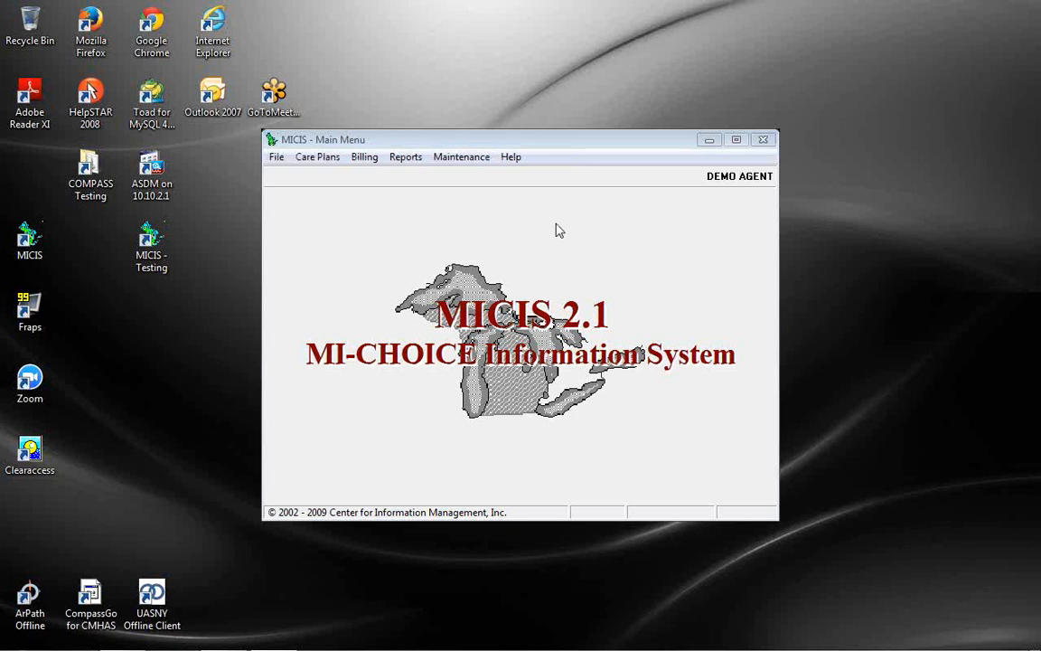
Open Bill Posting from the Billing menu on the MICIS Main Menu
{"action": "left_click", "coordinate": [367, 157]}
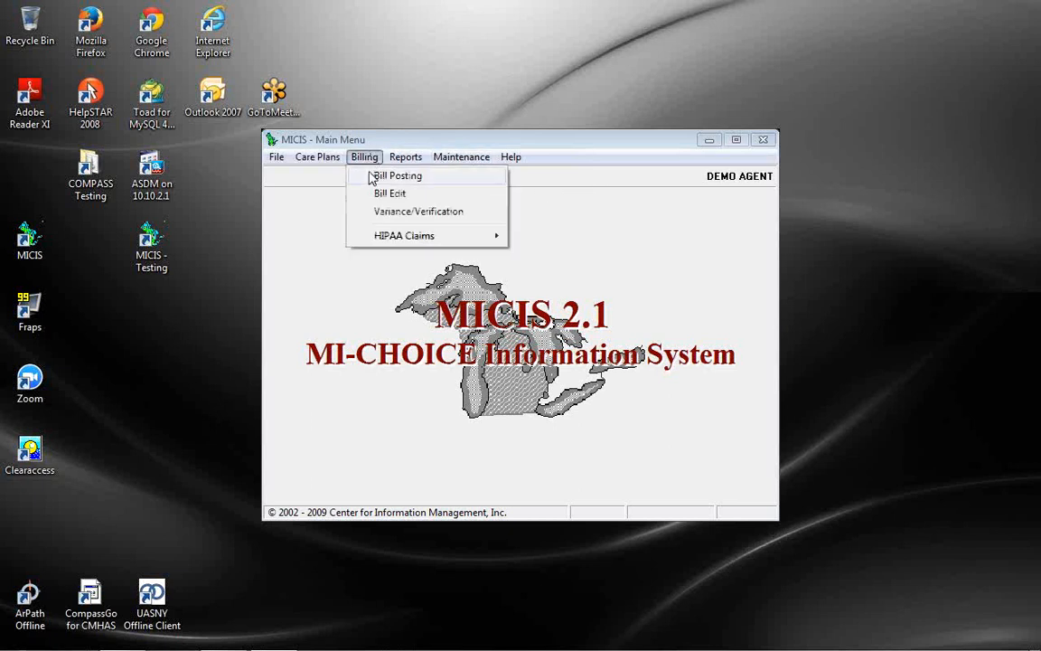
{"action": "left_click", "coordinate": [373, 176]}
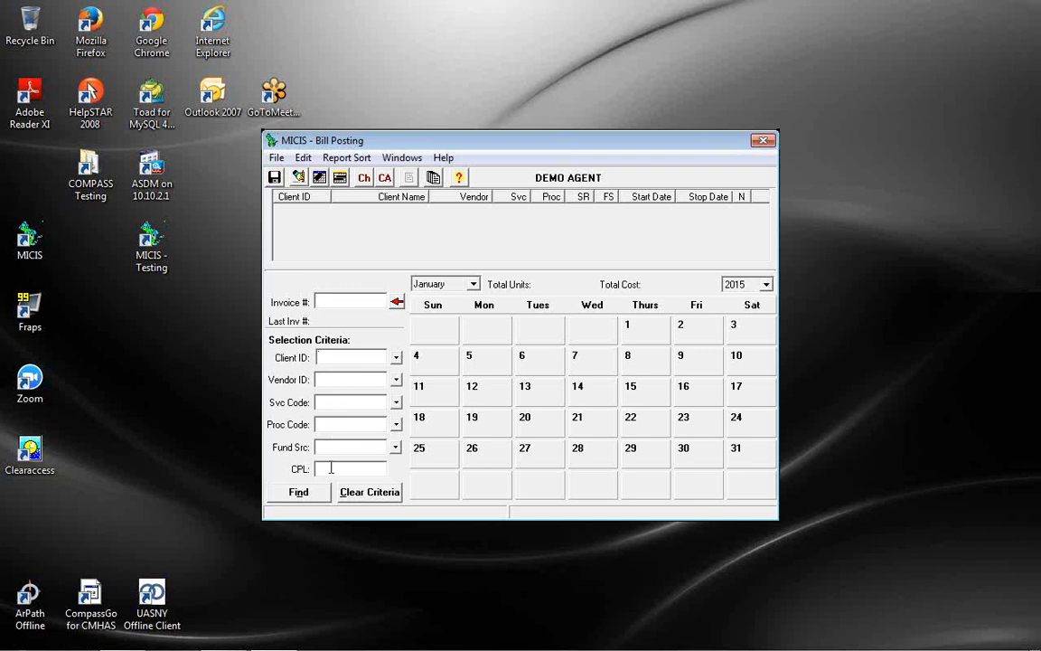
Enter vendor ID 12345 and find that vendor's care plan lines
{"action": "left_click", "coordinate": [810, 50]}
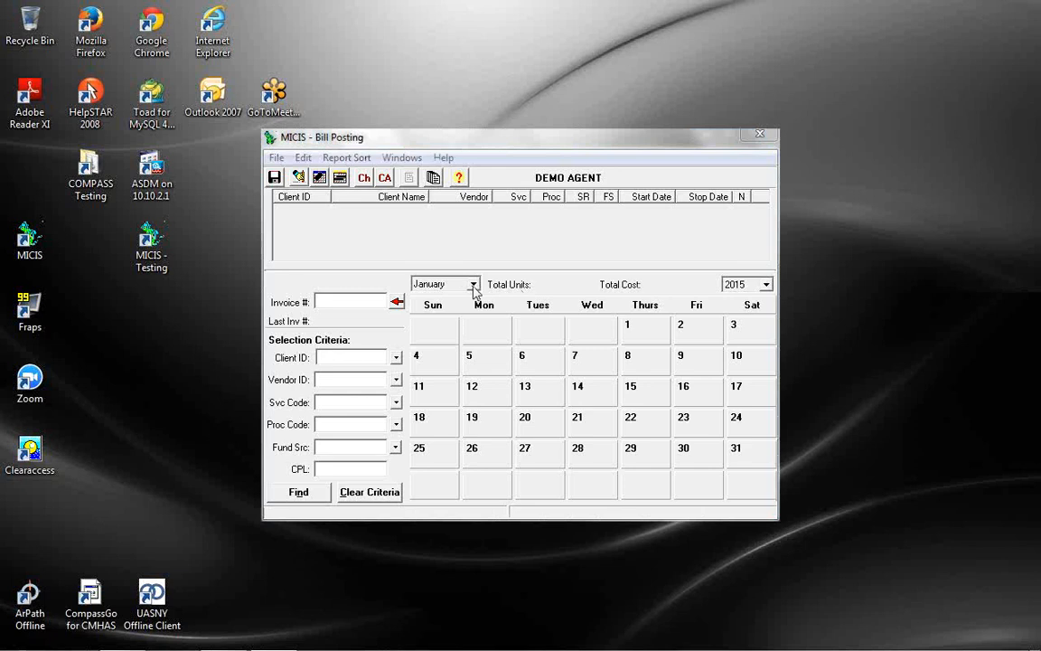
{"action": "left_click", "coordinate": [473, 282]}
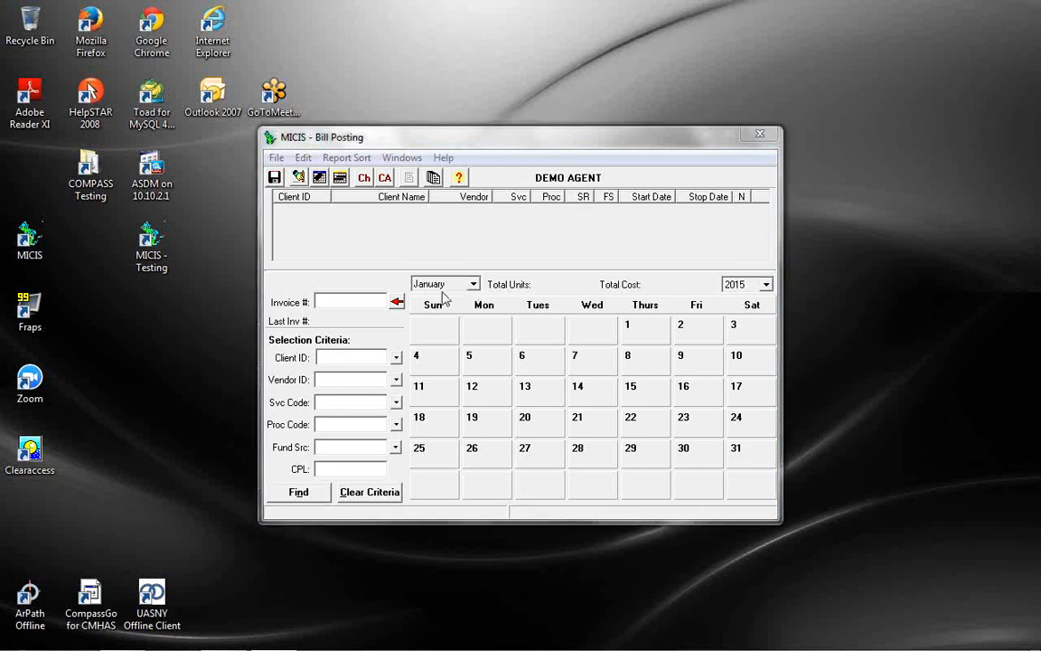
{"action": "left_click", "coordinate": [348, 374]}
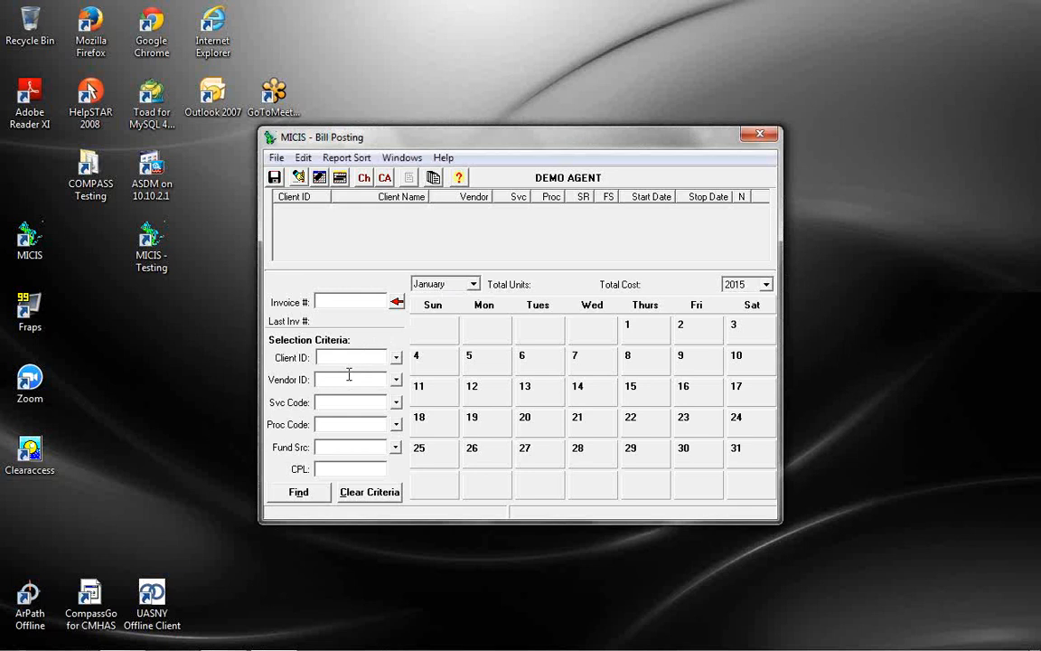
{"action": "type", "text": "12345"}
{"action": "left_click", "coordinate": [316, 495]}
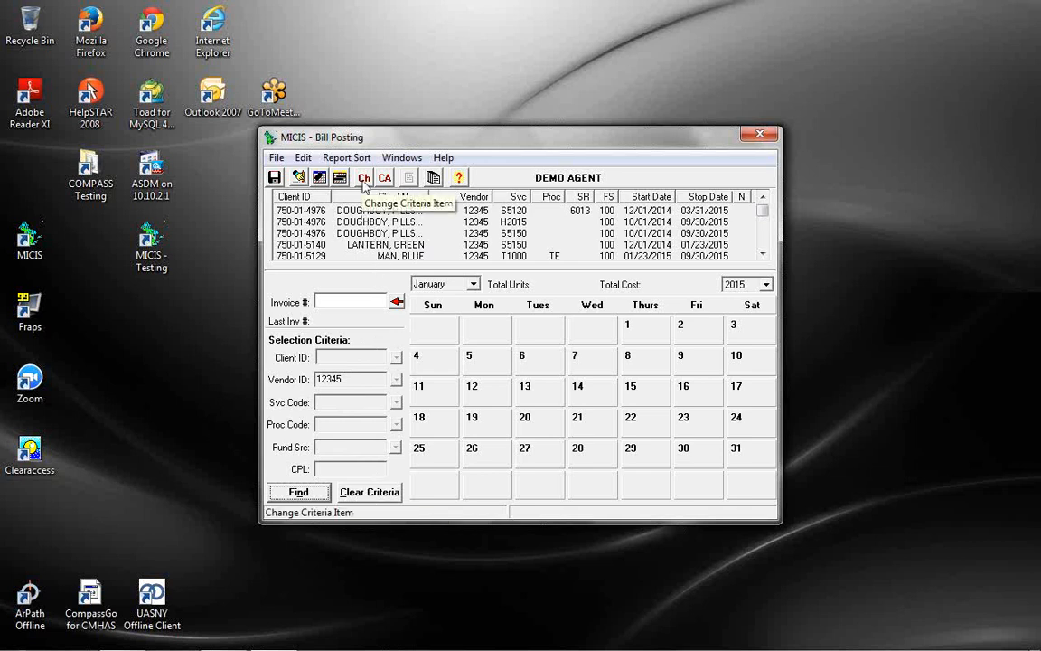
{"action": "left_click", "coordinate": [359, 380]}
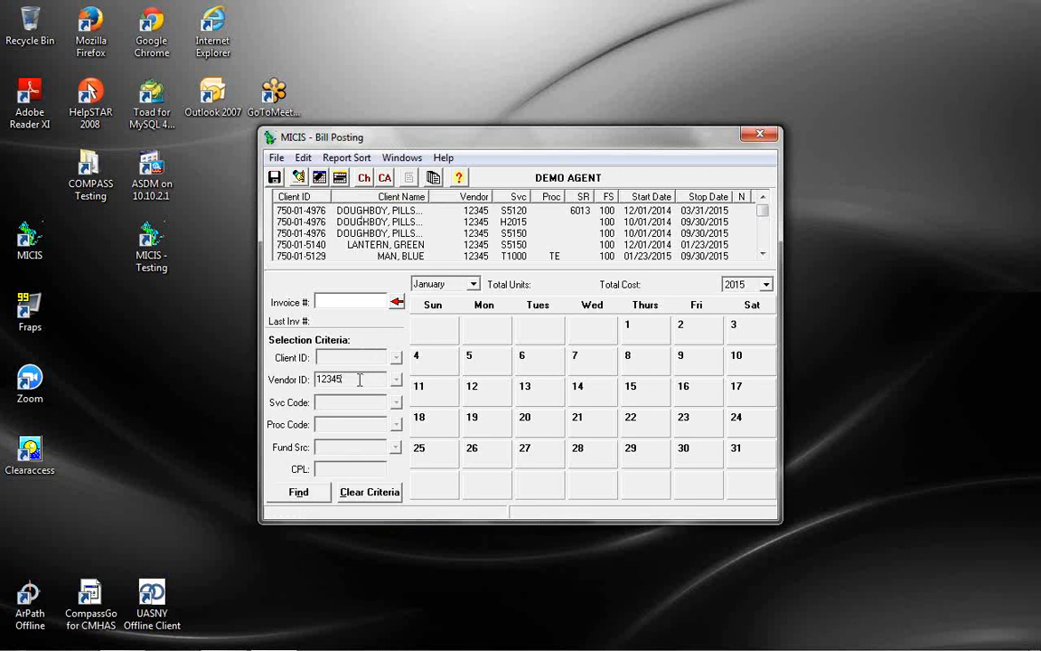
{"action": "left_click_drag", "start_coordinate": [363, 379], "coordinate": [276, 387]}
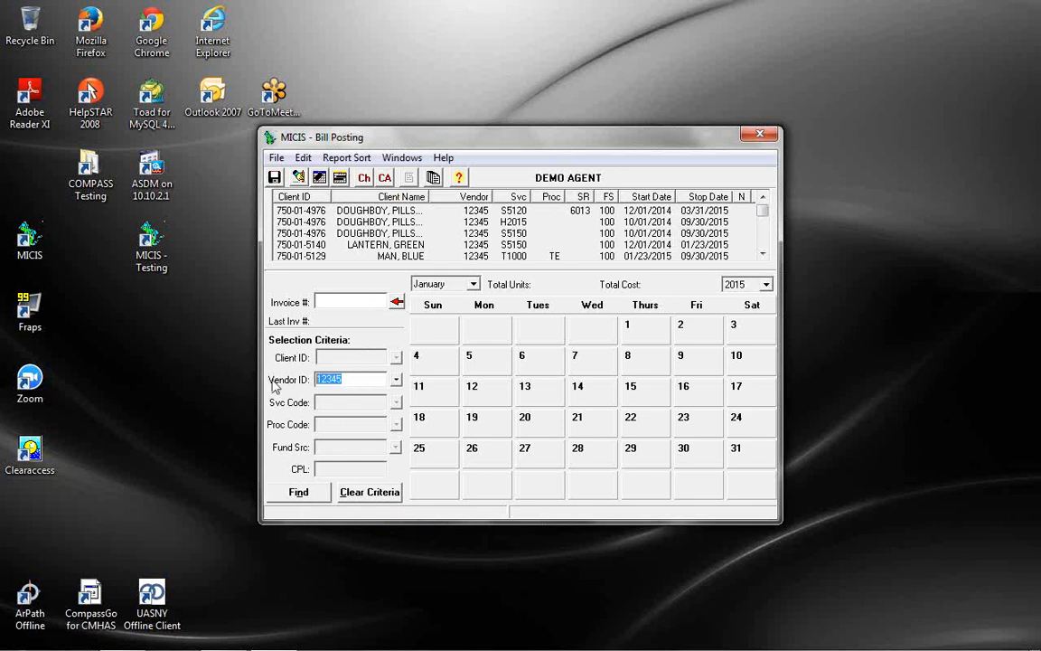
{"action": "left_click", "coordinate": [395, 380]}
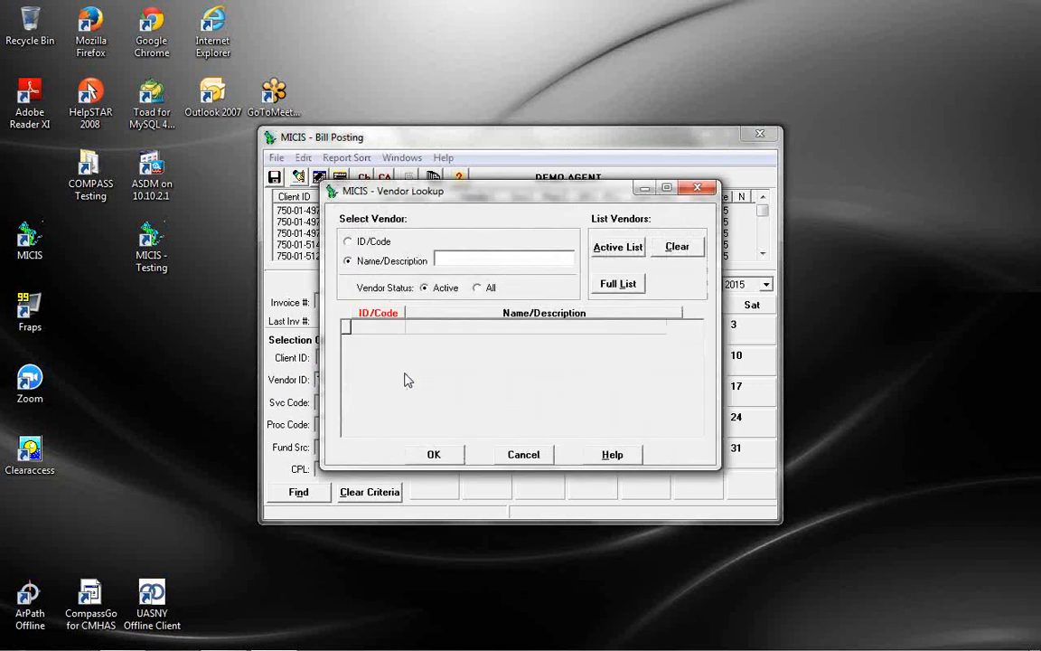
{"action": "type", "text": "ABC"}
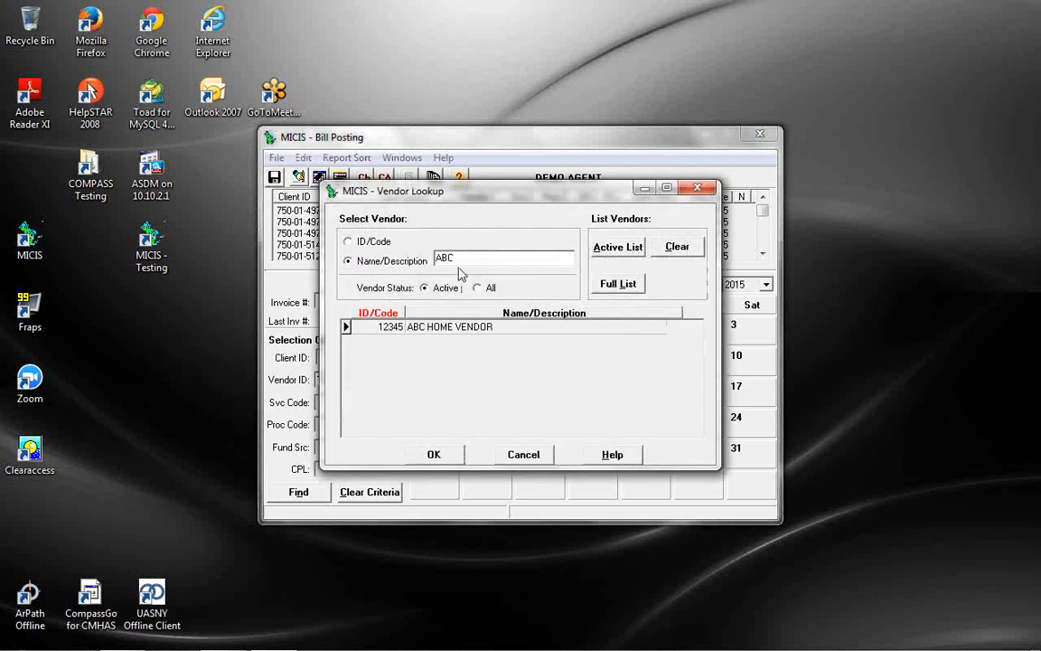
{"action": "left_click", "coordinate": [452, 327]}
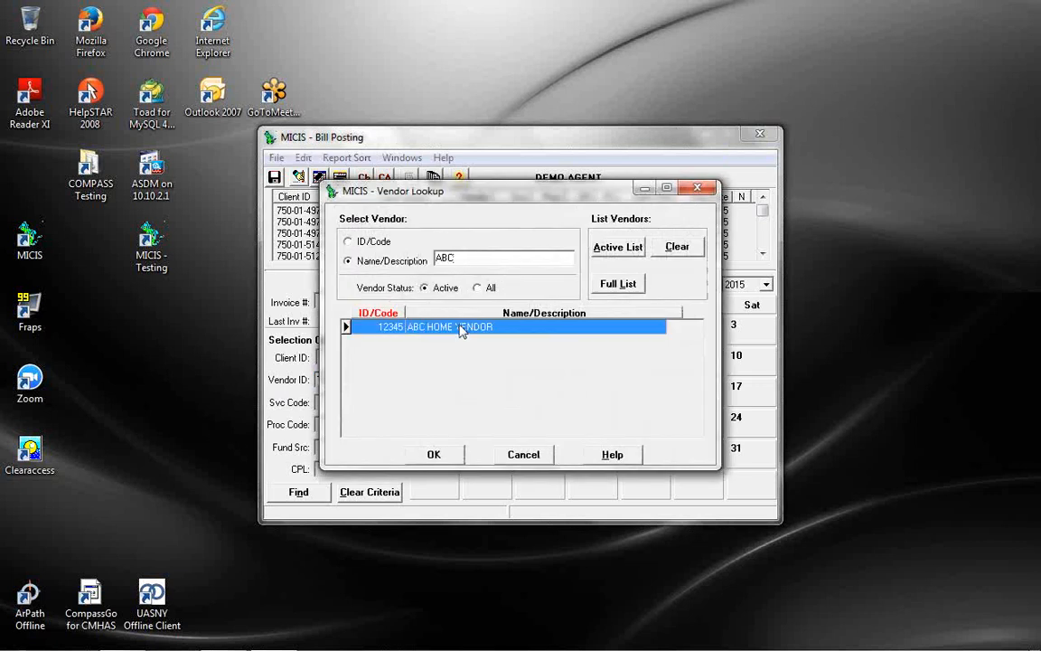
{"action": "left_click", "coordinate": [437, 453]}
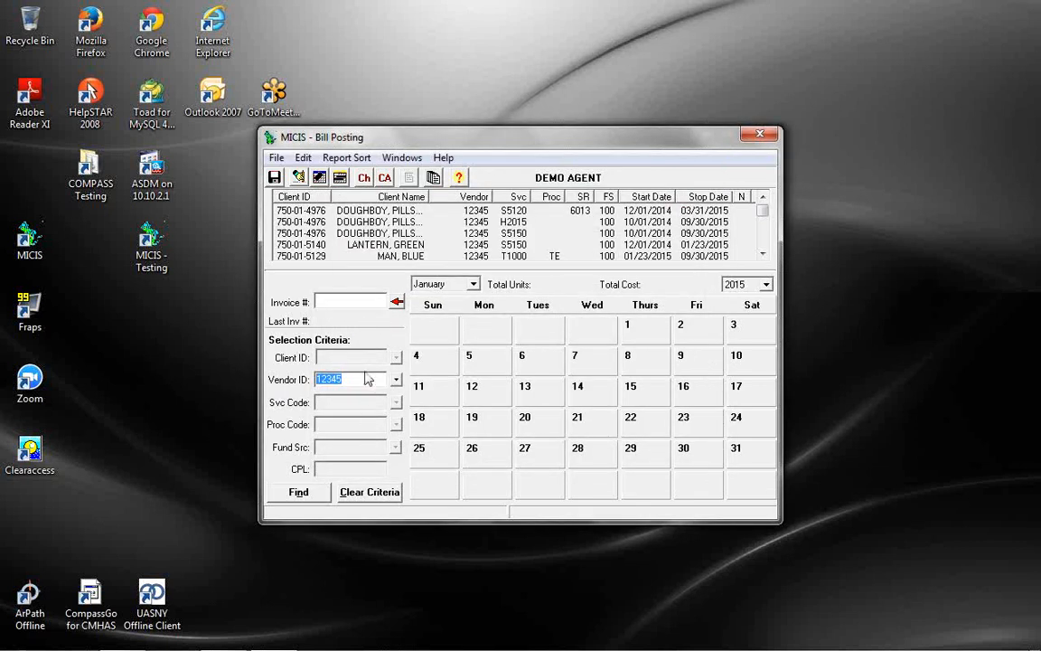
Add a client looked up by last name to the criteria, leaving lines S5120, H2015 and S5150
{"action": "left_click", "coordinate": [386, 179]}
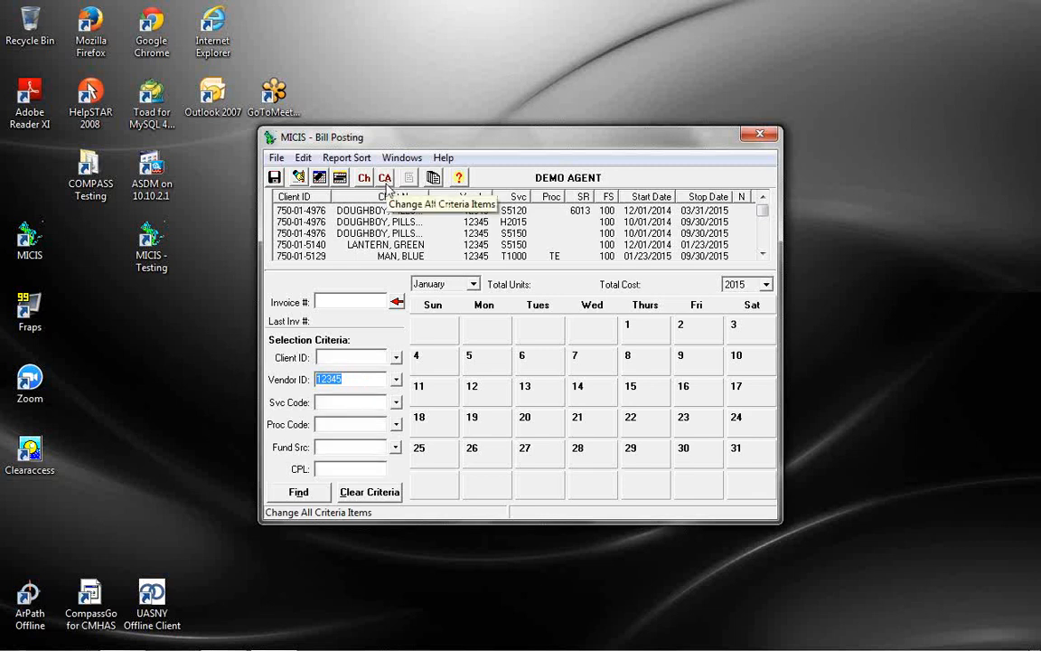
{"action": "left_click", "coordinate": [396, 359]}
{"action": "type", "text": "D"}
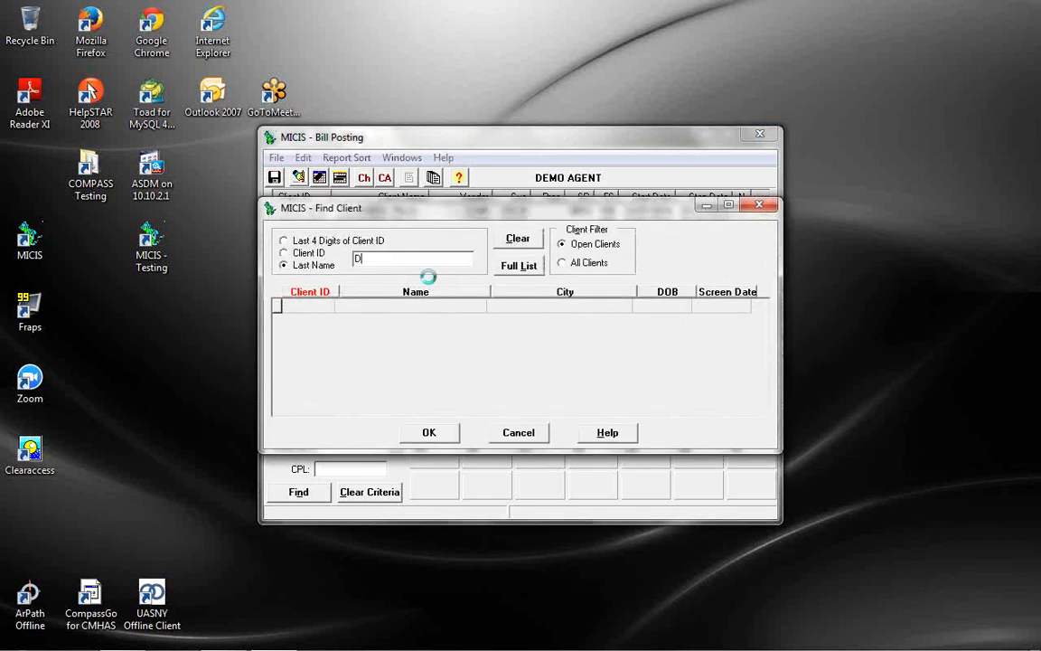
{"action": "type", "text": "OUG"}
{"action": "left_click", "coordinate": [428, 432]}
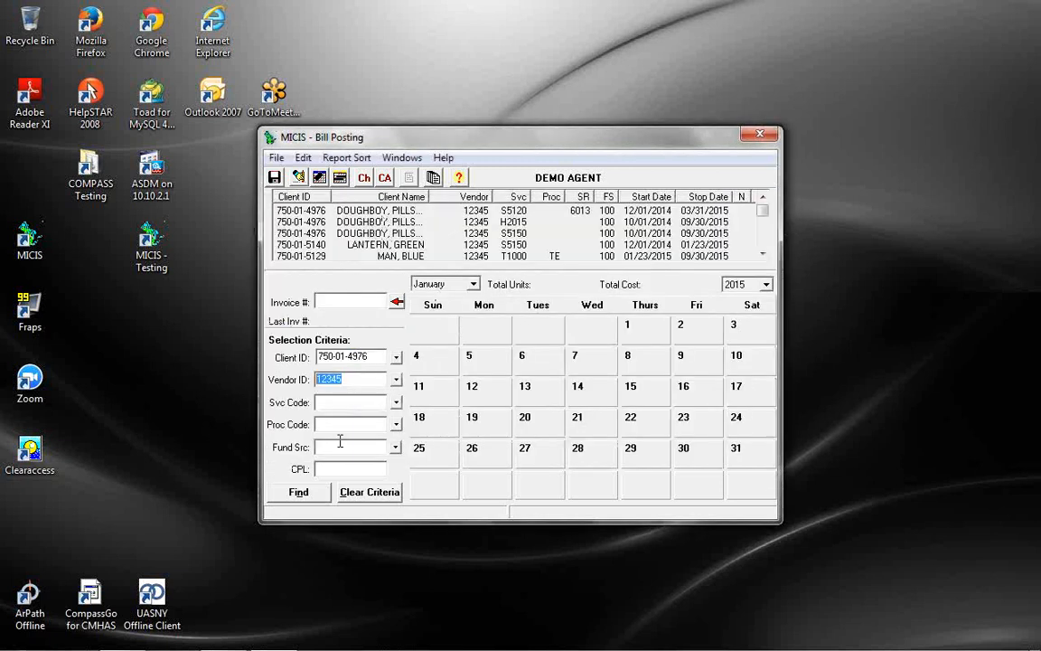
{"action": "left_click", "coordinate": [299, 491]}
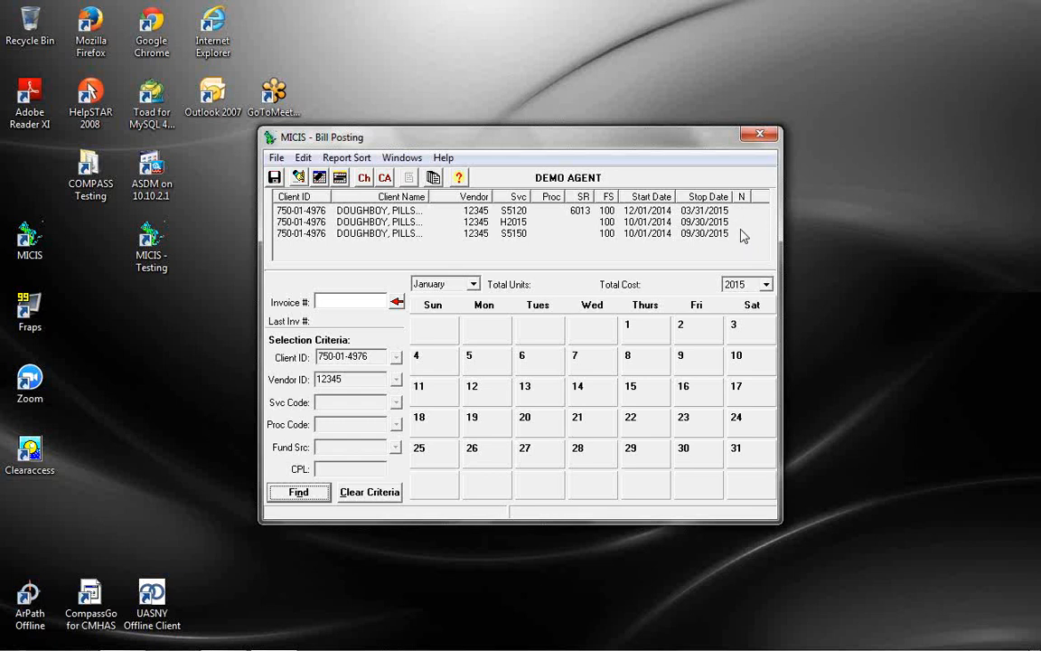
Load the H2015 line's January 2015 calendar (60.00 units, 201.00 cost) and try posting January 7
{"action": "double_click", "coordinate": [479, 226]}
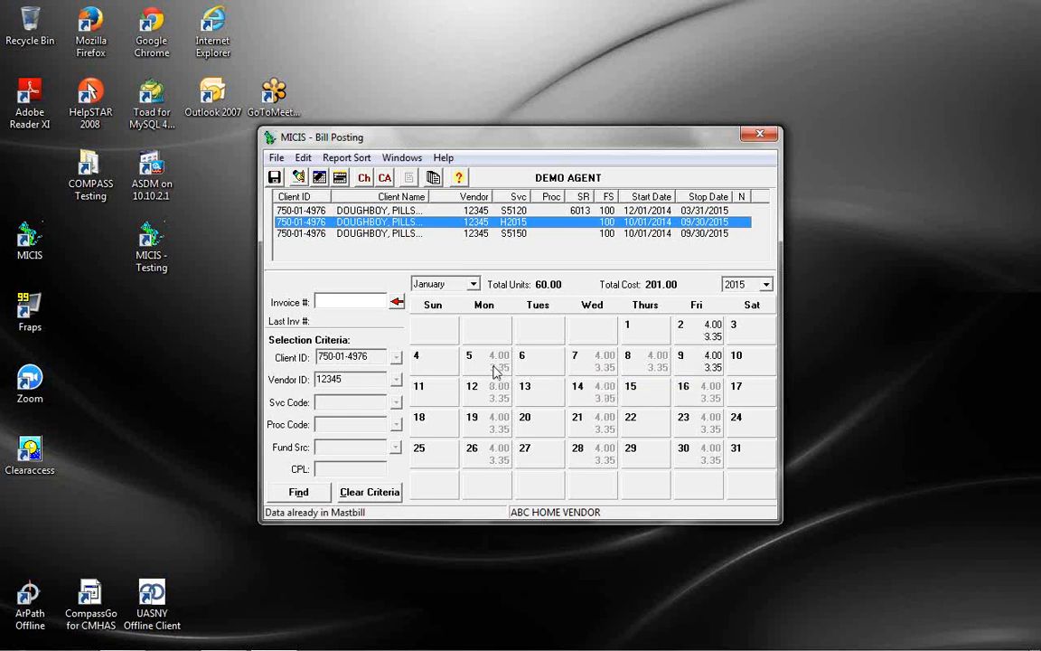
{"action": "left_click", "coordinate": [607, 373]}
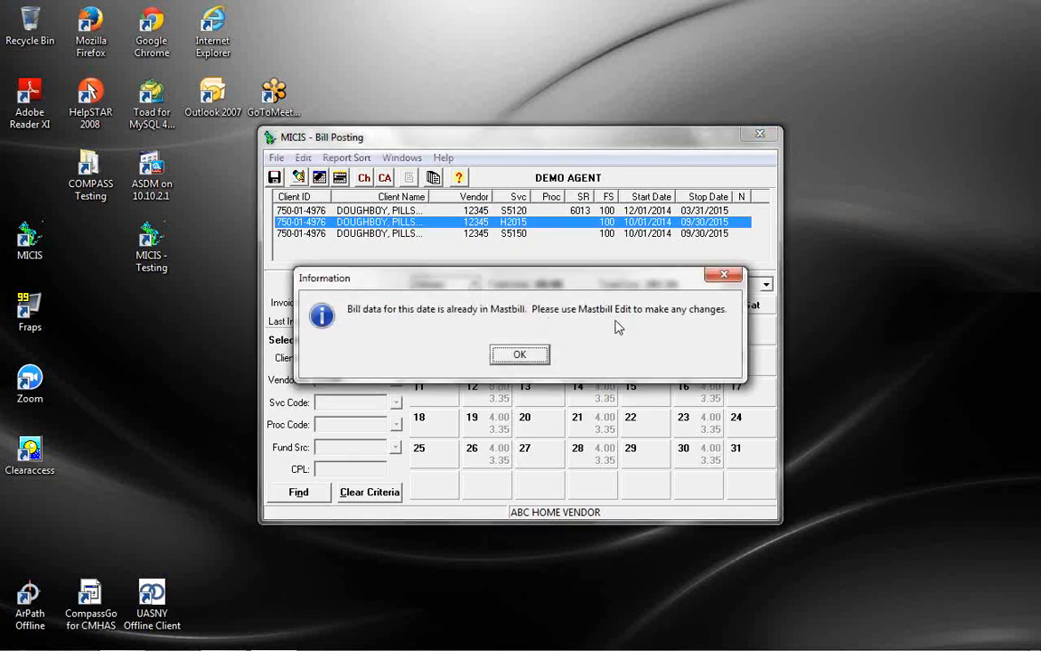
Dismiss the Mastbill notice and review H2015's January postings of 4.00 units daily, 8.00 on the 12th
{"action": "left_click", "coordinate": [524, 354]}
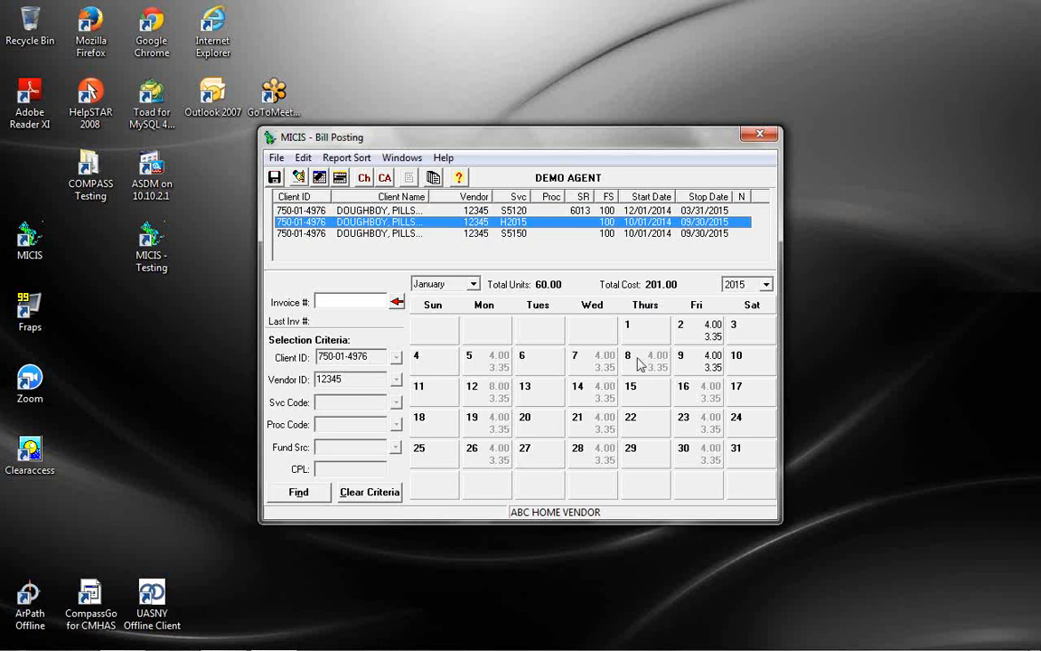
{"action": "left_click", "coordinate": [669, 385]}
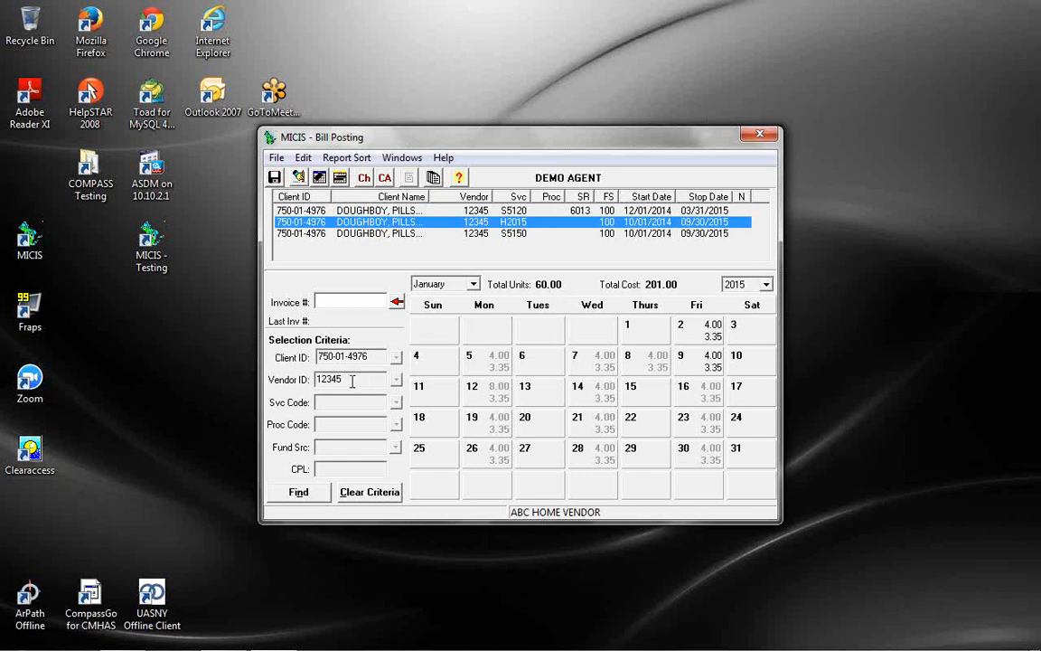
Clear the criteria without saving and select a different client found by last name
{"action": "left_click", "coordinate": [370, 495]}
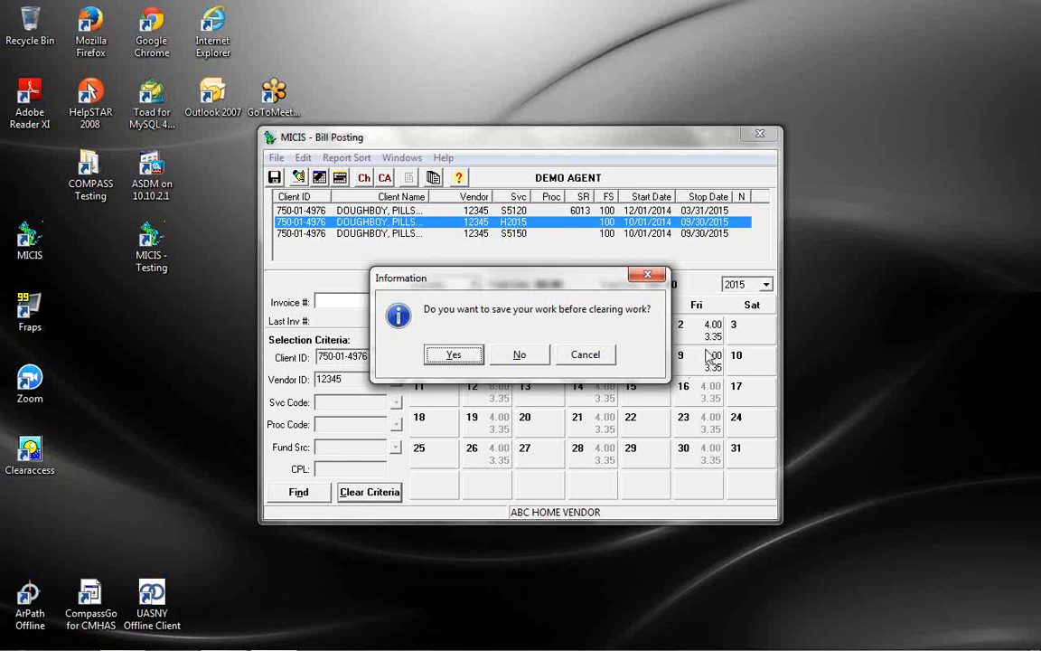
{"action": "left_click", "coordinate": [529, 359]}
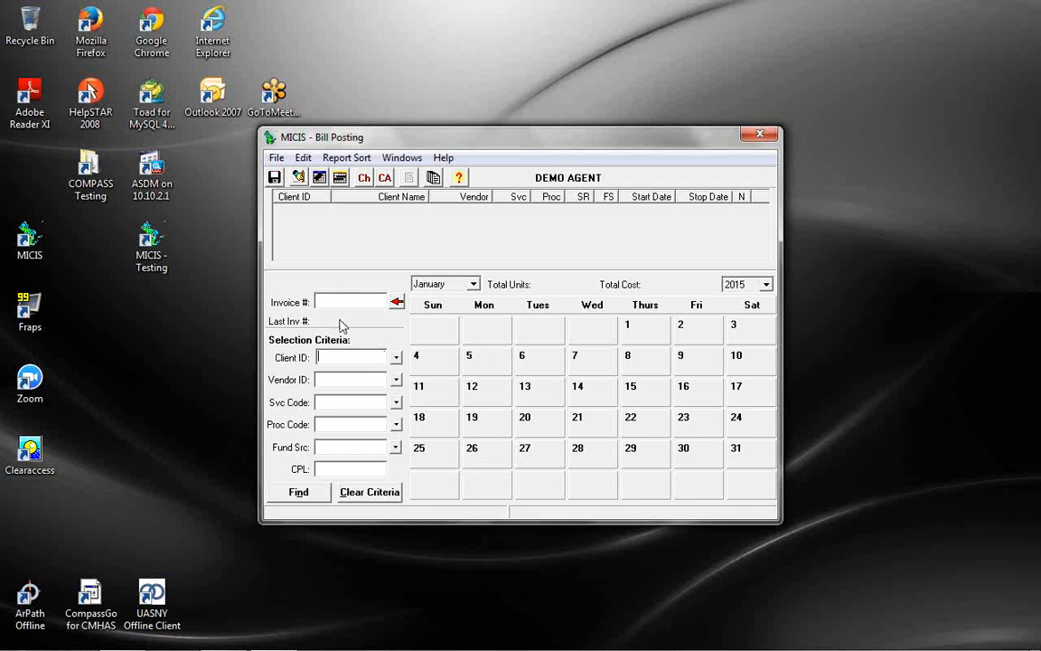
{"action": "left_click", "coordinate": [396, 357]}
{"action": "type", "text": "RA"}
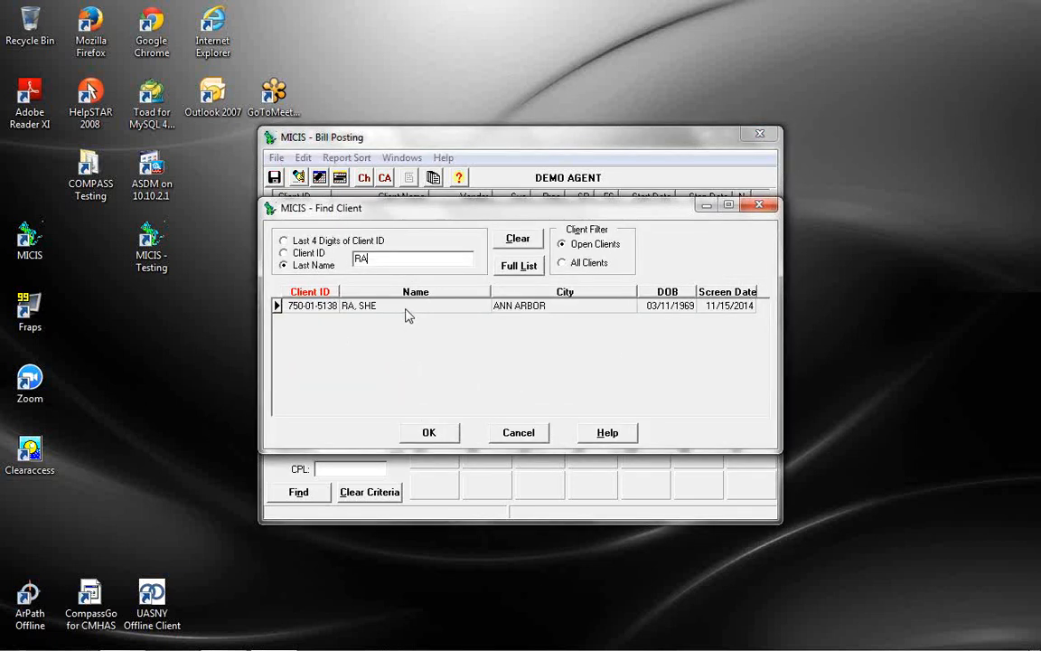
{"action": "left_click", "coordinate": [412, 309]}
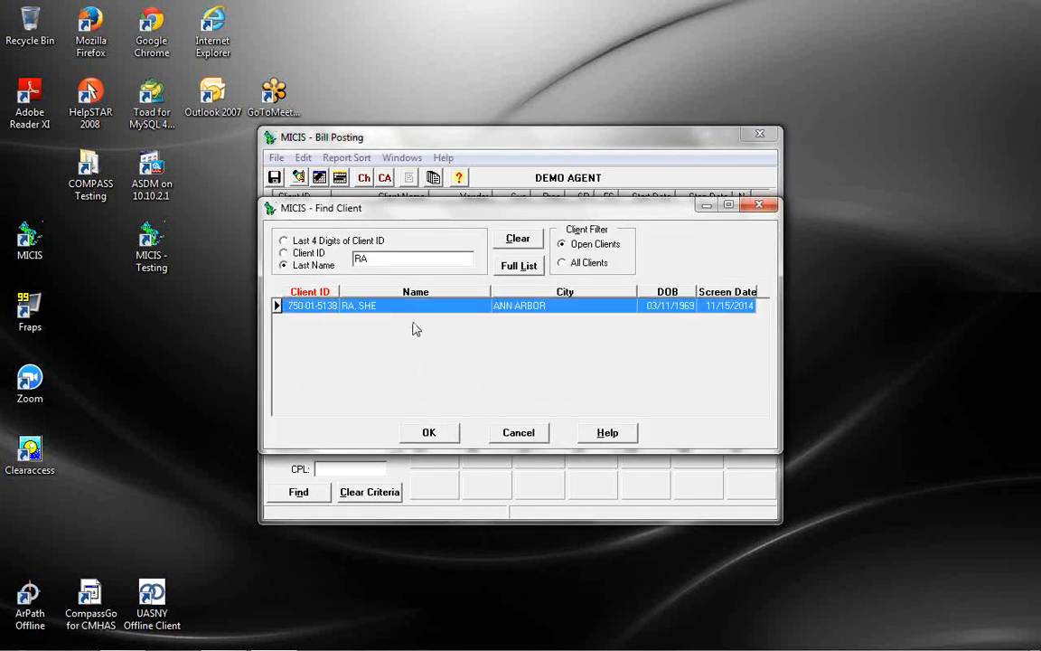
{"action": "left_click", "coordinate": [429, 434]}
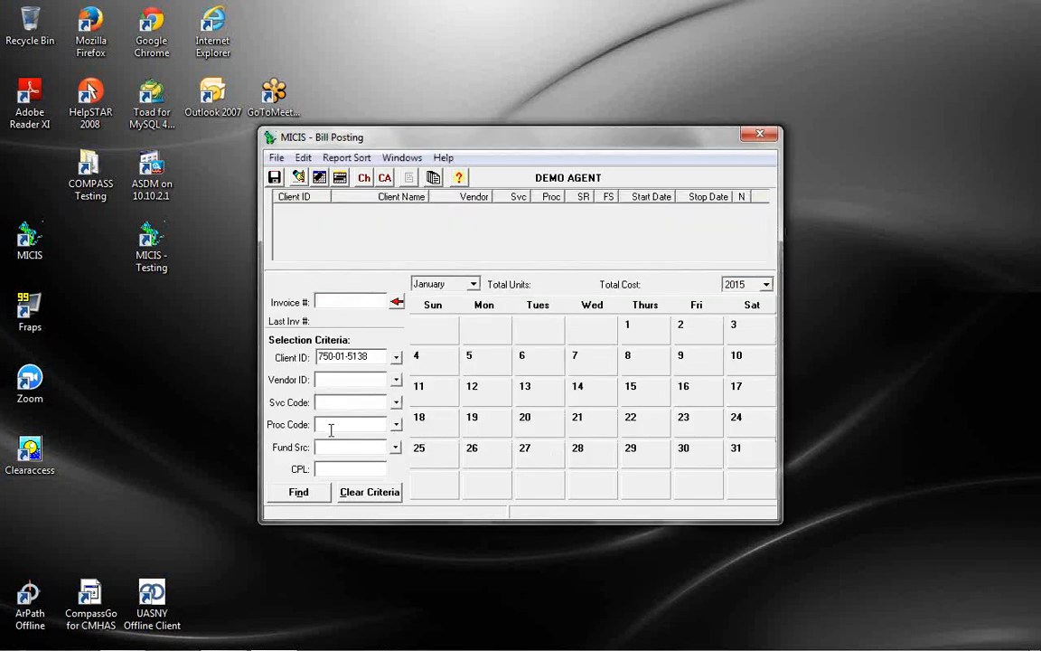
Find the chosen client's lines (S5161, H2015, S5150) and load S5161's January calendar
{"action": "left_click", "coordinate": [298, 492]}
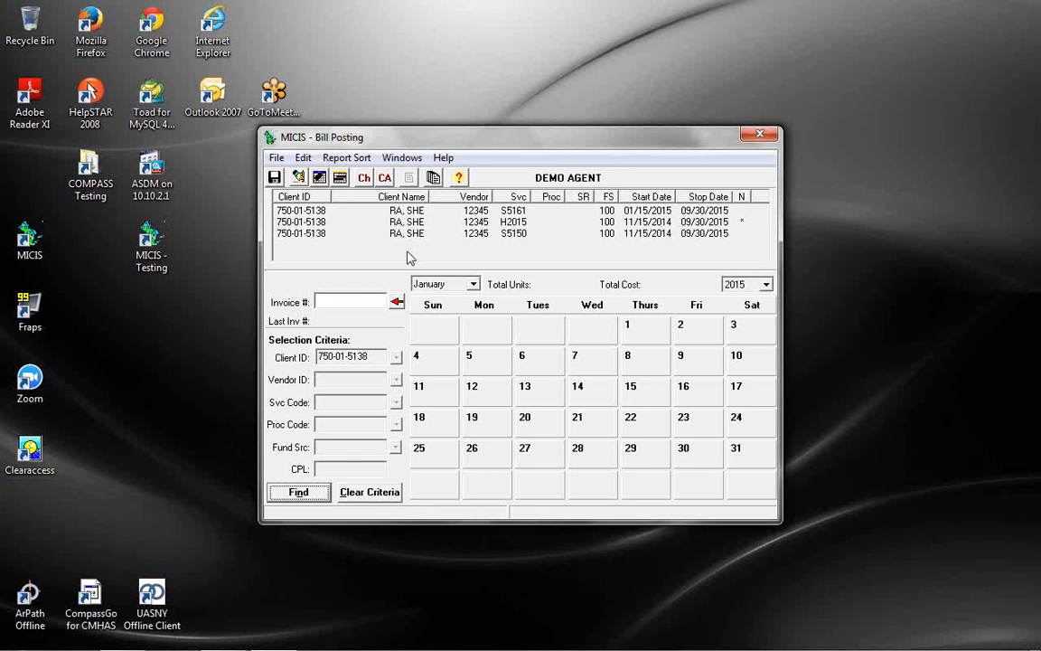
{"action": "left_click", "coordinate": [425, 211]}
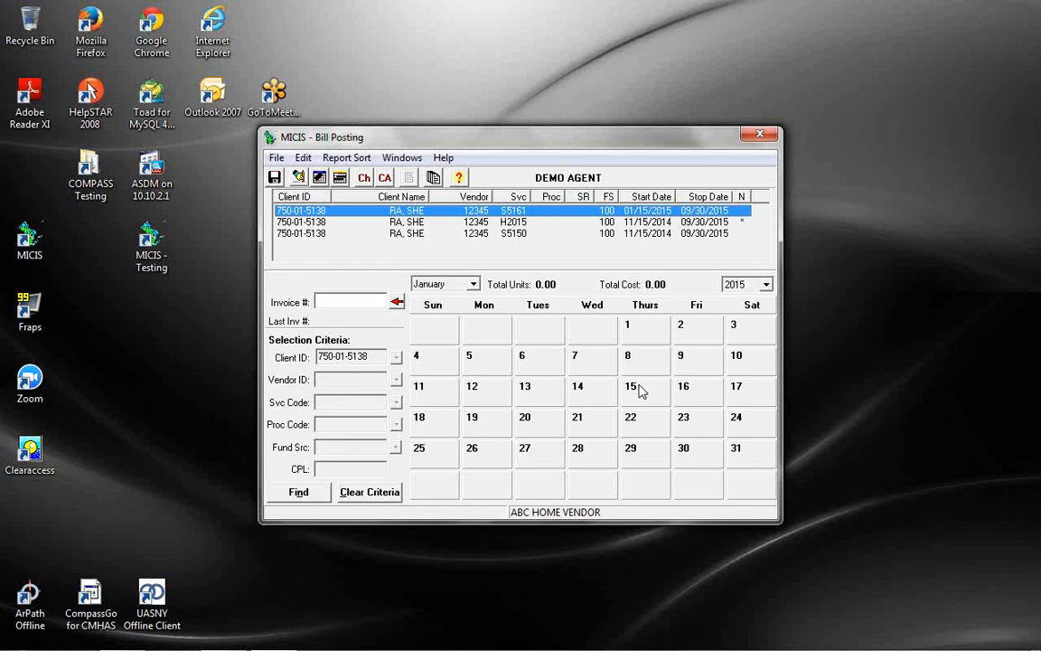
Post 1.00 unit at 38.00 cost on January 15 for S5161, then recheck the entry
{"action": "double_click", "coordinate": [640, 390]}
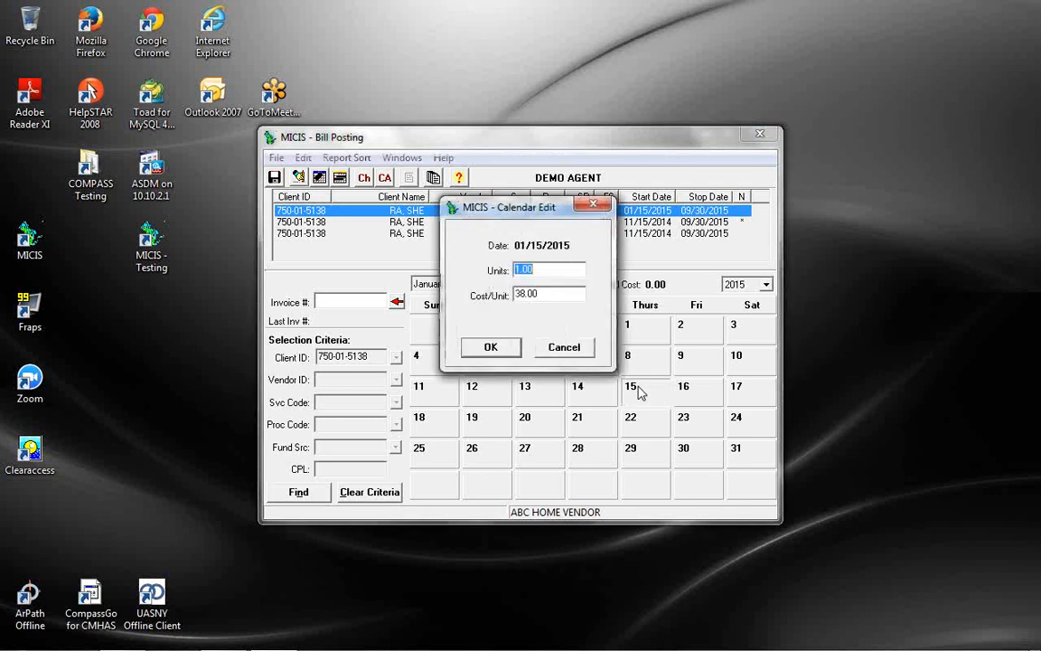
{"action": "left_click", "coordinate": [493, 349]}
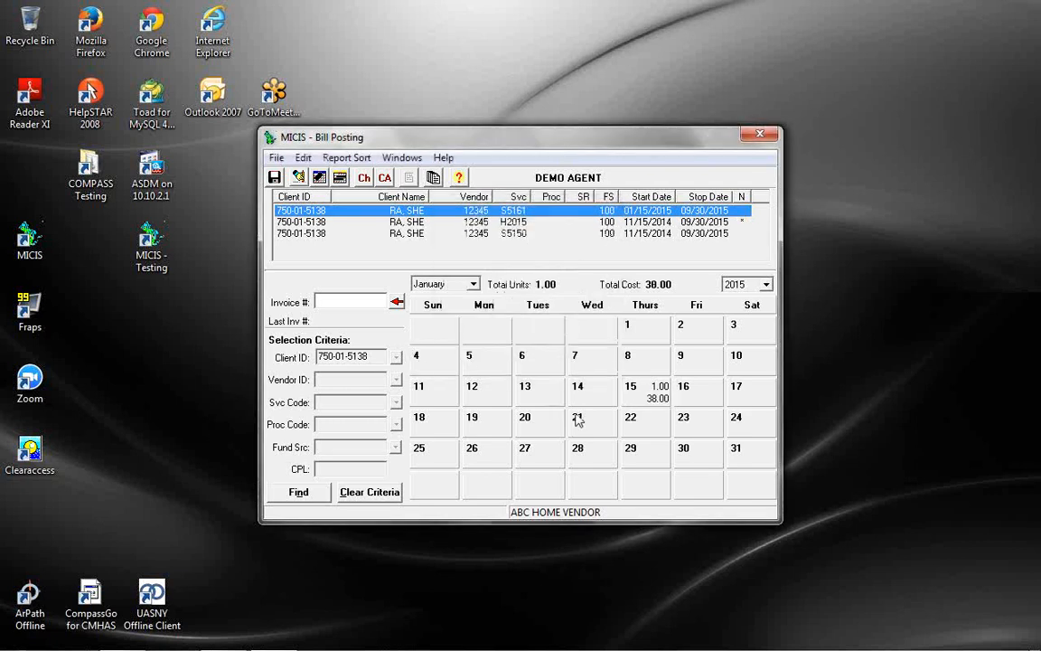
{"action": "double_click", "coordinate": [649, 398]}
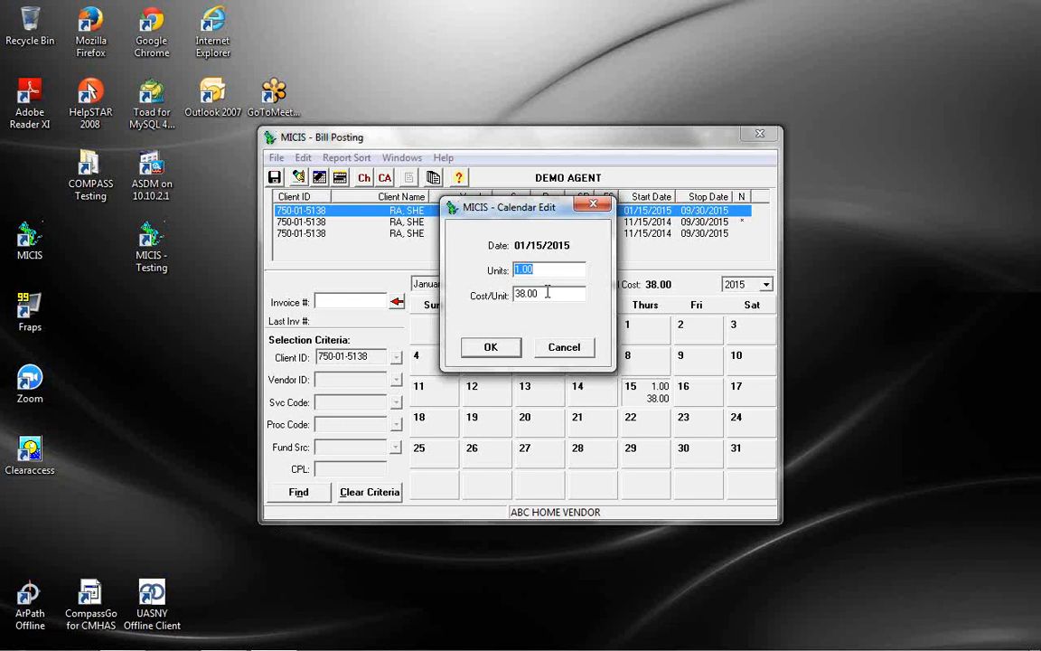
{"action": "left_click", "coordinate": [495, 351]}
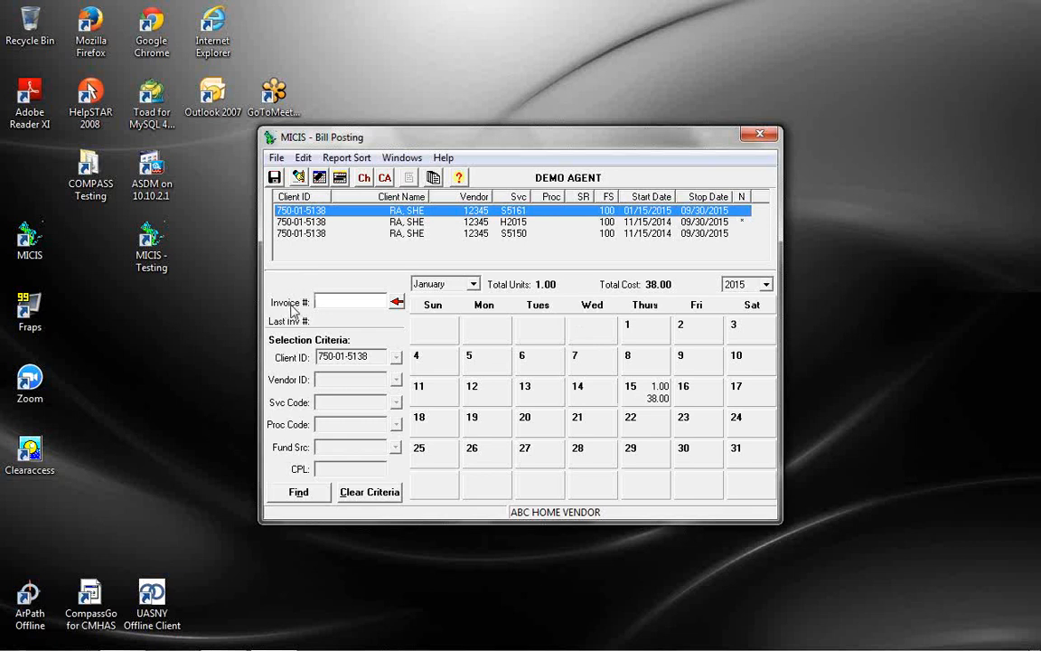
Save the January 15 posting under invoice number 'testjan15s' and confirm it is in Mastbill
{"action": "left_click", "coordinate": [342, 303]}
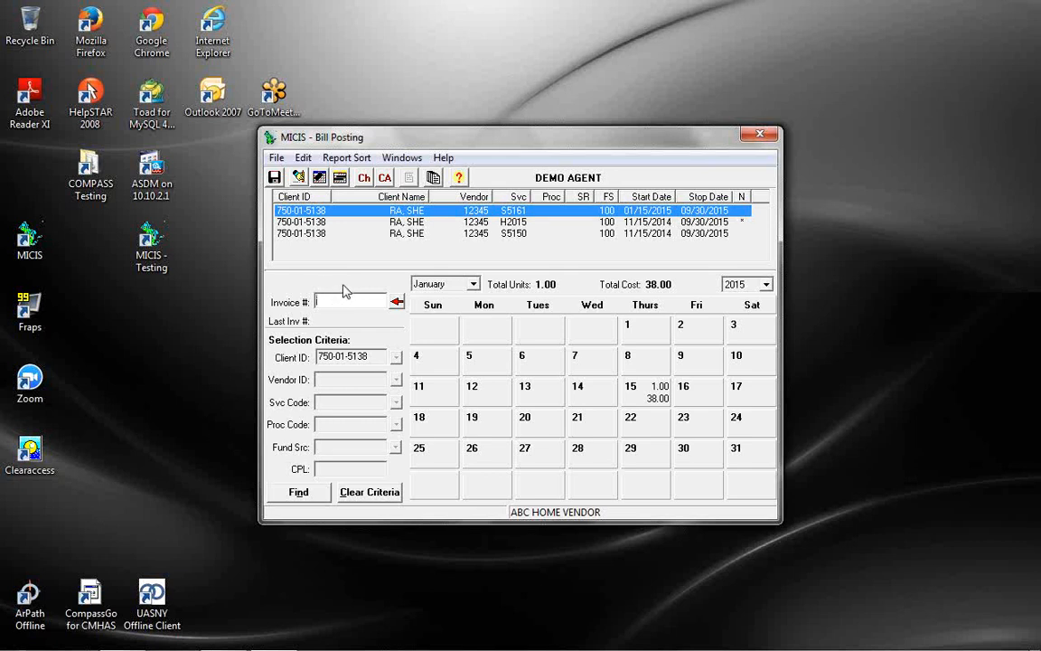
{"action": "type", "text": "testjan15s"}
{"action": "left_click", "coordinate": [275, 178]}
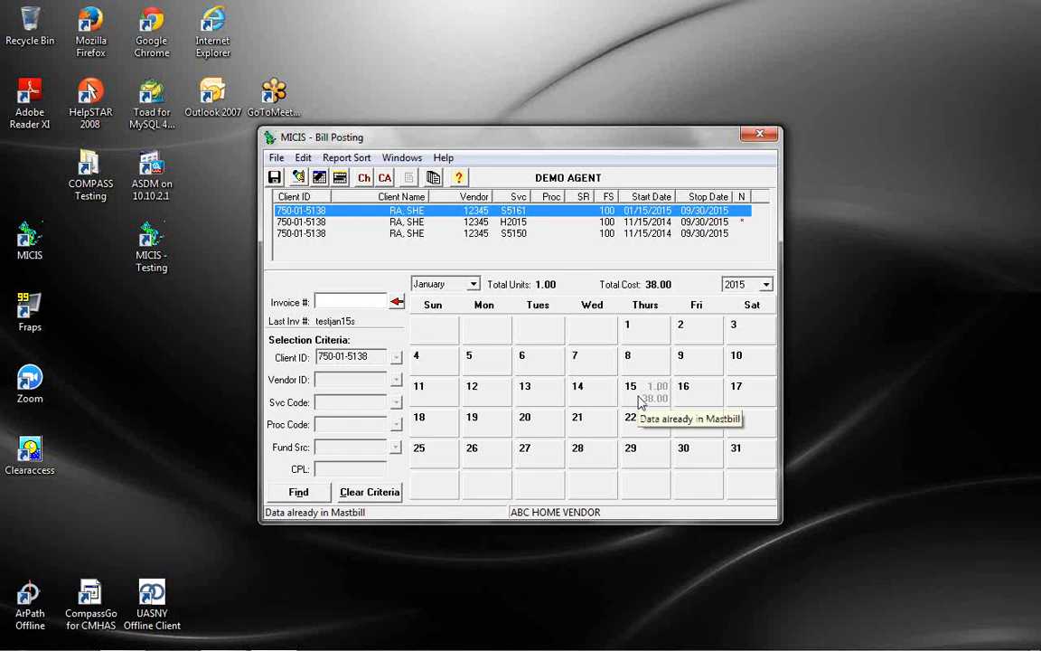
{"action": "left_click", "coordinate": [639, 400]}
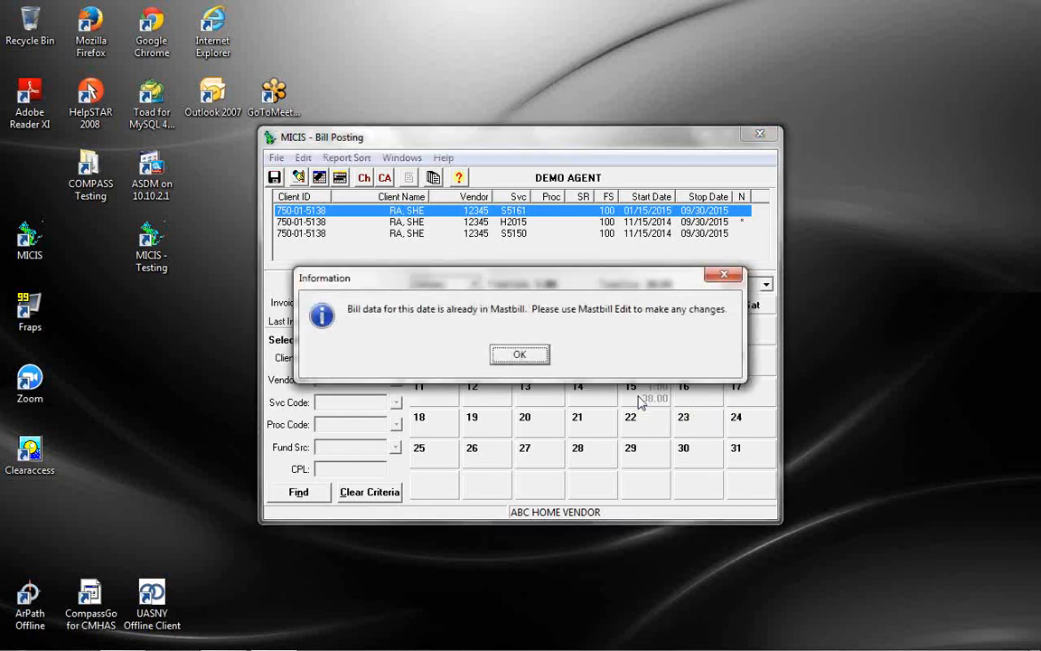
{"action": "left_click", "coordinate": [530, 356]}
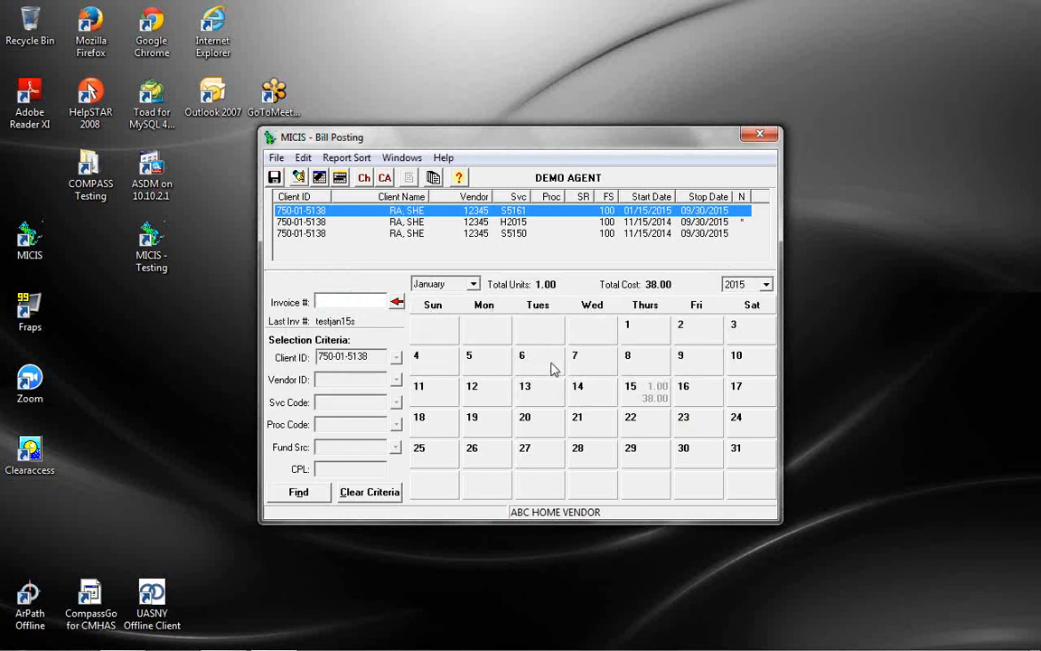
Load the H2015 service's January calendar, showing 48.00 units and 160.80 cost
{"action": "left_click", "coordinate": [499, 223]}
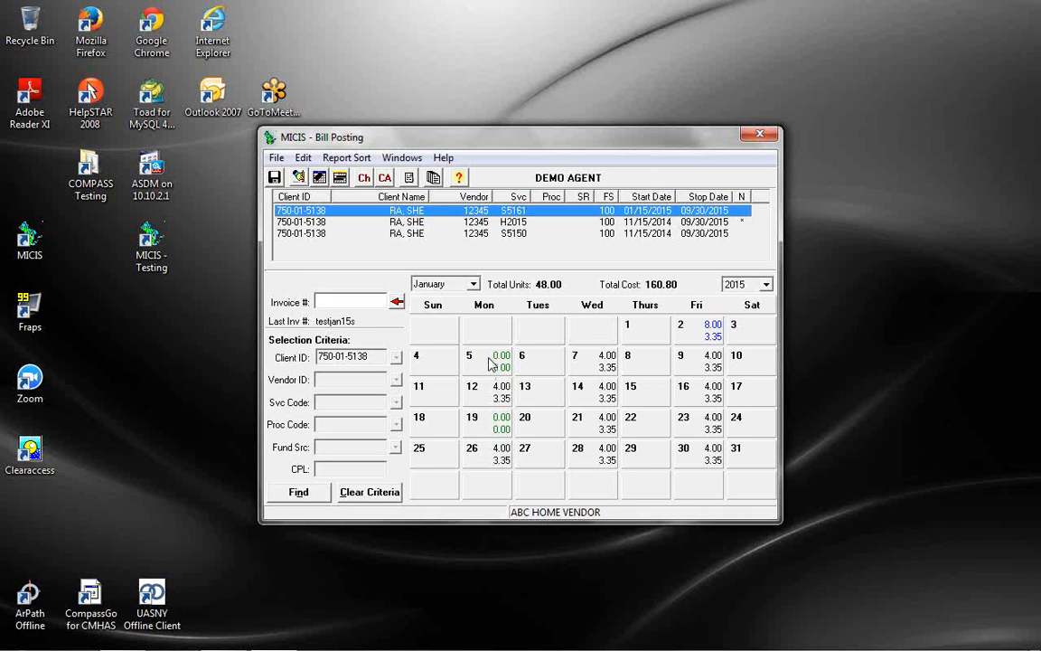
{"action": "right_click", "coordinate": [490, 363]}
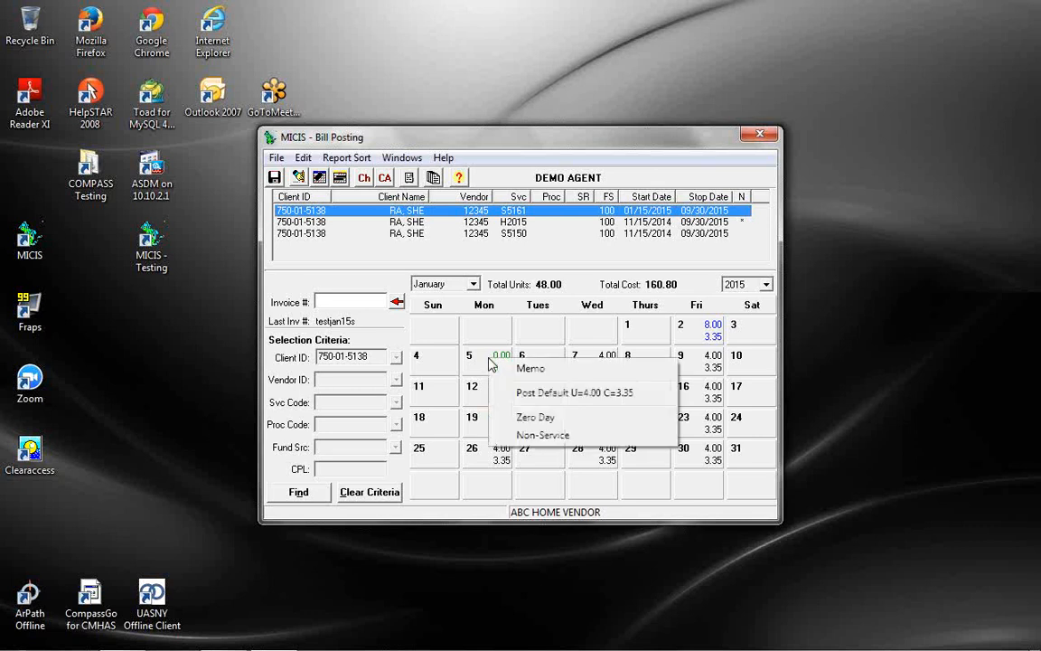
{"action": "left_click", "coordinate": [543, 435]}
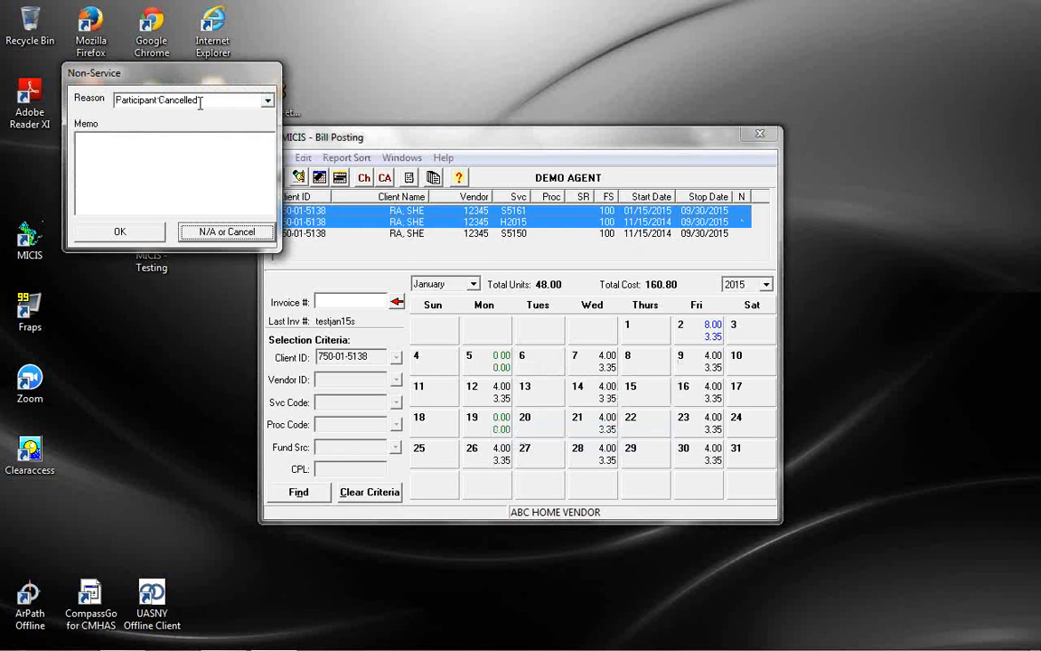
{"action": "left_click", "coordinate": [205, 236]}
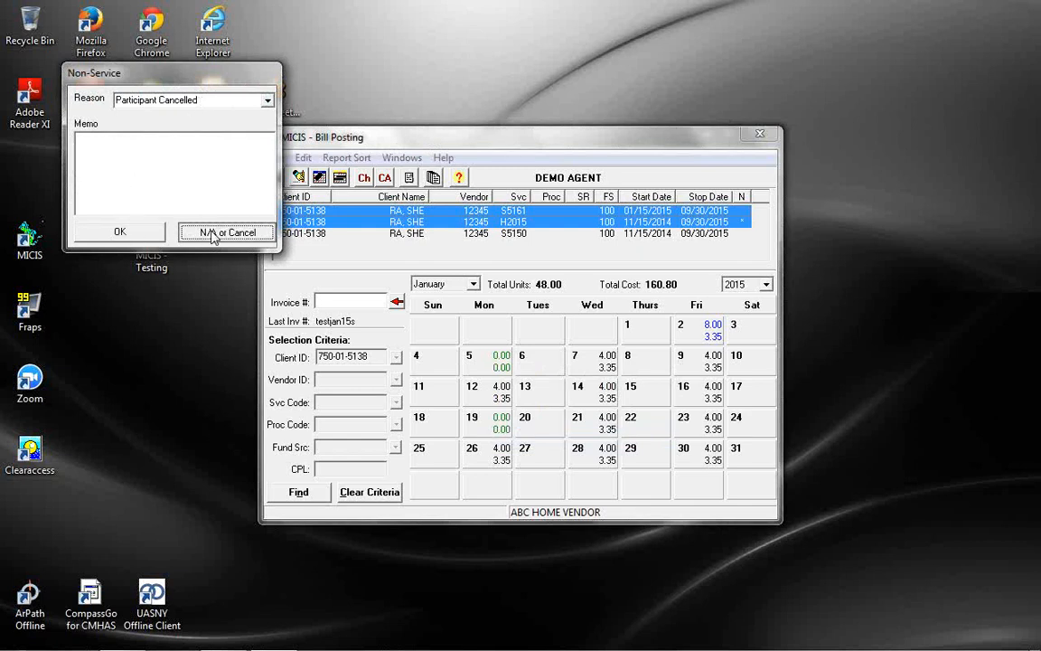
{"action": "left_click", "coordinate": [213, 237]}
{"action": "right_click", "coordinate": [497, 429]}
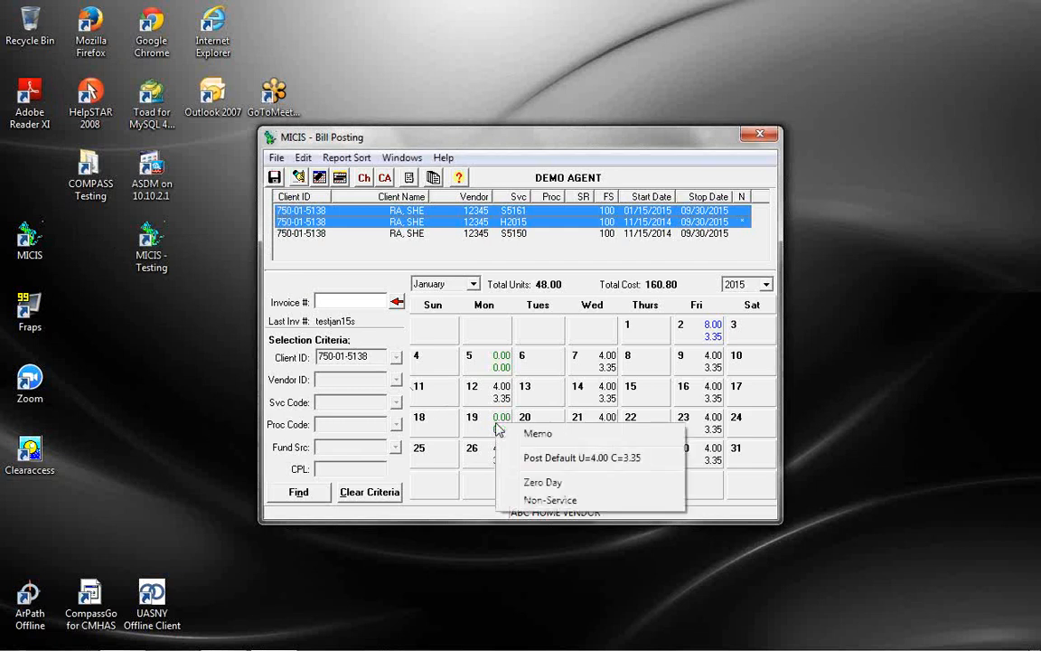
{"action": "left_click", "coordinate": [515, 500]}
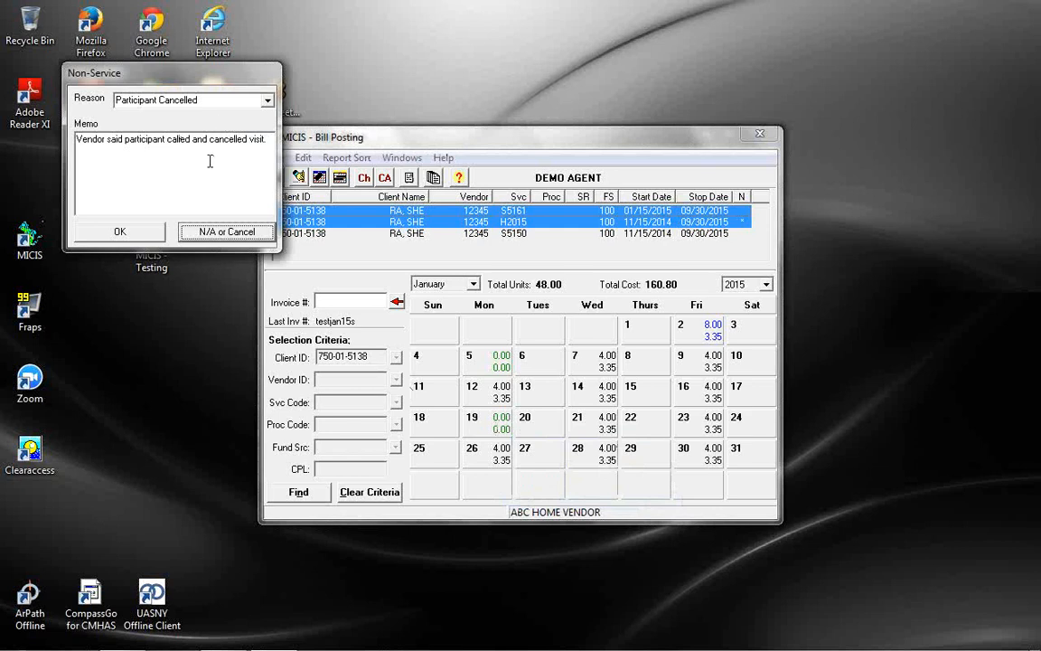
{"action": "left_click", "coordinate": [207, 233]}
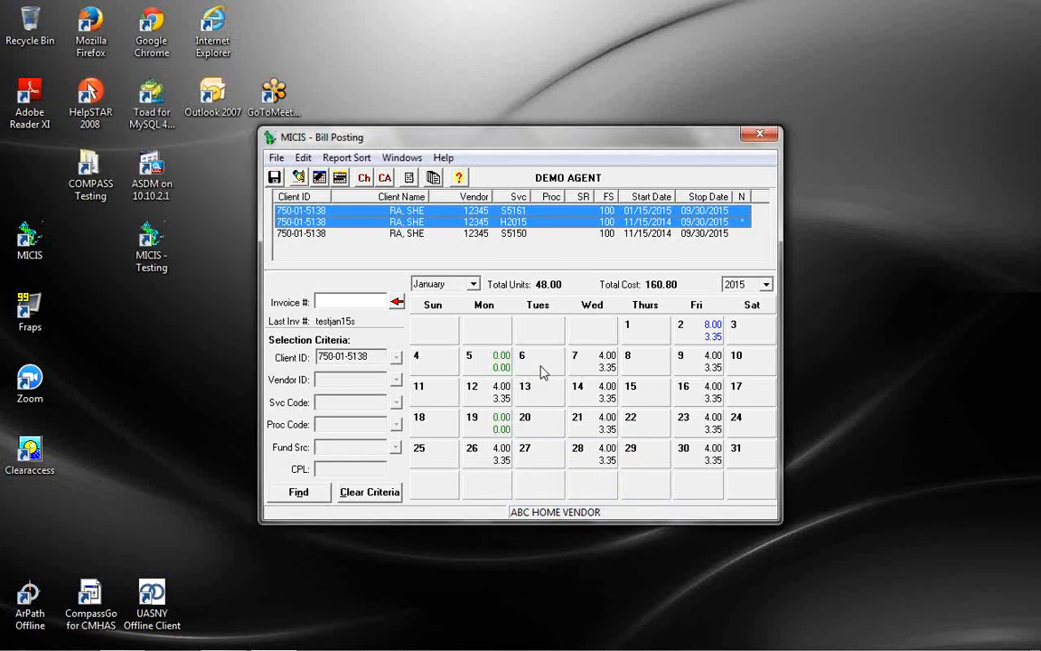
{"action": "right_click", "coordinate": [692, 337]}
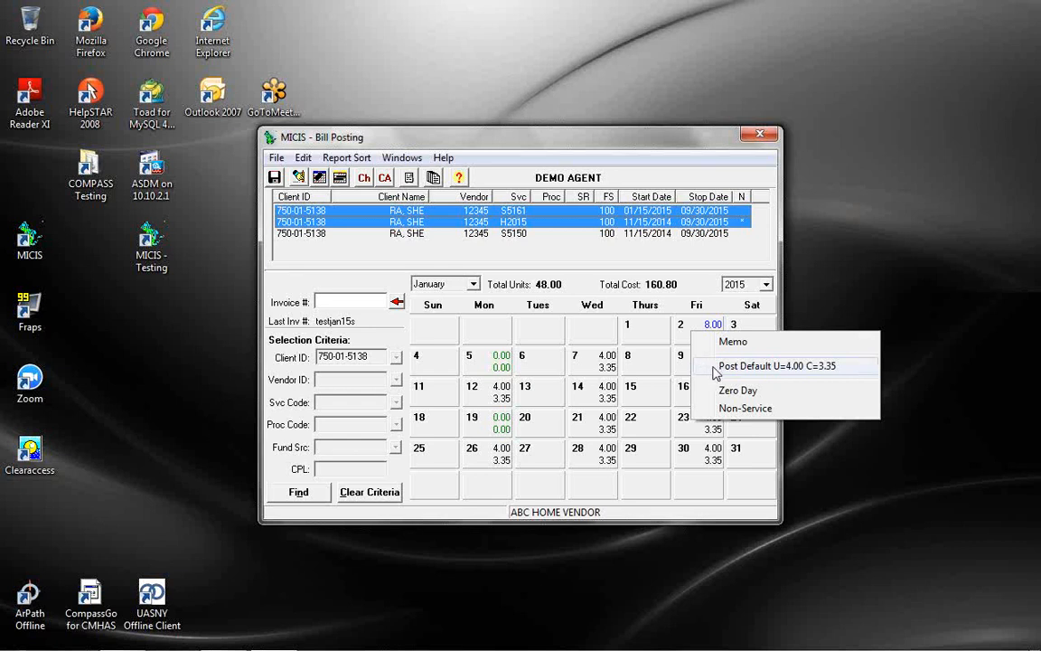
Change January units to 4 on the 2nd, 8 on the 9th and 12 on the 7th
{"action": "double_click", "coordinate": [684, 340]}
{"action": "type", "text": "4"}
{"action": "key", "text": "Return"}
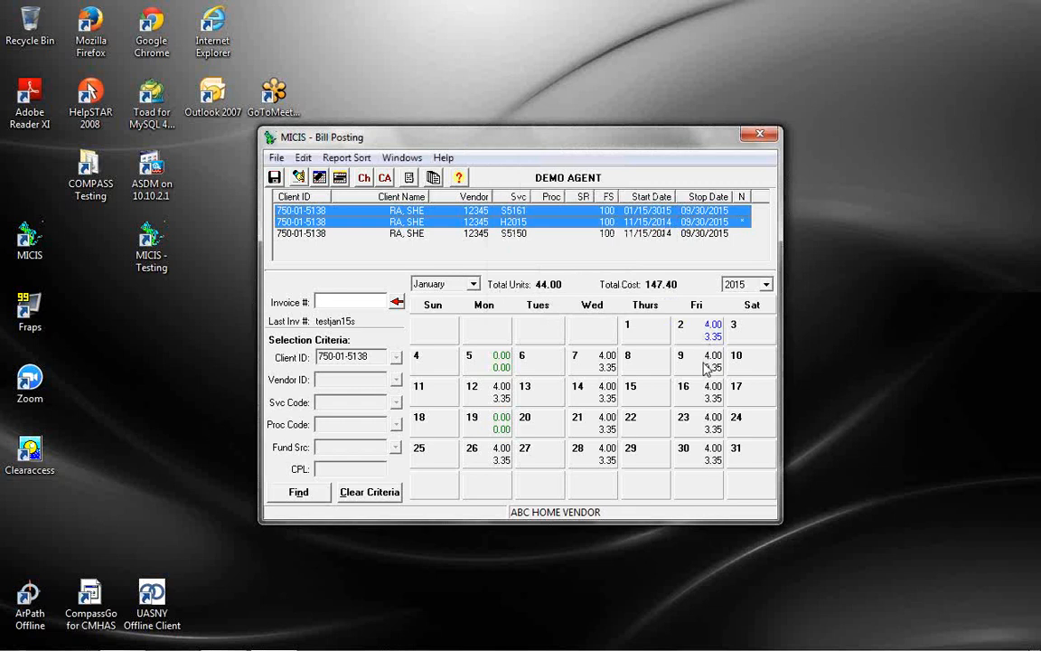
{"action": "double_click", "coordinate": [709, 366]}
{"action": "type", "text": "8"}
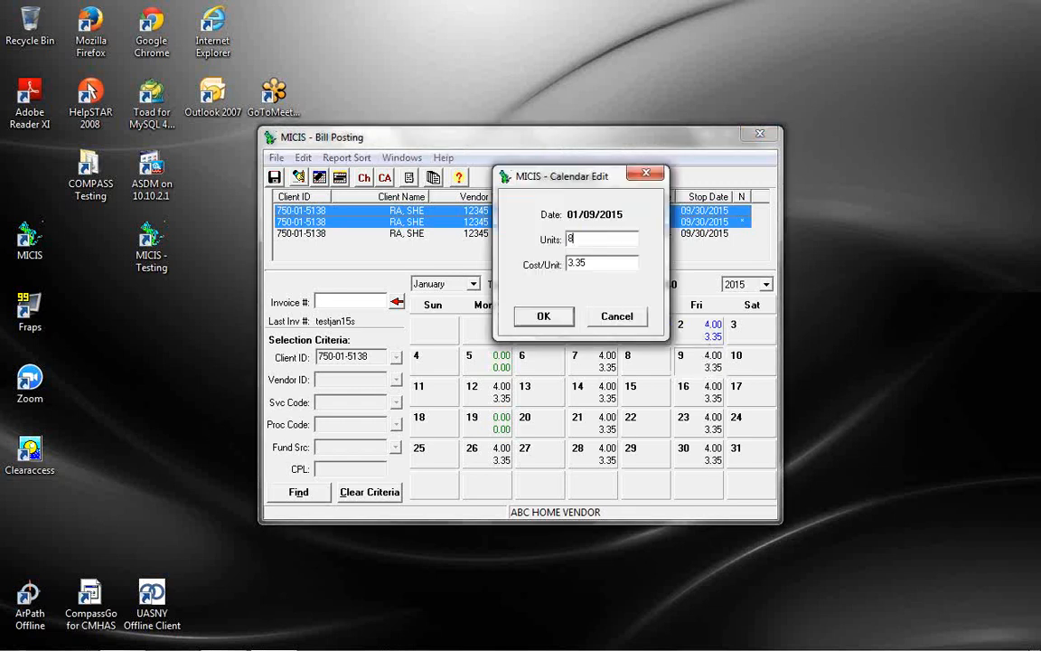
{"action": "key", "text": "Return"}
{"action": "double_click", "coordinate": [594, 366]}
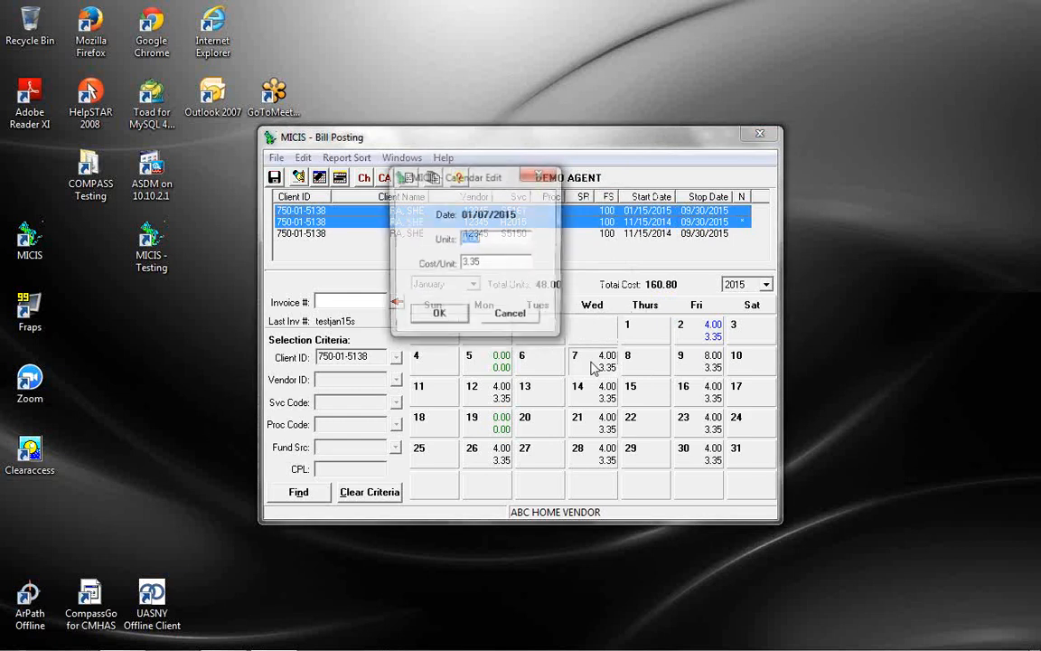
{"action": "type", "text": "12"}
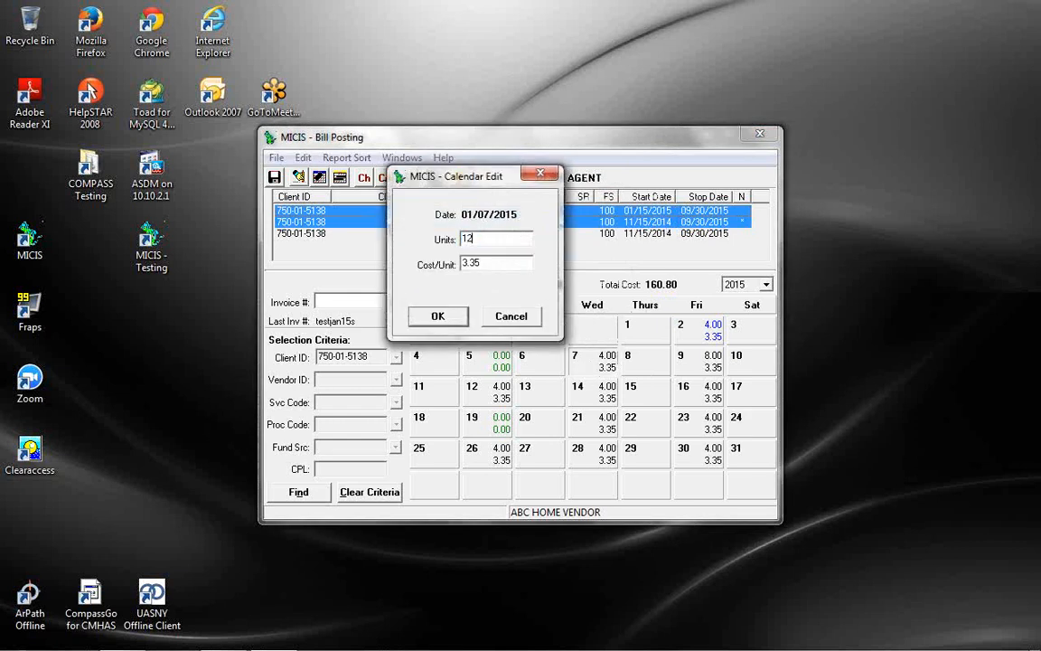
{"action": "key", "text": "Return"}
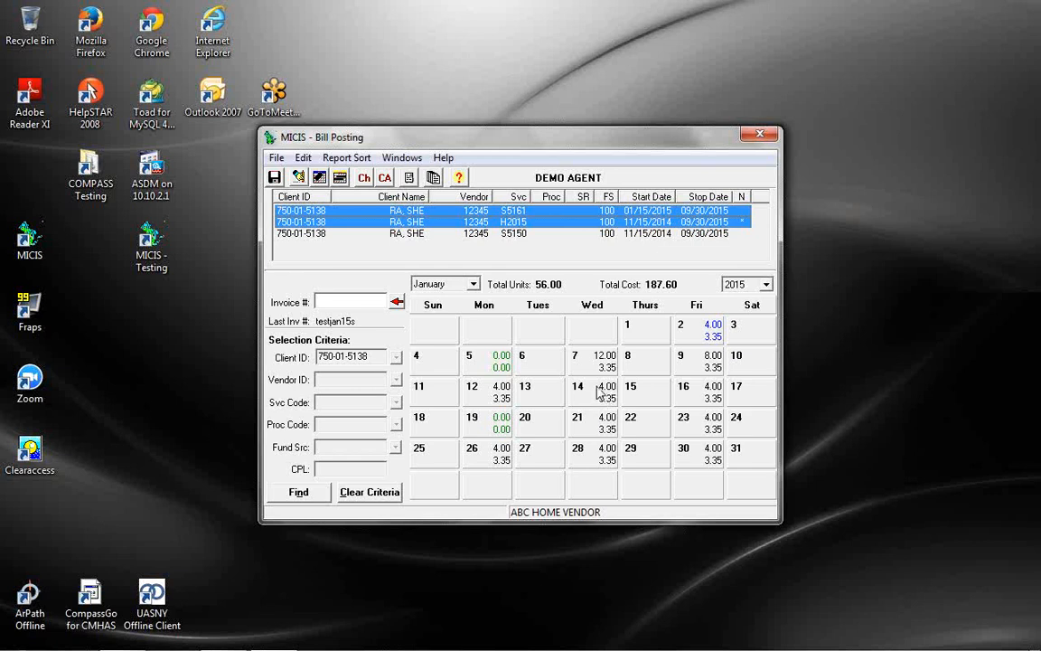
Set January 14 to 8 units
{"action": "double_click", "coordinate": [598, 405]}
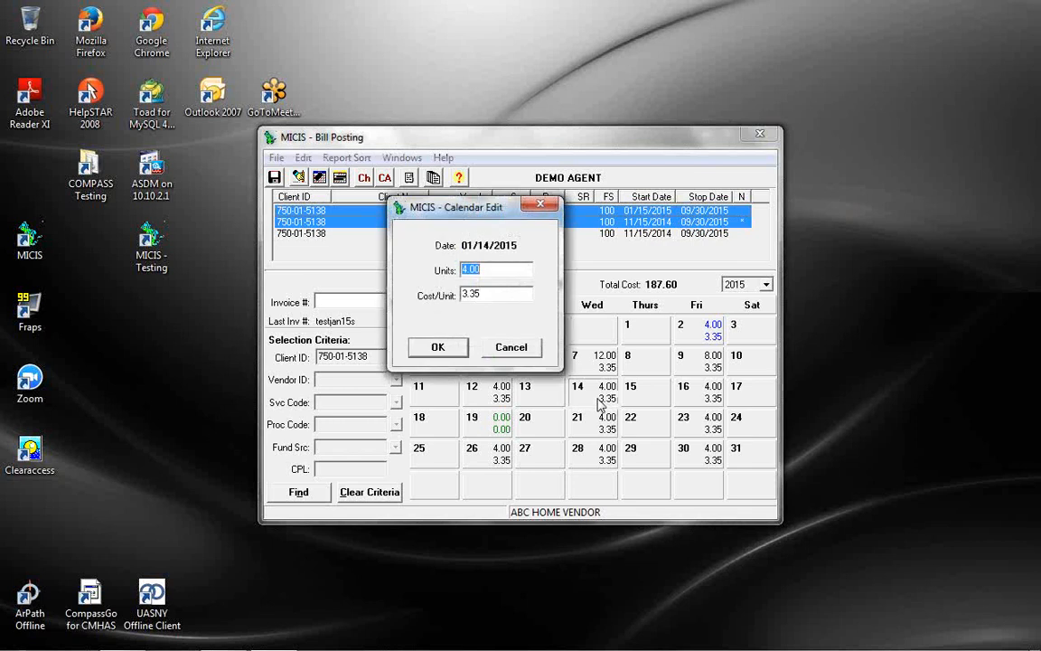
{"action": "type", "text": "8"}
{"action": "key", "text": "Return"}
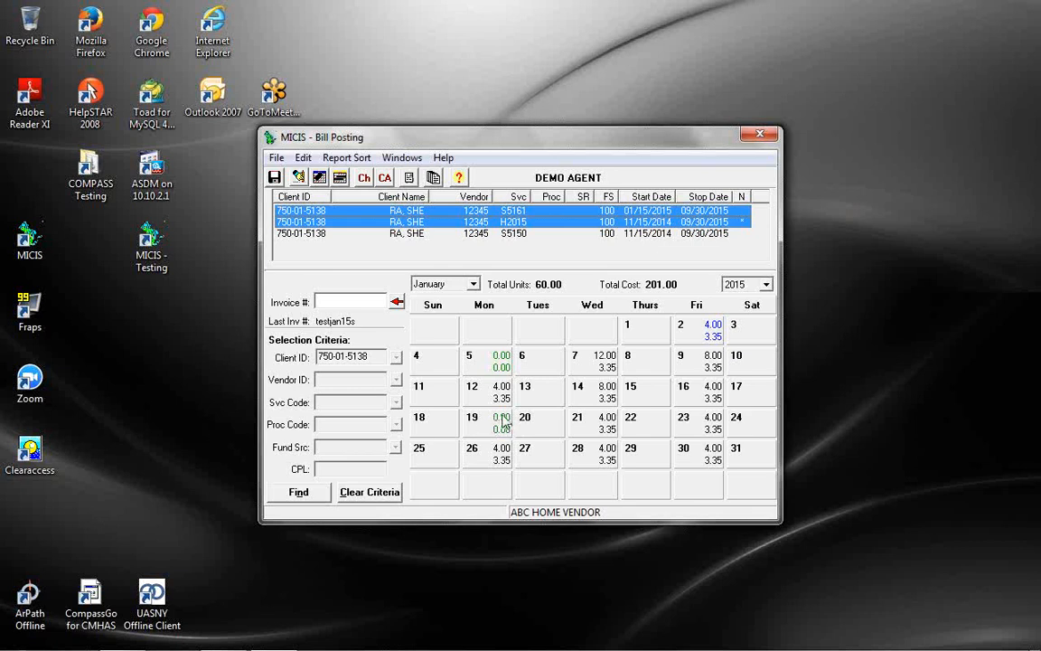
Post the default 4.00 units at 3.35 on January 19 and zero out January 21
{"action": "right_click", "coordinate": [499, 425]}
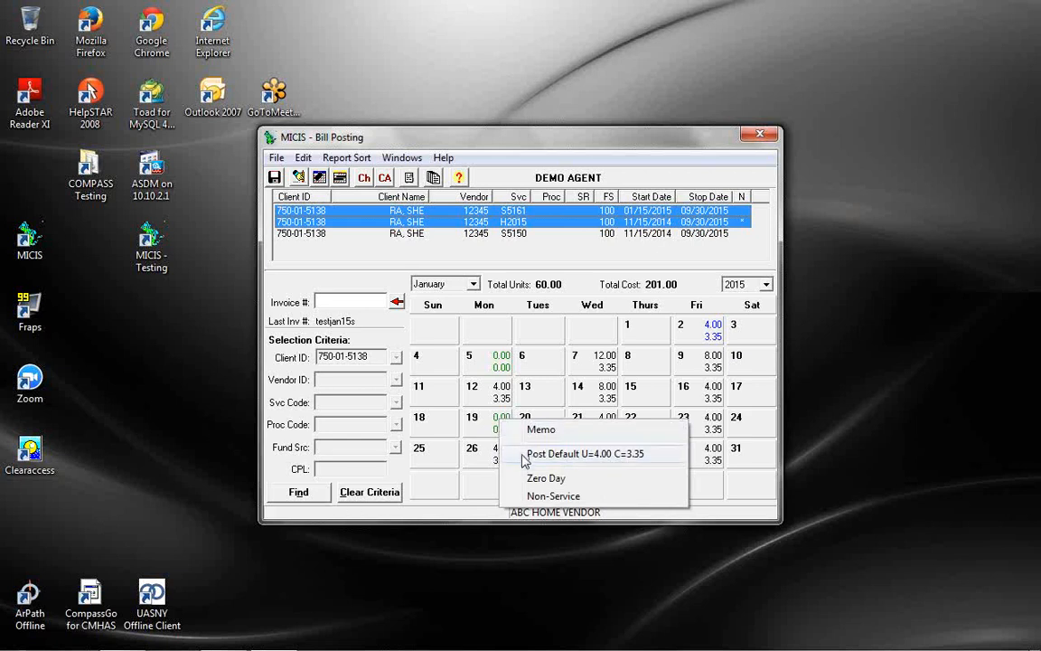
{"action": "left_click", "coordinate": [524, 456]}
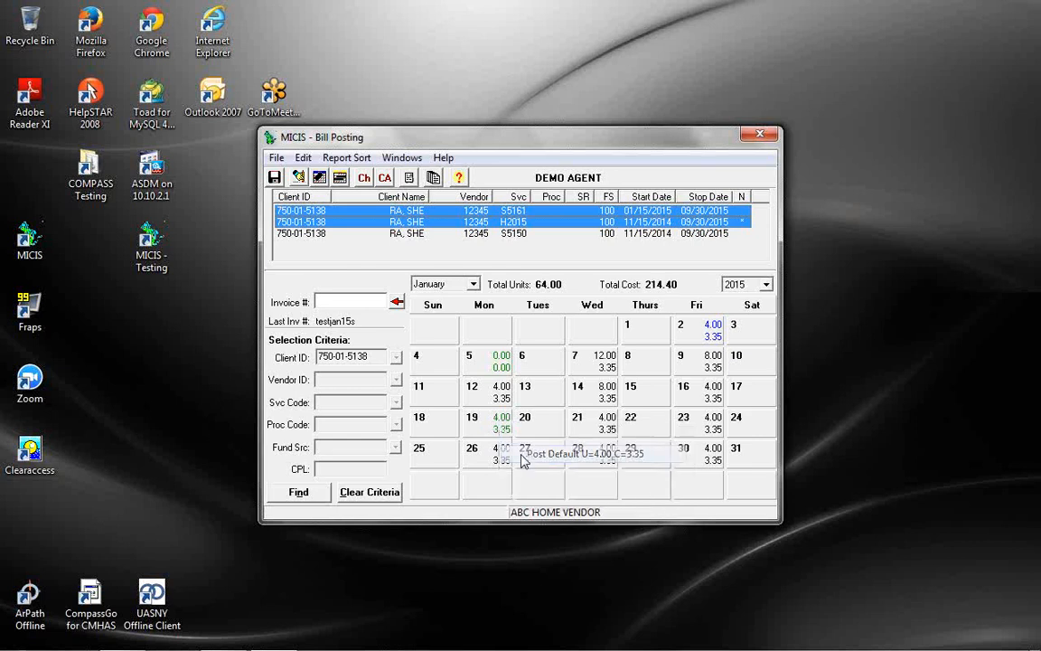
{"action": "double_click", "coordinate": [498, 435]}
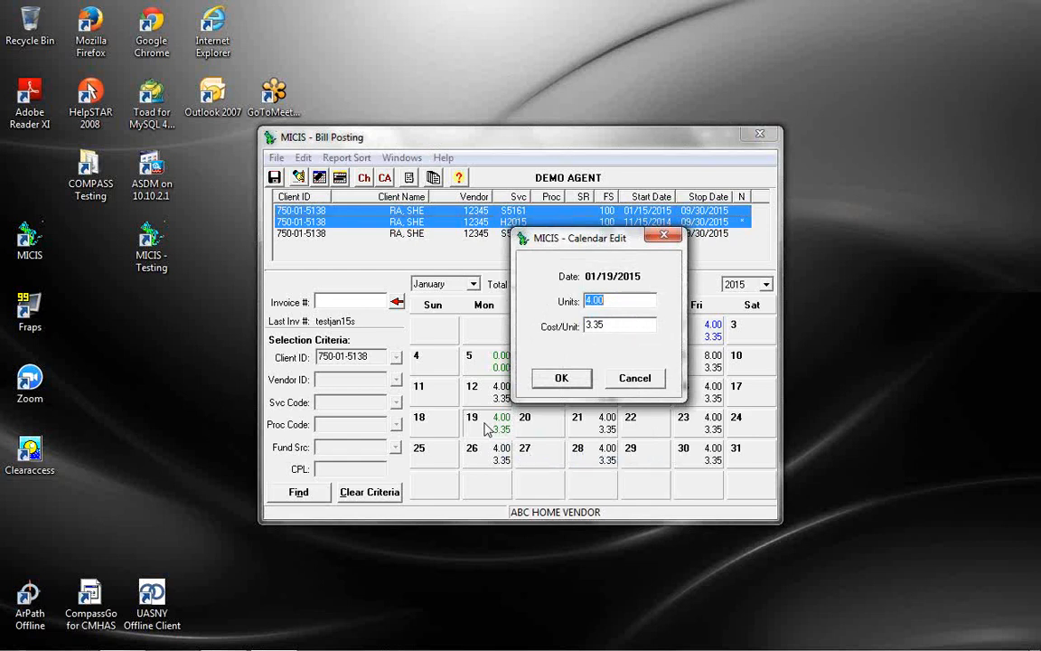
{"action": "left_click", "coordinate": [562, 374]}
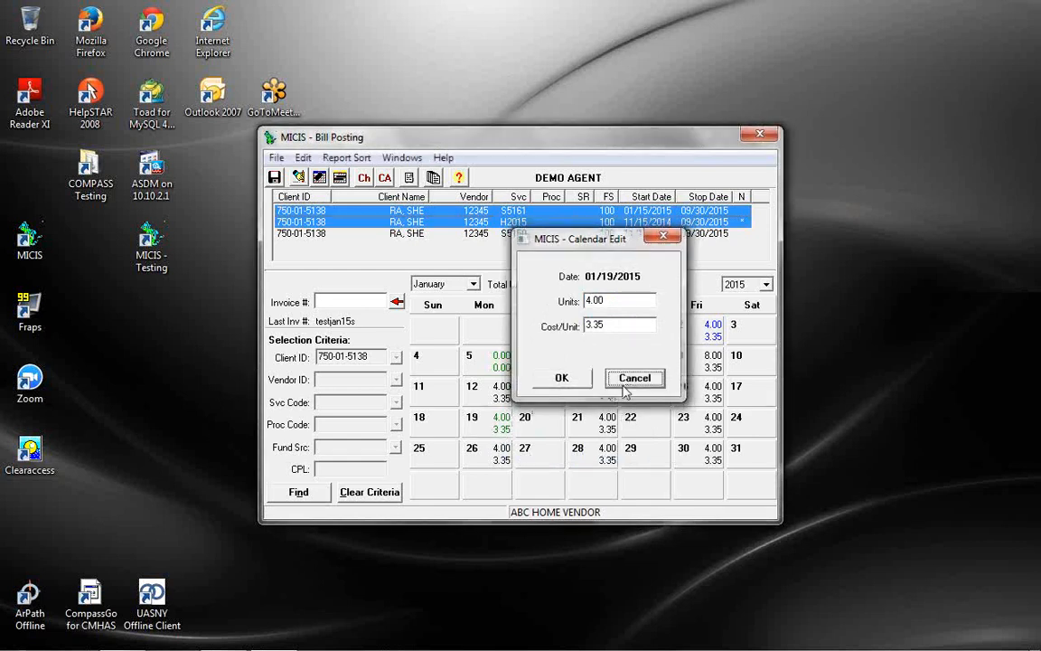
{"action": "right_click", "coordinate": [597, 425]}
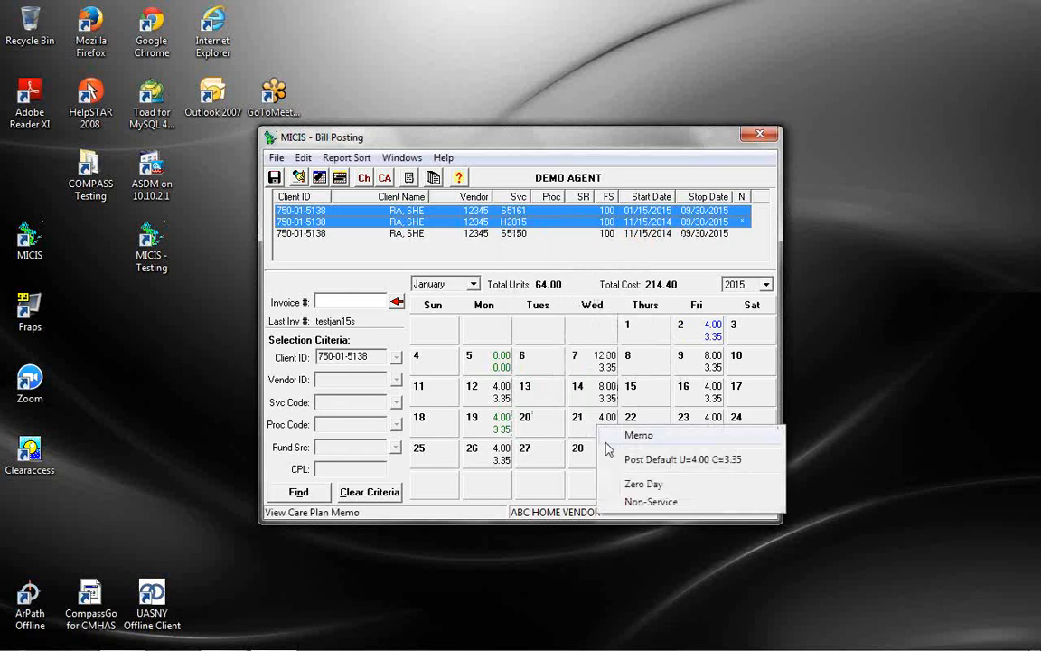
{"action": "left_click", "coordinate": [642, 484]}
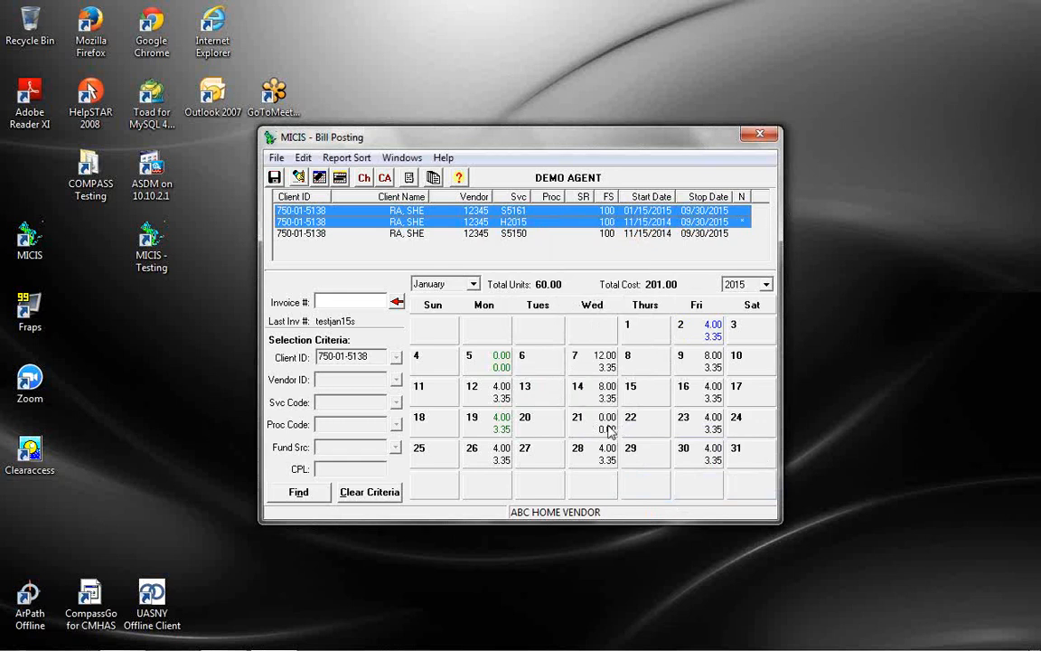
Mark January 23 as non-service with reason Vendor Inclement Weather, leaving the memo blank
{"action": "right_click", "coordinate": [702, 431]}
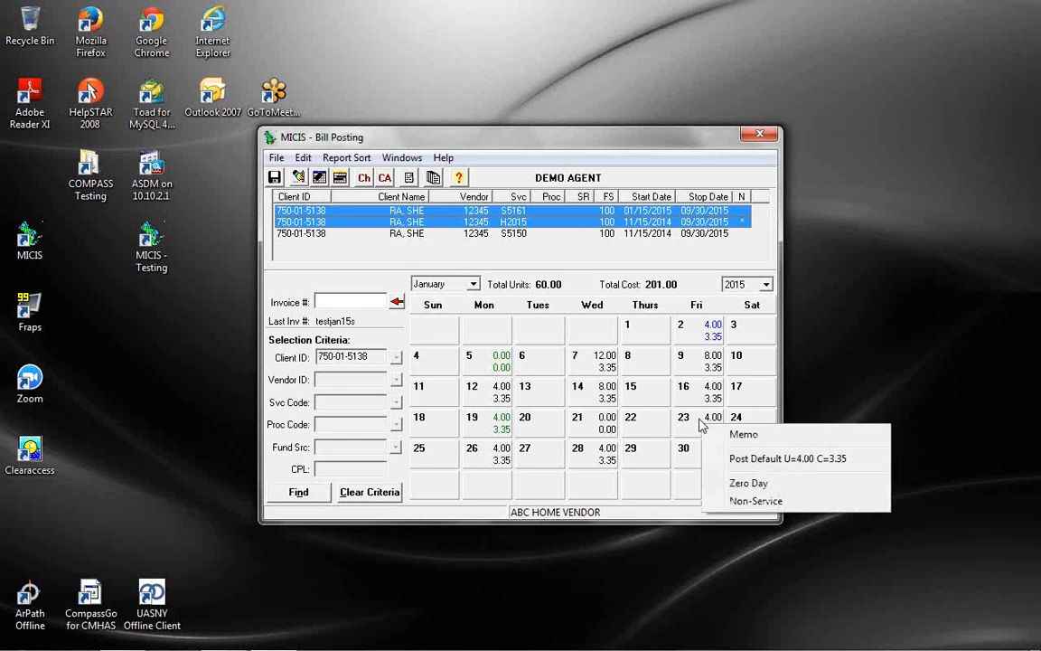
{"action": "left_click", "coordinate": [749, 503]}
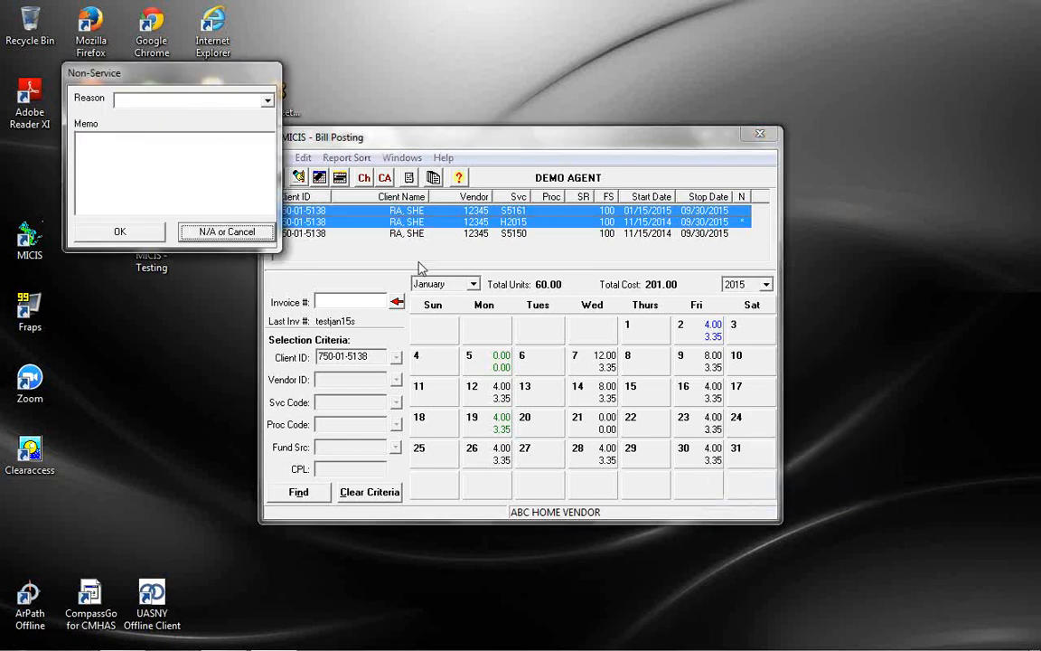
{"action": "left_click", "coordinate": [267, 101]}
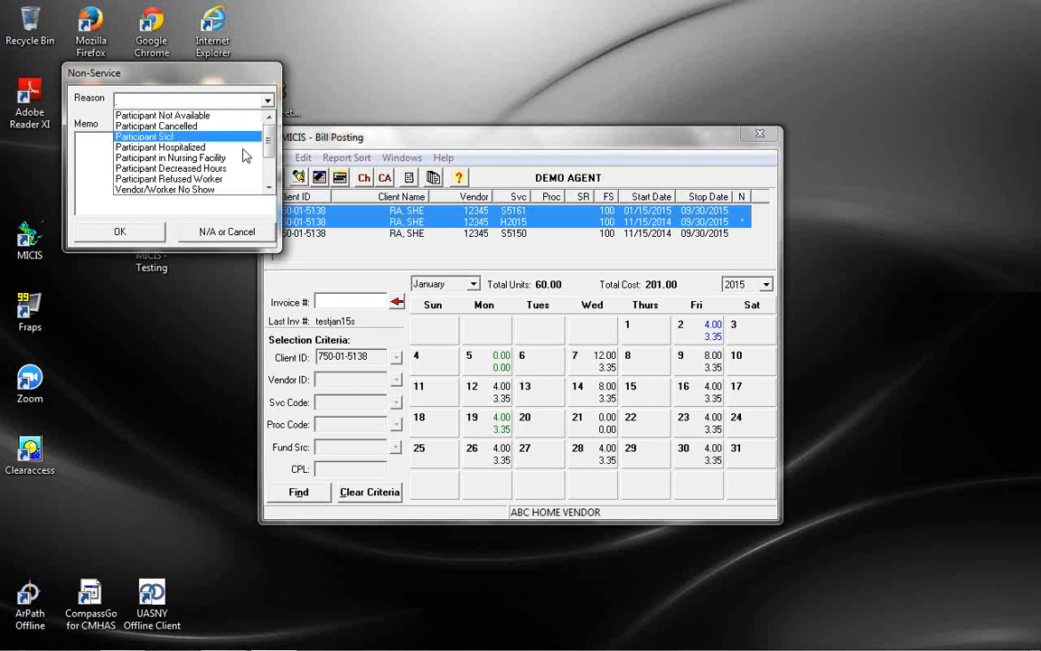
{"action": "left_click_drag", "start_coordinate": [271, 143], "coordinate": [270, 166]}
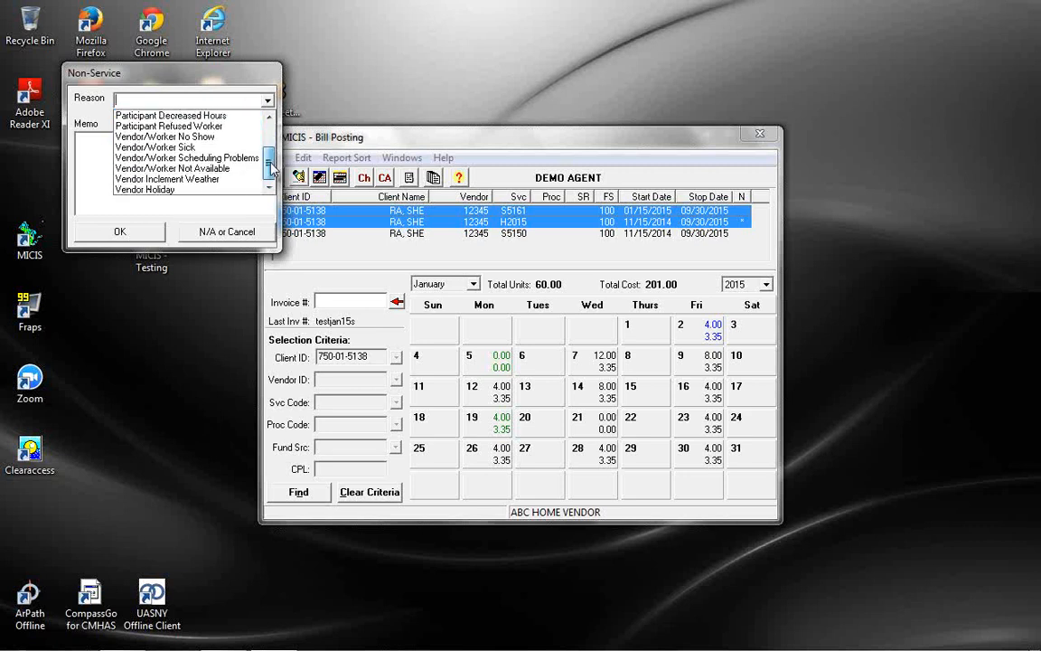
{"action": "left_click", "coordinate": [196, 179]}
{"action": "left_click", "coordinate": [194, 179]}
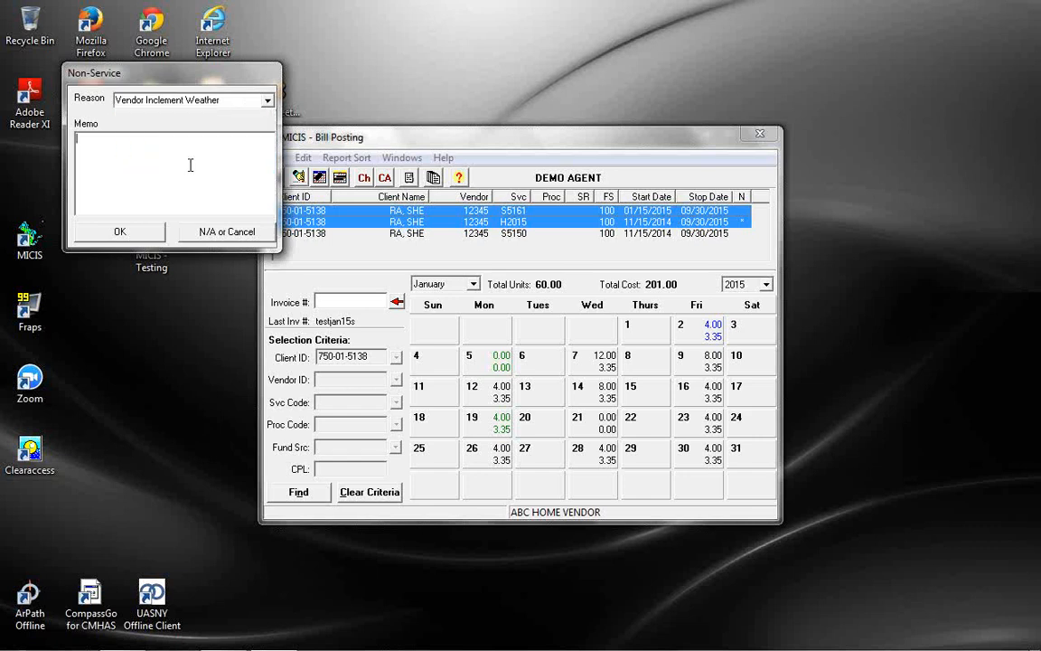
{"action": "left_click", "coordinate": [114, 228]}
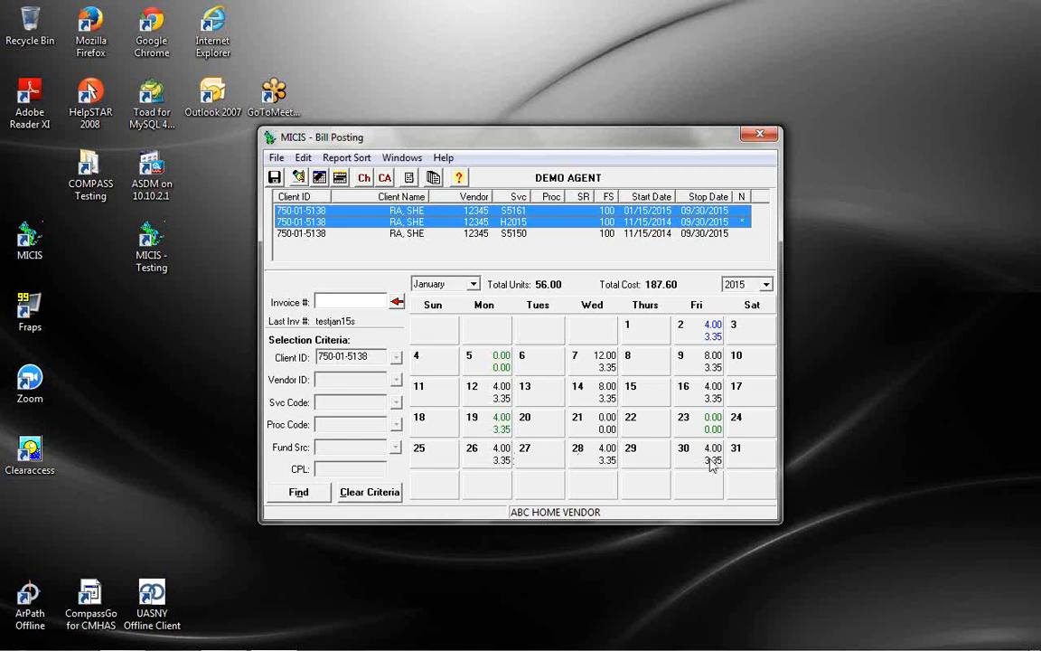
Clear calendar days 26 through 31 as non-service with reason Participant Hospitalized
{"action": "left_click", "coordinate": [341, 178]}
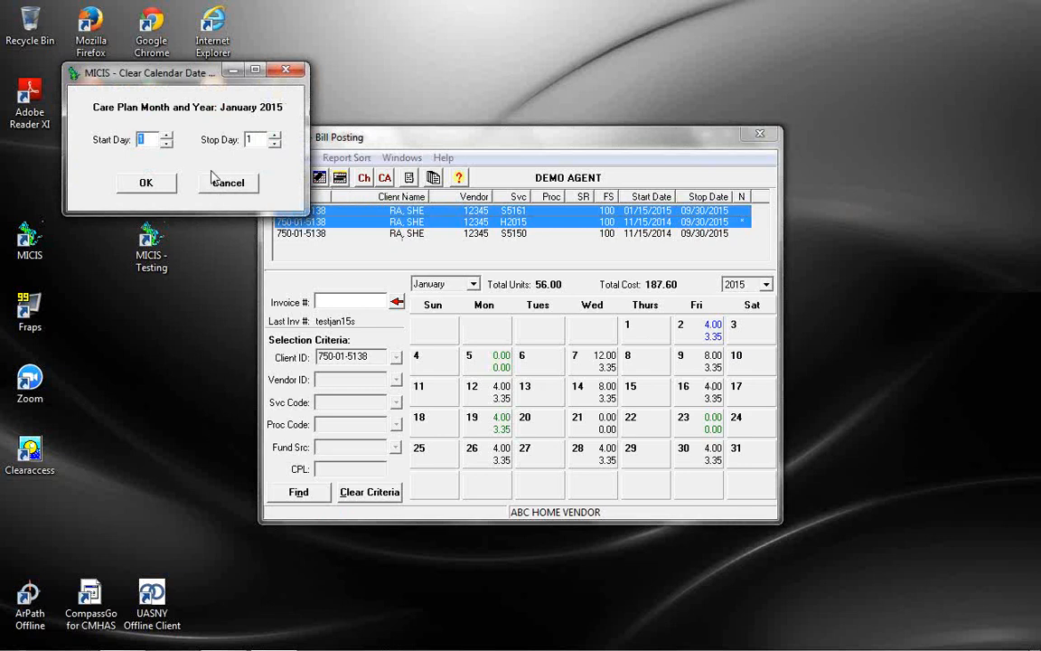
{"action": "type", "text": "26"}
{"action": "key", "text": "Tab"}
{"action": "type", "text": "31"}
{"action": "left_click", "coordinate": [145, 183]}
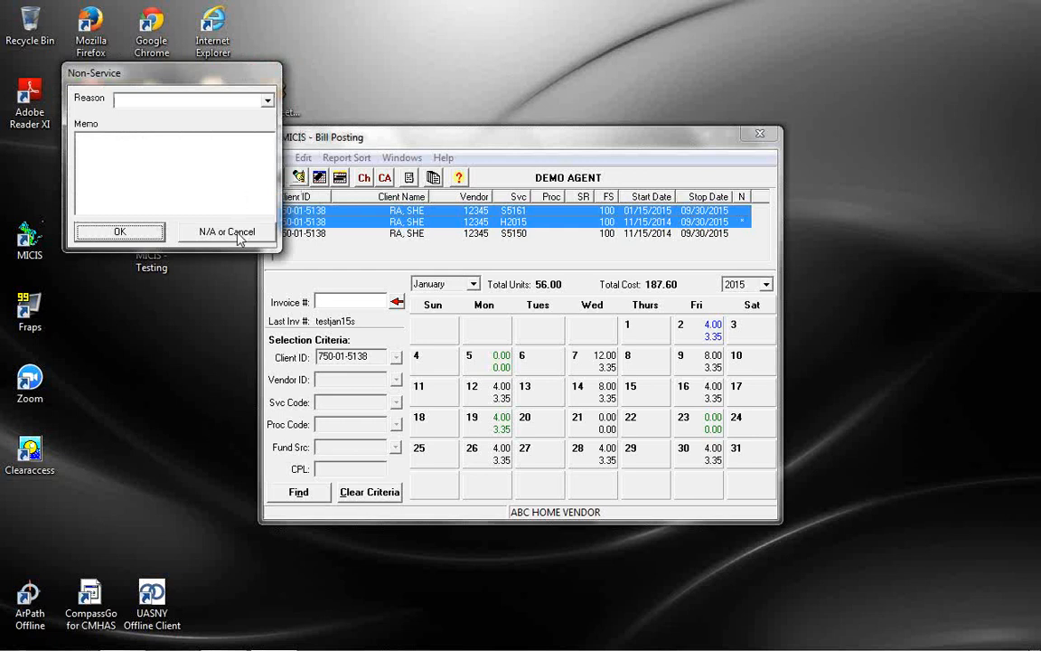
{"action": "left_click", "coordinate": [267, 101]}
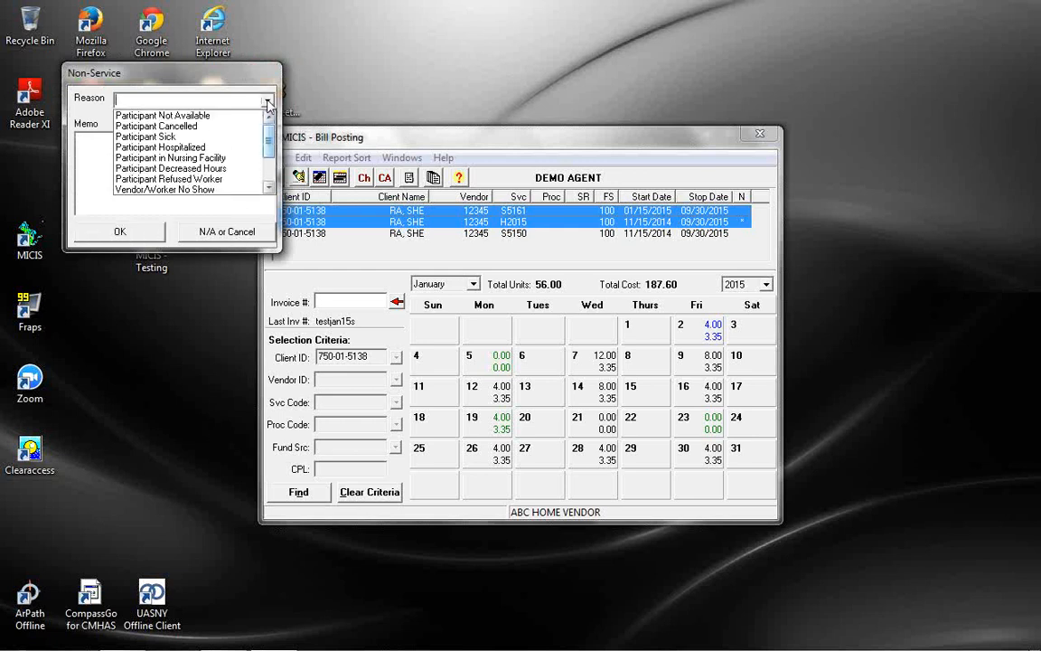
{"action": "left_click", "coordinate": [161, 147]}
{"action": "left_click", "coordinate": [123, 226]}
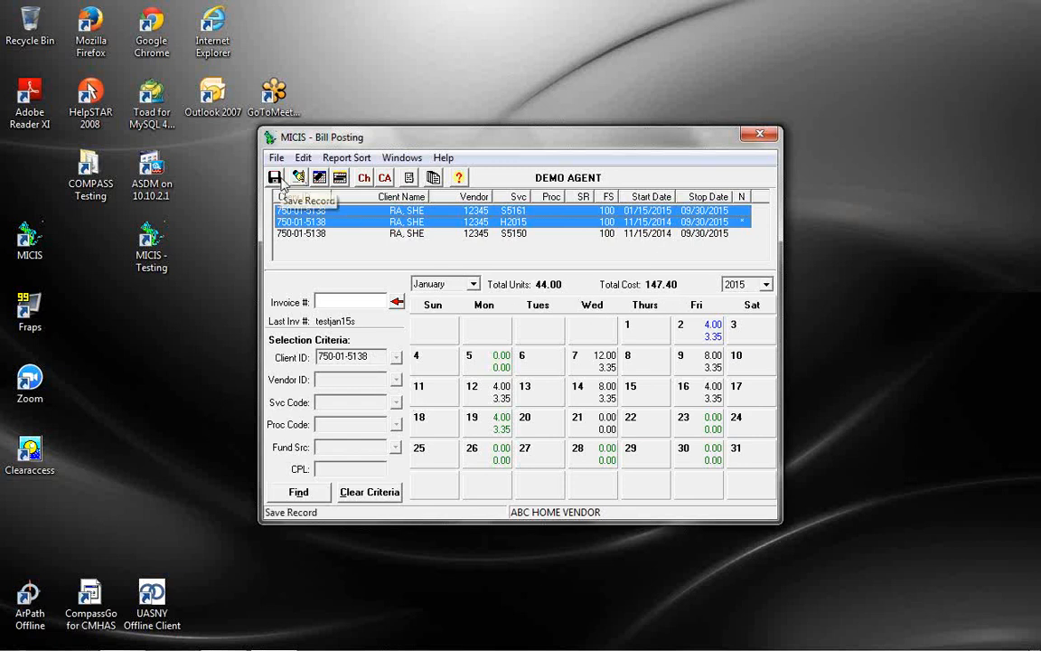
Fill the invoice number with the last invoice number and save the January bill record
{"action": "left_click", "coordinate": [340, 301]}
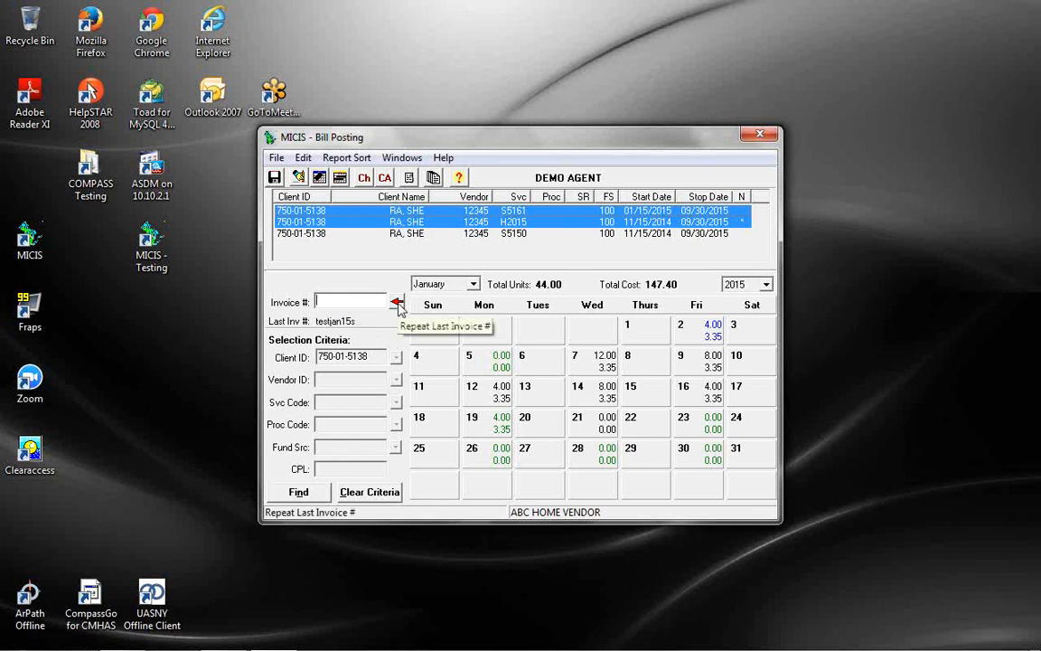
{"action": "left_click", "coordinate": [398, 304]}
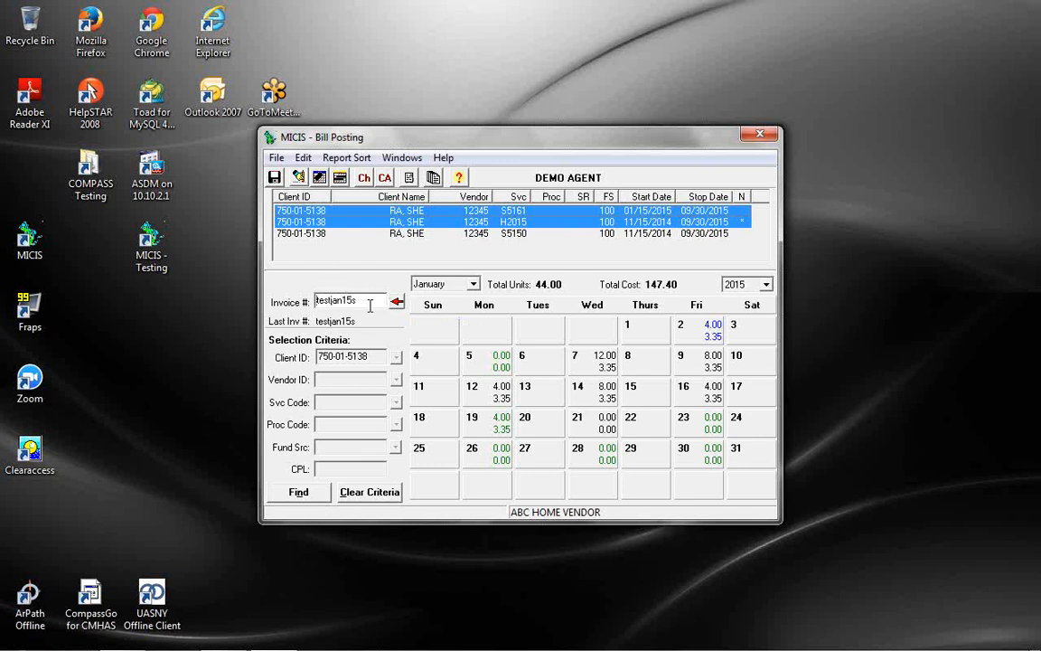
{"action": "left_click", "coordinate": [275, 177]}
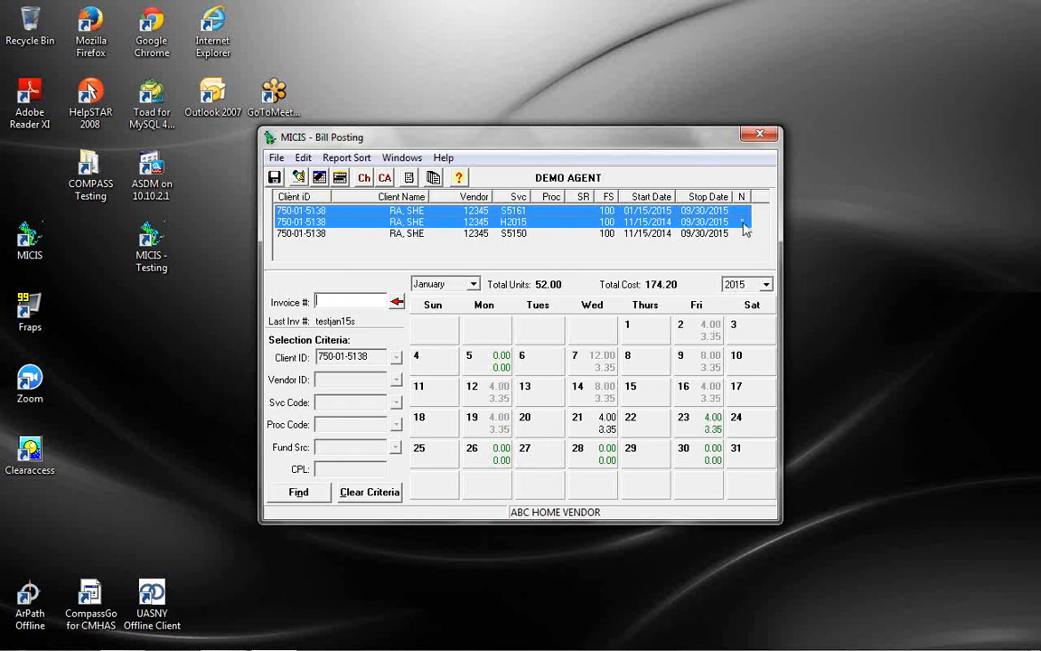
{"action": "left_click", "coordinate": [410, 178]}
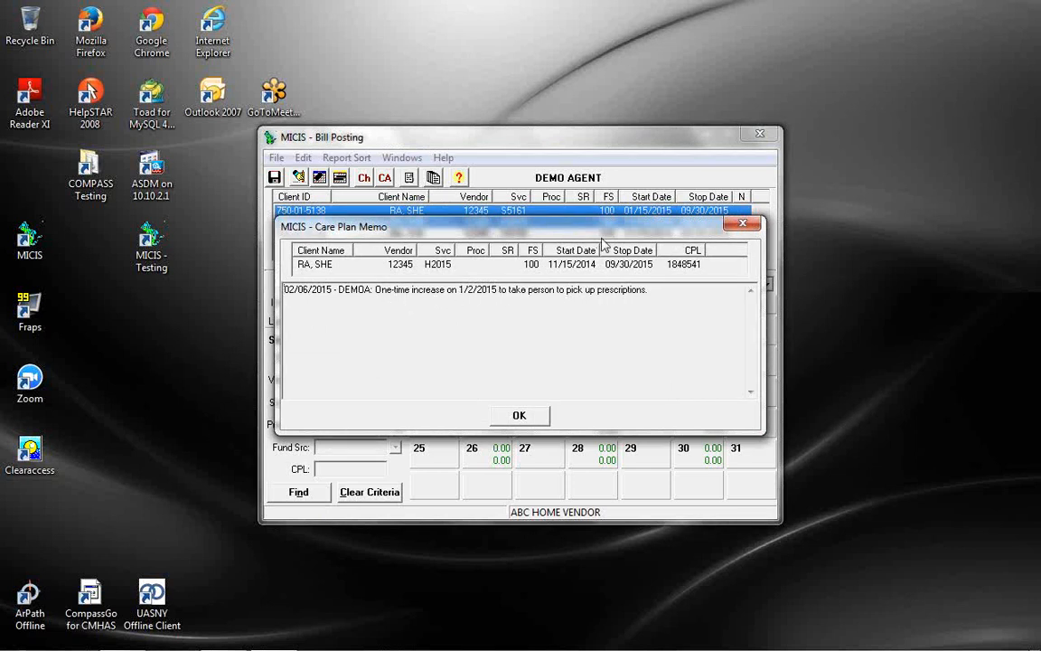
{"action": "left_click", "coordinate": [535, 424]}
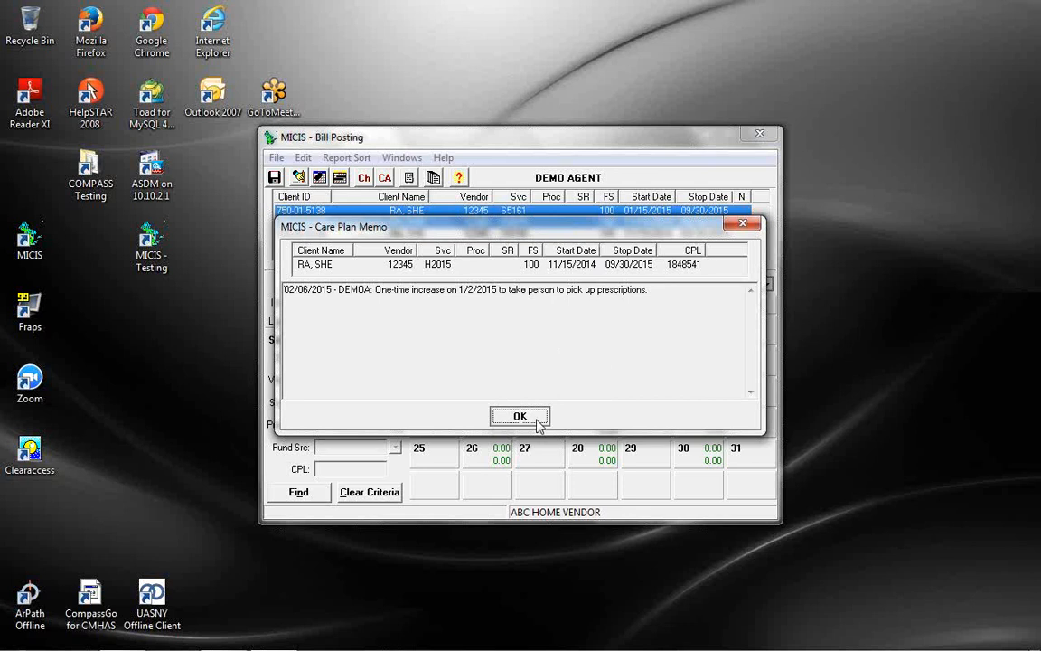
{"action": "left_click", "coordinate": [539, 418]}
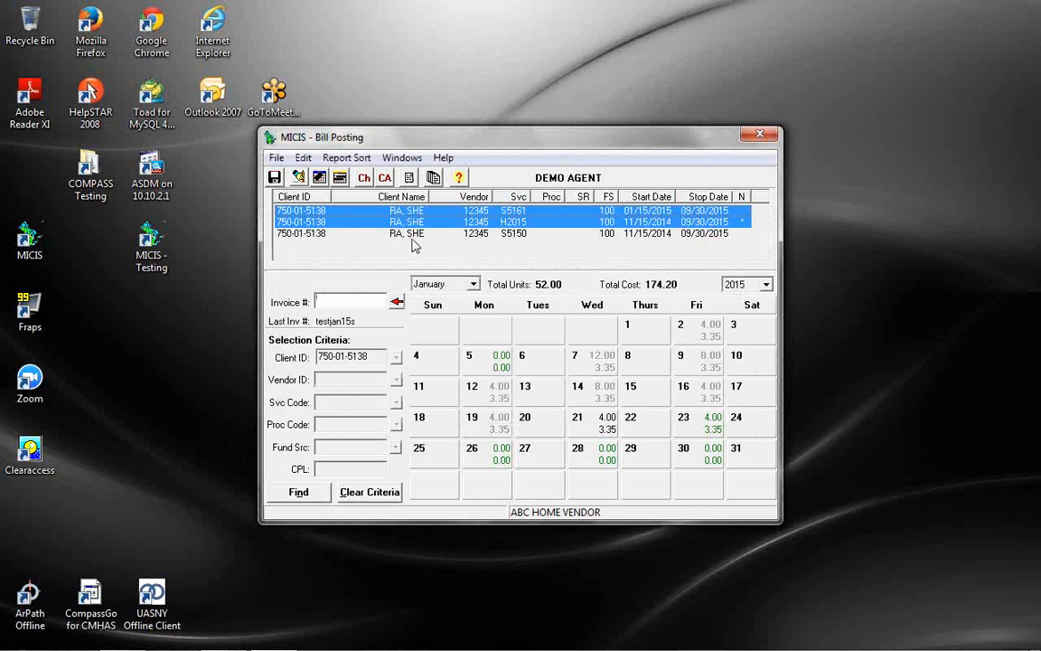
Generate the Bill Posting Report and Non-Service Report for the January postings
{"action": "left_click", "coordinate": [434, 180]}
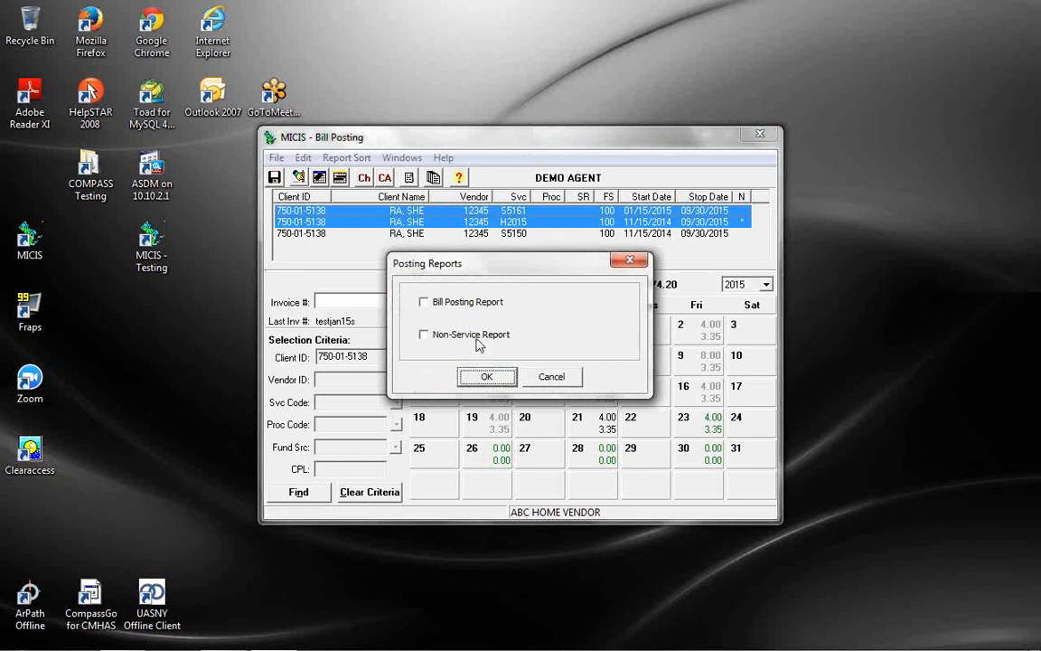
{"action": "left_click", "coordinate": [424, 302]}
{"action": "left_click", "coordinate": [424, 335]}
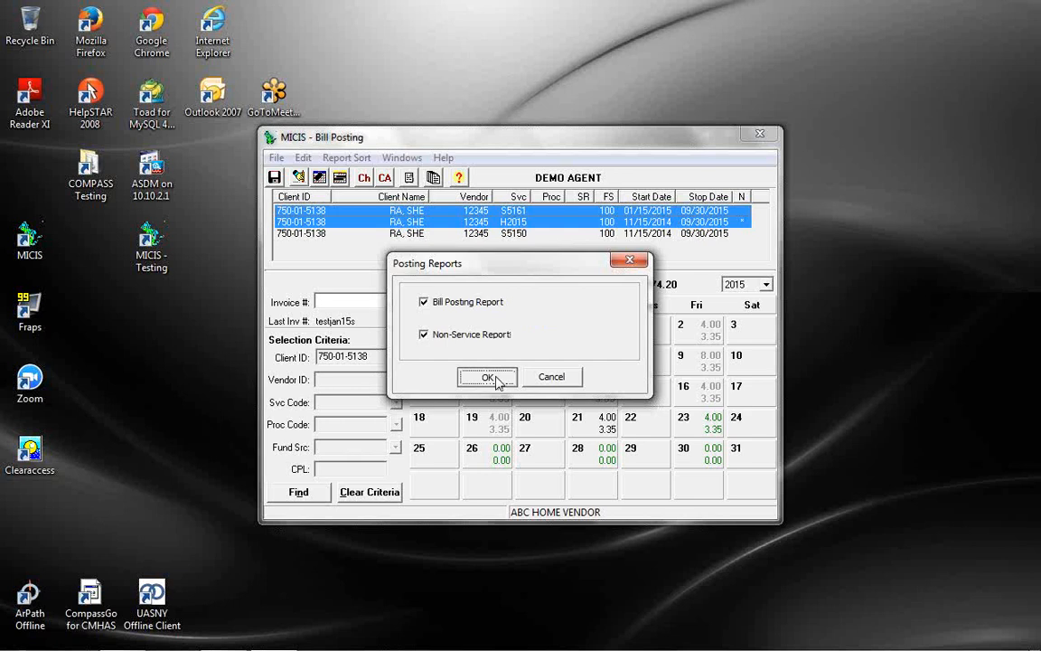
{"action": "left_click", "coordinate": [488, 378]}
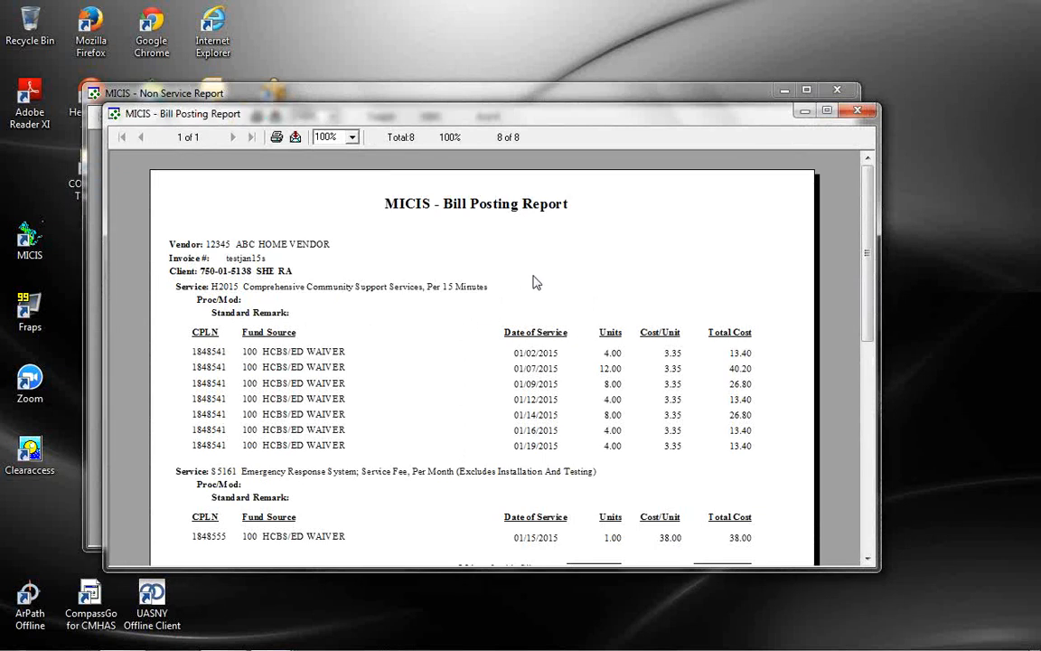
{"action": "left_click", "coordinate": [821, 114]}
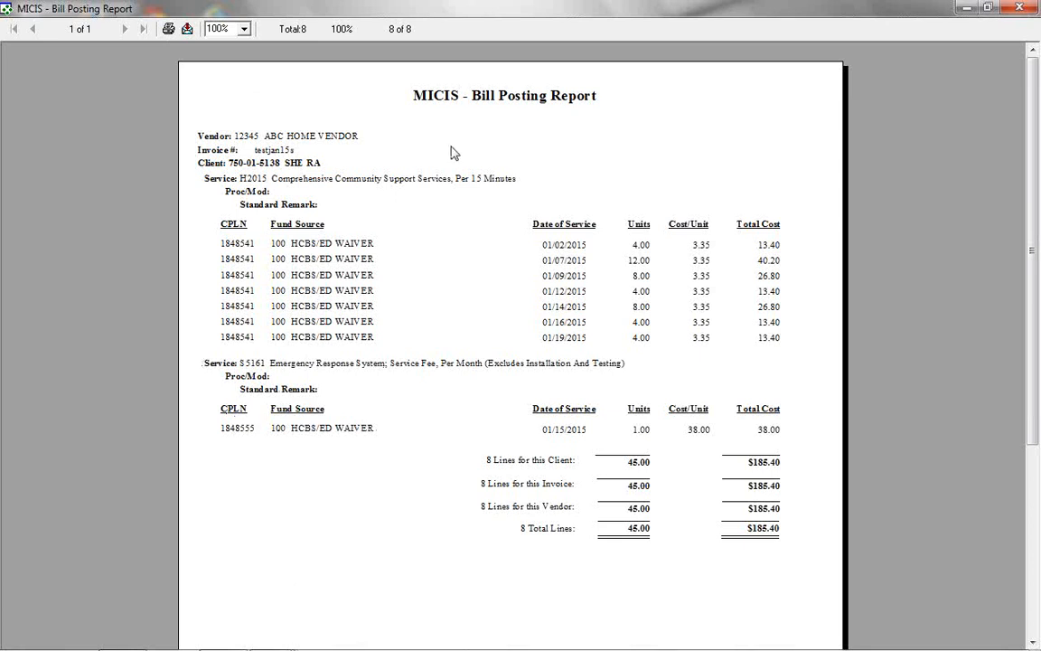
{"action": "left_click", "coordinate": [188, 31]}
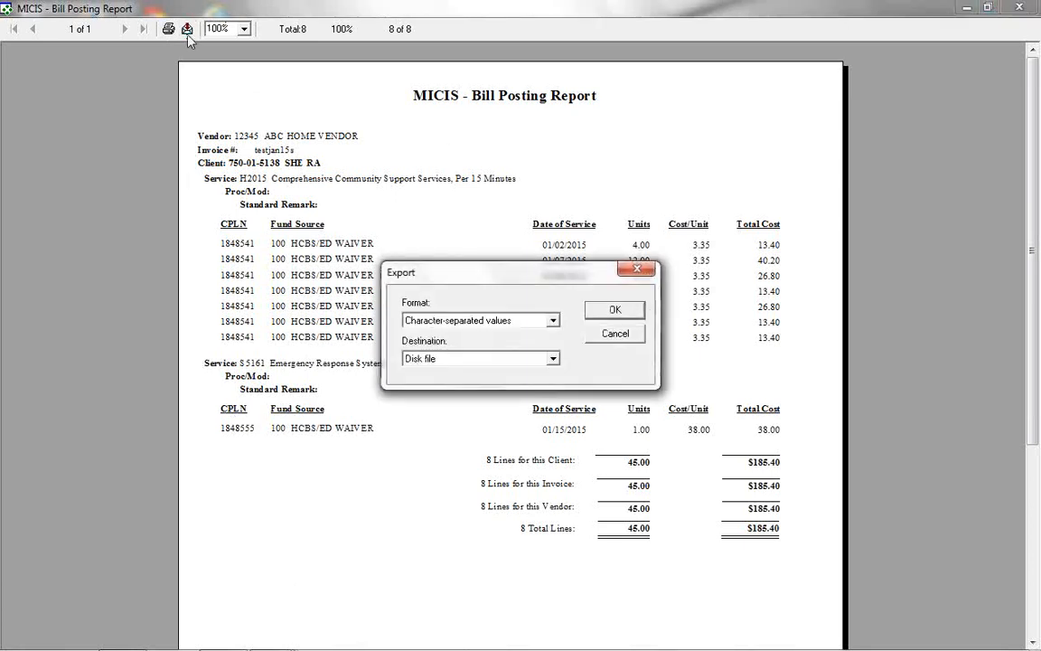
{"action": "left_click", "coordinate": [553, 321]}
{"action": "mouse_move", "coordinate": [555, 351]}
{"action": "left_mouse_down"}
{"action": "mouse_move", "coordinate": [555, 365]}
{"action": "mouse_move", "coordinate": [555, 336]}
{"action": "left_mouse_up"}
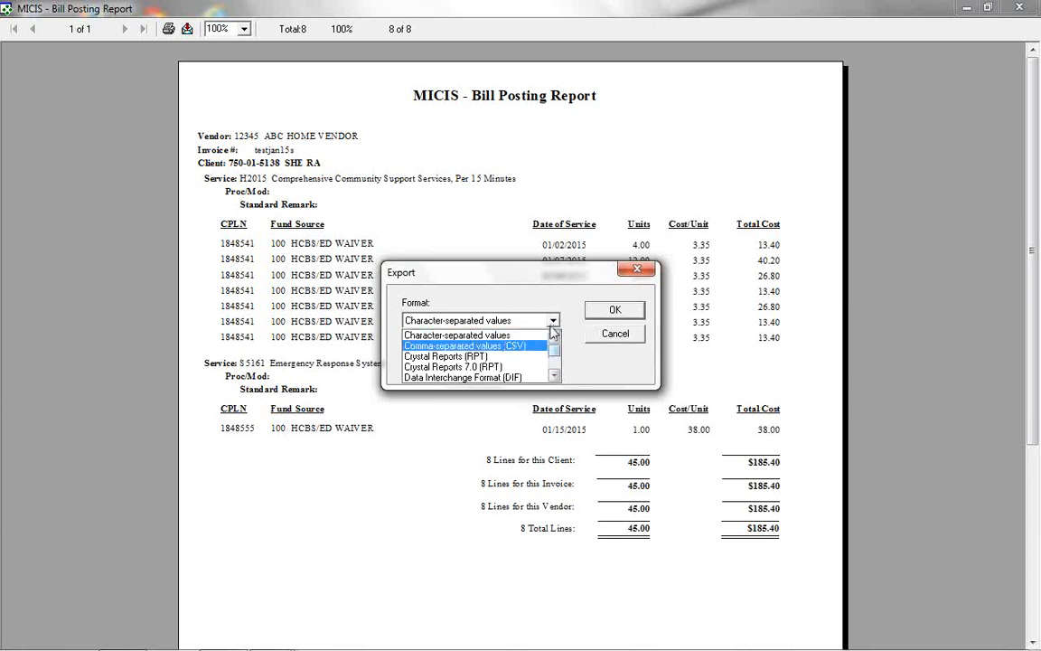
{"action": "scroll", "coordinate": [502, 337], "scroll_direction": "down", "scroll_amount": 1}
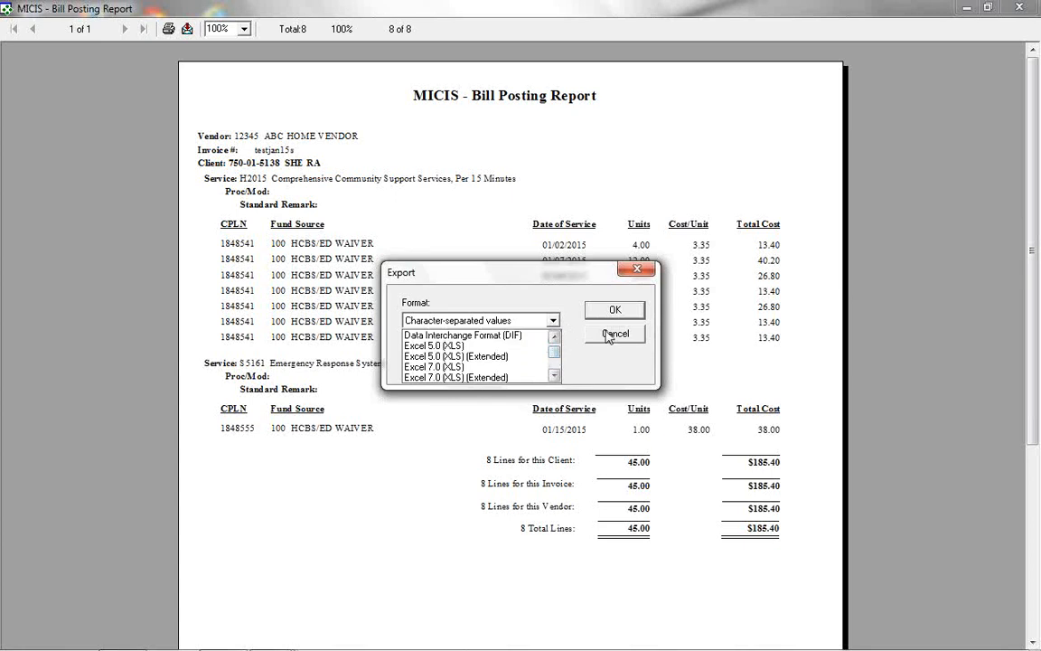
{"action": "left_click", "coordinate": [609, 337]}
{"action": "left_click", "coordinate": [553, 358]}
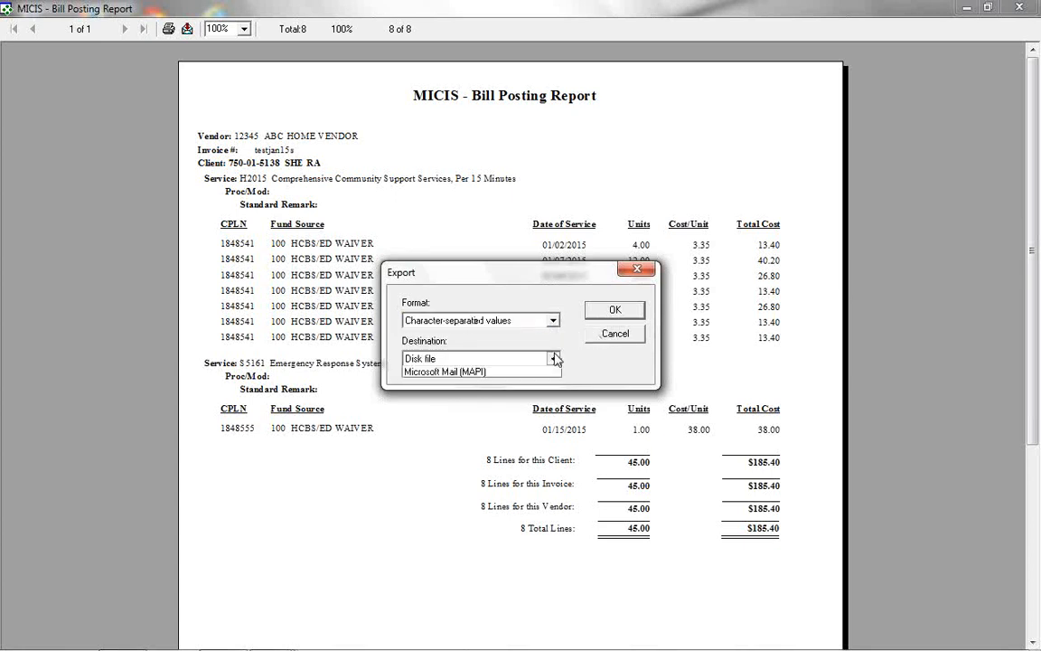
{"action": "left_click", "coordinate": [554, 359]}
{"action": "left_click", "coordinate": [554, 359]}
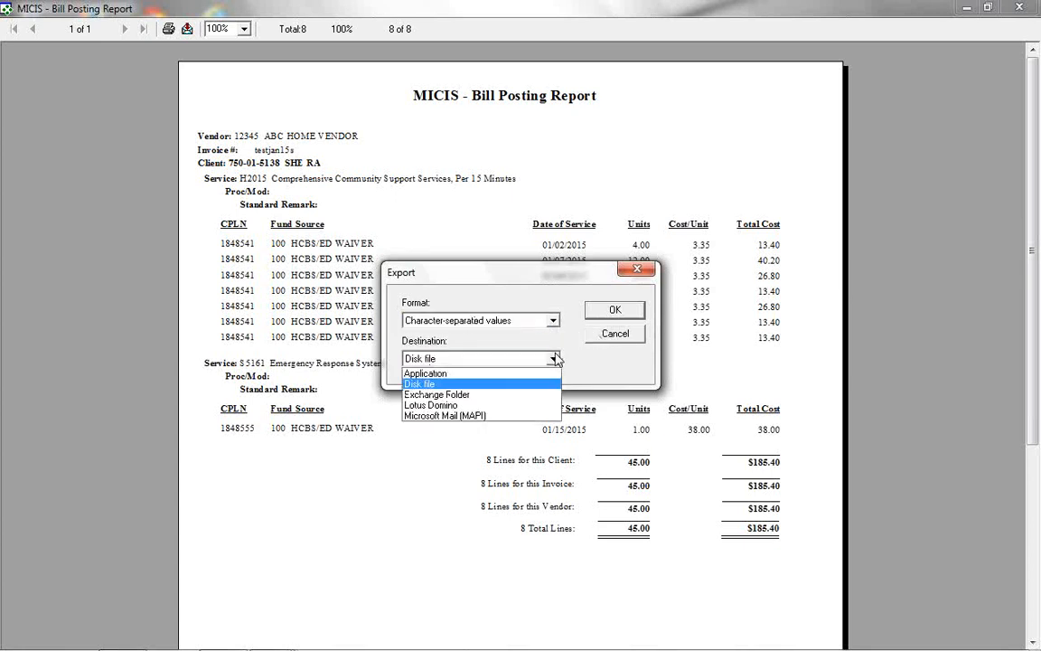
{"action": "left_click", "coordinate": [617, 335]}
{"action": "left_click", "coordinate": [617, 335]}
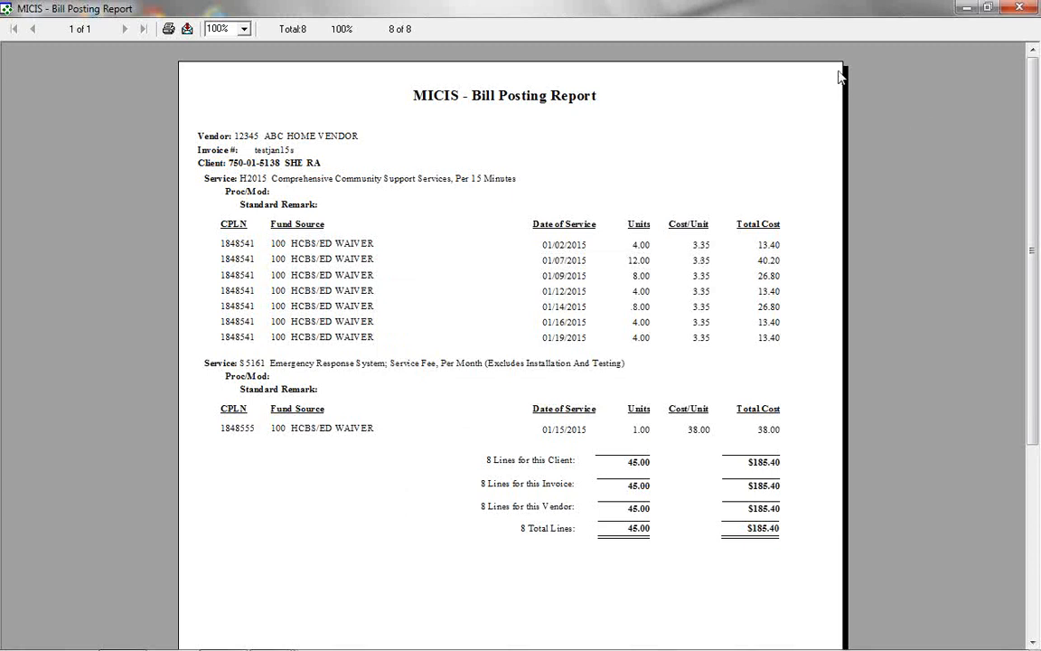
Close the Bill Posting Report and Non-Service Report windows
{"action": "left_click", "coordinate": [1029, 8]}
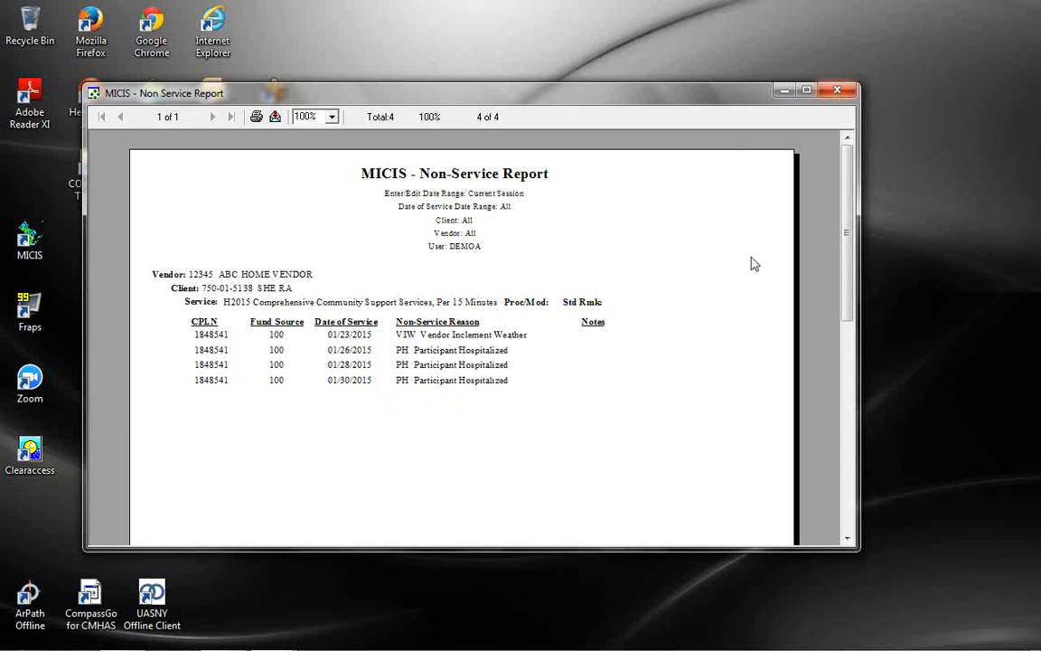
{"action": "left_click", "coordinate": [838, 89]}
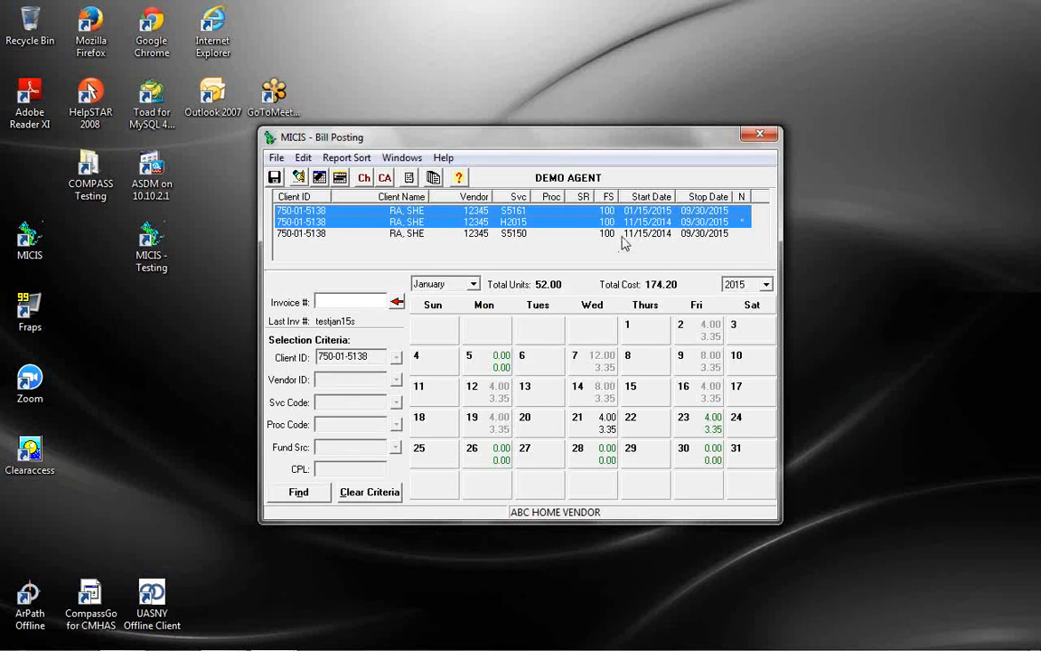
Select the S5150 line, reuse the last invoice number, and save the record
{"action": "left_click", "coordinate": [516, 232]}
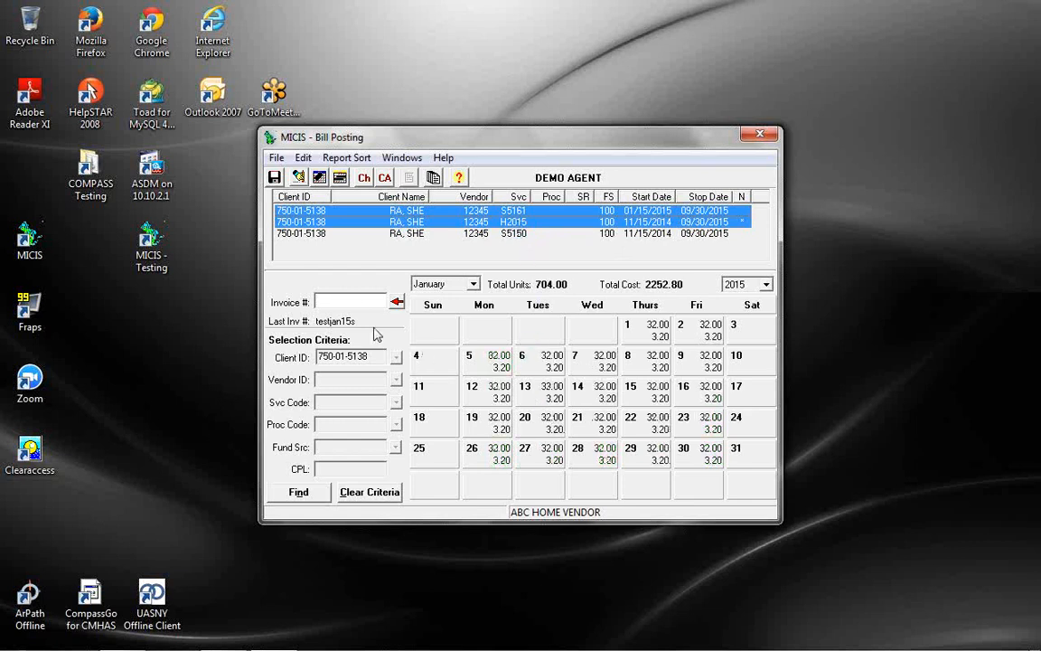
{"action": "left_click", "coordinate": [397, 301]}
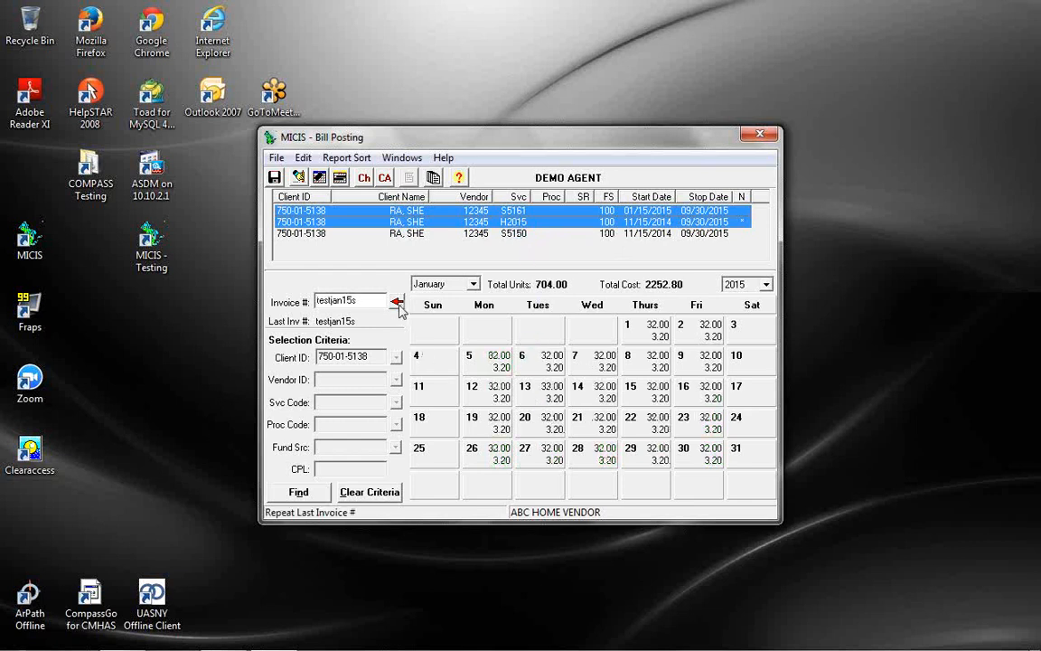
{"action": "left_click", "coordinate": [274, 178]}
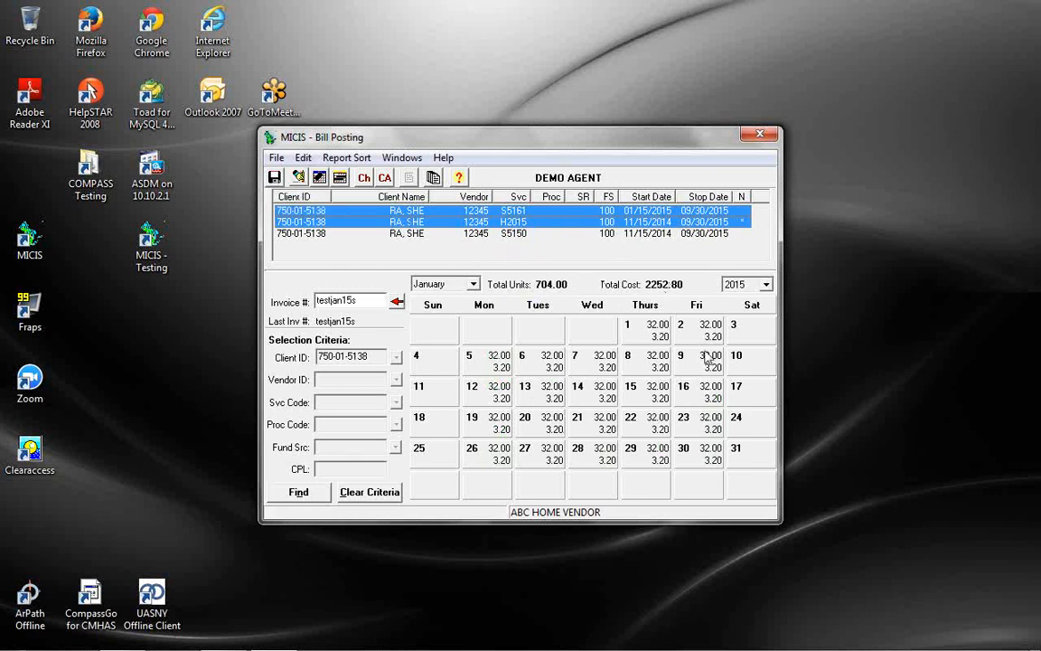
Delete the 32.00 units on January 15, zero out January 16, and save
{"action": "double_click", "coordinate": [648, 390]}
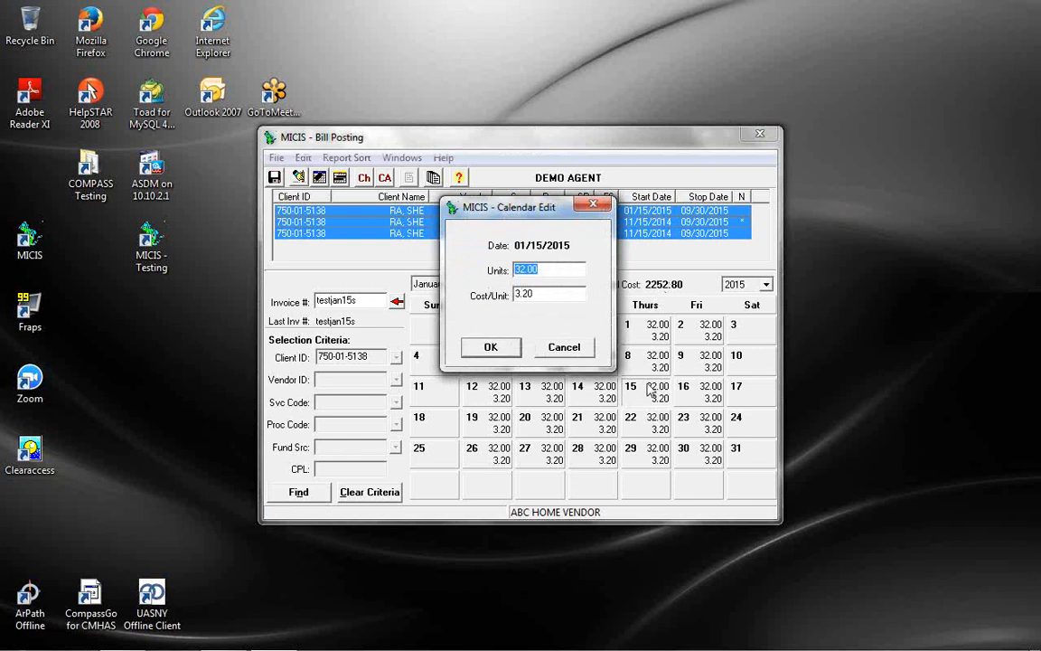
{"action": "key", "text": "BackSpace"}
{"action": "left_click", "coordinate": [491, 347]}
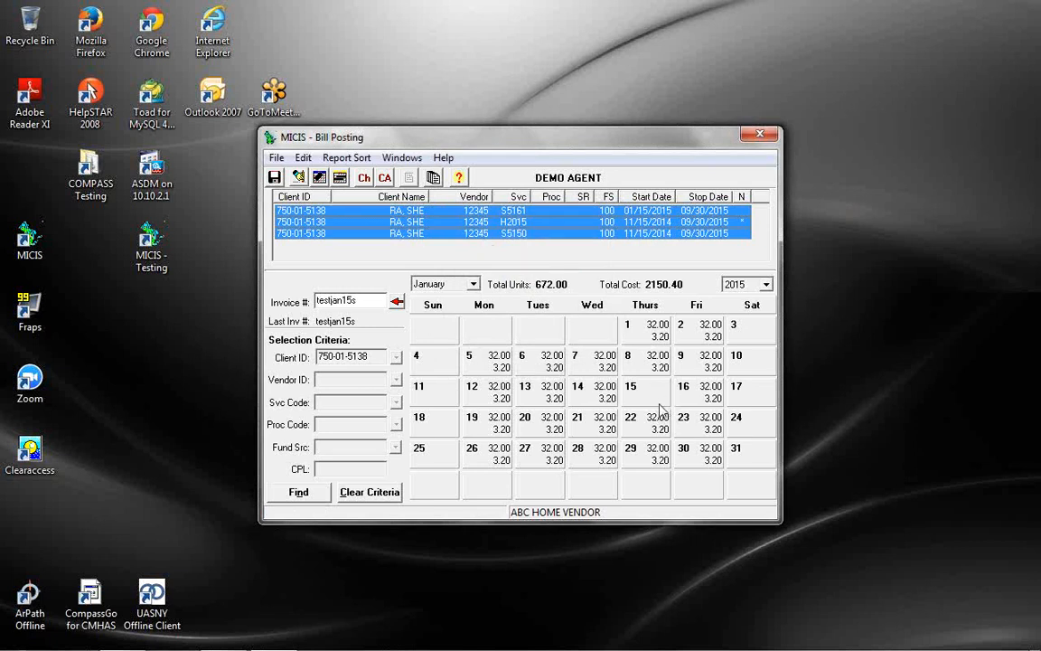
{"action": "right_click", "coordinate": [702, 398]}
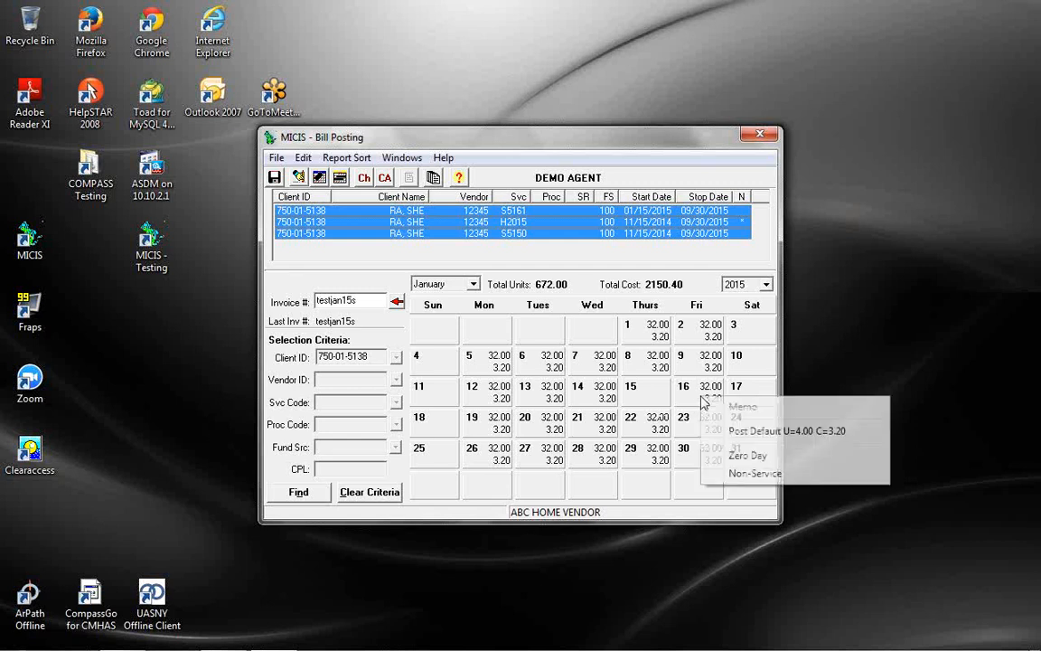
{"action": "left_click", "coordinate": [720, 453]}
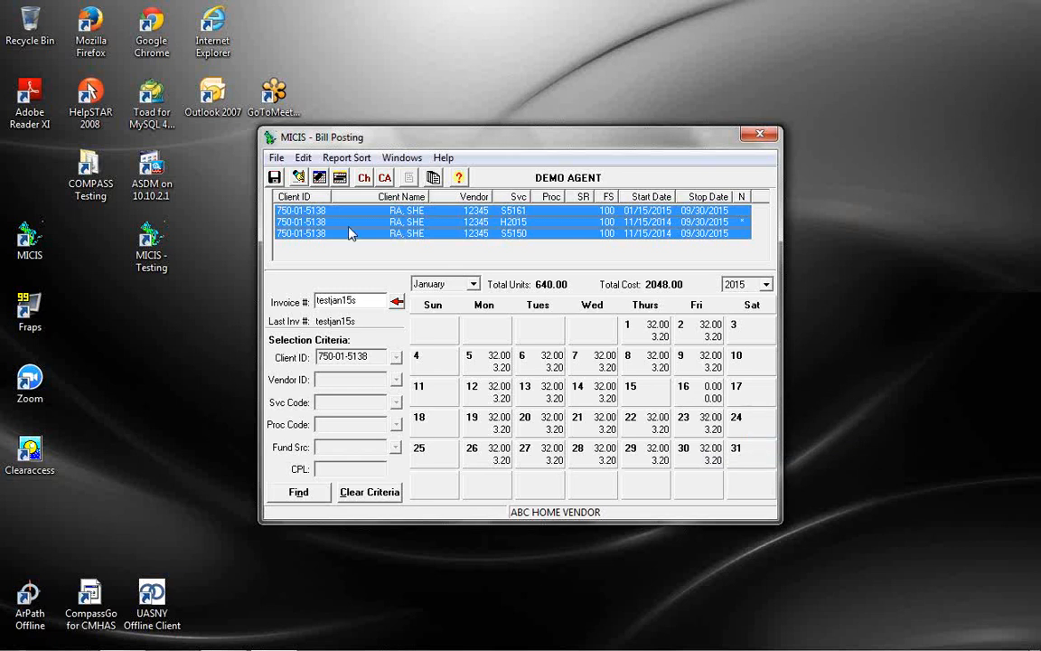
{"action": "left_click", "coordinate": [272, 177]}
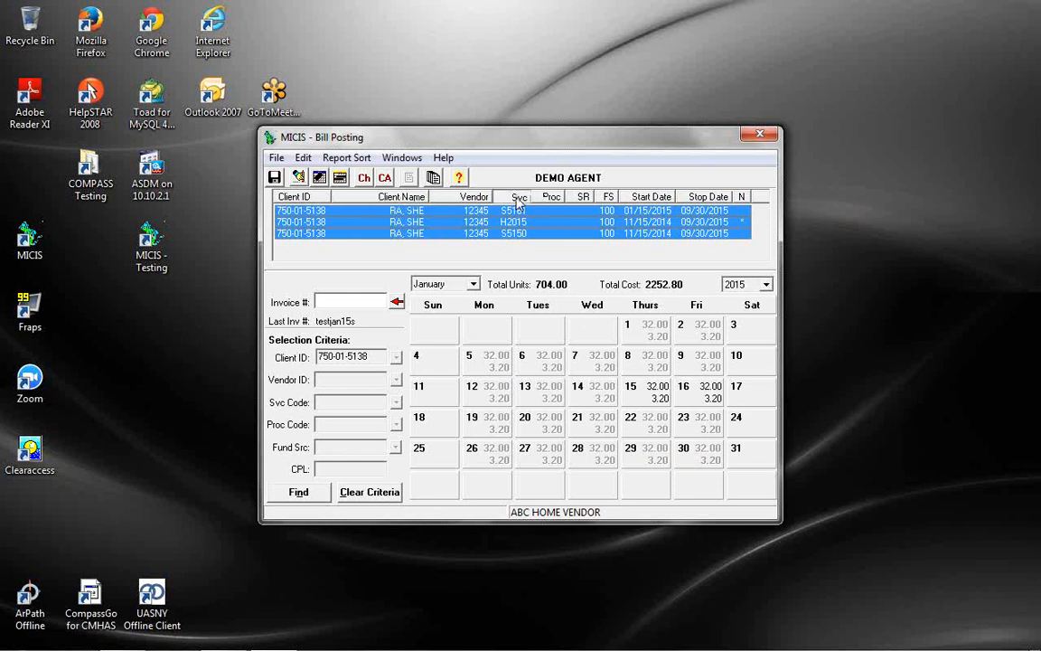
Sort care plan lines by Svc, then clear the form without saving changes
{"action": "left_click", "coordinate": [517, 198]}
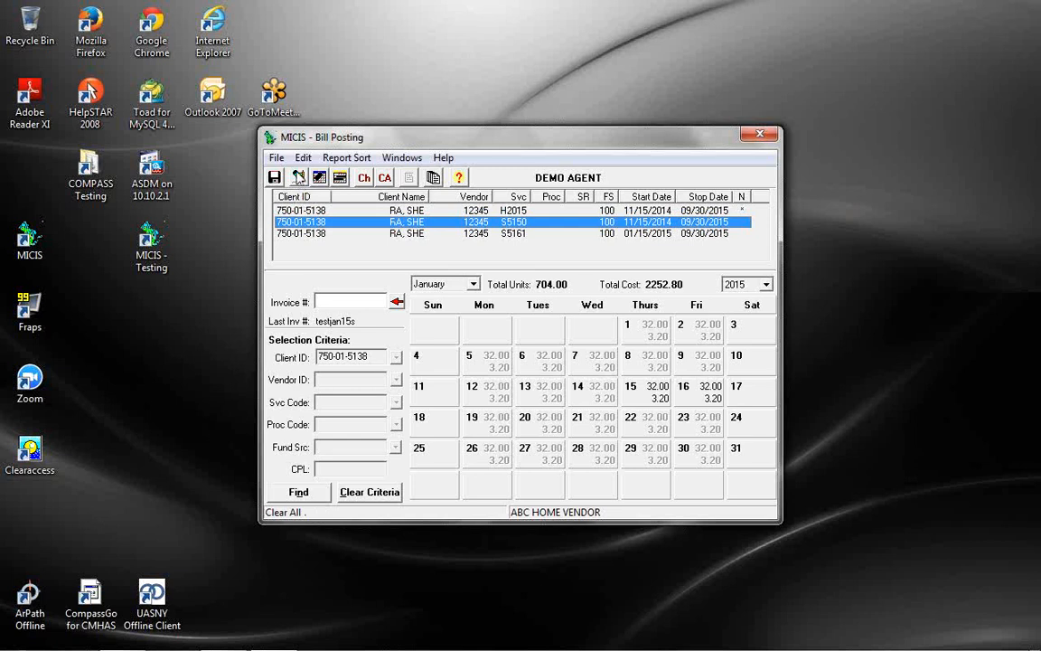
{"action": "left_click", "coordinate": [299, 177]}
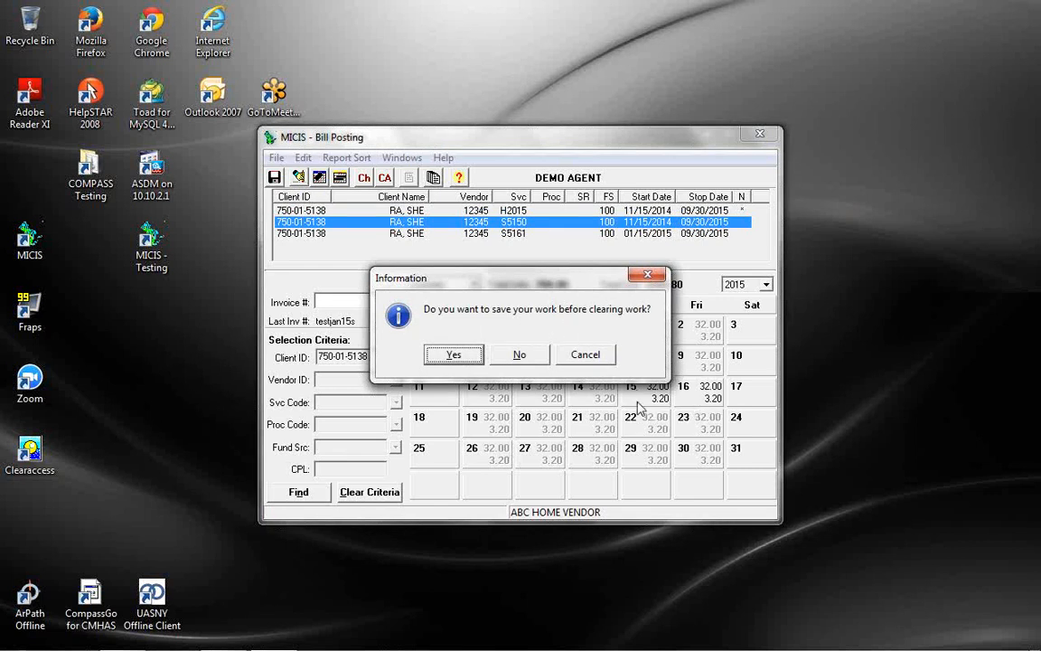
{"action": "left_click", "coordinate": [519, 356]}
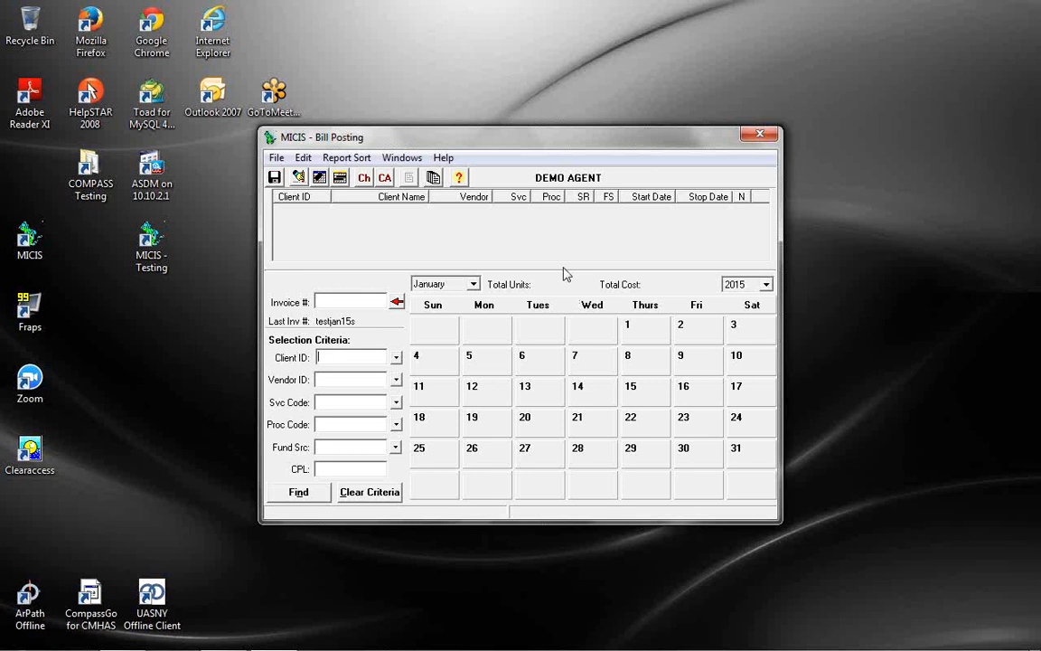
Find a client by last name, load their care plan lines, and dismiss the hospital-stay notice
{"action": "left_click", "coordinate": [397, 359]}
{"action": "type", "text": "M"}
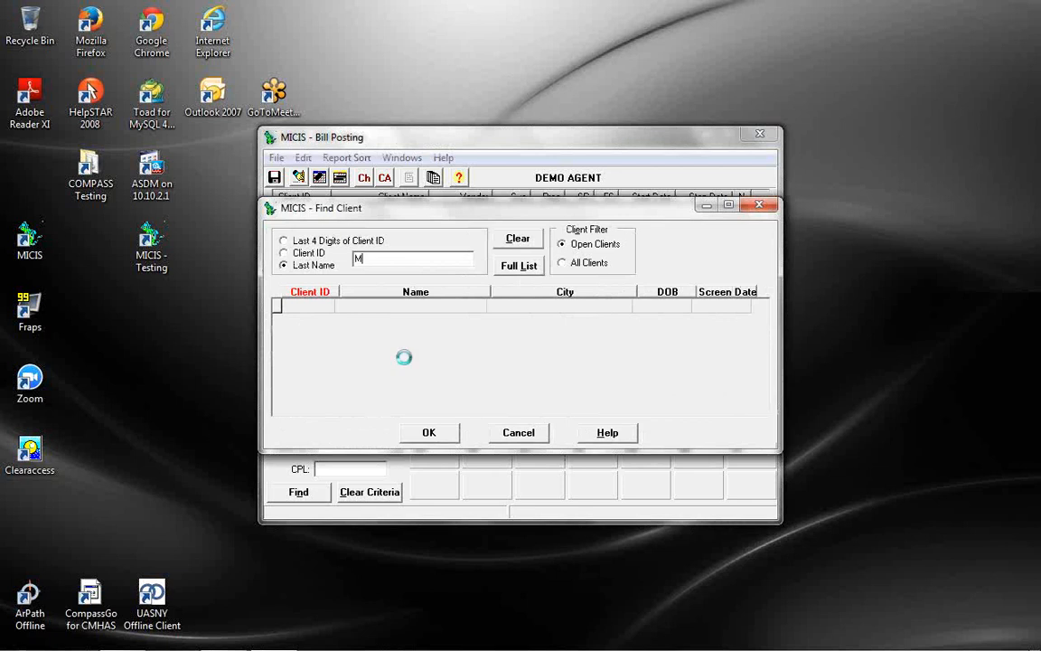
{"action": "type", "text": "AN"}
{"action": "left_click", "coordinate": [406, 320]}
{"action": "left_click", "coordinate": [433, 432]}
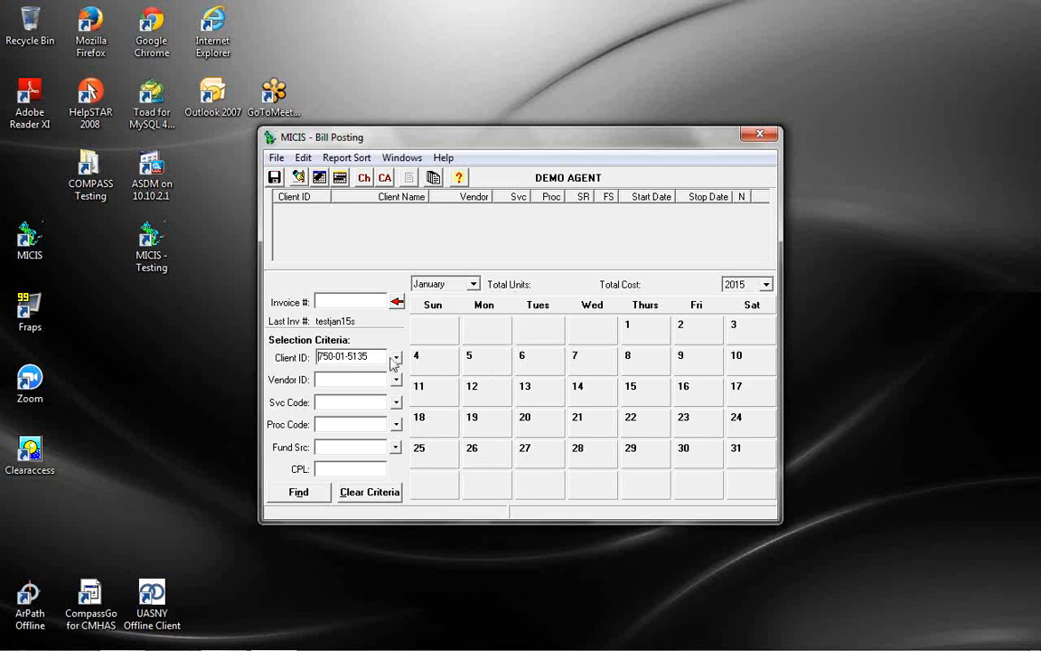
{"action": "left_click", "coordinate": [301, 492]}
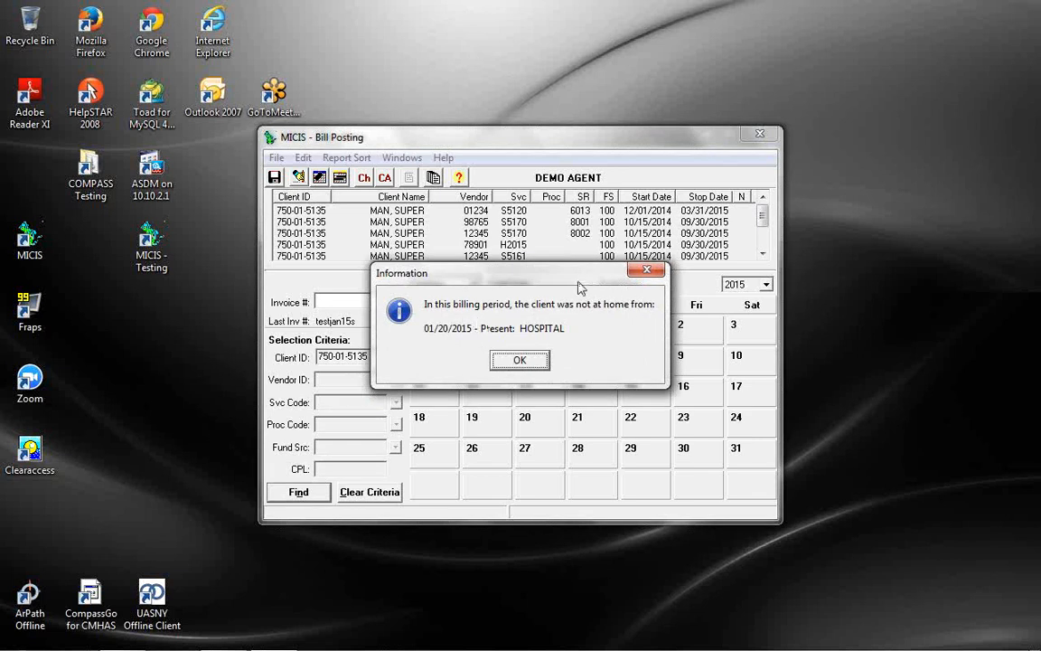
{"action": "left_click_drag", "start_coordinate": [577, 279], "coordinate": [580, 322]}
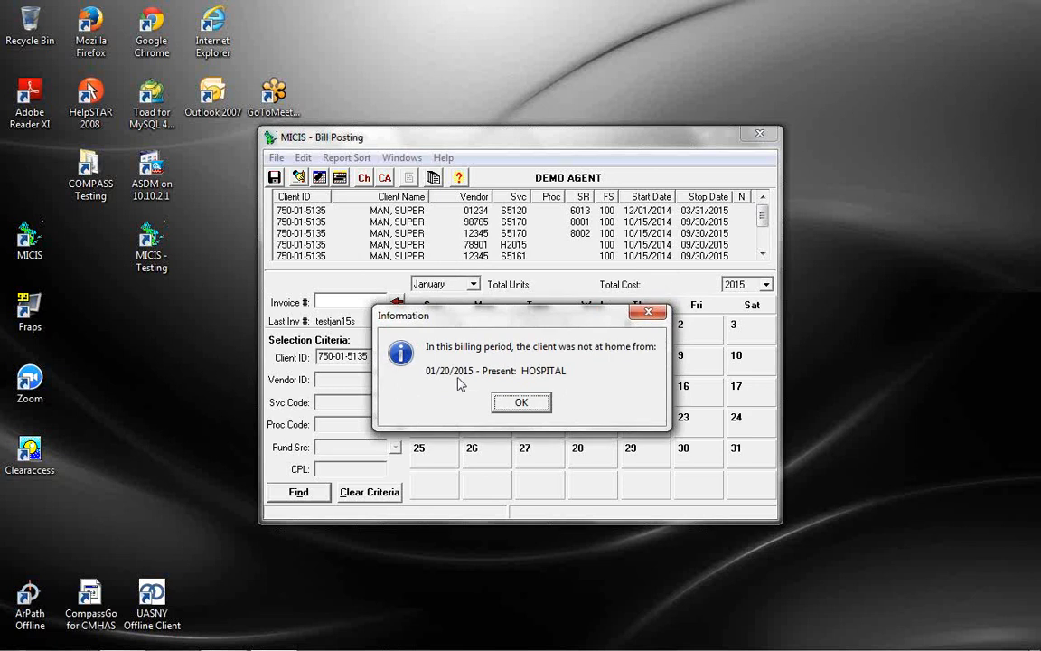
{"action": "left_click", "coordinate": [524, 401]}
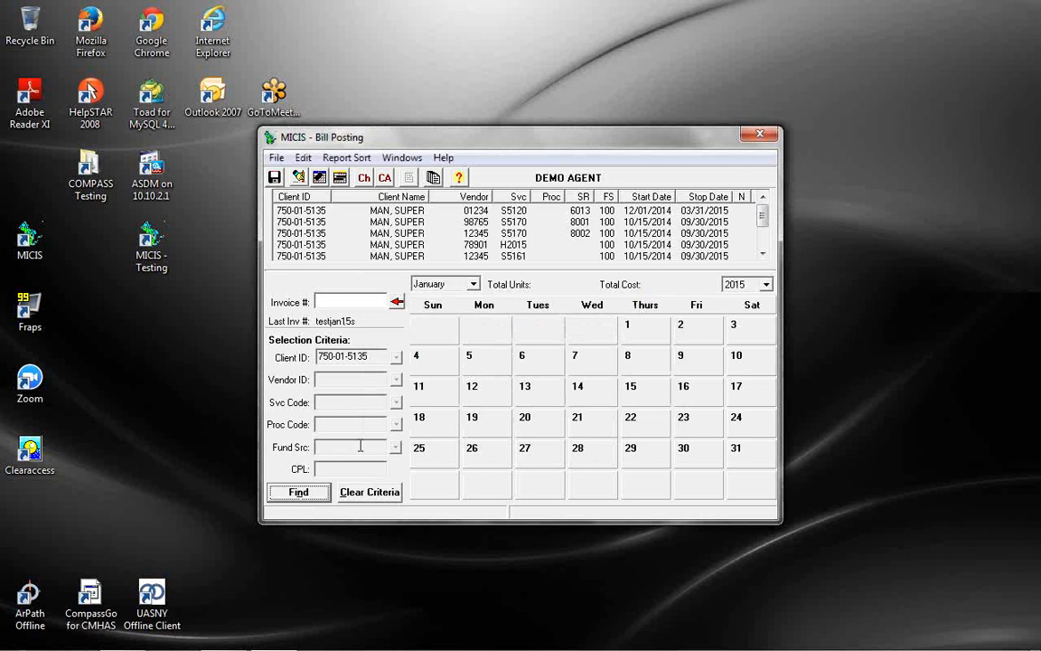
Switch the billing calendar from December 2015, which matched no care plans, to December 2014 and search again
{"action": "left_click", "coordinate": [443, 284]}
{"action": "left_click", "coordinate": [441, 414]}
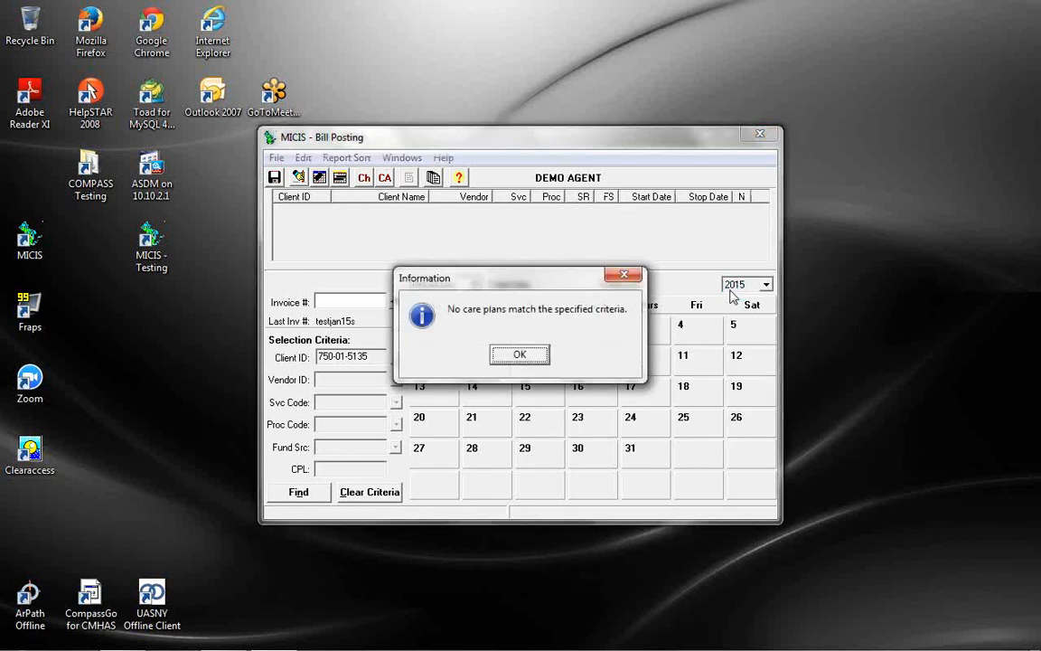
{"action": "left_click", "coordinate": [531, 358]}
{"action": "left_click", "coordinate": [753, 285]}
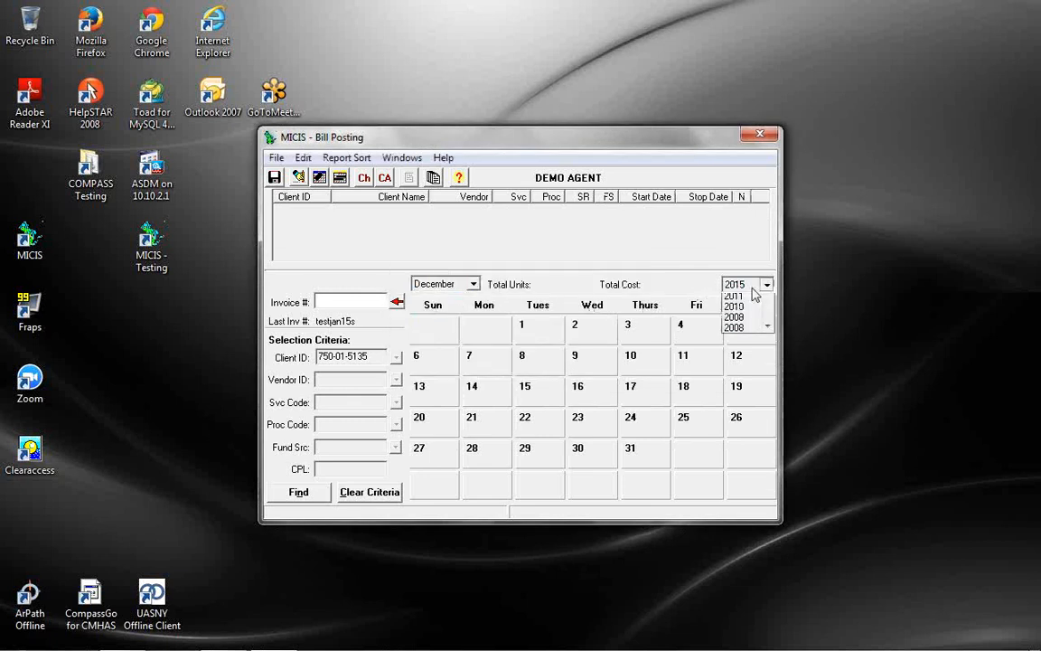
{"action": "left_click", "coordinate": [748, 297]}
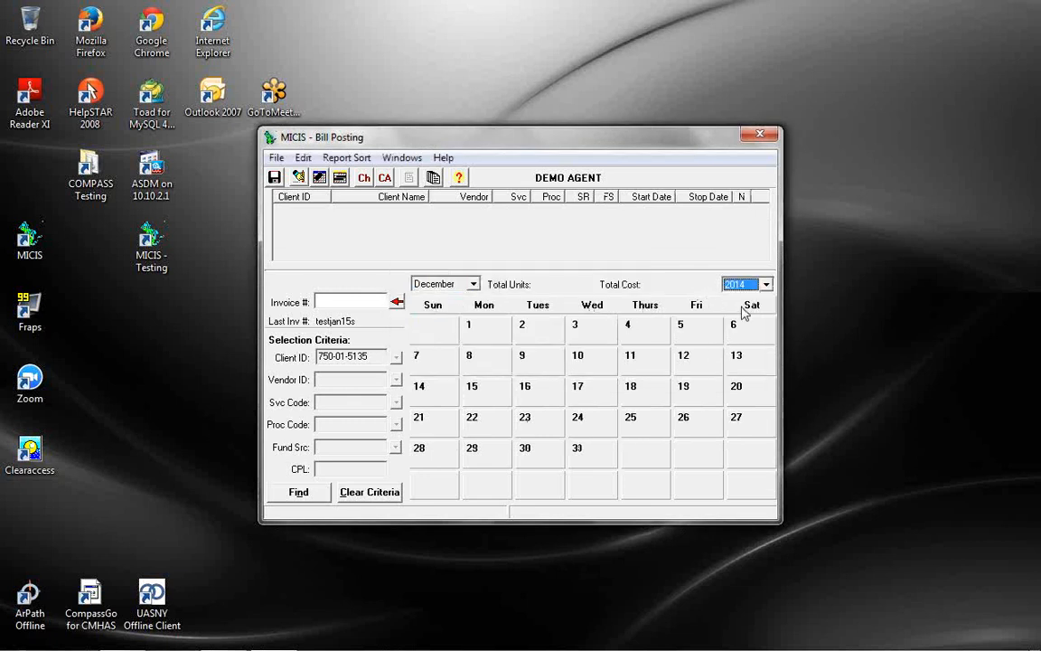
{"action": "left_click", "coordinate": [310, 496]}
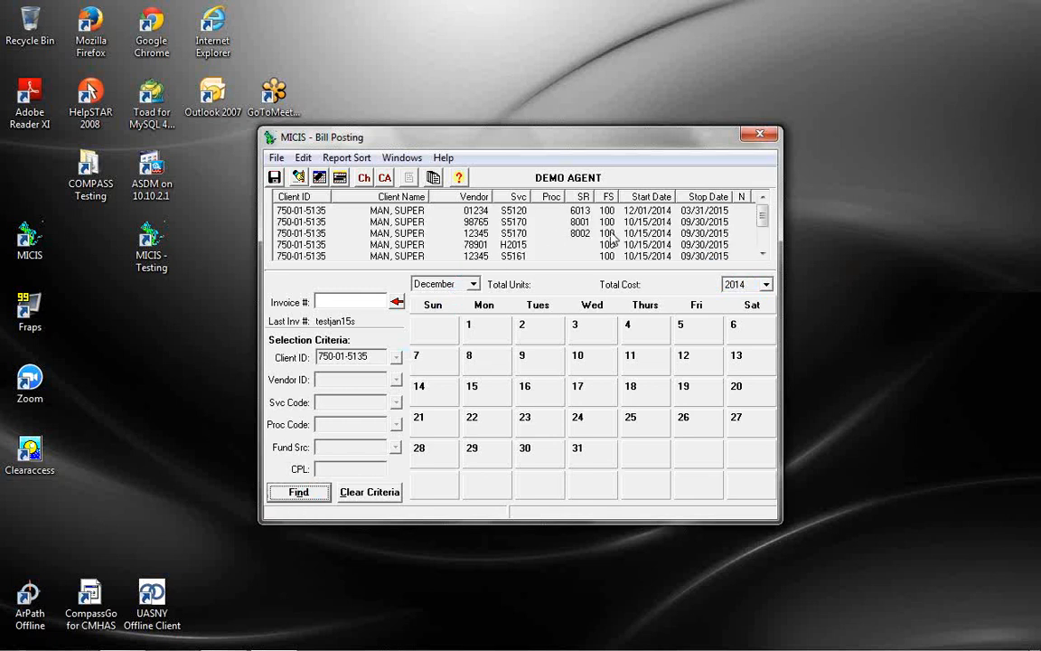
Load the T1000 line's December 2014 postings, totalling 60.00 units and 480.00 cost
{"action": "scroll", "coordinate": [764, 247], "scroll_direction": "down", "scroll_amount": 1}
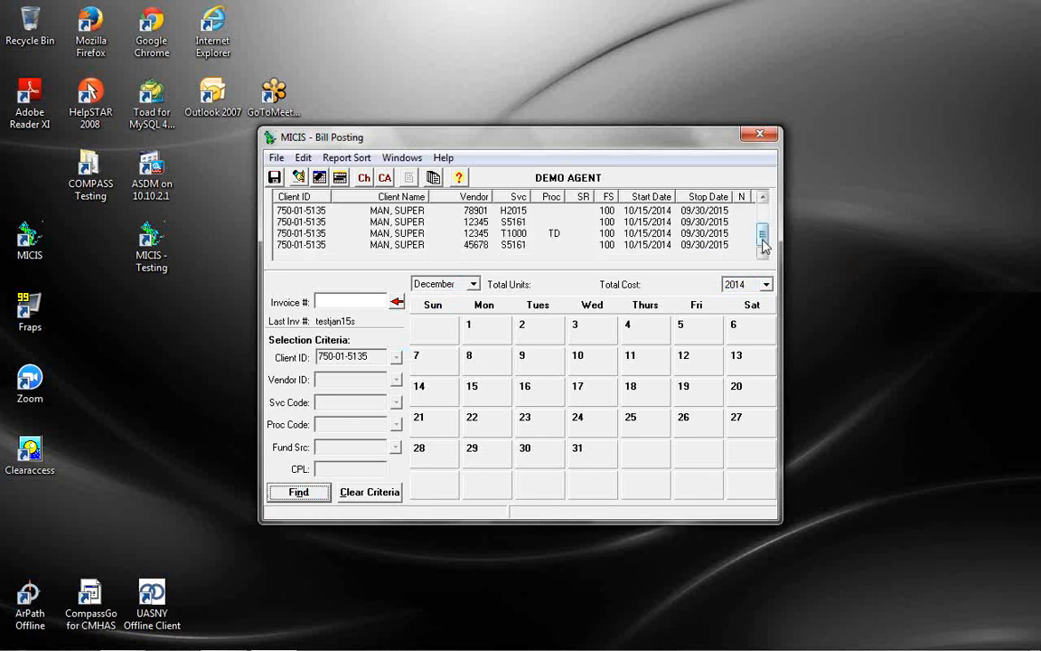
{"action": "left_click", "coordinate": [518, 232]}
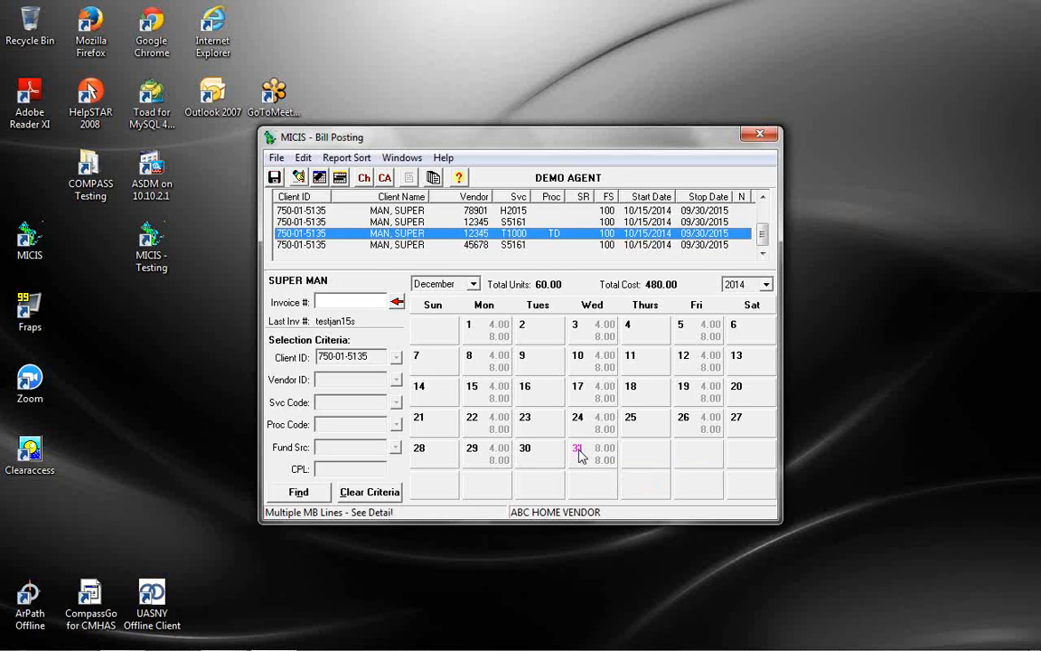
{"action": "right_click", "coordinate": [579, 454]}
{"action": "left_click", "coordinate": [610, 479]}
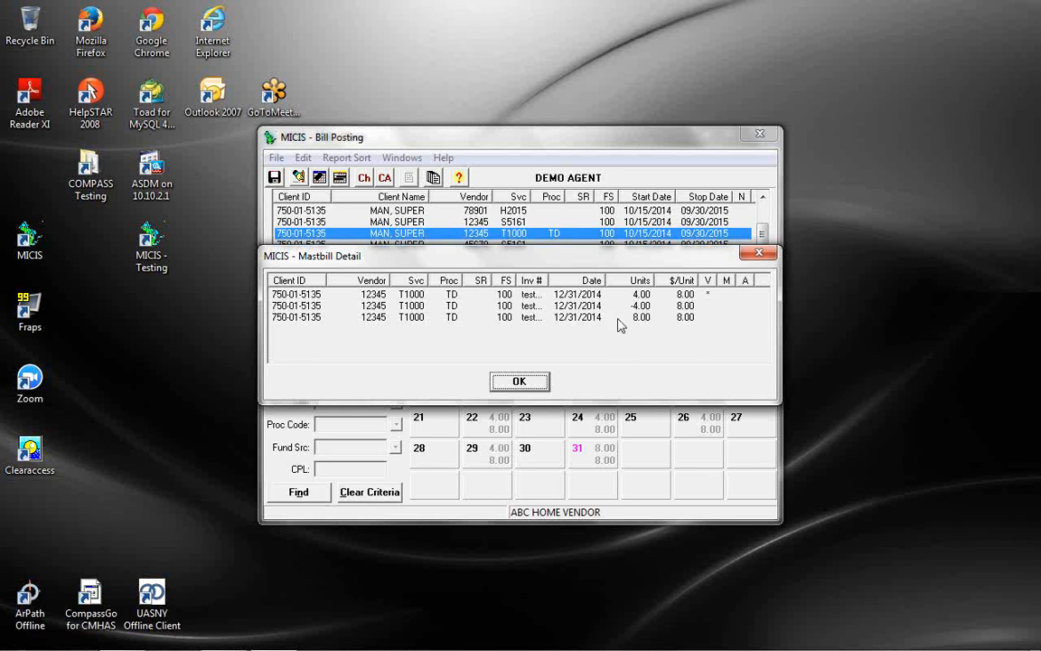
{"action": "left_click", "coordinate": [535, 385]}
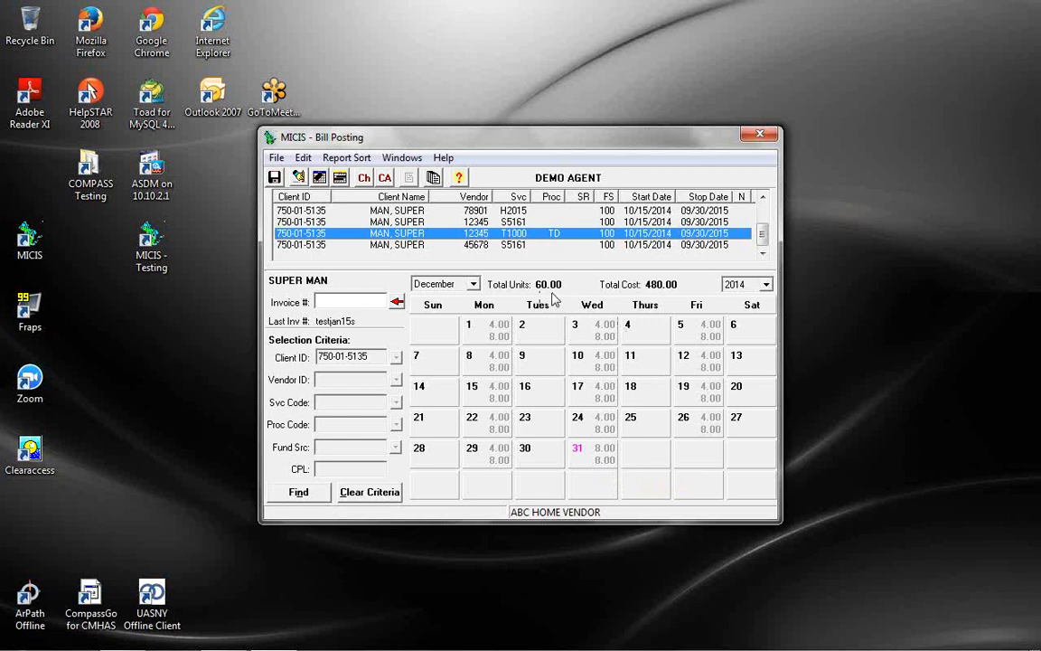
{"action": "right_click", "coordinate": [582, 455]}
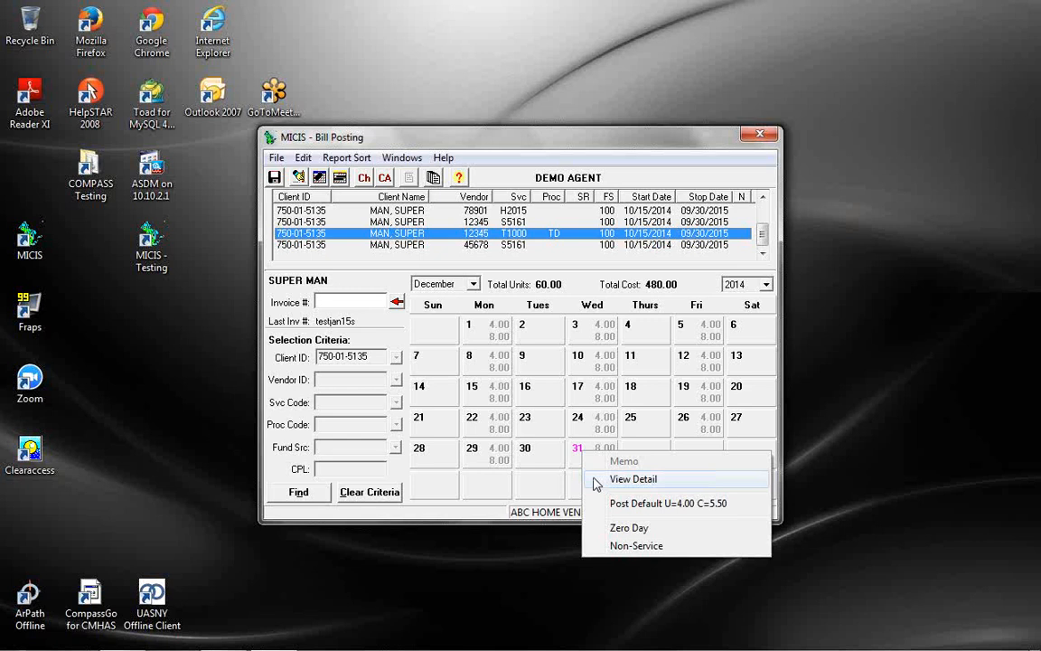
{"action": "left_click", "coordinate": [597, 482]}
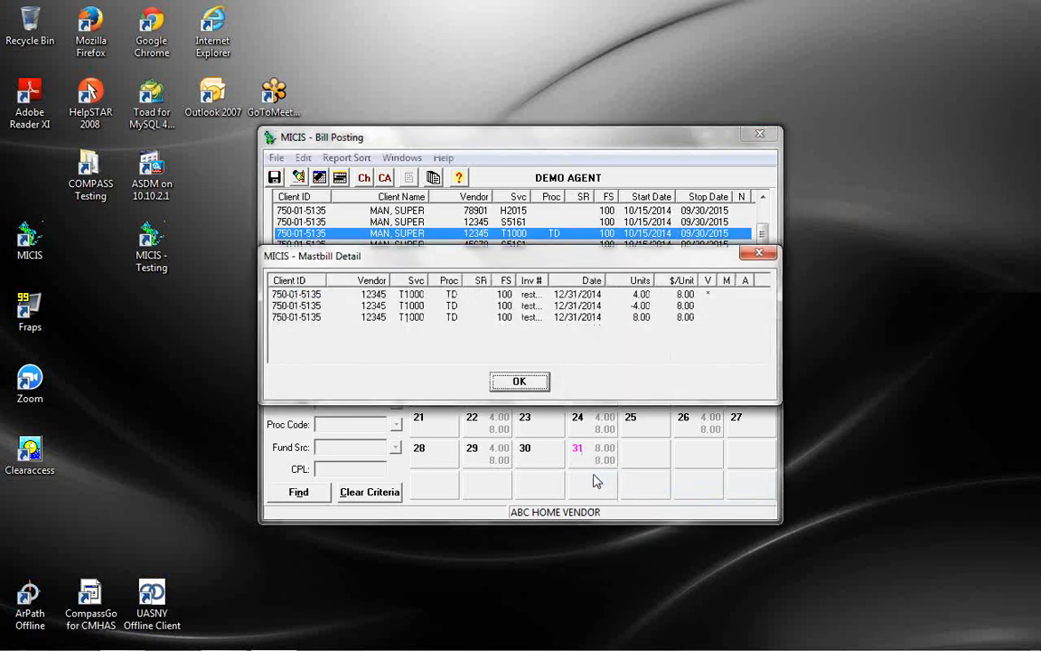
{"action": "left_click", "coordinate": [537, 387]}
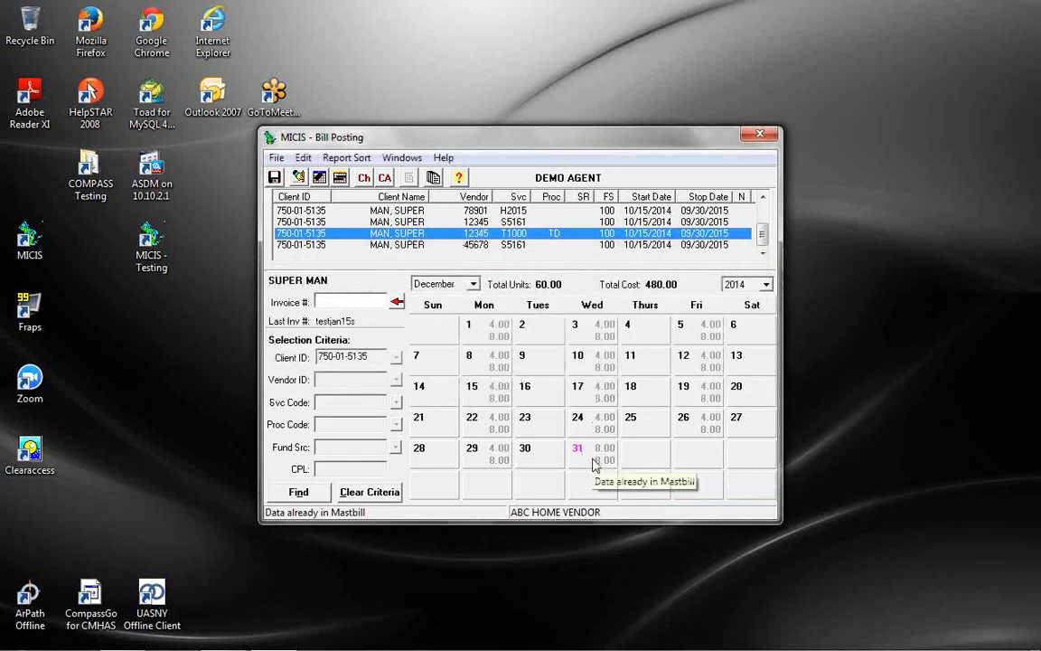
{"action": "right_click", "coordinate": [594, 465]}
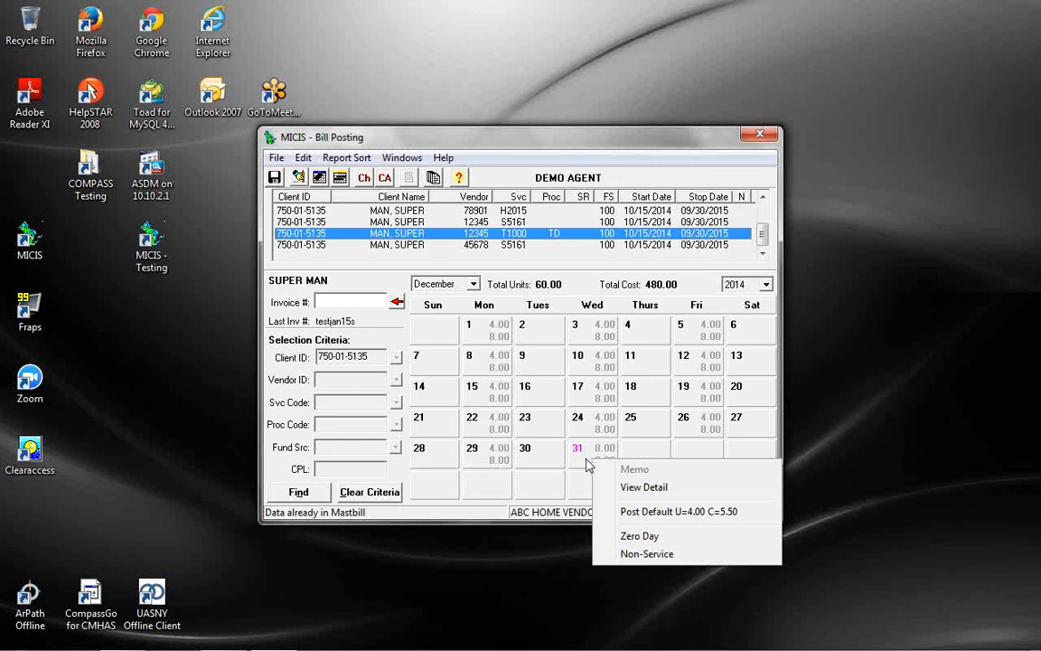
{"action": "left_click", "coordinate": [624, 487]}
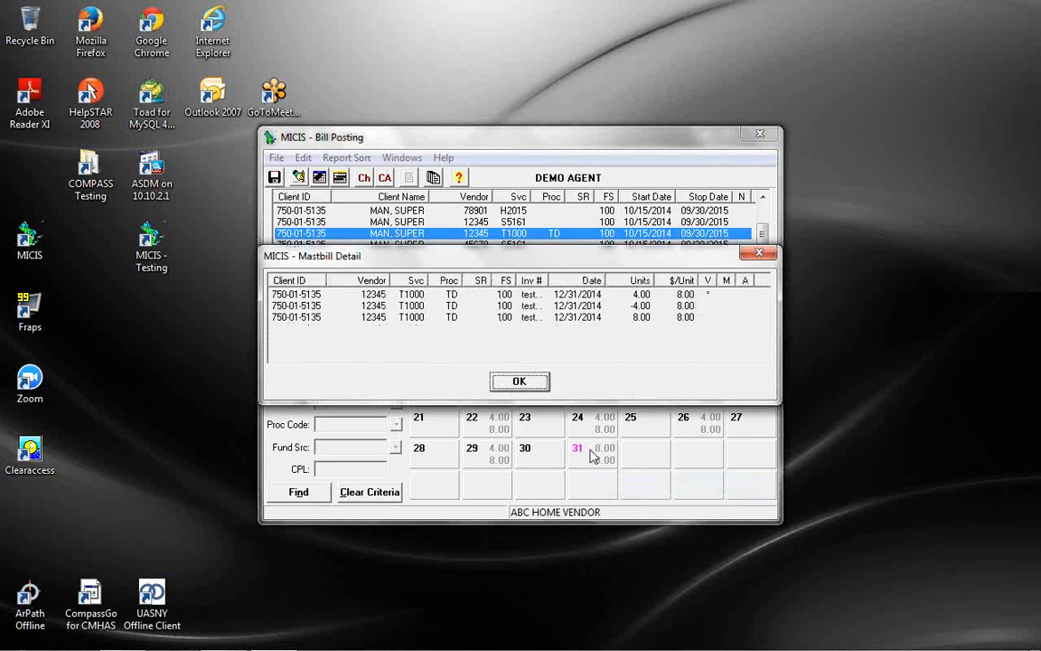
{"action": "left_click", "coordinate": [505, 381]}
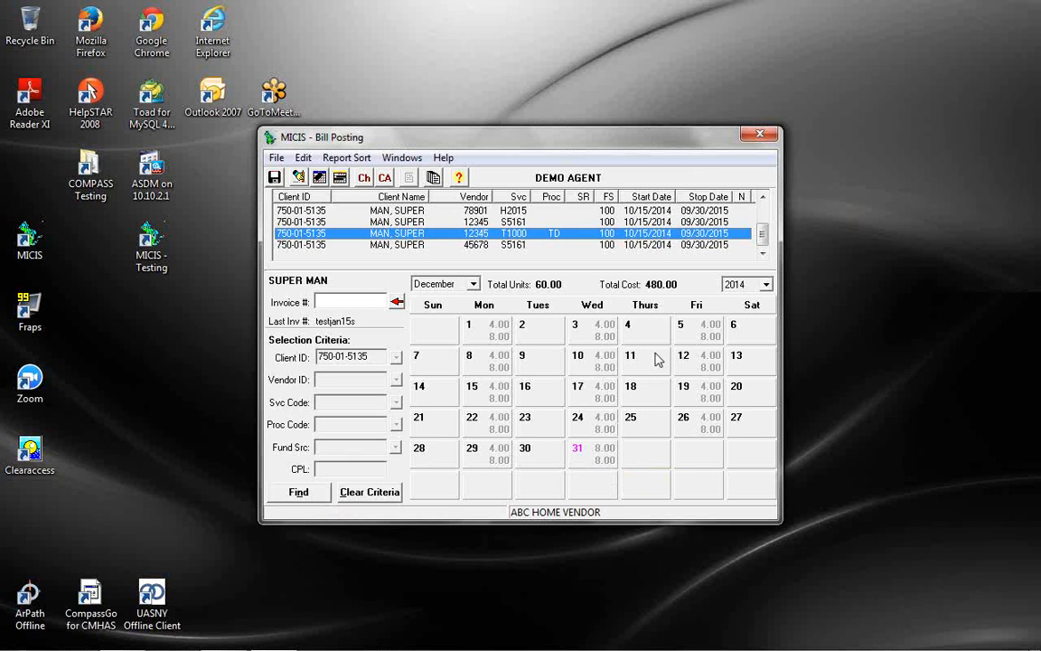
Close Bill Posting and cancel the Posting Reports dialog to return to the Main Menu
{"action": "left_click", "coordinate": [759, 135]}
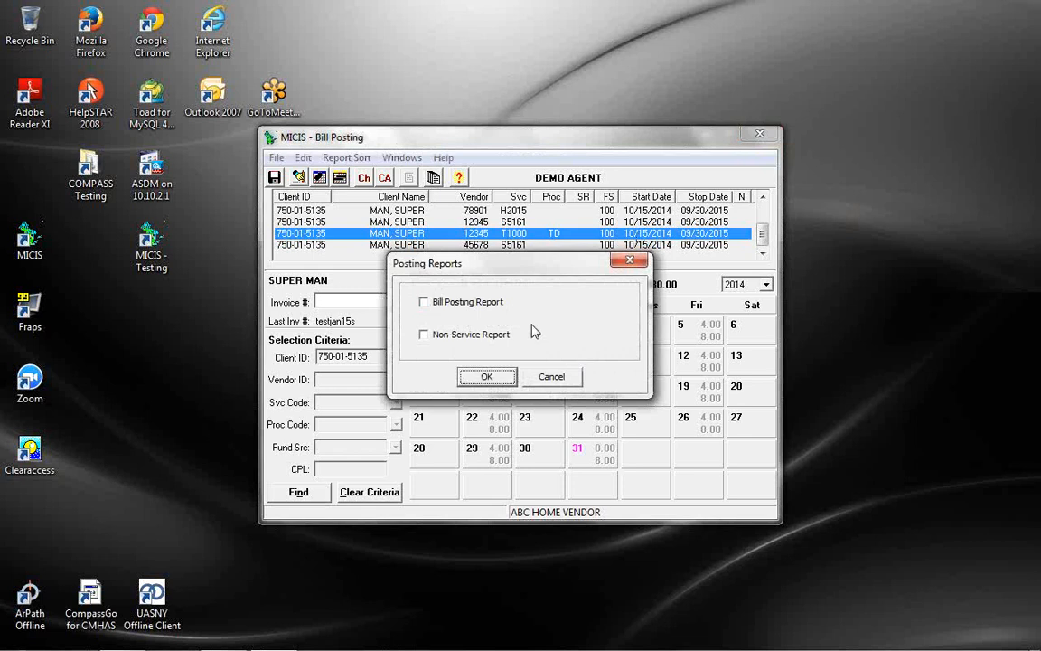
{"action": "left_click", "coordinate": [552, 377]}
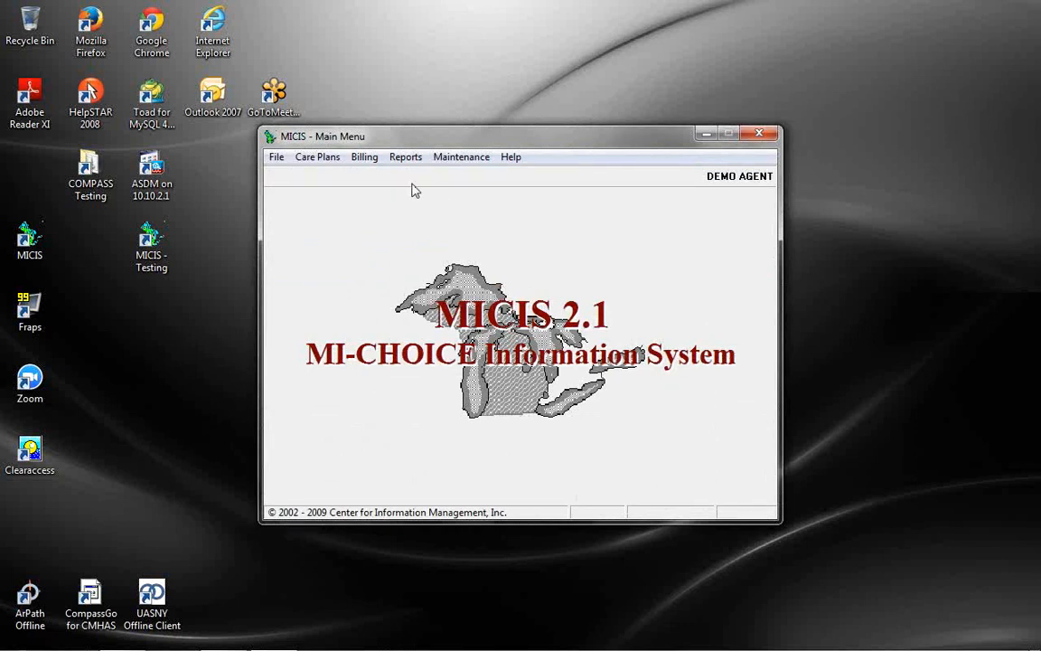
Open Billing > Bill Edit and bring up the empty Mastbill Search form
{"action": "left_click", "coordinate": [371, 163]}
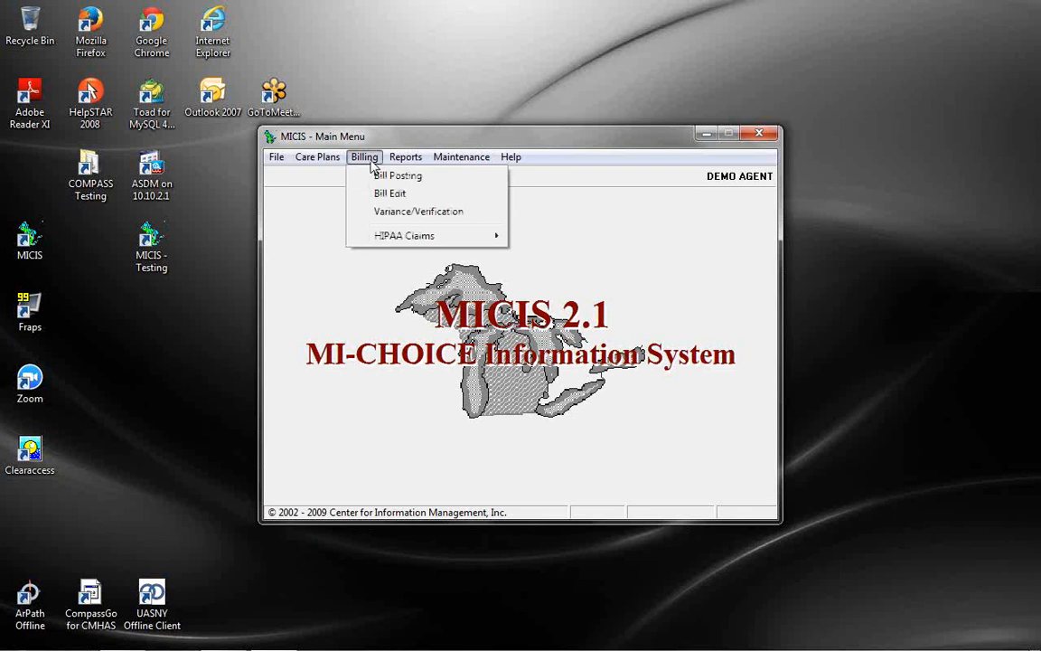
{"action": "left_click", "coordinate": [390, 193]}
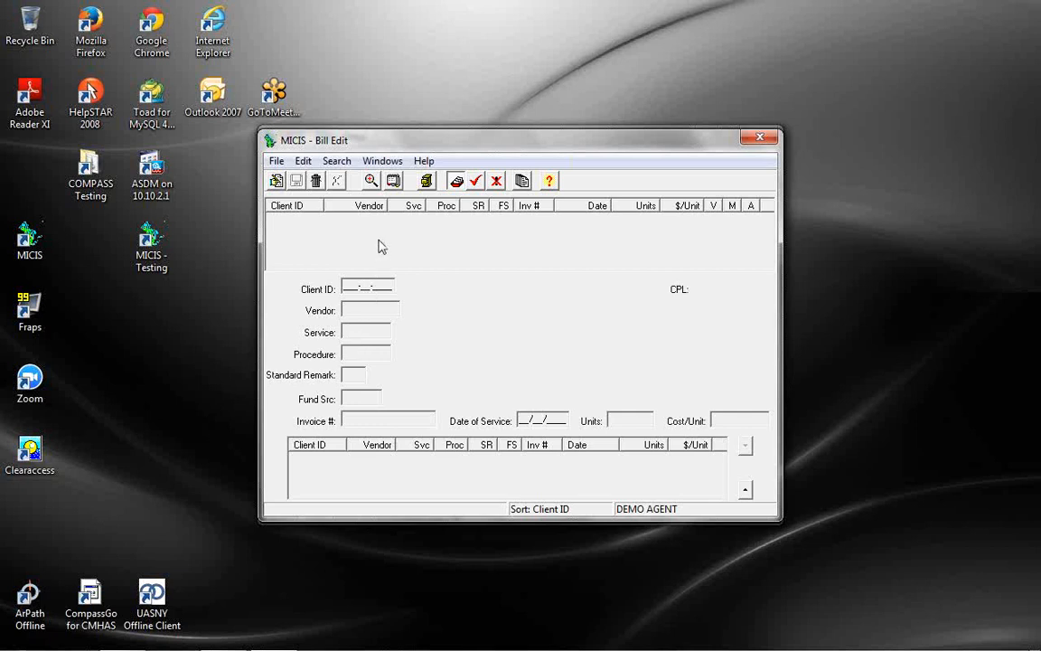
{"action": "left_click", "coordinate": [371, 184]}
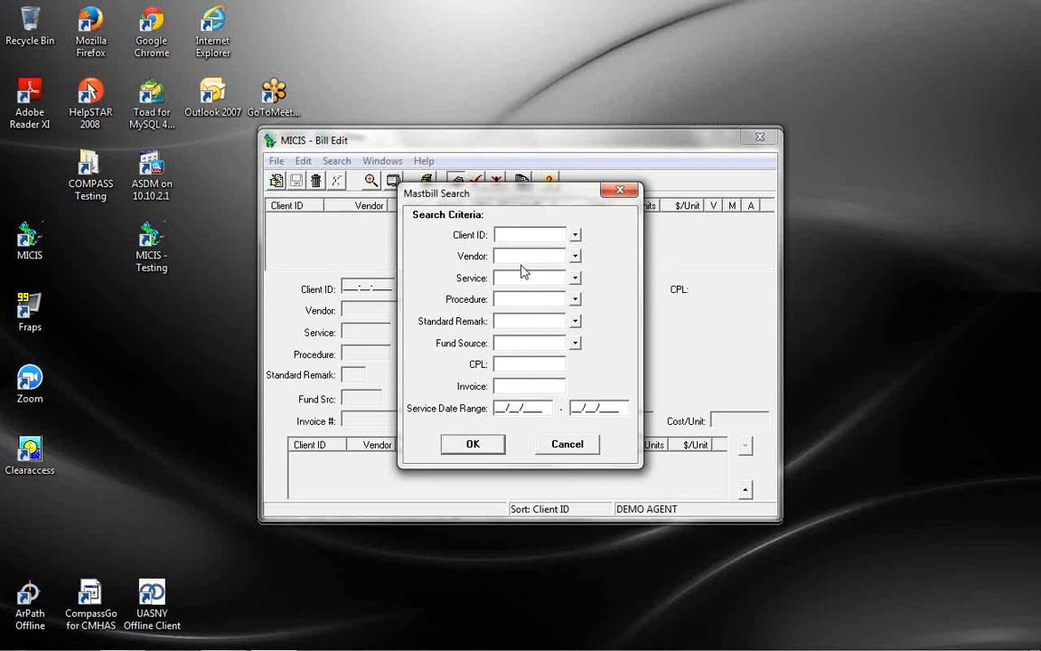
Search bill records for the client picked via the Client ID lookup, with service code H
{"action": "left_click", "coordinate": [575, 235]}
{"action": "type", "text": "RA"}
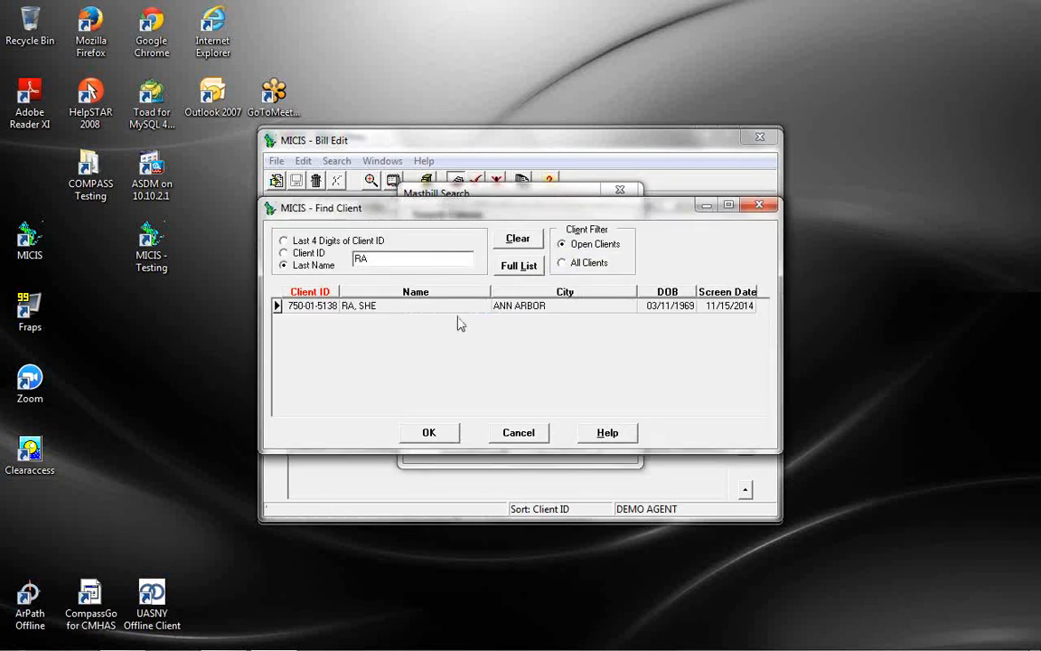
{"action": "left_click", "coordinate": [461, 316]}
{"action": "double_click", "coordinate": [459, 314]}
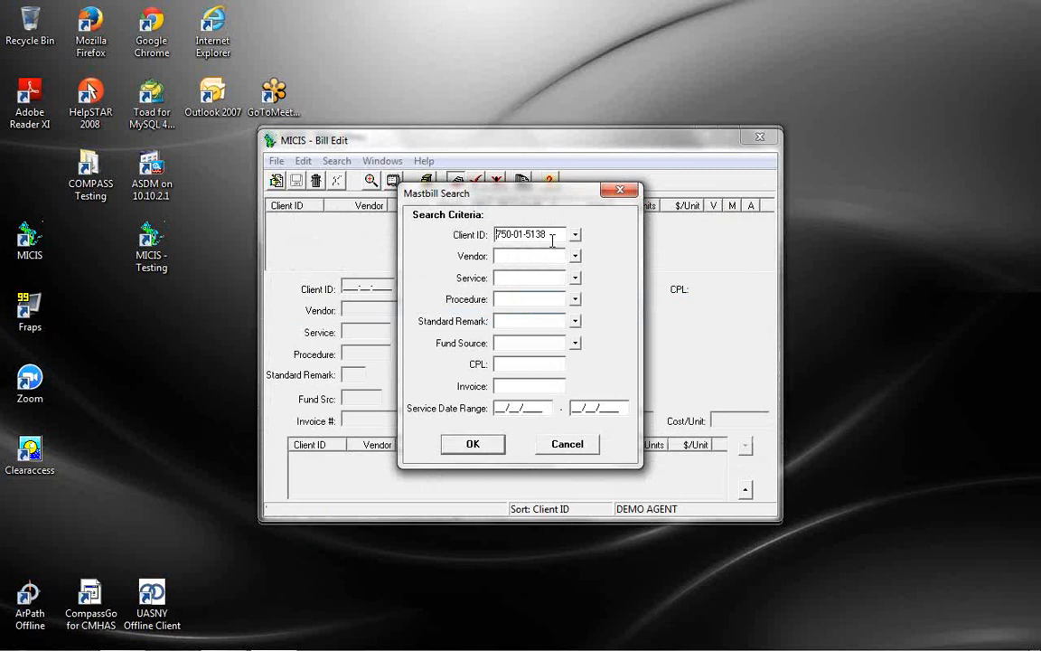
{"action": "left_click", "coordinate": [508, 280]}
{"action": "type", "text": "H"}
{"action": "left_click", "coordinate": [543, 409]}
{"action": "left_click", "coordinate": [473, 444]}
Widen the Inv # column to show full invoice numbers and narrow the SR column
{"action": "scroll", "coordinate": [760, 228], "scroll_direction": "down", "scroll_amount": 5}
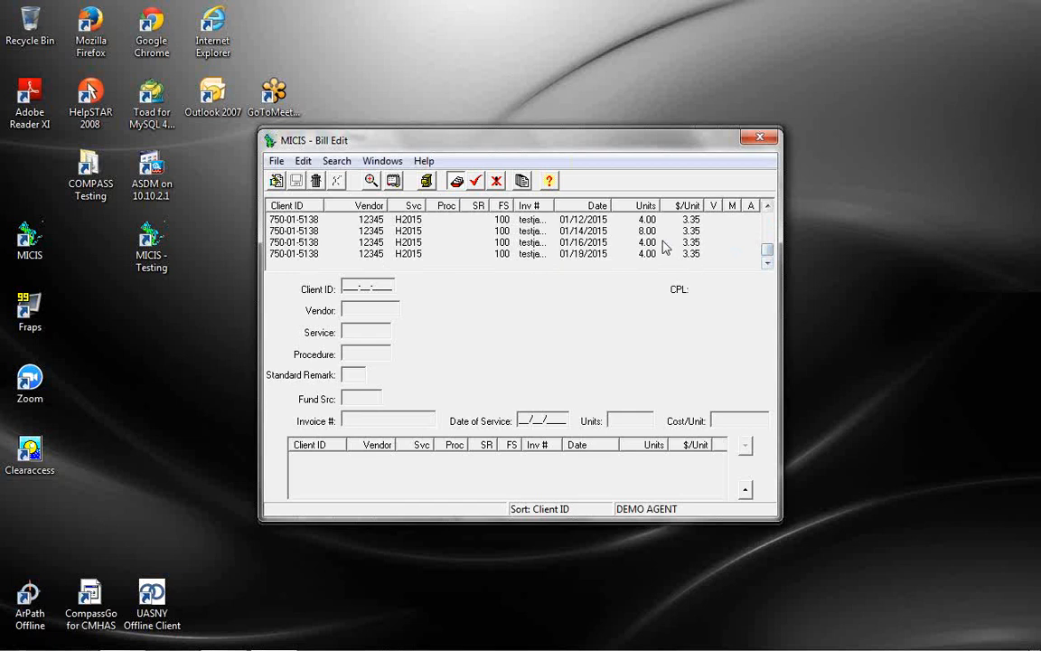
{"action": "scroll", "coordinate": [600, 237], "scroll_direction": "up", "scroll_amount": 1}
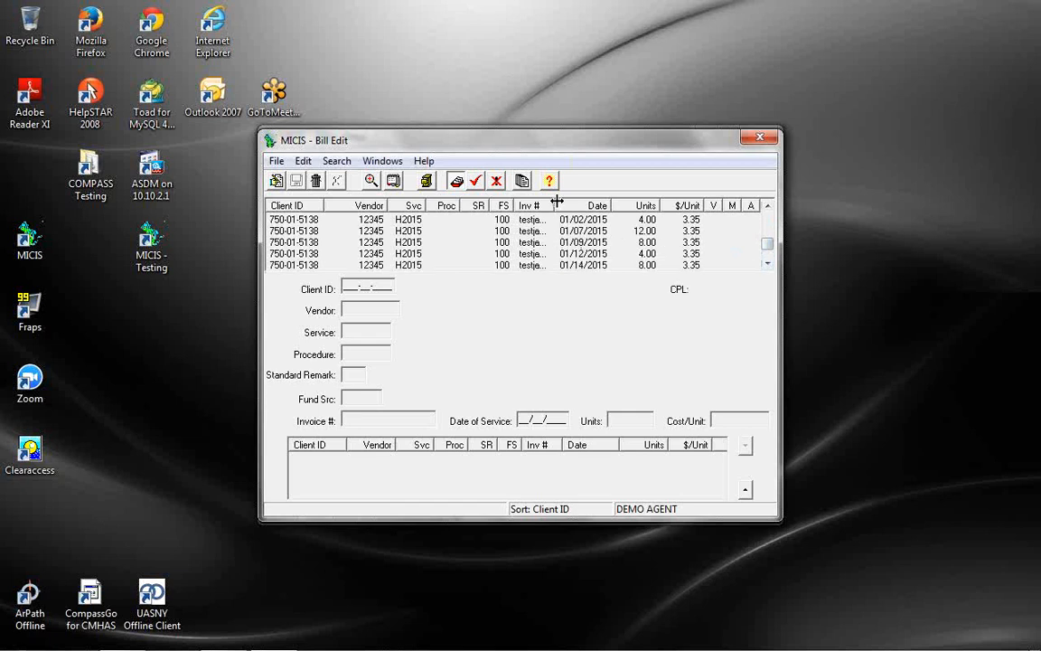
{"action": "scroll", "coordinate": [572, 248], "scroll_direction": "up", "scroll_amount": 1}
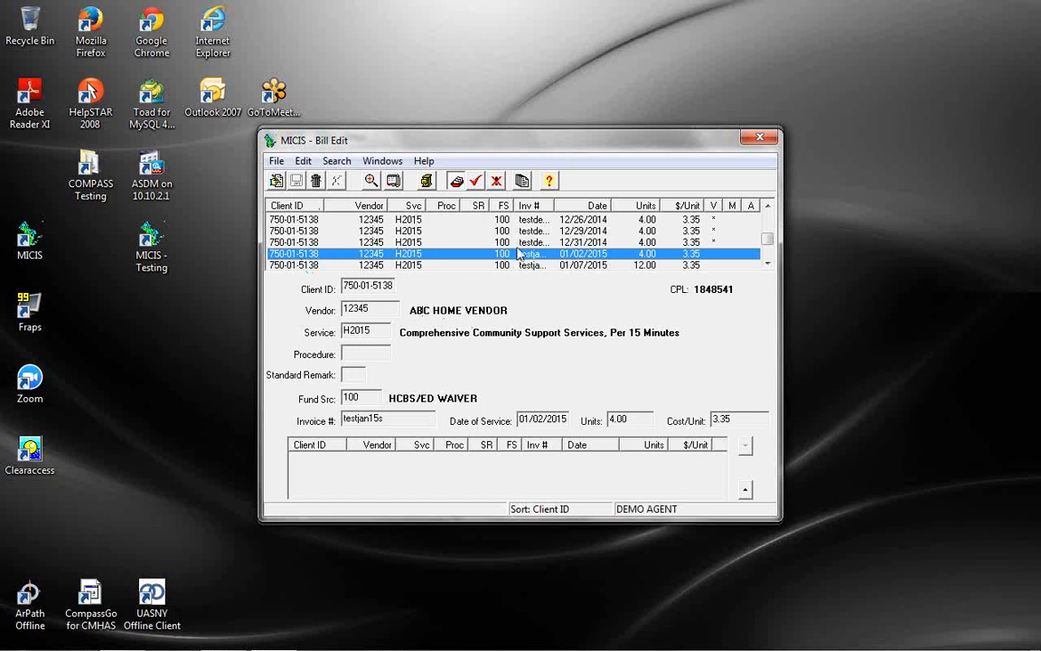
{"action": "left_click_drag", "start_coordinate": [554, 206], "coordinate": [578, 206]}
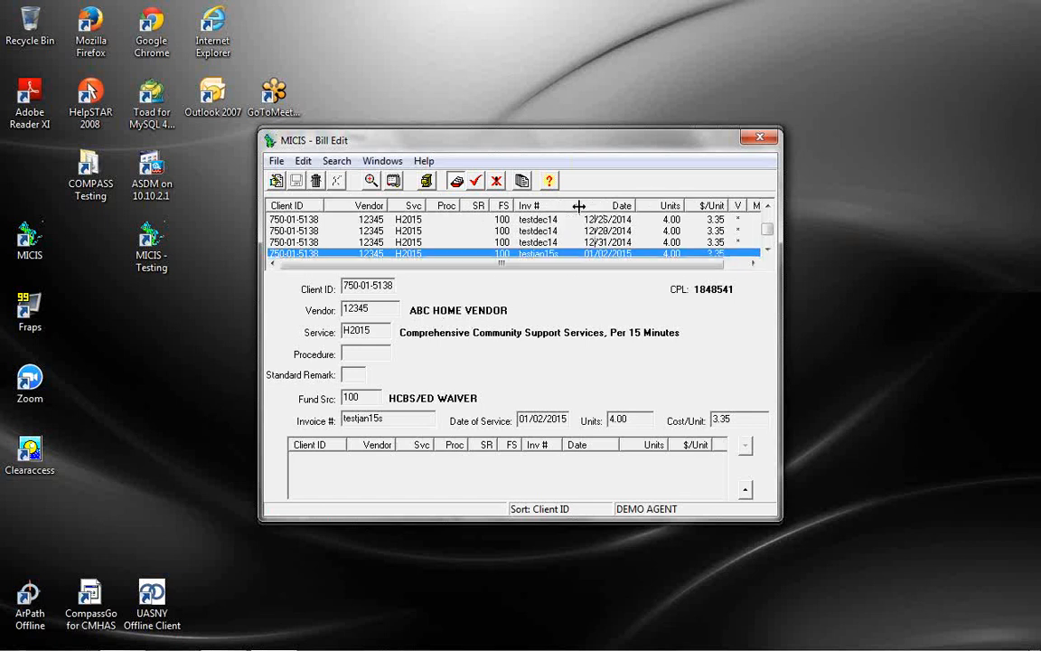
{"action": "left_click_drag", "start_coordinate": [574, 264], "coordinate": [535, 266]}
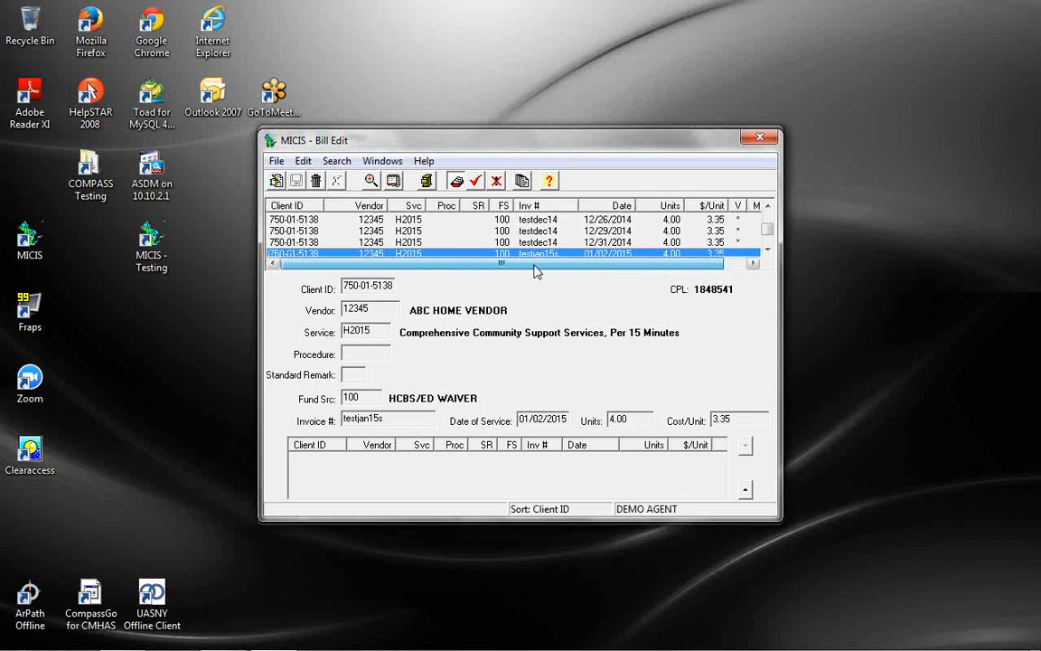
{"action": "left_click_drag", "start_coordinate": [485, 205], "coordinate": [438, 206]}
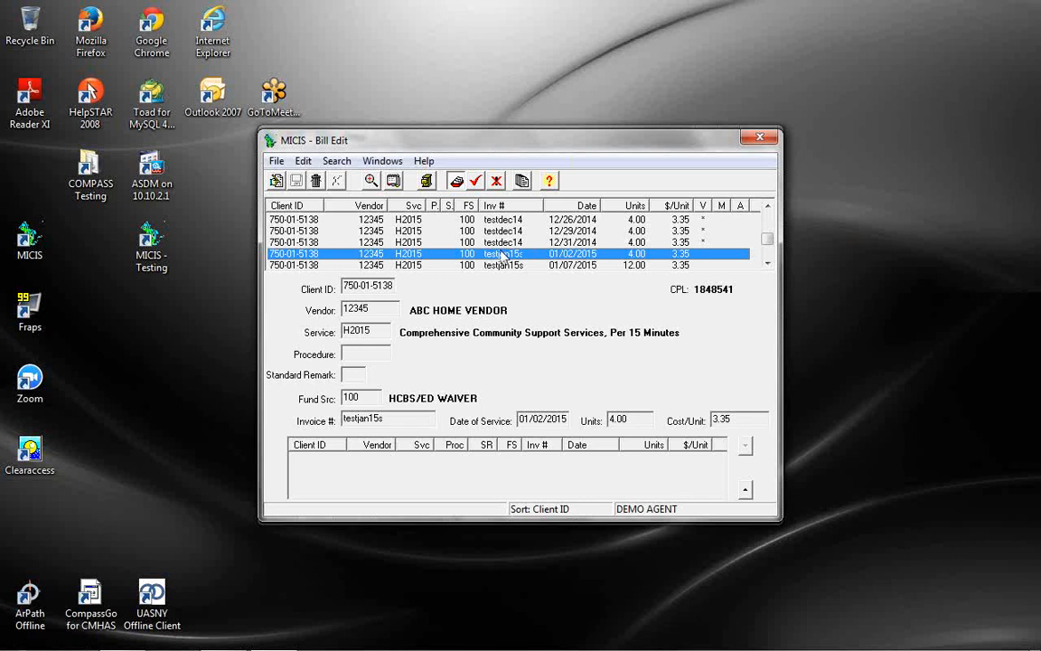
Change the 01/02/2015 bill's invoice number from testjan15s to testjan15, save, and reload that row
{"action": "scroll", "coordinate": [504, 257], "scroll_direction": "down", "scroll_amount": 1}
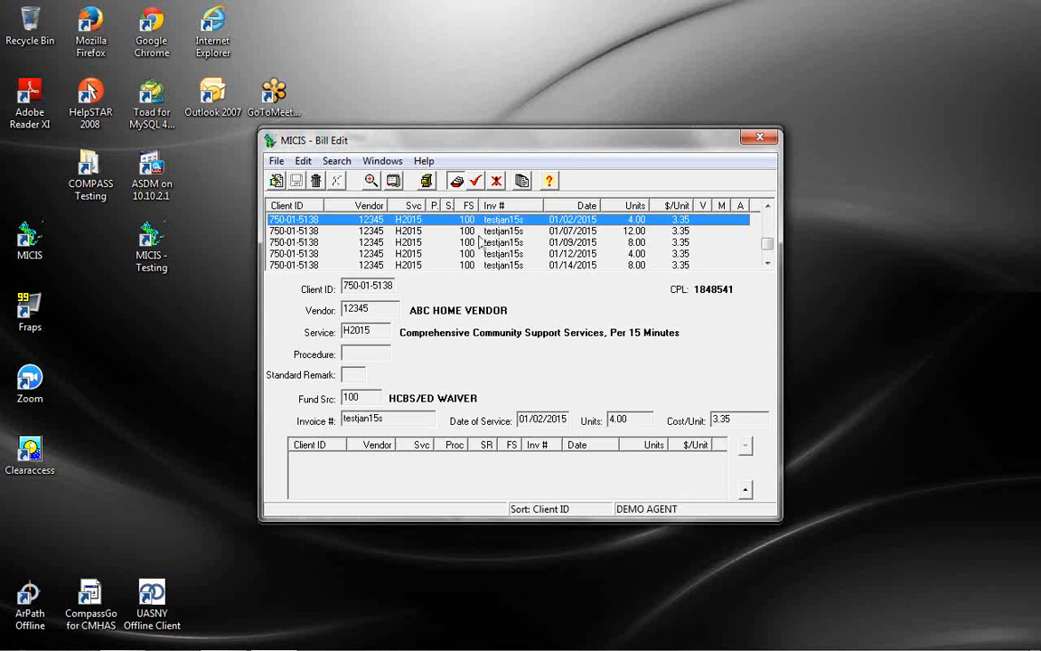
{"action": "scroll", "coordinate": [485, 238], "scroll_direction": "up", "scroll_amount": 1}
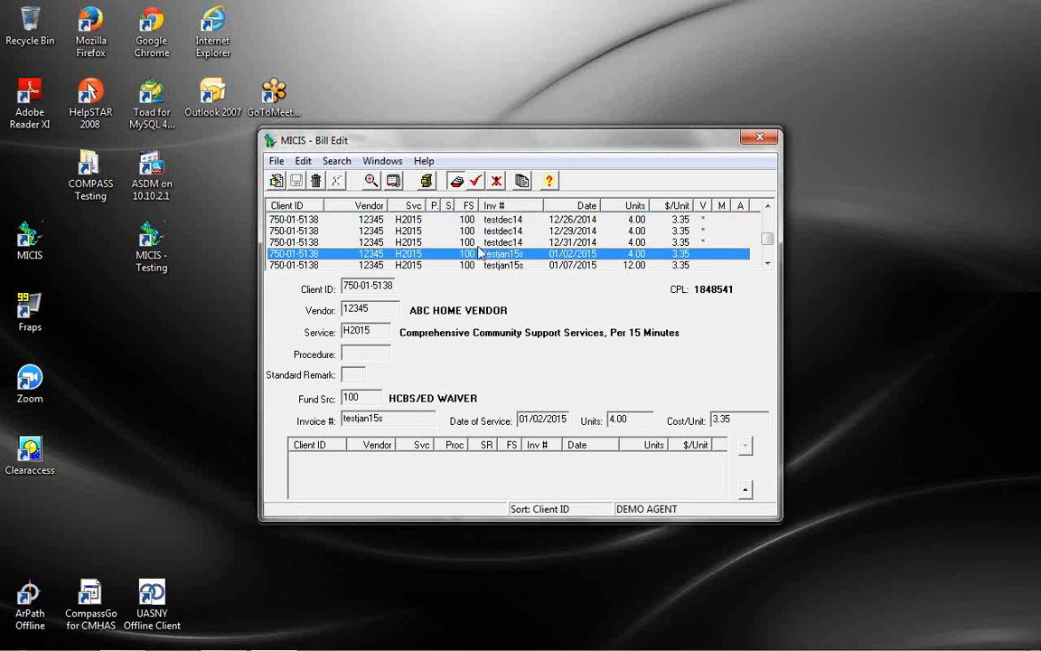
{"action": "left_click", "coordinate": [277, 182]}
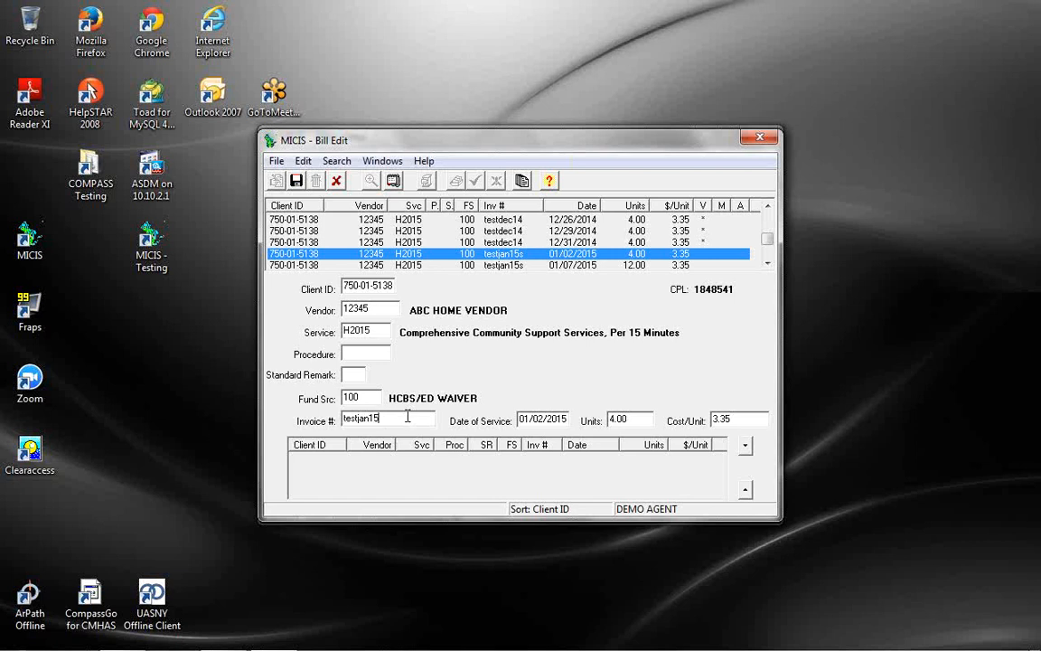
{"action": "left_click", "coordinate": [295, 180]}
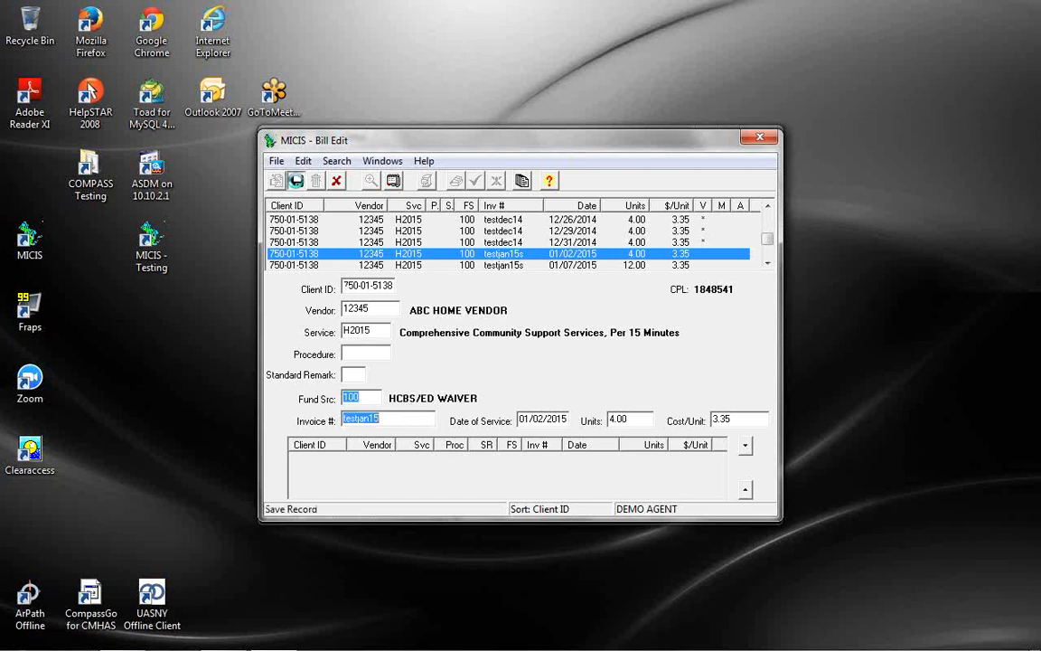
{"action": "left_click_drag", "start_coordinate": [766, 221], "coordinate": [770, 248]}
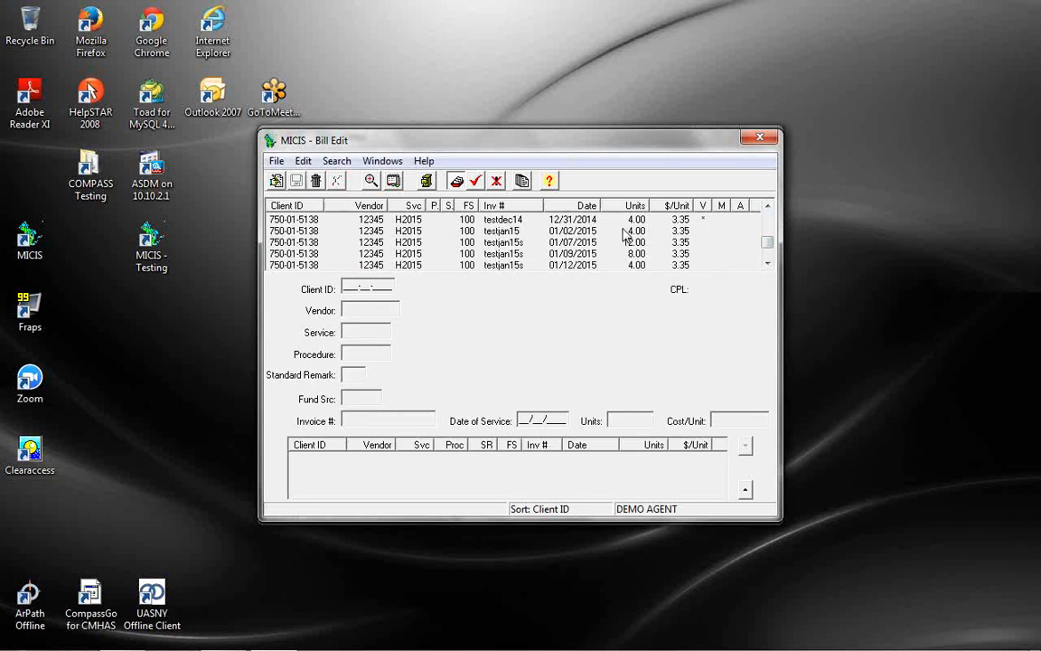
{"action": "left_click", "coordinate": [333, 233]}
Set the testjan15 bill's service date to 01/03/2015, units to 8 and cost per unit to 3.40
{"action": "left_click", "coordinate": [275, 180]}
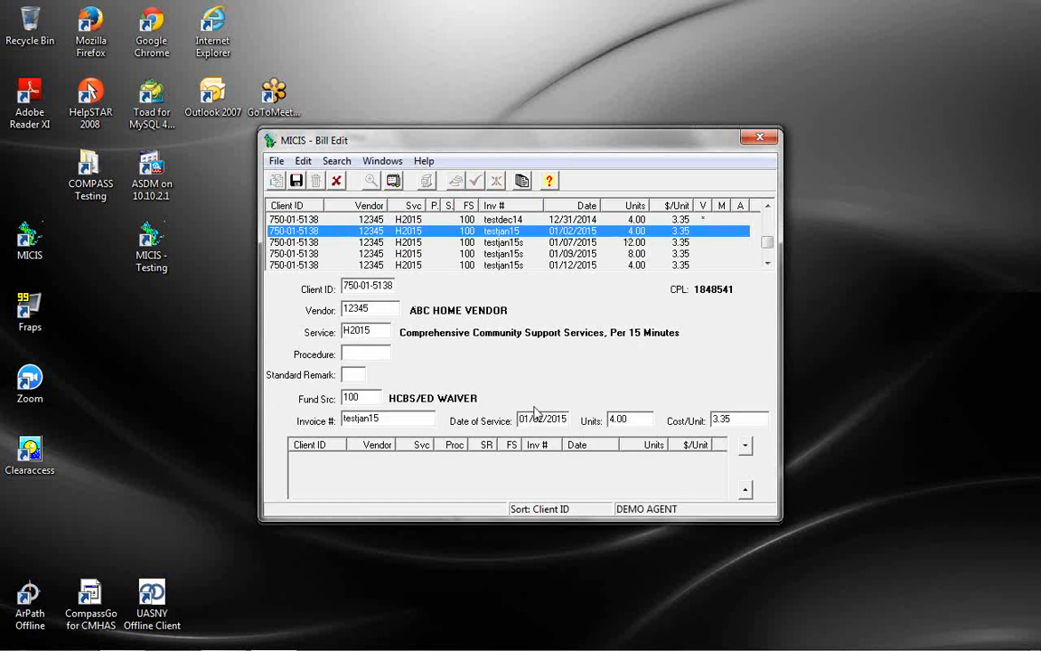
{"action": "left_click_drag", "start_coordinate": [543, 419], "coordinate": [540, 419]}
{"action": "type", "text": "3"}
{"action": "key", "text": "Tab"}
{"action": "type", "text": "8"}
{"action": "key", "text": "Tab"}
{"action": "type", "text": "3.40"}
{"action": "key", "text": "Tab"}
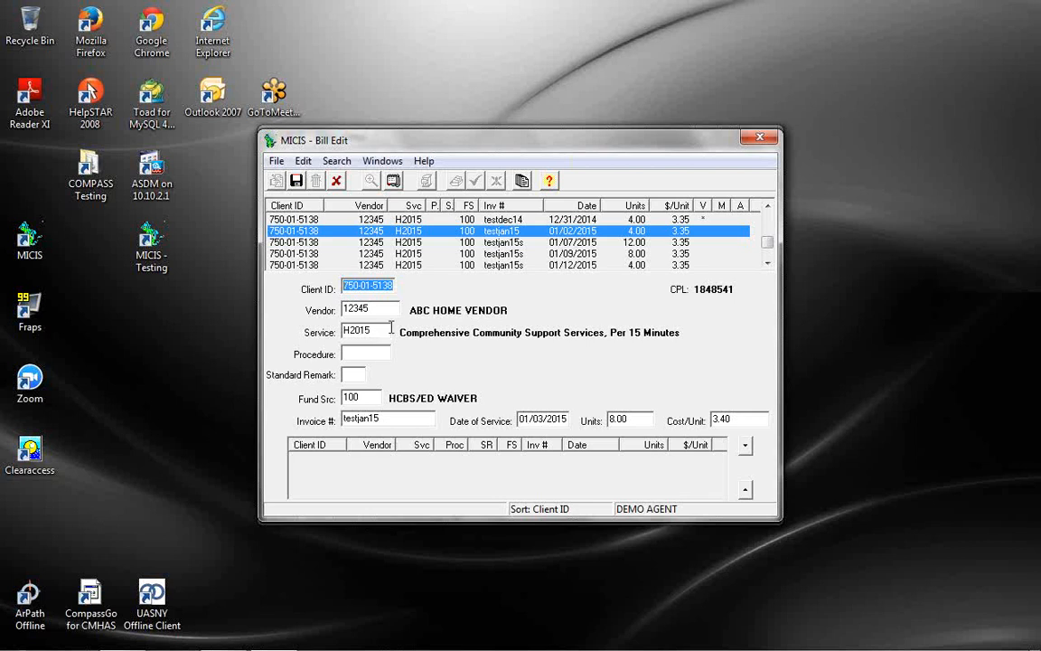
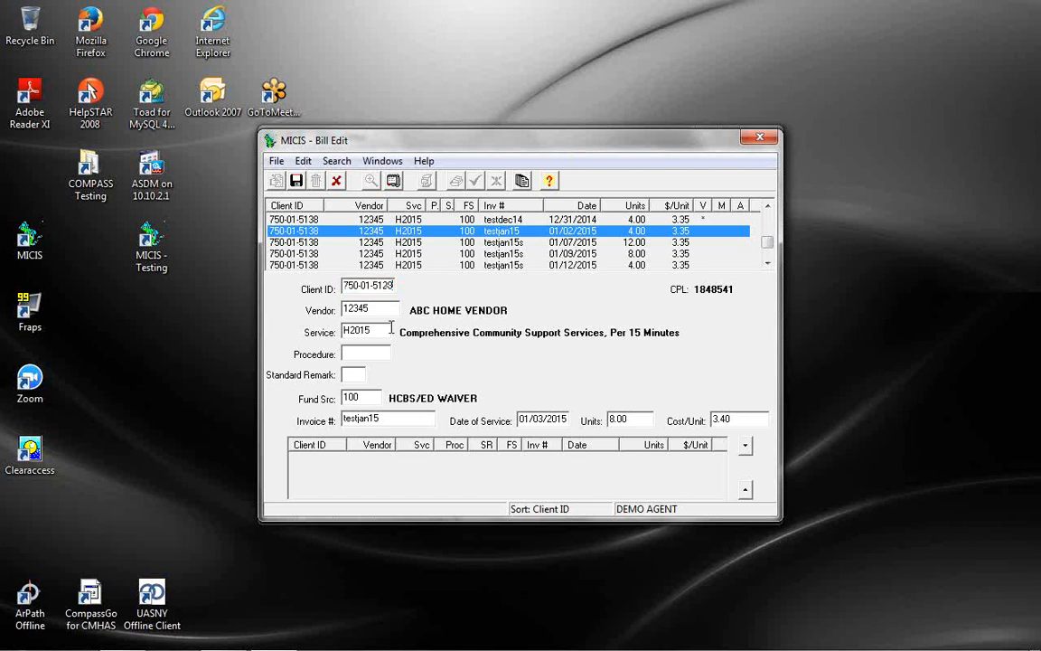
Try changing a Client ID digit, dismiss the unable-to-save error, and restore the original client ID
{"action": "left_click", "coordinate": [372, 286]}
{"action": "type", "text": "2"}
{"action": "left_click", "coordinate": [297, 182]}
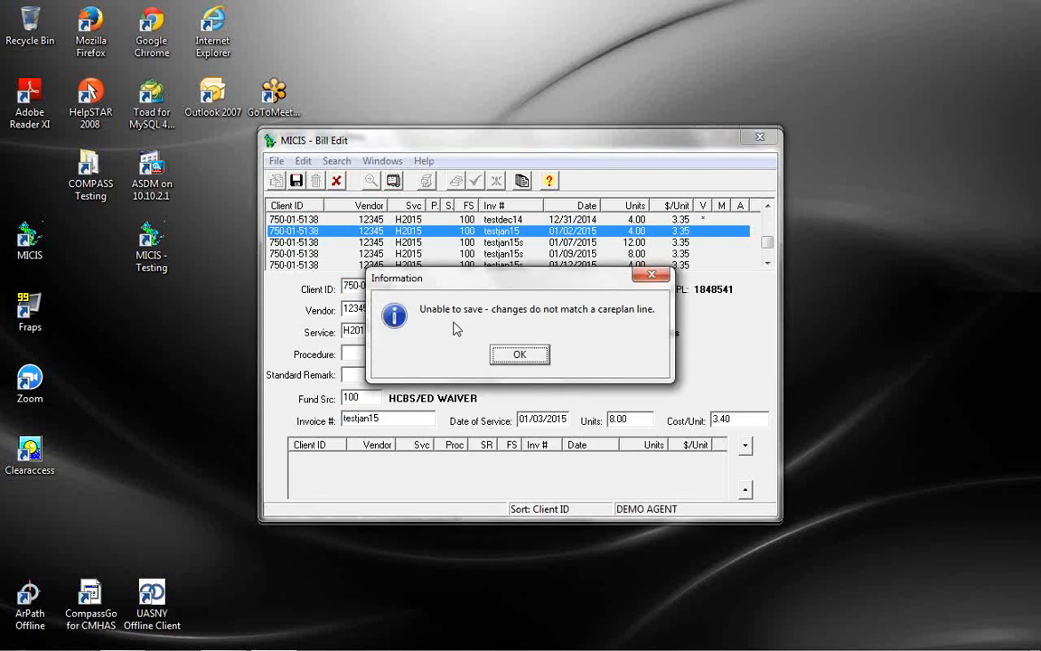
{"action": "left_click", "coordinate": [521, 355]}
{"action": "left_click_drag", "start_coordinate": [366, 289], "coordinate": [372, 288]}
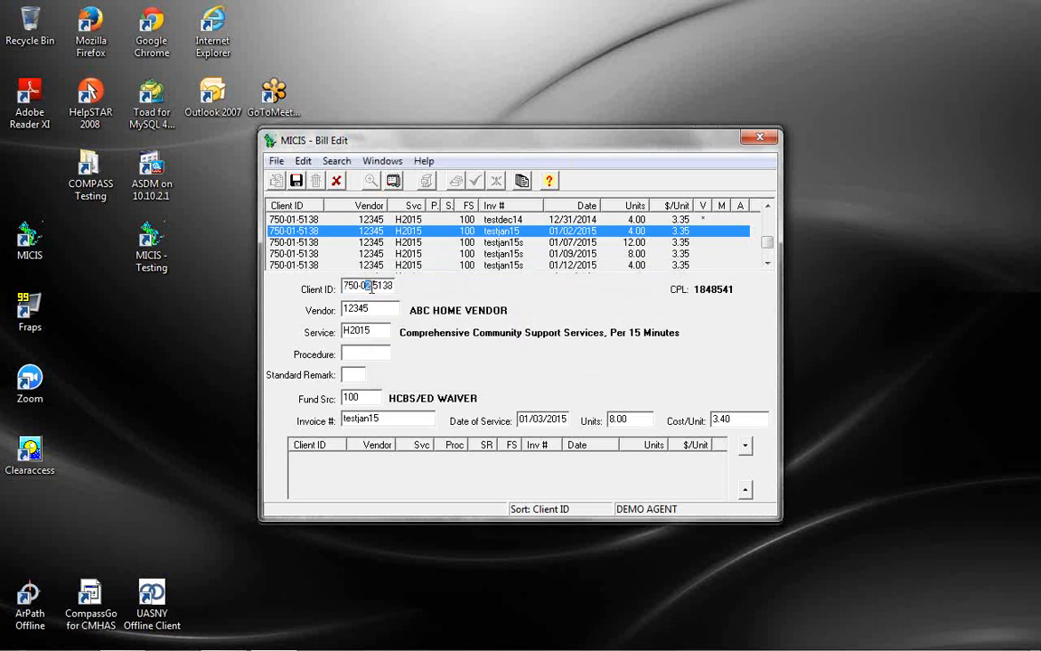
{"action": "type", "text": "1"}
Save the edited testjan15 bill
{"action": "left_click", "coordinate": [295, 181]}
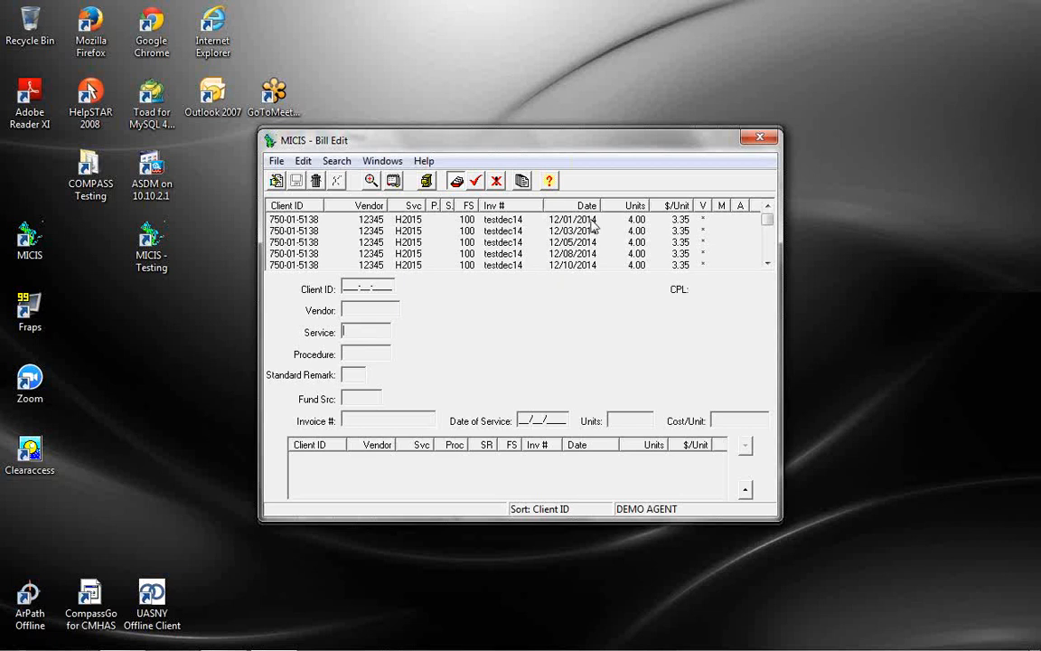
{"action": "left_click", "coordinate": [769, 249]}
{"action": "left_click", "coordinate": [769, 256]}
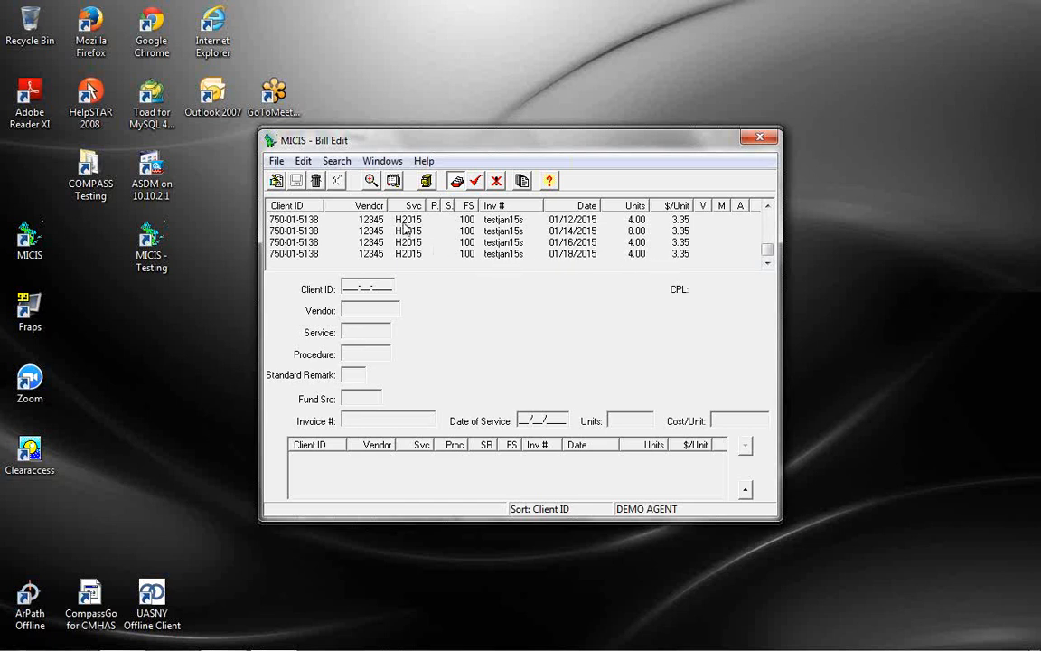
Sort the bill list by Date of Service and scroll through the entries
{"action": "left_click", "coordinate": [588, 206]}
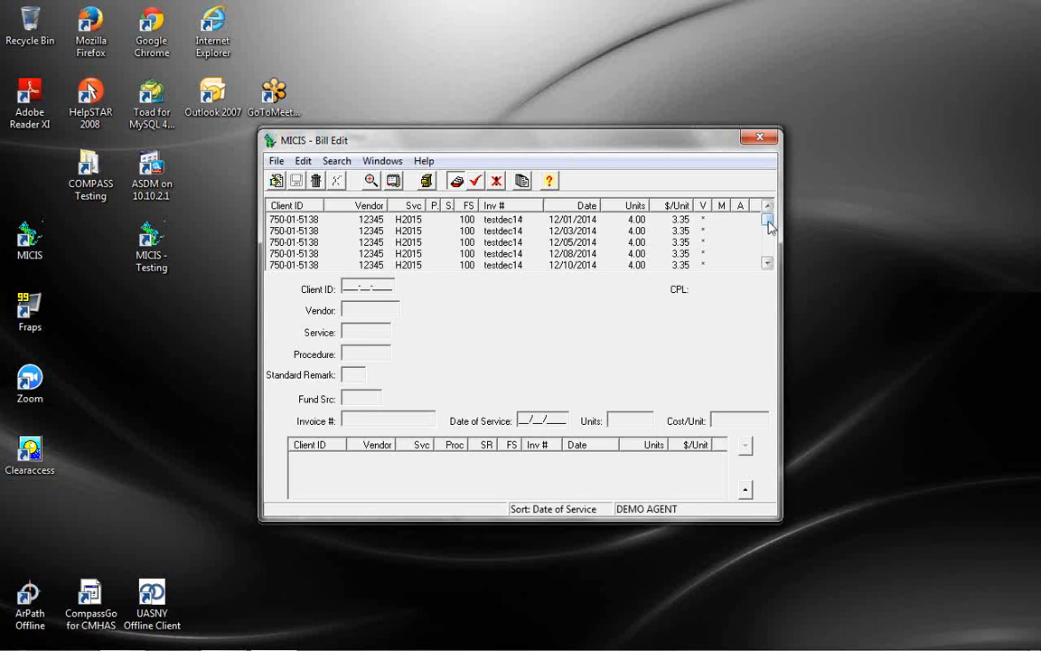
{"action": "left_click_drag", "start_coordinate": [768, 225], "coordinate": [770, 251]}
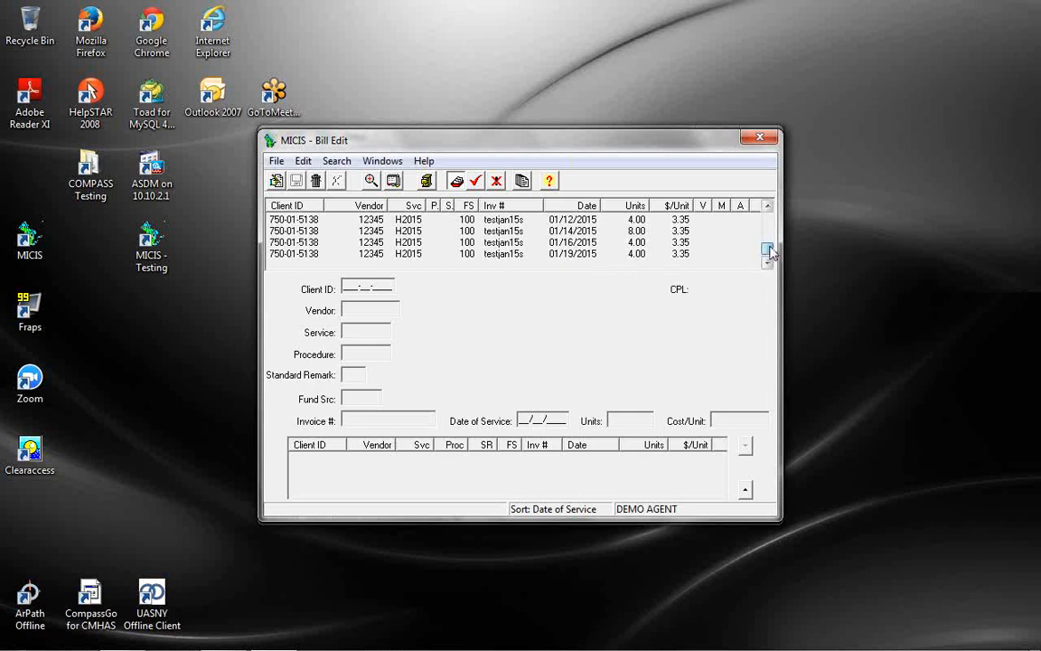
{"action": "left_click_drag", "start_coordinate": [768, 253], "coordinate": [770, 211]}
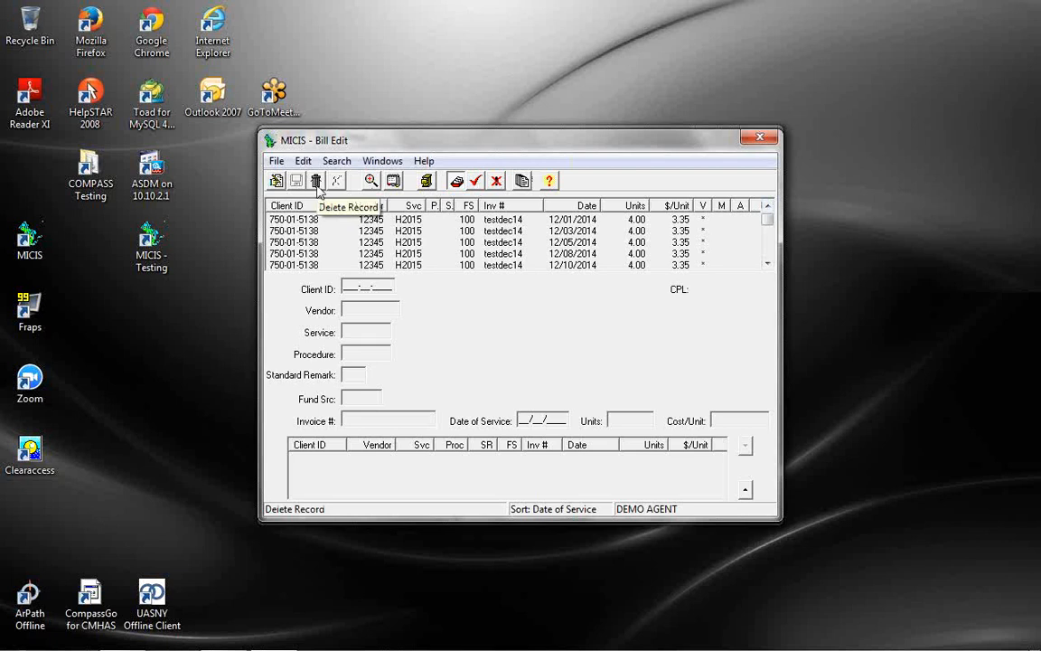
Reopen the bill search criteria and re-list the client's matching bills
{"action": "left_click", "coordinate": [395, 182]}
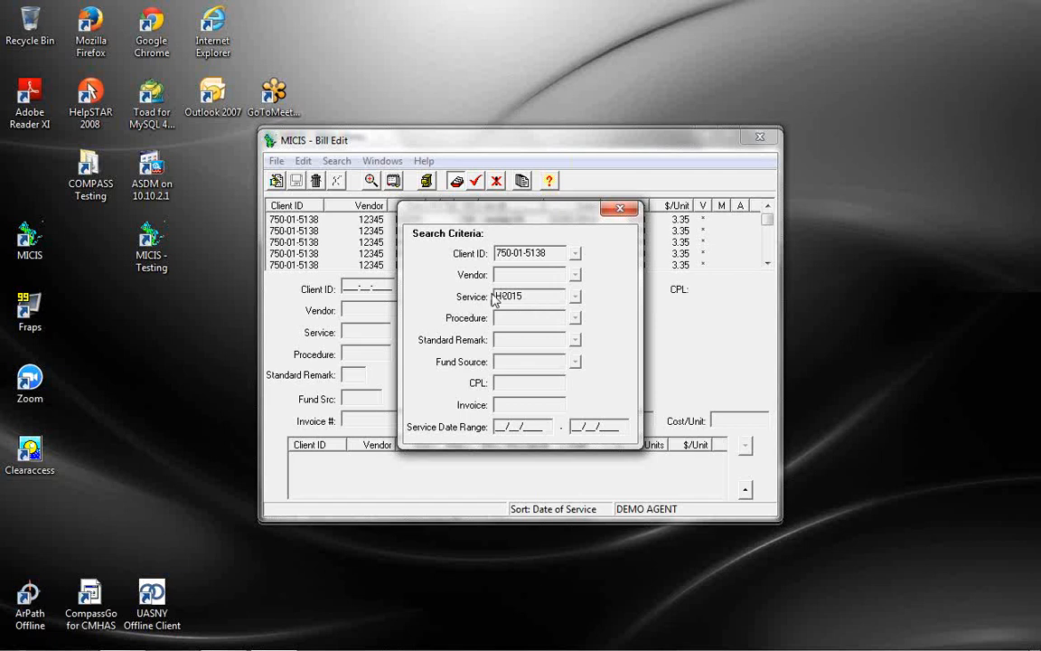
{"action": "left_click", "coordinate": [622, 213]}
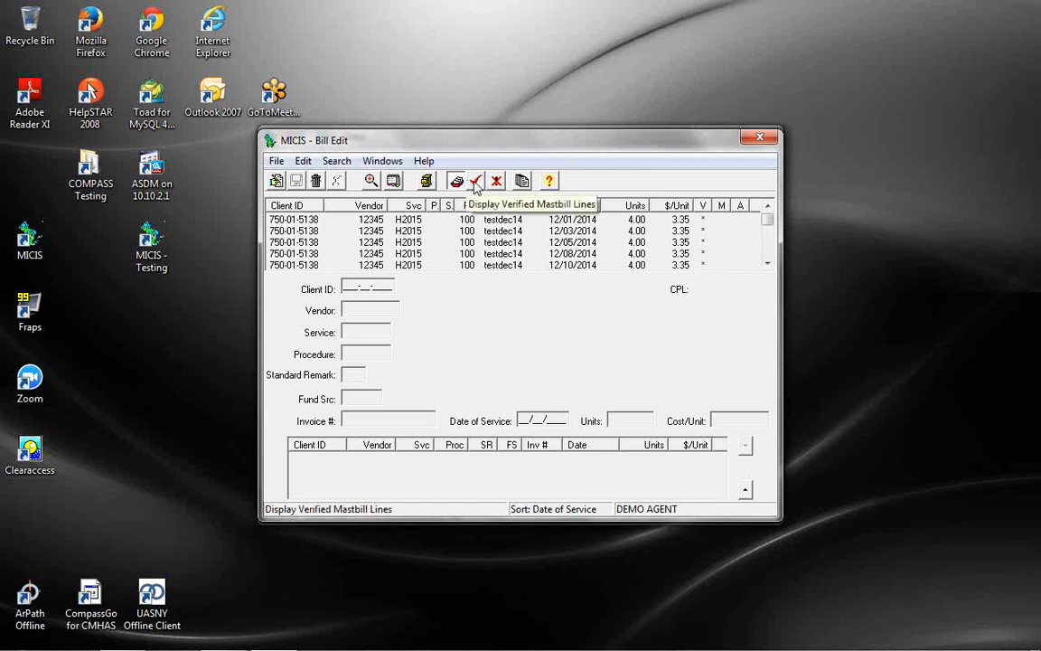
{"action": "left_click_drag", "start_coordinate": [764, 218], "coordinate": [769, 265]}
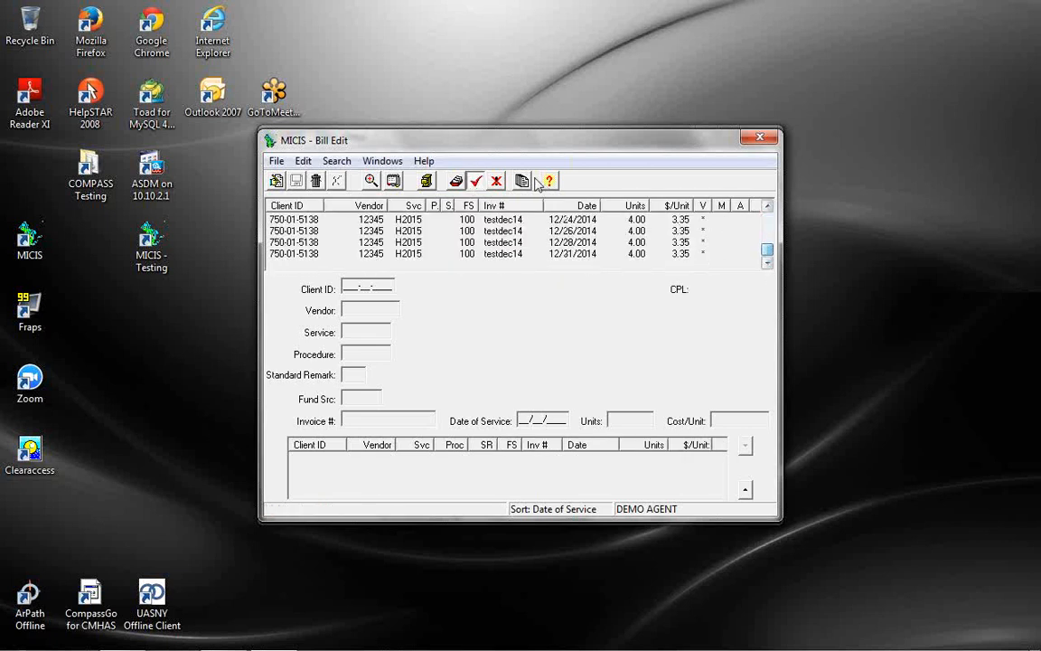
Show only the unverified bill lines, then switch back to displaying all bill lines
{"action": "left_click", "coordinate": [498, 182]}
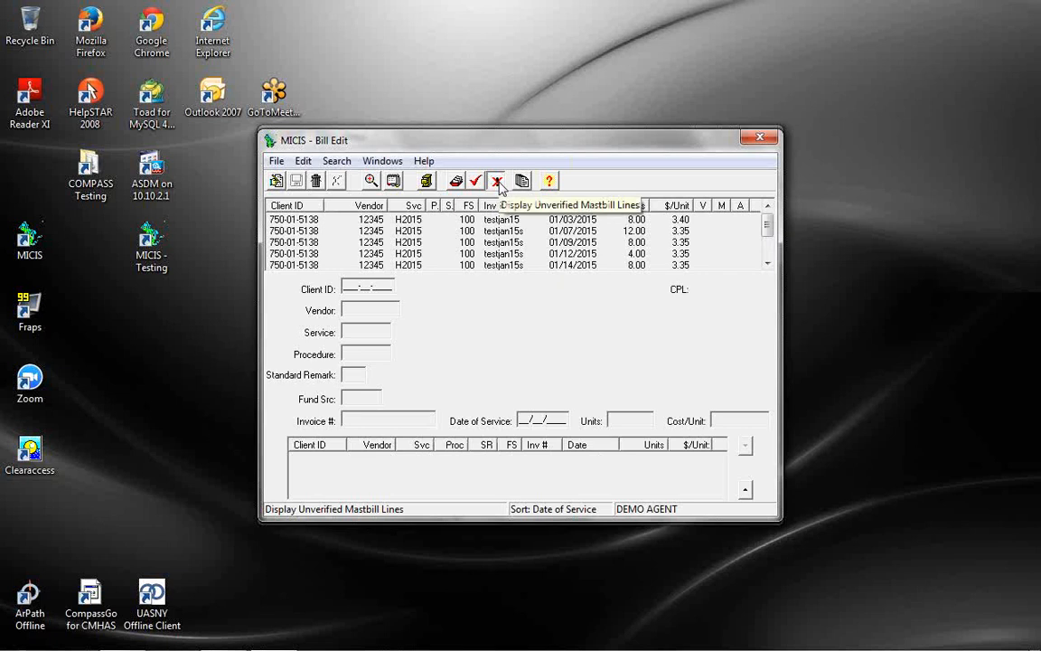
{"action": "left_click_drag", "start_coordinate": [767, 224], "coordinate": [456, 186]}
{"action": "left_click", "coordinate": [457, 181]}
{"action": "left_click_drag", "start_coordinate": [765, 221], "coordinate": [769, 197]}
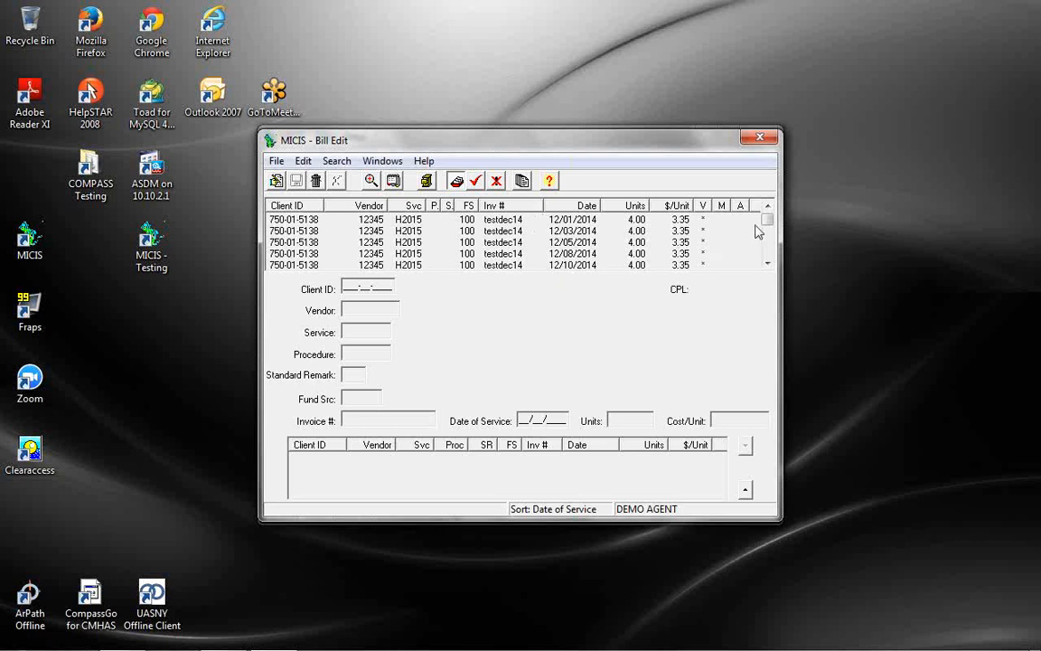
Load the 01/16/2015 bill line, then the 12/01/2014 testdec14 line (4.00 units at 3.35)
{"action": "left_click_drag", "start_coordinate": [767, 223], "coordinate": [773, 263]}
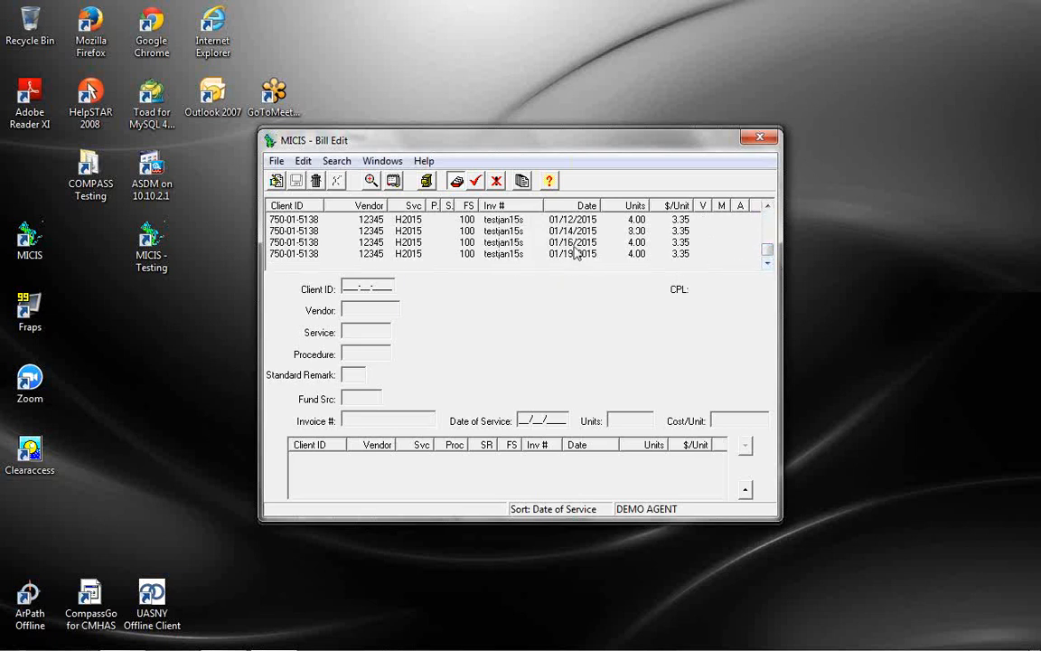
{"action": "left_click", "coordinate": [546, 243]}
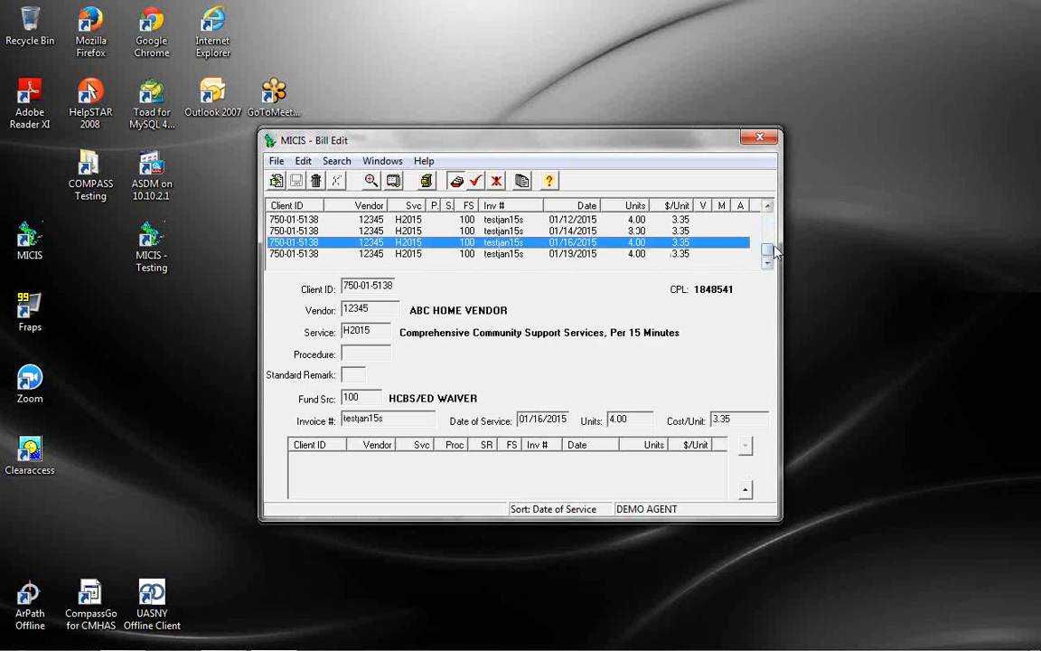
{"action": "left_click_drag", "start_coordinate": [770, 248], "coordinate": [779, 209]}
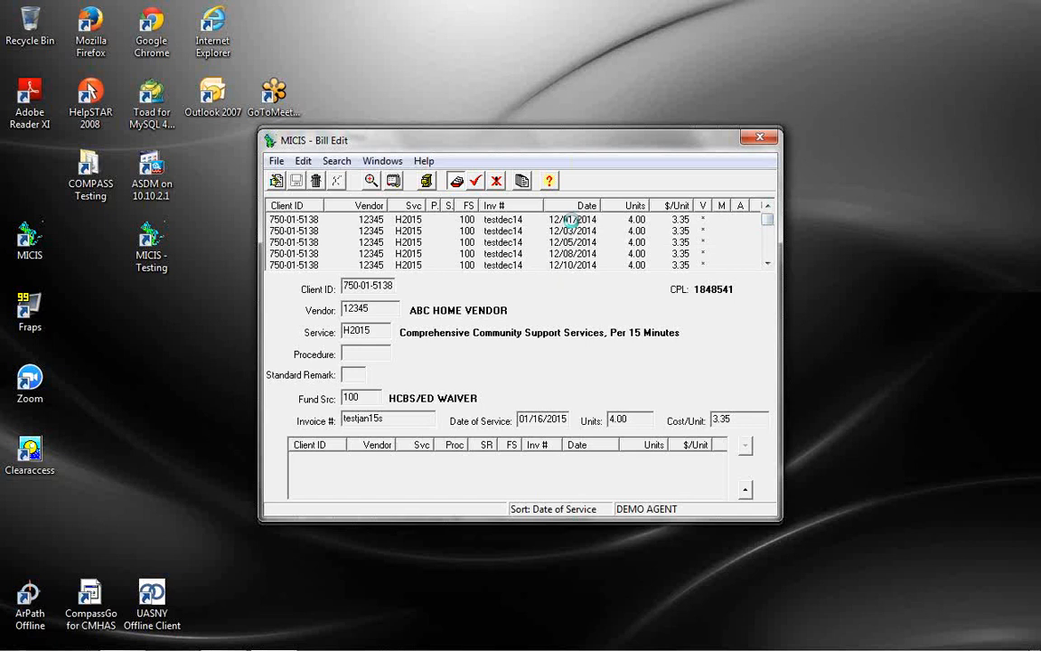
{"action": "left_click", "coordinate": [571, 220]}
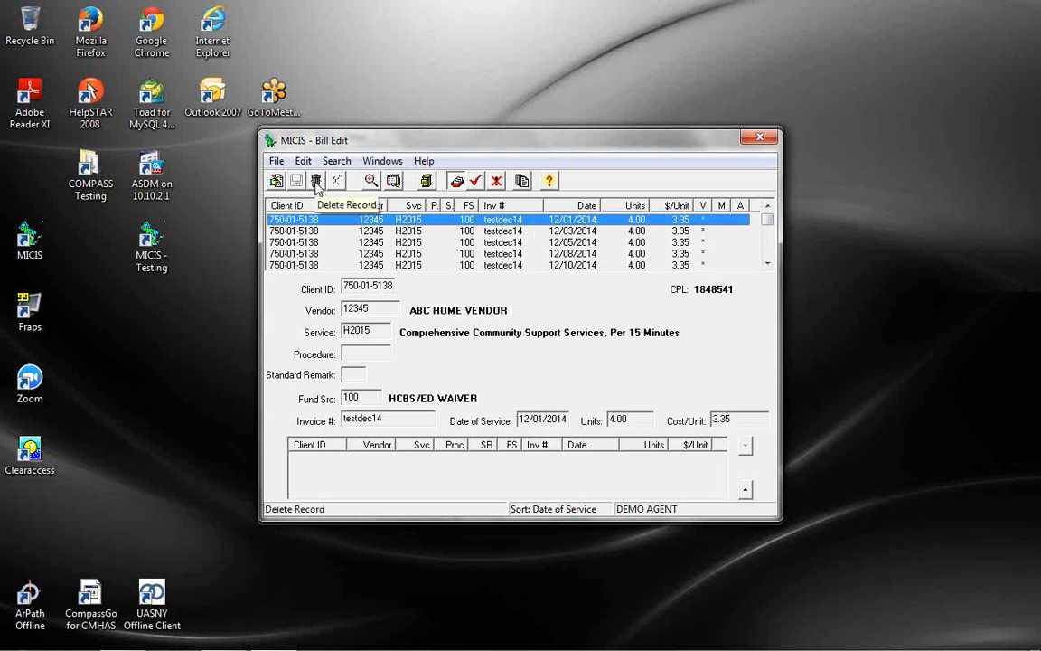
Delete the 12/01/2014 bill line, confirm, and view the resulting -4.00 reversal line
{"action": "left_click", "coordinate": [317, 183]}
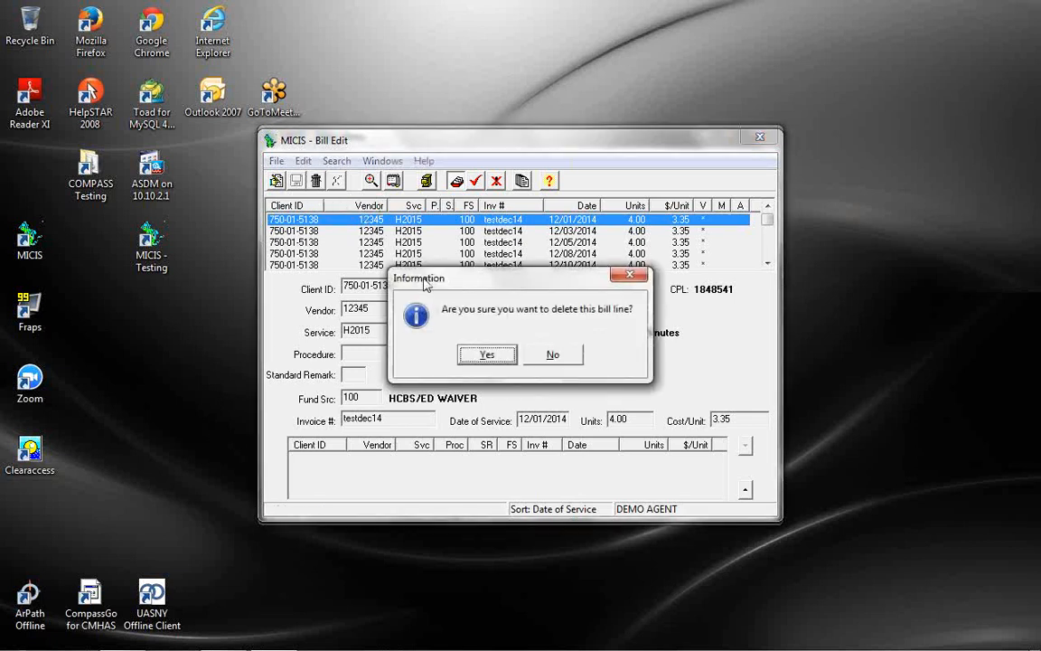
{"action": "left_click", "coordinate": [493, 358]}
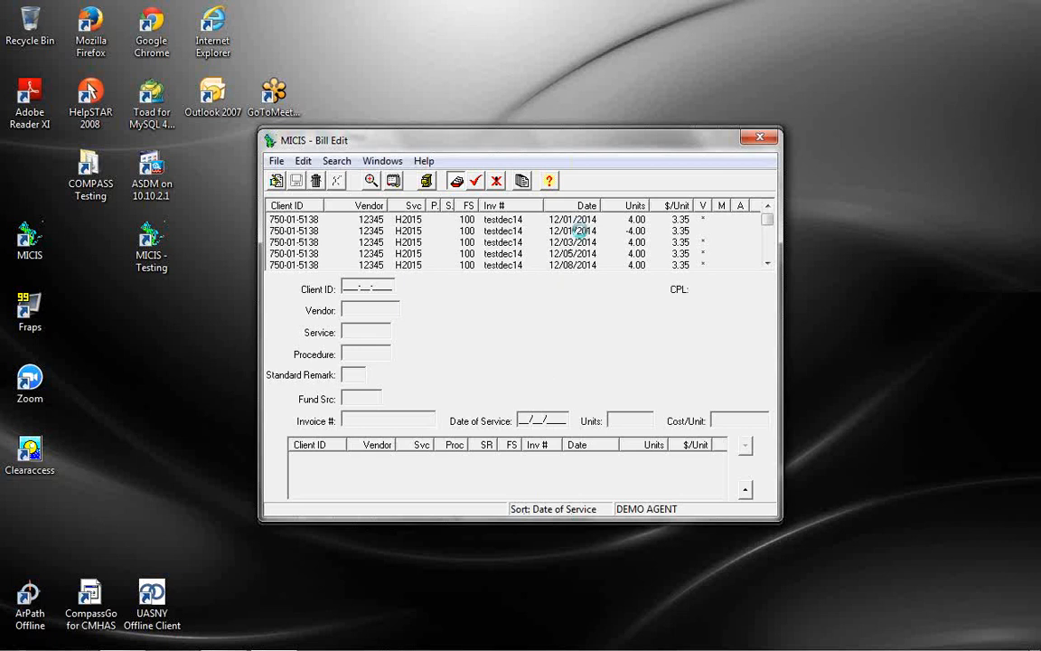
{"action": "left_click", "coordinate": [580, 231]}
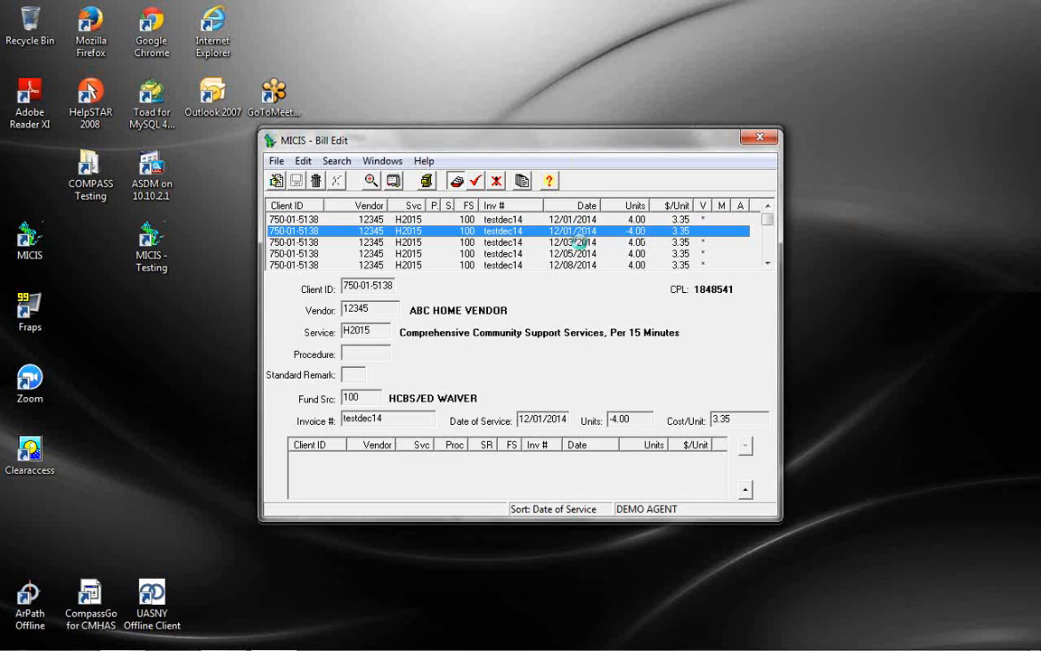
Change the 12/03/2014 testdec14 bill line to 8 units and save it
{"action": "left_click", "coordinate": [562, 242]}
{"action": "left_click", "coordinate": [277, 182]}
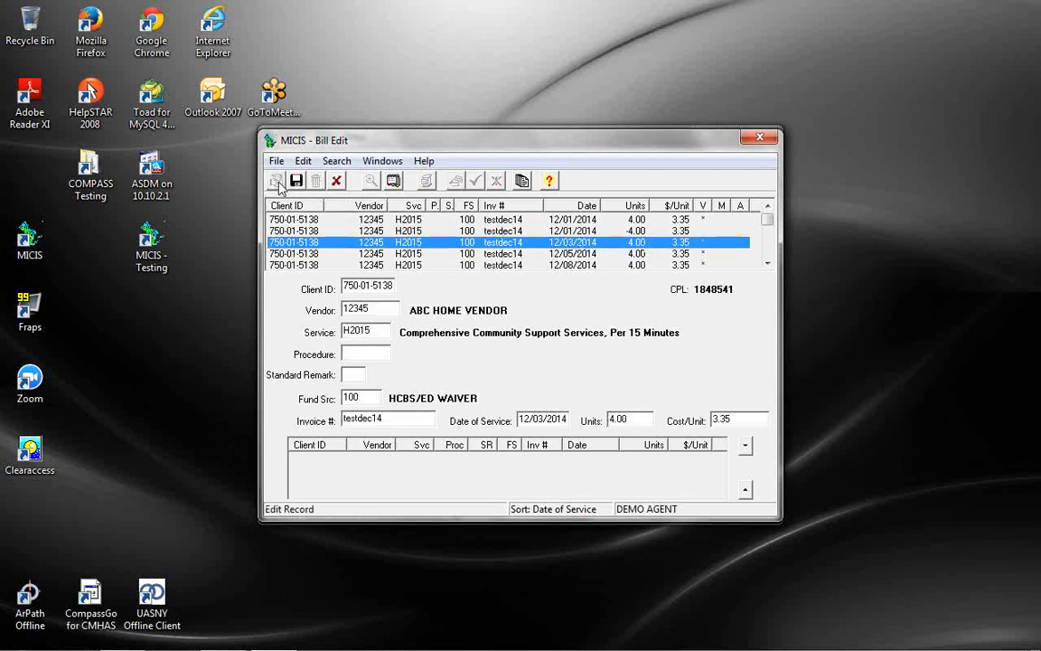
{"action": "type", "text": "8"}
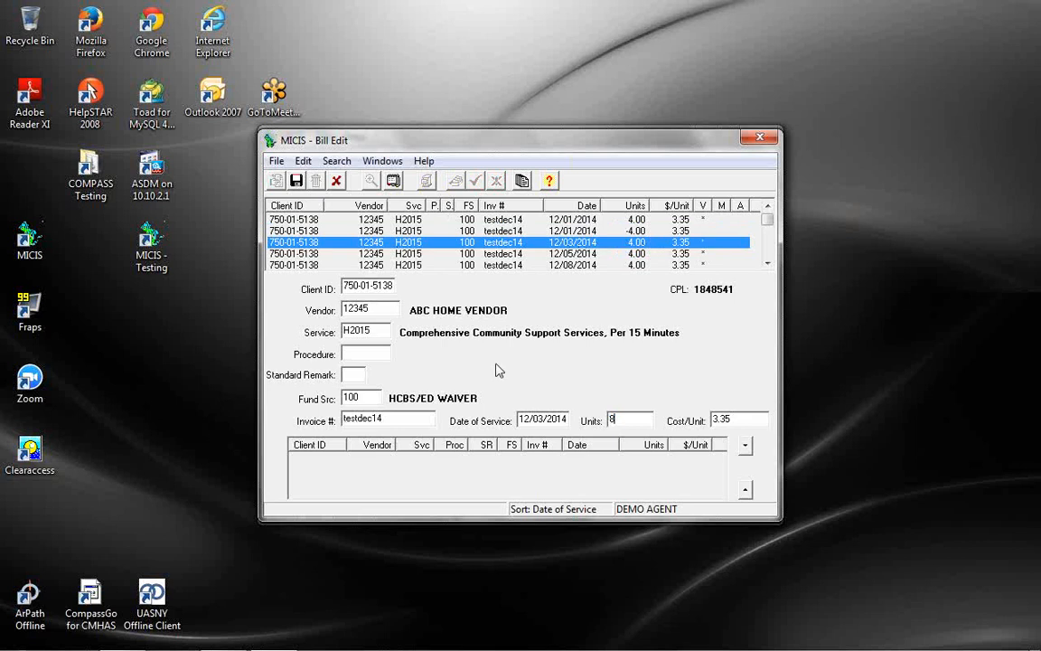
{"action": "left_click", "coordinate": [297, 183]}
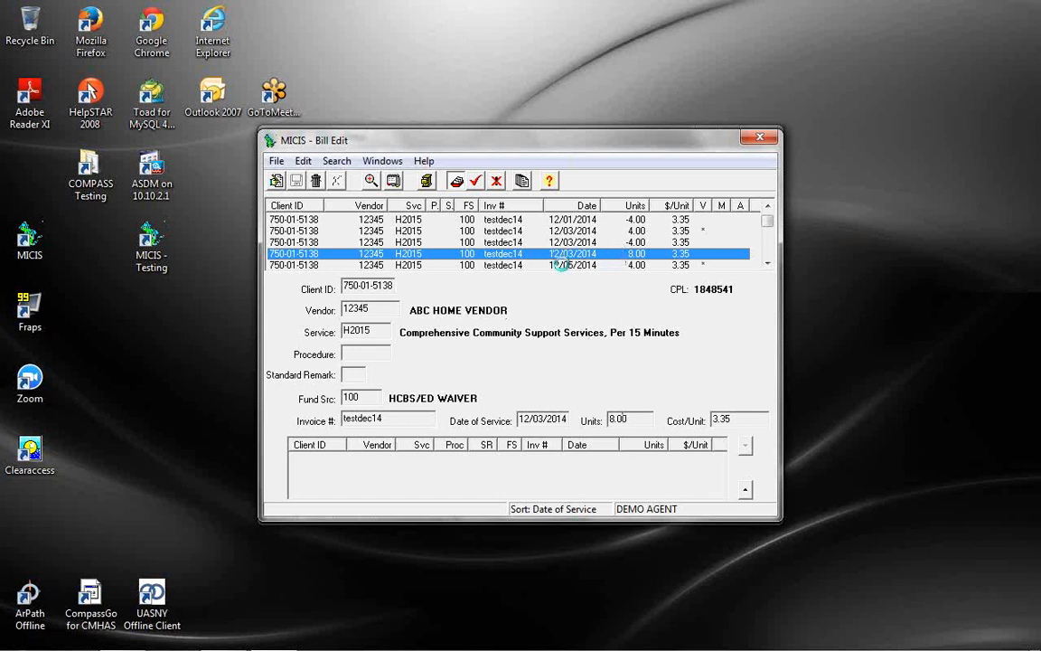
{"action": "left_click", "coordinate": [562, 264]}
{"action": "left_click", "coordinate": [276, 181]}
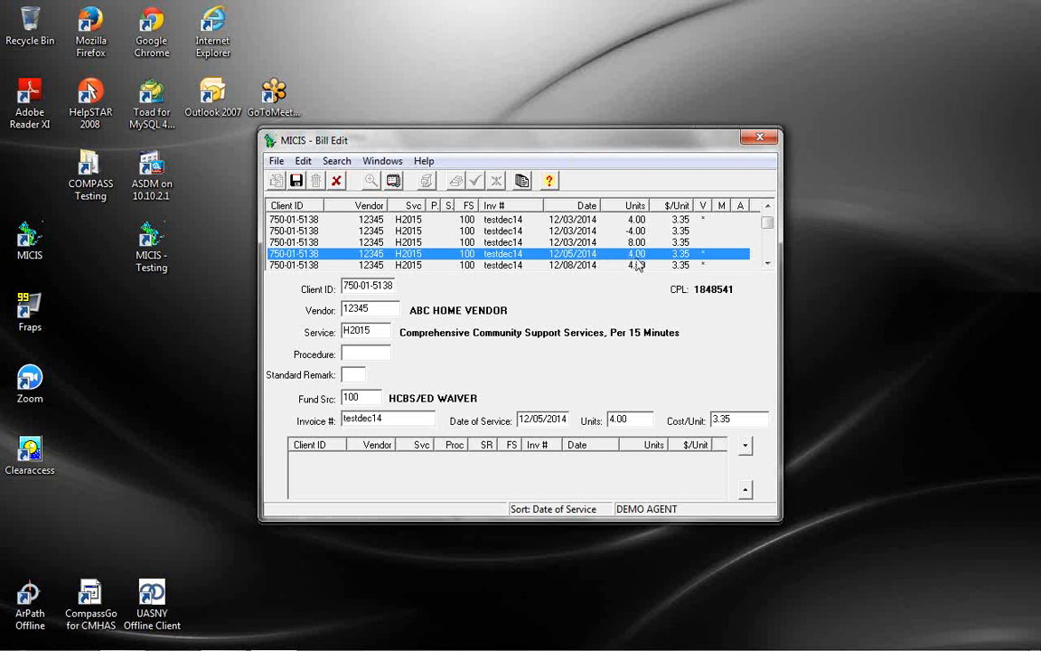
{"action": "left_click", "coordinate": [298, 182]}
{"action": "left_click", "coordinate": [521, 356]}
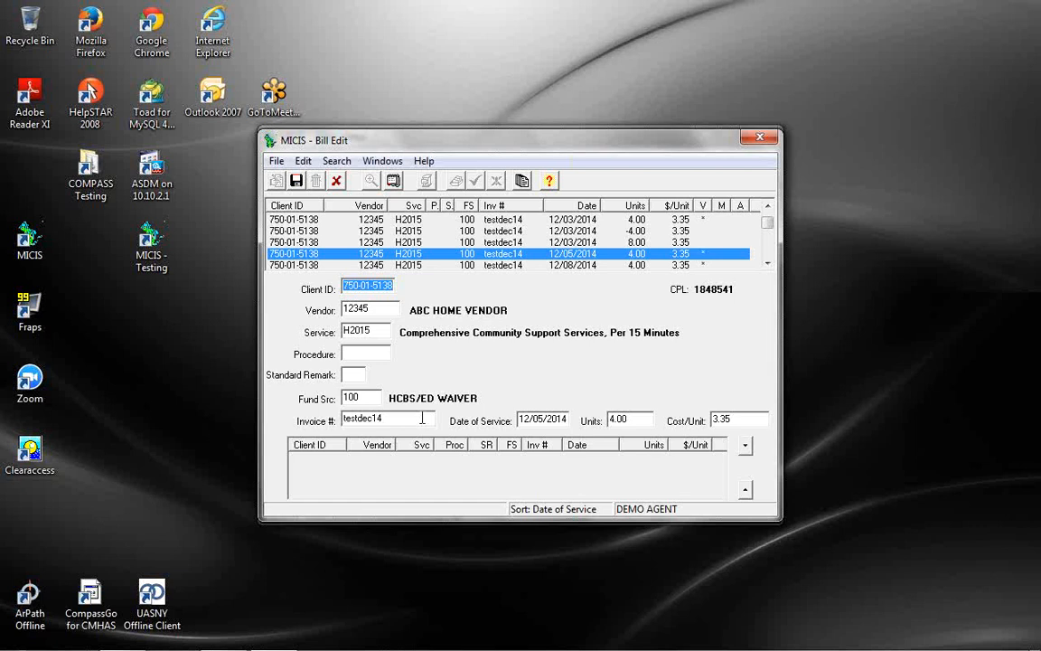
{"action": "left_click", "coordinate": [393, 420]}
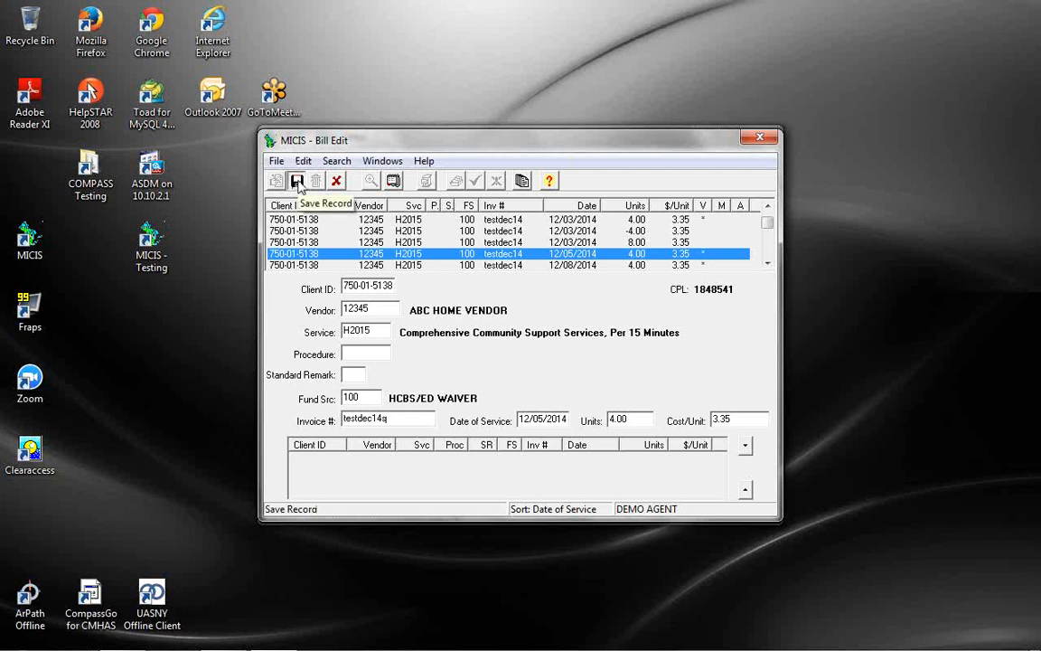
{"action": "left_click", "coordinate": [297, 180]}
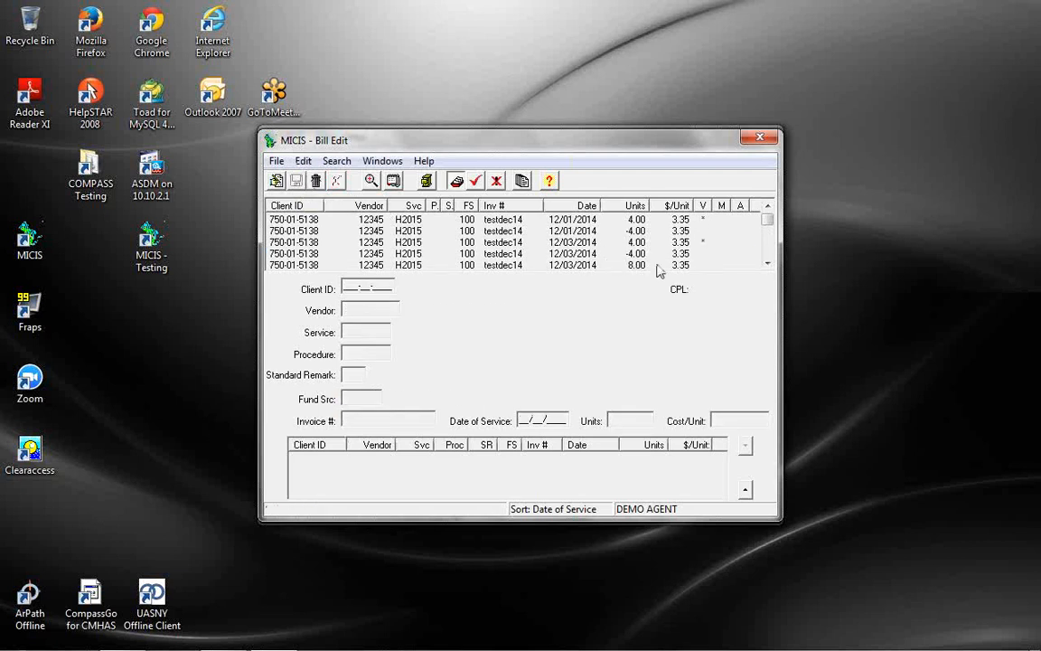
{"action": "left_click", "coordinate": [768, 264]}
{"action": "left_click", "coordinate": [768, 264]}
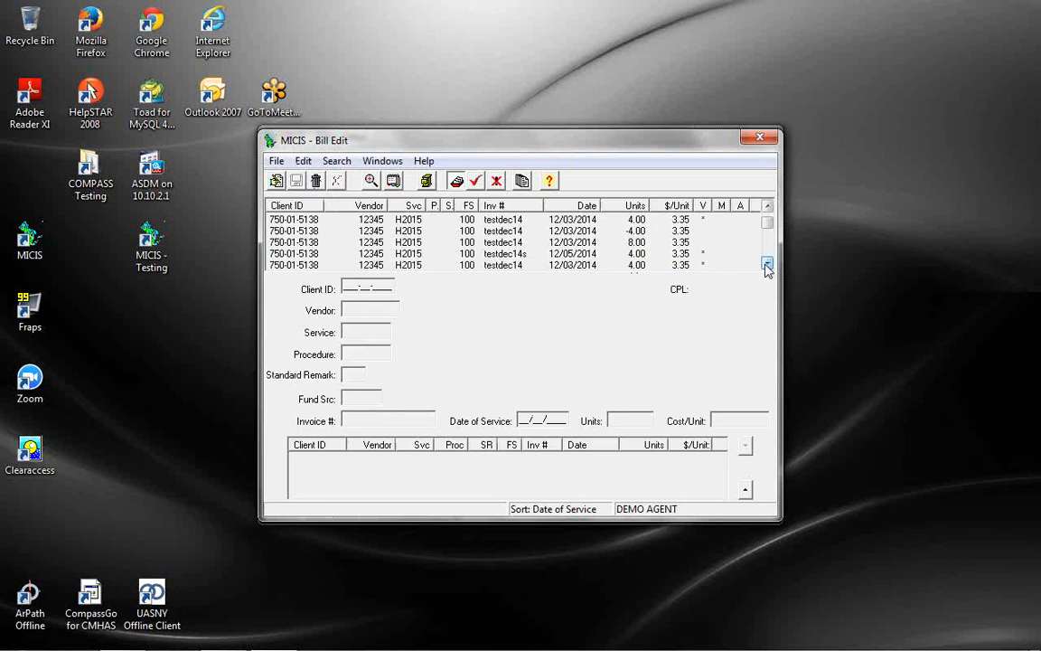
{"action": "left_click", "coordinate": [637, 255]}
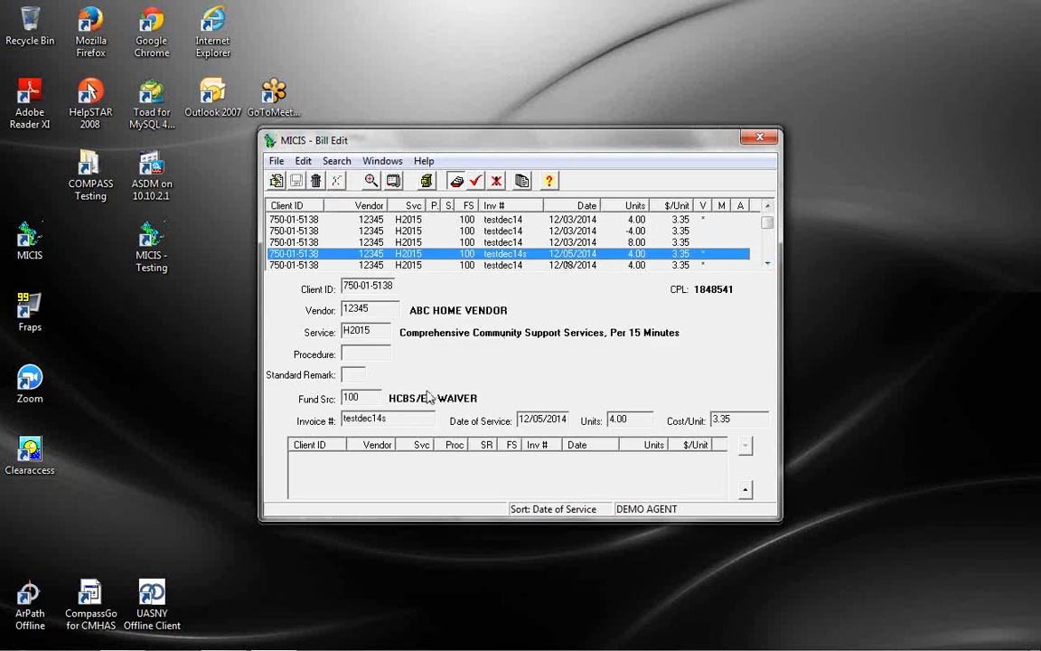
{"action": "left_click_drag", "start_coordinate": [394, 422], "coordinate": [318, 419]}
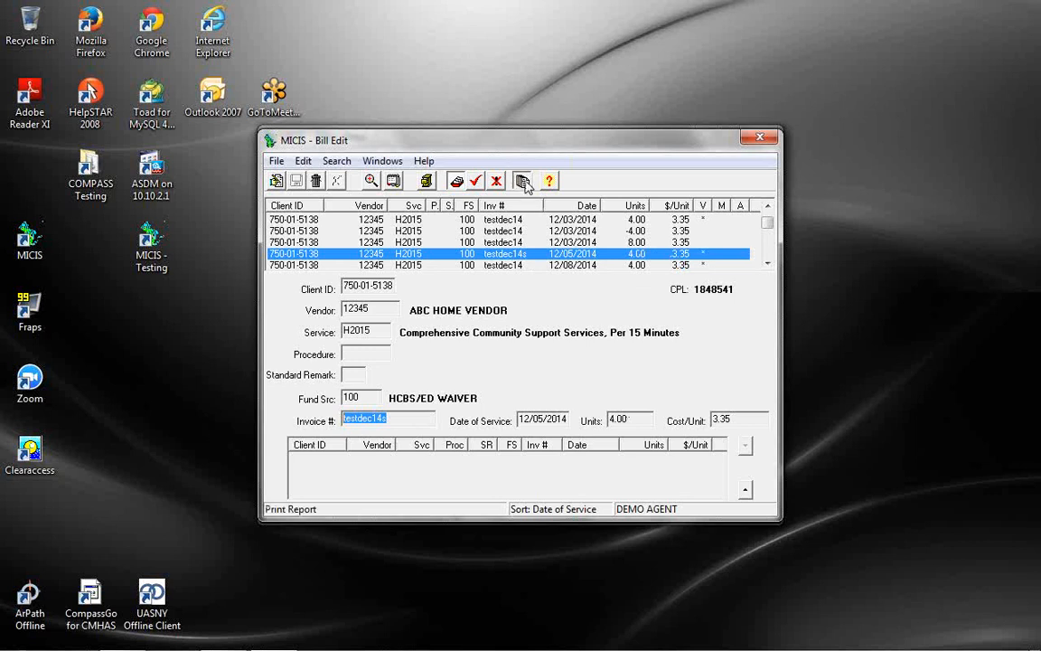
Preview the Bill Editing Report full-screen, review its -4.00 and 4.00 net differences, then close it
{"action": "left_click", "coordinate": [456, 180]}
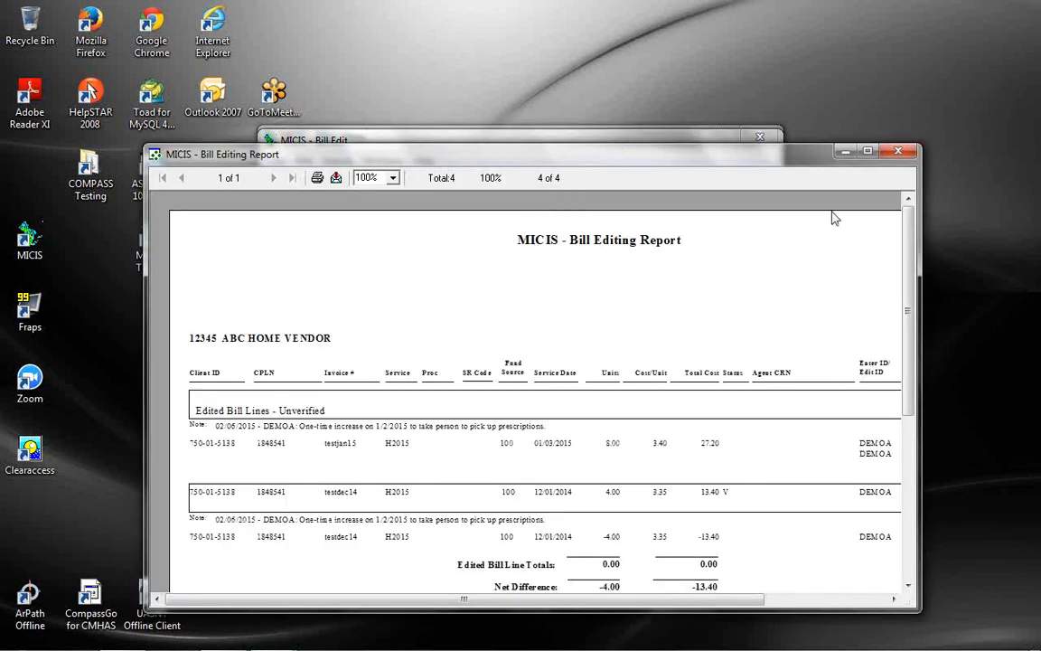
{"action": "left_click", "coordinate": [868, 153]}
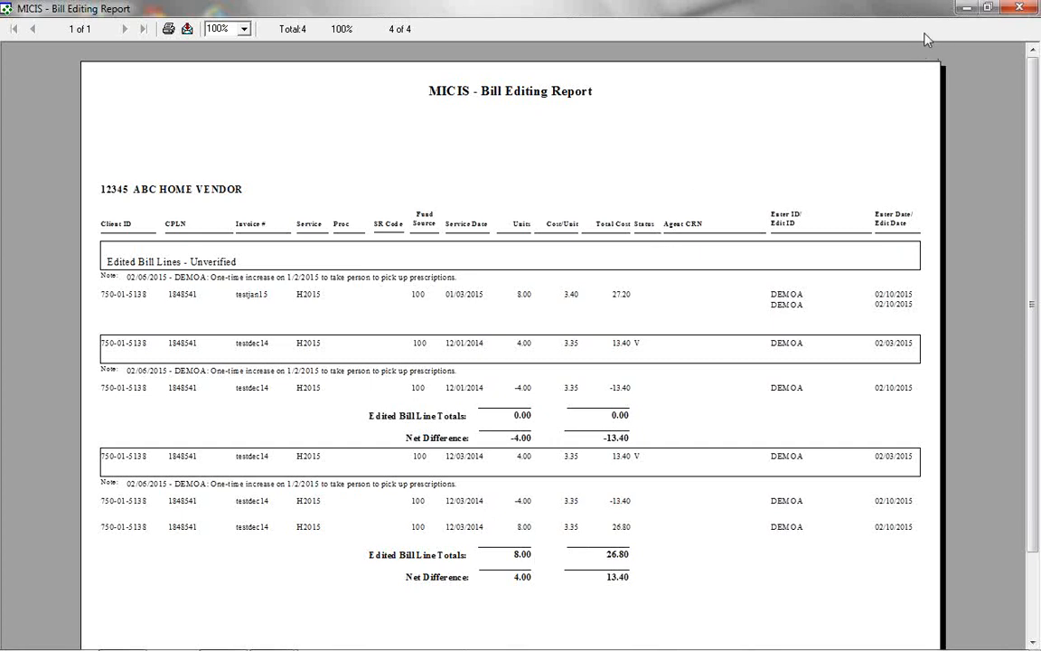
{"action": "left_click", "coordinate": [1015, 9]}
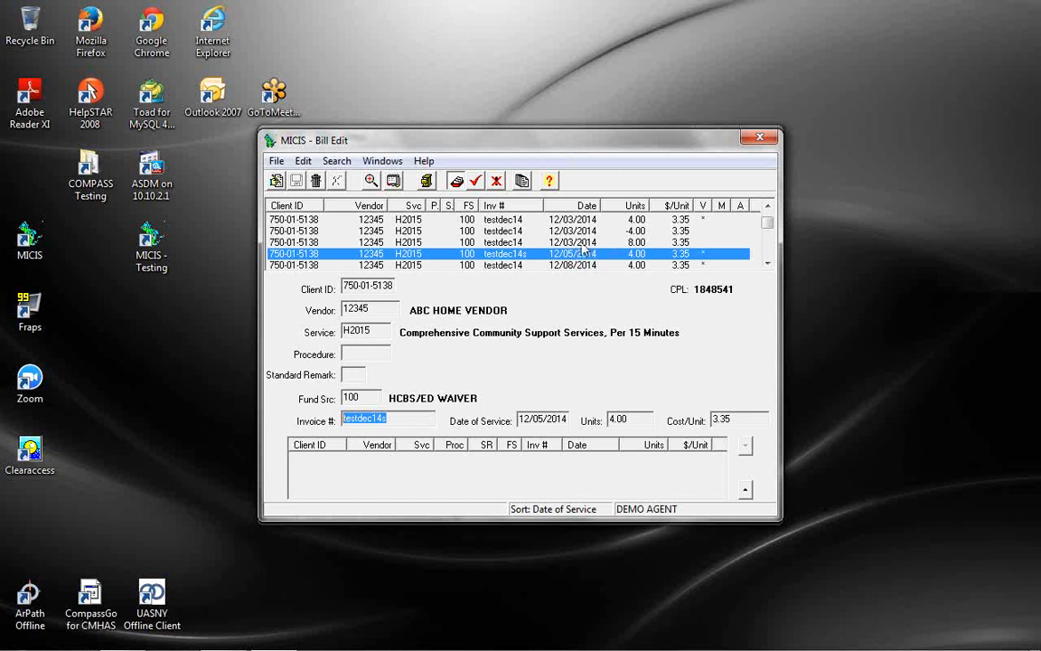
Close the Bill Edit window to bring up the print-report prompt
{"action": "left_click", "coordinate": [759, 138]}
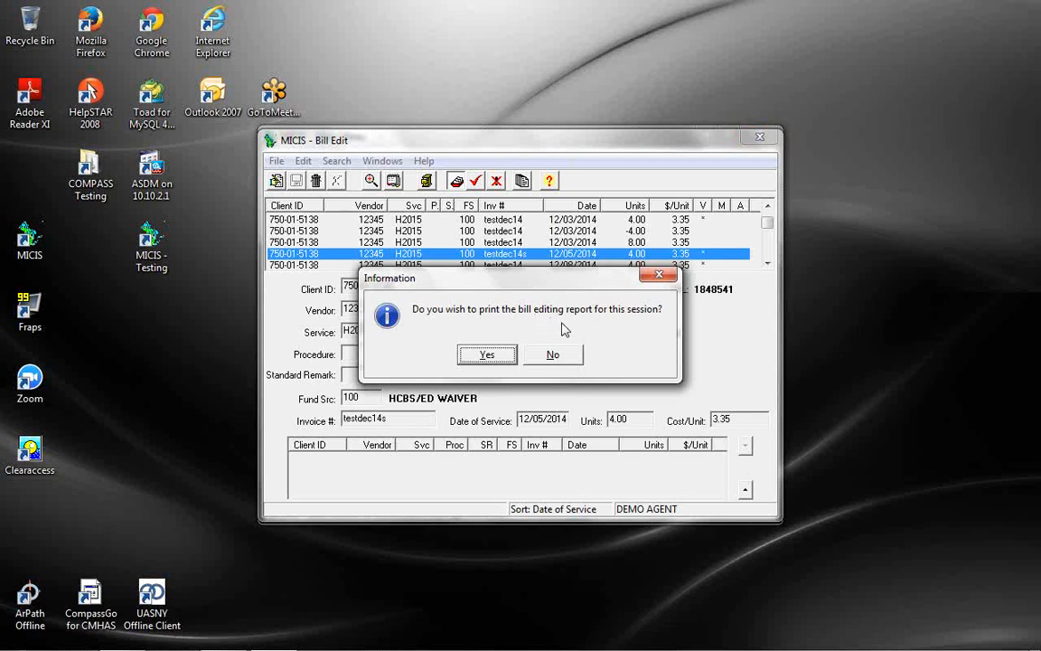
Decline printing the bill editing report and start Billing > Variance/Verification
{"action": "left_click", "coordinate": [560, 357]}
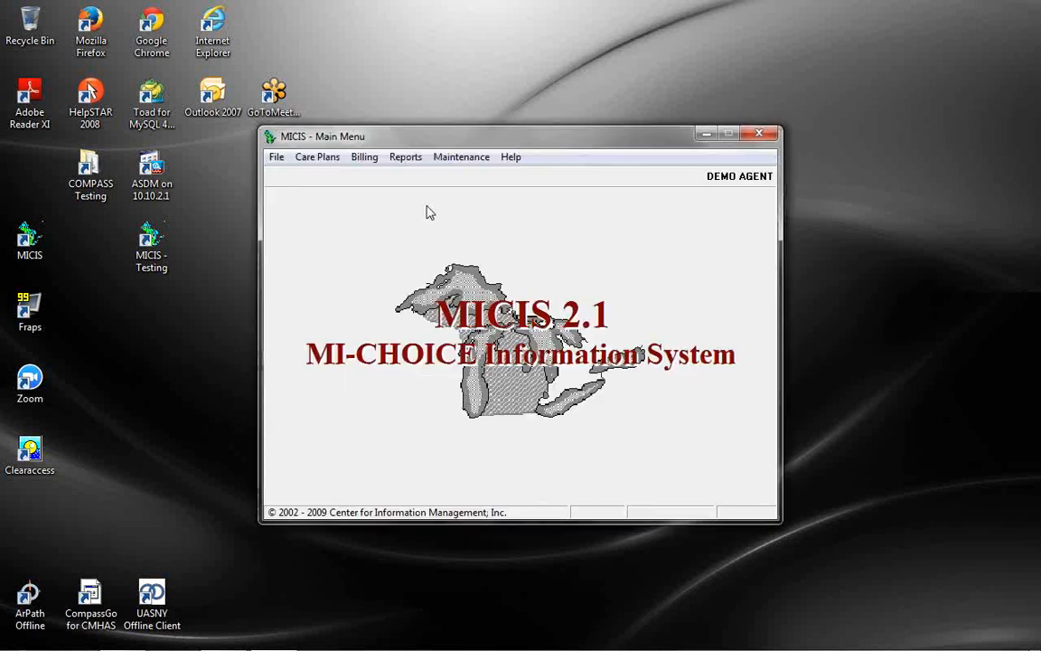
{"action": "left_click", "coordinate": [364, 157]}
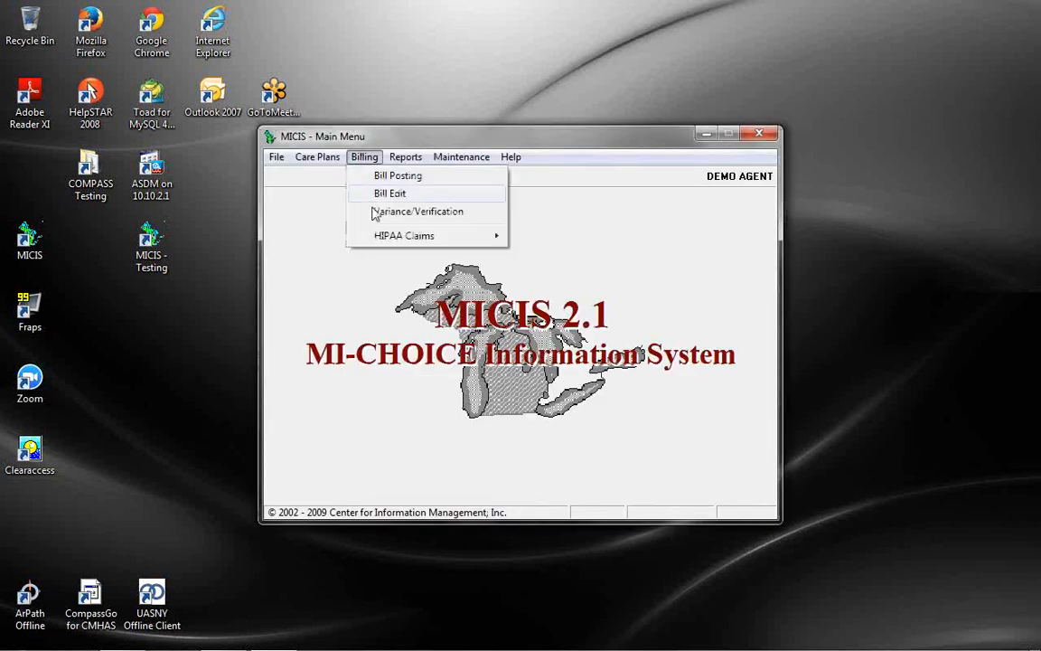
{"action": "left_click", "coordinate": [376, 215]}
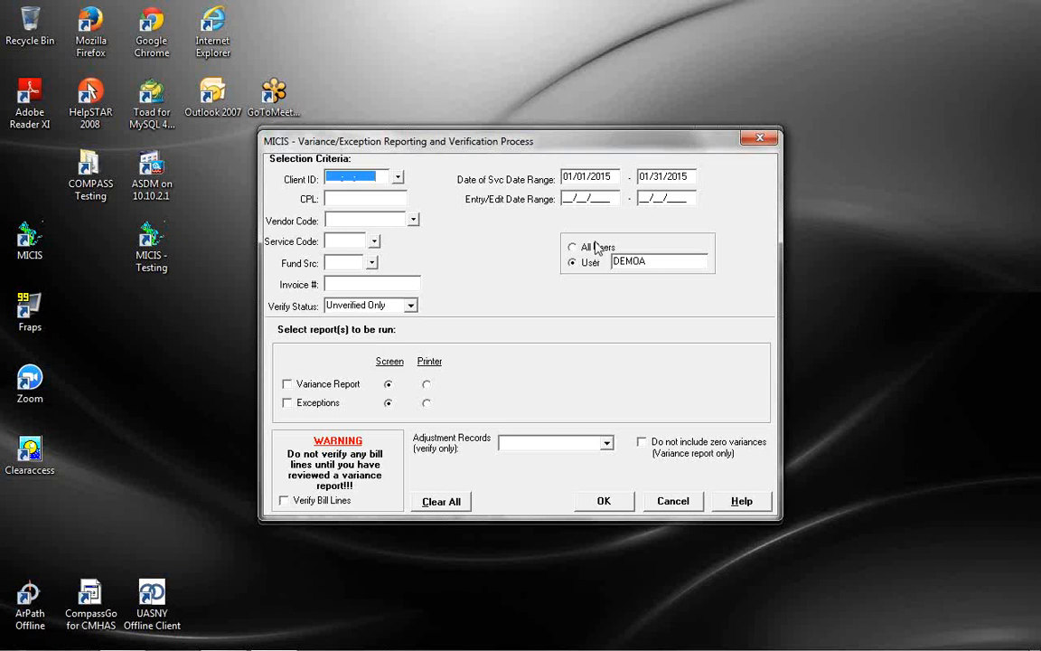
Switch the report criteria to All Users, with Vendor Code blank and verify status Unverified Only
{"action": "left_click", "coordinate": [596, 248]}
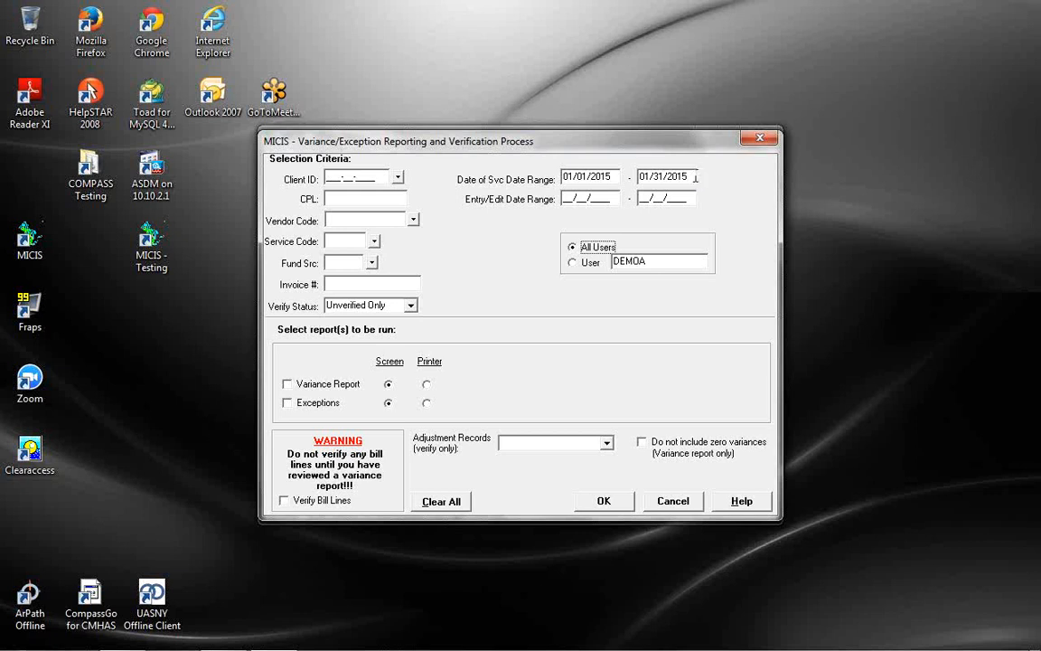
{"action": "left_click", "coordinate": [371, 221]}
{"action": "left_click", "coordinate": [370, 221]}
{"action": "left_click", "coordinate": [411, 307]}
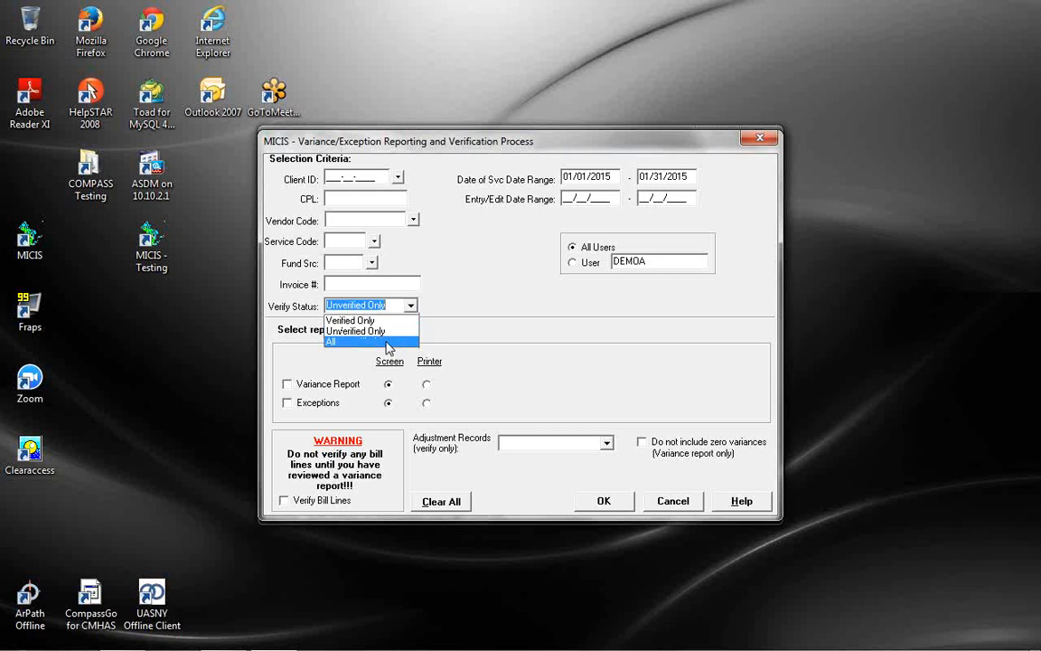
{"action": "left_click", "coordinate": [391, 333]}
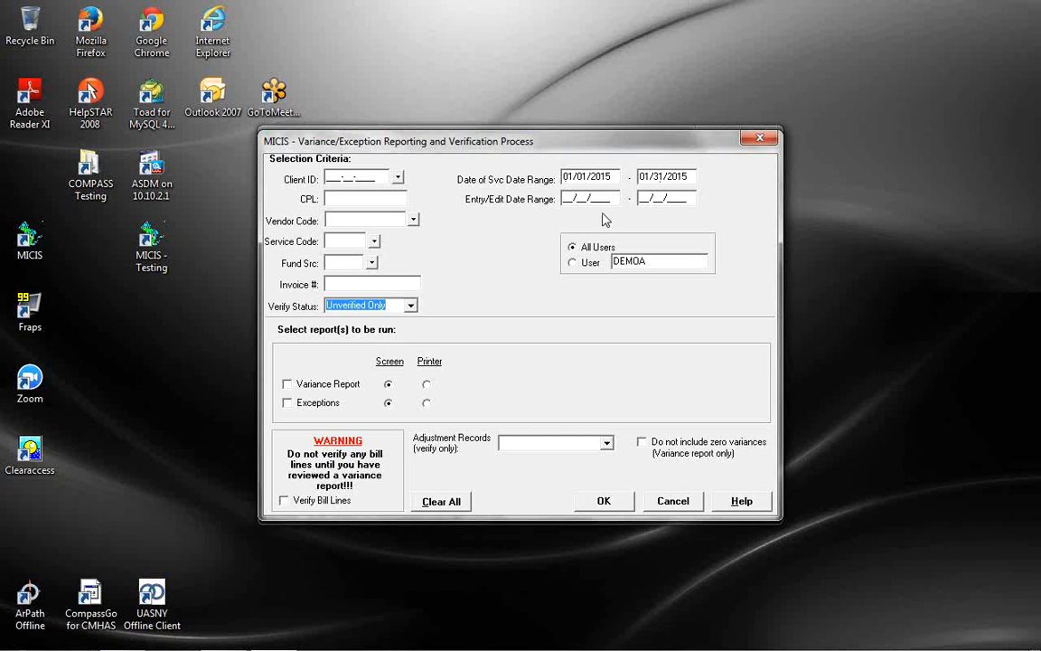
{"action": "left_click", "coordinate": [381, 178]}
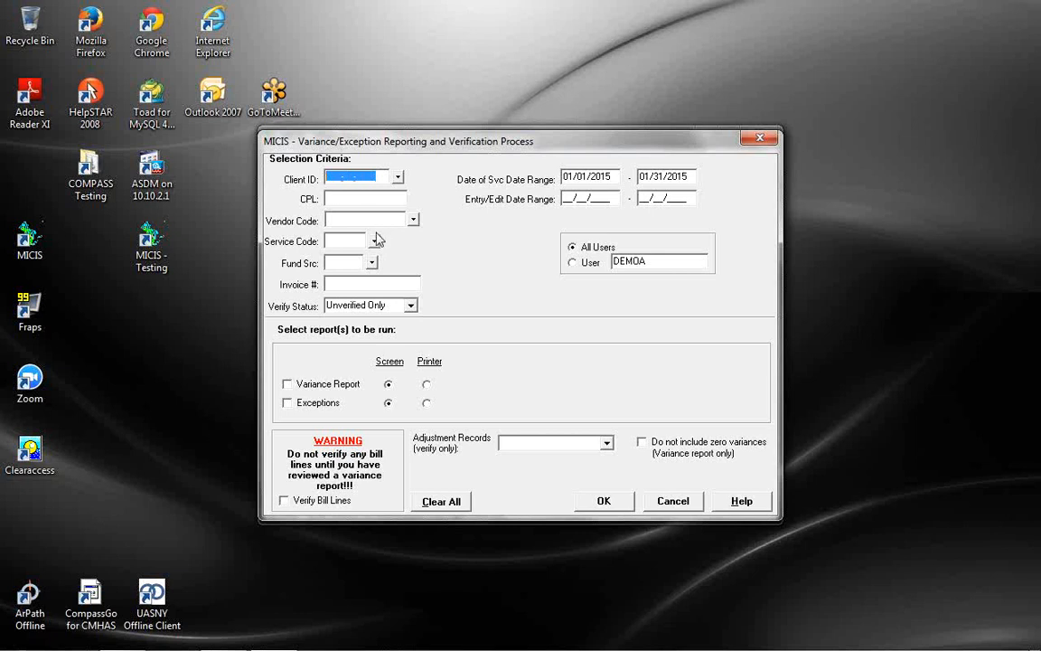
{"action": "left_click", "coordinate": [400, 180]}
{"action": "type", "text": "RAN\\"}
{"action": "key", "text": "Return"}
{"action": "key", "text": "BackSpace"}
{"action": "key", "text": "Return"}
{"action": "key", "text": "BackSpace"}
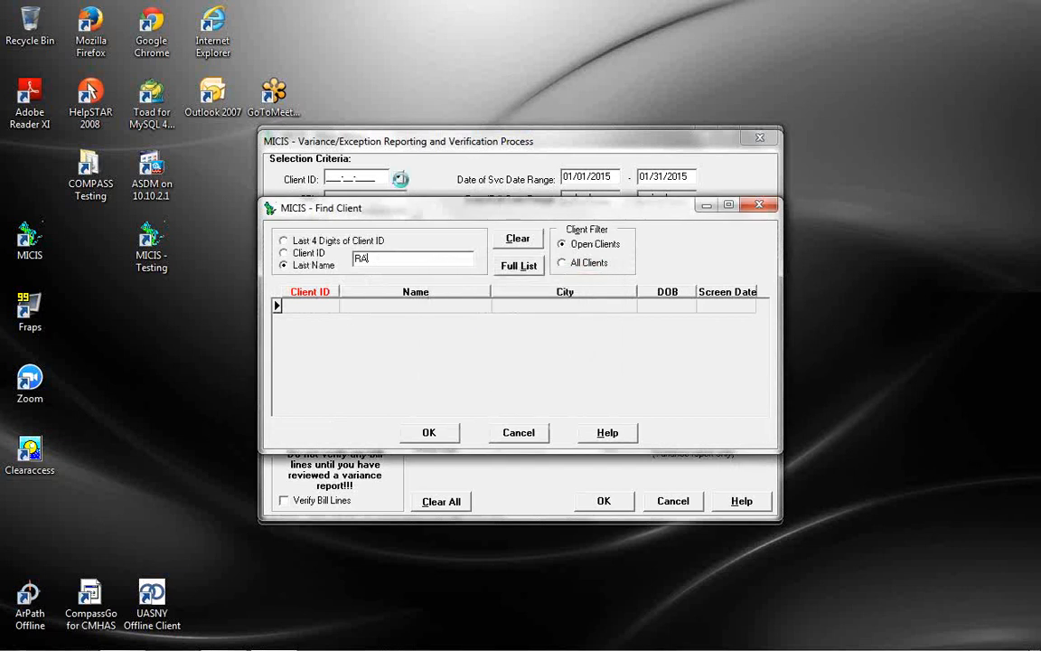
{"action": "key", "text": "Return"}
{"action": "double_click", "coordinate": [386, 308]}
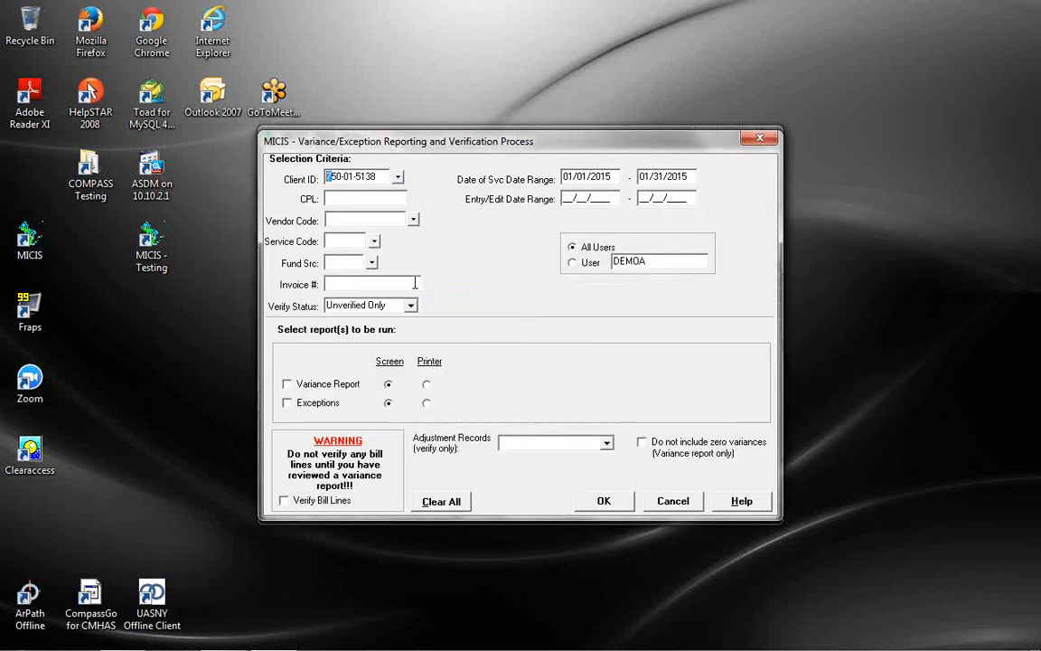
{"action": "left_click", "coordinate": [378, 203]}
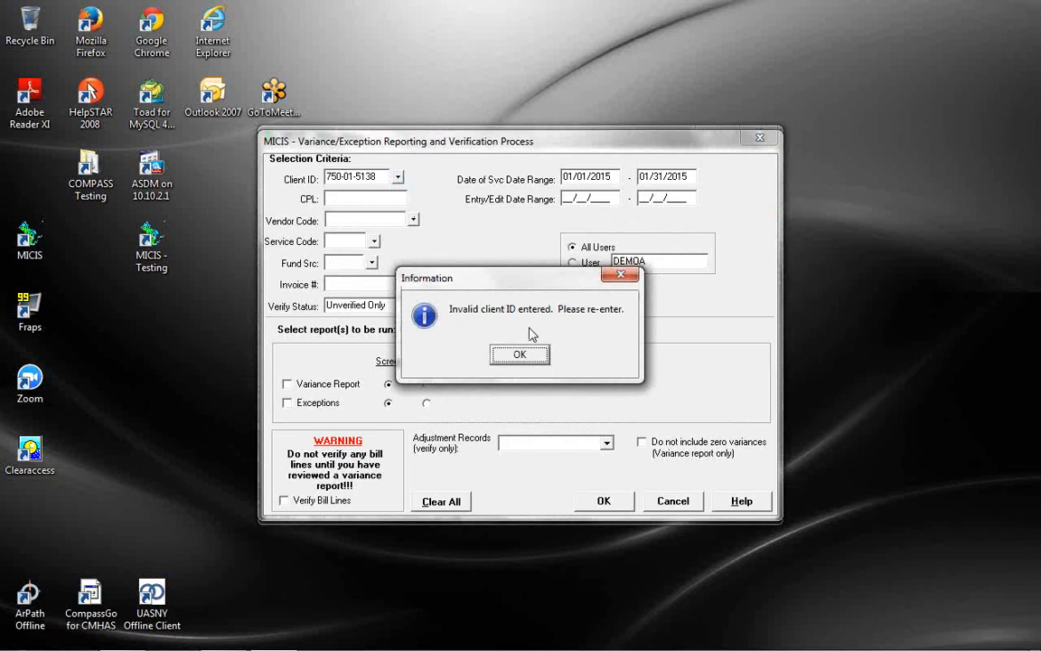
{"action": "left_click", "coordinate": [523, 356]}
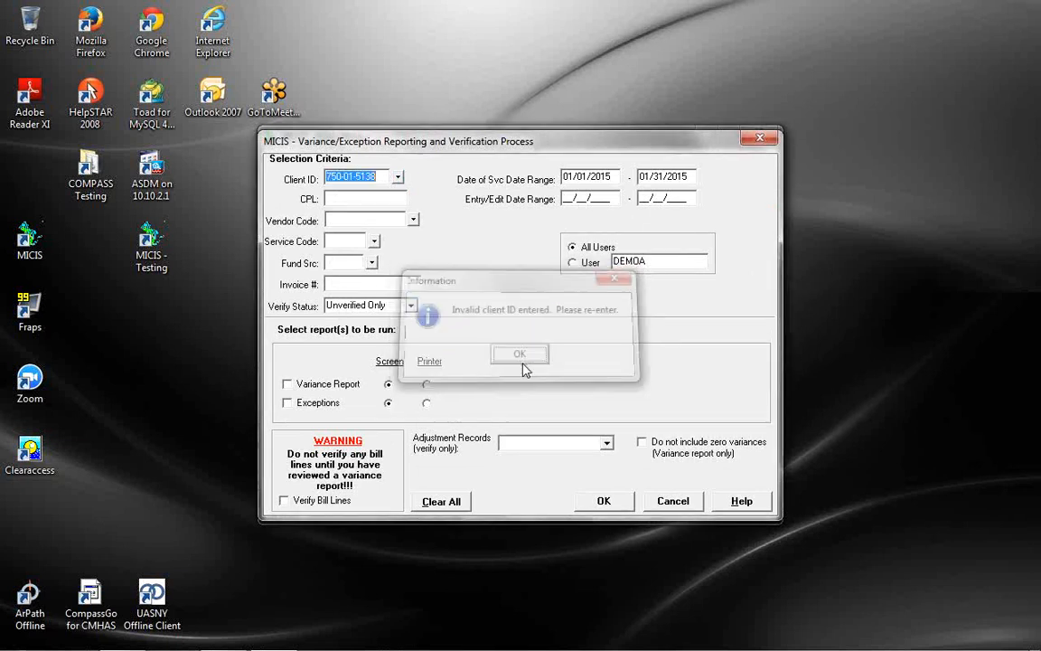
{"action": "key", "text": "Delete"}
{"action": "left_click", "coordinate": [390, 199]}
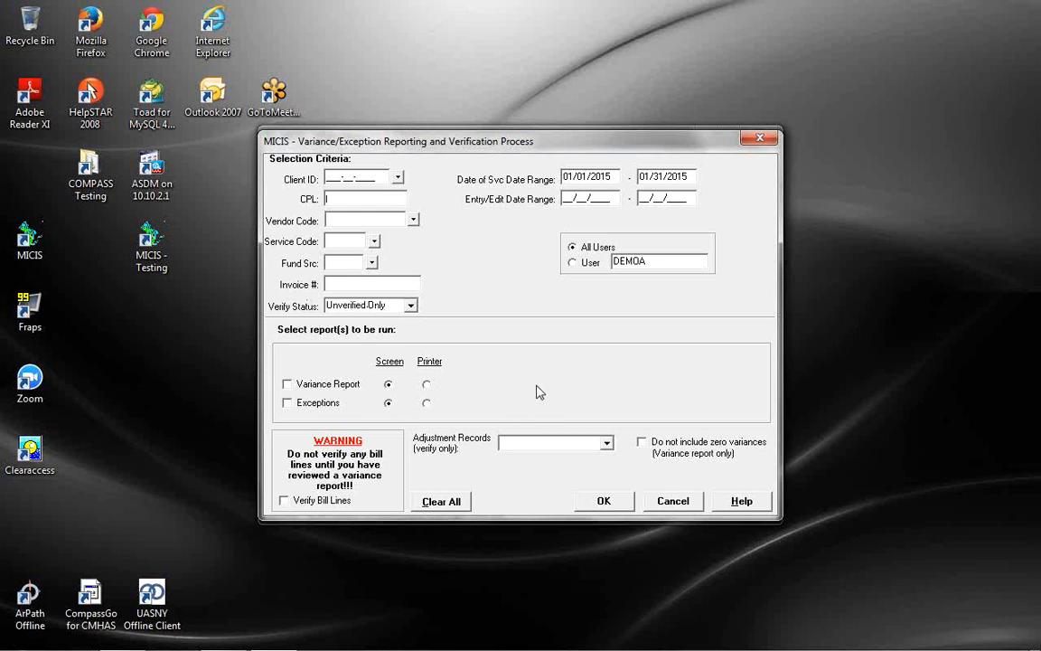
Check both the Exceptions and Variance Report options for on-screen output
{"action": "left_click", "coordinate": [290, 406]}
{"action": "left_click", "coordinate": [335, 387]}
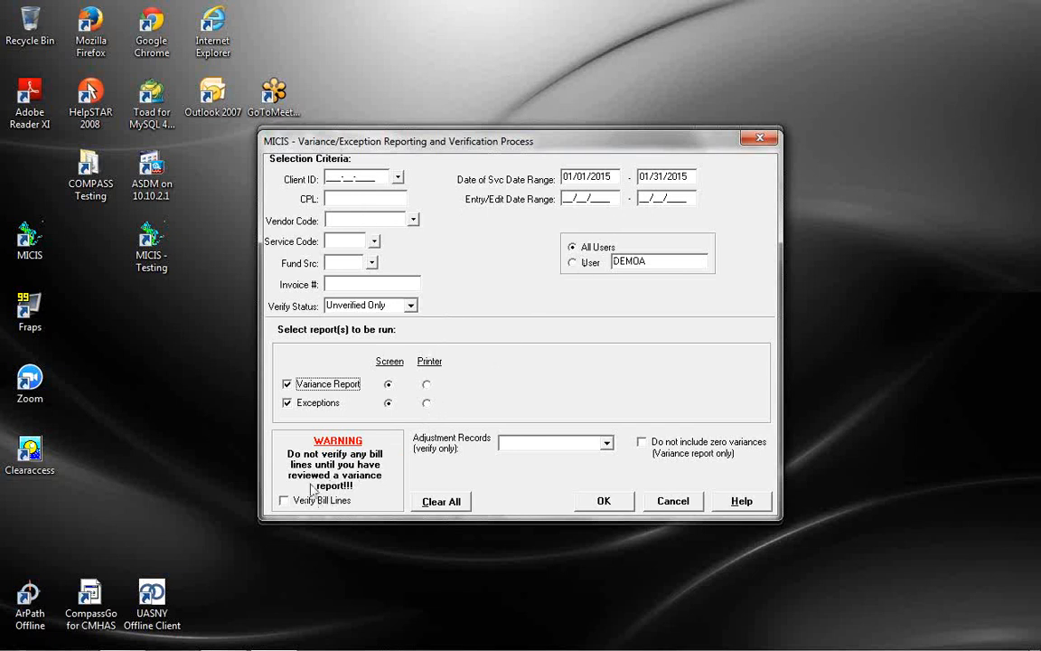
Check Verify Bill Lines and leave the Adjustment Records filter empty
{"action": "left_click", "coordinate": [286, 502]}
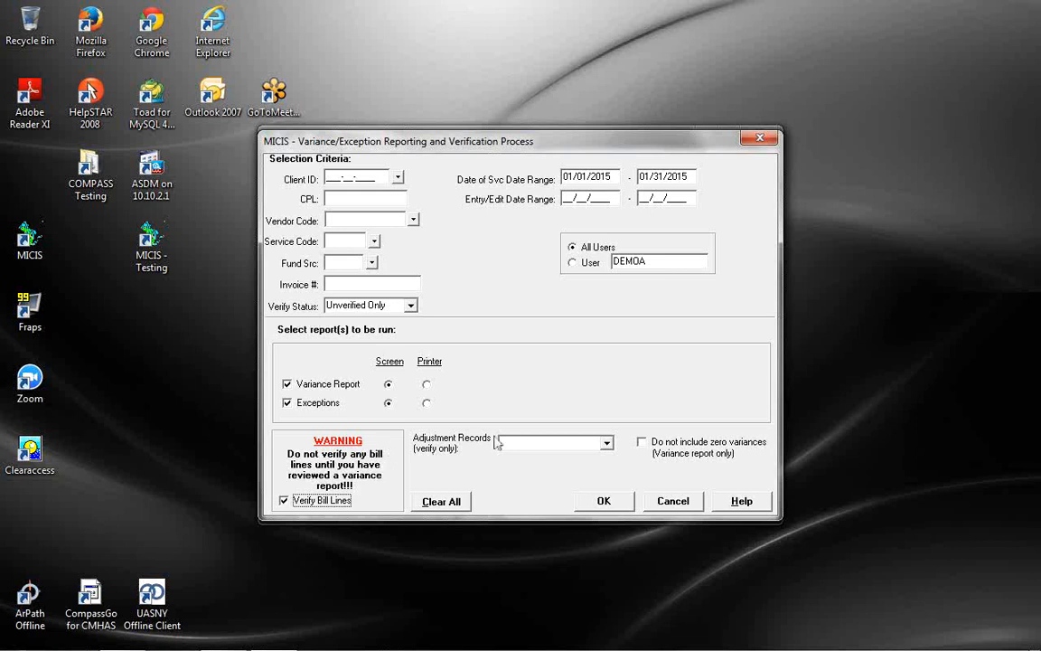
{"action": "left_click", "coordinate": [607, 444]}
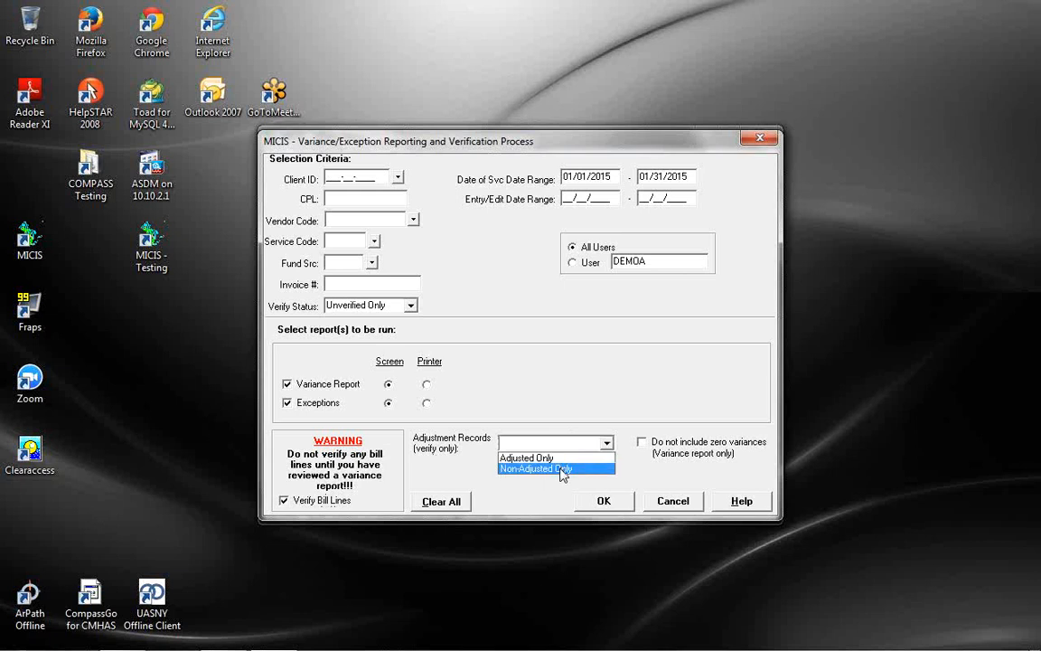
{"action": "left_click", "coordinate": [572, 420]}
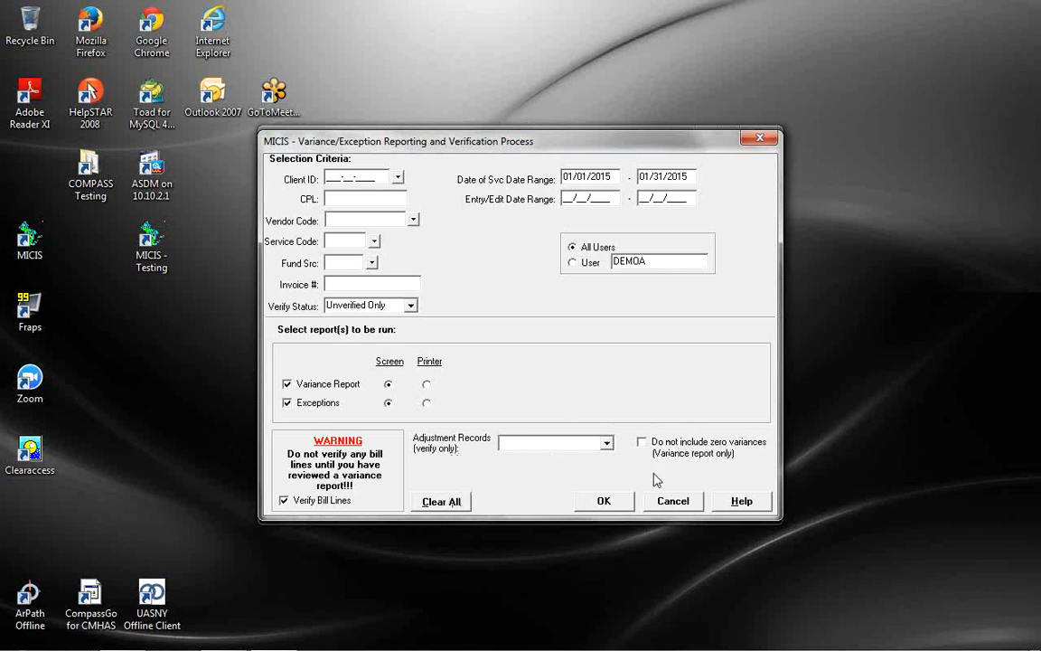
Run the bill line verification, acknowledge its completion message, and bring up the Variance Report
{"action": "left_click", "coordinate": [604, 501]}
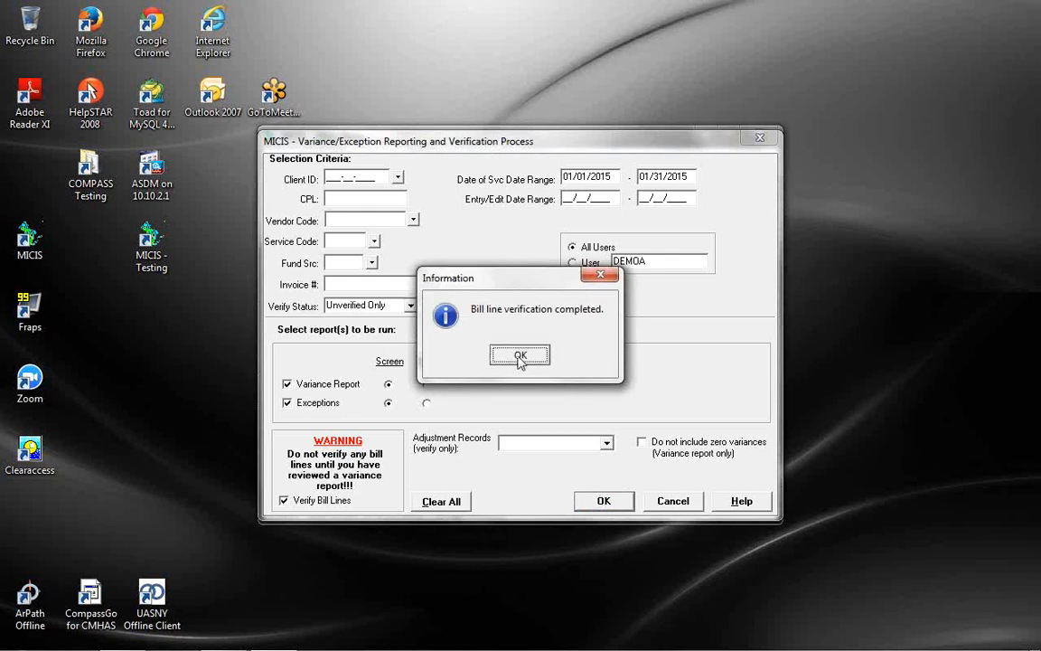
{"action": "left_click", "coordinate": [520, 357]}
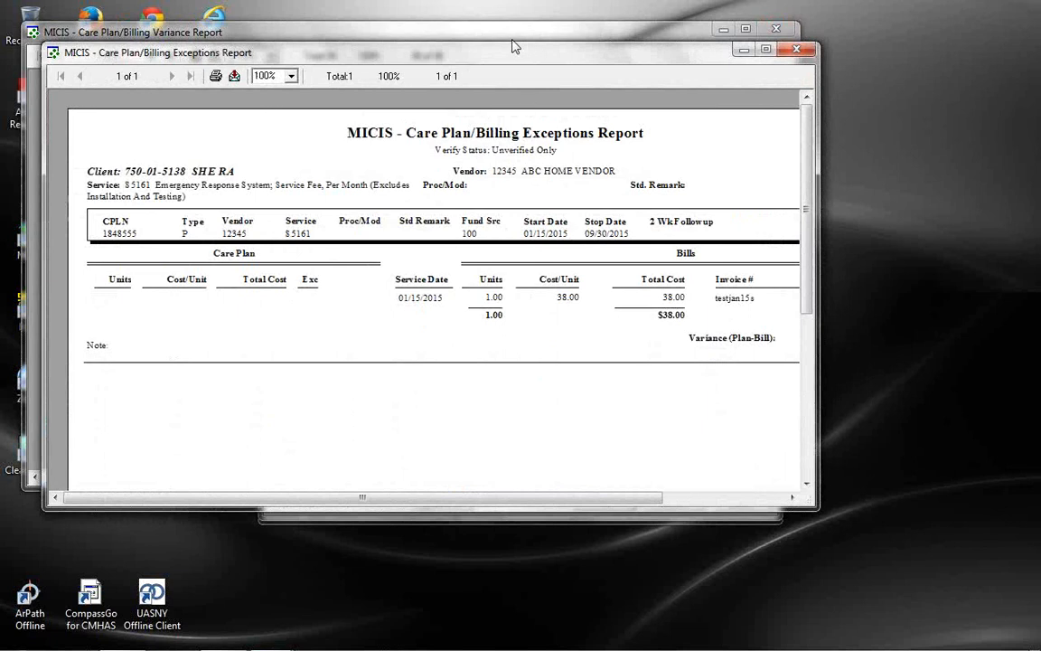
{"action": "left_click", "coordinate": [510, 34]}
Maximize the Care Plan/Billing Variance Report window
{"action": "left_click", "coordinate": [743, 29]}
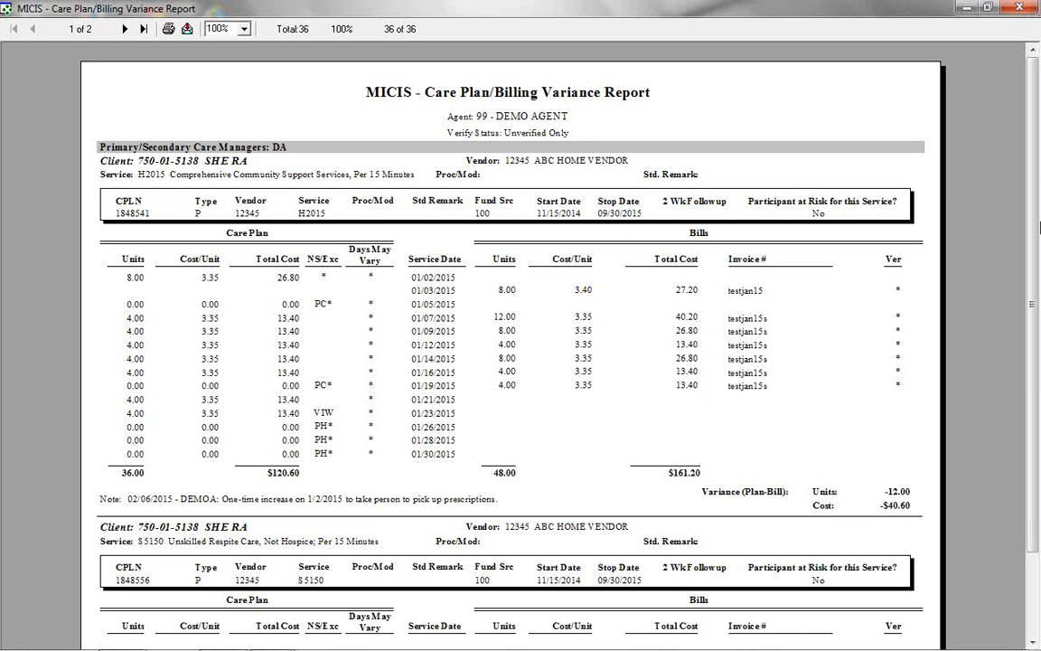
{"action": "scroll", "coordinate": [995, 355], "scroll_direction": "down", "scroll_amount": 2}
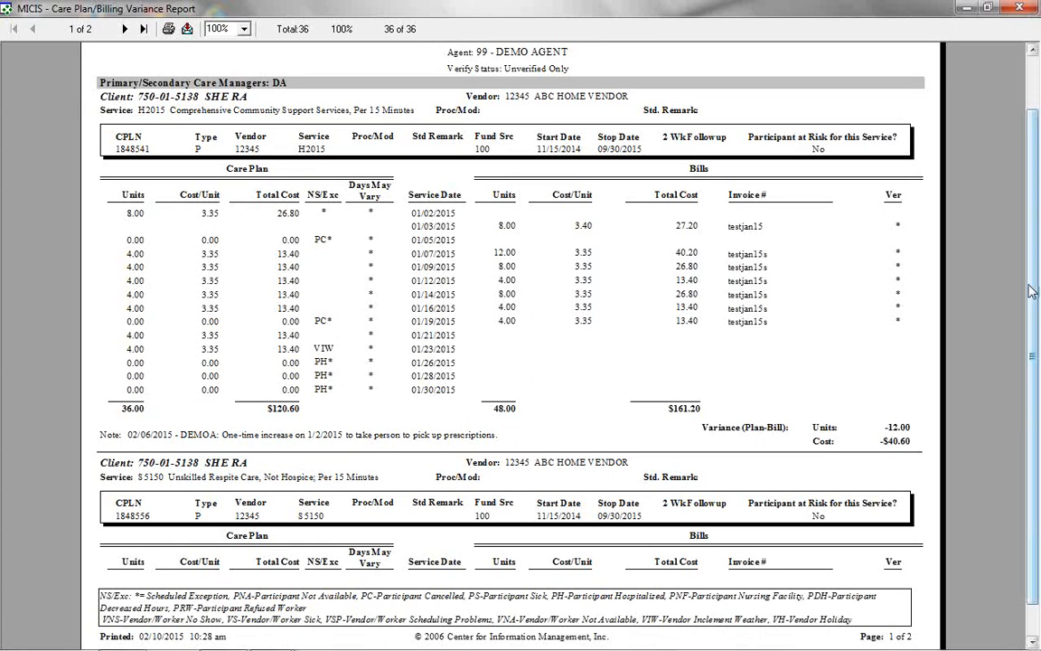
{"action": "scroll", "coordinate": [922, 262], "scroll_direction": "up", "scroll_amount": 1}
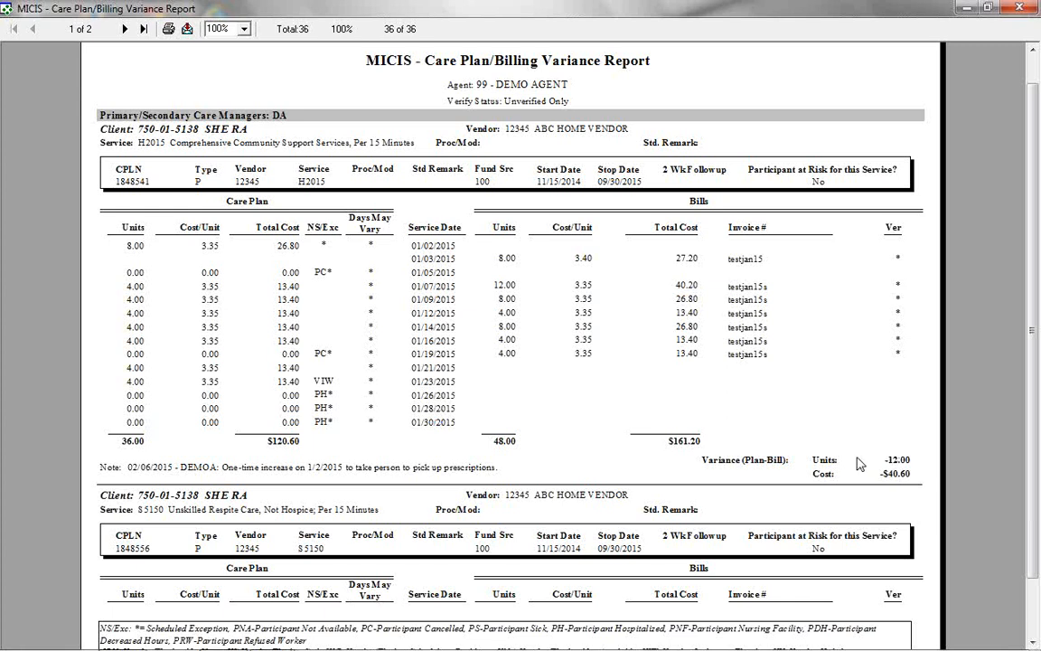
{"action": "left_click_drag", "start_coordinate": [1035, 371], "coordinate": [1038, 443]}
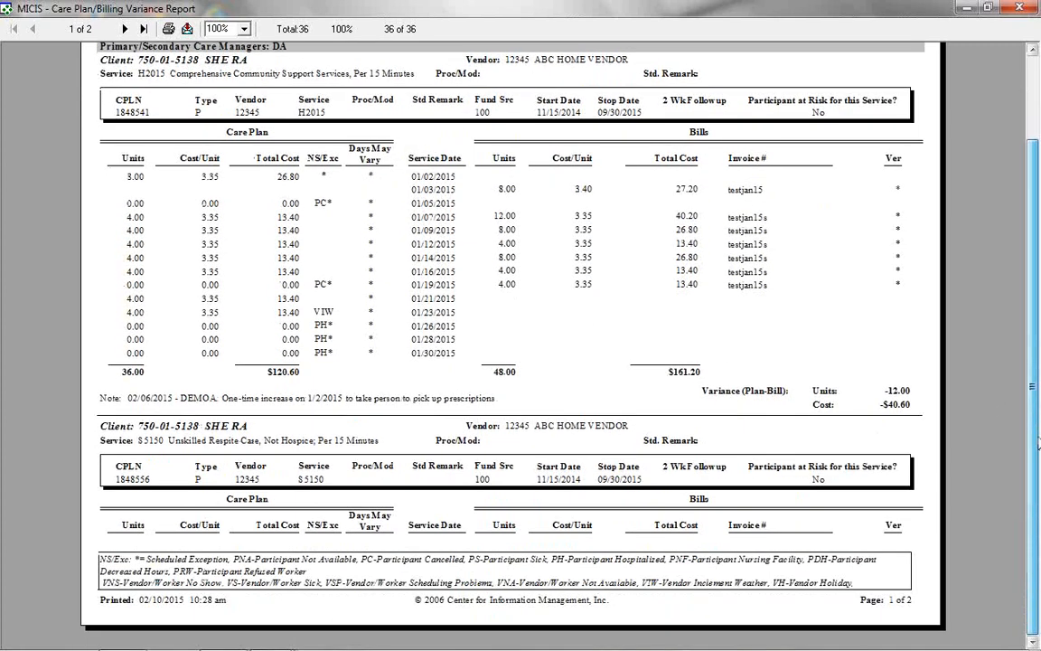
Page back and forth through the Variance Report, ending on page 2 with the S5150 details
{"action": "left_click", "coordinate": [126, 29]}
{"action": "scroll", "coordinate": [1031, 275], "scroll_direction": "up", "scroll_amount": 2}
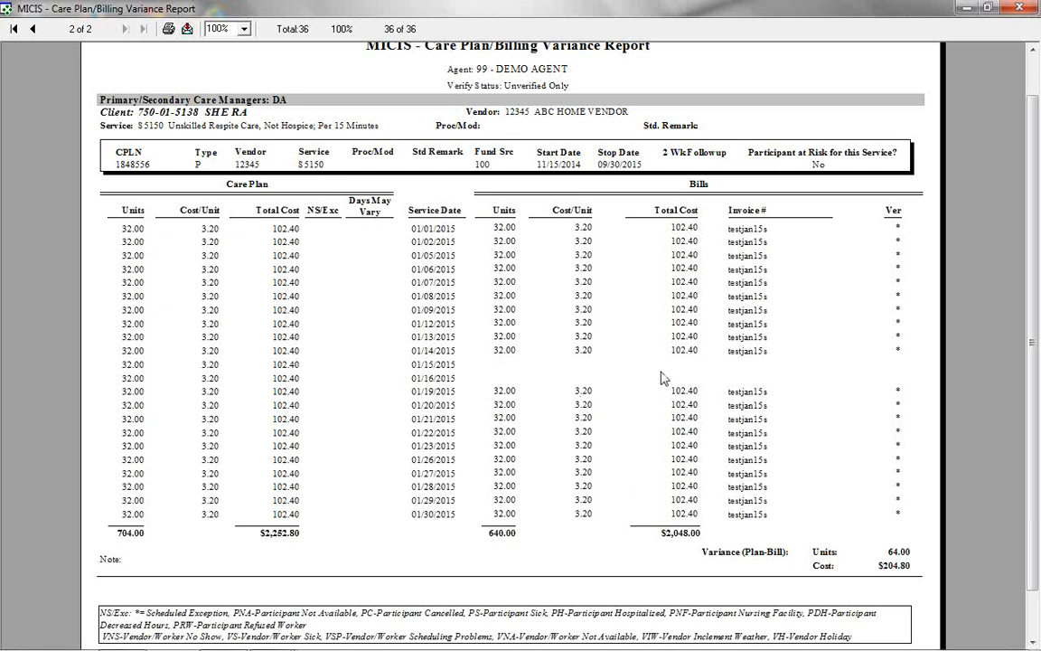
{"action": "left_click_drag", "start_coordinate": [1032, 359], "coordinate": [1006, 244]}
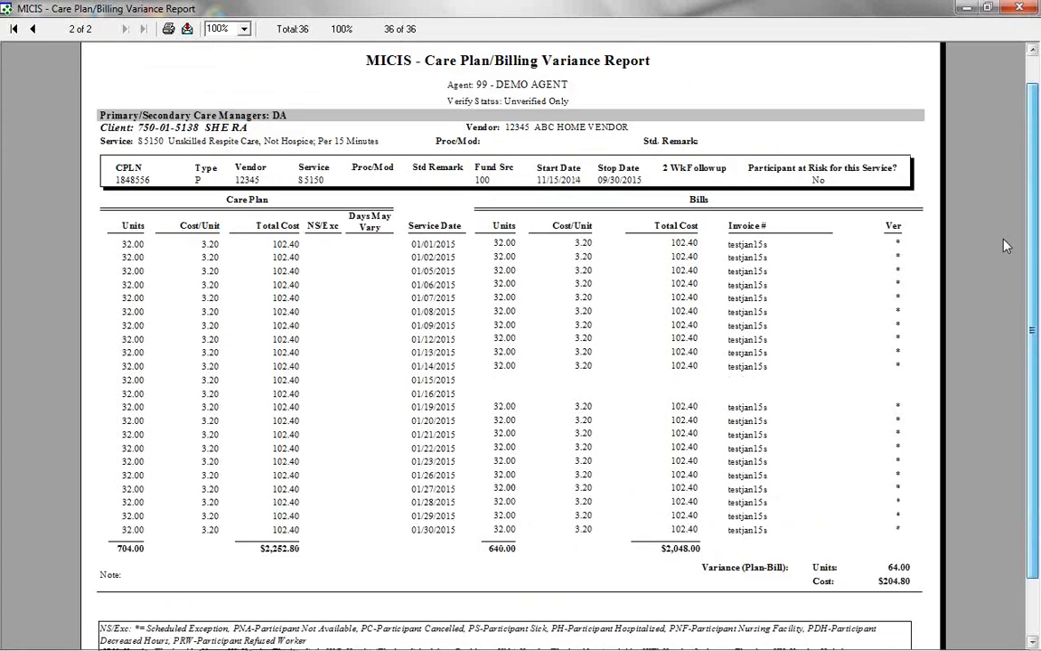
{"action": "left_click", "coordinate": [32, 28]}
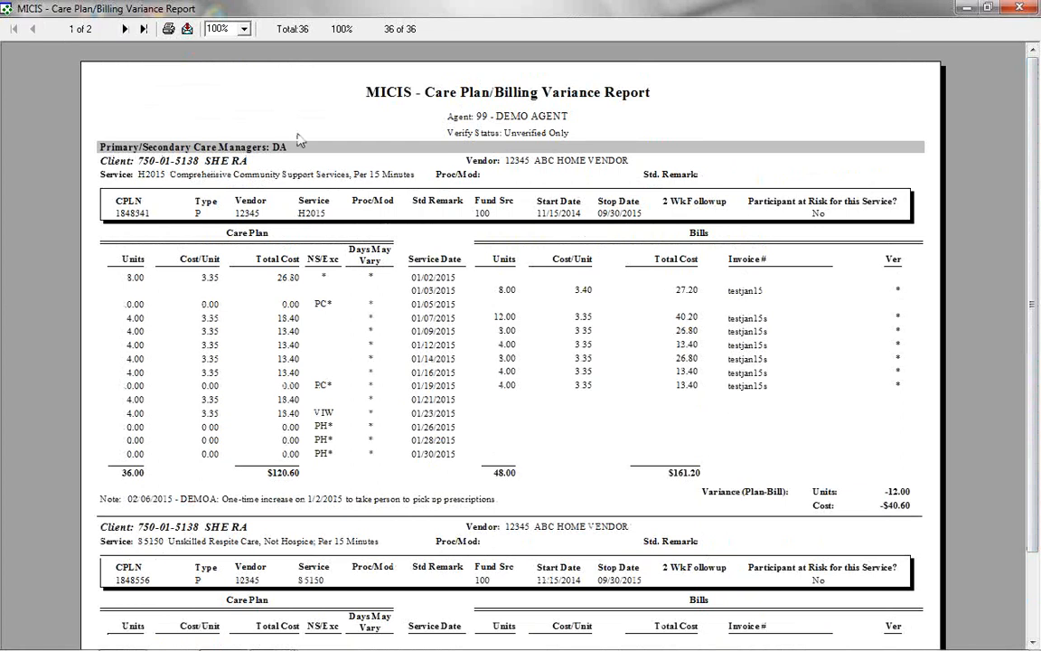
{"action": "left_click_drag", "start_coordinate": [1032, 308], "coordinate": [1038, 387]}
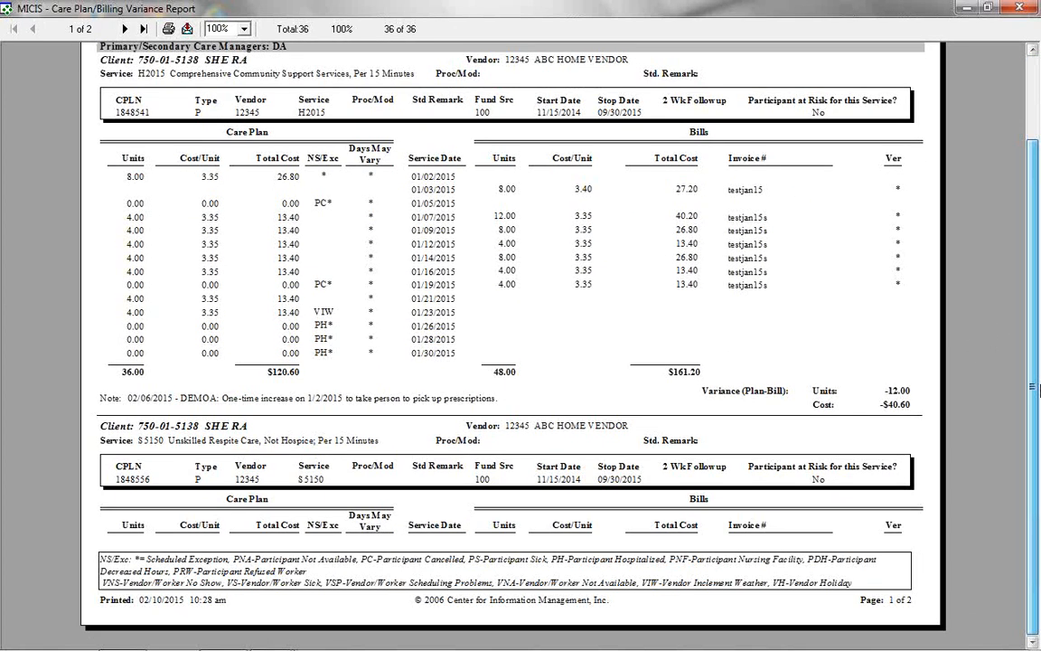
{"action": "scroll", "coordinate": [1035, 386], "scroll_direction": "up", "scroll_amount": 3}
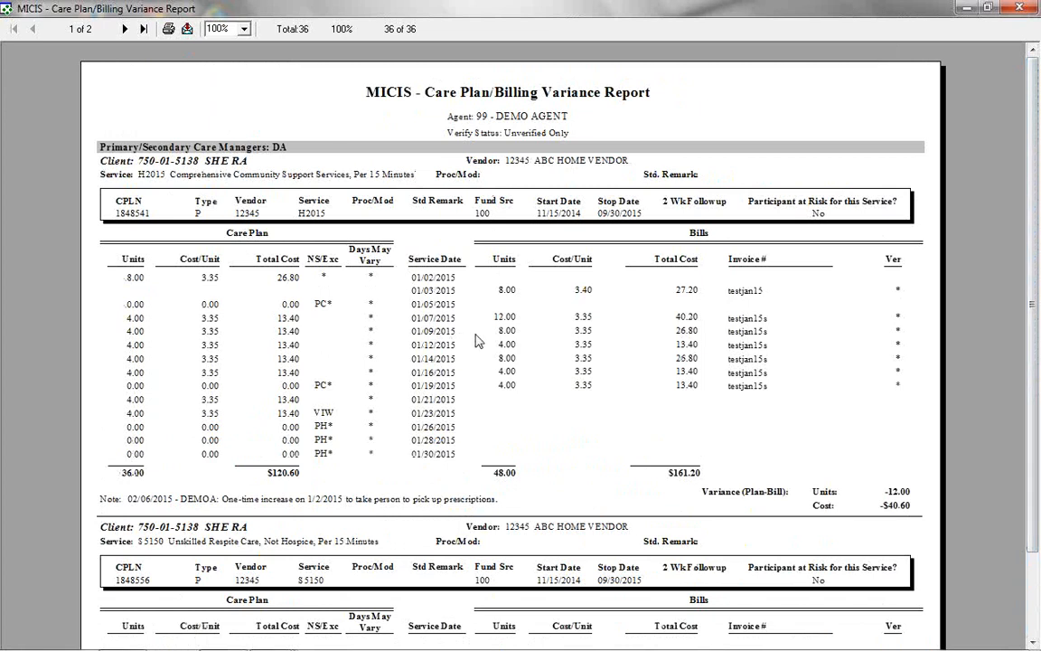
{"action": "left_click", "coordinate": [125, 29]}
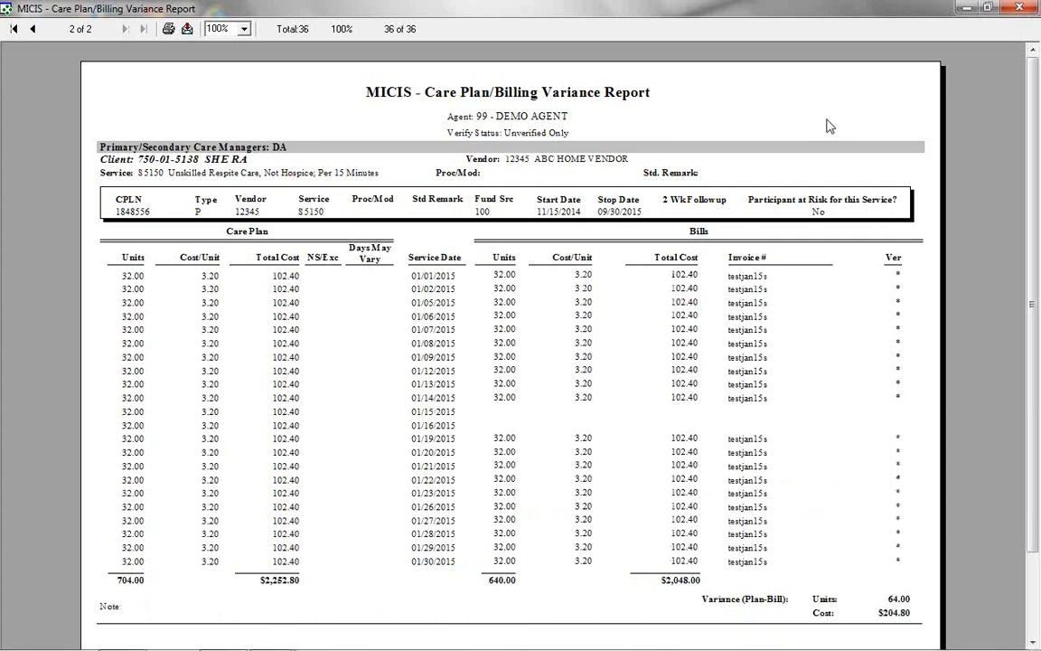
Minimize the Variance Report, view the S5161 Exceptions Report full-screen, then close it
{"action": "left_click", "coordinate": [968, 9]}
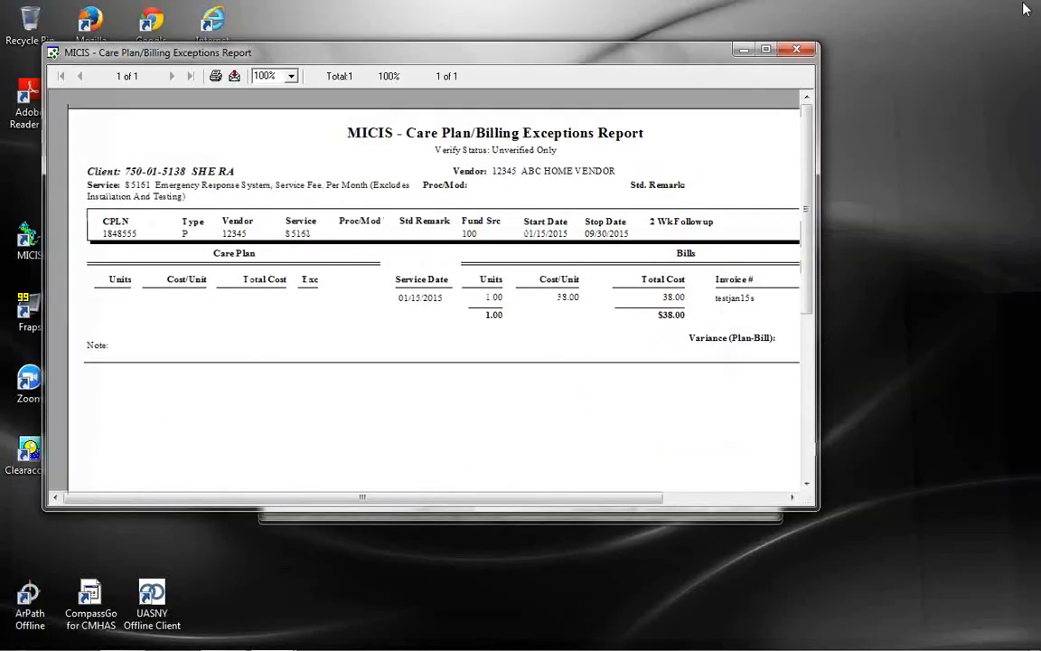
{"action": "left_click", "coordinate": [766, 50]}
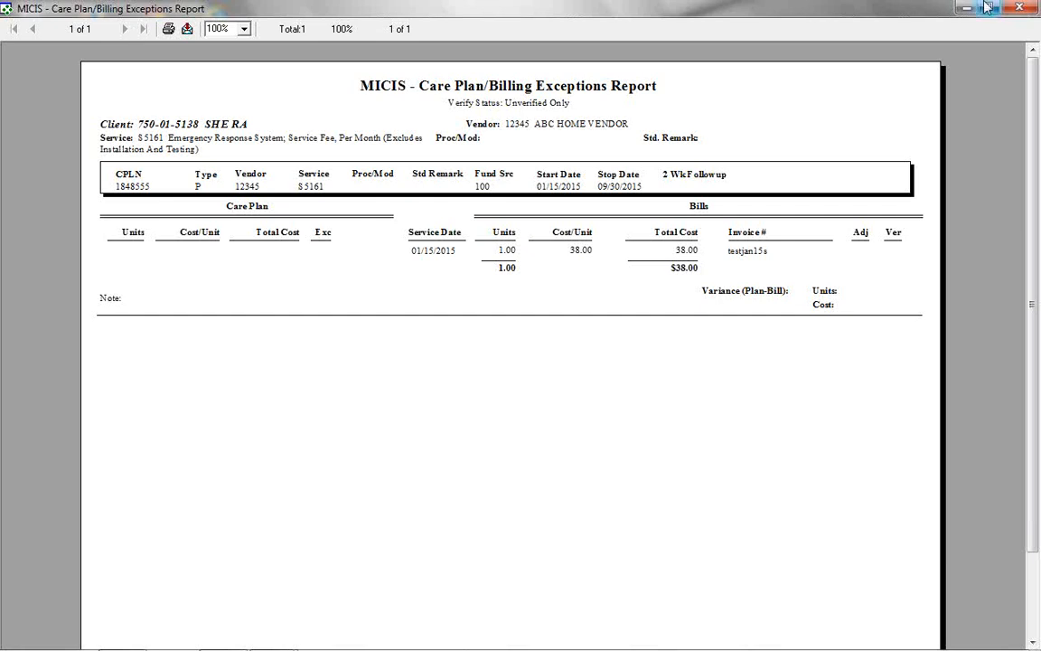
{"action": "double_click", "coordinate": [890, 8]}
{"action": "left_click", "coordinate": [804, 51]}
{"action": "left_click", "coordinate": [673, 504]}
Search for the other client by last name and open their care plans
{"action": "left_click", "coordinate": [327, 156]}
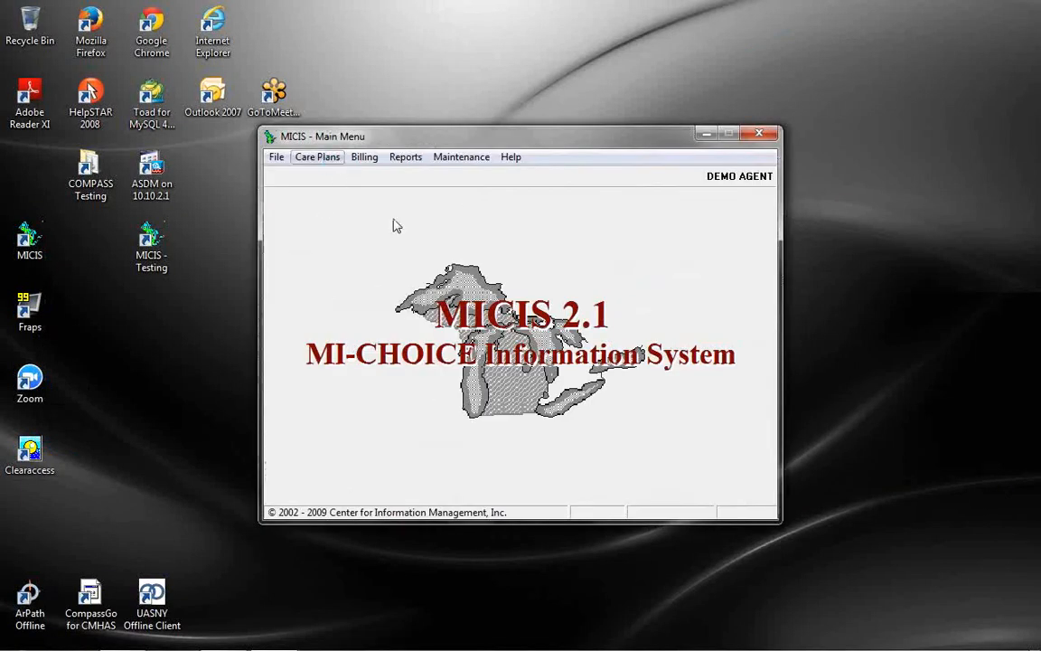
{"action": "left_click", "coordinate": [410, 233]}
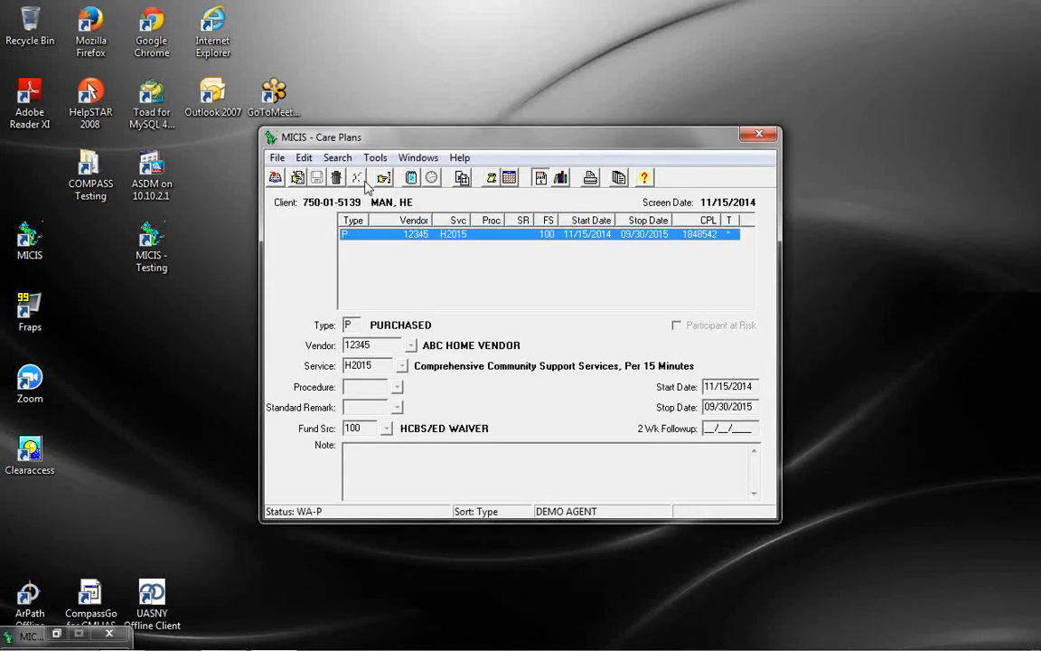
{"action": "left_click", "coordinate": [381, 177]}
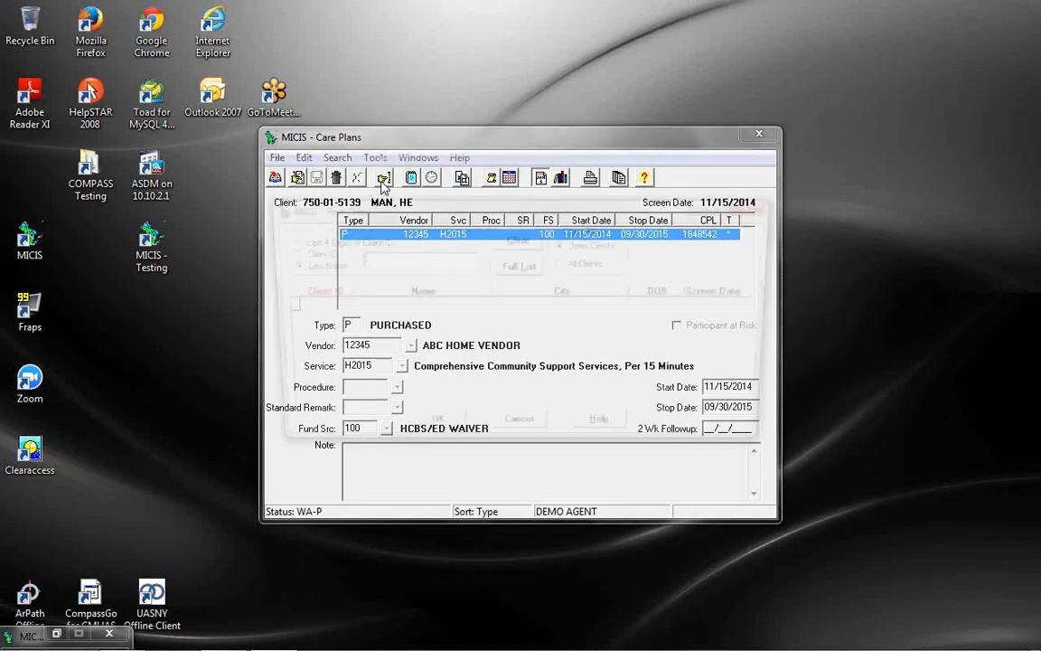
{"action": "type", "text": "RA"}
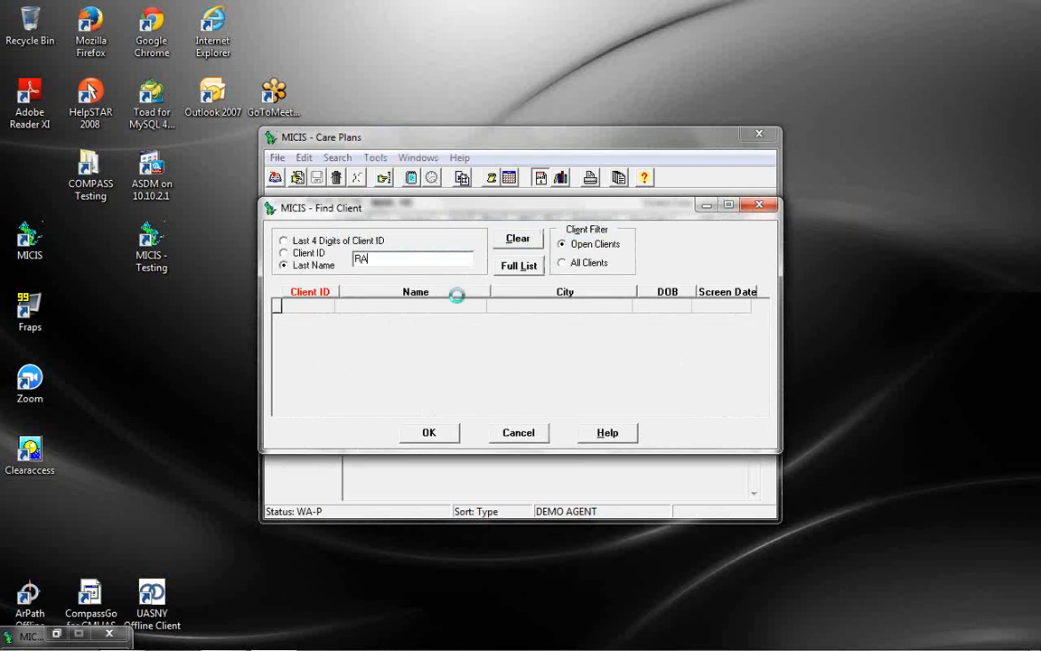
{"action": "double_click", "coordinate": [444, 308]}
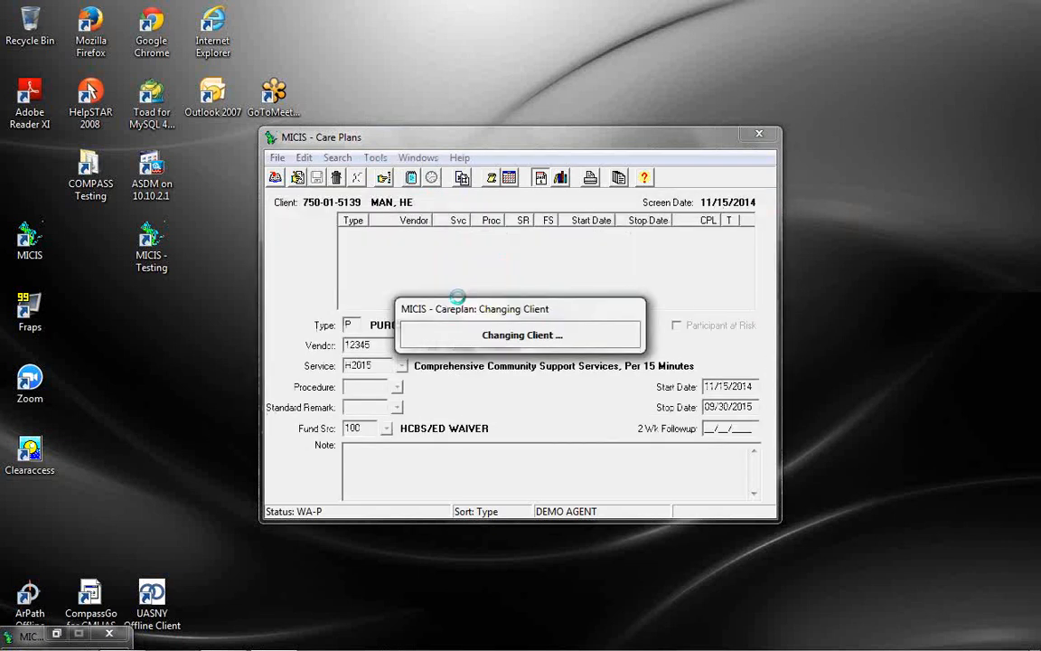
Change the S5161 monthly template's start date from 01/15/2015 to 02/01/2015 and save it
{"action": "left_click", "coordinate": [492, 178]}
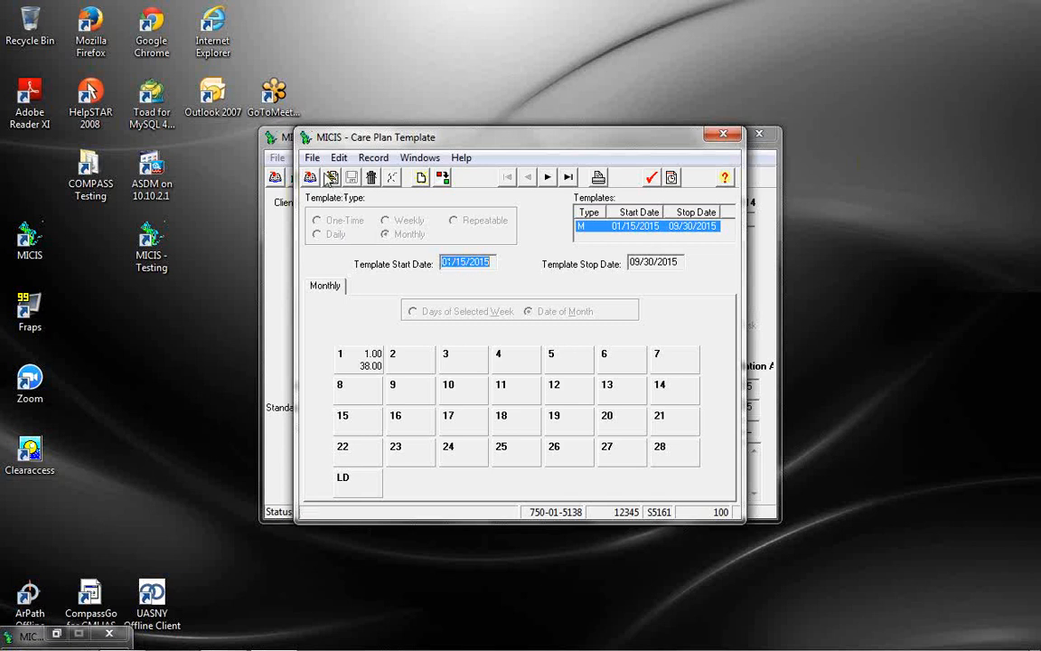
{"action": "left_click", "coordinate": [332, 178]}
{"action": "left_click", "coordinate": [450, 263]}
{"action": "type", "text": "0201"}
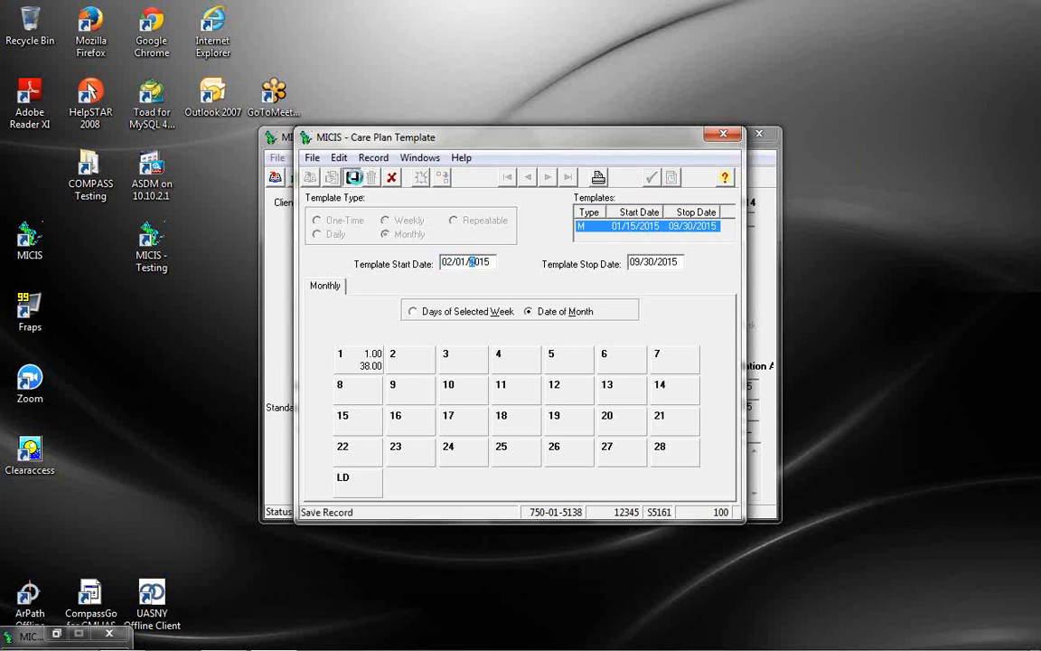
{"action": "left_click", "coordinate": [353, 177]}
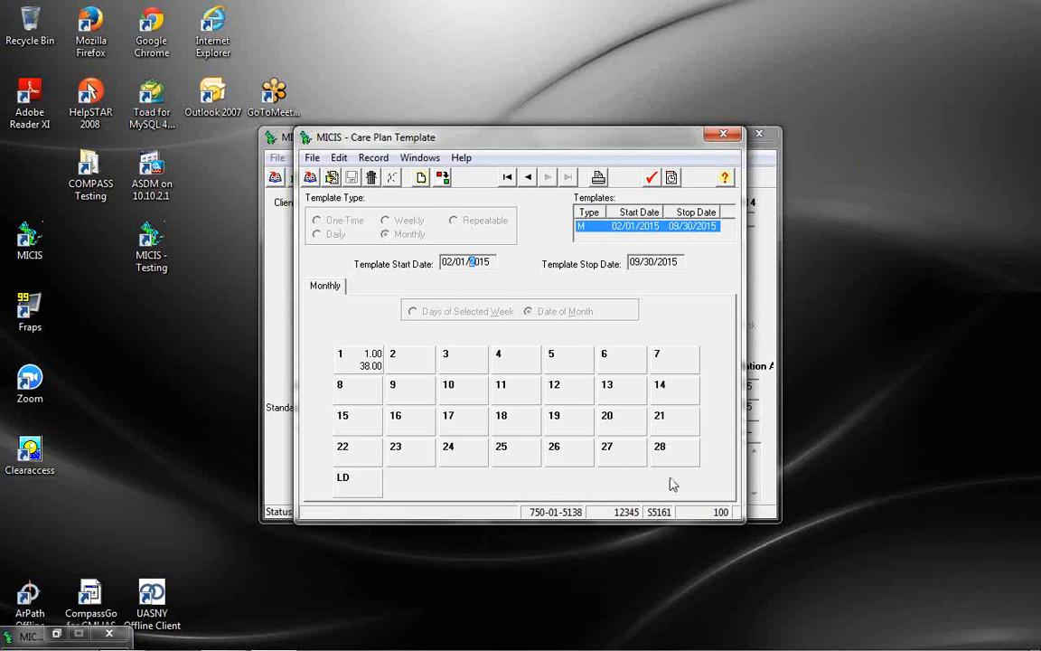
{"action": "mouse_move", "coordinate": [874, 648]}
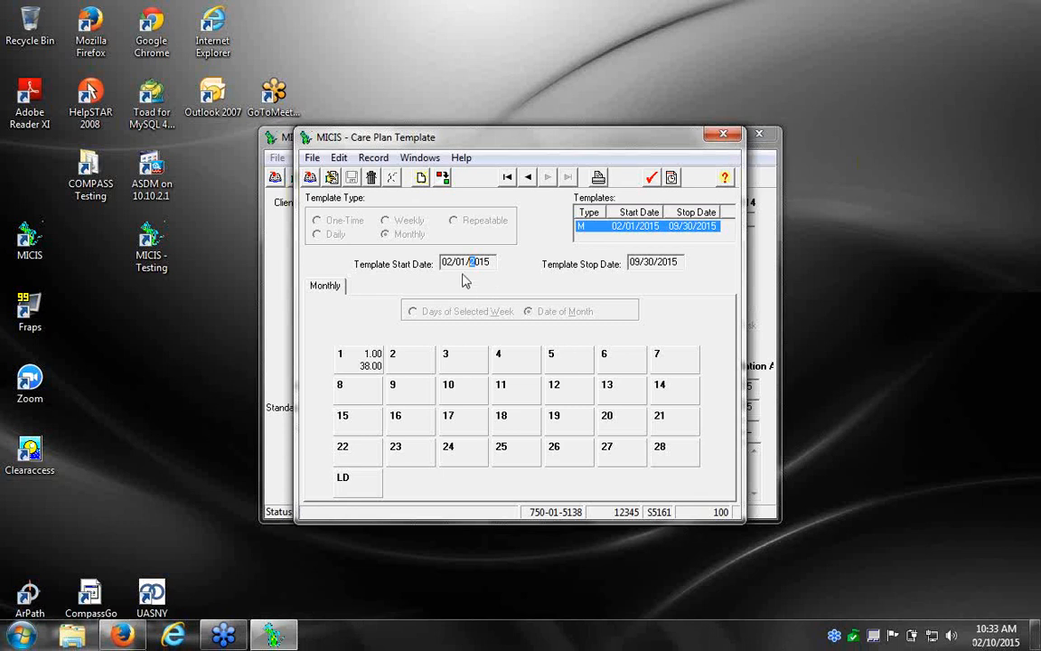
Add a one-time template with Date Provided 01/15/2015 and save it
{"action": "left_click", "coordinate": [311, 179]}
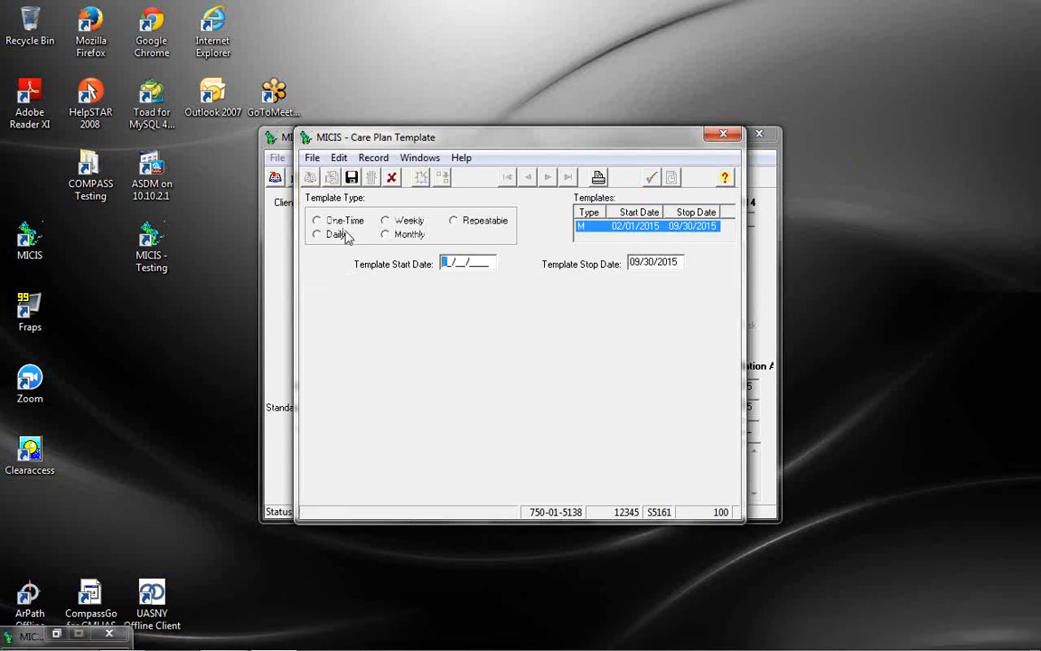
{"action": "left_click", "coordinate": [316, 220]}
{"action": "type", "text": "01/15/2015"}
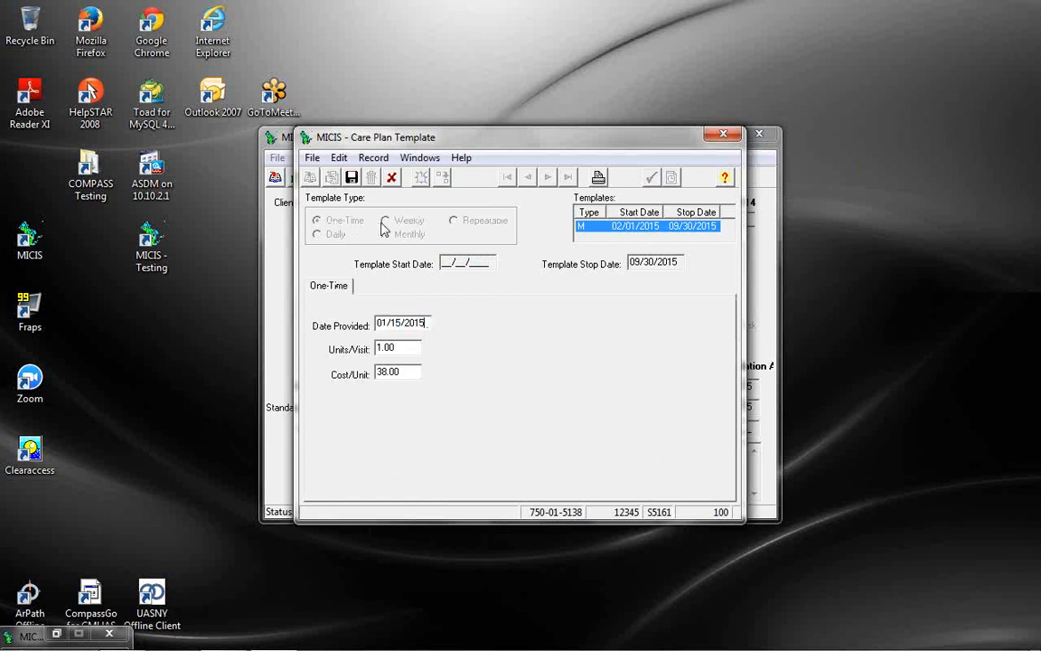
{"action": "left_click", "coordinate": [352, 177]}
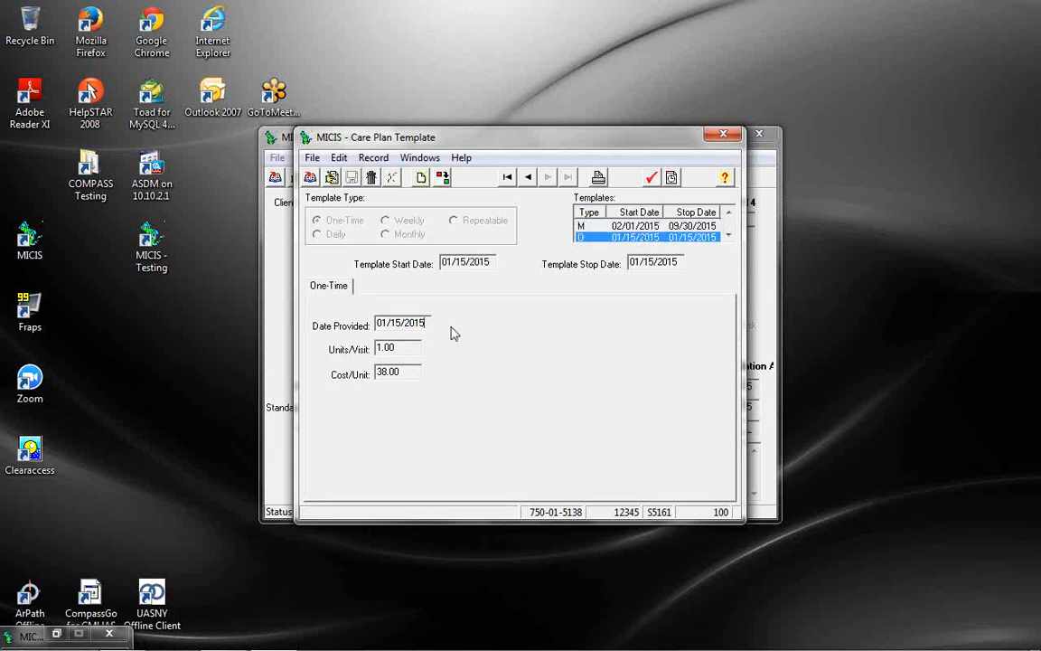
Review the monthly and one-time templates in the Templates list, ending on the monthly one
{"action": "left_click", "coordinate": [627, 227]}
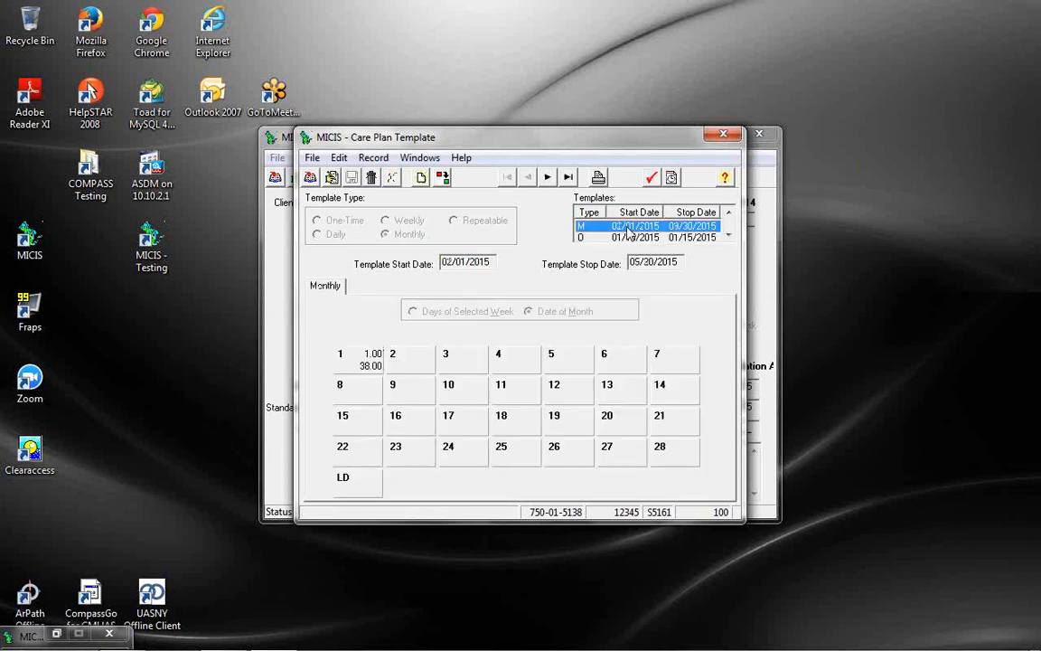
{"action": "left_click", "coordinate": [630, 237]}
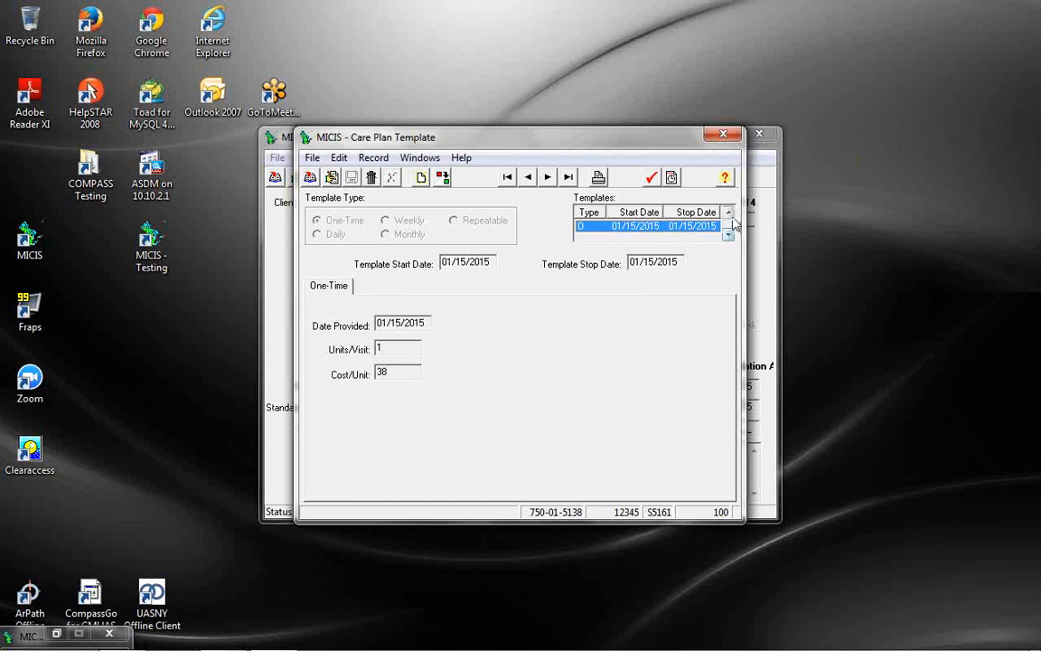
{"action": "left_click", "coordinate": [728, 212]}
{"action": "left_click", "coordinate": [638, 226]}
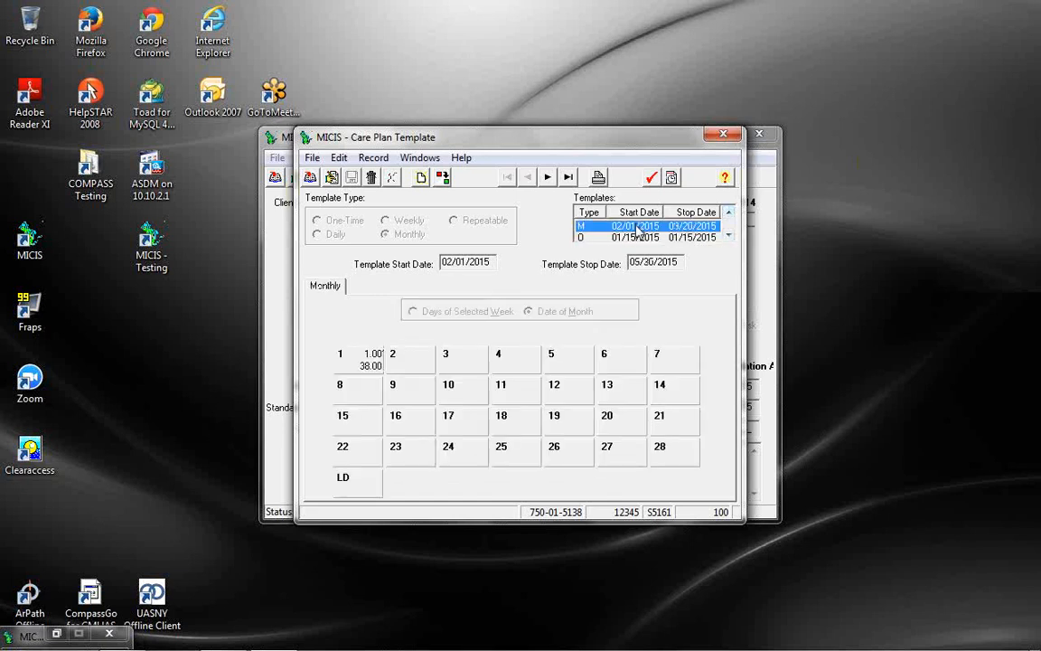
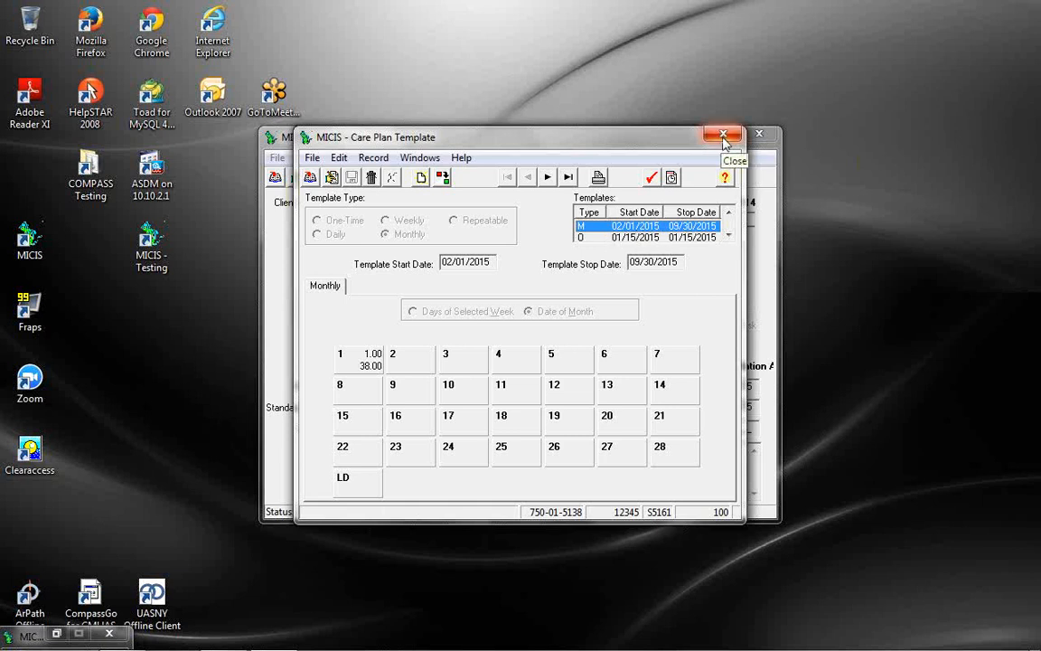
Close the care plan template and view January 2015 in the care plan calendar
{"action": "left_click", "coordinate": [723, 136]}
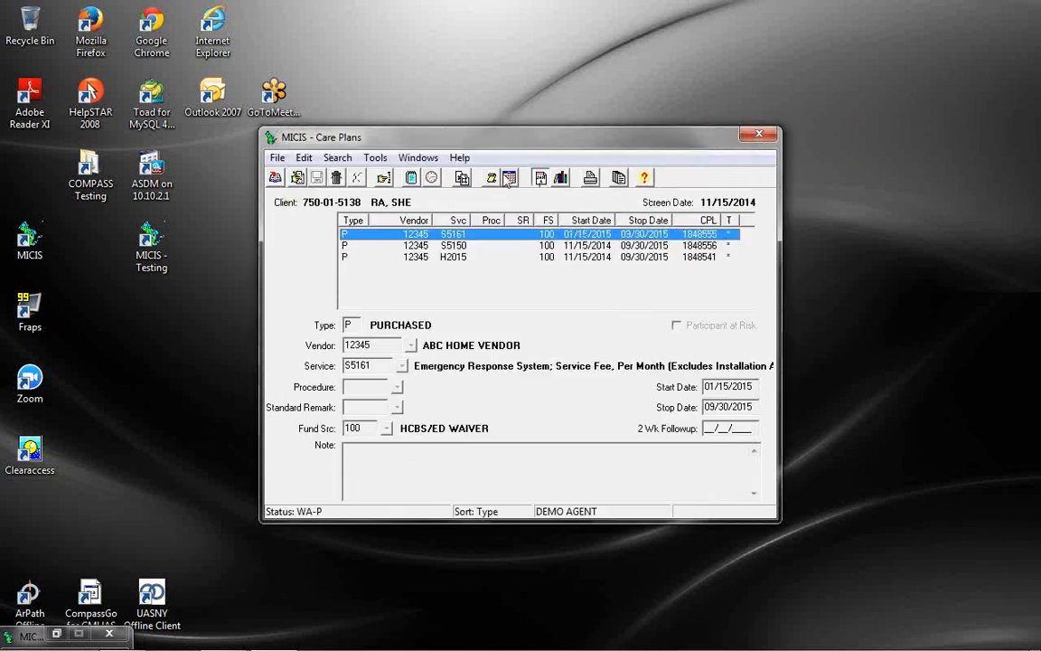
{"action": "left_click", "coordinate": [510, 178]}
{"action": "left_click", "coordinate": [409, 221]}
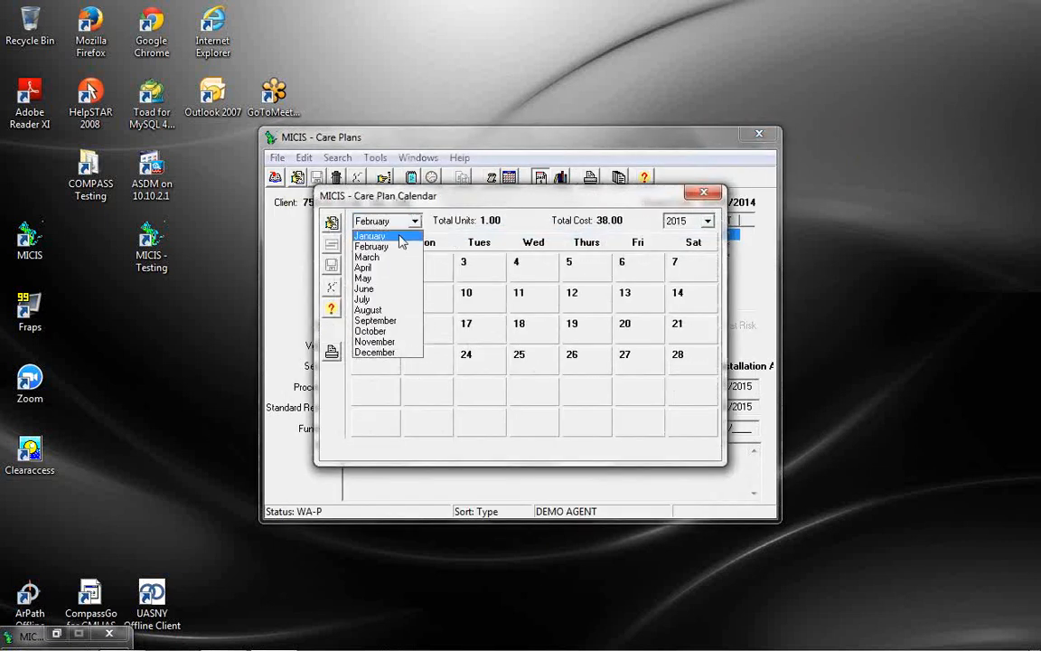
{"action": "left_click", "coordinate": [399, 234]}
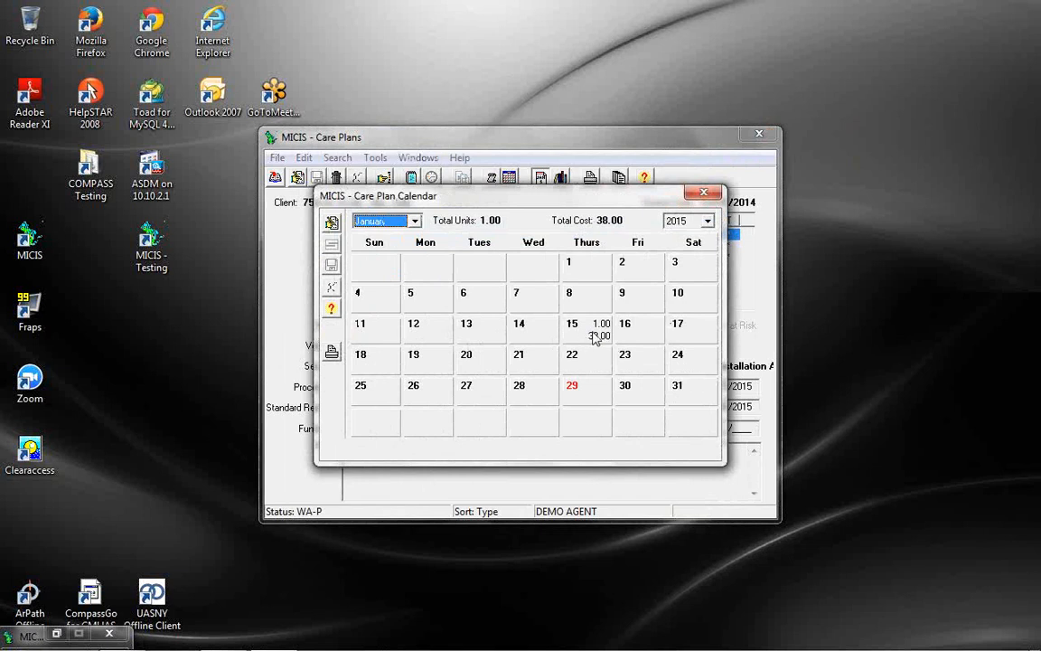
{"action": "left_click", "coordinate": [701, 192]}
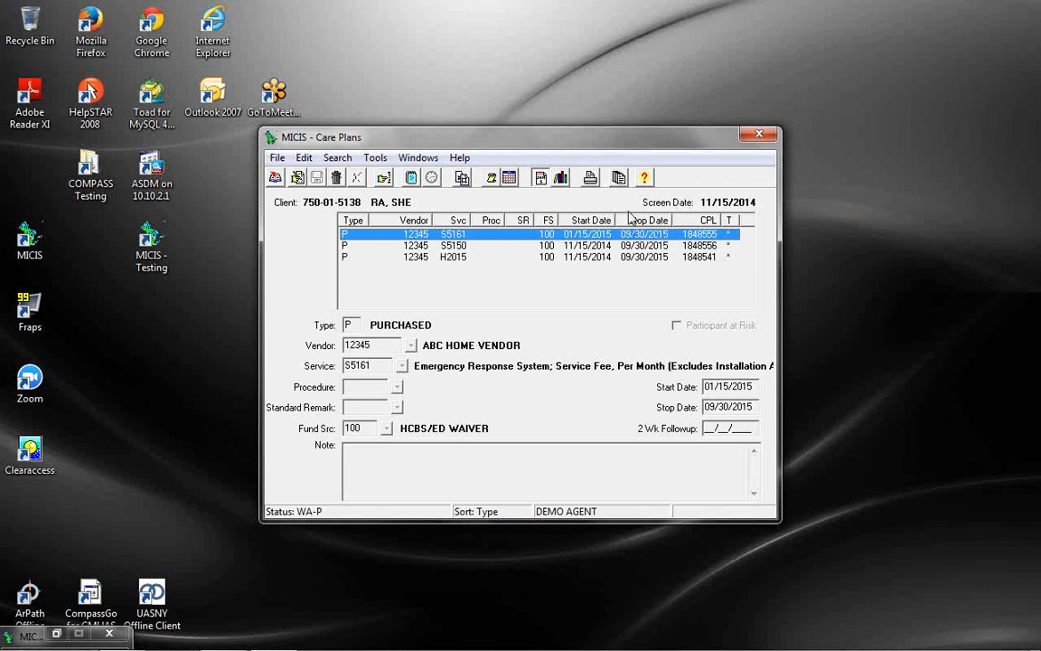
Run bill line verification for all users with the Exceptions report from Billing > Variance/Verification
{"action": "left_click", "coordinate": [761, 137]}
{"action": "left_click", "coordinate": [371, 159]}
{"action": "left_click", "coordinate": [392, 212]}
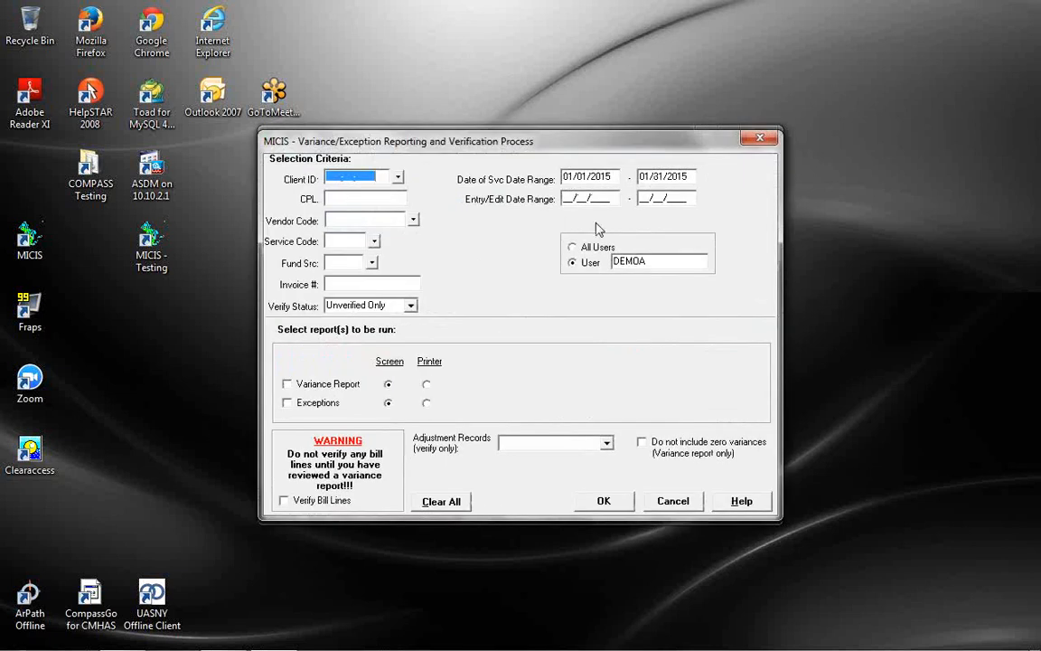
{"action": "left_click", "coordinate": [589, 250]}
{"action": "left_click", "coordinate": [317, 402]}
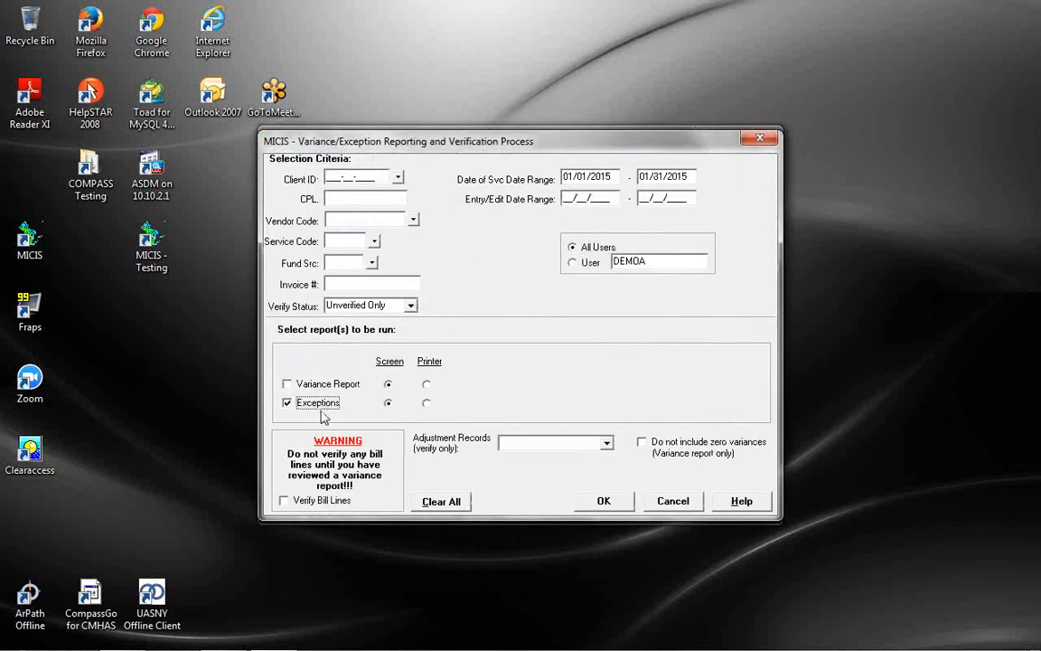
{"action": "left_click", "coordinate": [326, 501]}
{"action": "left_click", "coordinate": [591, 506]}
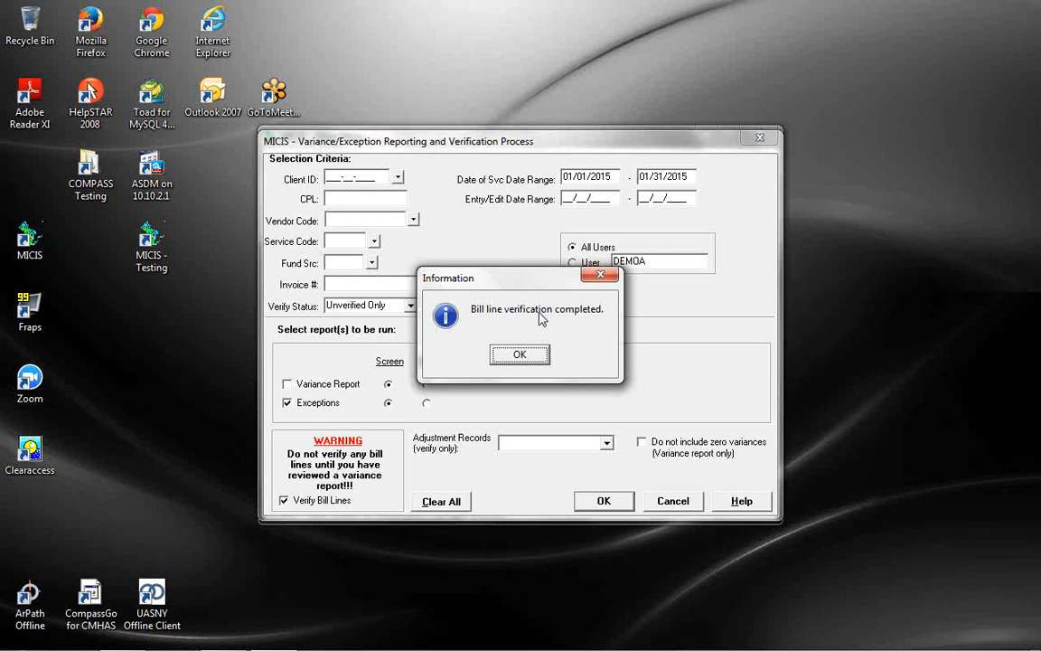
Acknowledge verification, close the empty exceptions report, and untick the Exceptions option
{"action": "left_click", "coordinate": [520, 355]}
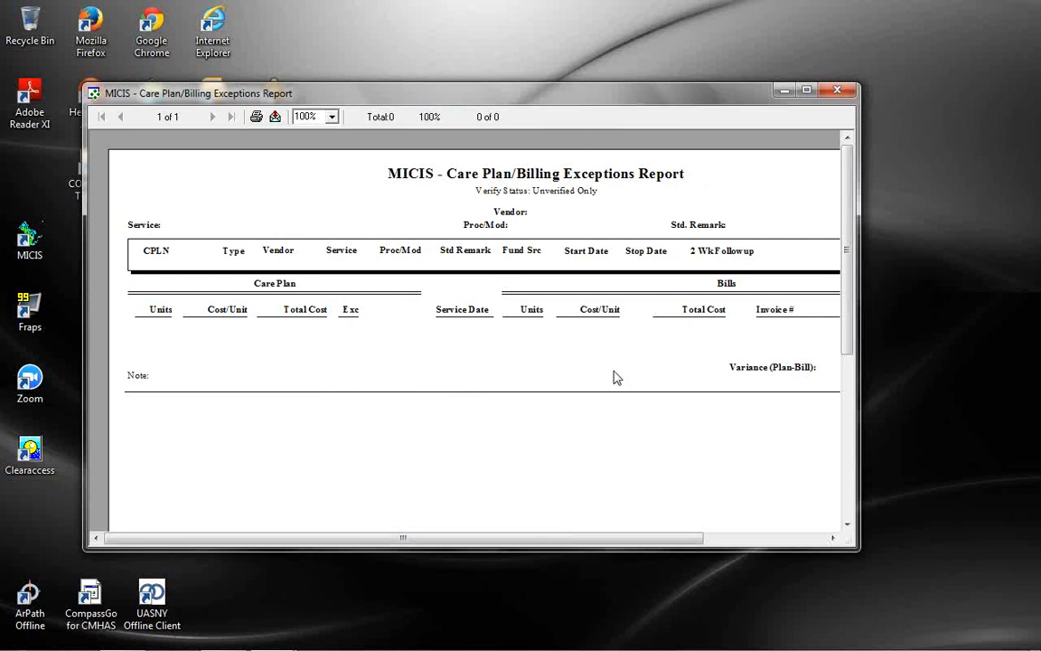
{"action": "left_click", "coordinate": [832, 92]}
{"action": "left_click", "coordinate": [298, 402]}
Run the Variance Report and close the empty result
{"action": "left_click", "coordinate": [299, 383]}
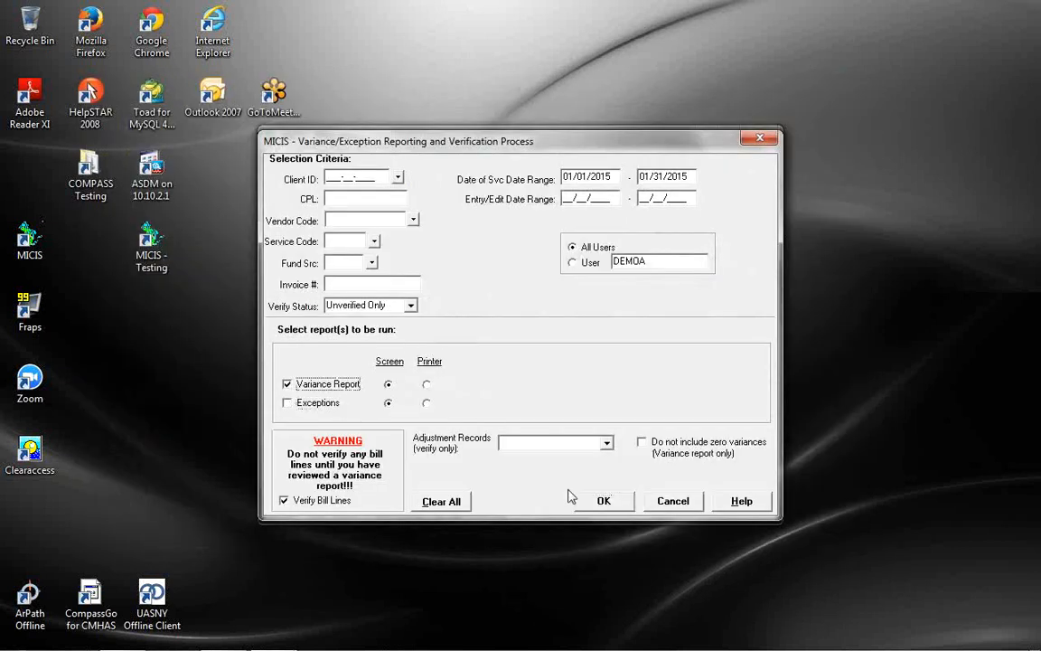
{"action": "left_click", "coordinate": [600, 500]}
{"action": "left_click", "coordinate": [525, 355]}
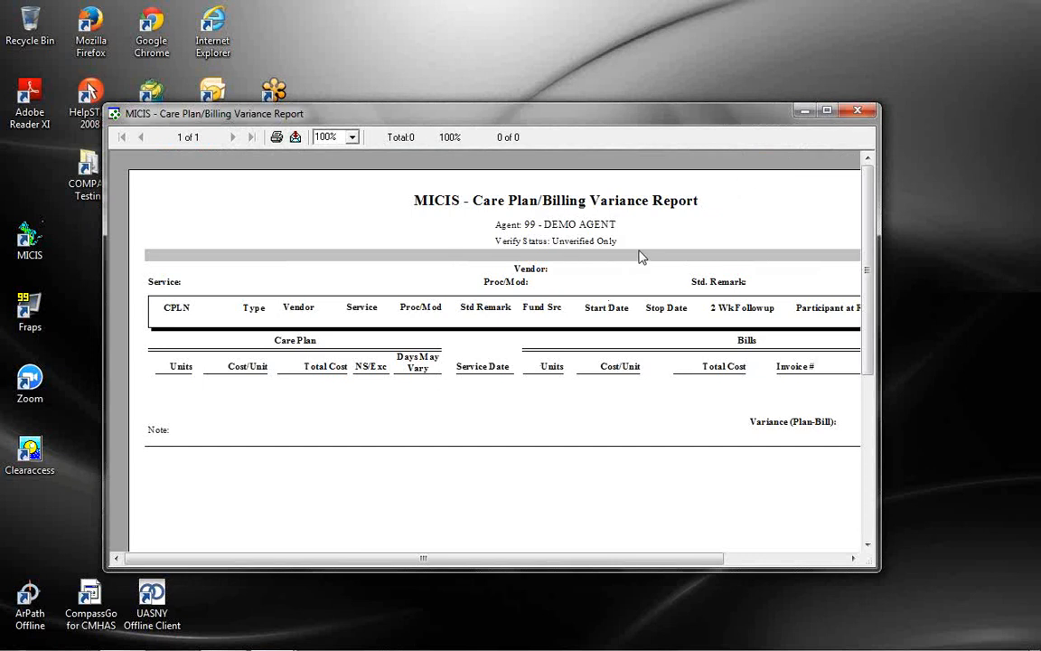
{"action": "left_click", "coordinate": [857, 109]}
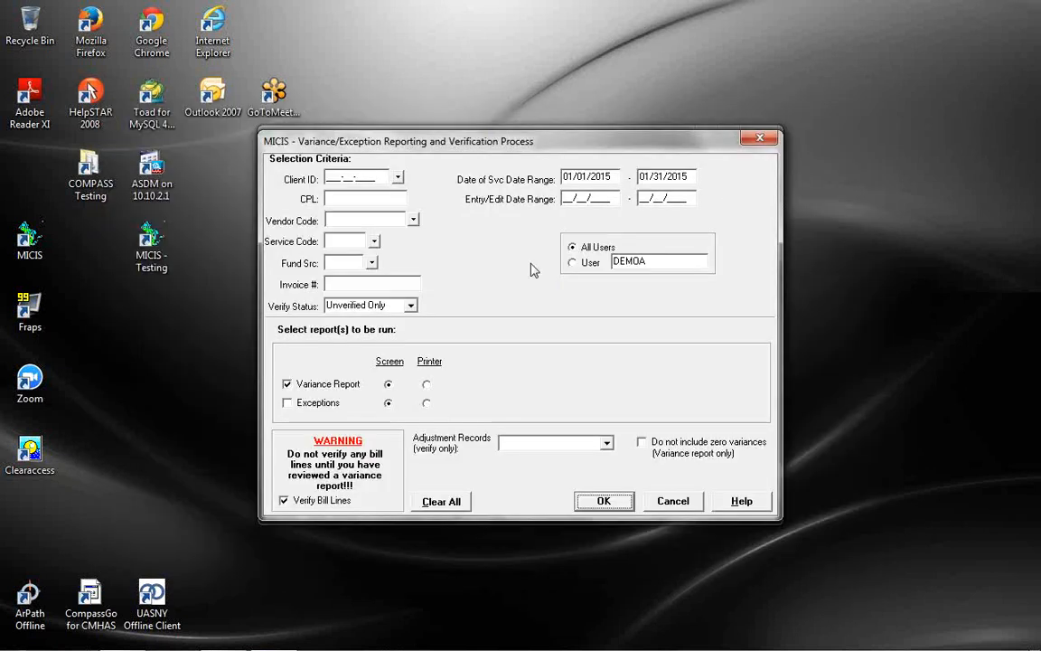
Set Verify Status to All and rerun the variance report
{"action": "left_click", "coordinate": [380, 306]}
{"action": "left_click", "coordinate": [353, 344]}
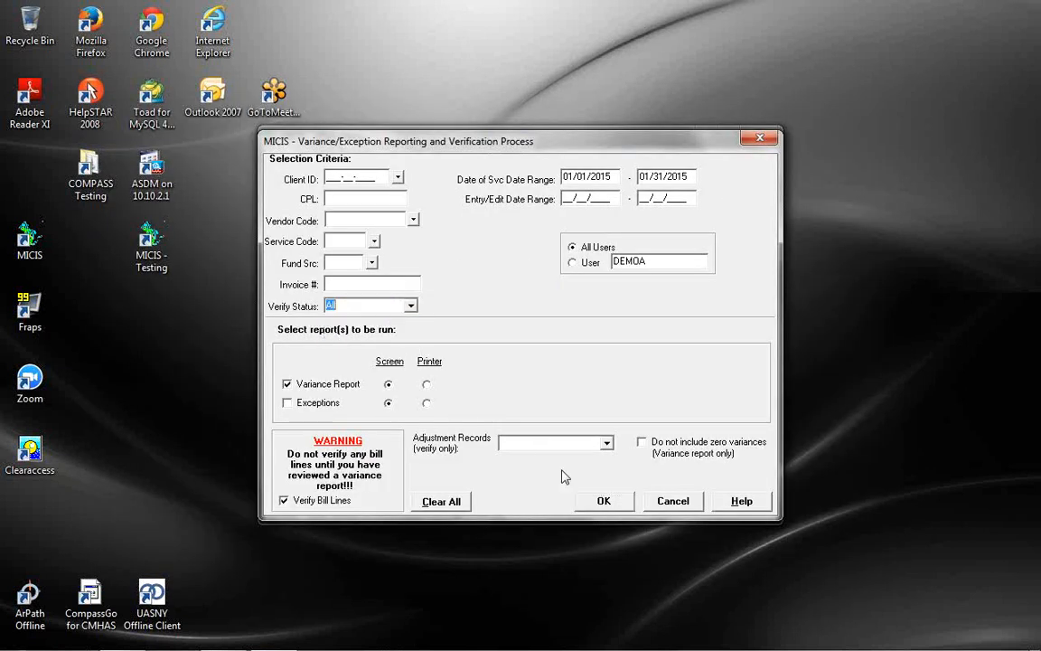
{"action": "left_click", "coordinate": [607, 499]}
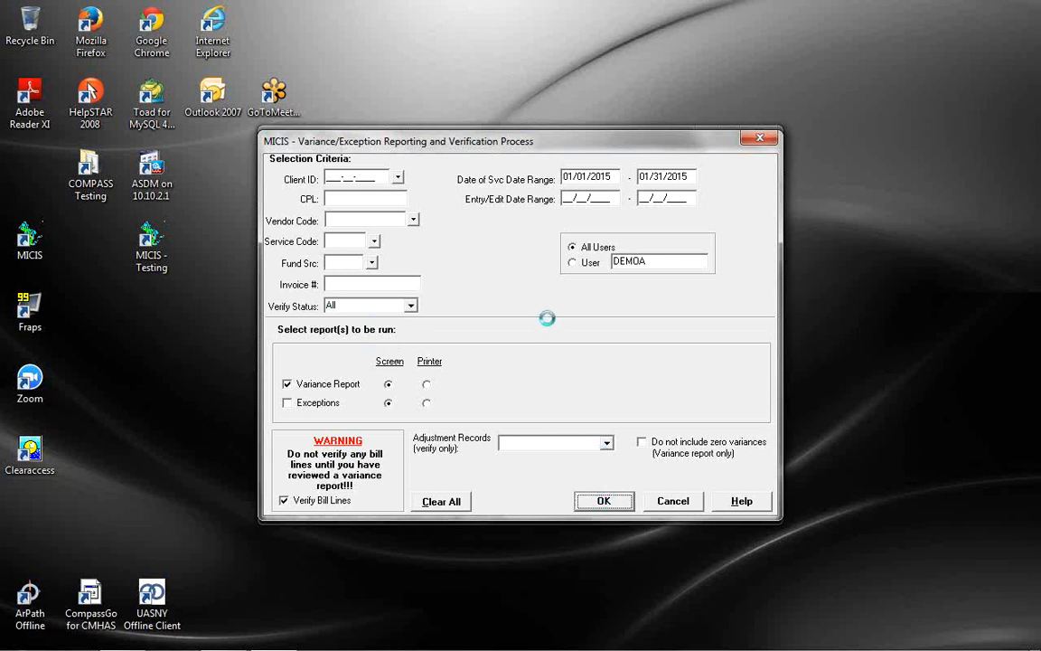
{"action": "left_click", "coordinate": [538, 354]}
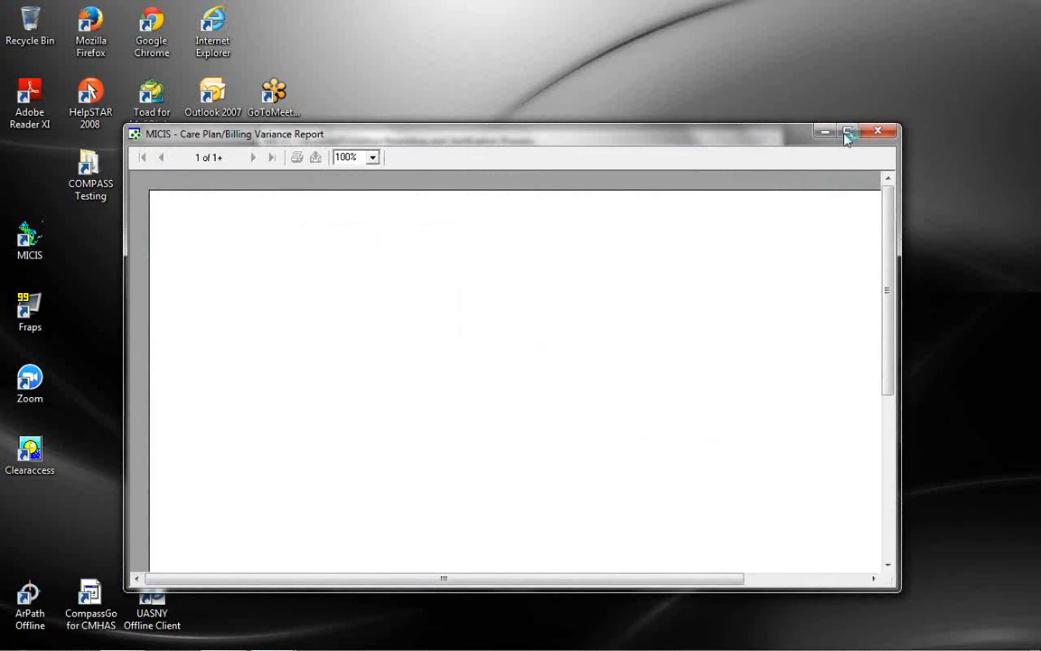
Maximize the variance report, page through all six pages, and close it
{"action": "left_click", "coordinate": [846, 131]}
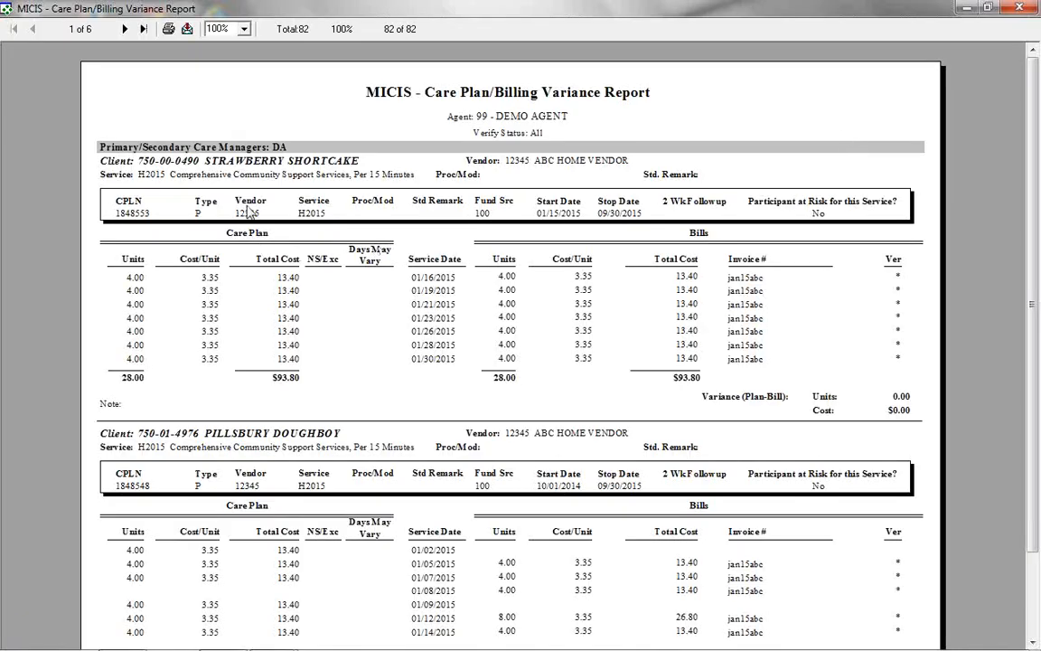
{"action": "left_click", "coordinate": [125, 28]}
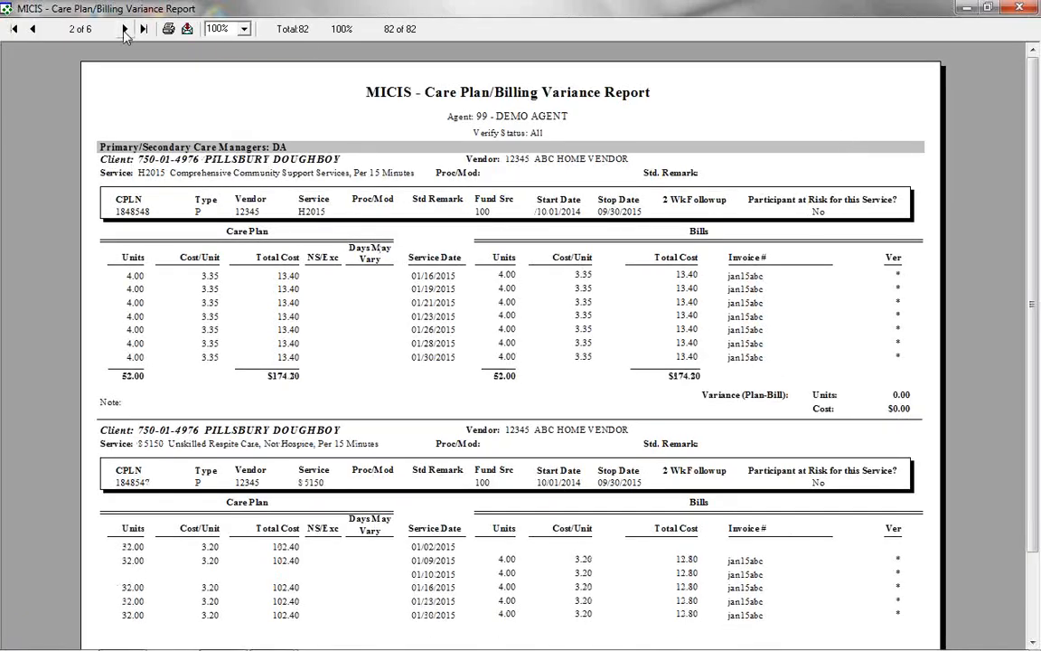
{"action": "left_click", "coordinate": [125, 29]}
{"action": "left_click", "coordinate": [125, 29]}
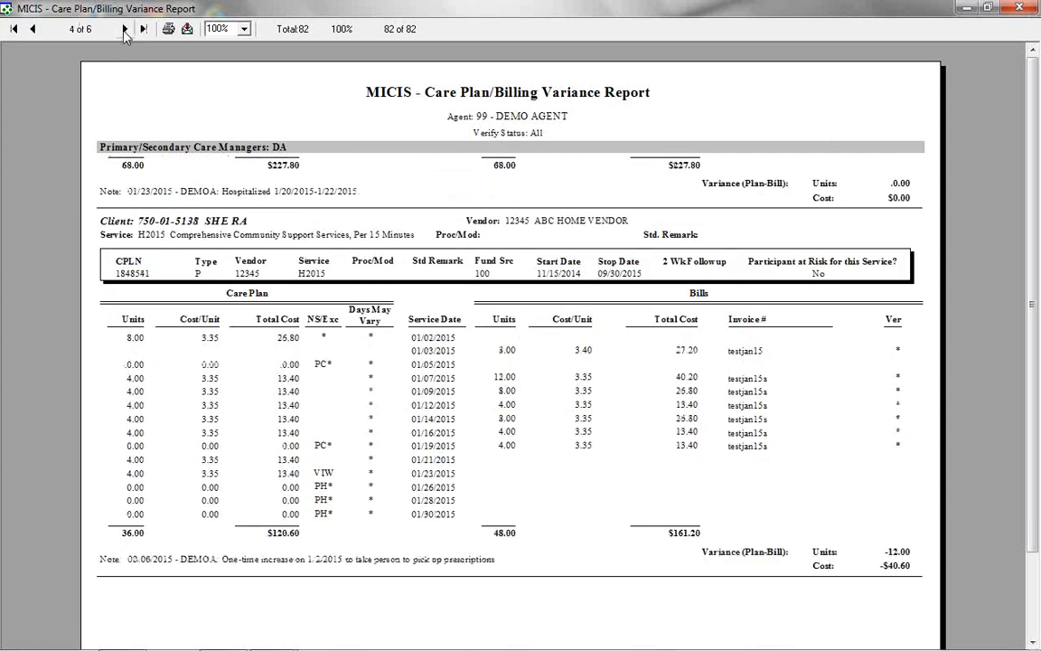
{"action": "left_click", "coordinate": [126, 30]}
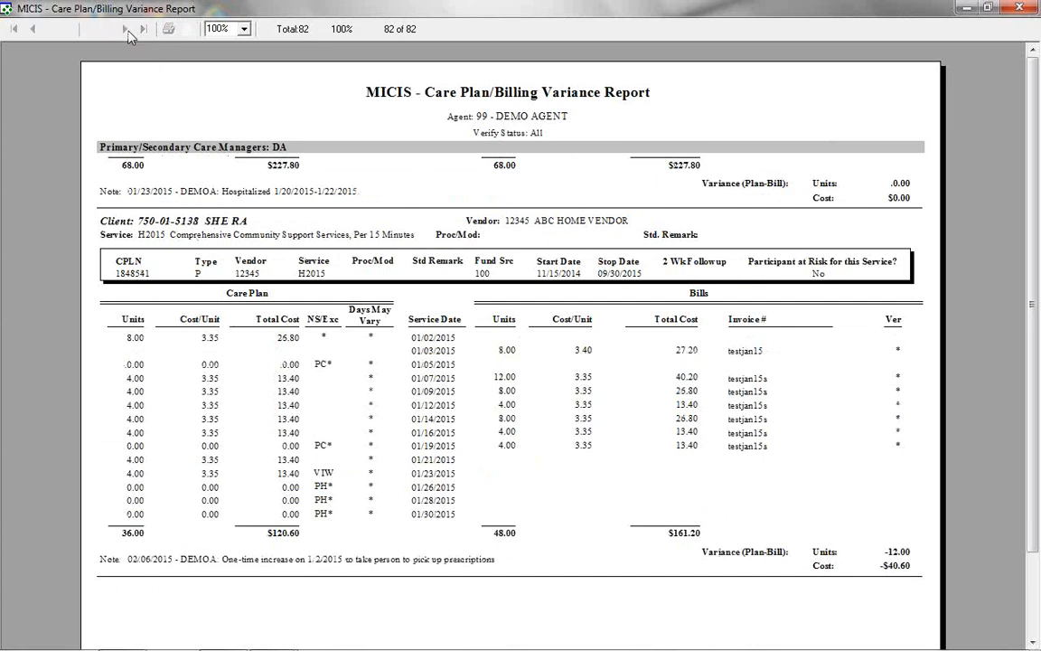
{"action": "left_click", "coordinate": [124, 29]}
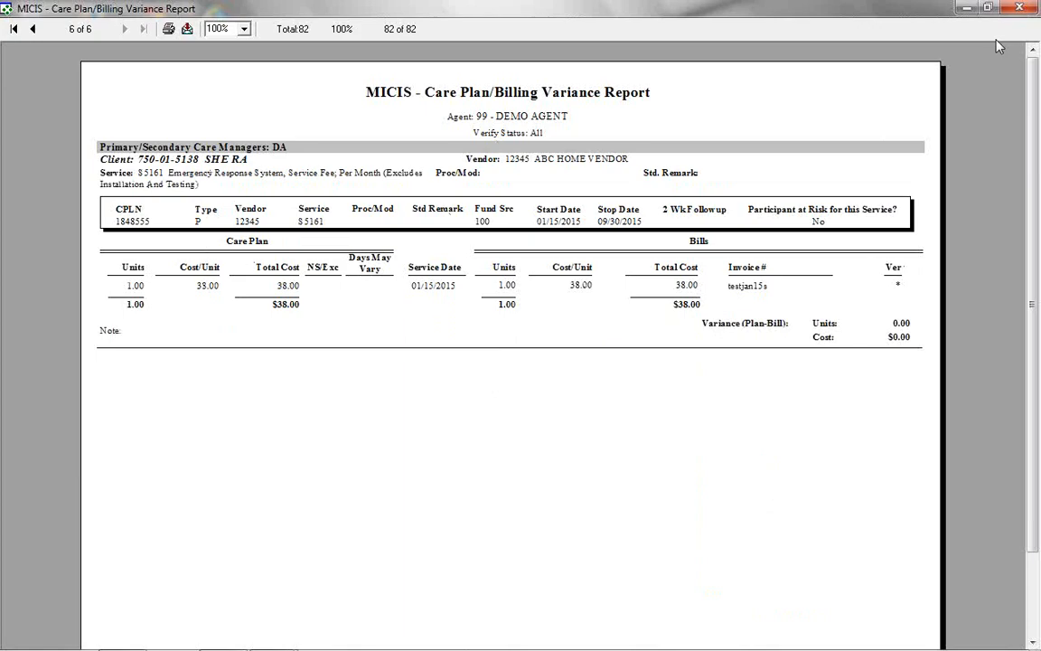
{"action": "left_click", "coordinate": [1020, 7]}
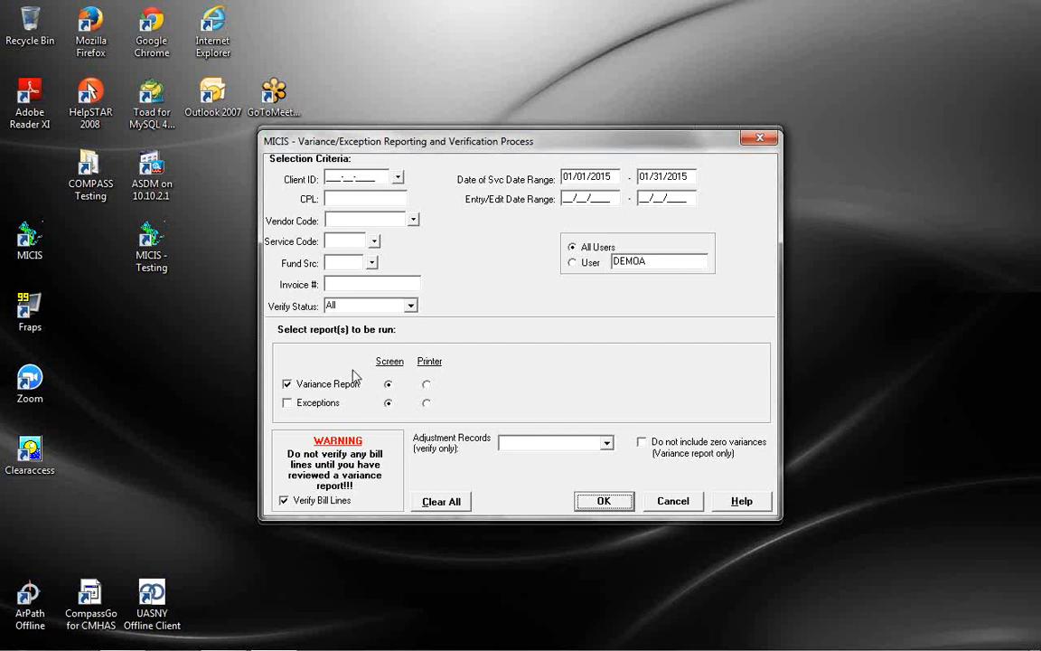
Open Billing > Bill Edit and search bill lines for a client found by last-name lookup
{"action": "left_click", "coordinate": [673, 501]}
{"action": "left_click", "coordinate": [361, 159]}
{"action": "left_click", "coordinate": [375, 194]}
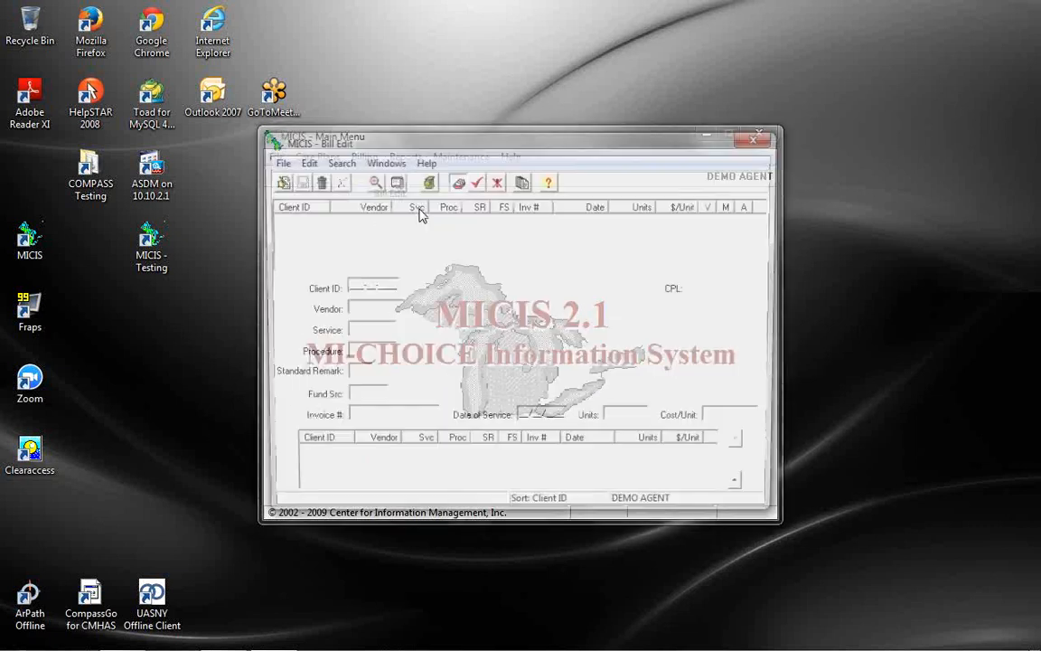
{"action": "left_click", "coordinate": [371, 180]}
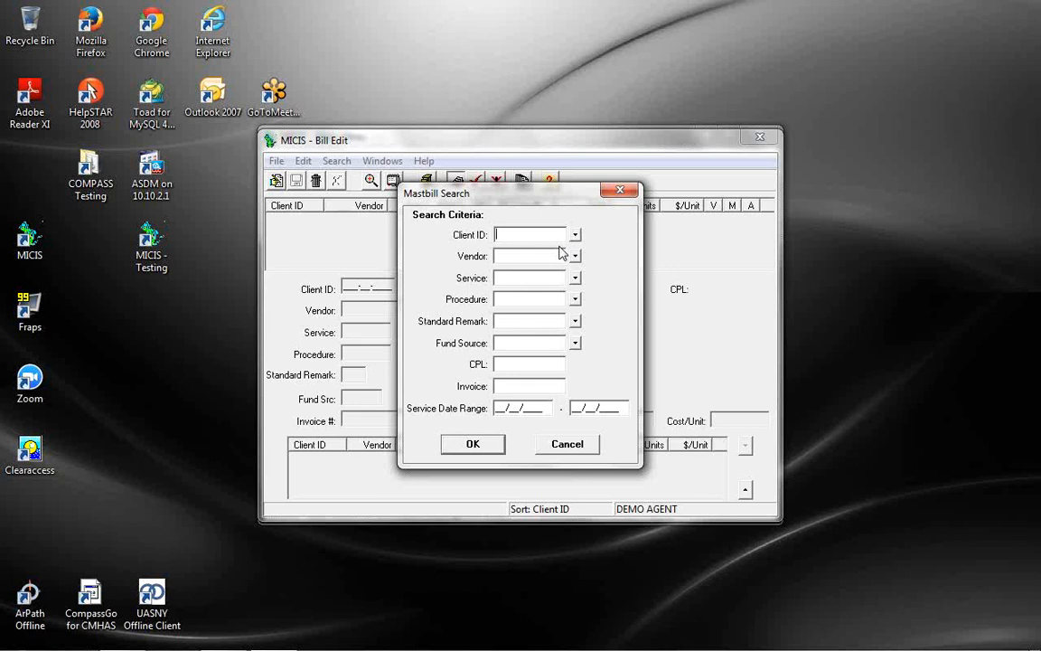
{"action": "left_click", "coordinate": [575, 235]}
{"action": "type", "text": "MAN"}
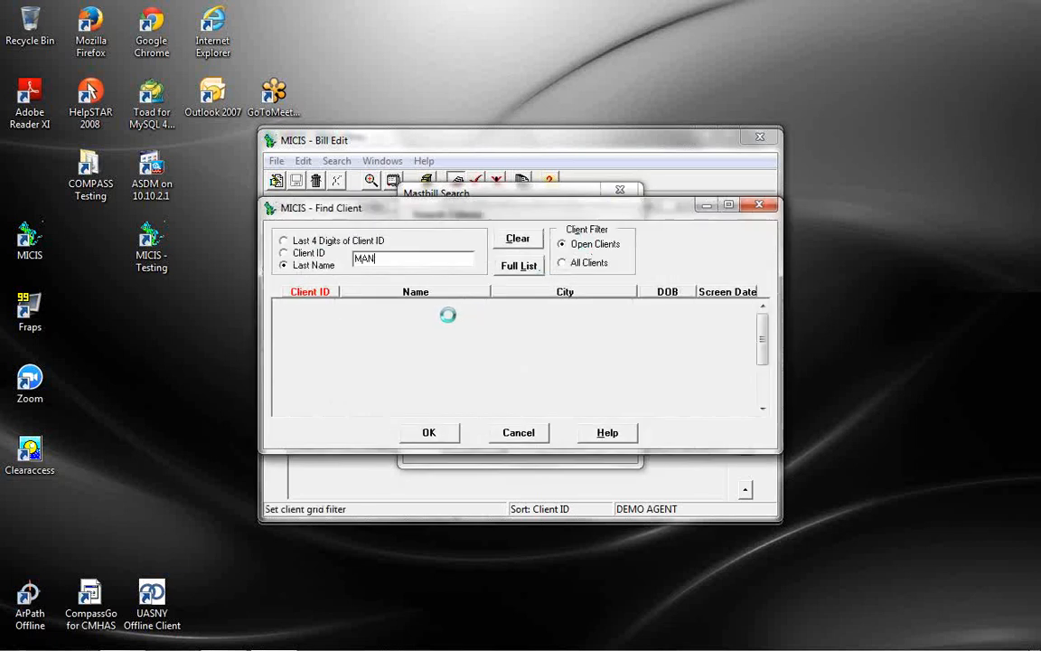
{"action": "left_click", "coordinate": [428, 433]}
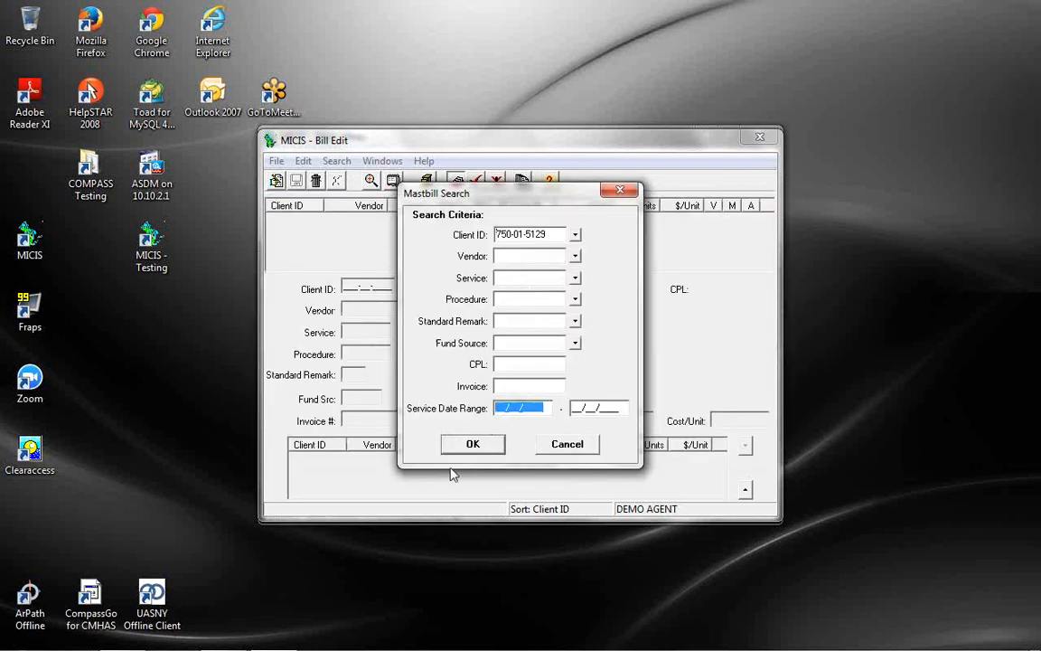
{"action": "left_click", "coordinate": [472, 444]}
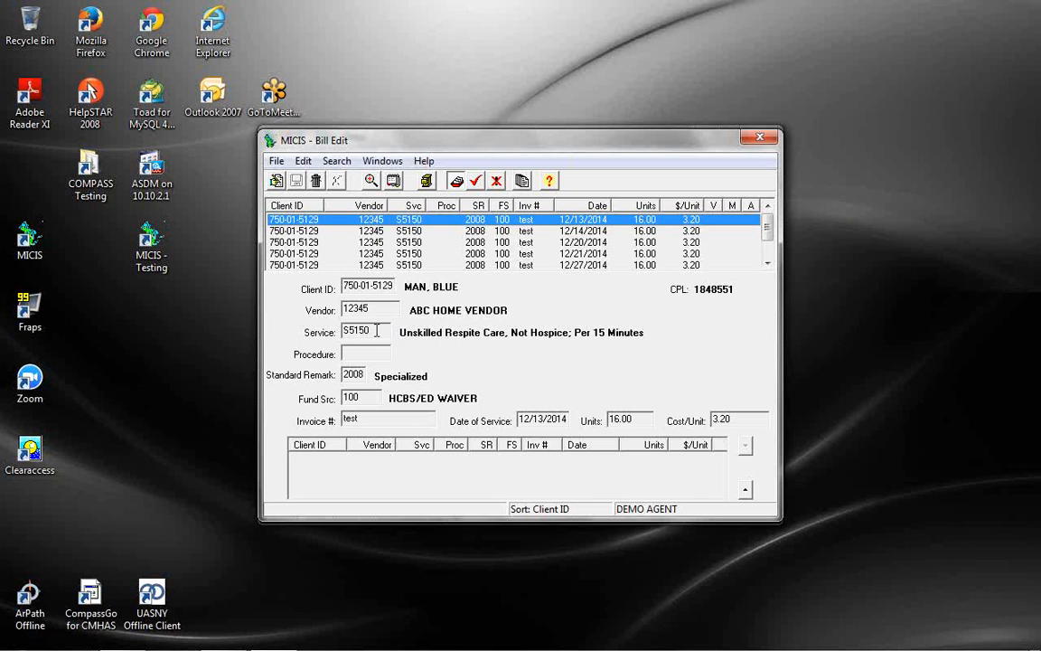
{"action": "left_click_drag", "start_coordinate": [377, 332], "coordinate": [343, 332]}
{"action": "key", "text": "Tab"}
{"action": "key", "text": "Tab"}
{"action": "key", "text": "Tab"}
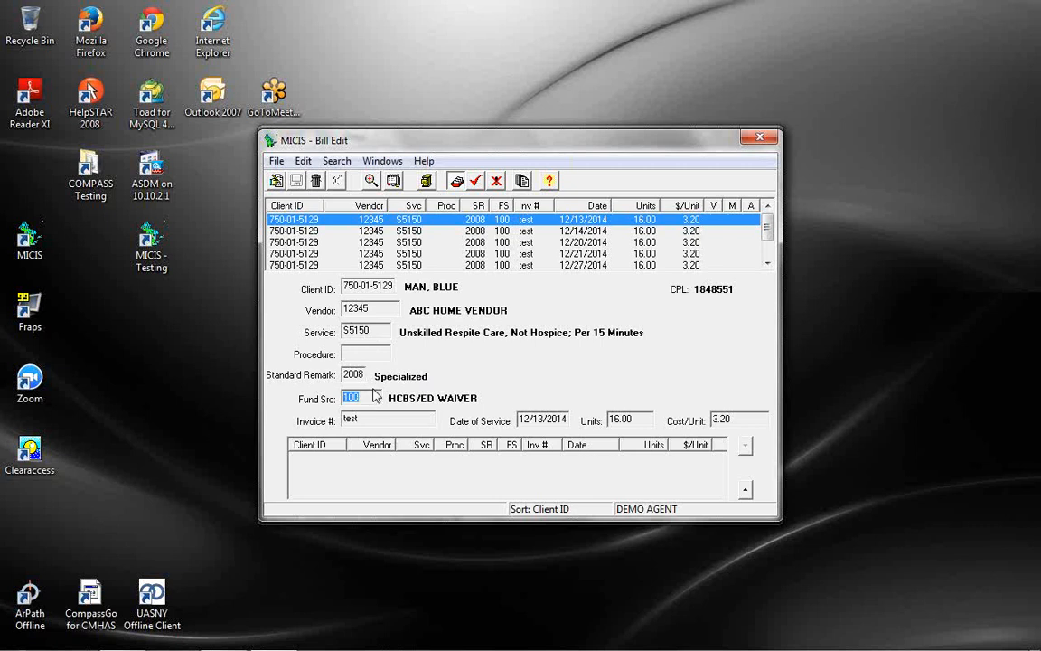
{"action": "key", "text": "shift+Tab"}
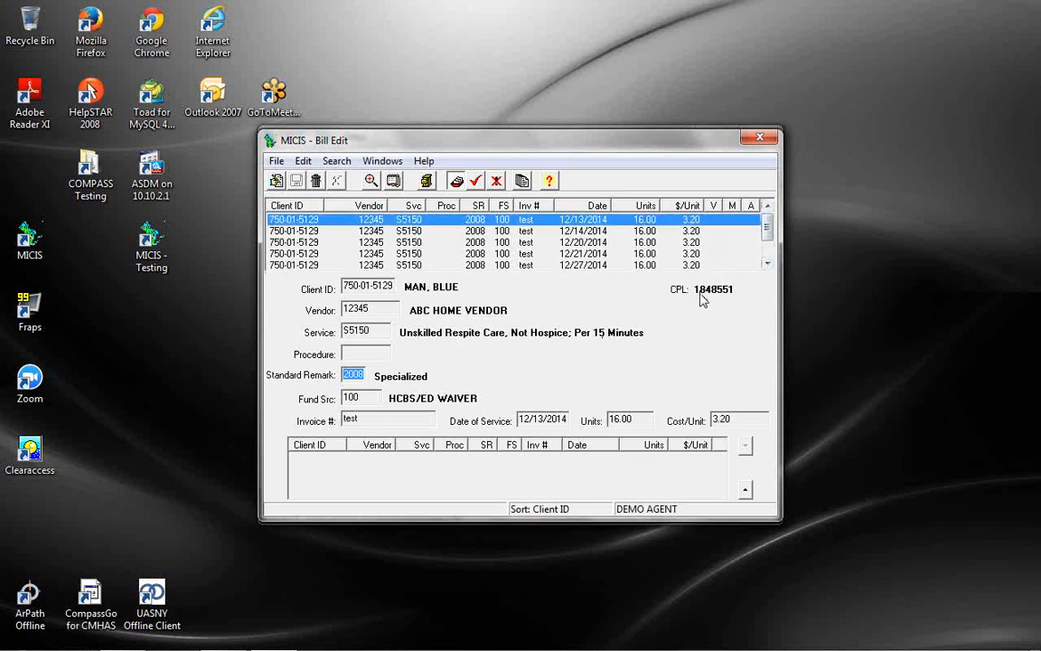
{"action": "scroll", "coordinate": [773, 226], "scroll_direction": "down", "scroll_amount": 1}
{"action": "scroll", "coordinate": [774, 226], "scroll_direction": "up", "scroll_amount": 1}
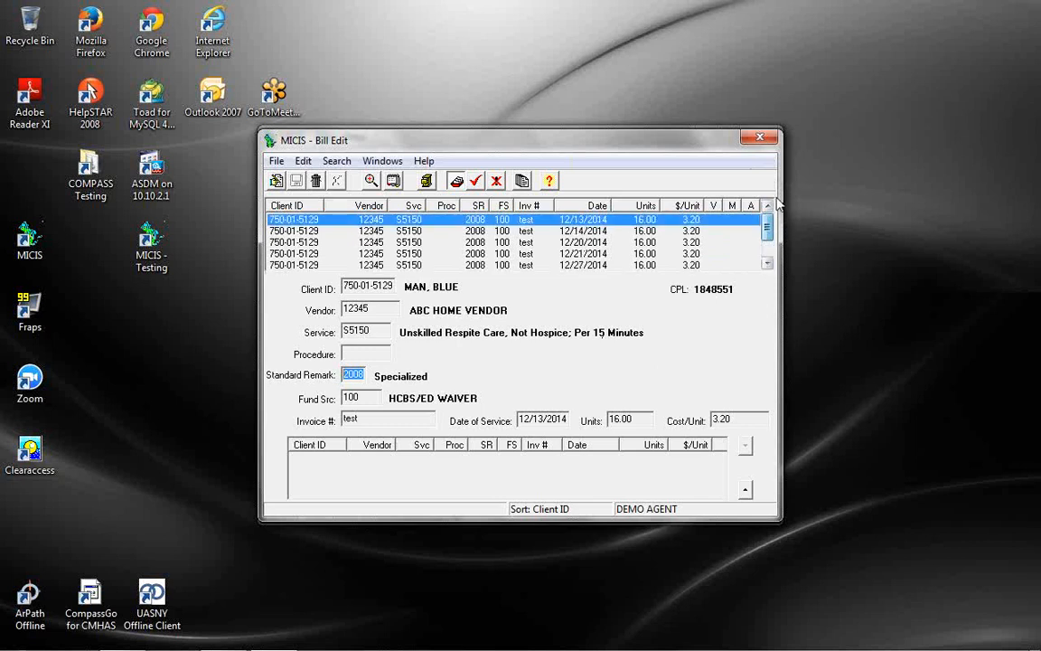
Close Bill Edit and open the client's care plans at the S5150 respite line
{"action": "left_click", "coordinate": [760, 137]}
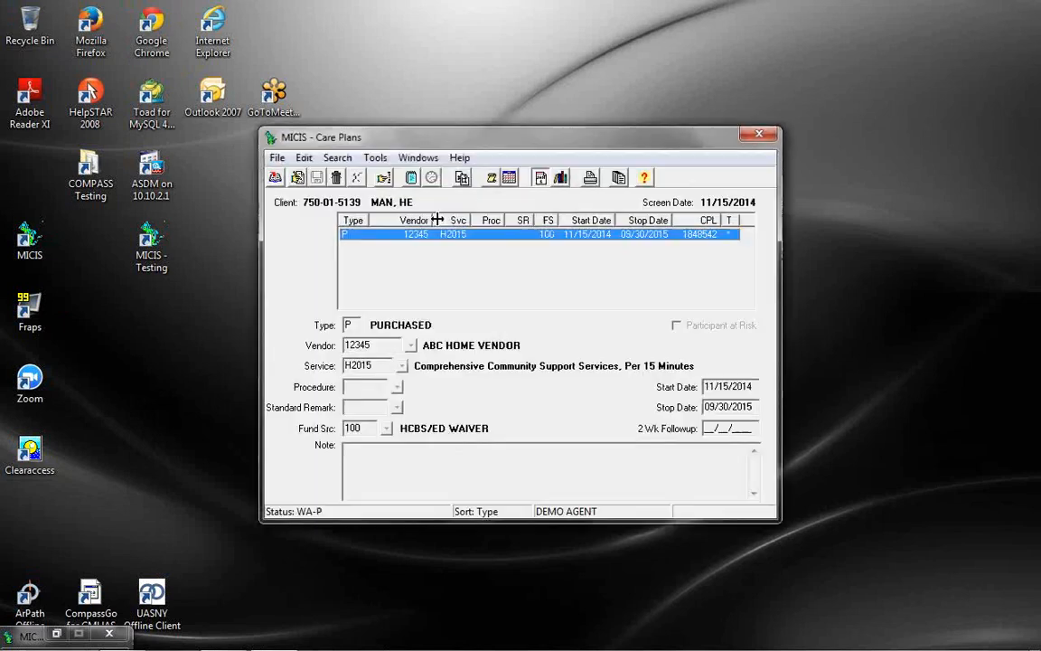
{"action": "left_click", "coordinate": [385, 178]}
{"action": "type", "text": "MAN"}
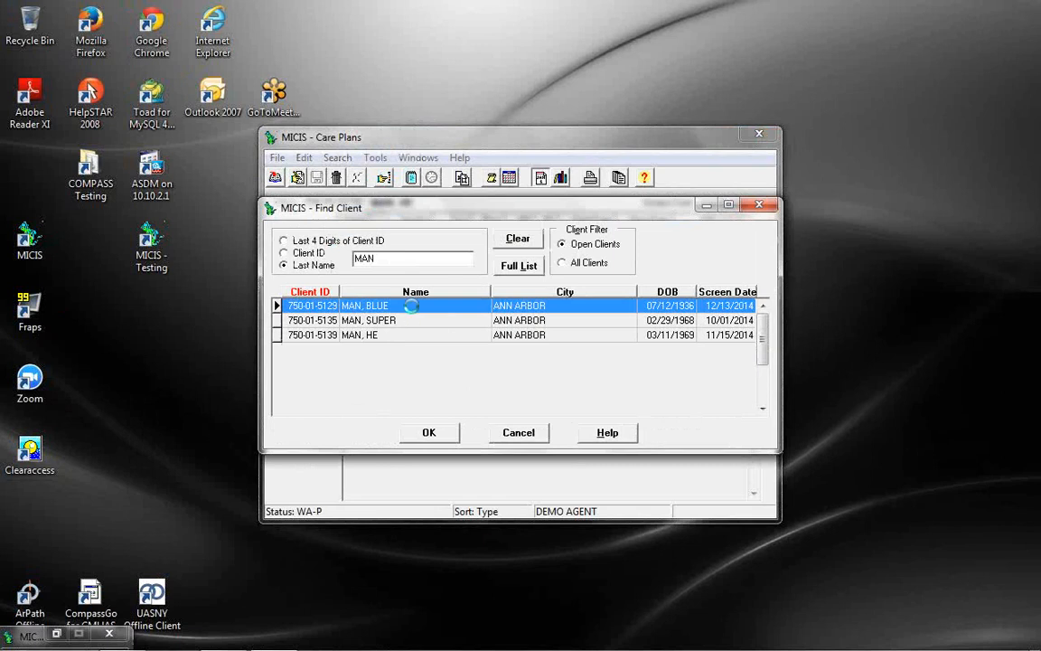
{"action": "double_click", "coordinate": [411, 306]}
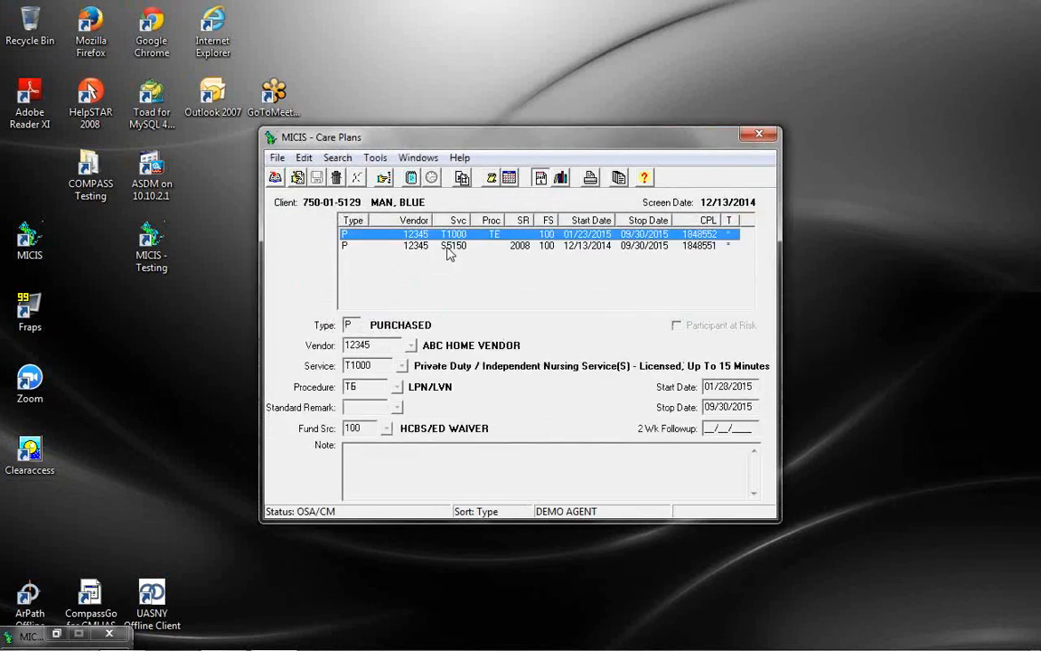
{"action": "left_click", "coordinate": [447, 246]}
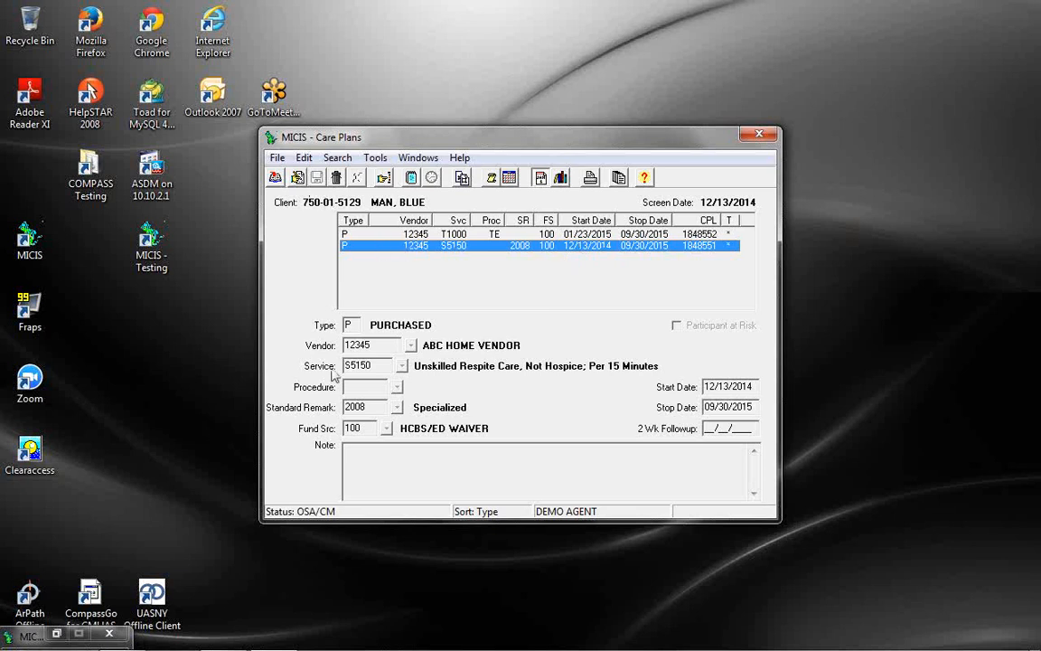
Remove standard remark 2008 from the S5150 line, save, and close Care Plans
{"action": "left_click", "coordinate": [298, 178]}
{"action": "left_click_drag", "start_coordinate": [374, 410], "coordinate": [272, 367]}
{"action": "key", "text": "BackSpace"}
{"action": "left_click", "coordinate": [317, 178]}
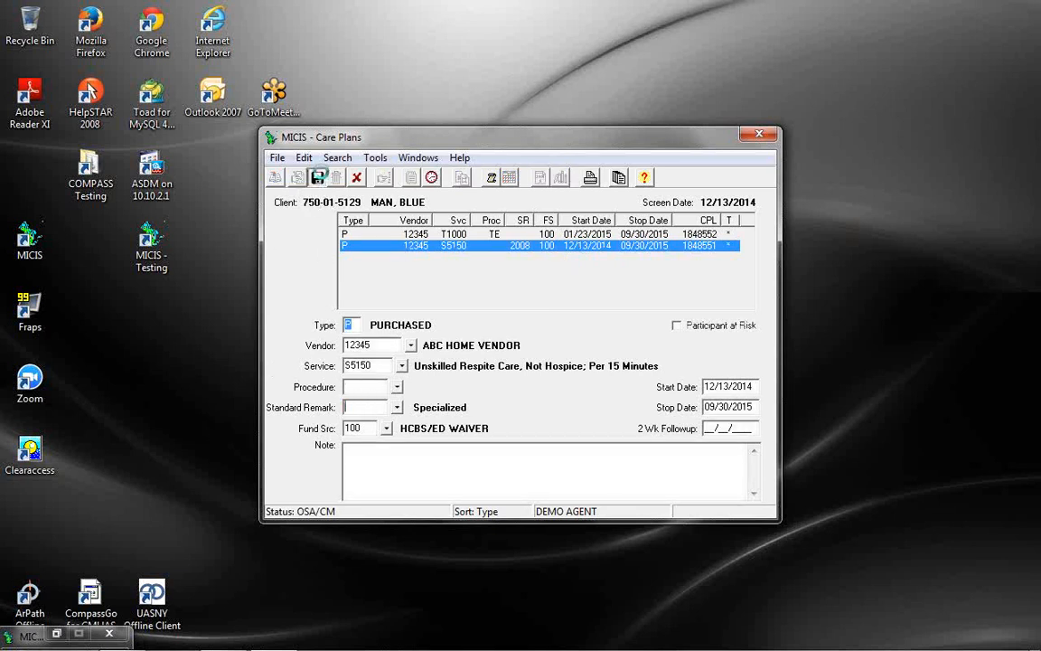
{"action": "left_click", "coordinate": [757, 138]}
{"action": "left_click", "coordinate": [365, 156]}
In Bill Edit, list the first client's bills found by last-name lookup
{"action": "left_click", "coordinate": [391, 193]}
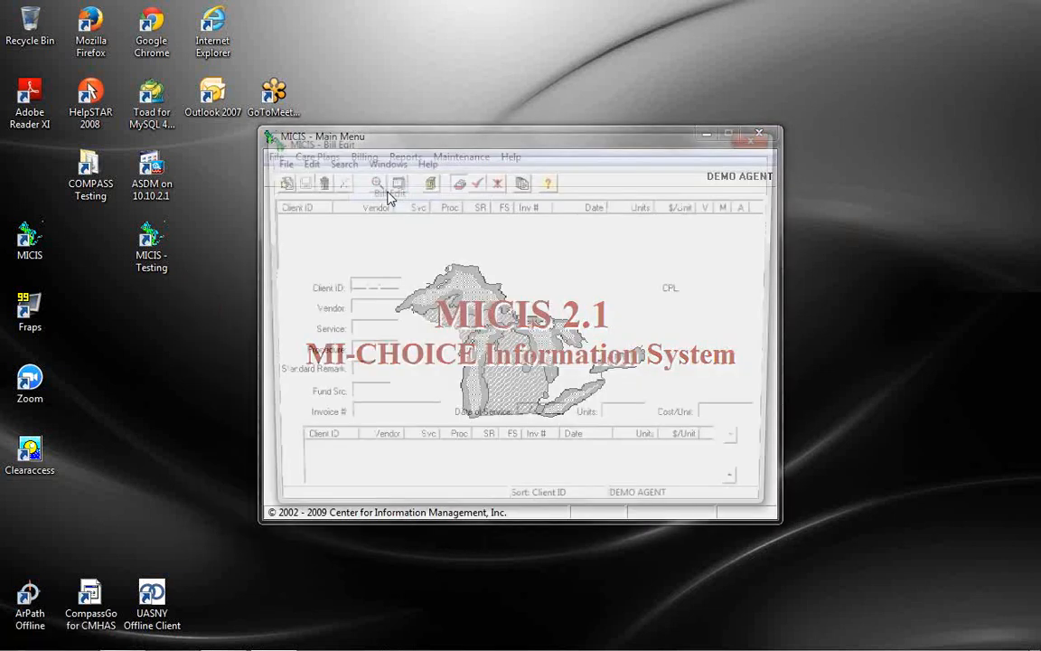
{"action": "left_click", "coordinate": [370, 179]}
{"action": "left_click", "coordinate": [575, 235]}
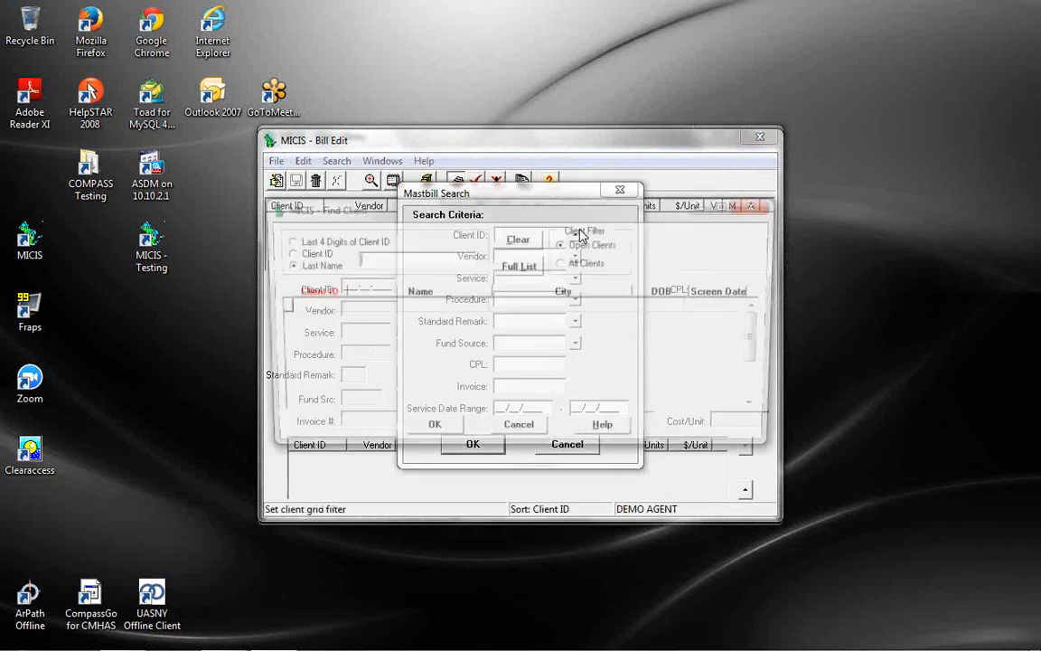
{"action": "type", "text": "MAN,"}
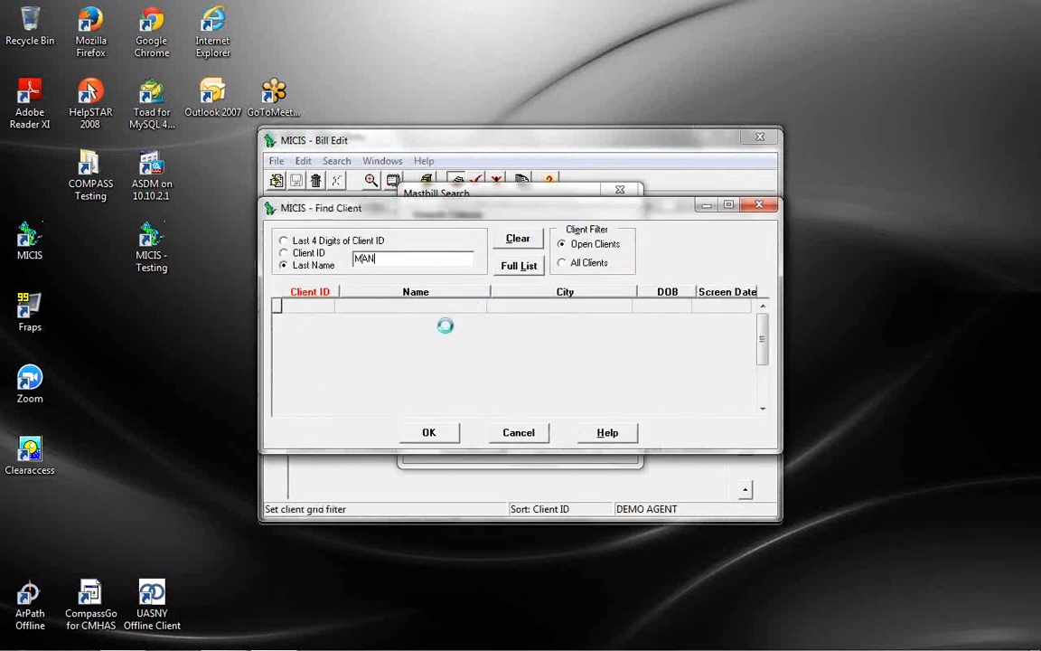
{"action": "double_click", "coordinate": [402, 307]}
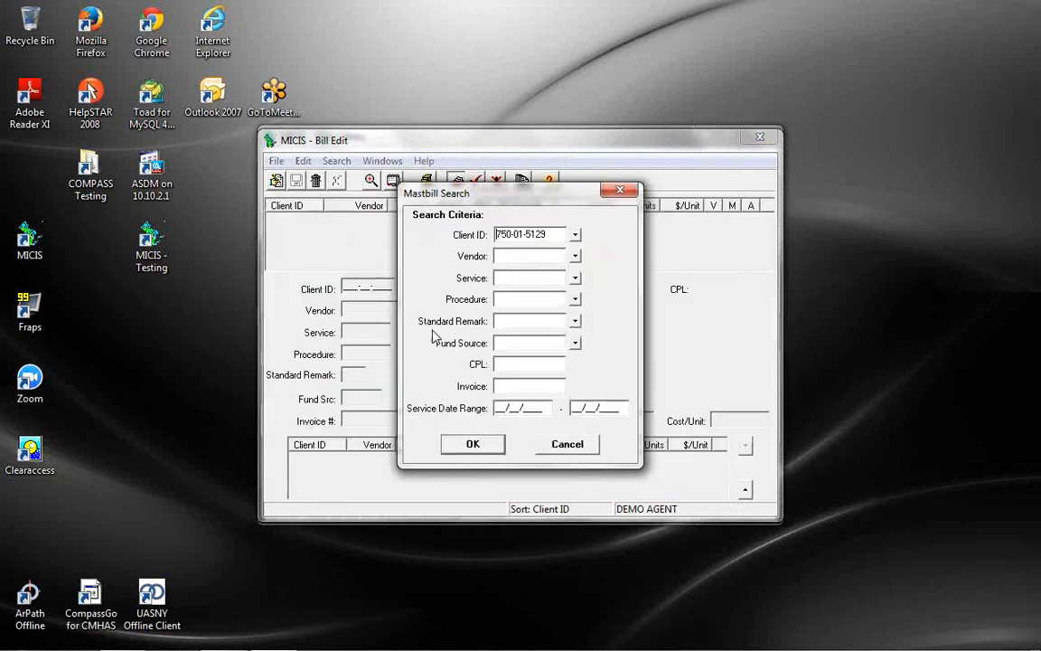
{"action": "left_click", "coordinate": [476, 444]}
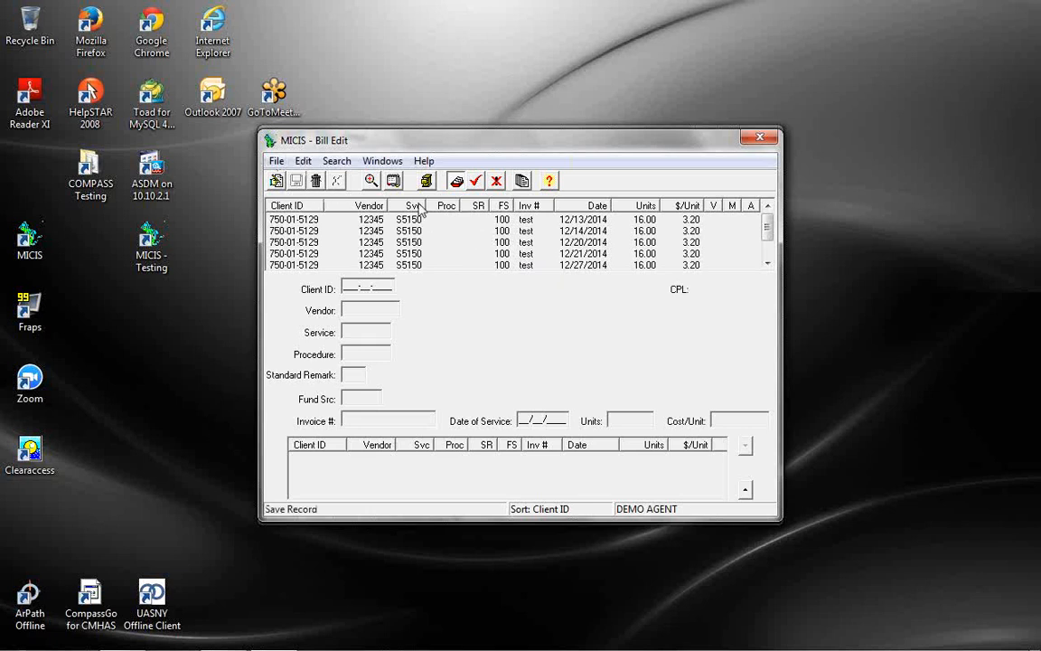
Start a new bill search and pick a second client by last-name lookup
{"action": "left_click", "coordinate": [371, 181]}
{"action": "left_click", "coordinate": [511, 233]}
{"action": "type", "text": "SHOR"}
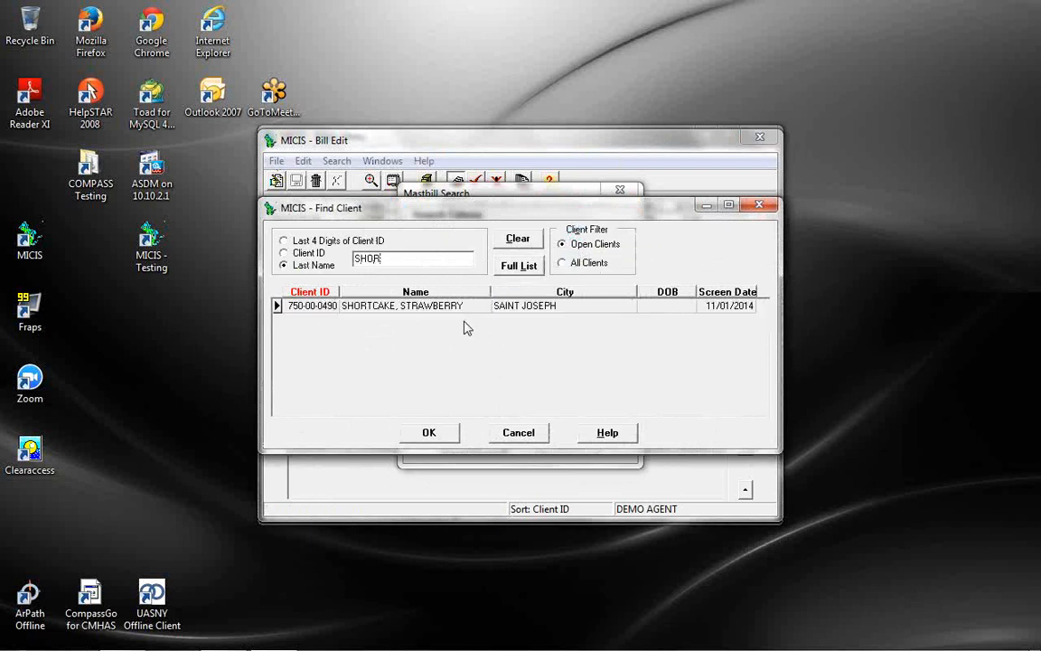
{"action": "double_click", "coordinate": [456, 307]}
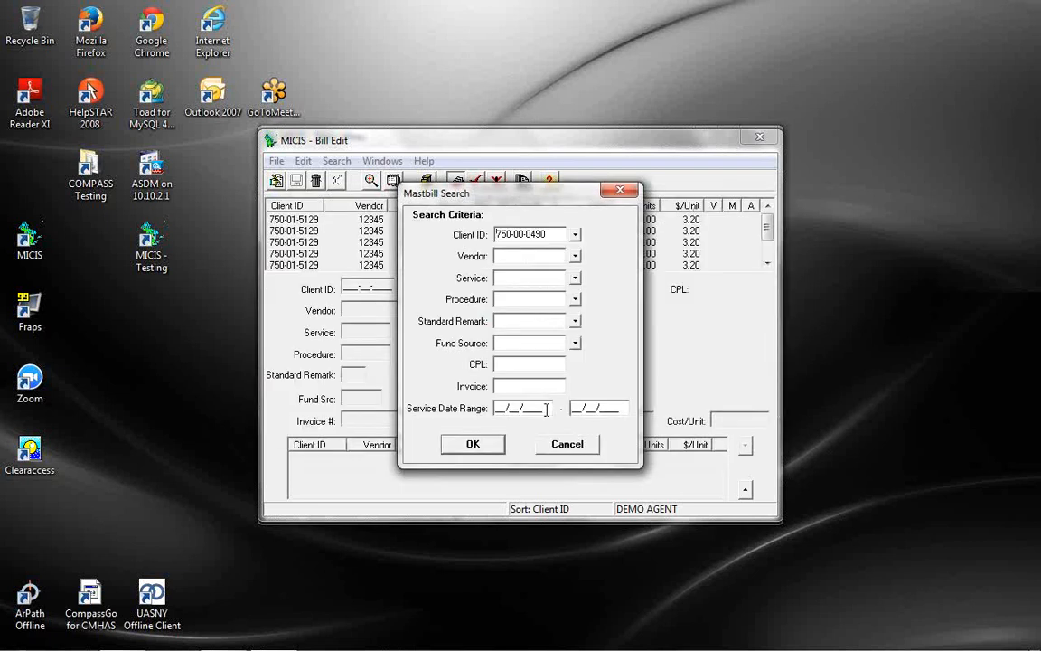
Search bills dated 12/01/2014–12/31/2014, review the single T2038 line, and close Bill Edit
{"action": "type", "text": "12012014"}
{"action": "key", "text": "Tab"}
{"action": "type", "text": "12312014"}
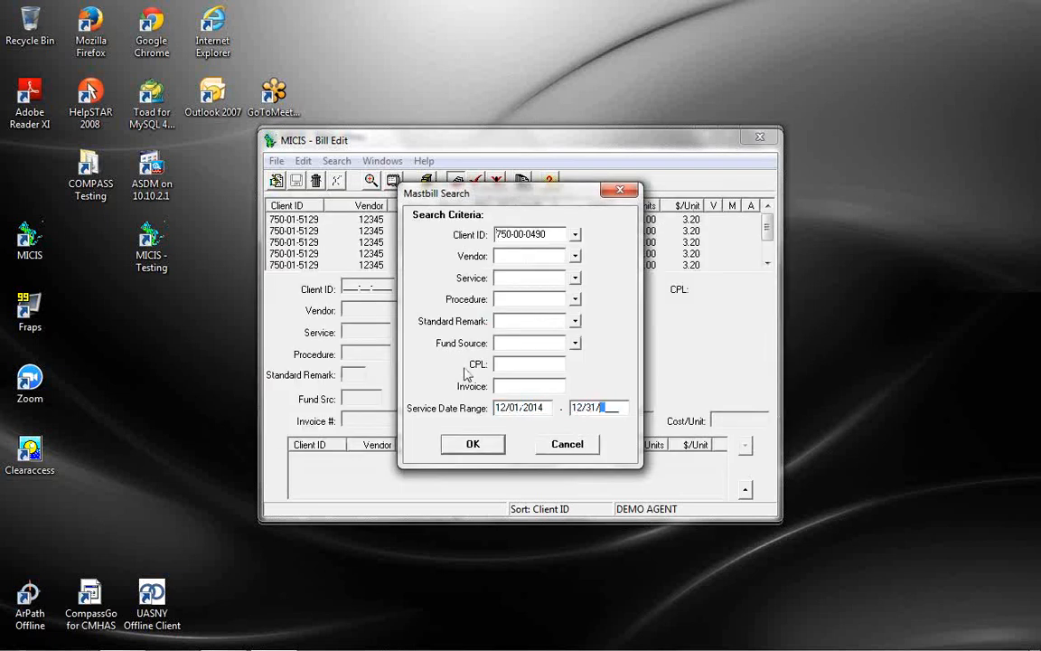
{"action": "left_click", "coordinate": [467, 443]}
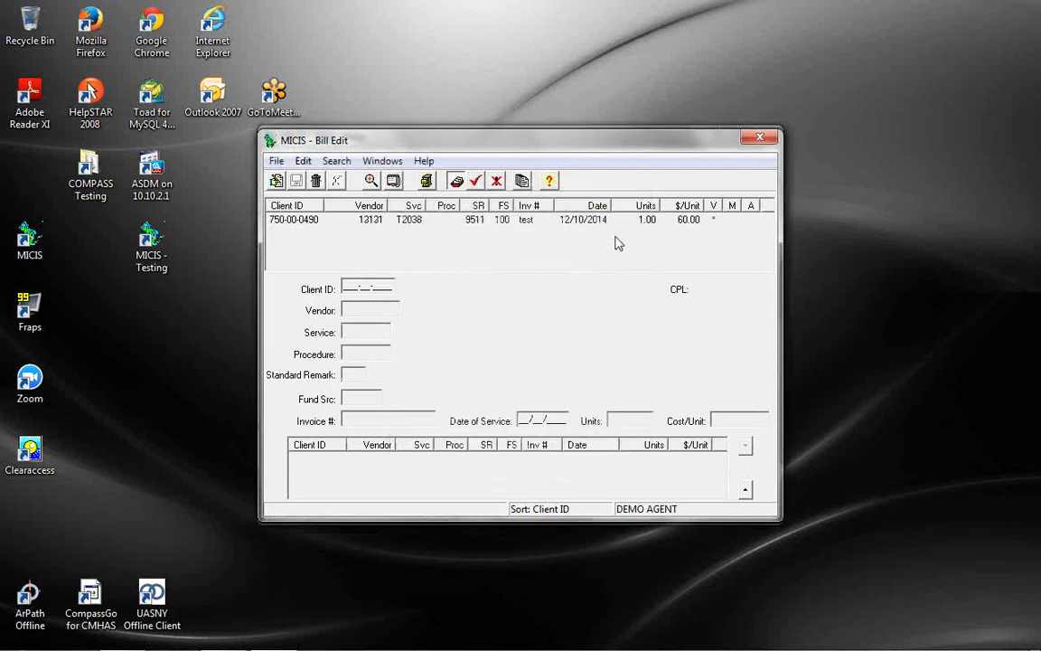
{"action": "left_click", "coordinate": [583, 223]}
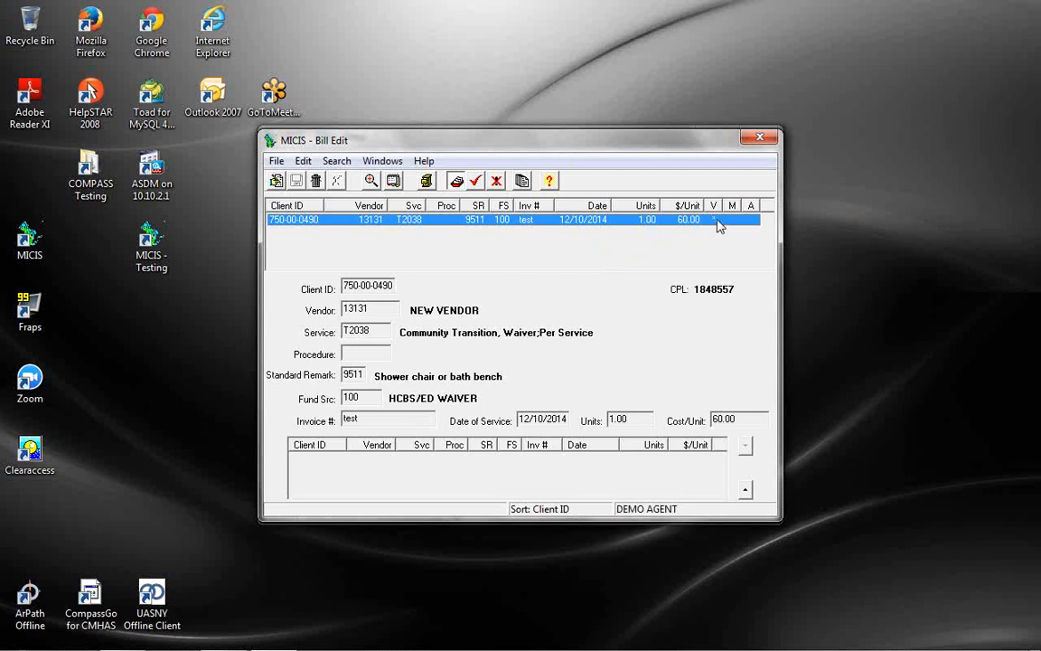
{"action": "left_click", "coordinate": [760, 138]}
Open the second client's care plans, show all lines, and select the T2038 NEW VENDOR line
{"action": "left_click", "coordinate": [327, 159]}
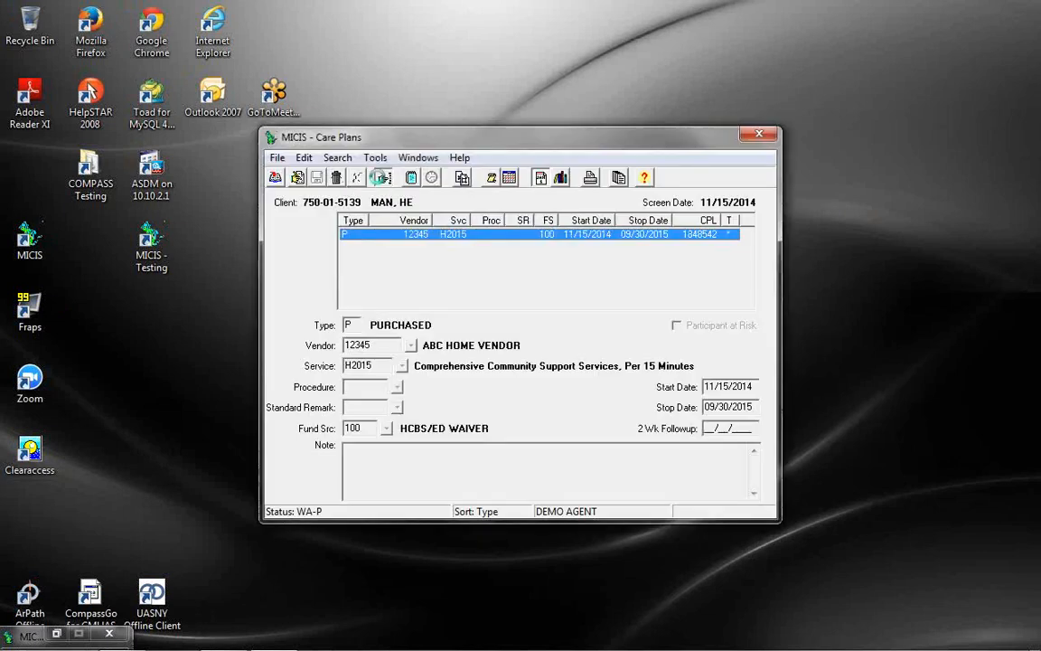
{"action": "type", "text": "SHORT"}
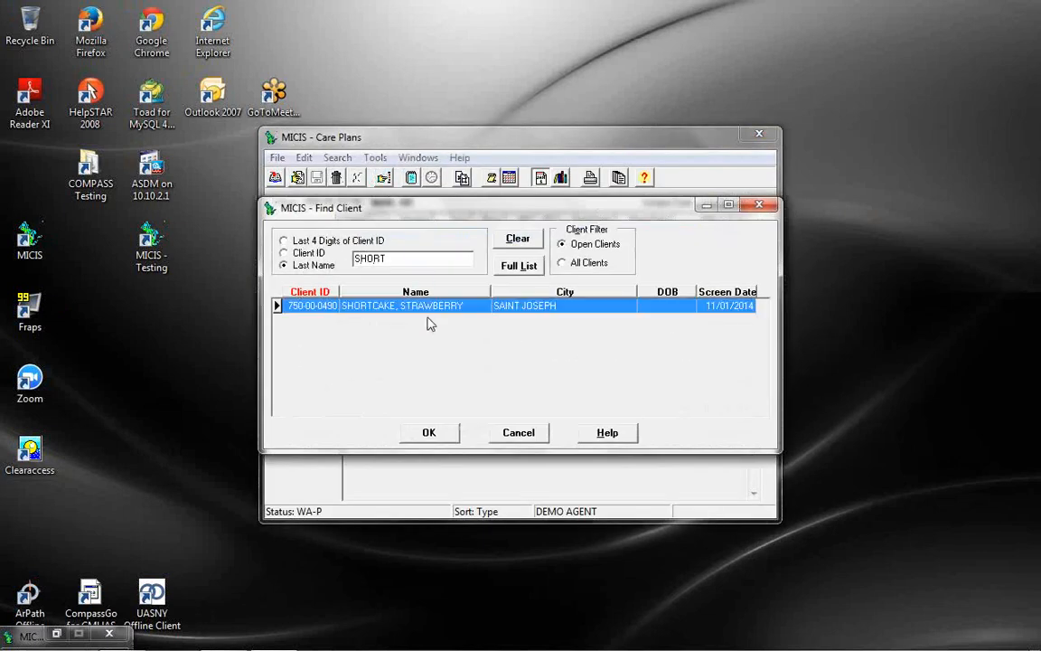
{"action": "key", "text": "Return"}
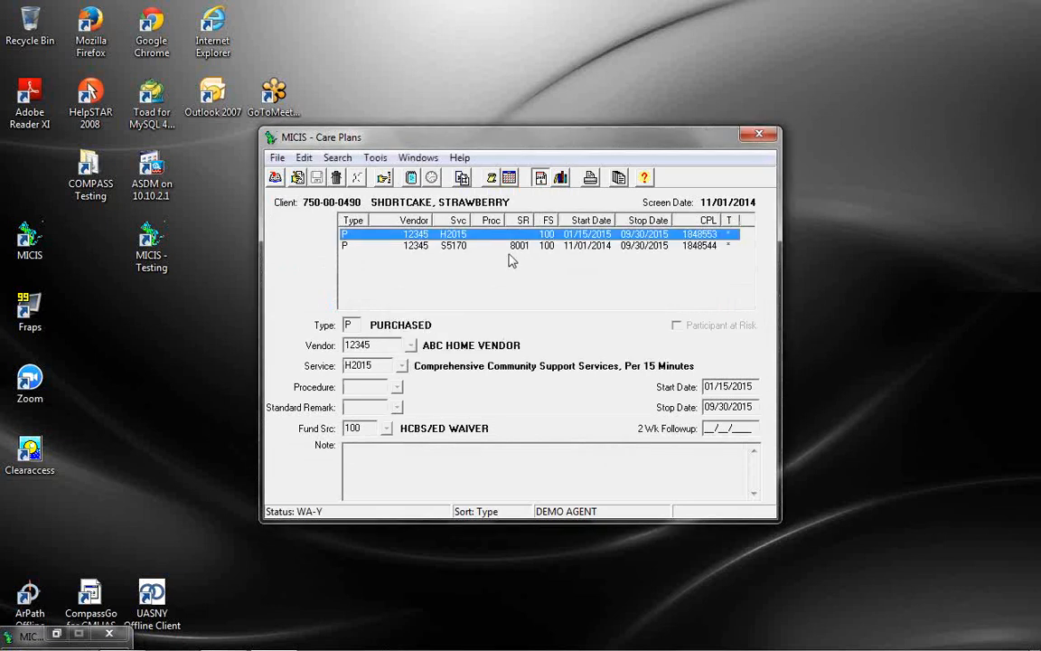
{"action": "left_click", "coordinate": [560, 179]}
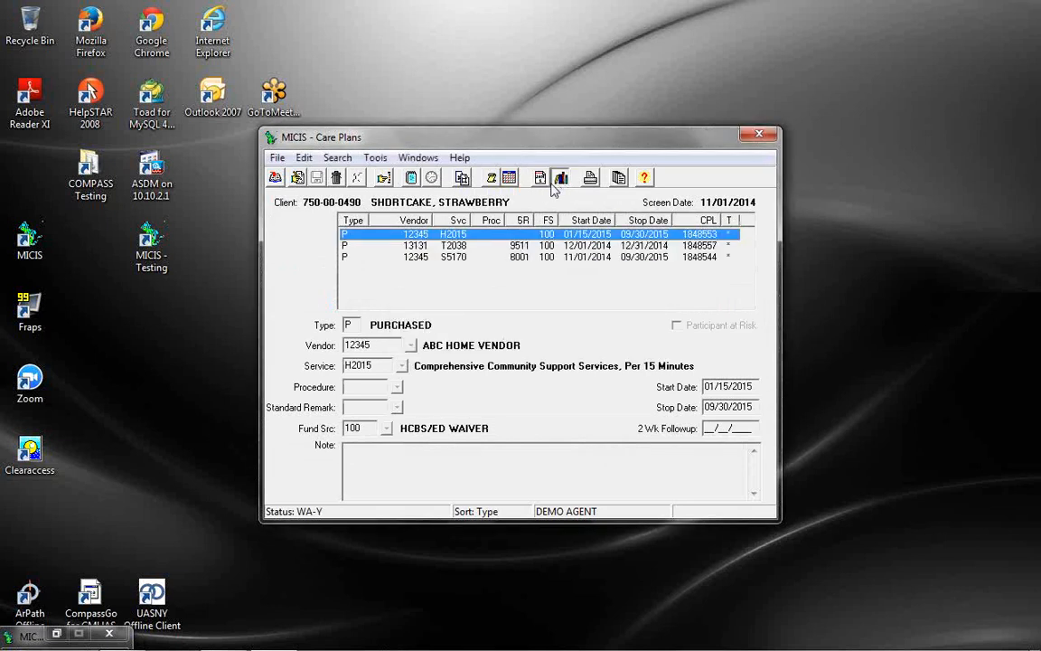
{"action": "left_click", "coordinate": [483, 246]}
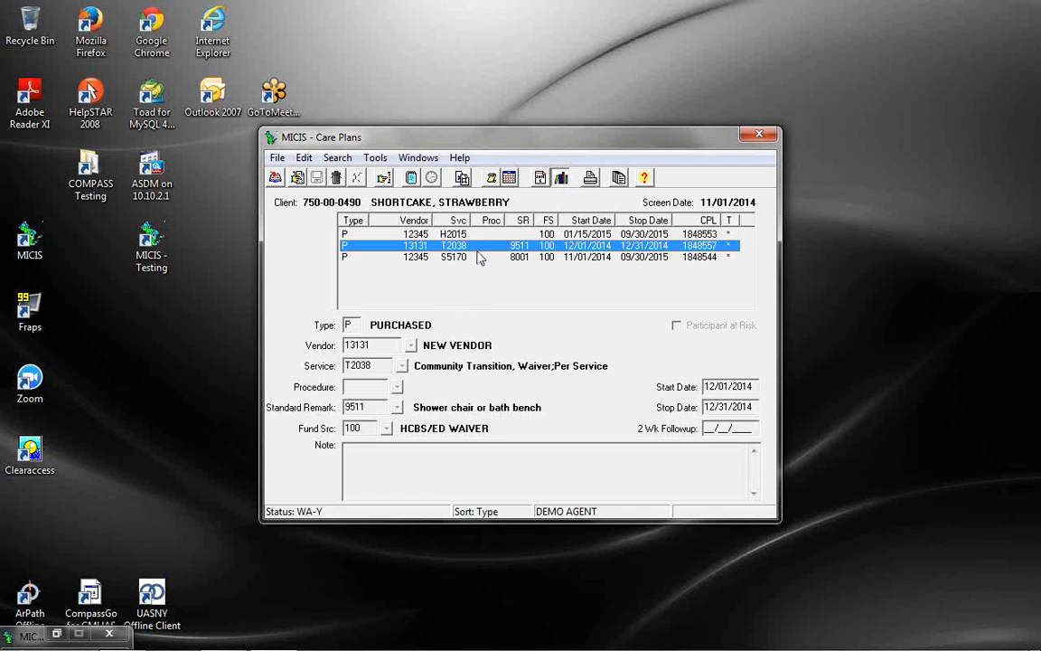
{"action": "left_click", "coordinate": [492, 179]}
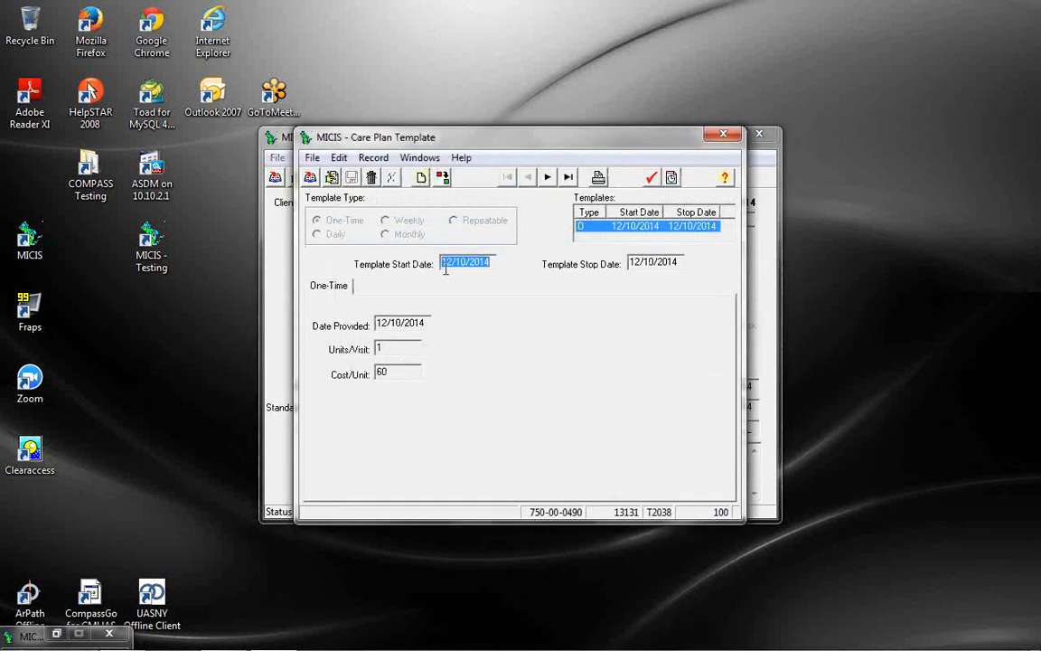
{"action": "left_click_drag", "start_coordinate": [573, 141], "coordinate": [572, 283]}
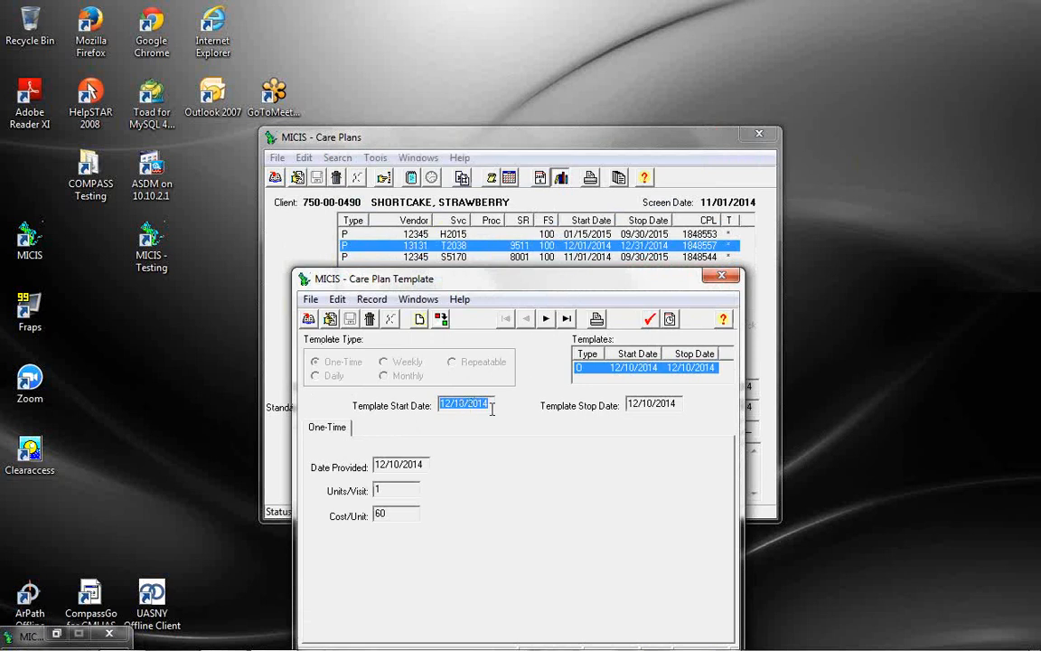
{"action": "left_click_drag", "start_coordinate": [579, 267], "coordinate": [579, 268]}
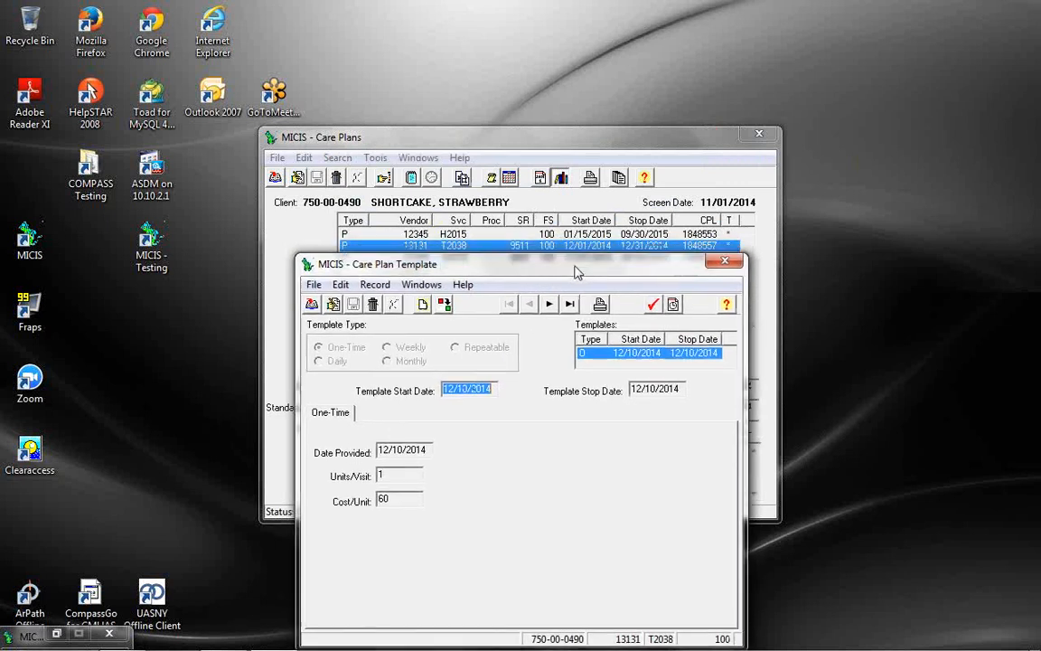
{"action": "left_click", "coordinate": [723, 267]}
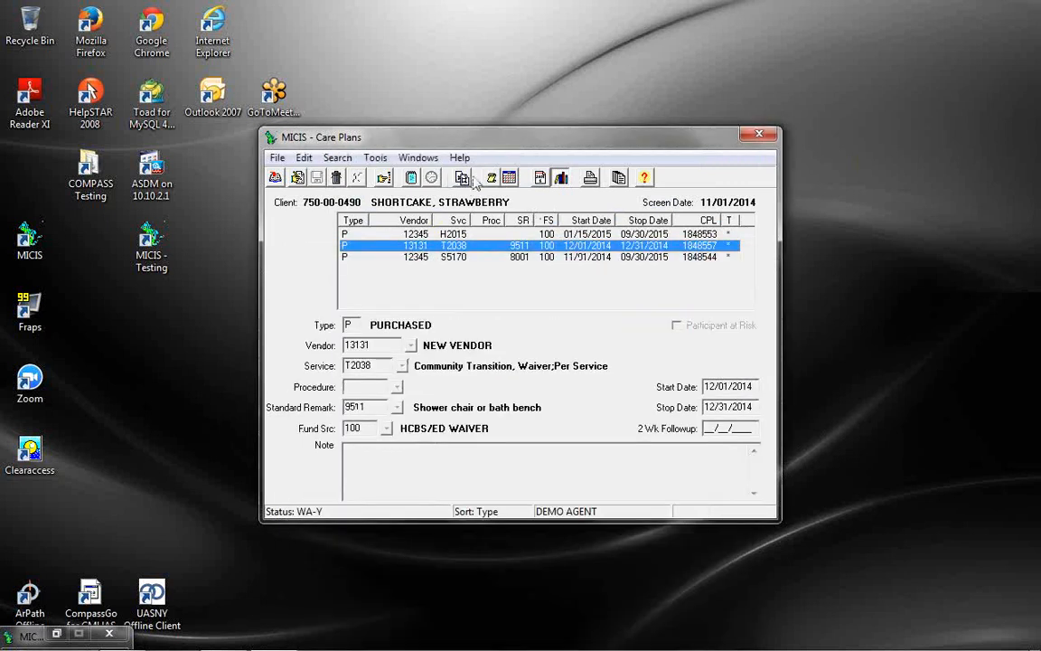
Copy the T2038 NEW VENDOR care plan line with new start date 12/02/2014
{"action": "left_click", "coordinate": [462, 178]}
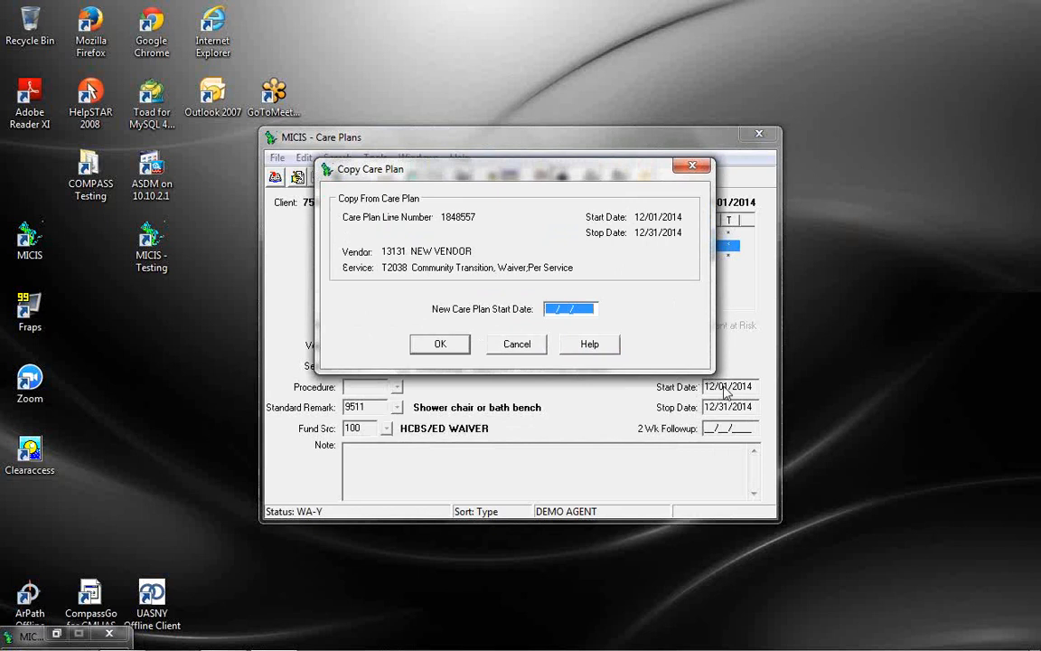
{"action": "type", "text": "12/0"}
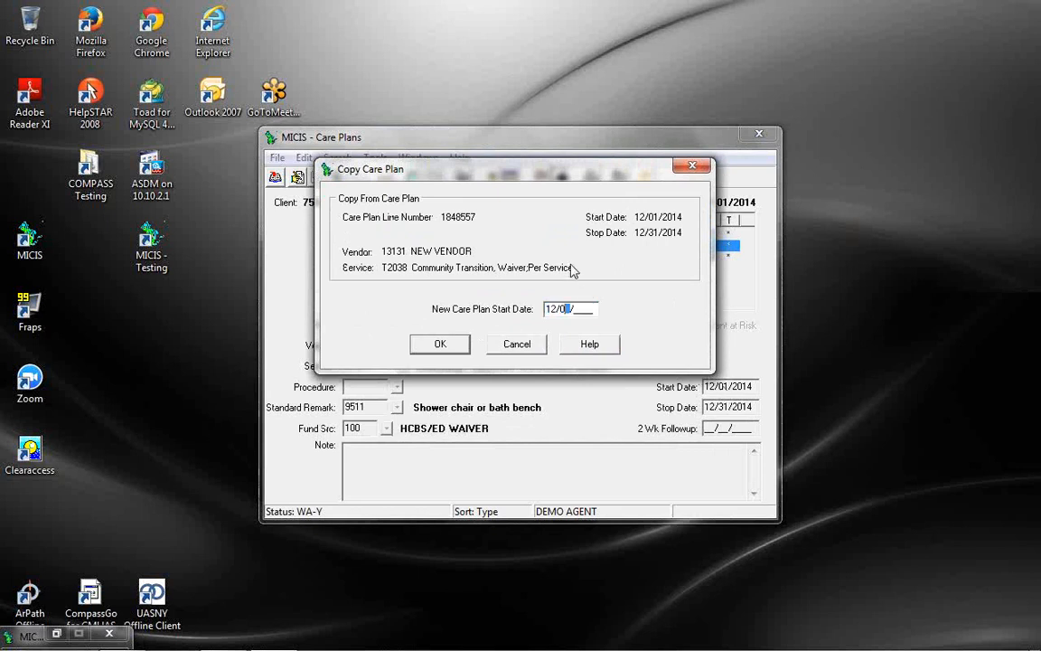
{"action": "type", "text": "2/201"}
{"action": "left_click", "coordinate": [444, 349]}
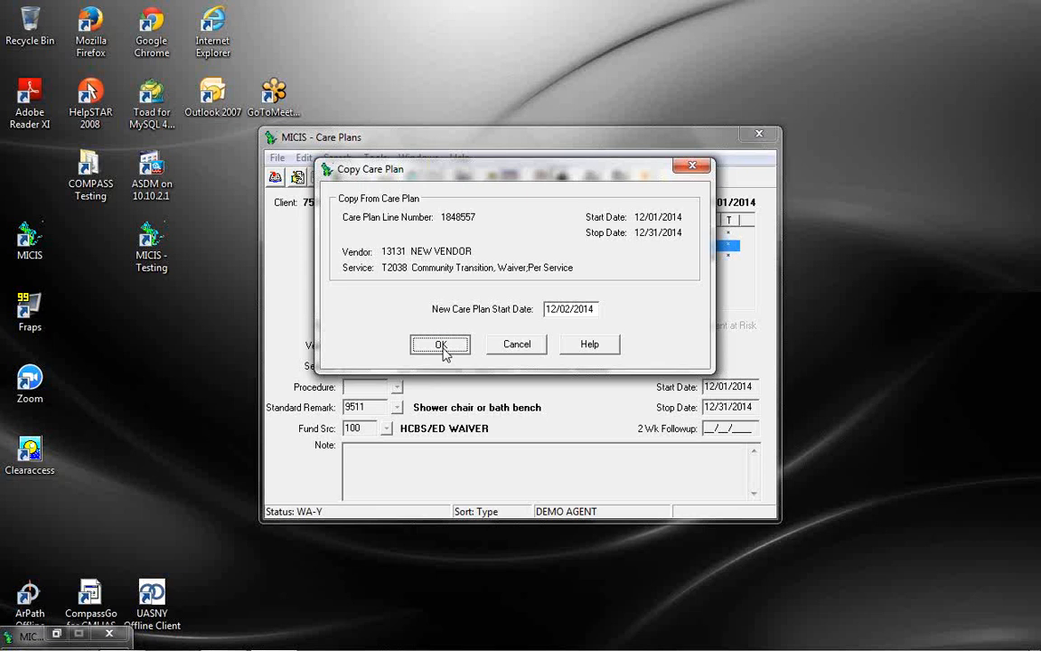
{"action": "left_click", "coordinate": [442, 347]}
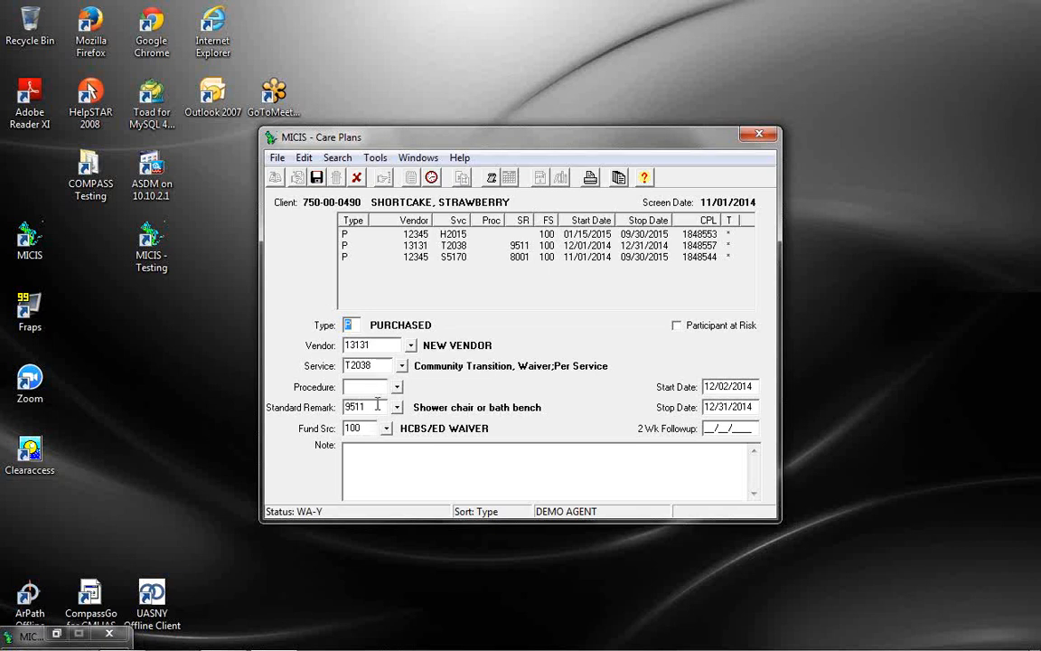
Change the copied plan line's service to E0245 and clear its standard remark
{"action": "left_click", "coordinate": [382, 366]}
{"action": "type", "text": "E0245"}
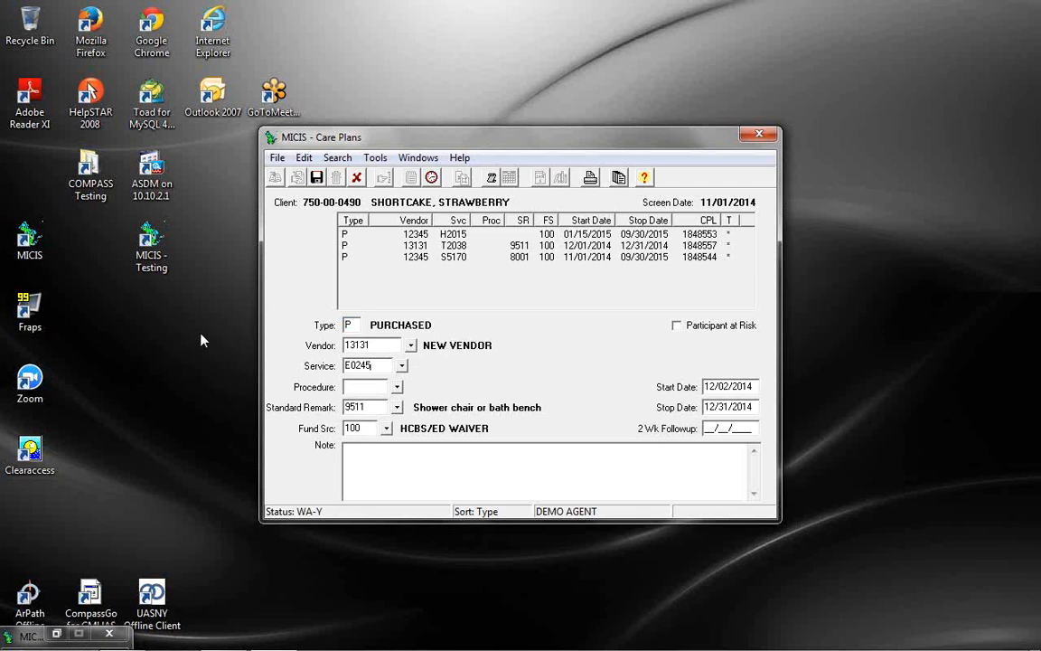
{"action": "key", "text": "Tab"}
{"action": "key", "text": "Tab"}
{"action": "key", "text": "Delete"}
{"action": "key", "text": "Tab"}
{"action": "key", "text": "Tab"}
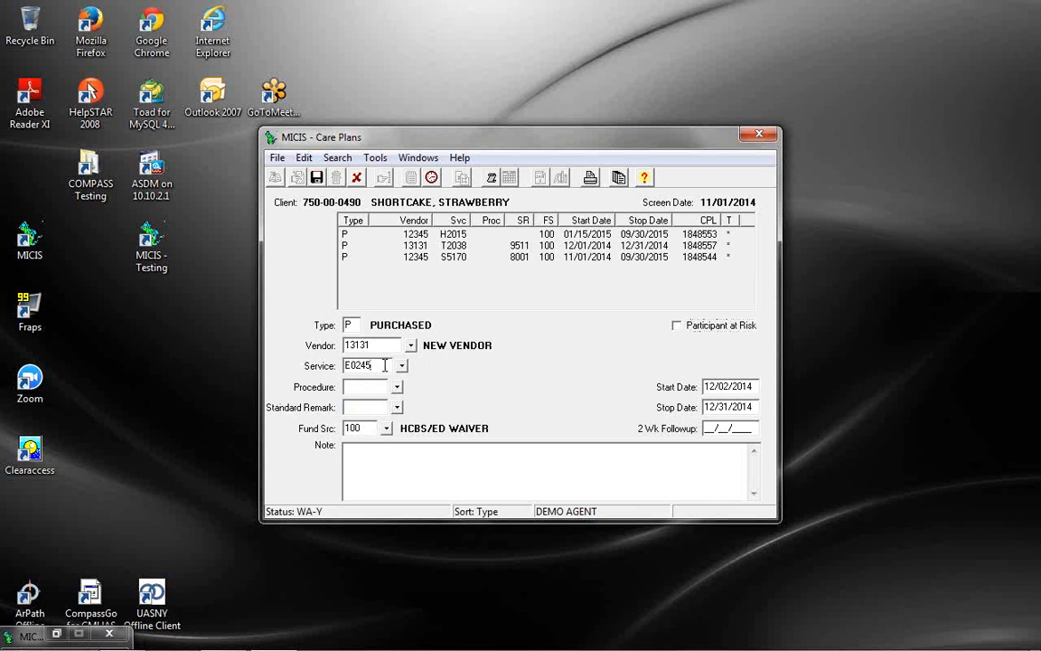
{"action": "key", "text": "Tab"}
{"action": "key", "text": "Tab"}
Check the service lookup listing all of the vendor's services, not only active ones
{"action": "left_click", "coordinate": [404, 367]}
{"action": "left_click", "coordinate": [493, 269]}
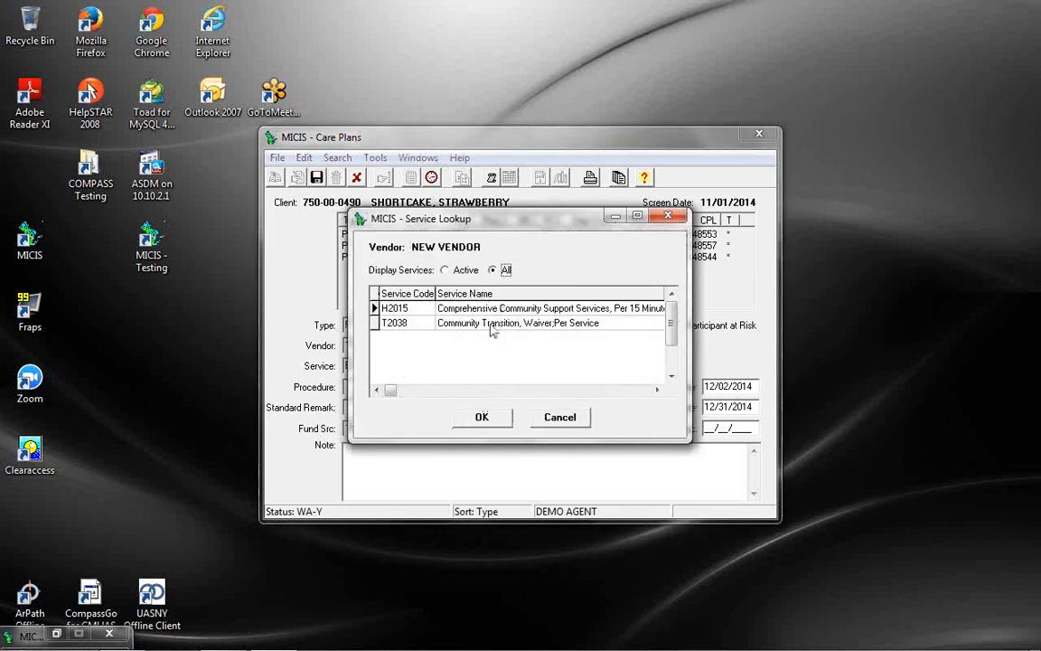
{"action": "left_click", "coordinate": [493, 417]}
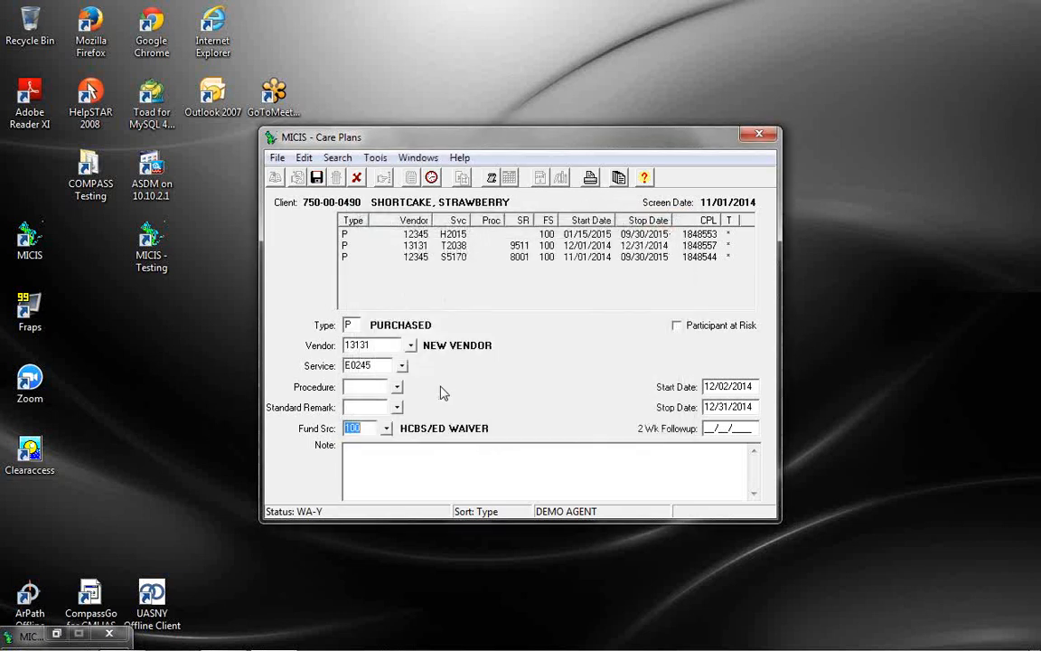
Discard the unsaved plan line changes, close Care Plans, and bring up Maintenance
{"action": "left_click", "coordinate": [357, 178]}
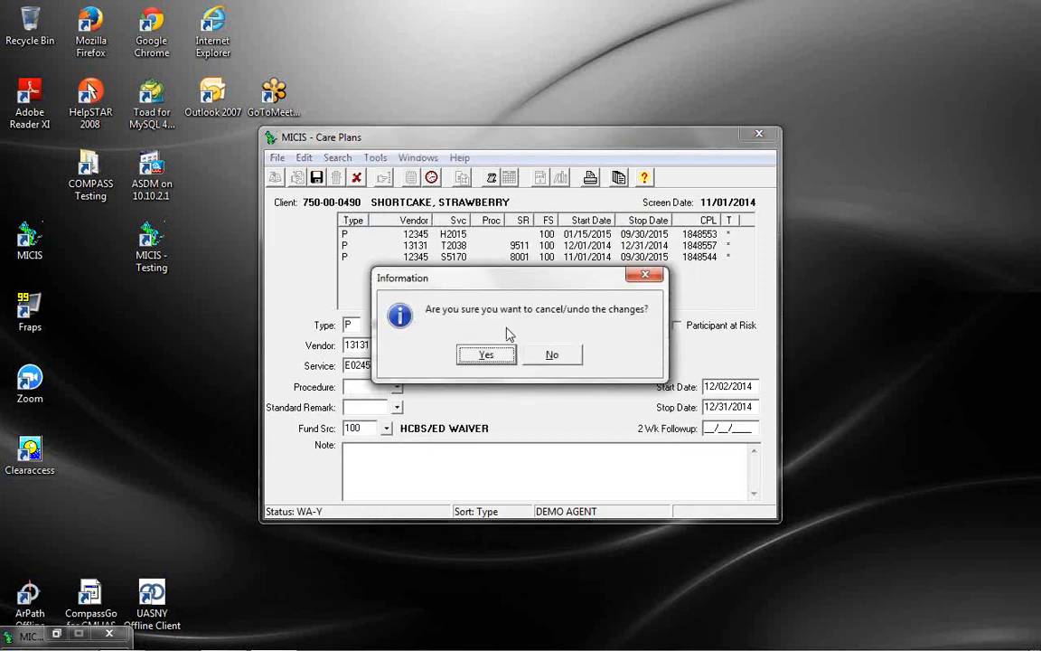
{"action": "left_click", "coordinate": [487, 354]}
{"action": "left_click", "coordinate": [760, 134]}
{"action": "left_click", "coordinate": [459, 157]}
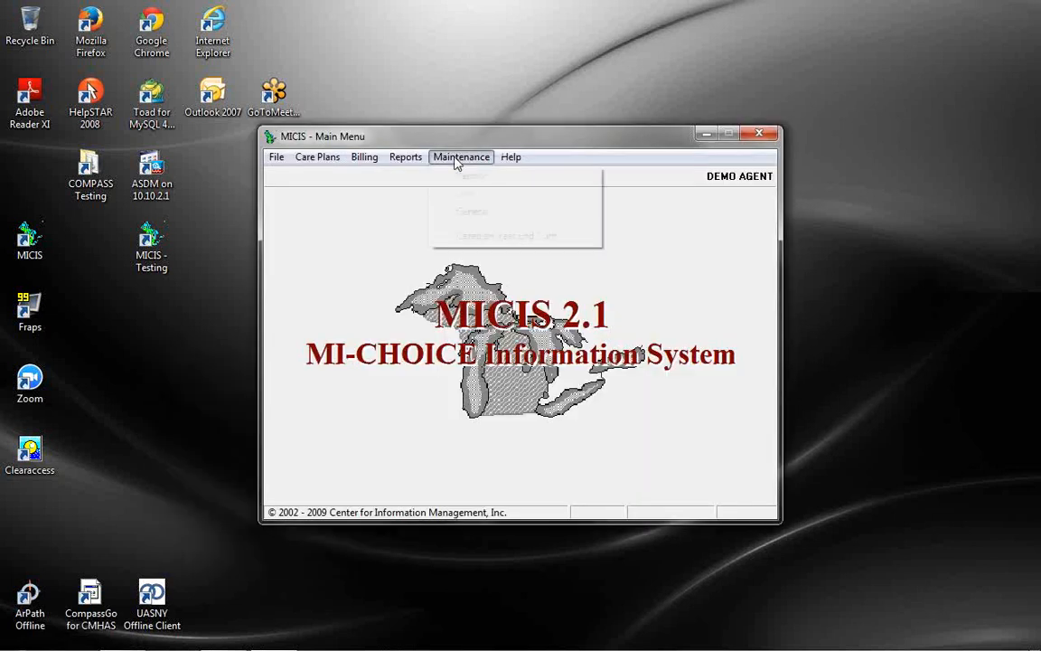
Load the NEW VENDOR record's service and rate information in Vendor Maintenance
{"action": "left_click", "coordinate": [472, 176]}
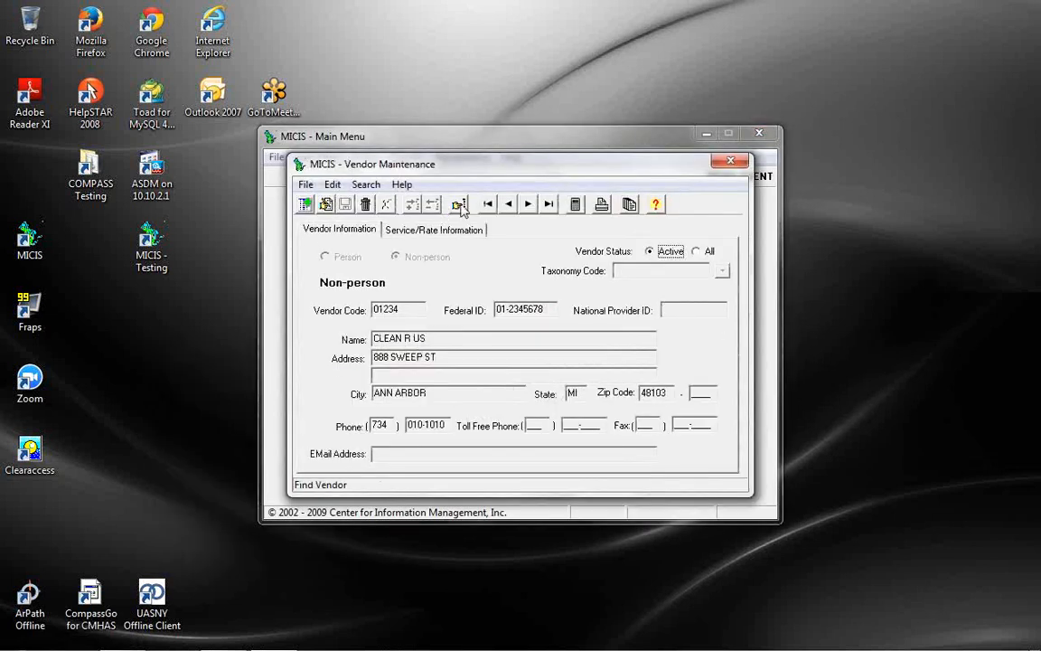
{"action": "left_click", "coordinate": [460, 206]}
{"action": "type", "text": "NE"}
{"action": "double_click", "coordinate": [460, 328]}
{"action": "left_click", "coordinate": [398, 229]}
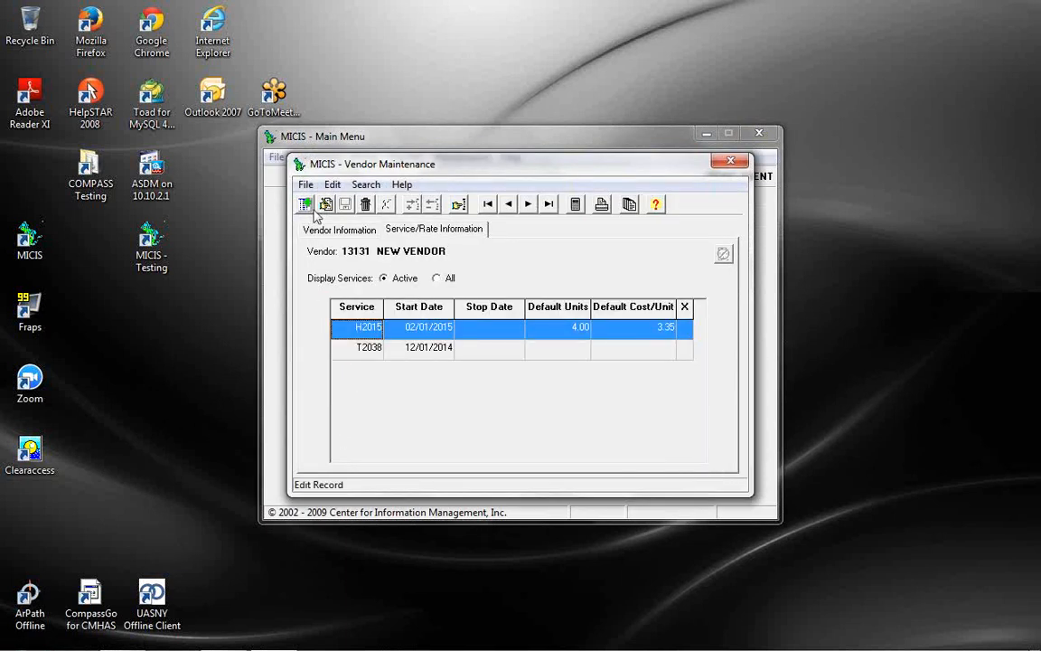
Add a new service row E0245 with start date 12/01/2014
{"action": "left_click", "coordinate": [326, 207]}
{"action": "left_click", "coordinate": [413, 206]}
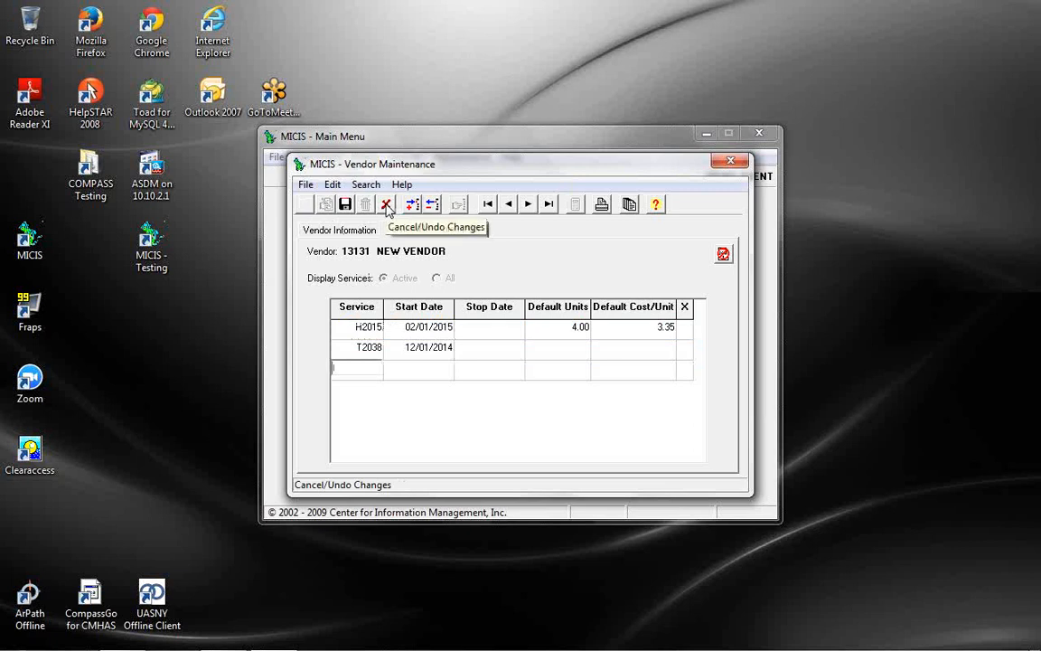
{"action": "type", "text": "E0245"}
{"action": "key", "text": "Tab"}
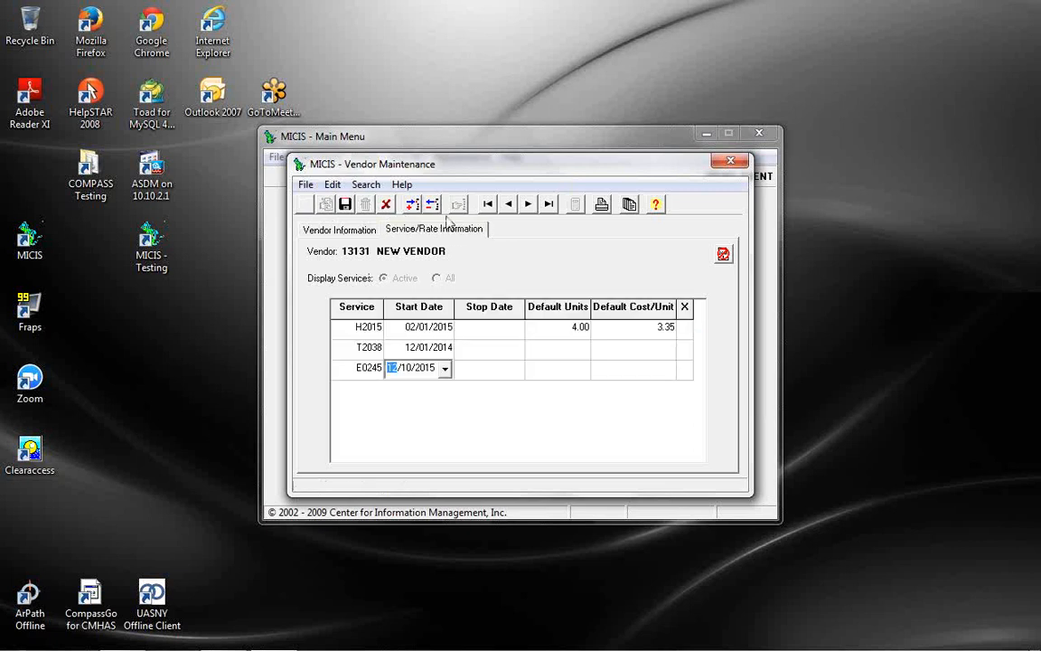
{"action": "key", "text": "Right"}
{"action": "type", "text": "1"}
{"action": "key", "text": "Right"}
{"action": "type", "text": "2014"}
{"action": "left_click", "coordinate": [554, 373]}
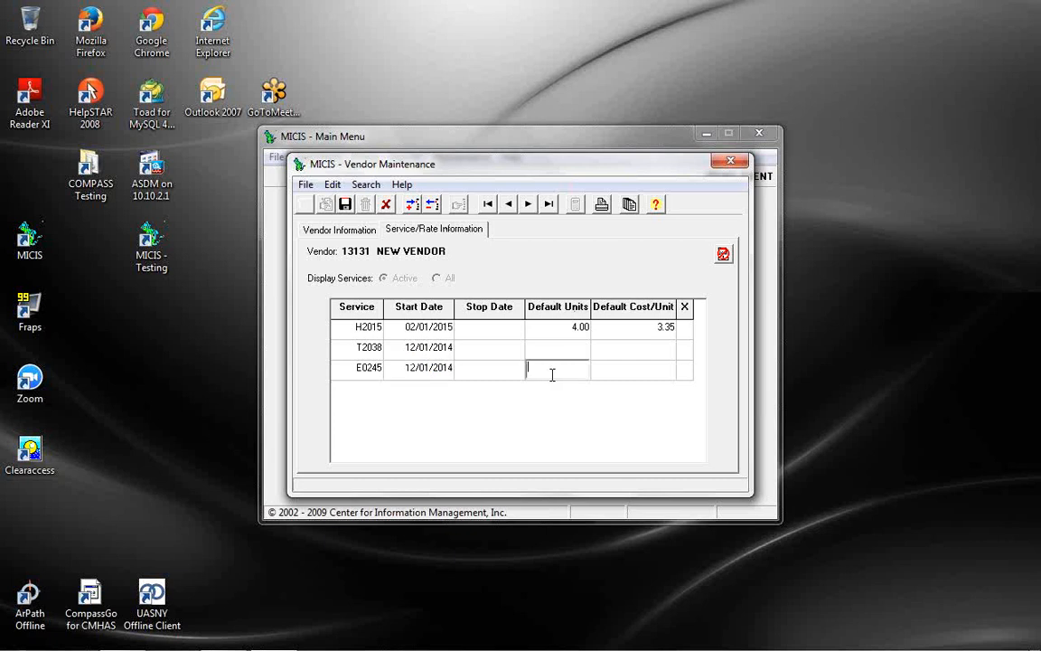
Save the new E0245 service line, close Vendor Maintenance, and minimize the main menu
{"action": "left_click", "coordinate": [345, 205]}
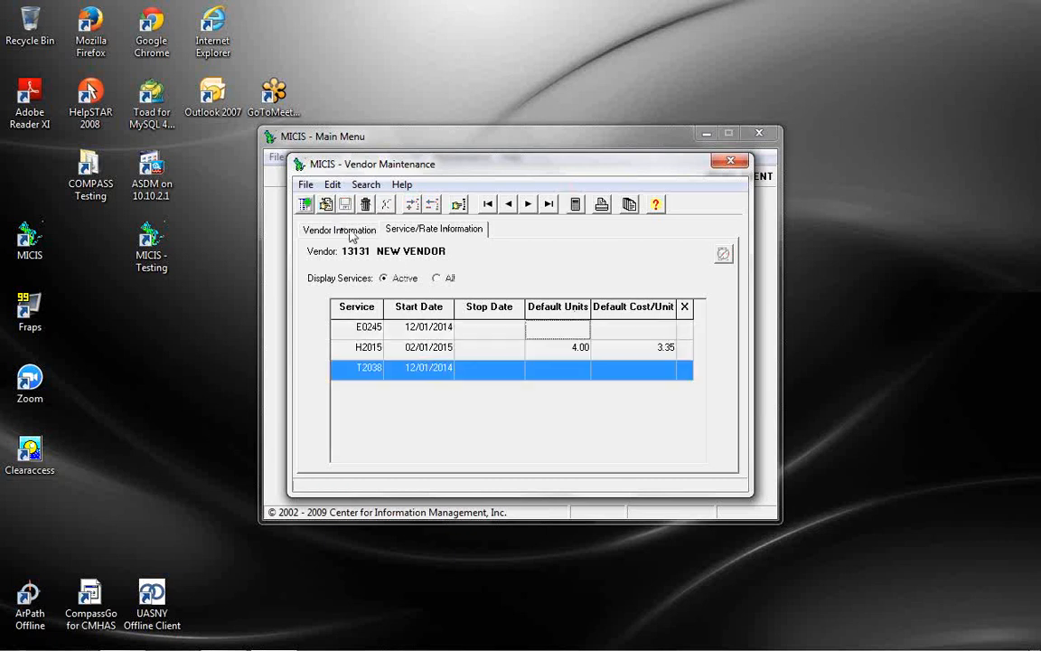
{"action": "left_click", "coordinate": [732, 163]}
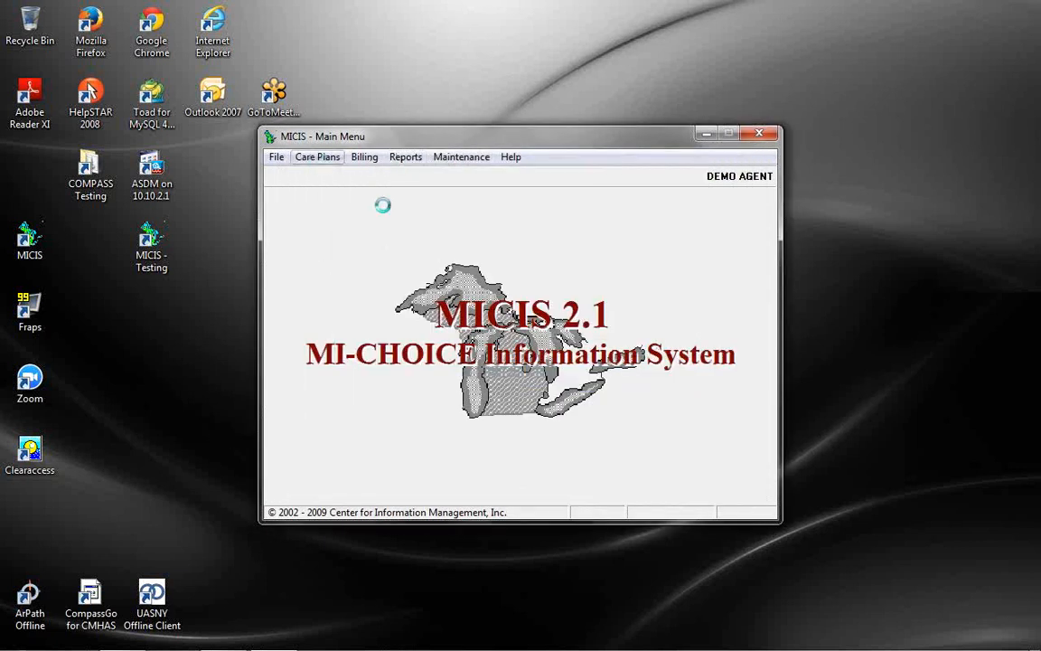
{"action": "key", "text": "super+d"}
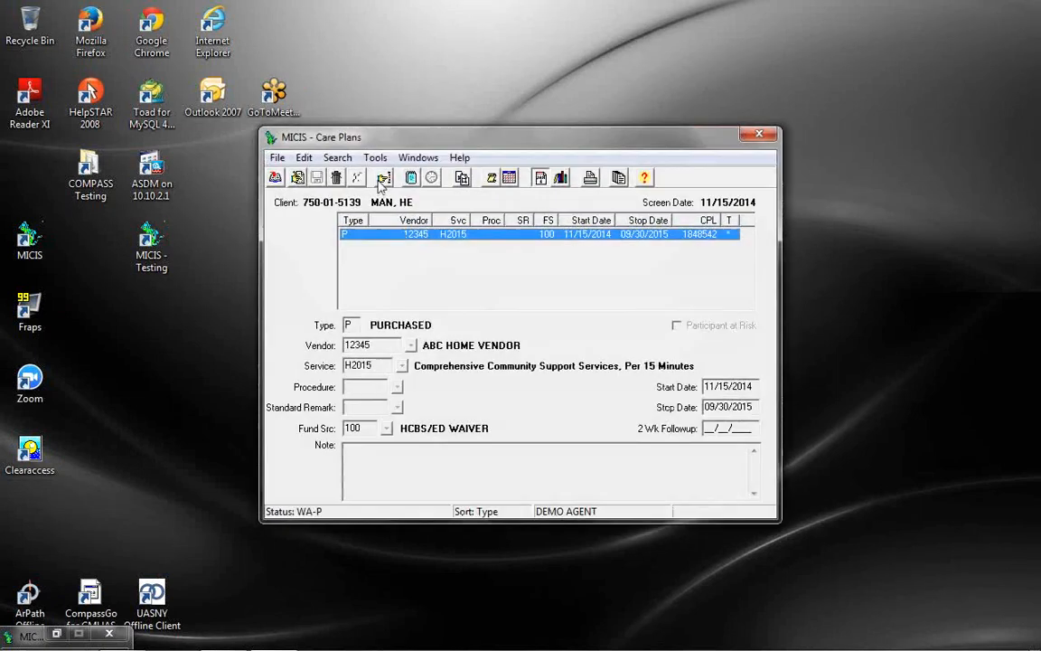
Find the client by last name, include history, and select the T2038 care plan line
{"action": "left_click", "coordinate": [382, 179]}
{"action": "type", "text": "R"}
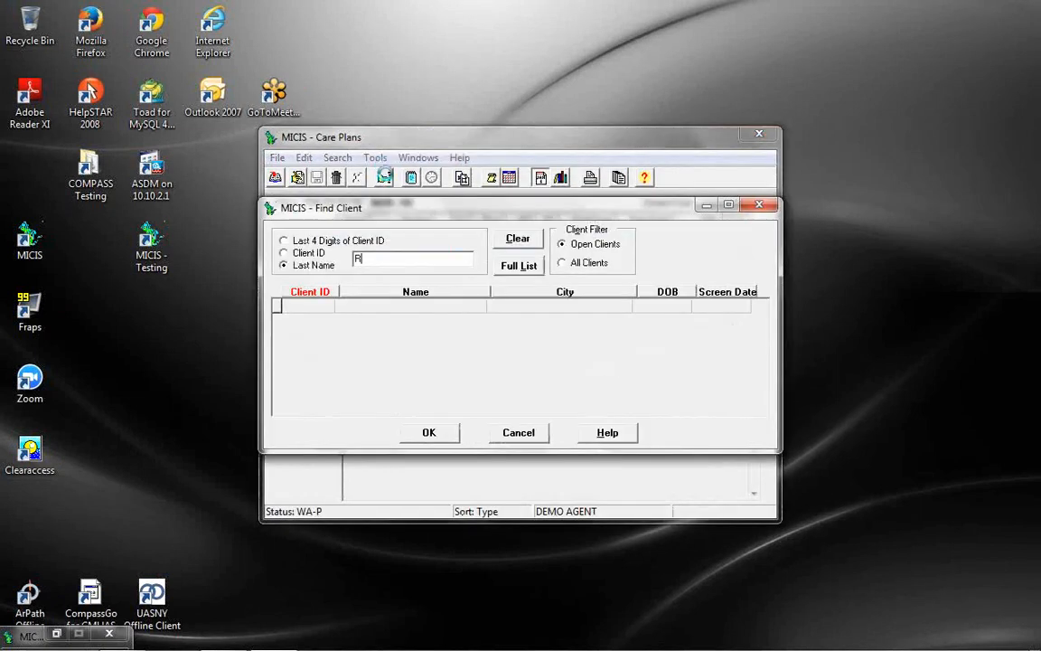
{"action": "key", "text": "BackSpace"}
{"action": "type", "text": "SHOR"}
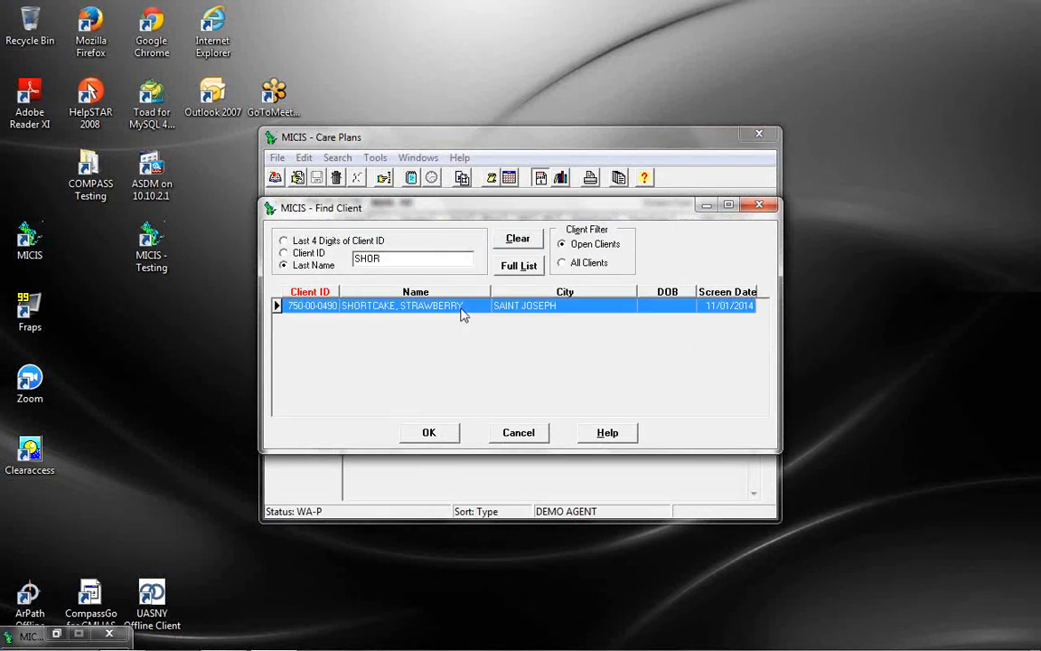
{"action": "double_click", "coordinate": [461, 305]}
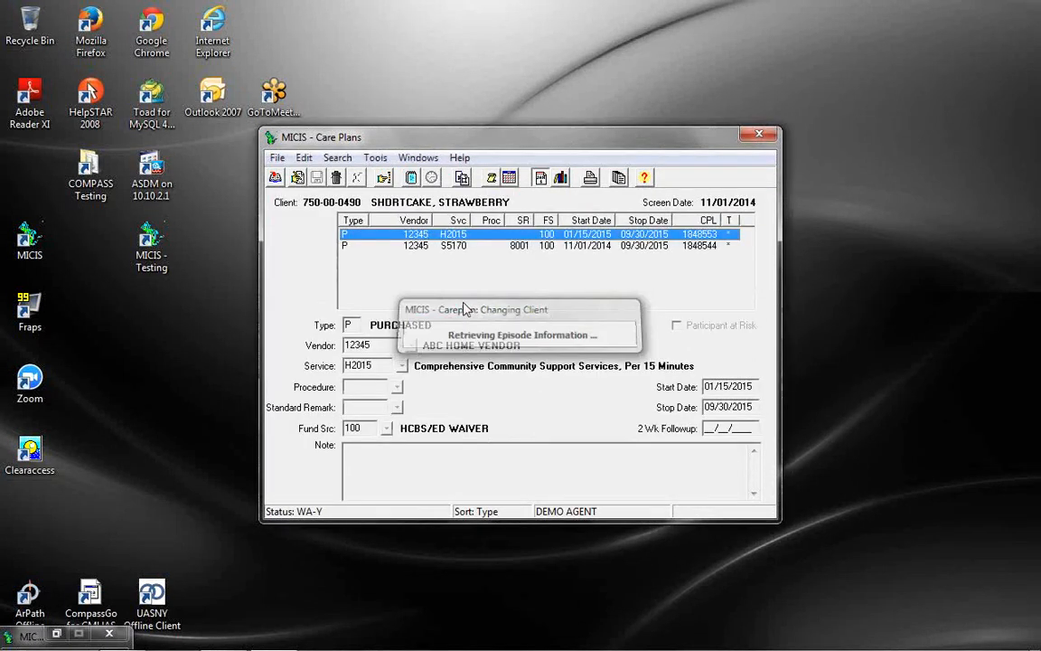
{"action": "left_click", "coordinate": [563, 179]}
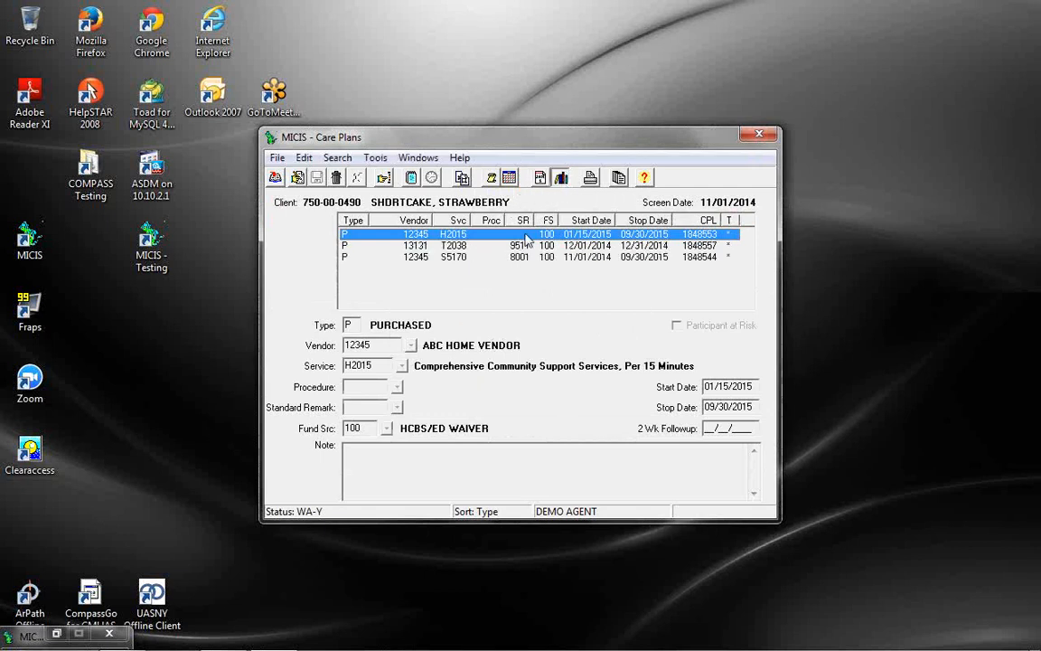
{"action": "left_click", "coordinate": [480, 248]}
Change the T2038 line's service to E0245 and clear standard remark 9511
{"action": "left_click", "coordinate": [295, 177]}
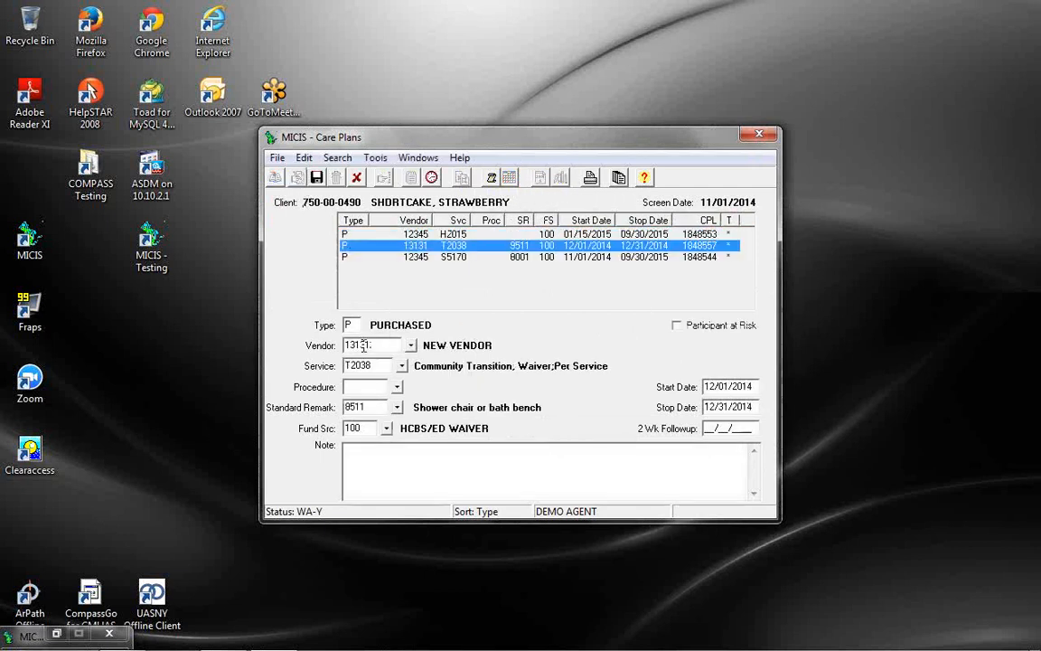
{"action": "key", "text": "Tab"}
{"action": "type", "text": "E0224"}
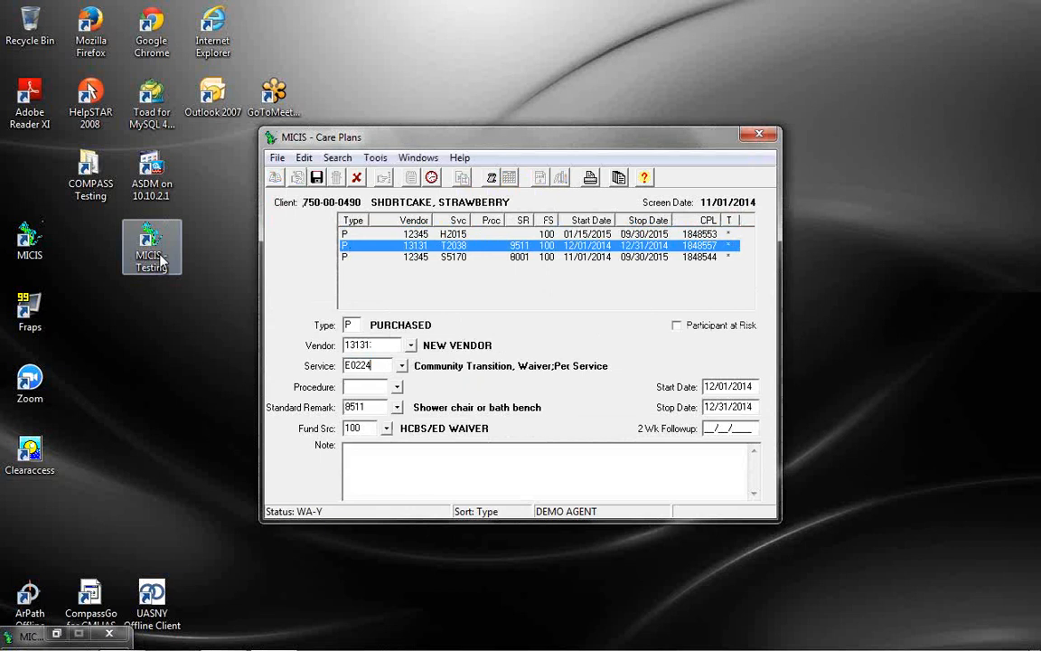
{"action": "key", "text": "Tab"}
{"action": "type", "text": "E"}
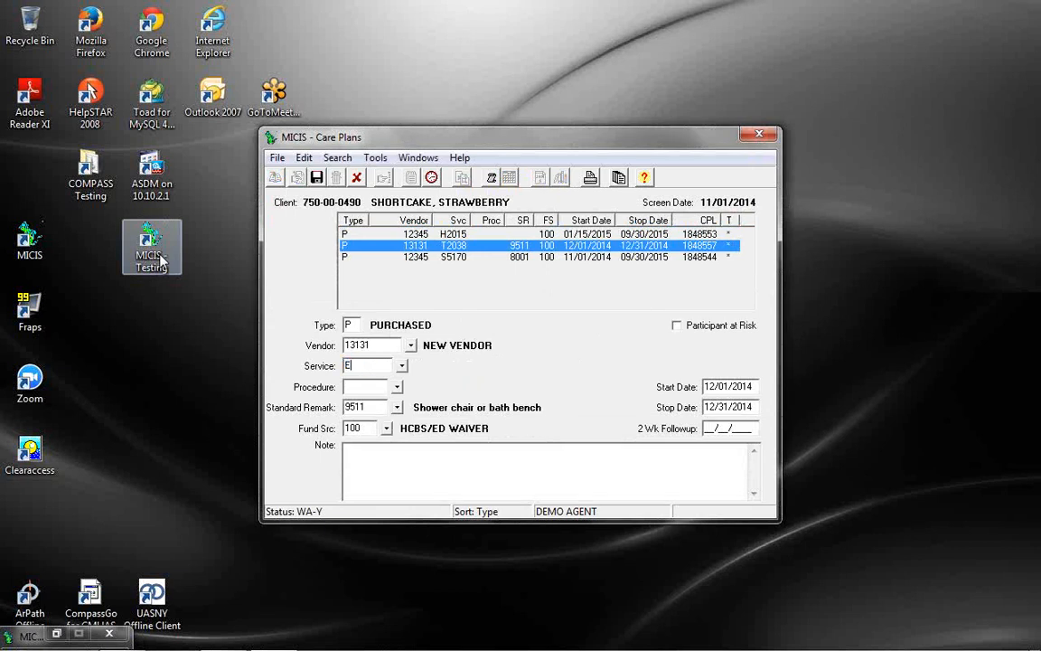
{"action": "type", "text": "0245"}
{"action": "key", "text": "Tab"}
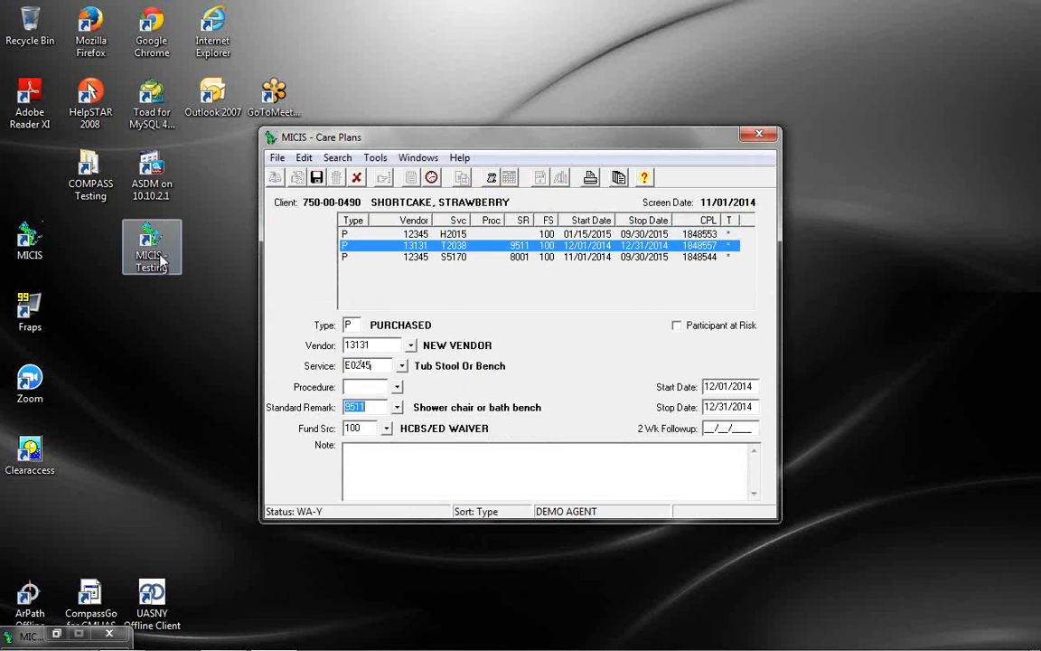
{"action": "key", "text": "BackSpace"}
{"action": "key", "text": "Tab"}
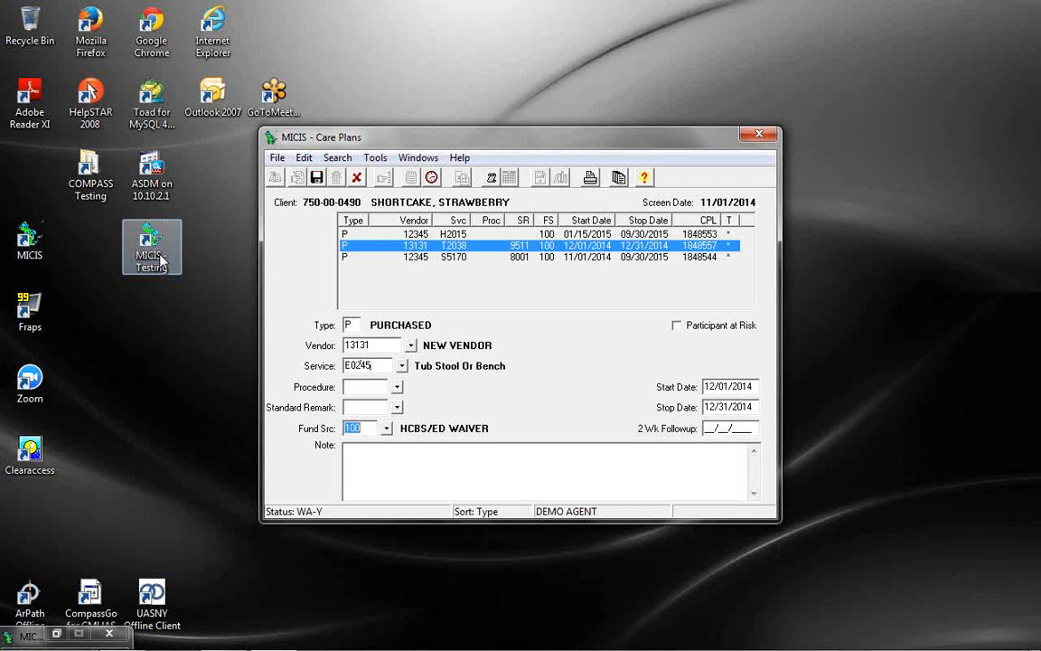
Attempt the save, dismiss the unable-to-edit message, and undo the T2038 line changes
{"action": "left_click", "coordinate": [320, 181]}
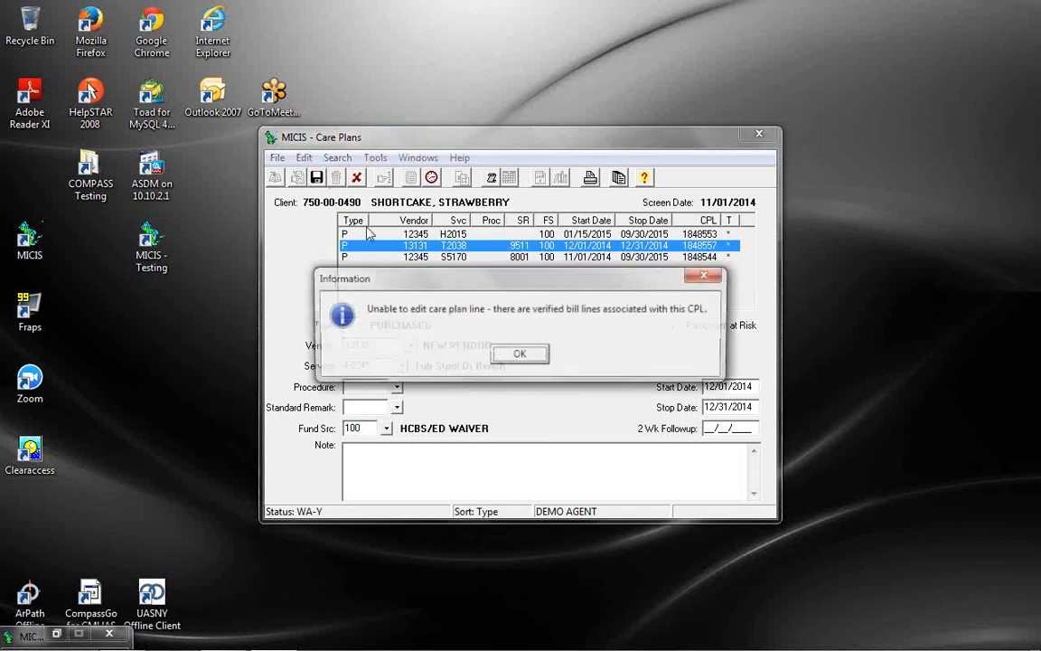
{"action": "left_click", "coordinate": [516, 355]}
{"action": "left_click", "coordinate": [359, 177]}
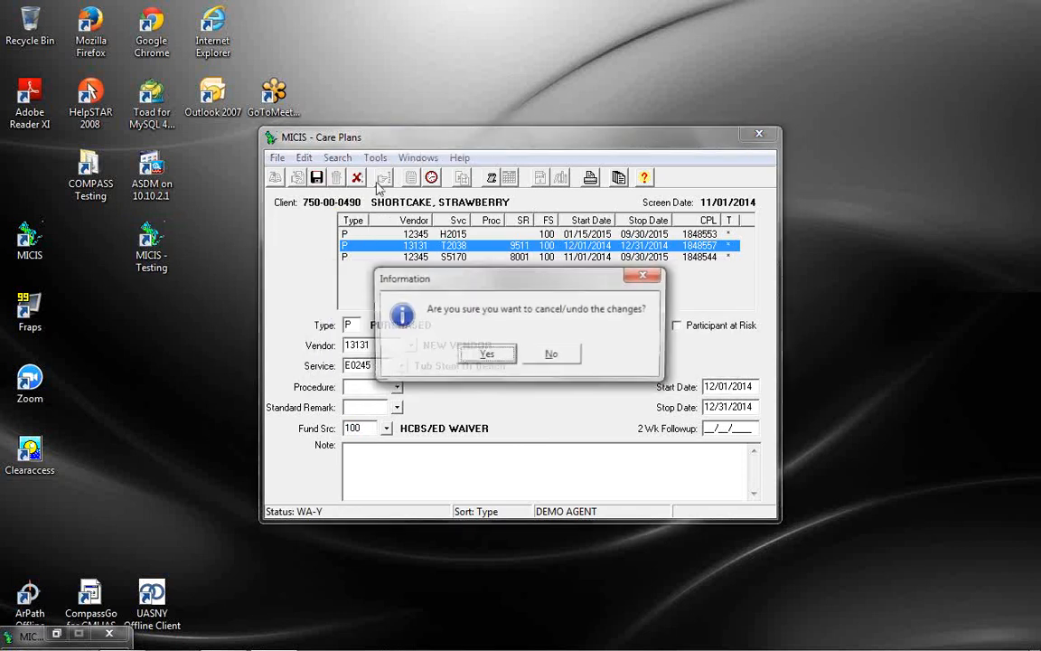
{"action": "left_click", "coordinate": [486, 355]}
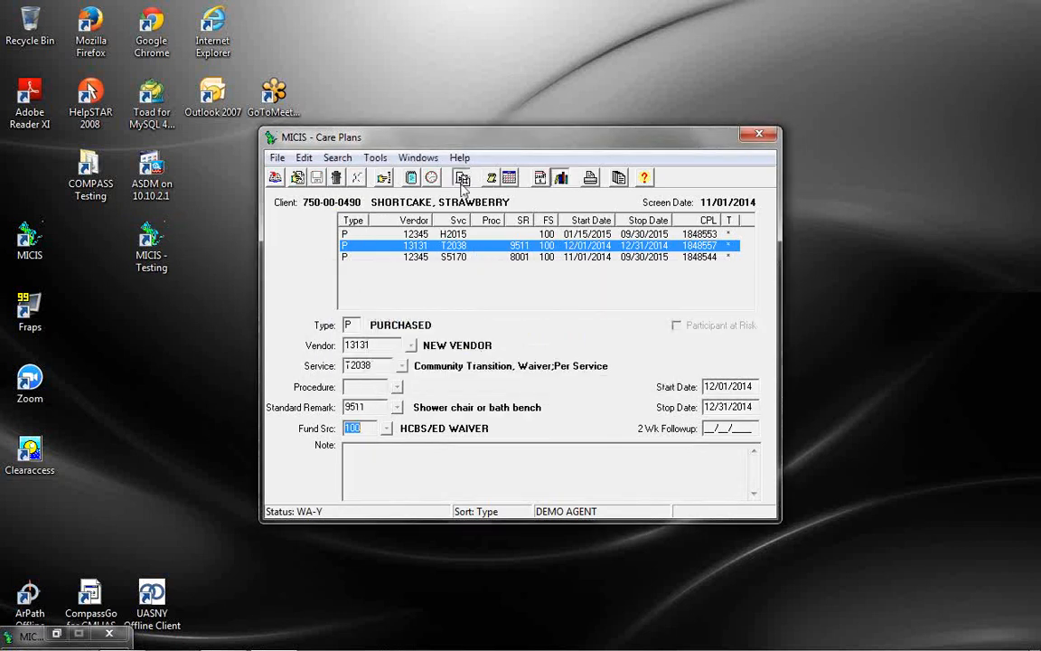
Copy the T2038 care plan line with new start date 12/02/2014
{"action": "left_click", "coordinate": [462, 177]}
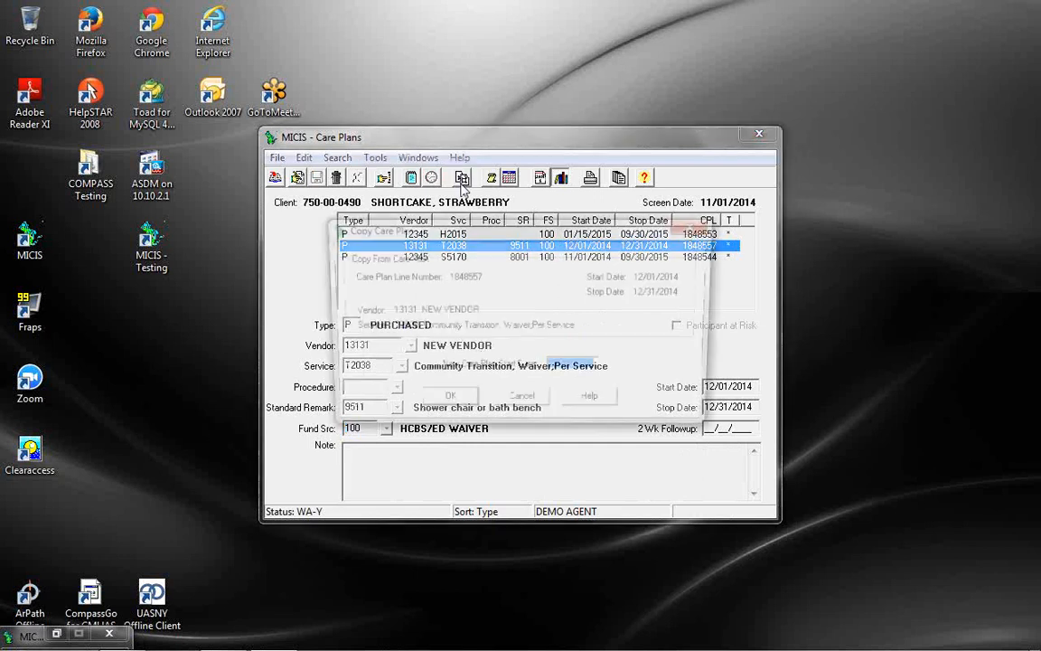
{"action": "type", "text": "12/02/20"}
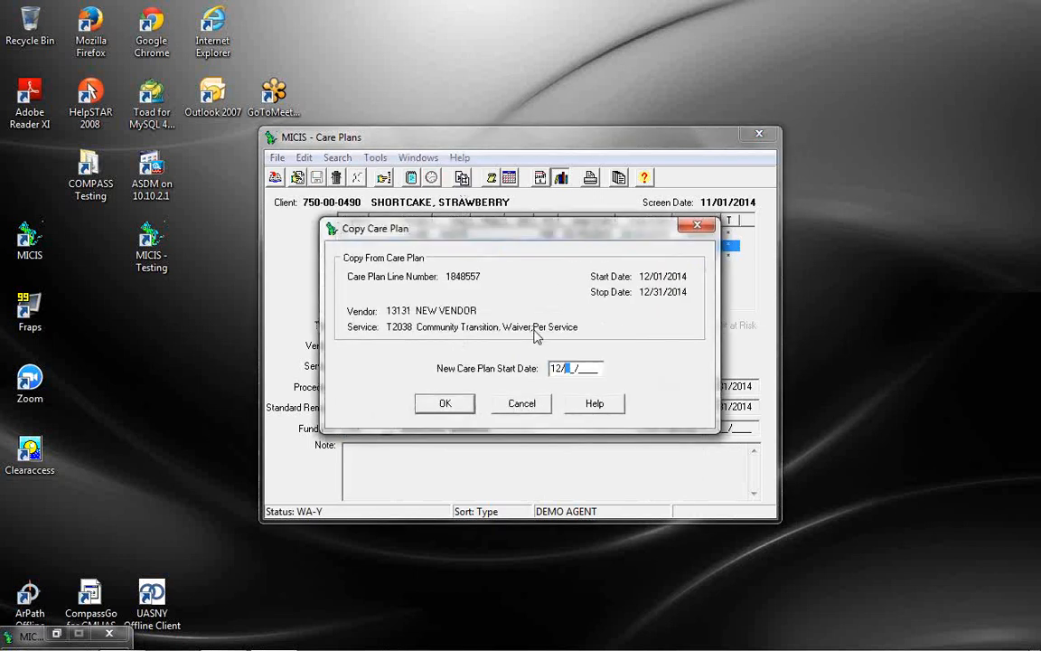
{"action": "type", "text": "14"}
{"action": "left_click", "coordinate": [444, 406]}
Change the copy's service to E0245, clear remark 9511, and save the record
{"action": "left_click", "coordinate": [382, 366]}
{"action": "type", "text": "E0245"}
{"action": "key", "text": "Tab"}
{"action": "key", "text": "Tab"}
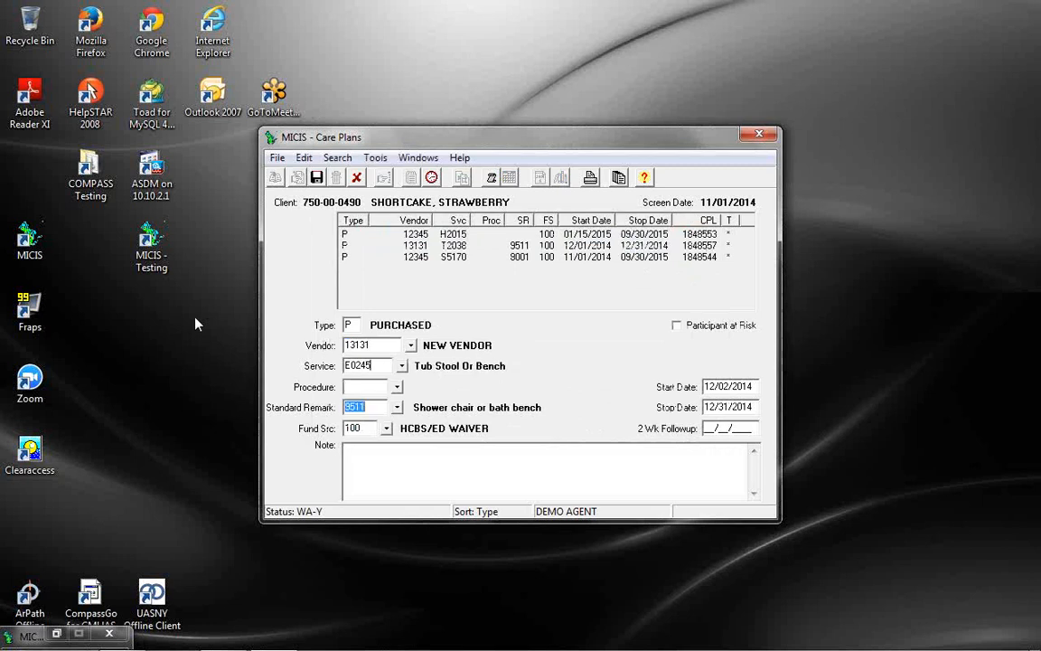
{"action": "key", "text": "Delete"}
{"action": "key", "text": "Tab"}
{"action": "key", "text": "Tab"}
{"action": "left_click", "coordinate": [278, 157]}
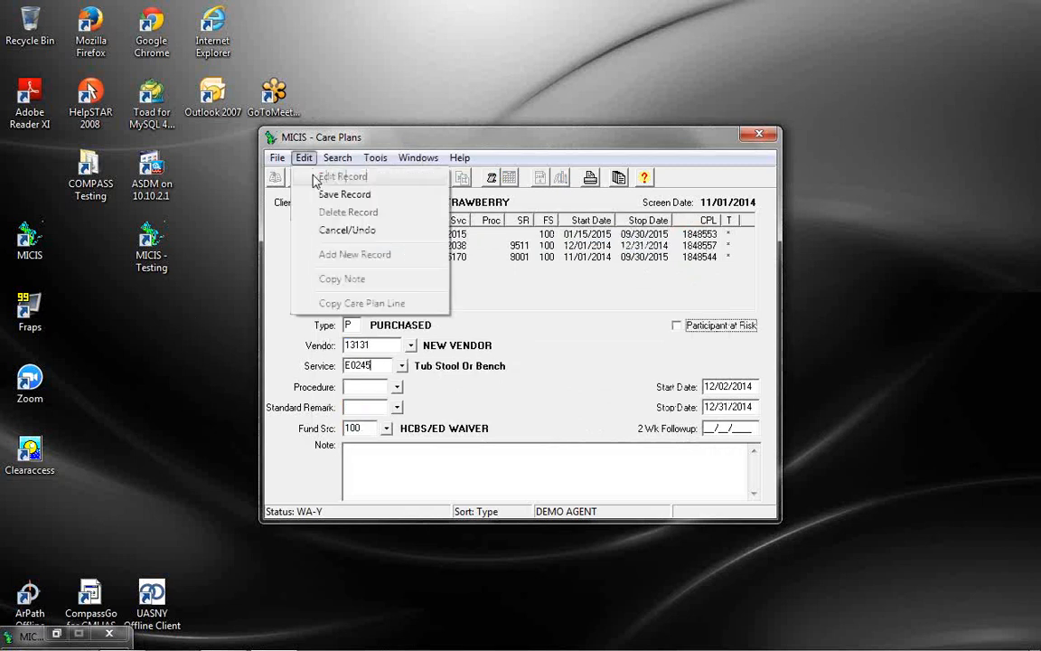
{"action": "left_click", "coordinate": [307, 193]}
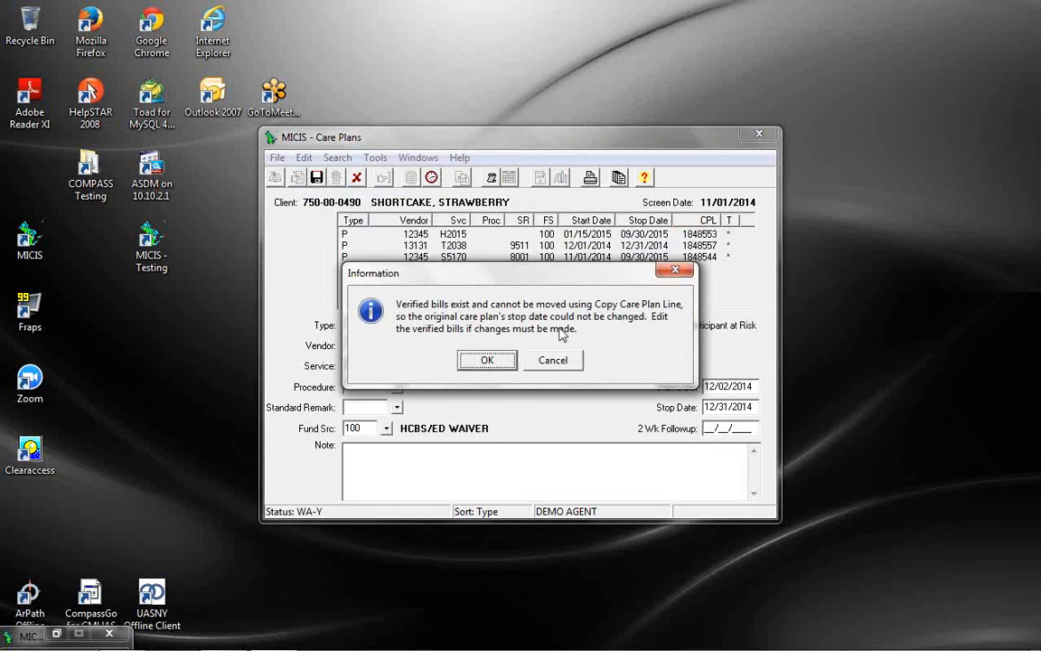
{"action": "left_click", "coordinate": [488, 360]}
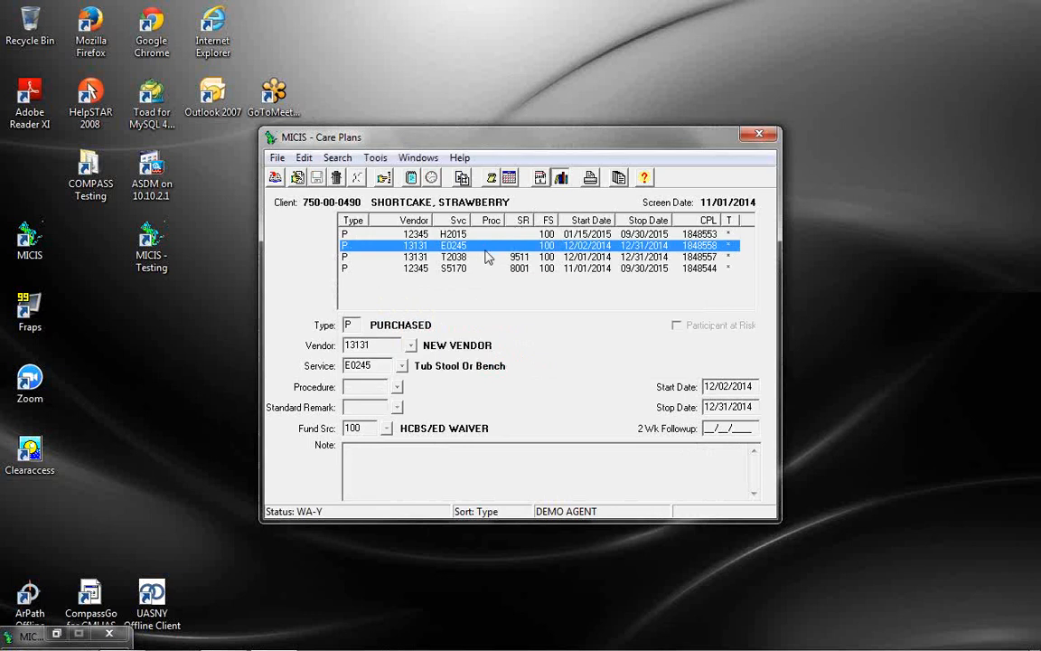
{"action": "left_click", "coordinate": [485, 258]}
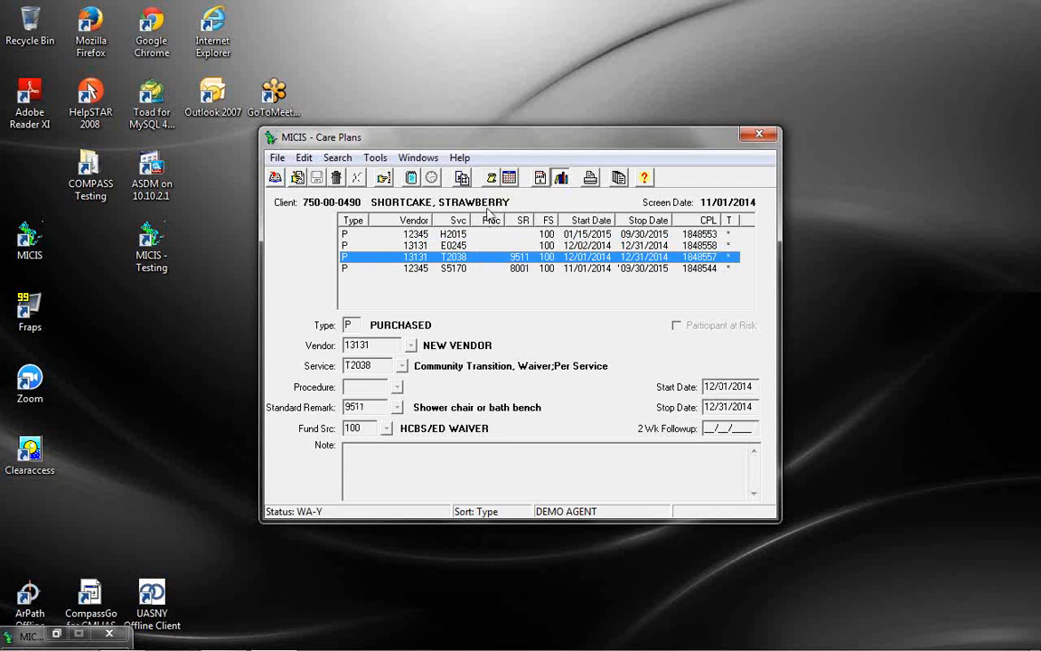
{"action": "left_click", "coordinate": [492, 178]}
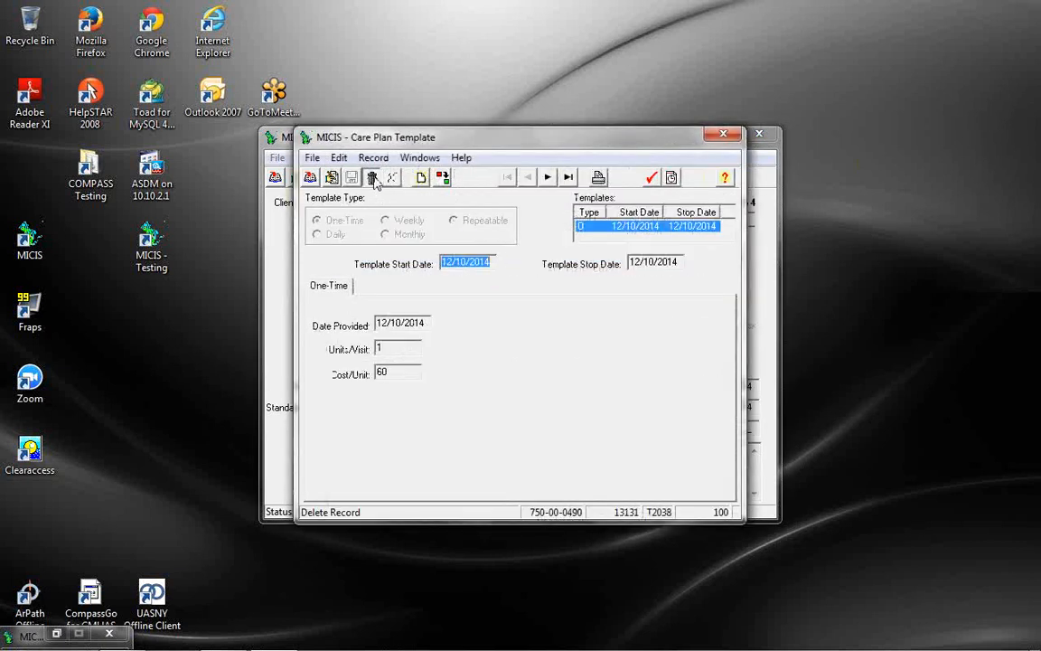
{"action": "left_click", "coordinate": [374, 179]}
{"action": "left_click", "coordinate": [488, 354]}
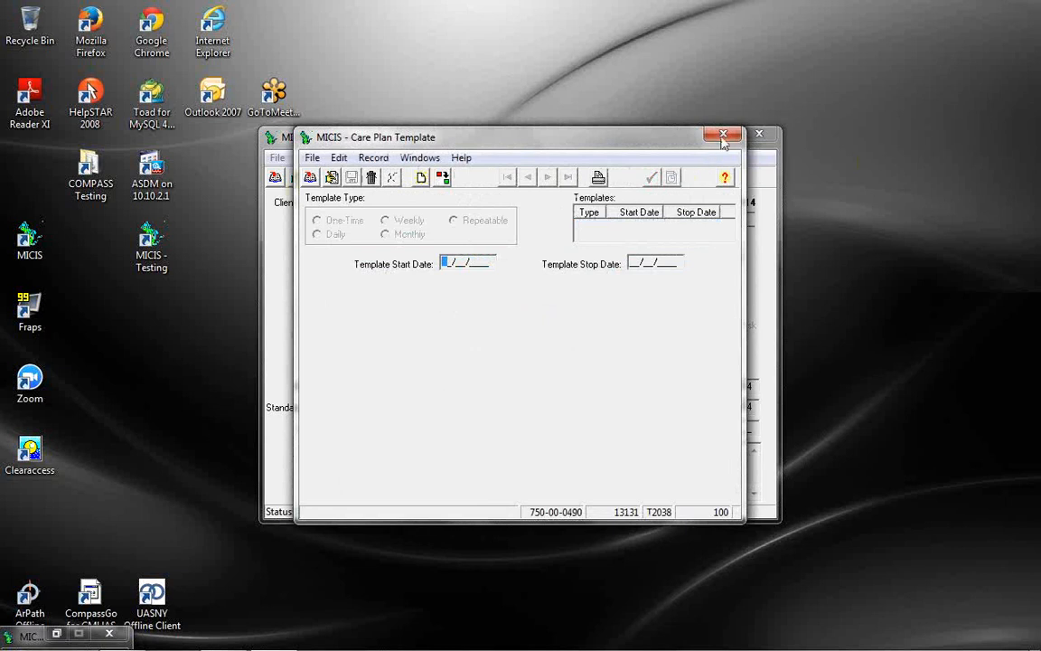
{"action": "left_click", "coordinate": [724, 136]}
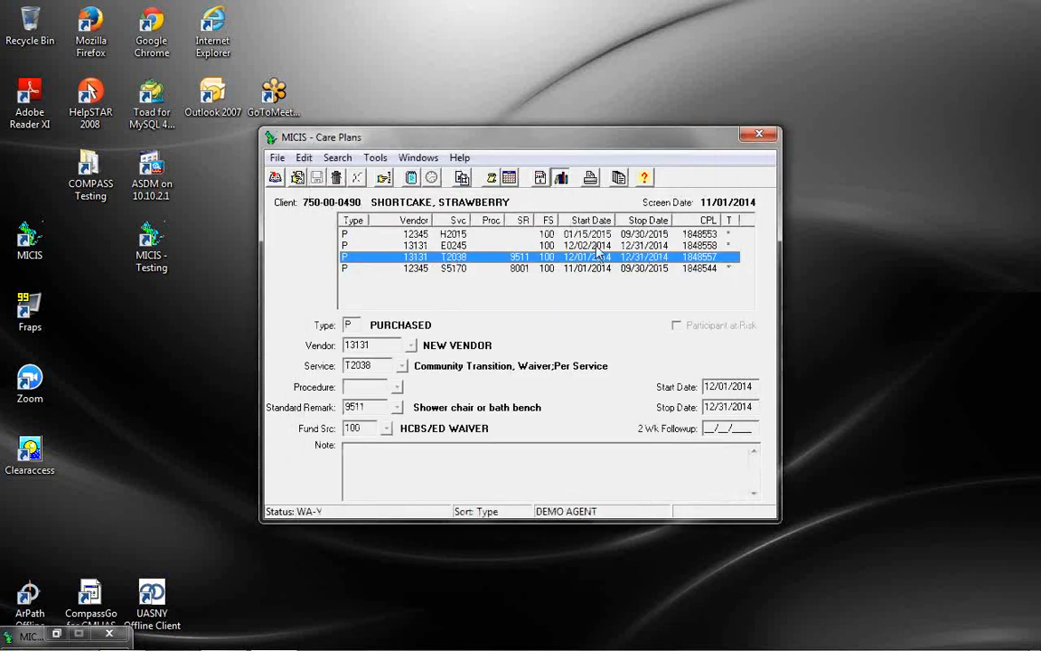
{"action": "left_click", "coordinate": [595, 247]}
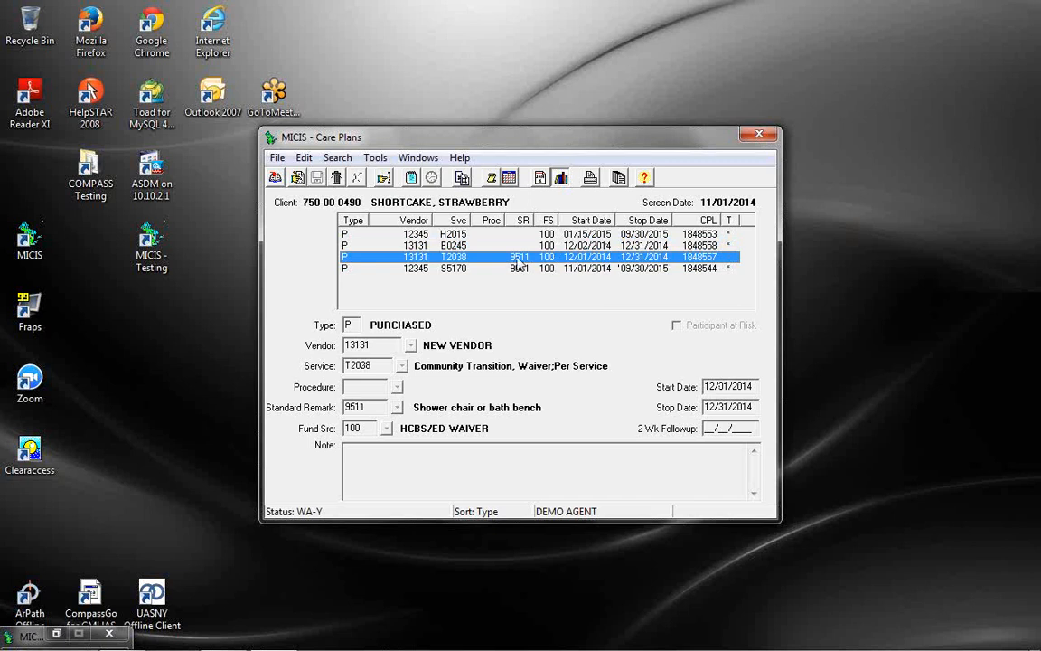
{"action": "left_click", "coordinate": [336, 178]}
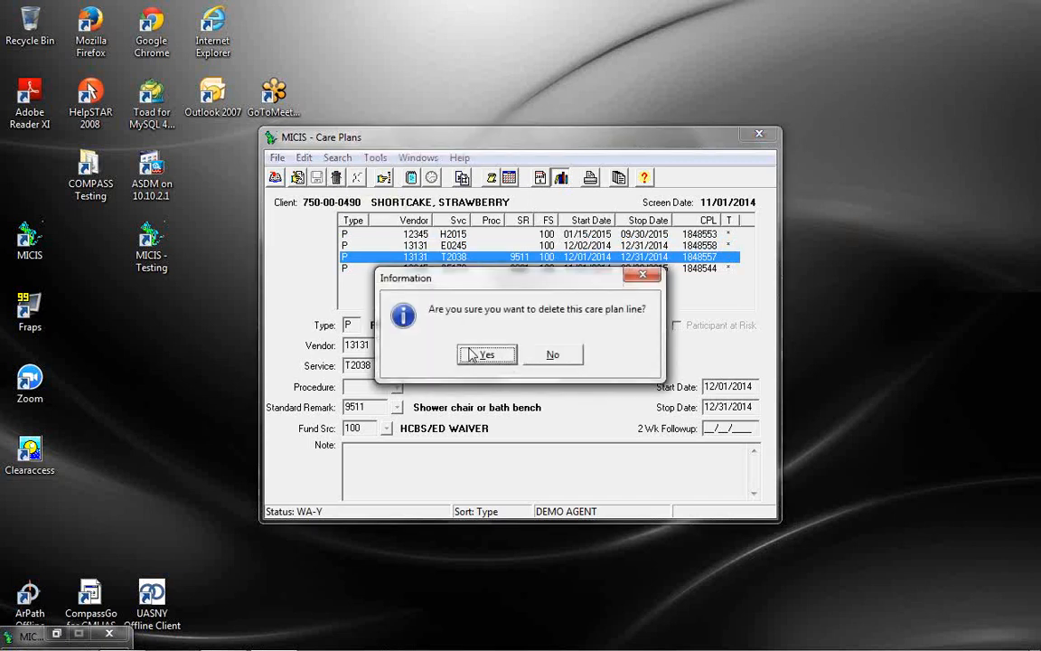
{"action": "left_click", "coordinate": [432, 355]}
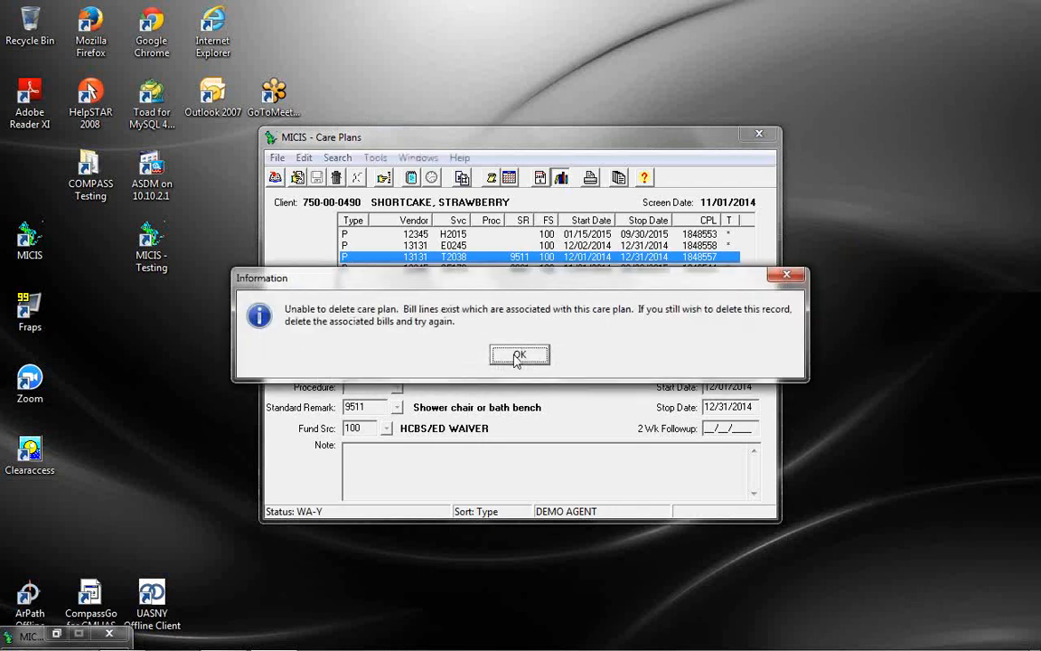
{"action": "left_click", "coordinate": [517, 357]}
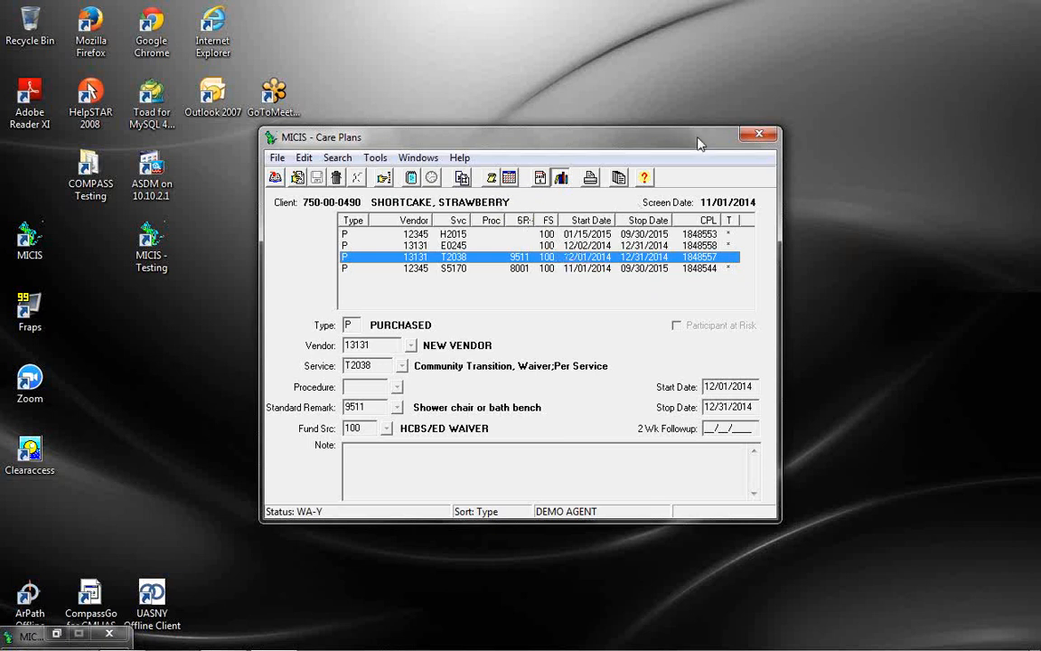
Close the client's Care Plans window
{"action": "left_click", "coordinate": [760, 136]}
Open Bill Edit and search the bills of the client found by last name
{"action": "left_click", "coordinate": [365, 157]}
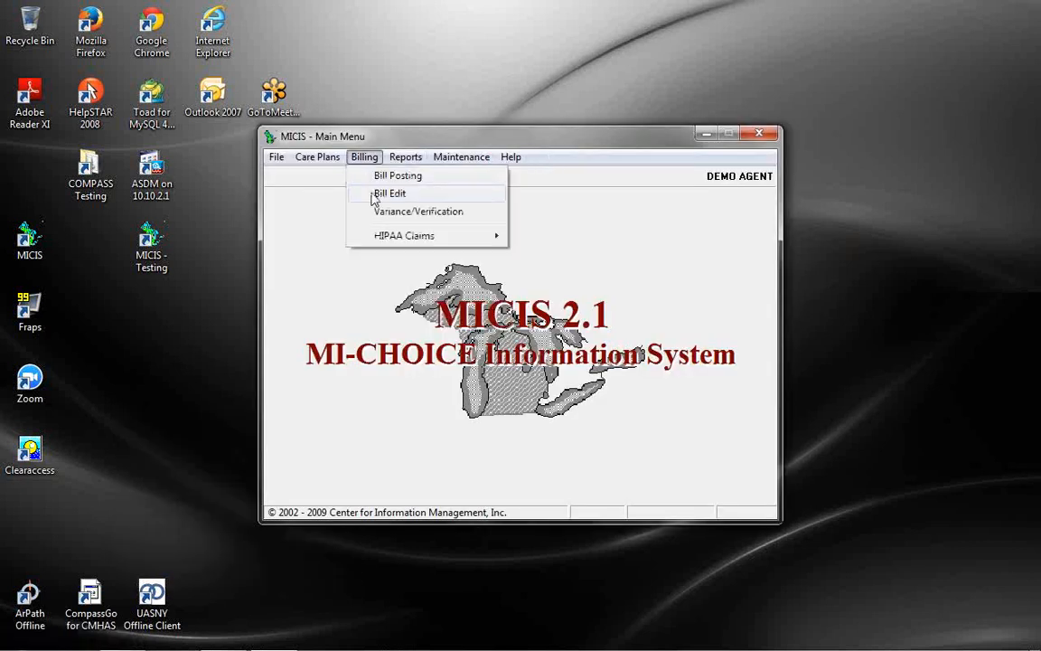
{"action": "left_click", "coordinate": [371, 193]}
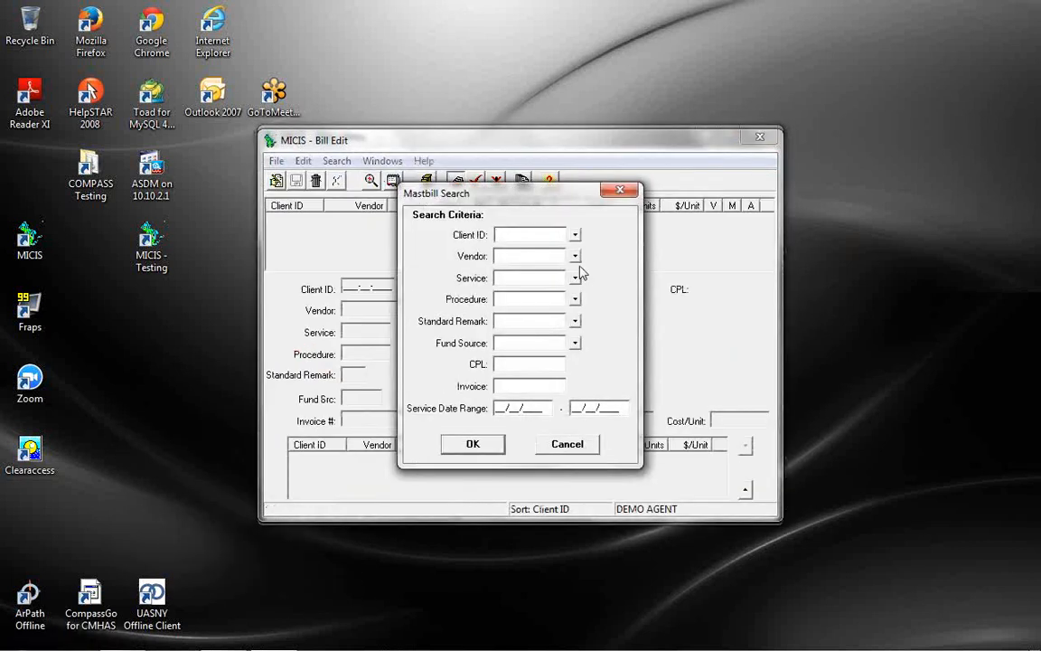
{"action": "type", "text": "S"}
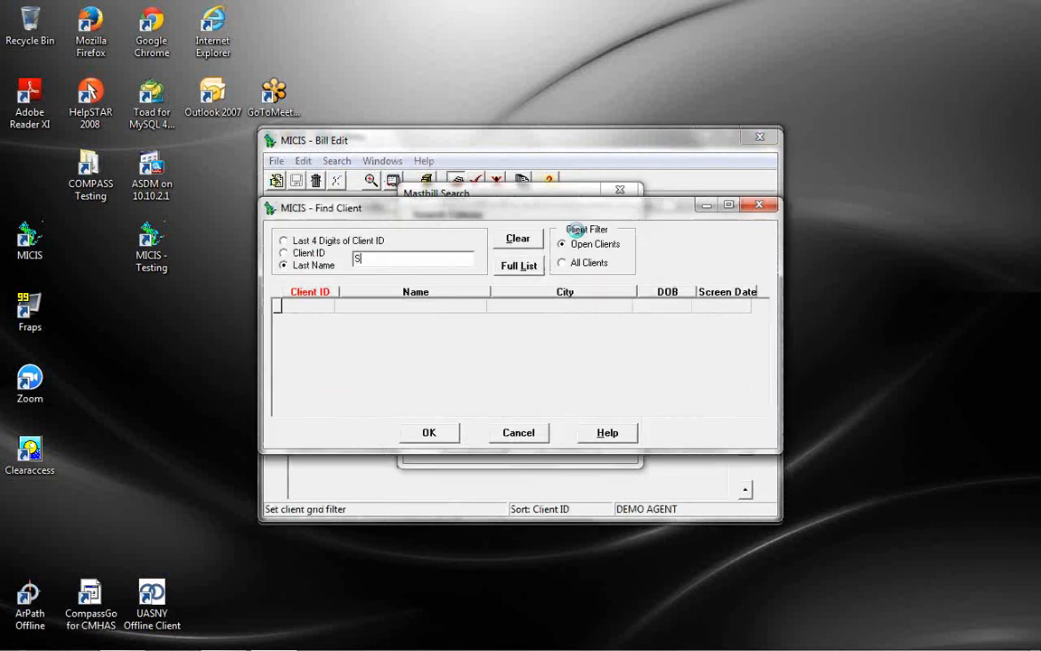
{"action": "type", "text": "HORT"}
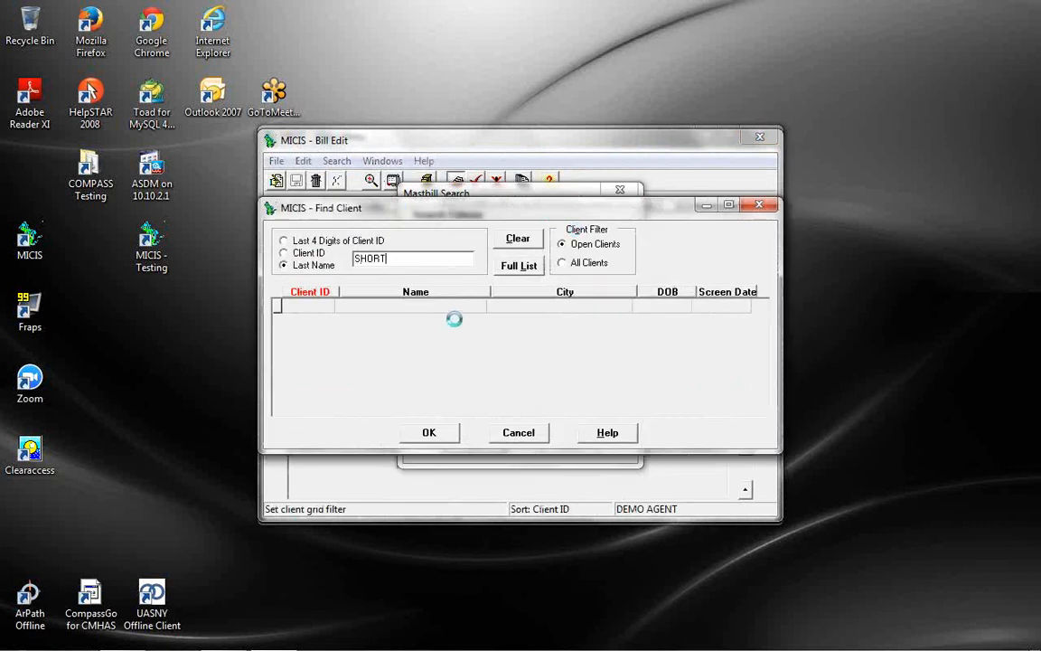
{"action": "double_click", "coordinate": [458, 307]}
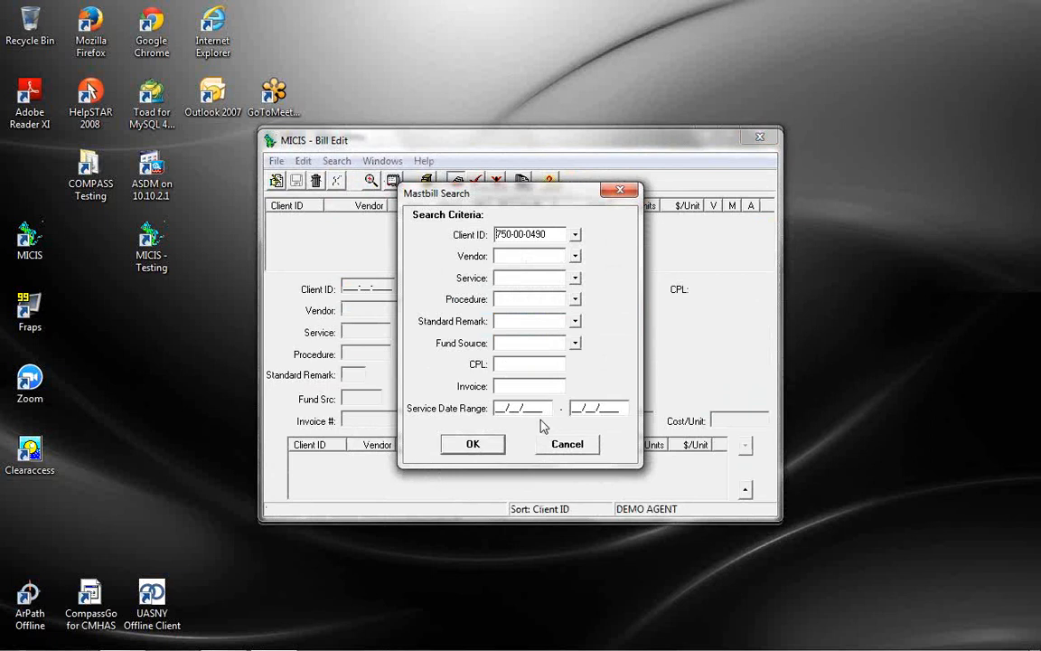
{"action": "left_click", "coordinate": [479, 446]}
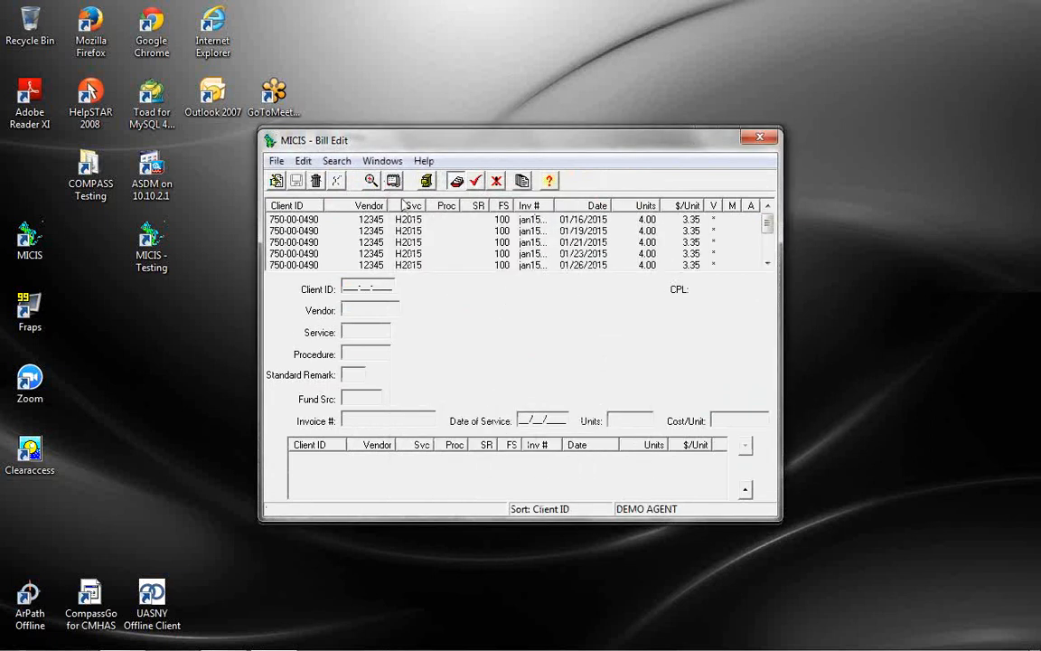
Change the 12/10/2014 T2038 bill line's service to E0245 and save it
{"action": "scroll", "coordinate": [767, 233], "scroll_direction": "down", "scroll_amount": 2}
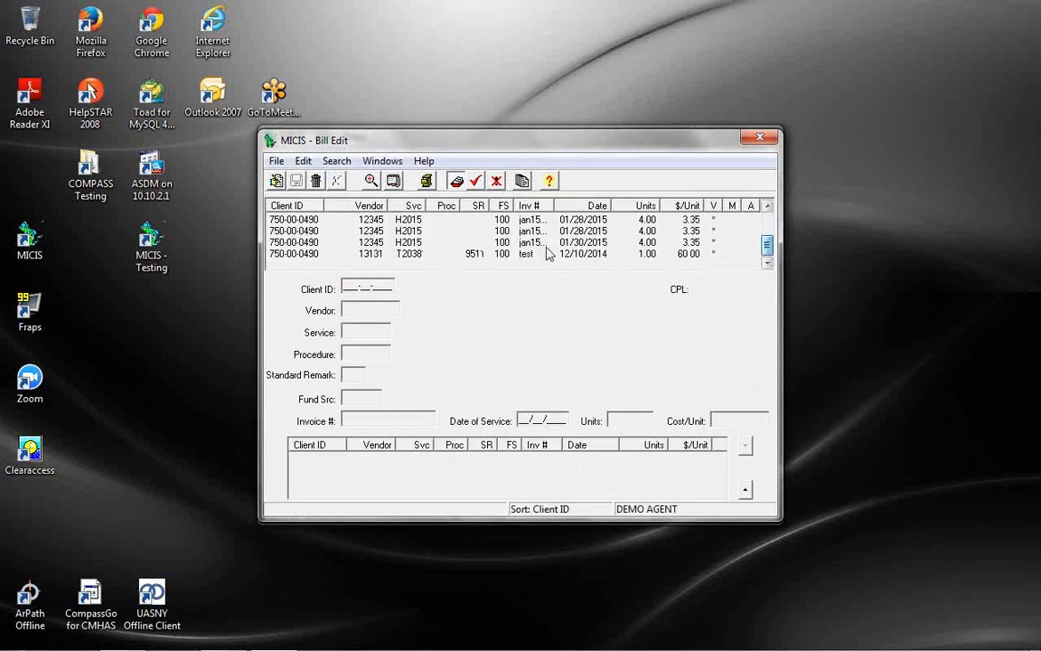
{"action": "left_click", "coordinate": [474, 254]}
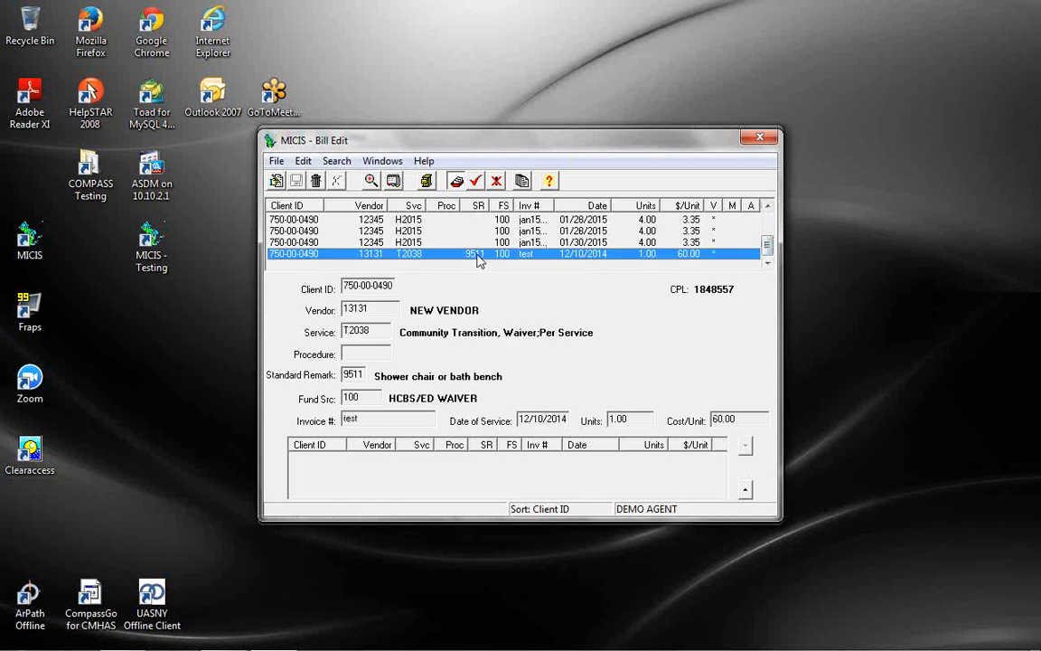
{"action": "left_click", "coordinate": [276, 181]}
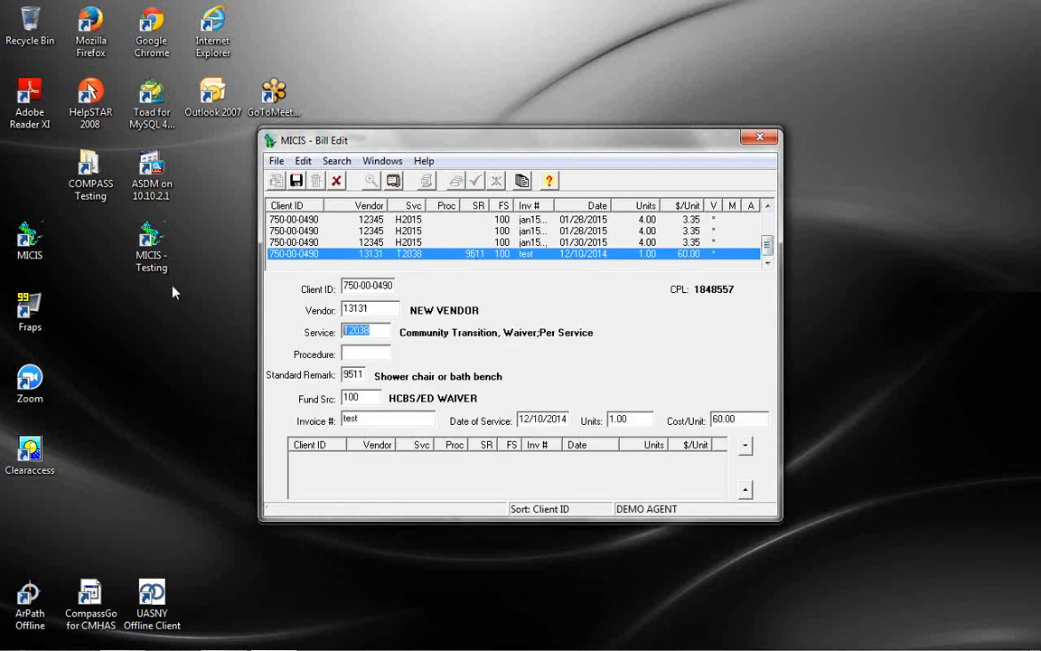
{"action": "type", "text": "E0245"}
{"action": "key", "text": "Tab"}
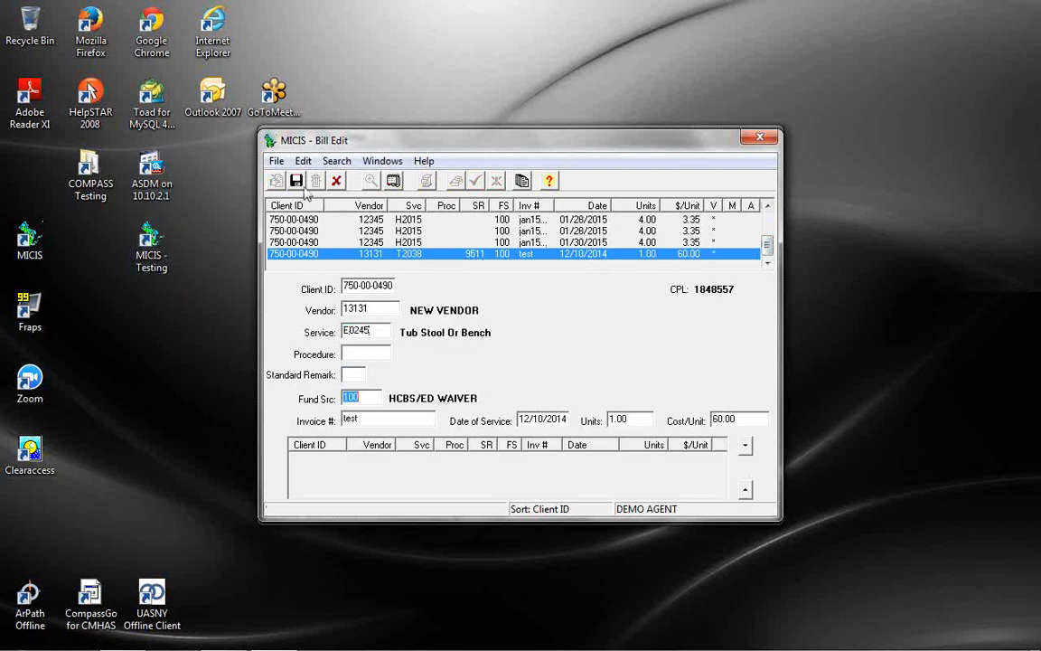
{"action": "left_click", "coordinate": [296, 181]}
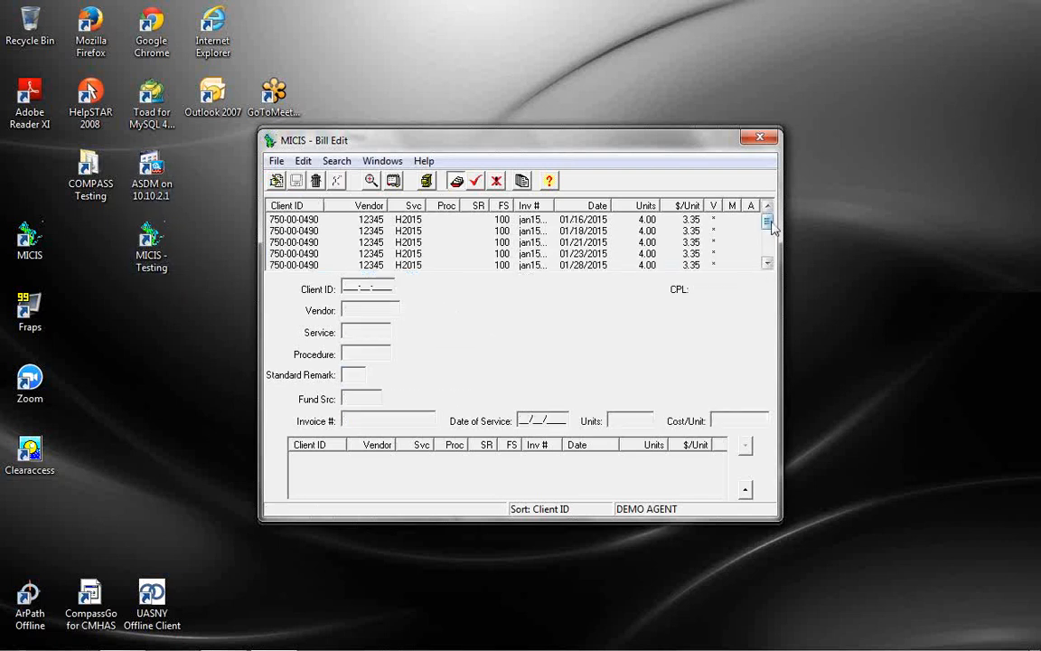
Compare the T2038 and E0245 bill lines; editing the original T2038 line is refused
{"action": "left_click", "coordinate": [767, 263]}
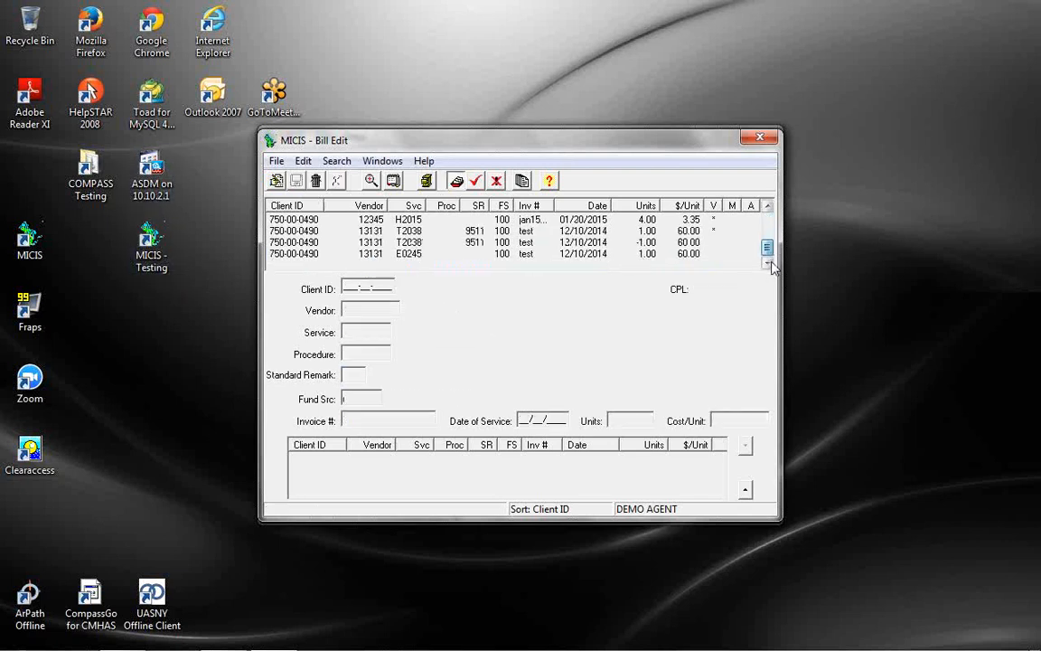
{"action": "left_click", "coordinate": [578, 245]}
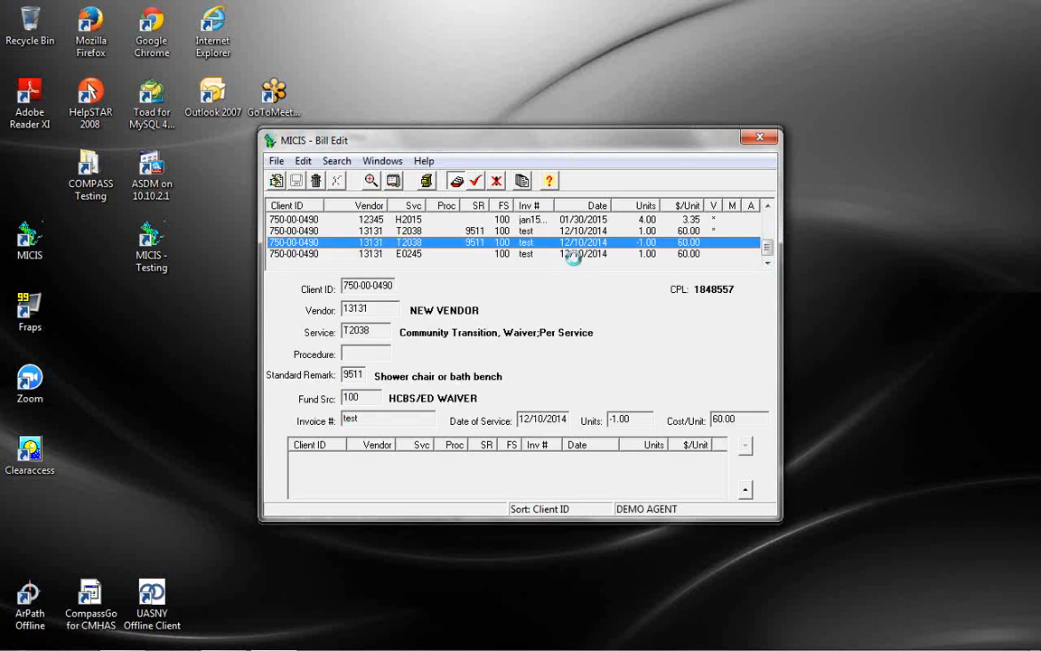
{"action": "left_click", "coordinate": [576, 256]}
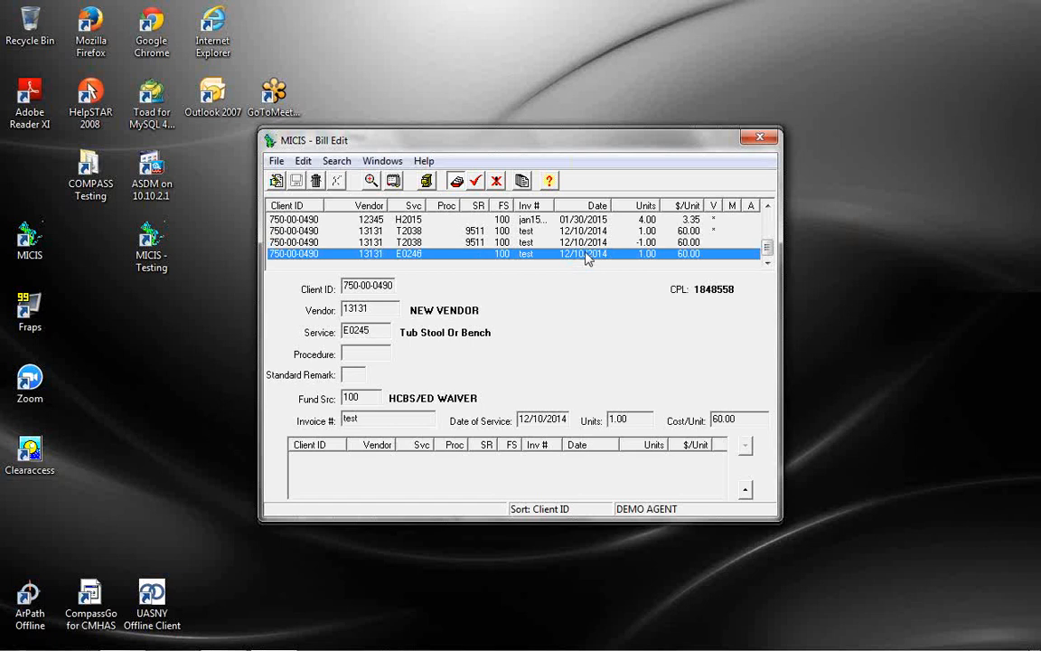
{"action": "left_click", "coordinate": [590, 242]}
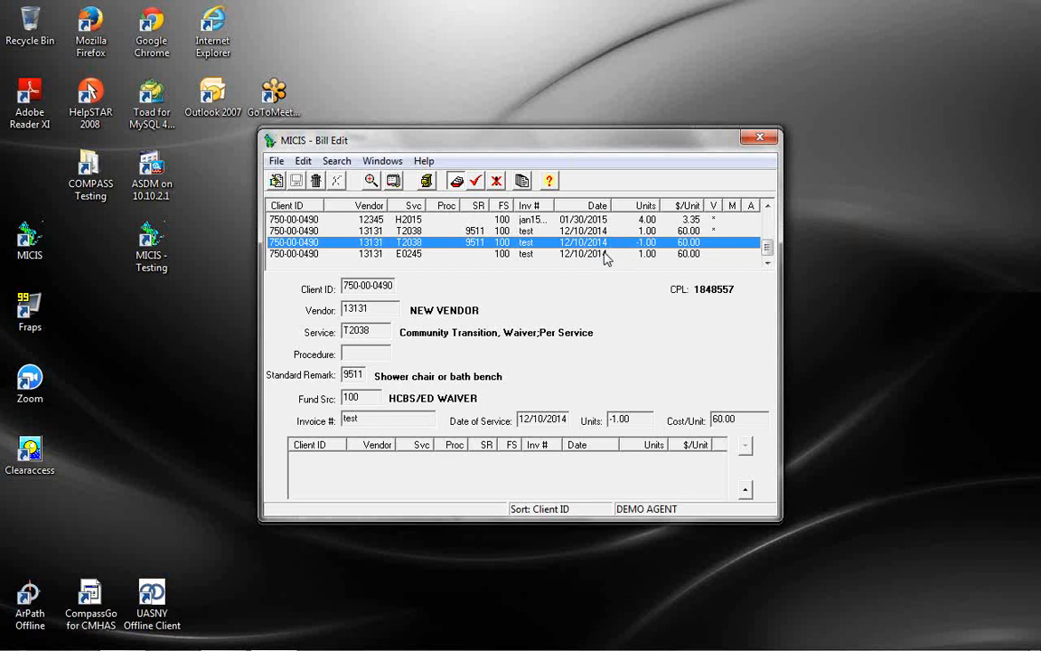
{"action": "left_click", "coordinate": [488, 230]}
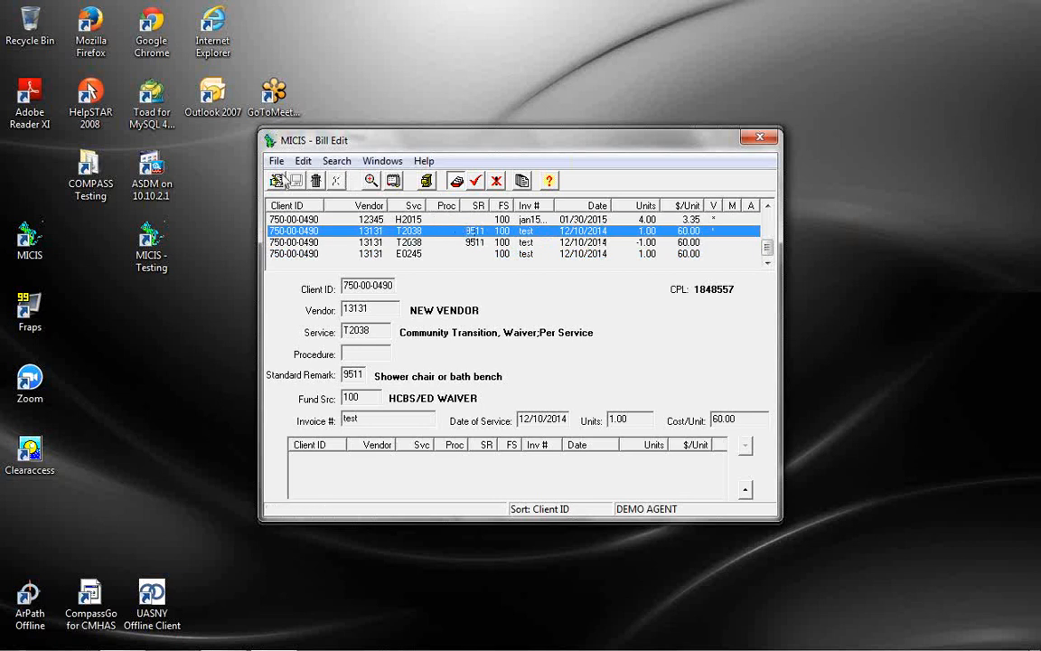
{"action": "left_click", "coordinate": [276, 180]}
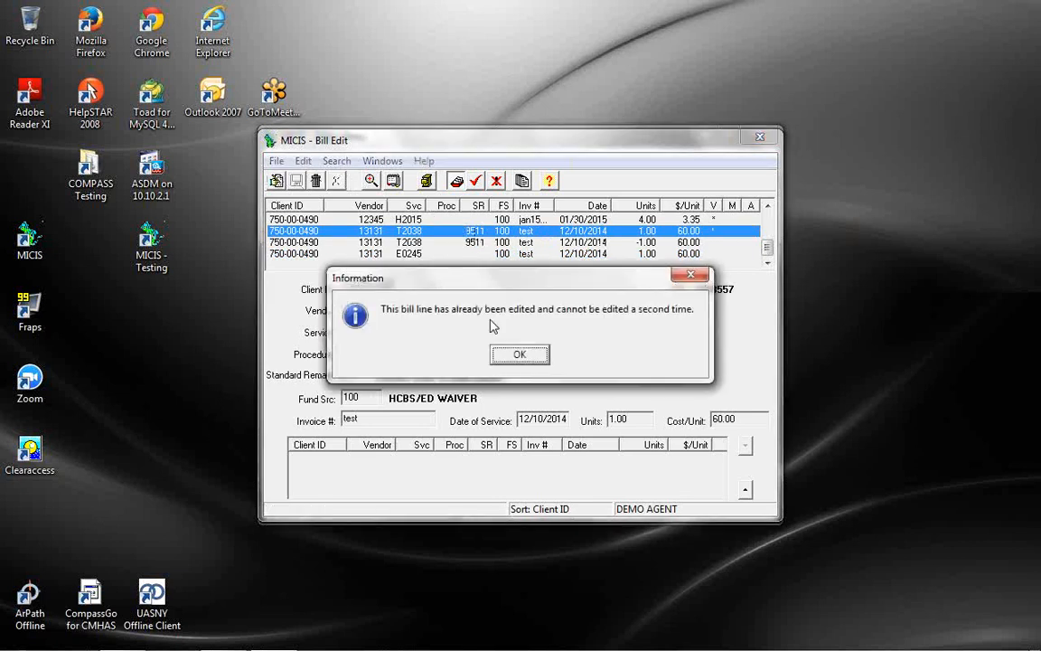
{"action": "left_click", "coordinate": [521, 355]}
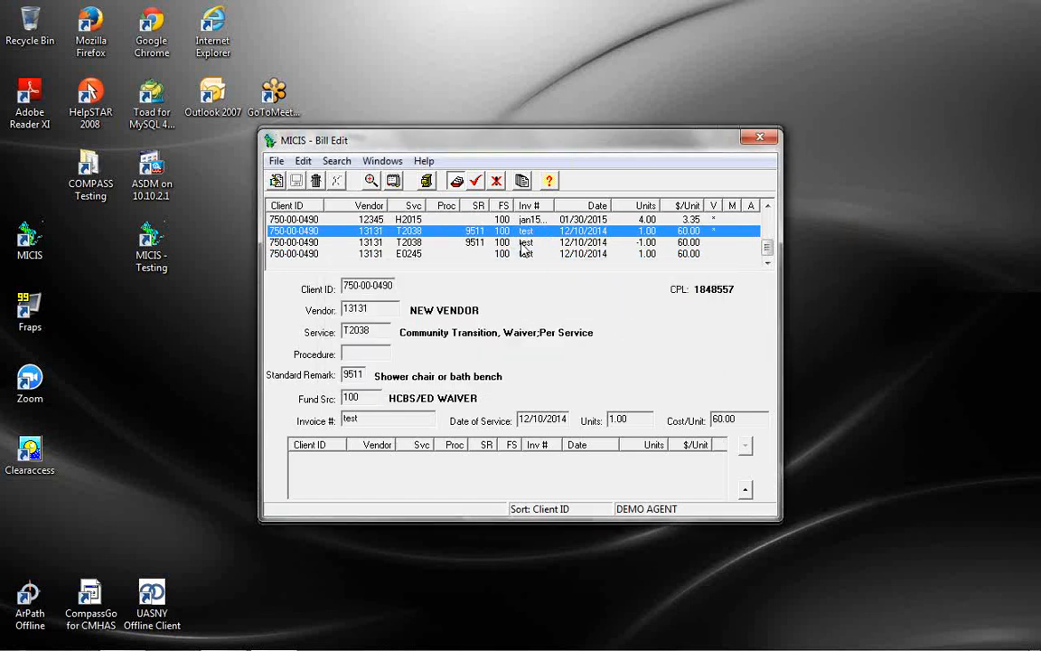
Delete the -1.00 unit T2038 bill line and check the remaining T2038 and E0245 lines
{"action": "left_click", "coordinate": [523, 243]}
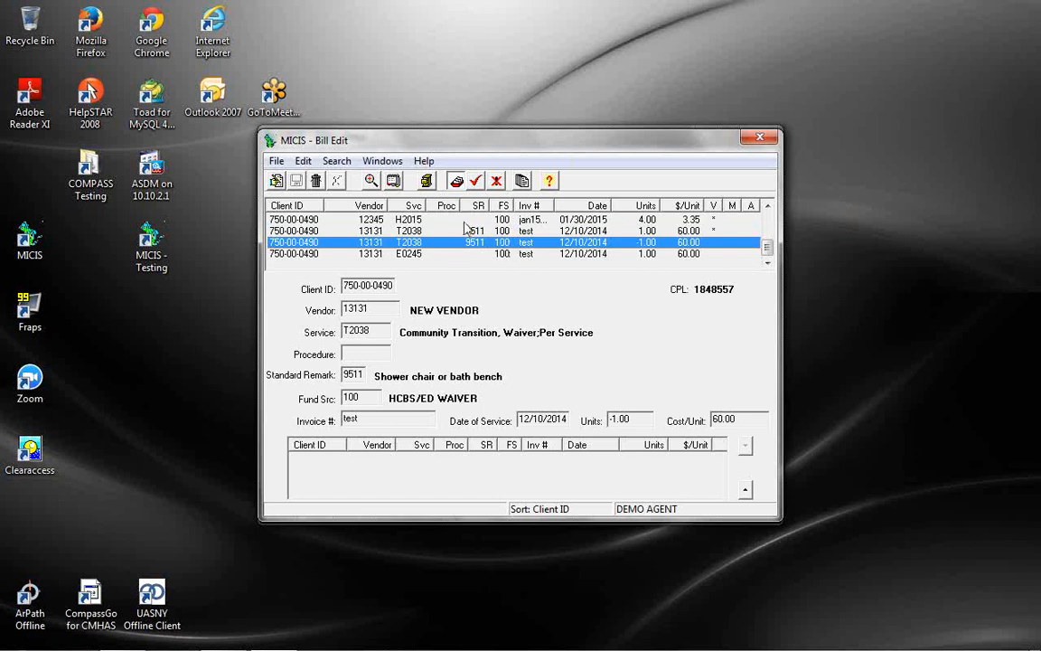
{"action": "left_click", "coordinate": [316, 181]}
{"action": "left_click", "coordinate": [489, 355]}
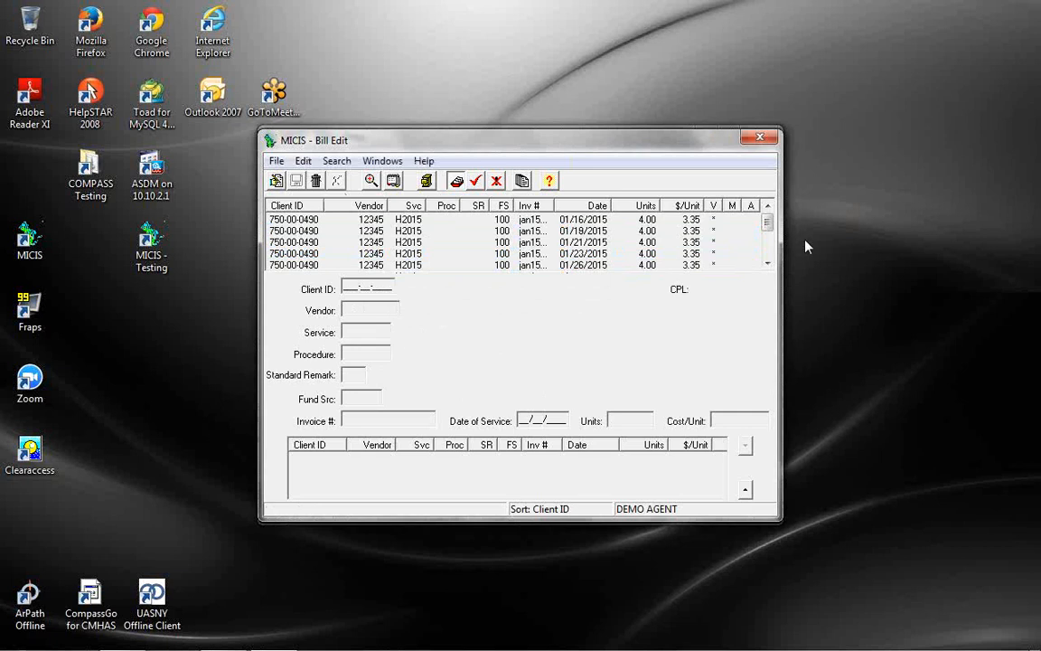
{"action": "scroll", "coordinate": [767, 267], "scroll_direction": "down", "scroll_amount": 5}
{"action": "left_click", "coordinate": [627, 242]}
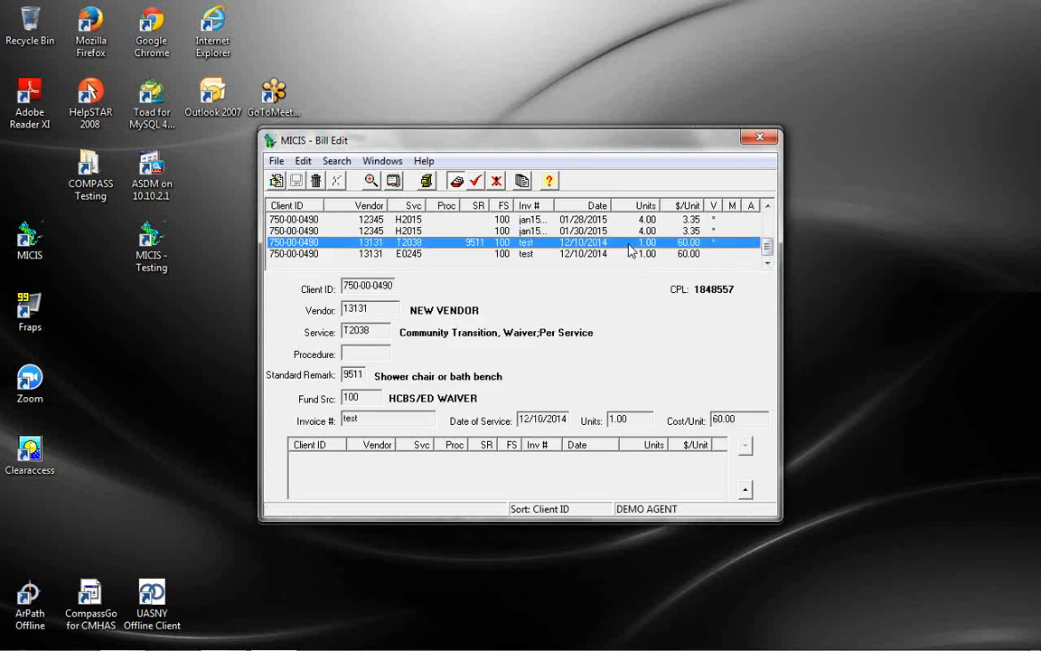
{"action": "left_click", "coordinate": [629, 254]}
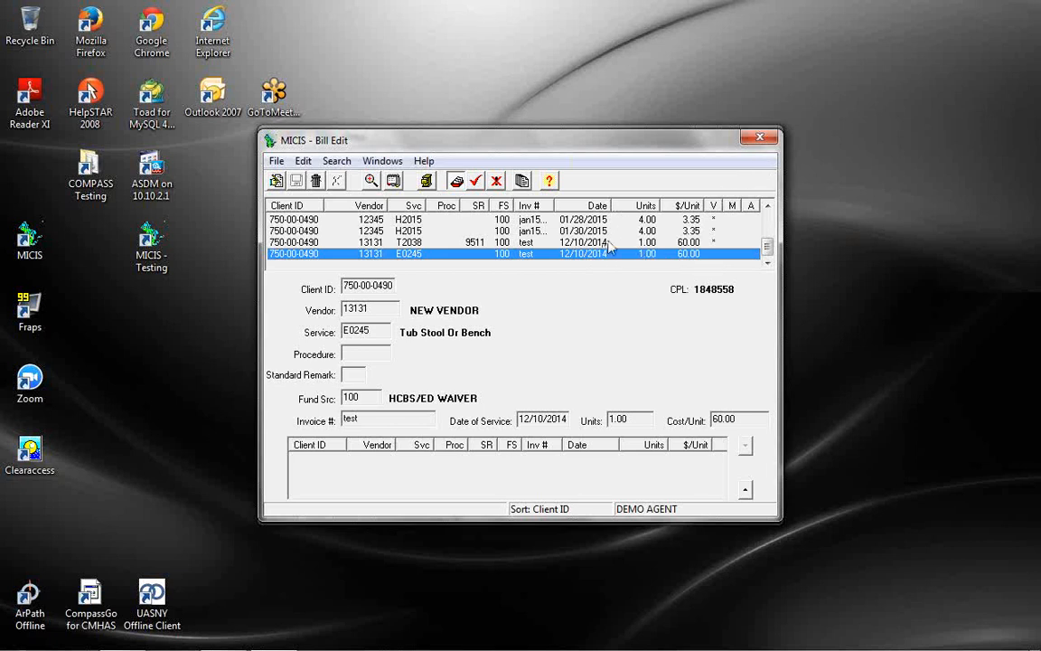
Close Bill Edit without printing and enter verification dates 12/01/2014 to 12/31/2014
{"action": "left_click", "coordinate": [761, 138]}
{"action": "left_click", "coordinate": [552, 355]}
{"action": "left_click", "coordinate": [366, 158]}
{"action": "left_click", "coordinate": [398, 212]}
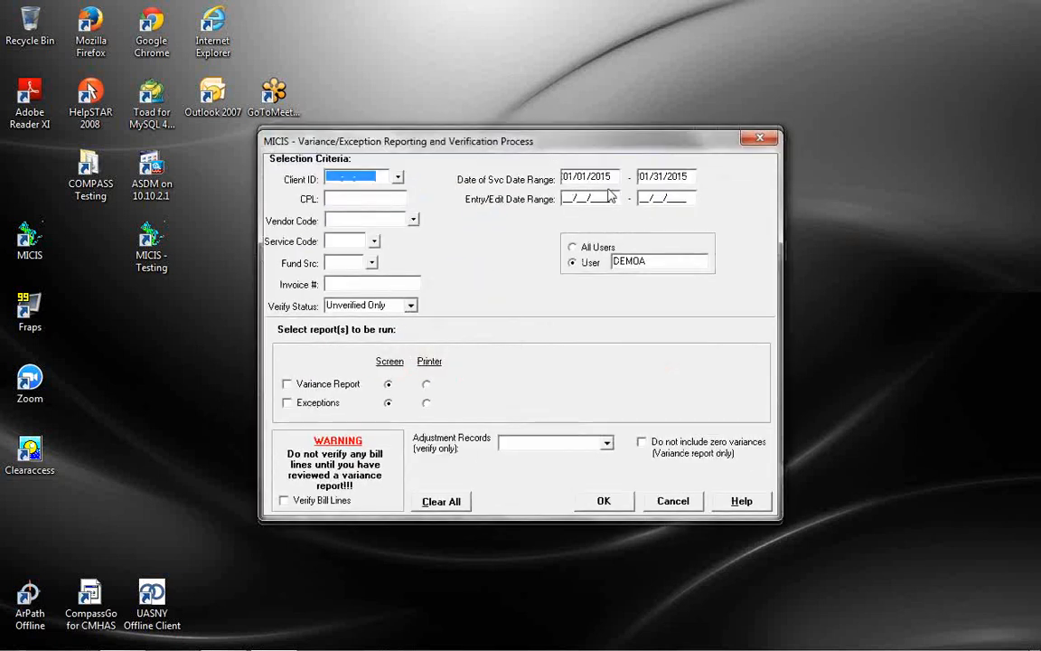
{"action": "type", "text": "12/01/2"}
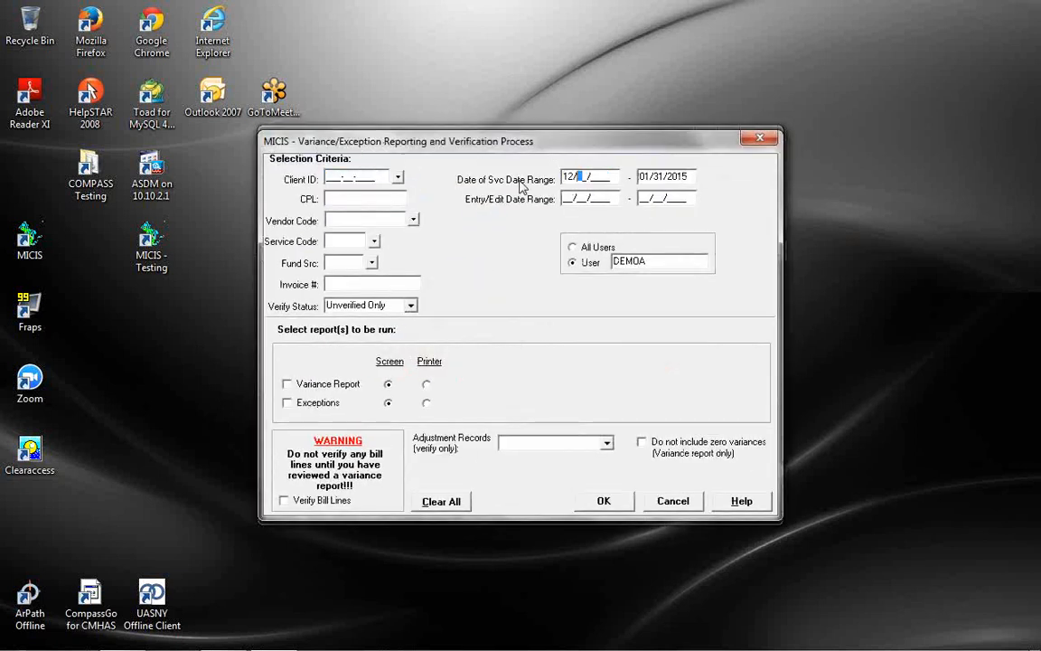
{"action": "type", "text": "014"}
{"action": "key", "text": "Tab"}
{"action": "type", "text": "12/31/2014"}
Run bill-line verification for that range without the exceptions report
{"action": "left_click", "coordinate": [322, 407]}
{"action": "left_click", "coordinate": [322, 406]}
{"action": "left_click", "coordinate": [340, 505]}
{"action": "left_click", "coordinate": [341, 505]}
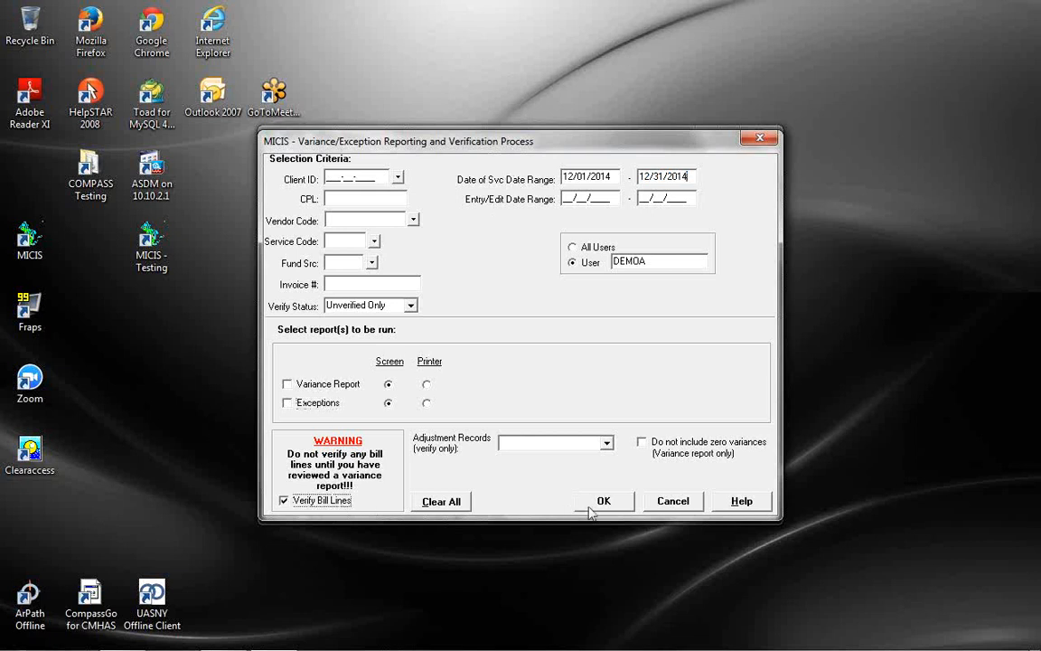
{"action": "left_click", "coordinate": [590, 501]}
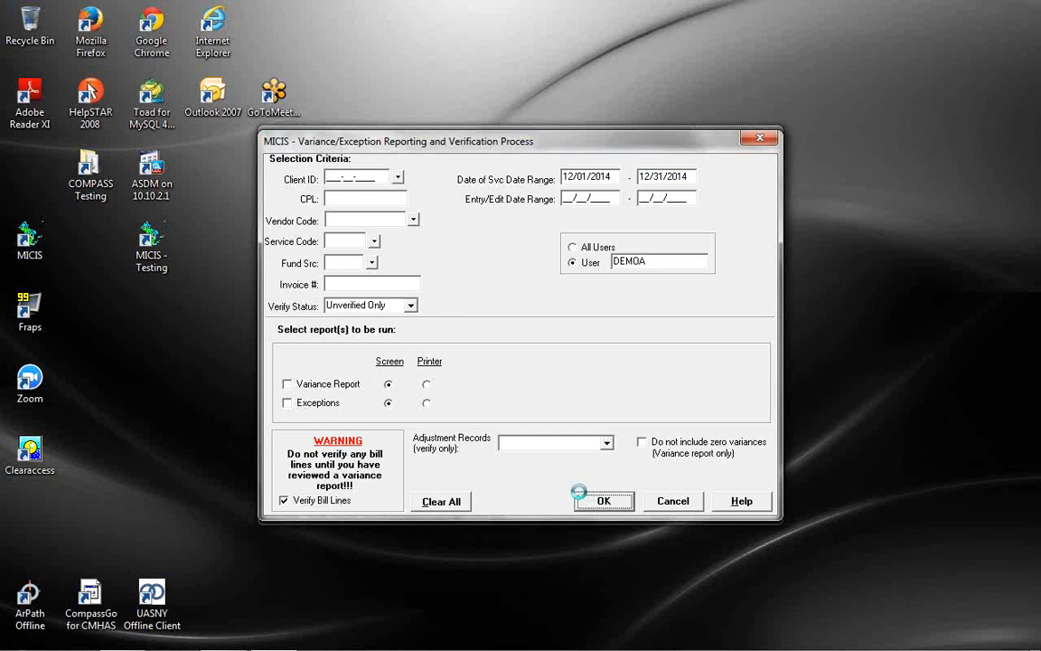
{"action": "left_click", "coordinate": [517, 352]}
{"action": "left_click", "coordinate": [597, 499]}
{"action": "left_click", "coordinate": [364, 156]}
Start a new Bill Edit search and pick the client found by last name
{"action": "left_click", "coordinate": [376, 194]}
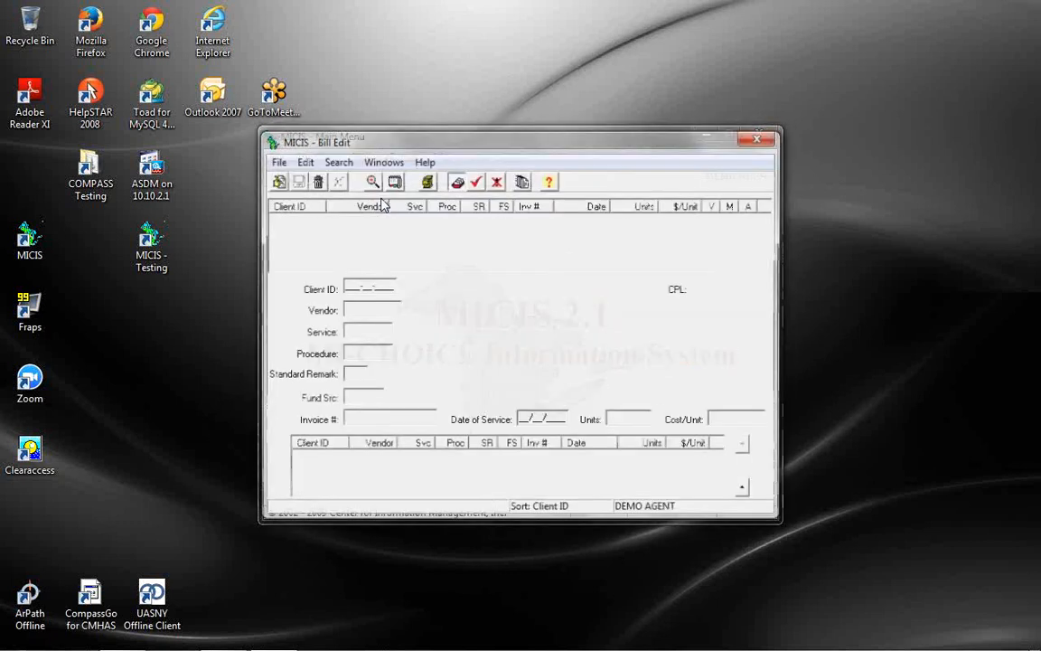
{"action": "left_click", "coordinate": [371, 179]}
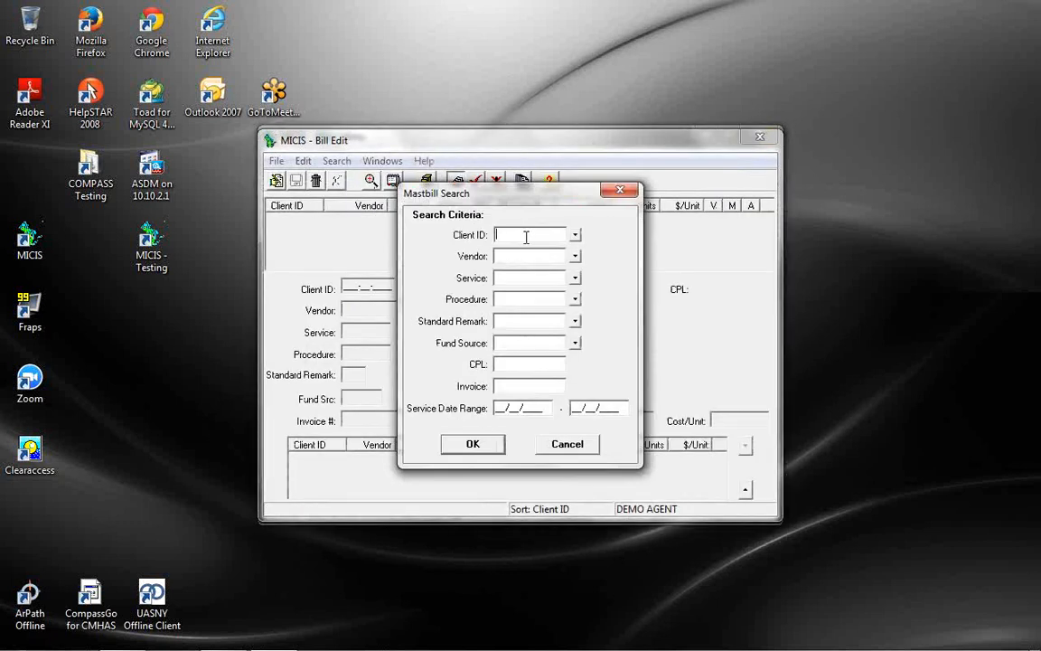
{"action": "left_click", "coordinate": [575, 235]}
{"action": "type", "text": "SHORT"}
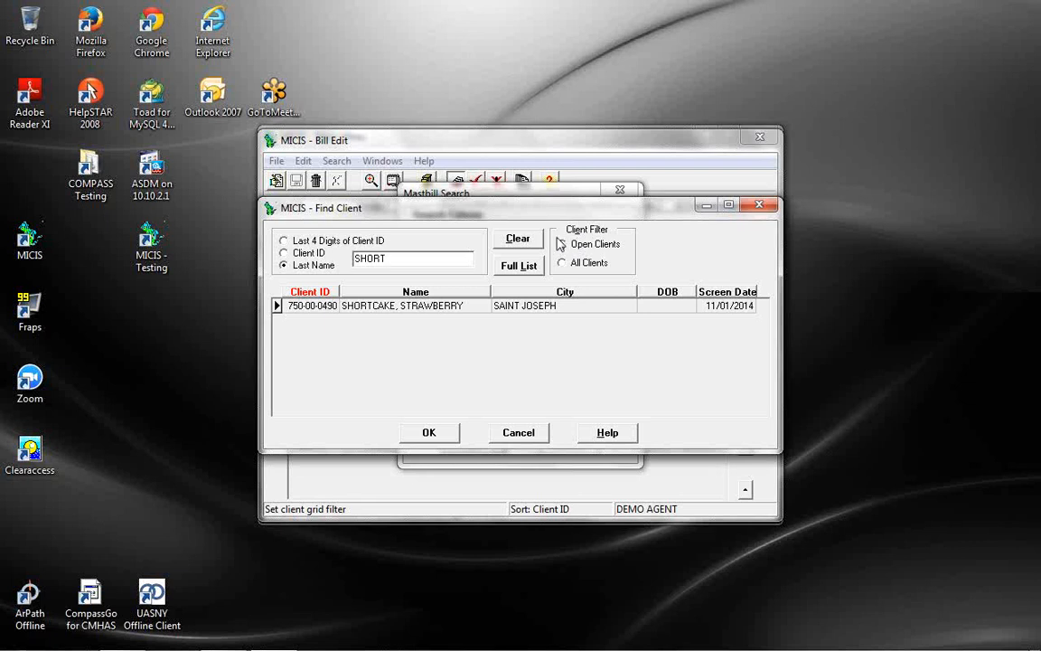
{"action": "double_click", "coordinate": [456, 308]}
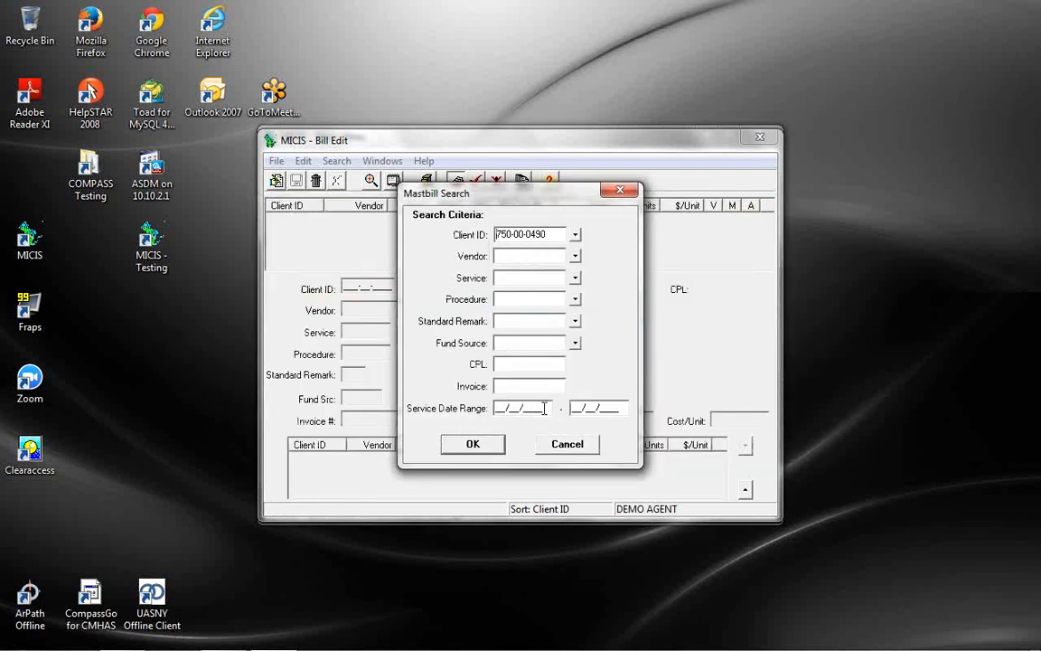
Search with service date range 12/01/2014 to 12/31/2014
{"action": "left_click_drag", "start_coordinate": [546, 409], "coordinate": [436, 407]}
{"action": "left_click", "coordinate": [520, 281]}
{"action": "left_click_drag", "start_coordinate": [546, 412], "coordinate": [343, 379]}
{"action": "type", "text": "12/01/2014"}
{"action": "key", "text": "Tab"}
{"action": "type", "text": "1"}
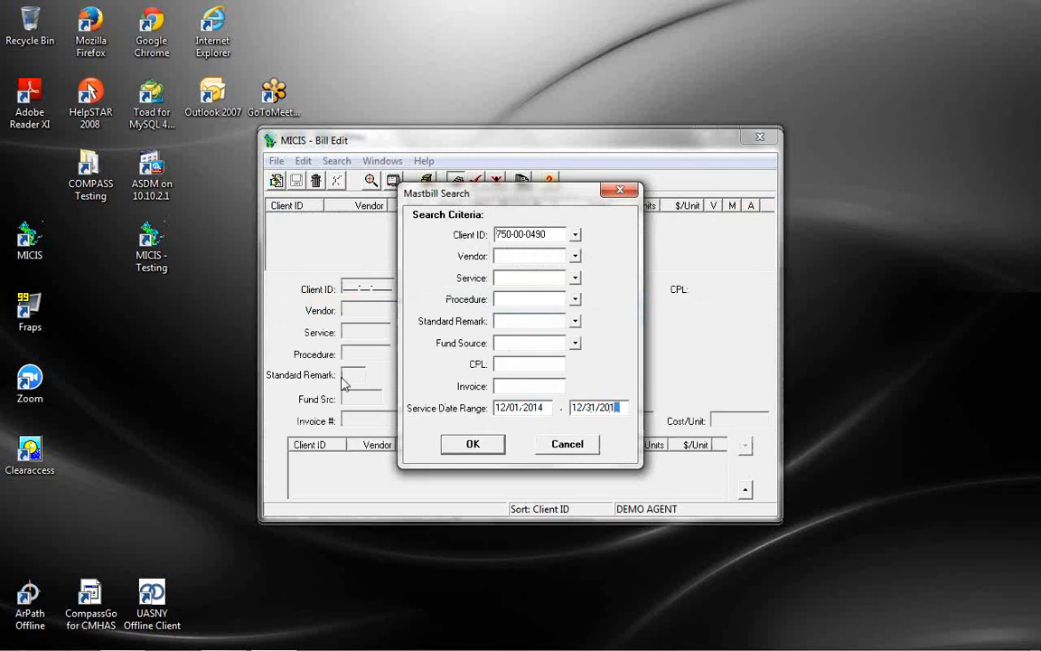
{"action": "type", "text": "2312014"}
{"action": "key", "text": "Return"}
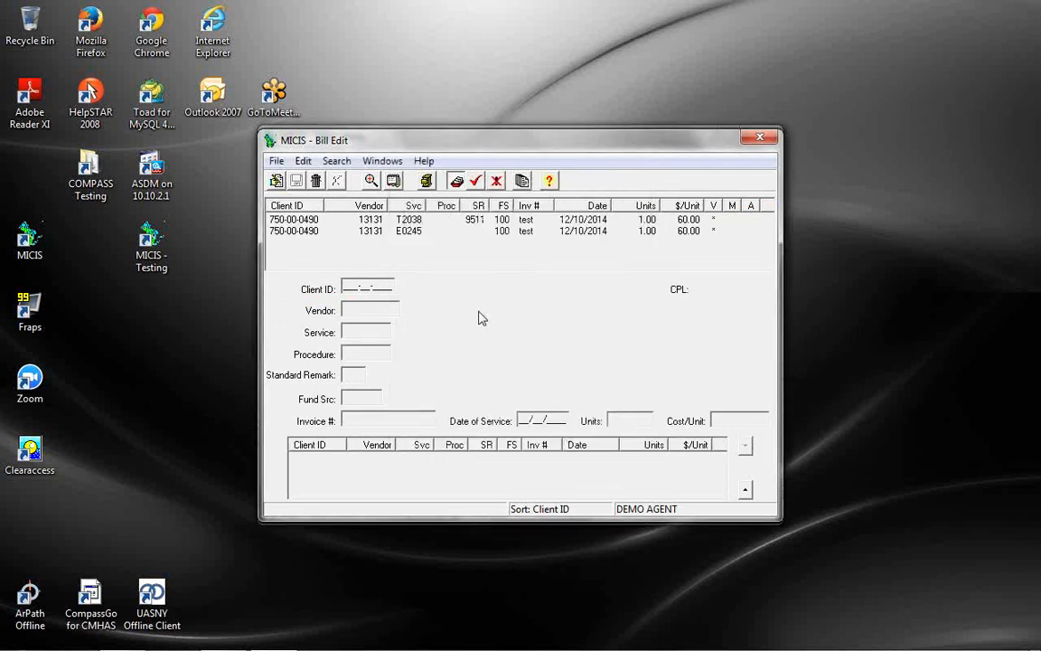
Compare the T2038 line against the E0245 Tub Stool Or Bench line, ending on E0245's details
{"action": "left_click", "coordinate": [523, 219]}
{"action": "left_click", "coordinate": [528, 236]}
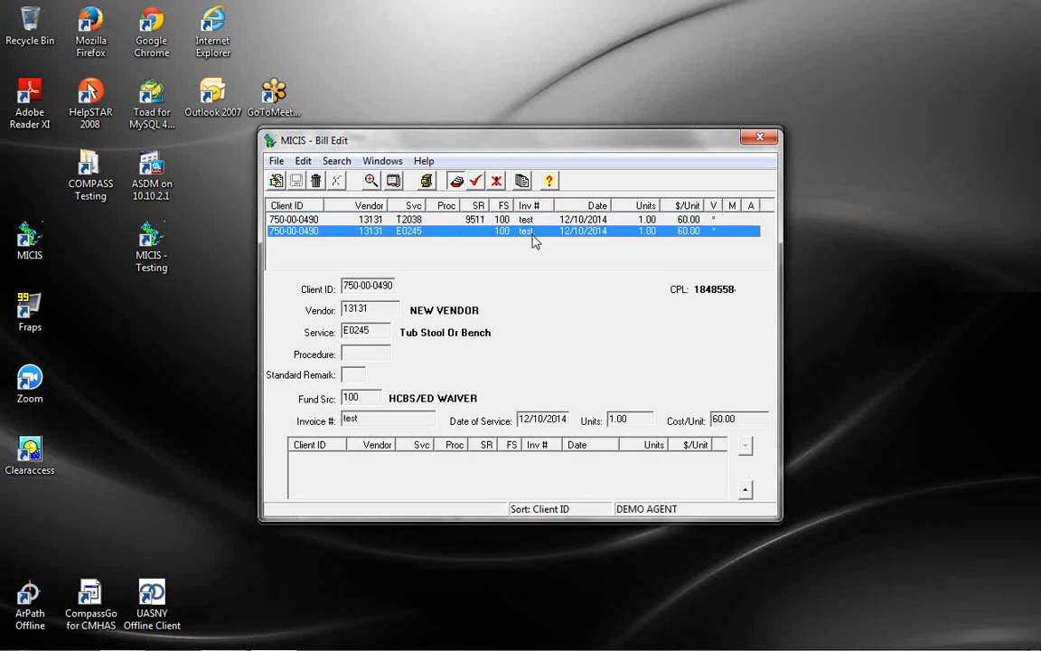
{"action": "left_click", "coordinate": [539, 221]}
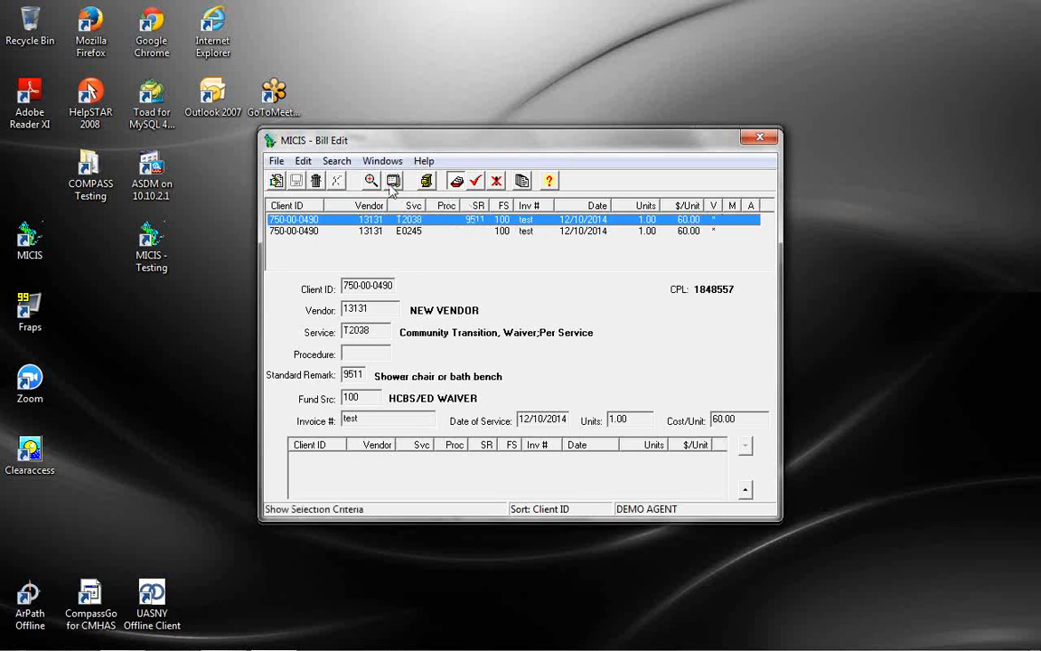
{"action": "left_click", "coordinate": [407, 232]}
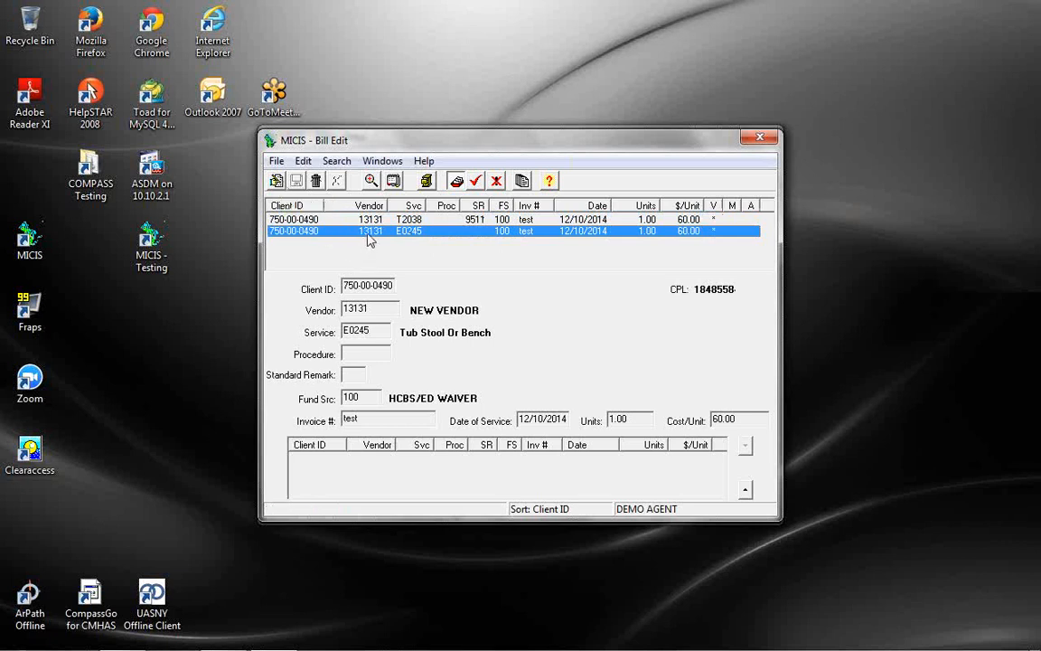
Begin editing the E0245 Tub Stool Or Bench line (1.00 unit at 60.00) and copy it into the adjustment list
{"action": "left_click", "coordinate": [276, 181]}
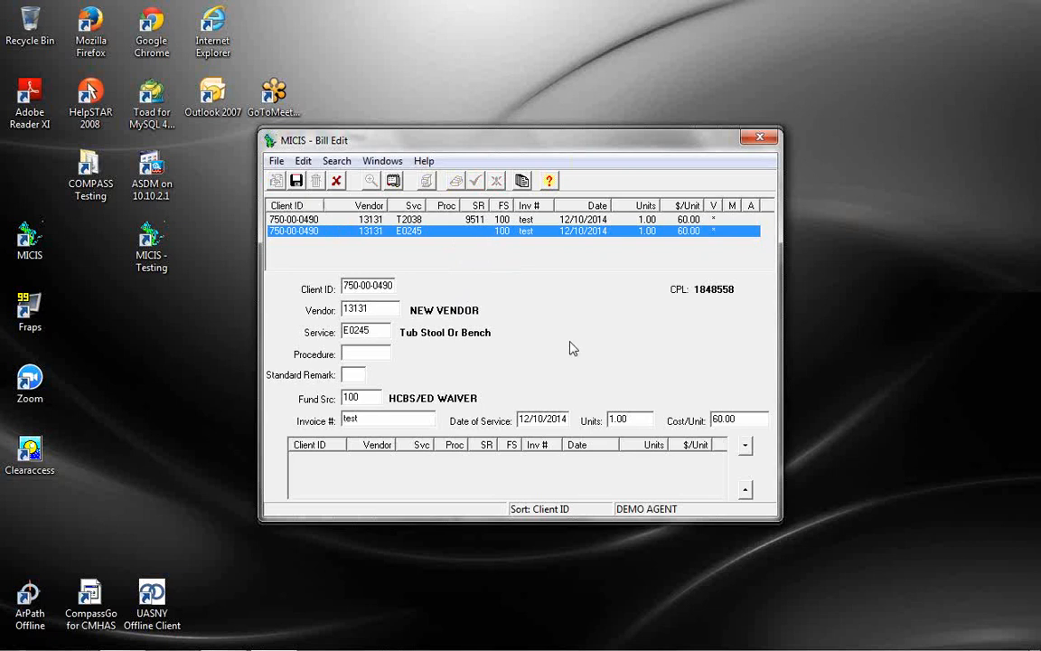
{"action": "left_click", "coordinate": [746, 447]}
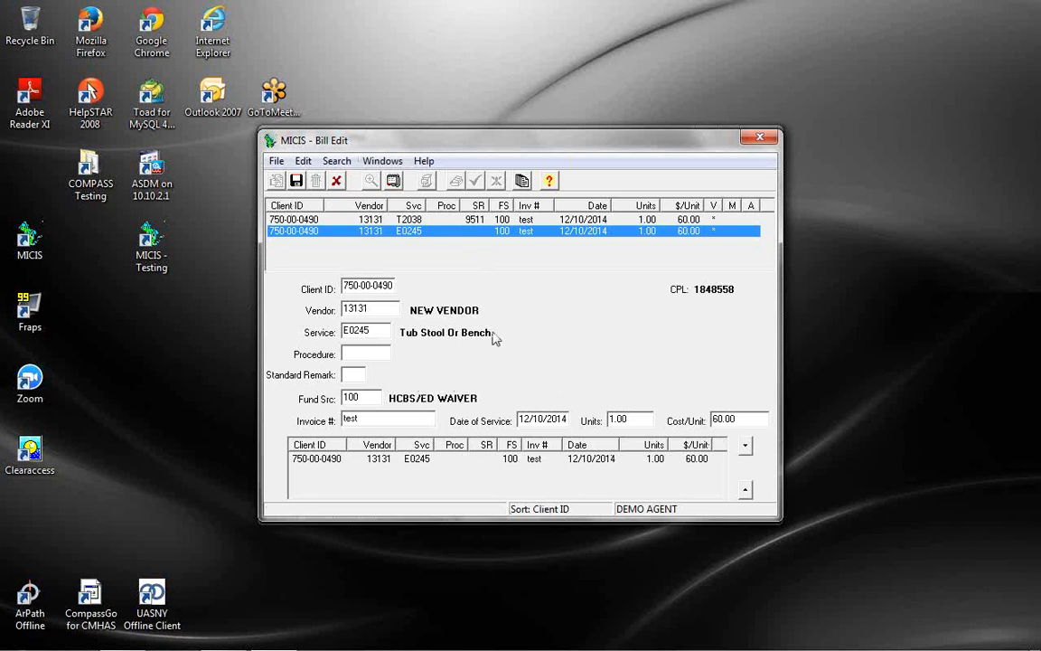
{"action": "left_click_drag", "start_coordinate": [640, 416], "coordinate": [568, 412]}
{"action": "left_click", "coordinate": [535, 461]}
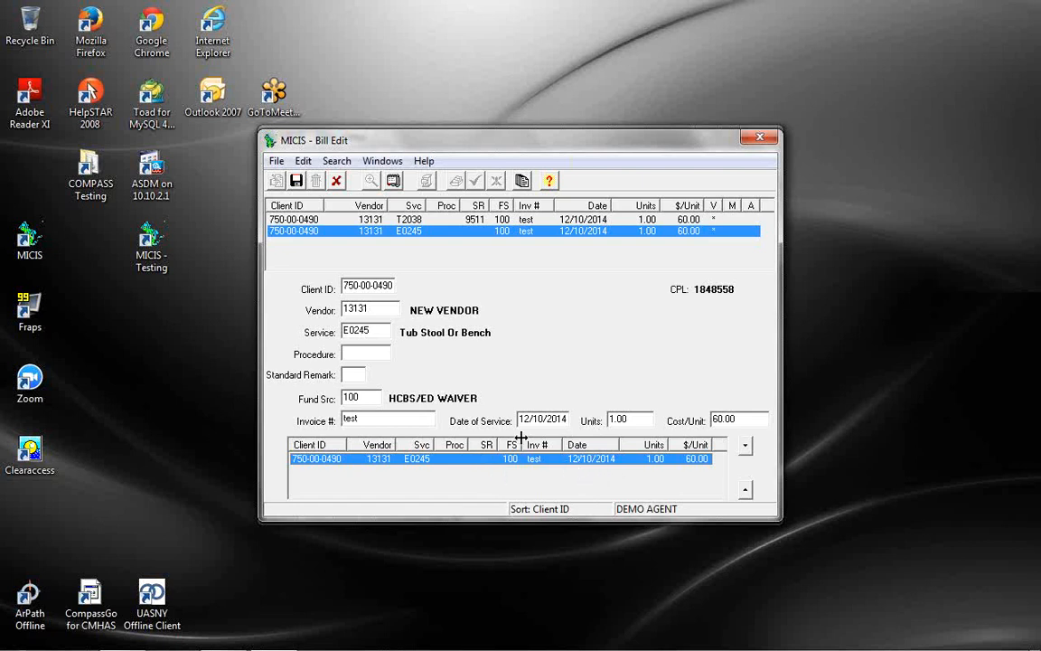
Change the working entry to service T2038 with remark 9511 Shower chair or bath bench, and add it below E0245
{"action": "left_click_drag", "start_coordinate": [376, 332], "coordinate": [273, 332]}
{"action": "type", "text": "T2038"}
{"action": "key", "text": "Tab"}
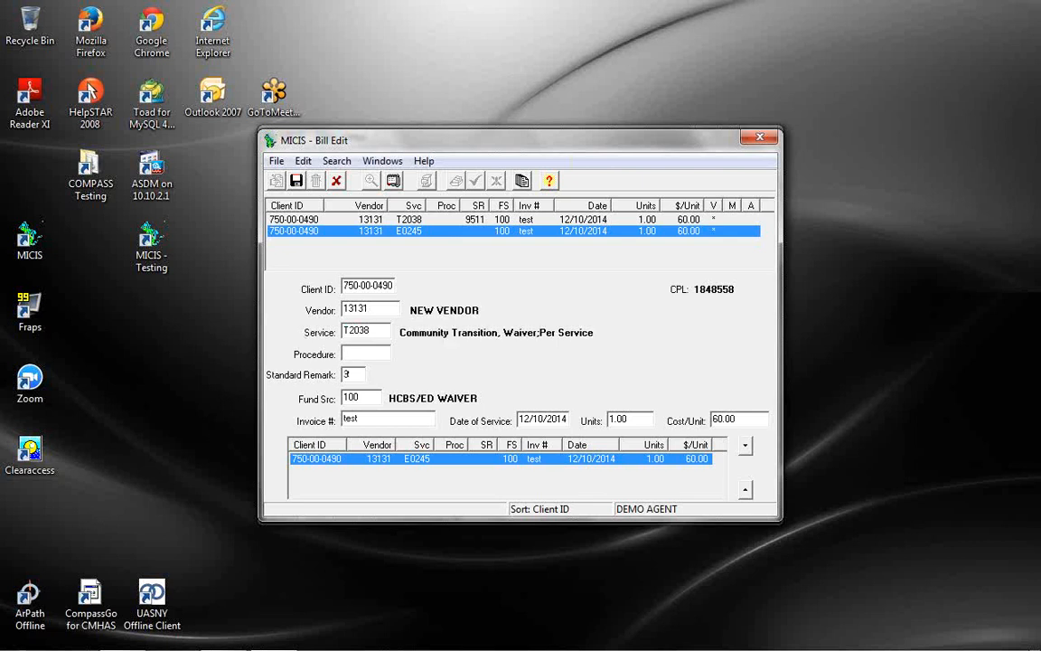
{"action": "type", "text": "3511"}
{"action": "key", "text": "Tab"}
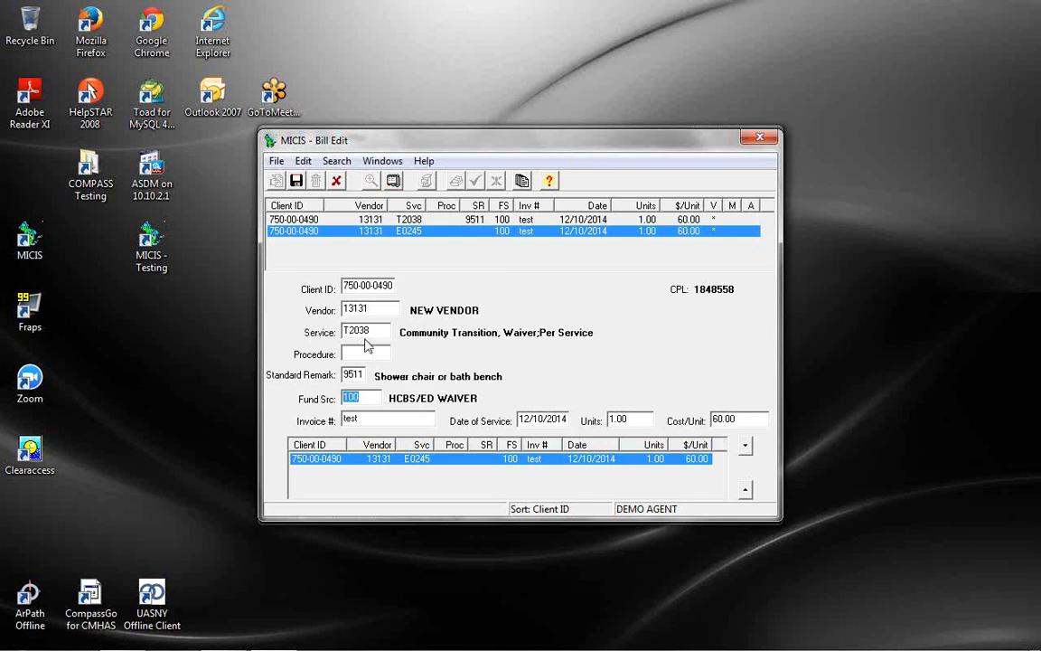
{"action": "left_click", "coordinate": [744, 448]}
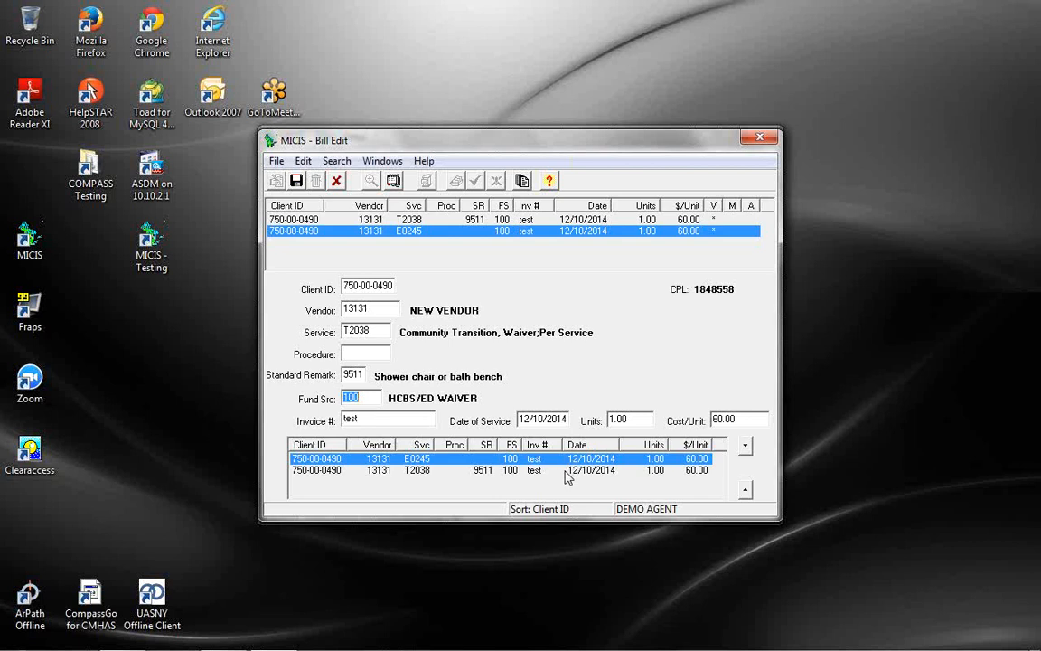
Save the adjustment and open the resulting -1.00 E0245 credit line
{"action": "left_click", "coordinate": [297, 182]}
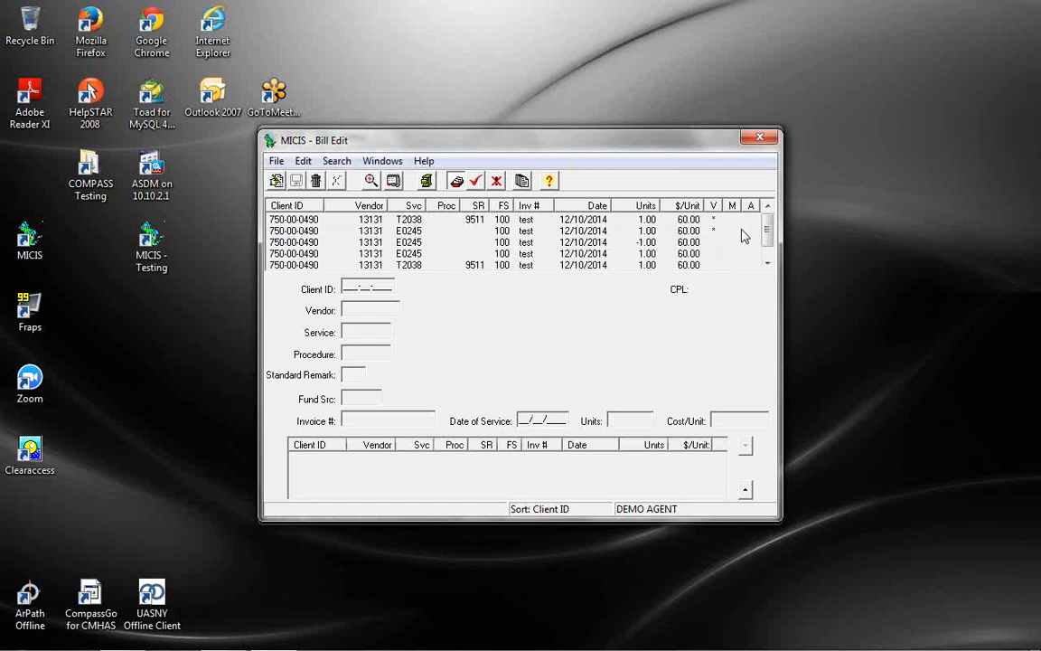
{"action": "double_click", "coordinate": [507, 243]}
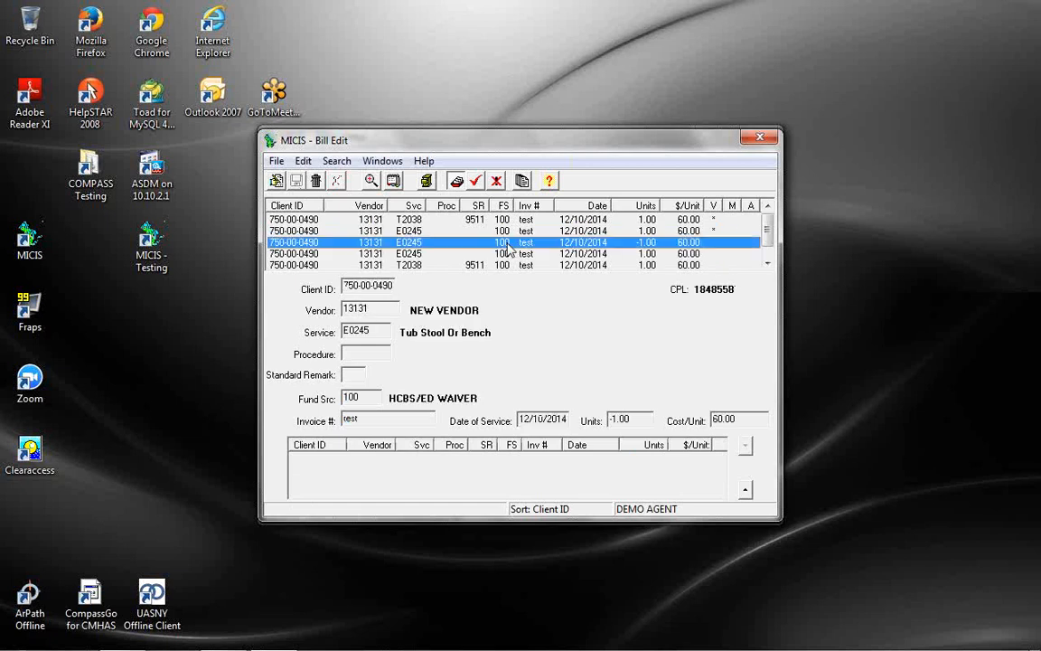
{"action": "left_click", "coordinate": [768, 263]}
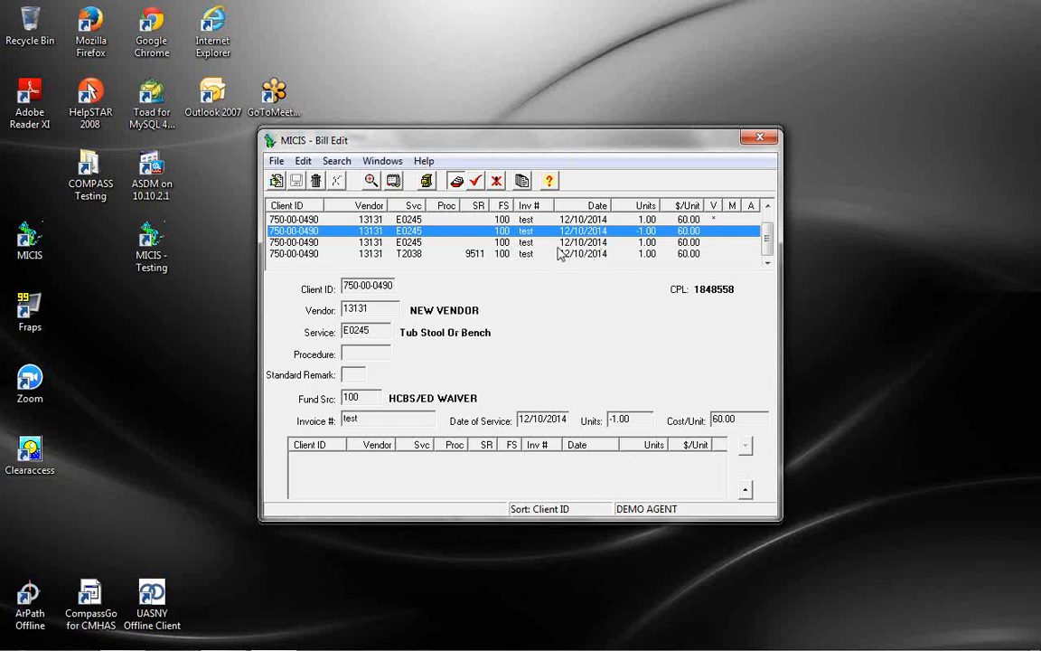
{"action": "left_click", "coordinate": [767, 224]}
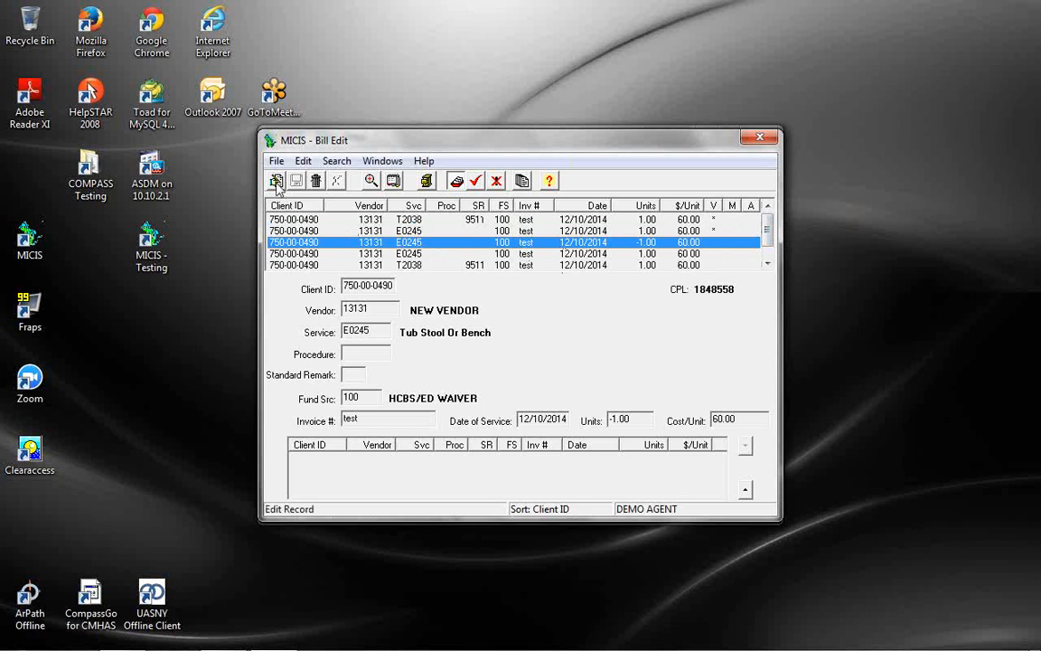
Try to edit the credit line and dismiss the 'cannot edit a credit line' message
{"action": "left_click", "coordinate": [277, 179]}
{"action": "left_click", "coordinate": [505, 362]}
{"action": "scroll", "coordinate": [769, 233], "scroll_direction": "down", "scroll_amount": 1}
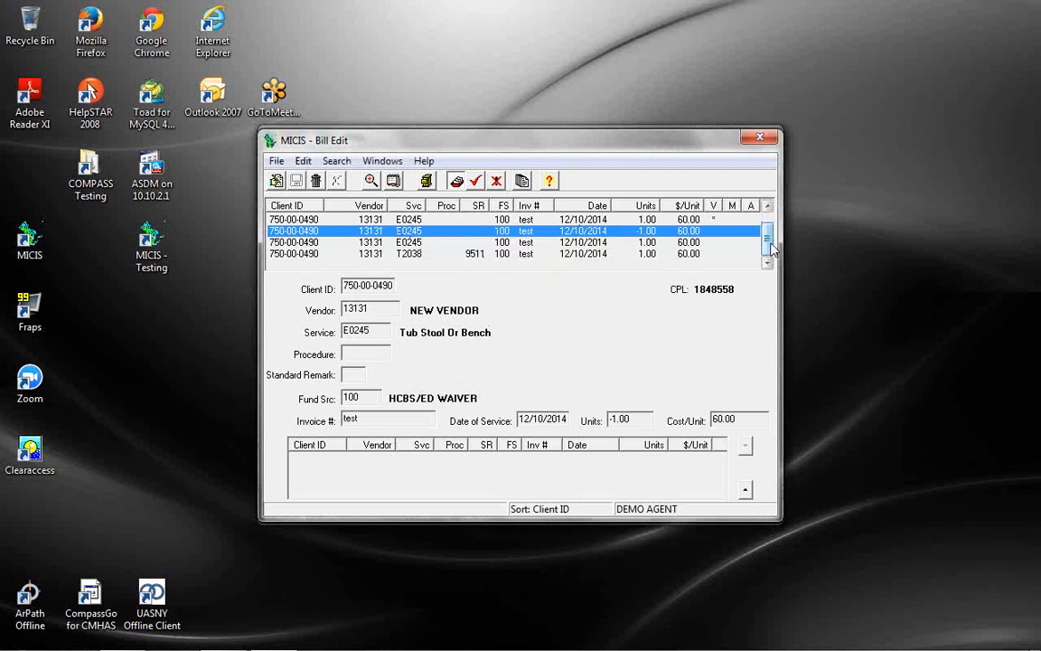
{"action": "scroll", "coordinate": [771, 239], "scroll_direction": "up", "scroll_amount": 1}
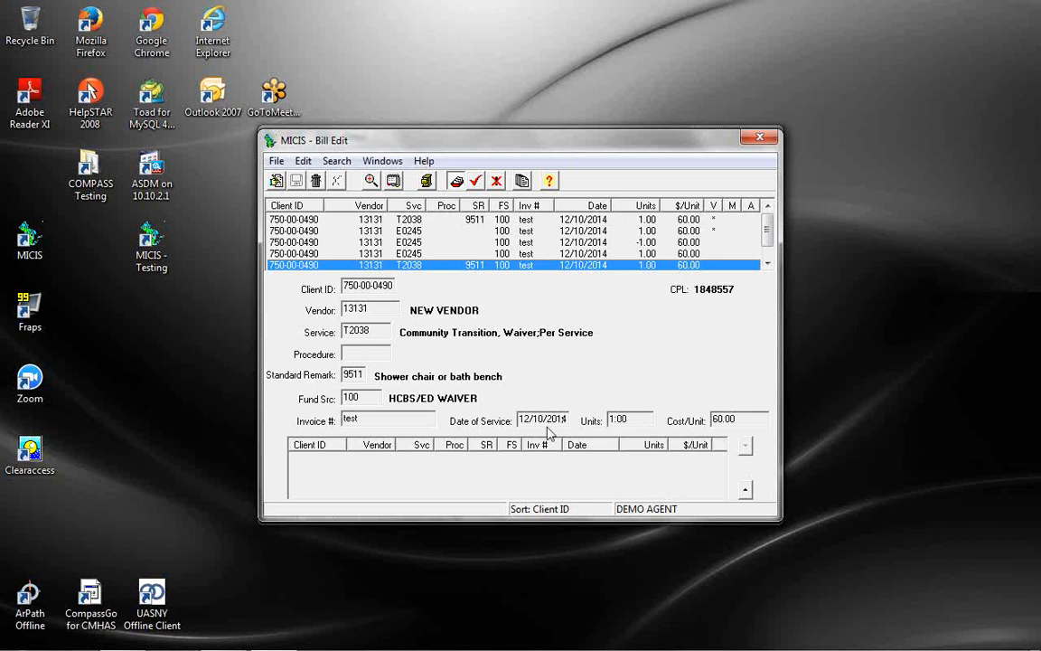
Find another client by last name in Find Client and search that client's bill records
{"action": "left_click", "coordinate": [371, 180]}
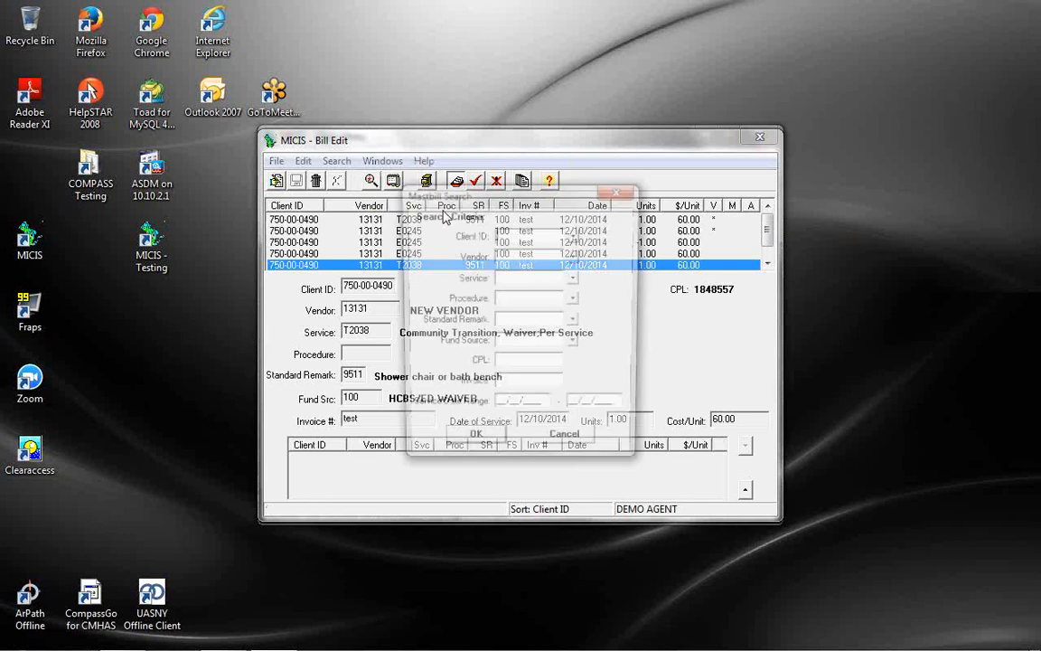
{"action": "left_click", "coordinate": [575, 238]}
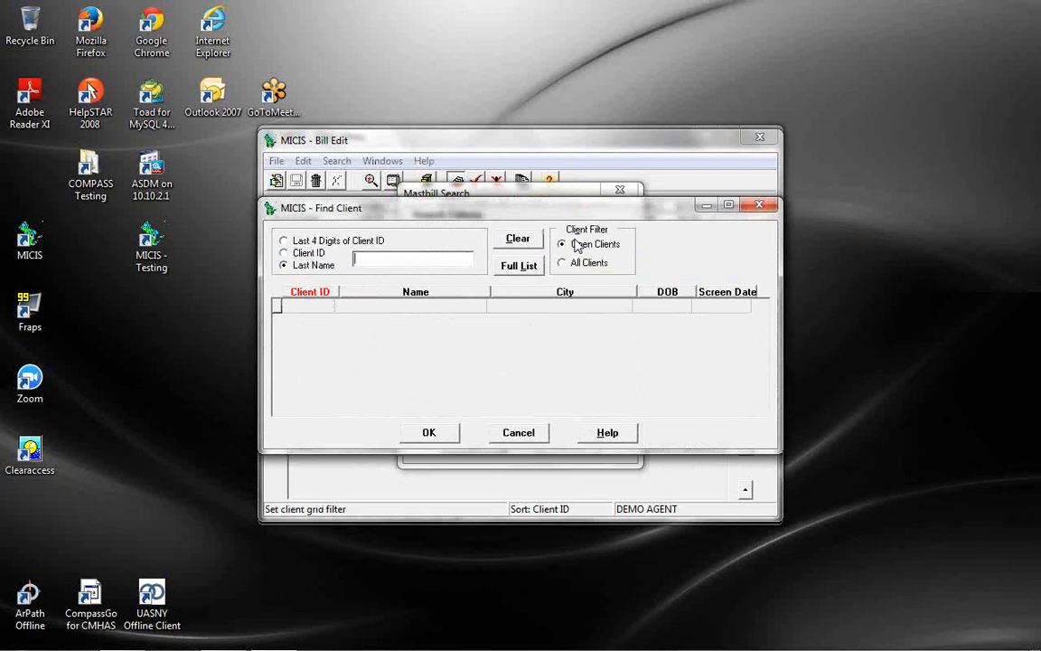
{"action": "type", "text": "RA"}
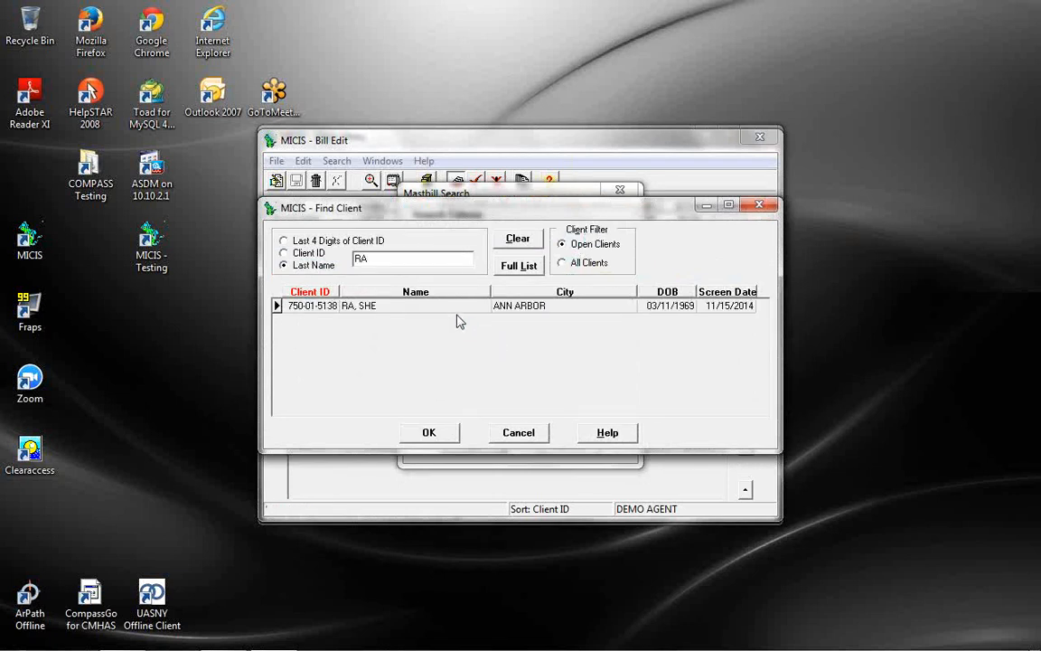
{"action": "double_click", "coordinate": [452, 307]}
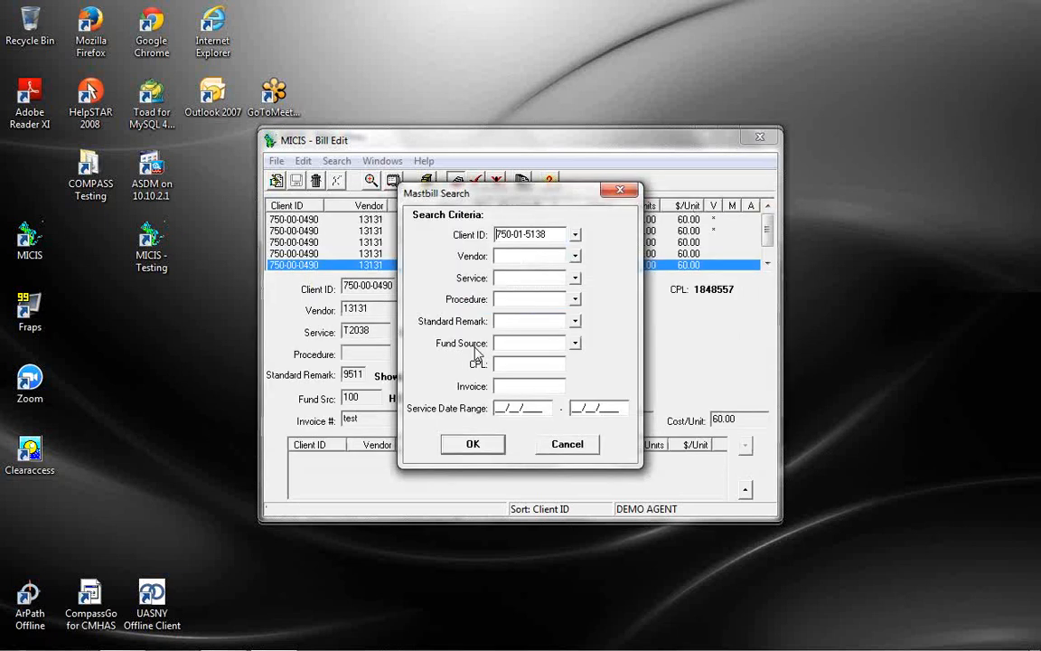
{"action": "left_click", "coordinate": [474, 445]}
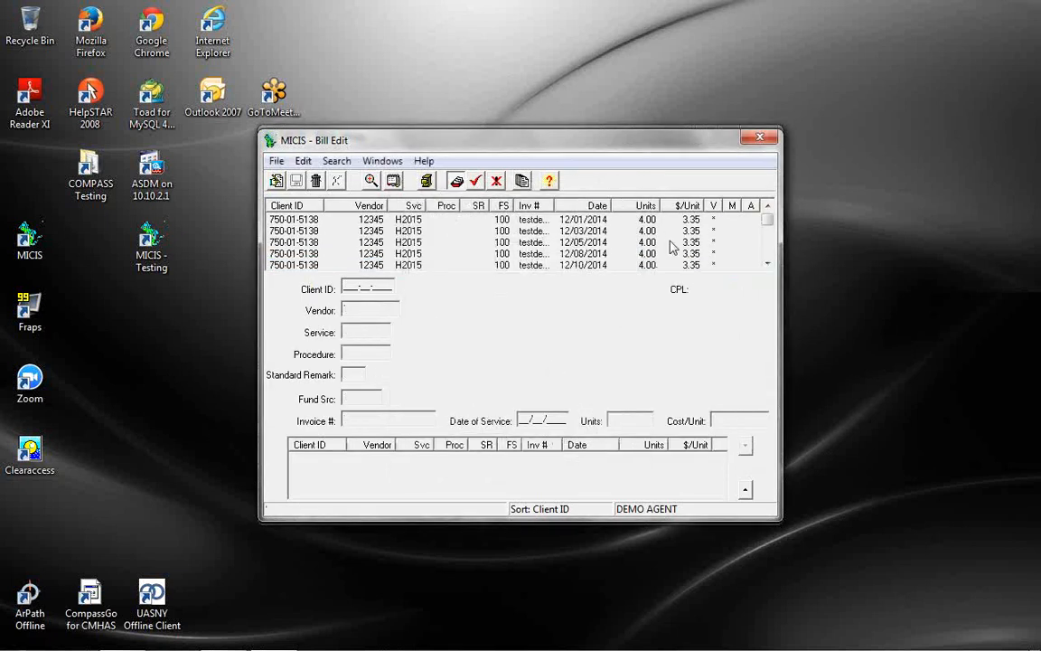
Select the 12/01/2014 H2015 line (4.00 units at $3.35) and try to edit it, which is refused as already edited
{"action": "left_click", "coordinate": [551, 221]}
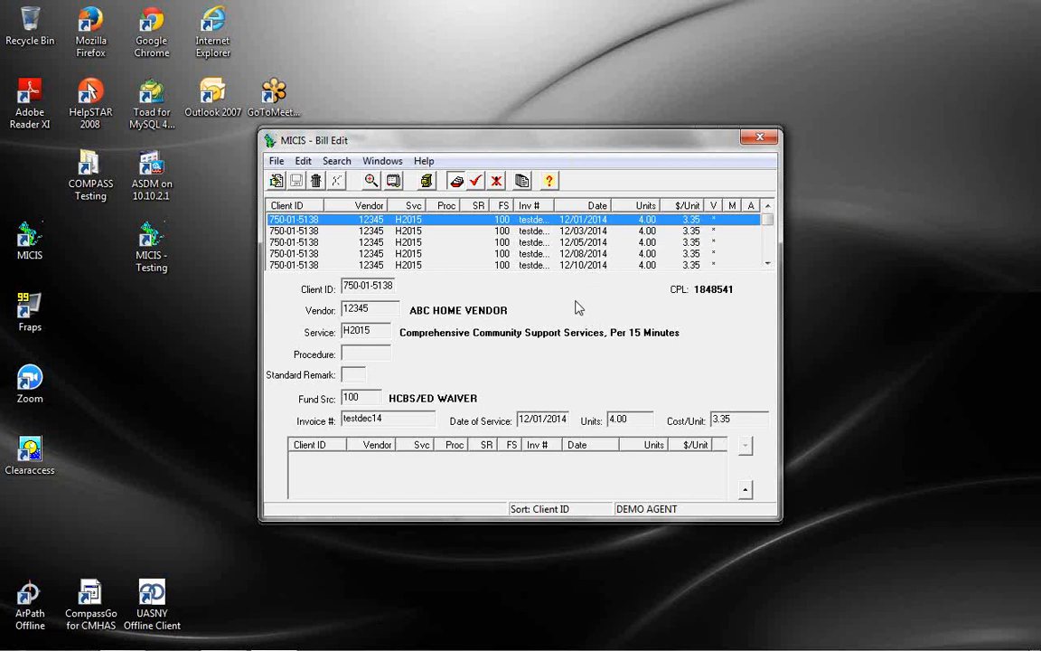
{"action": "left_click", "coordinate": [278, 181]}
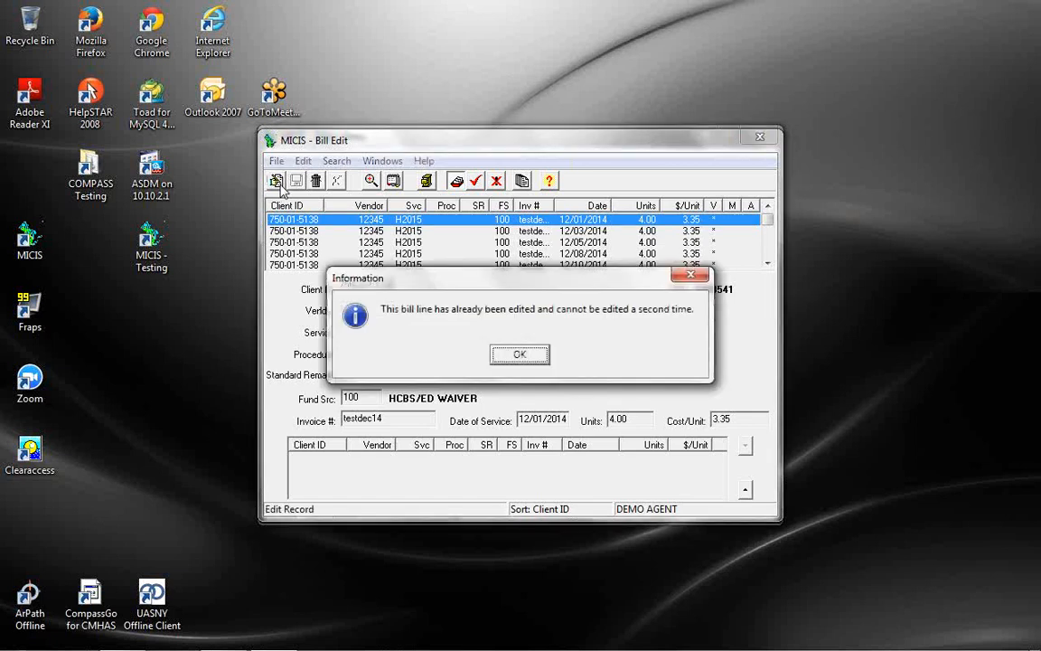
Dismiss the already-edited notice and display the 01/03/2015 H2015 line of 8.00 units at $3.40
{"action": "left_click", "coordinate": [523, 352]}
{"action": "left_click_drag", "start_coordinate": [768, 224], "coordinate": [770, 259]}
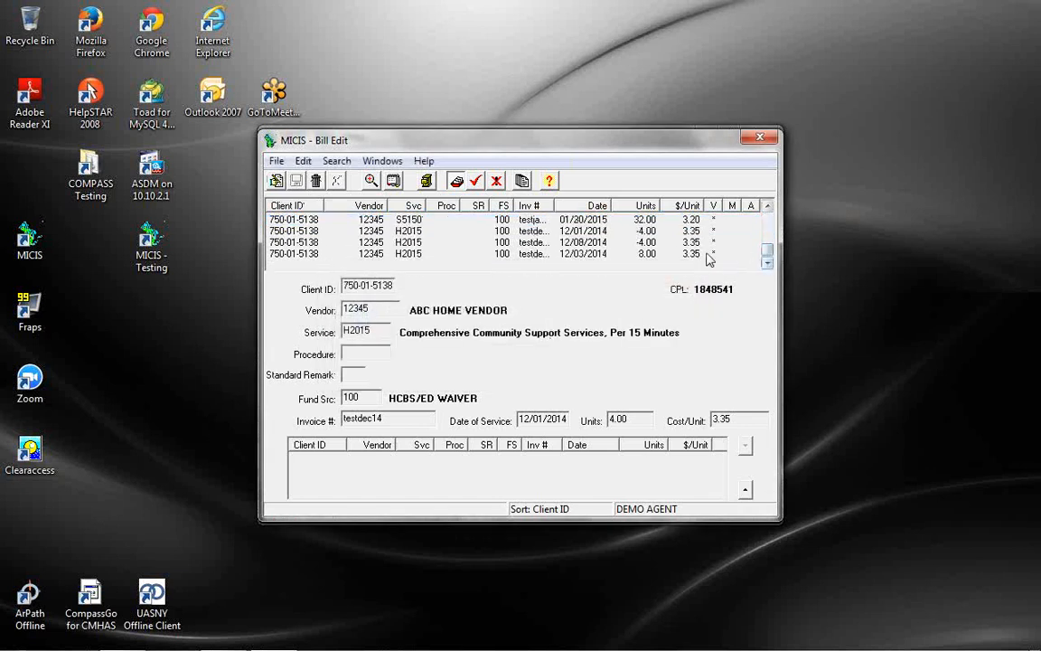
{"action": "scroll", "coordinate": [621, 231], "scroll_direction": "up", "scroll_amount": 1}
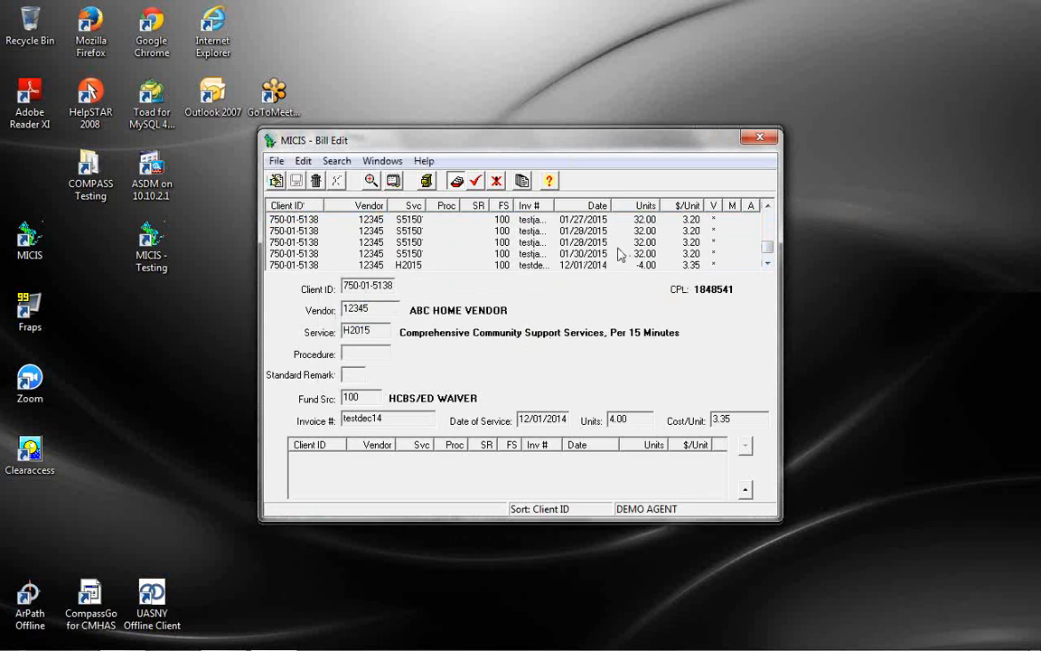
{"action": "scroll", "coordinate": [621, 255], "scroll_direction": "up", "scroll_amount": 6}
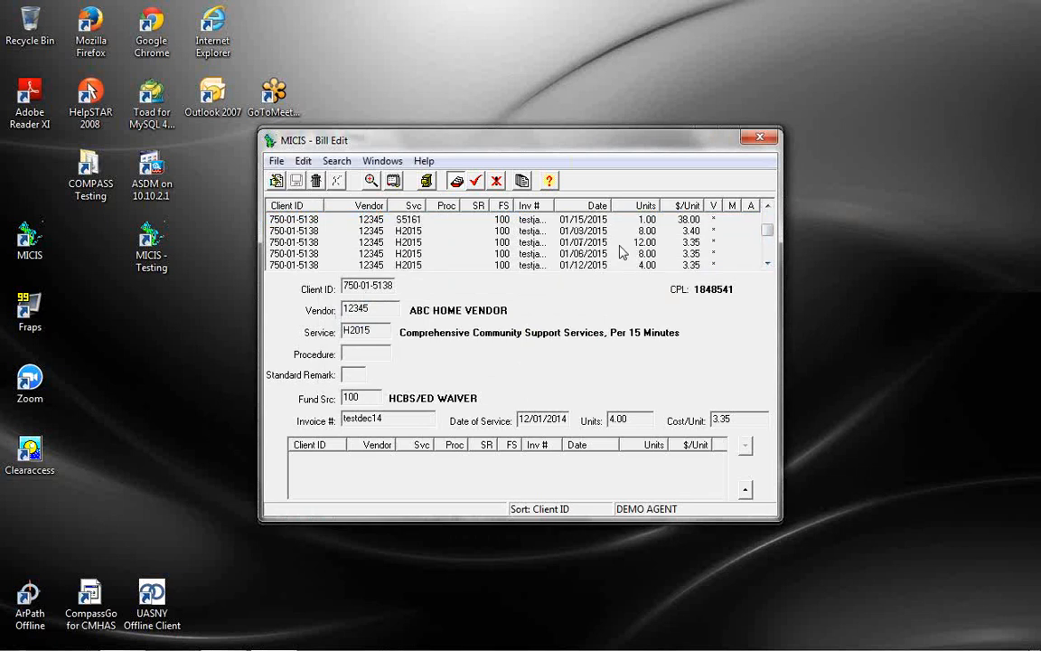
{"action": "scroll", "coordinate": [615, 253], "scroll_direction": "down", "scroll_amount": 2}
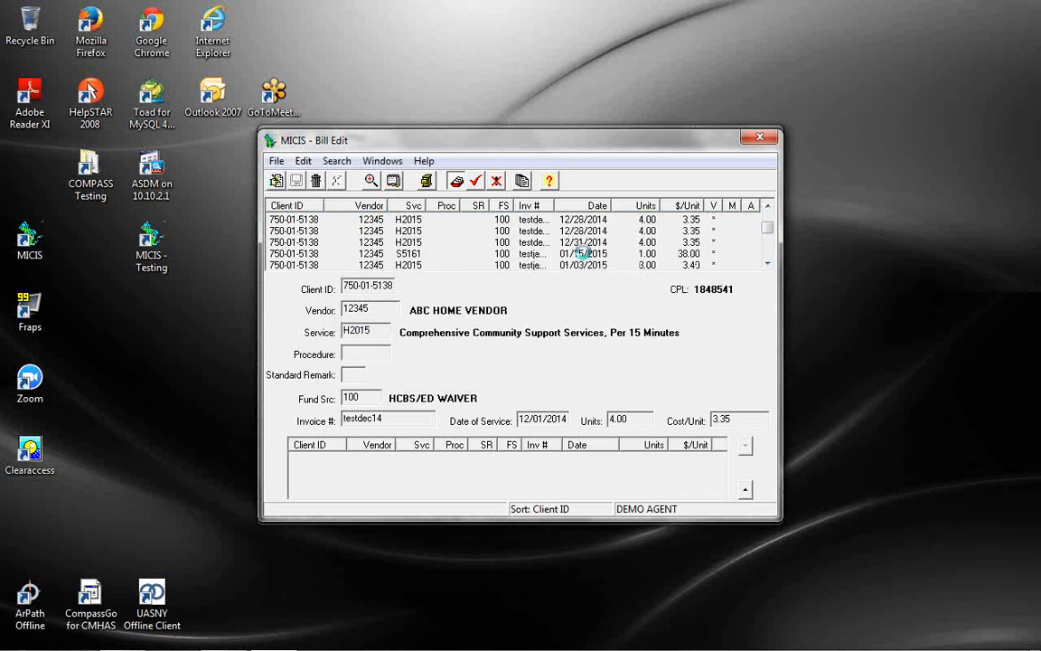
{"action": "left_click", "coordinate": [582, 255]}
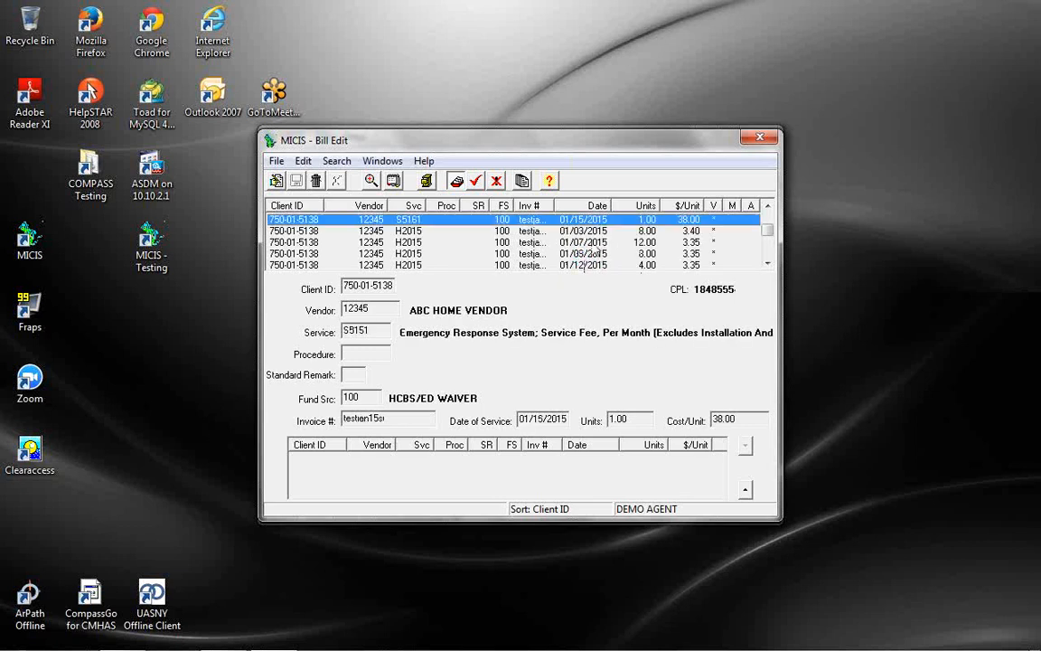
{"action": "left_click", "coordinate": [591, 232]}
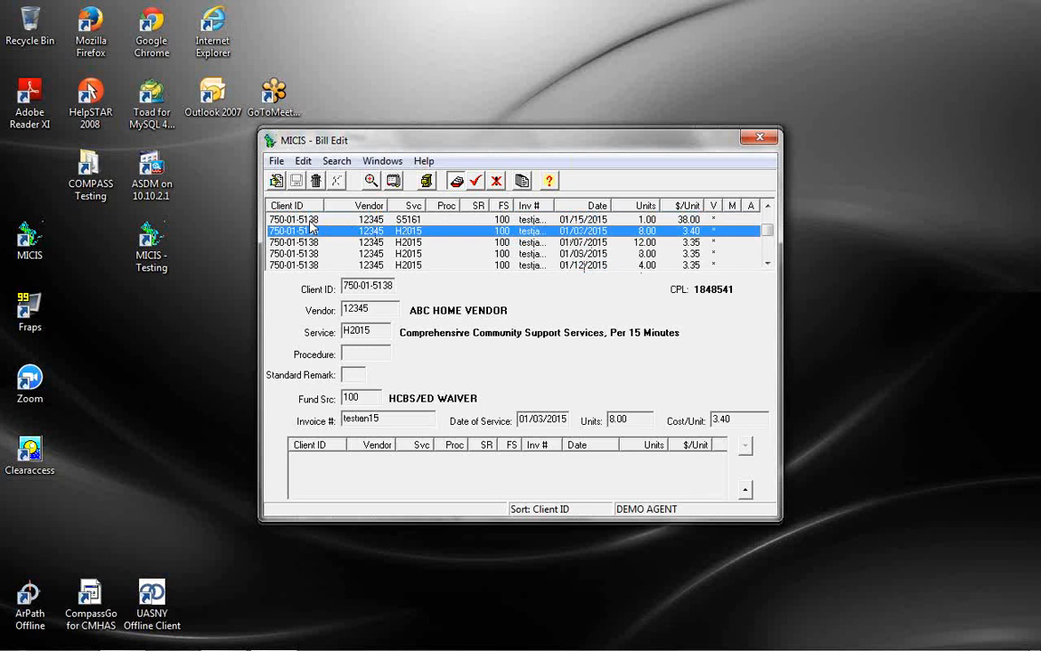
Start editing the 01/03/2015 H2015 line and add a 12.00-unit adjustment line
{"action": "left_click", "coordinate": [277, 182]}
{"action": "left_click", "coordinate": [745, 446]}
{"action": "left_click", "coordinate": [604, 461]}
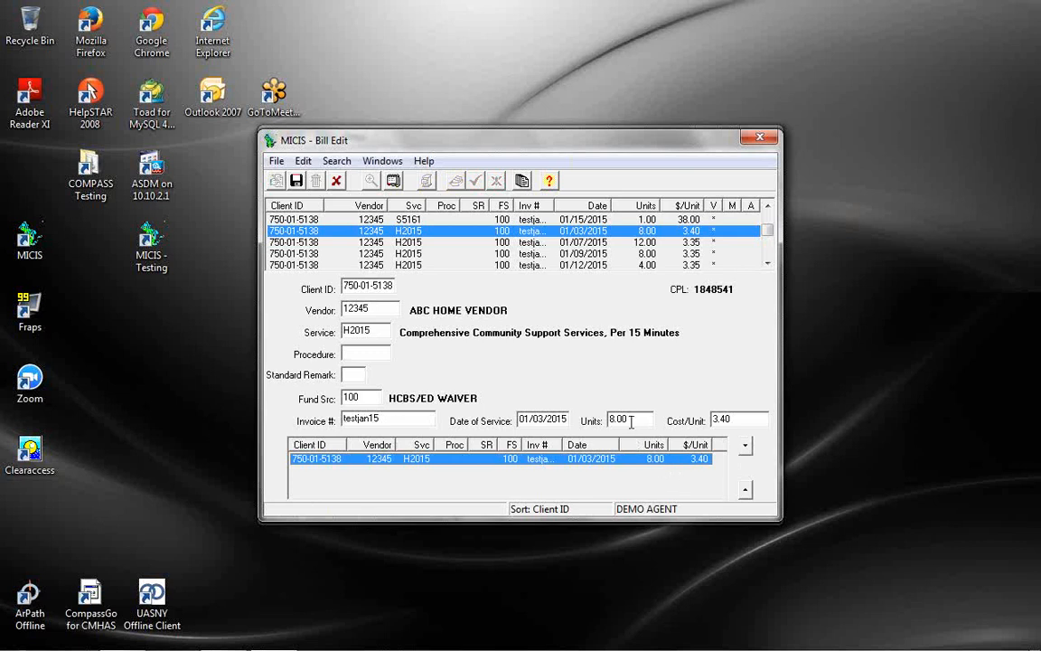
{"action": "type", "text": "12"}
{"action": "left_click", "coordinate": [745, 446]}
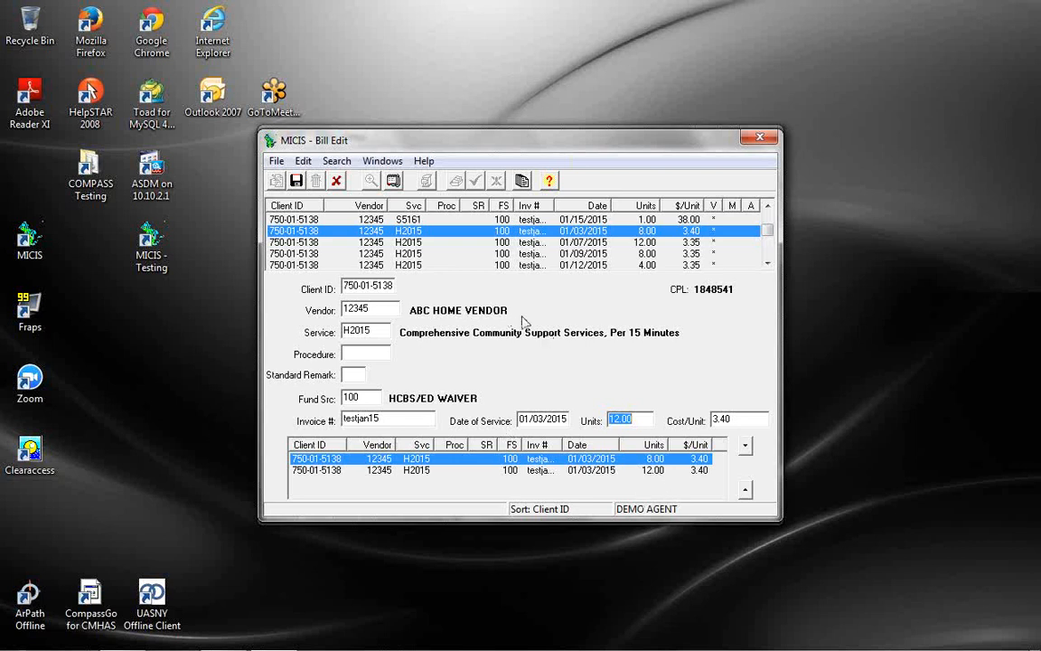
Remove both the 8.00 and 12.00 adjustment lines and cancel the edit, keeping 8.00 units
{"action": "left_click", "coordinate": [746, 491]}
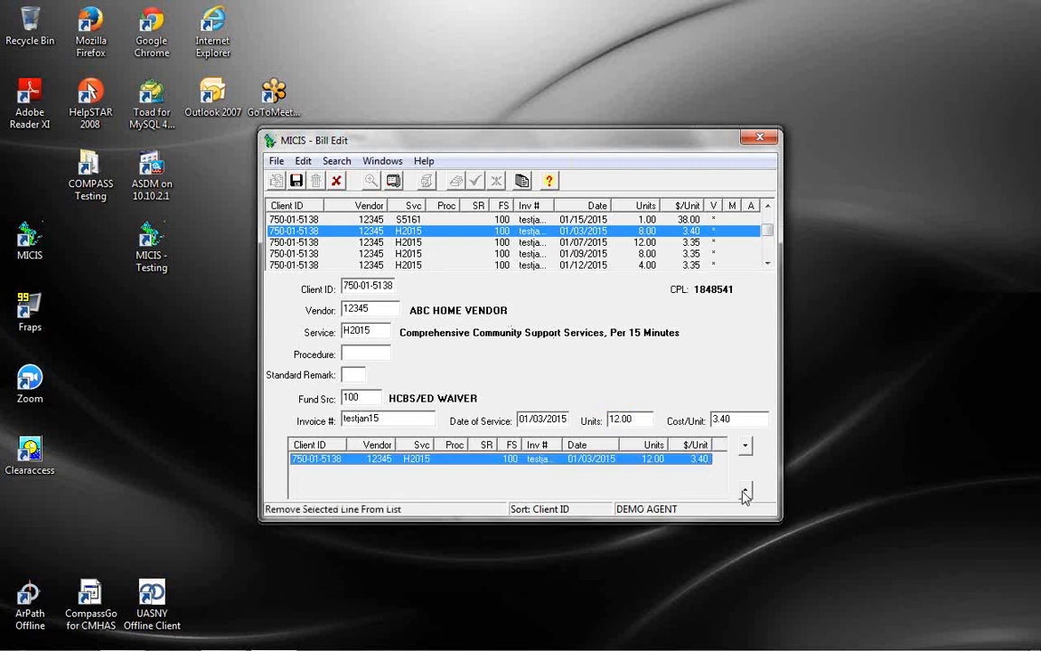
{"action": "left_click", "coordinate": [745, 490]}
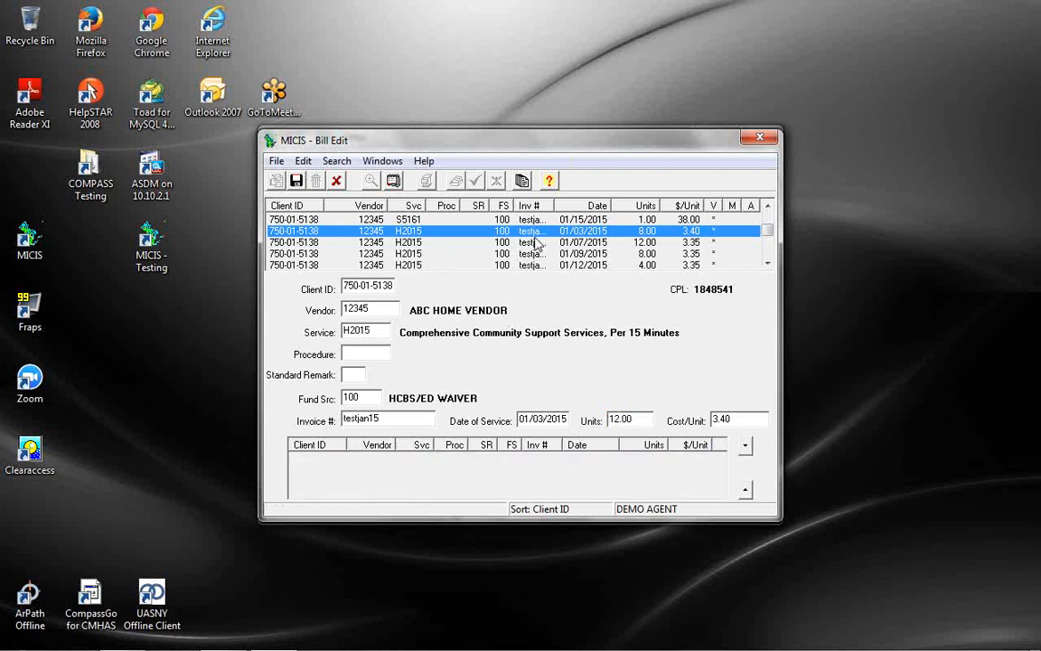
{"action": "left_click", "coordinate": [341, 183]}
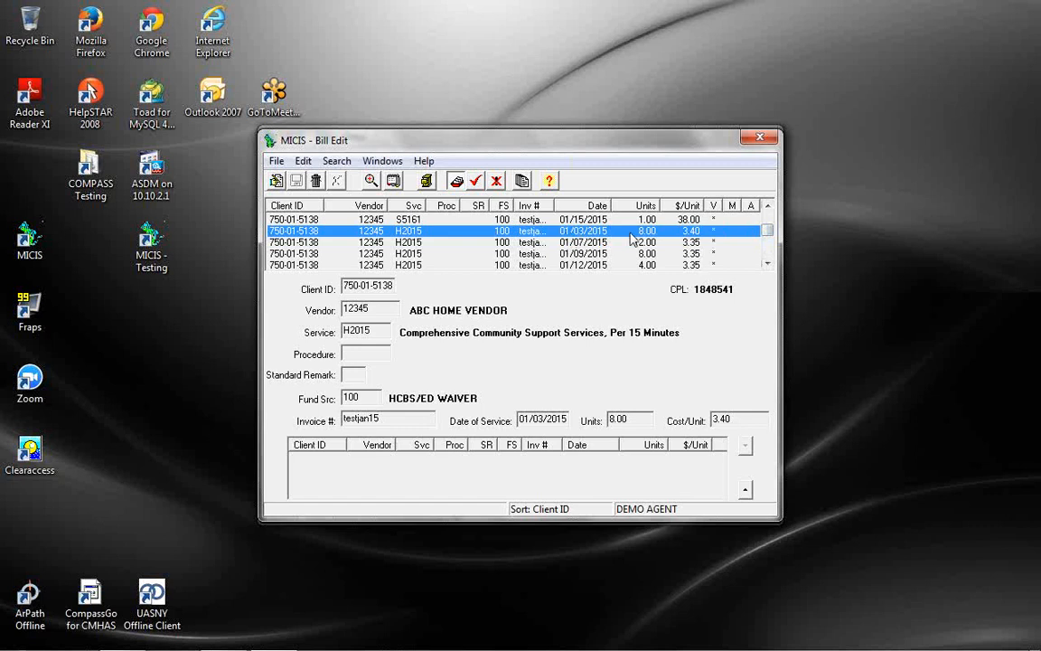
Scroll back to December 2014, select the 12/01/2014 -4.00 line, and sort the lines by service date
{"action": "left_click", "coordinate": [768, 206]}
{"action": "left_click", "coordinate": [768, 206]}
{"action": "left_click", "coordinate": [768, 206]}
{"action": "left_click", "coordinate": [767, 206]}
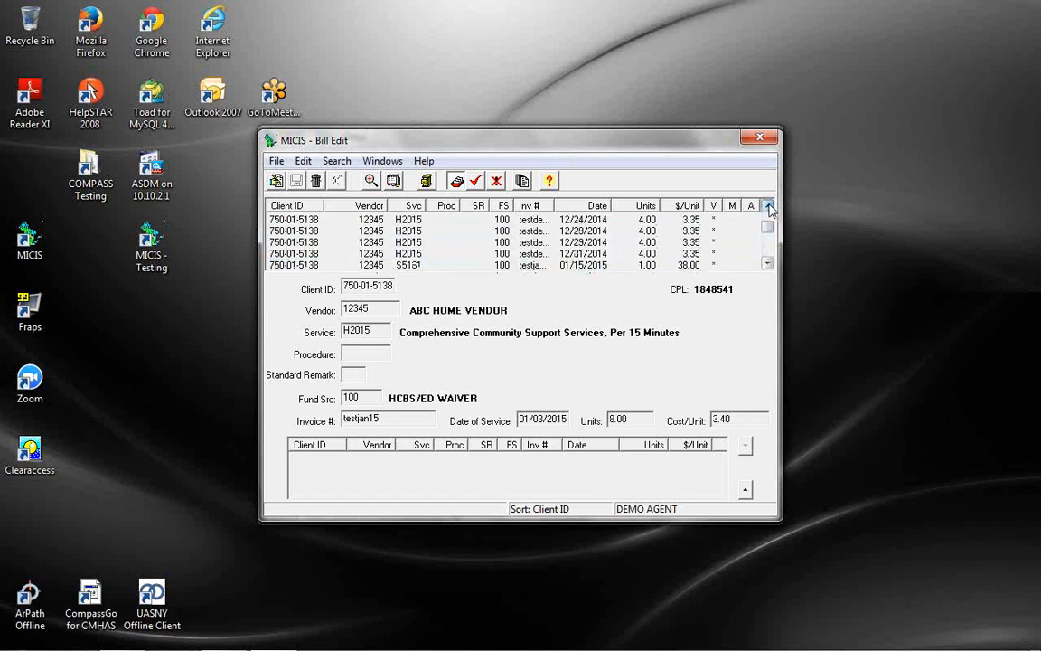
{"action": "left_click", "coordinate": [767, 206]}
{"action": "left_click", "coordinate": [768, 206]}
{"action": "left_click", "coordinate": [767, 206]}
{"action": "left_click", "coordinate": [768, 206]}
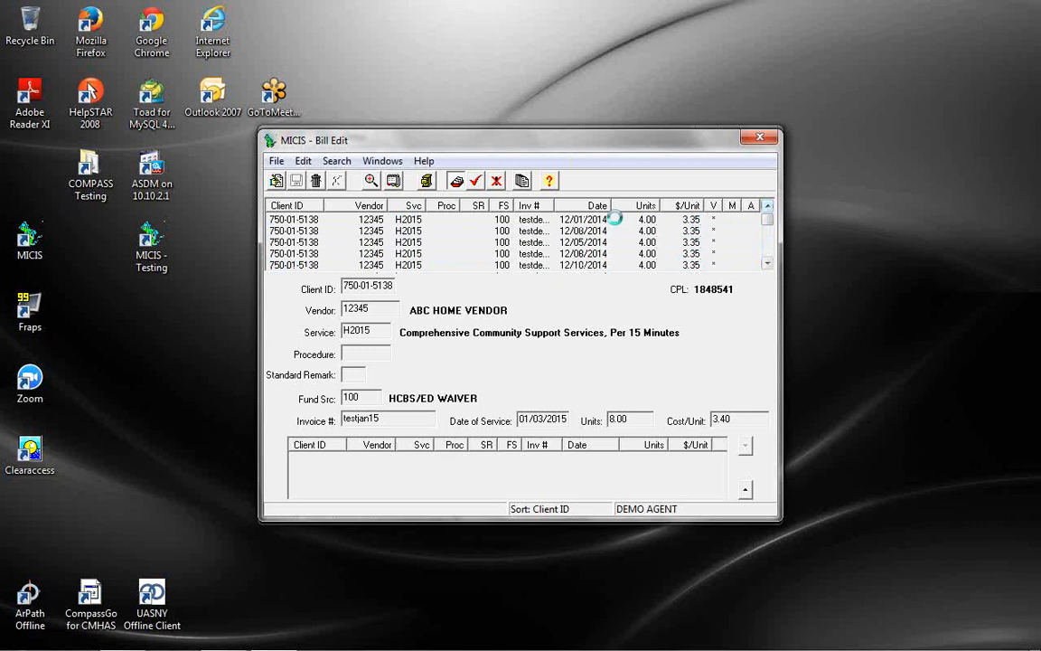
{"action": "left_click_drag", "start_coordinate": [763, 226], "coordinate": [767, 258]}
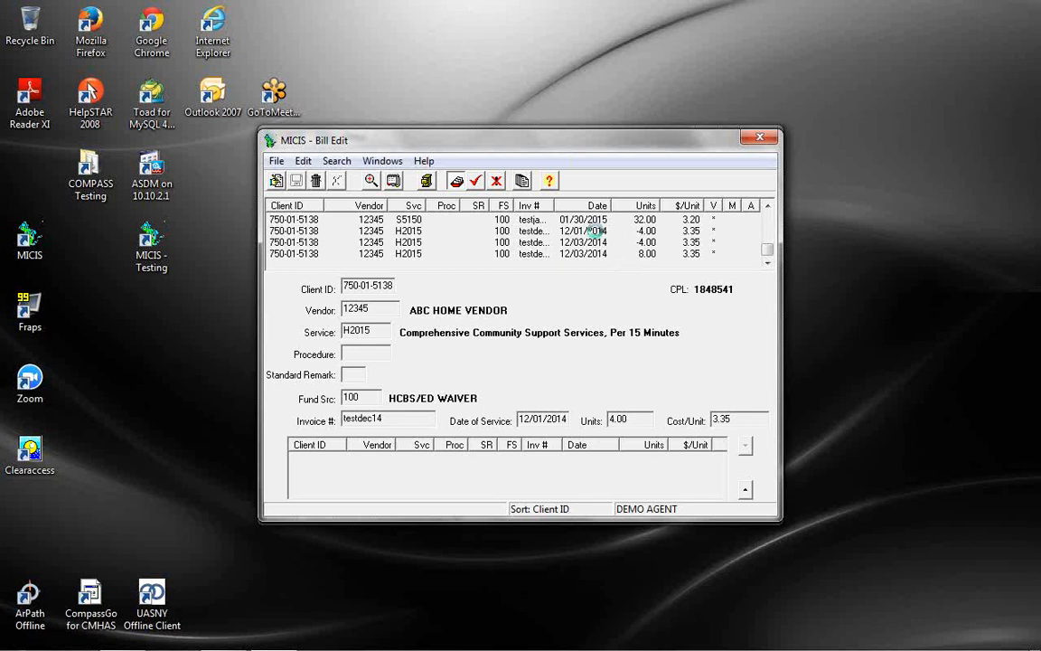
{"action": "left_click", "coordinate": [593, 231]}
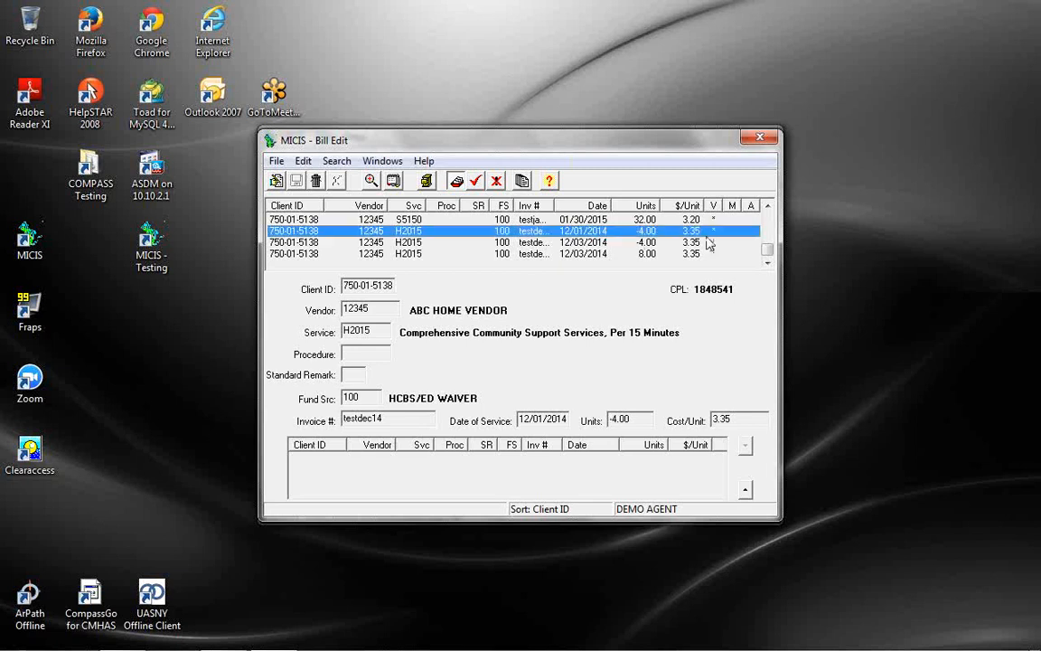
{"action": "left_click", "coordinate": [596, 205]}
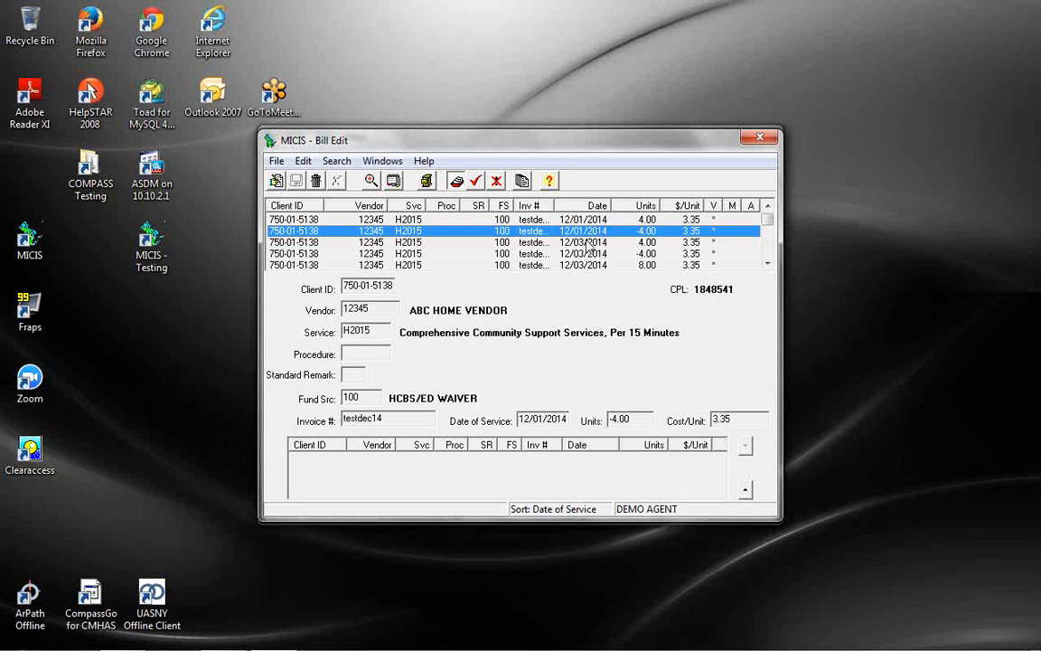
Delete the 12/01/2014 -4.00 H2015 bill line, confirming with Yes
{"action": "left_click", "coordinate": [316, 180]}
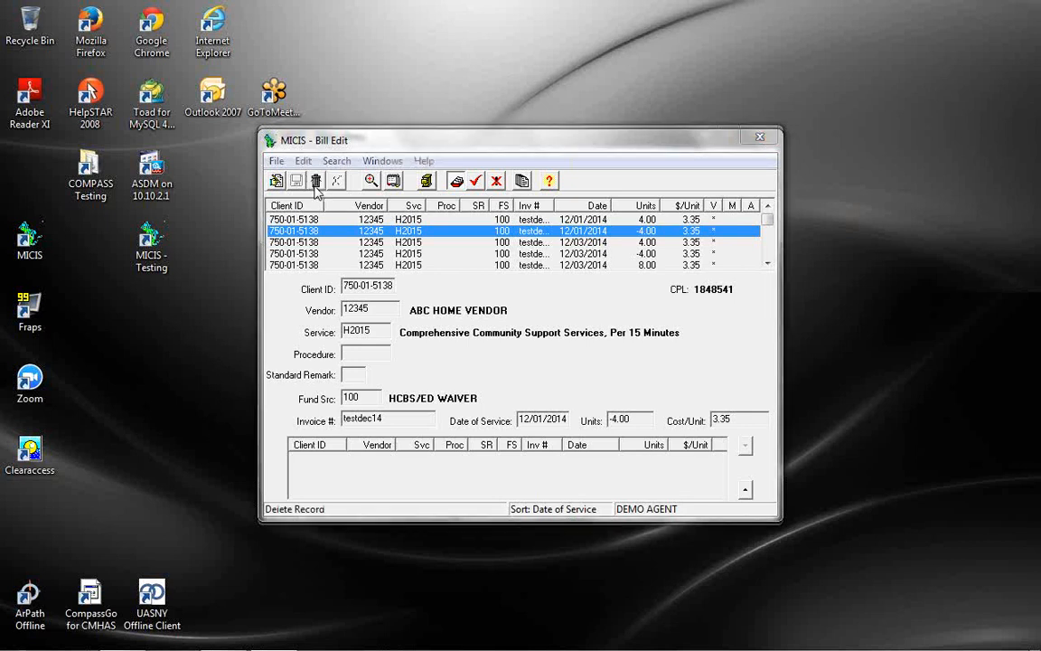
{"action": "left_click", "coordinate": [488, 355]}
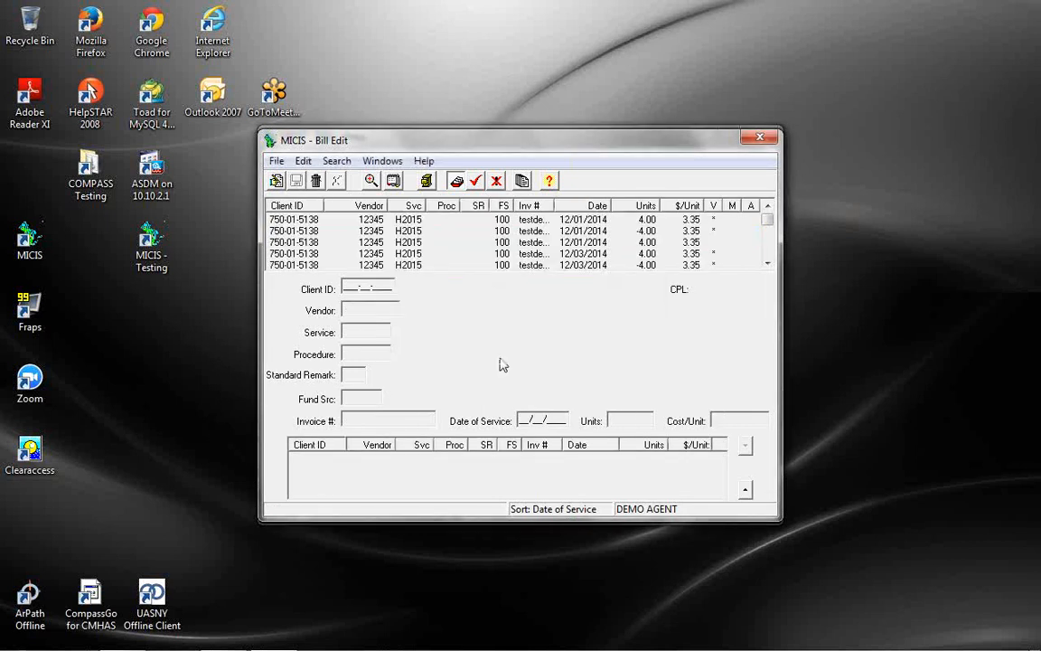
{"action": "left_click_drag", "start_coordinate": [769, 224], "coordinate": [776, 197]}
Delete the unedited 12/01/2014 4.00-unit H2015 bill line
{"action": "left_click", "coordinate": [630, 237]}
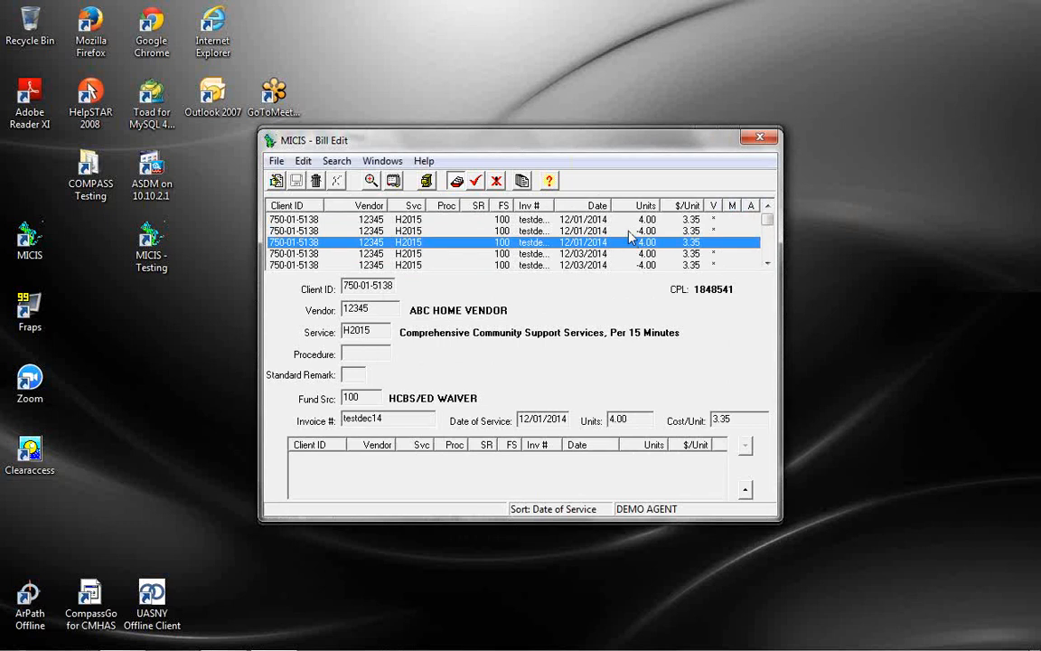
{"action": "left_click", "coordinate": [629, 231]}
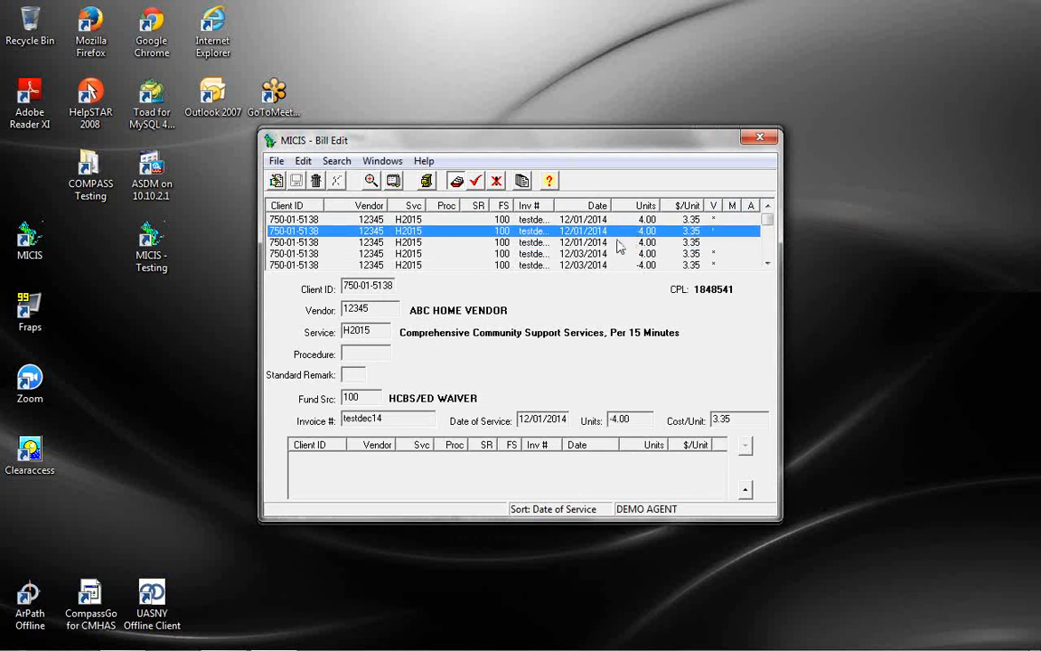
{"action": "left_click", "coordinate": [616, 243]}
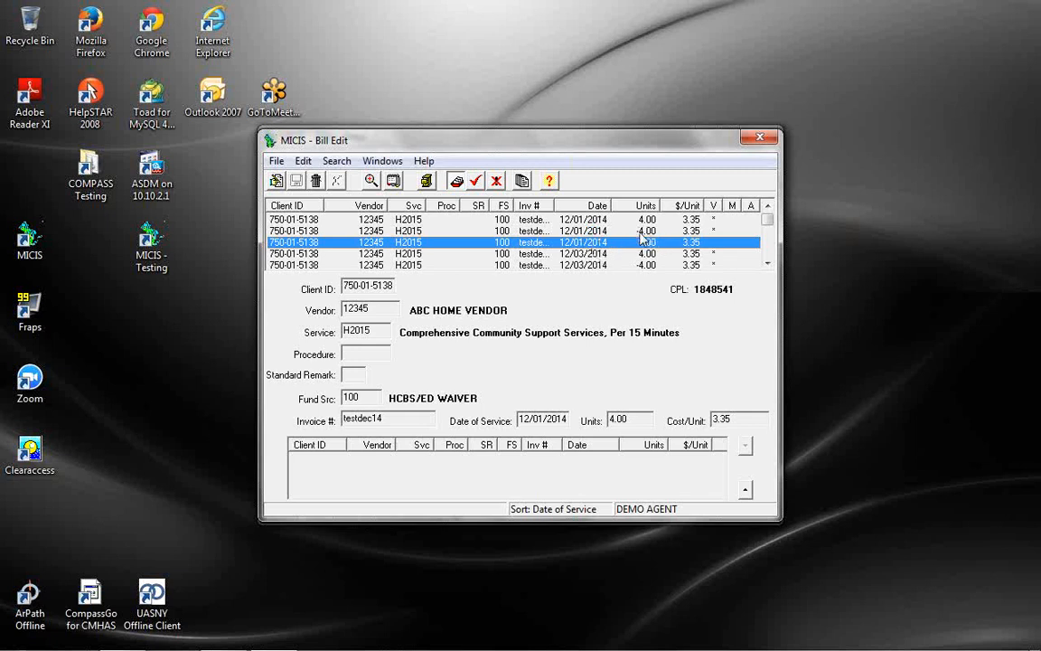
{"action": "left_click", "coordinate": [588, 231]}
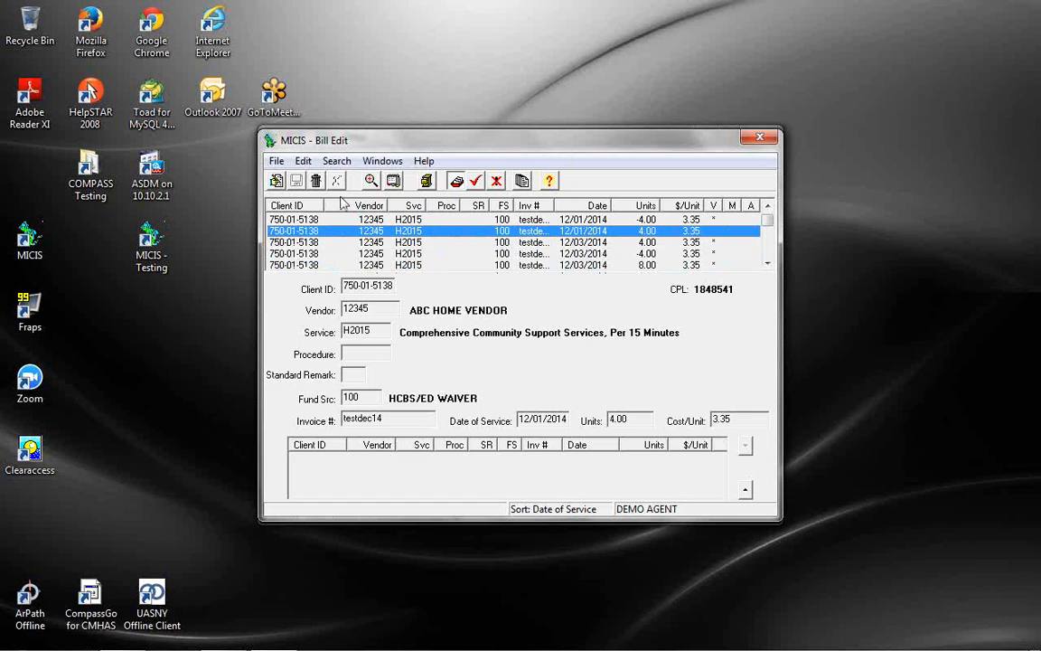
{"action": "left_click", "coordinate": [315, 181]}
{"action": "left_click", "coordinate": [485, 354]}
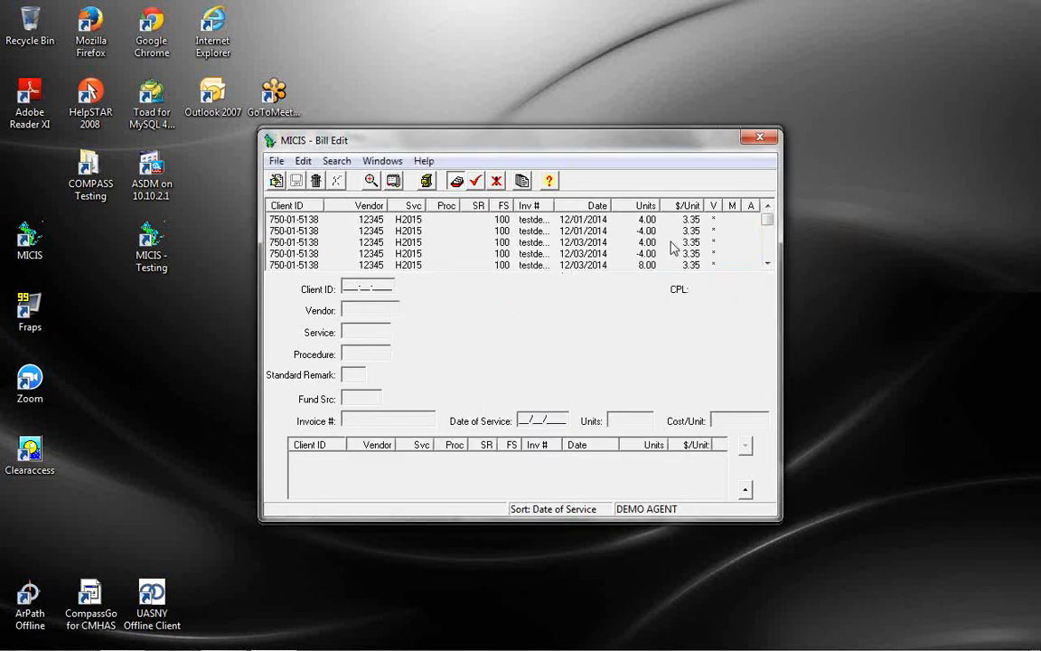
Check the remaining 12/01/2014 lines, confirming the 4.00 line is already edited, then select the 12/03/2014 line
{"action": "left_click", "coordinate": [604, 231]}
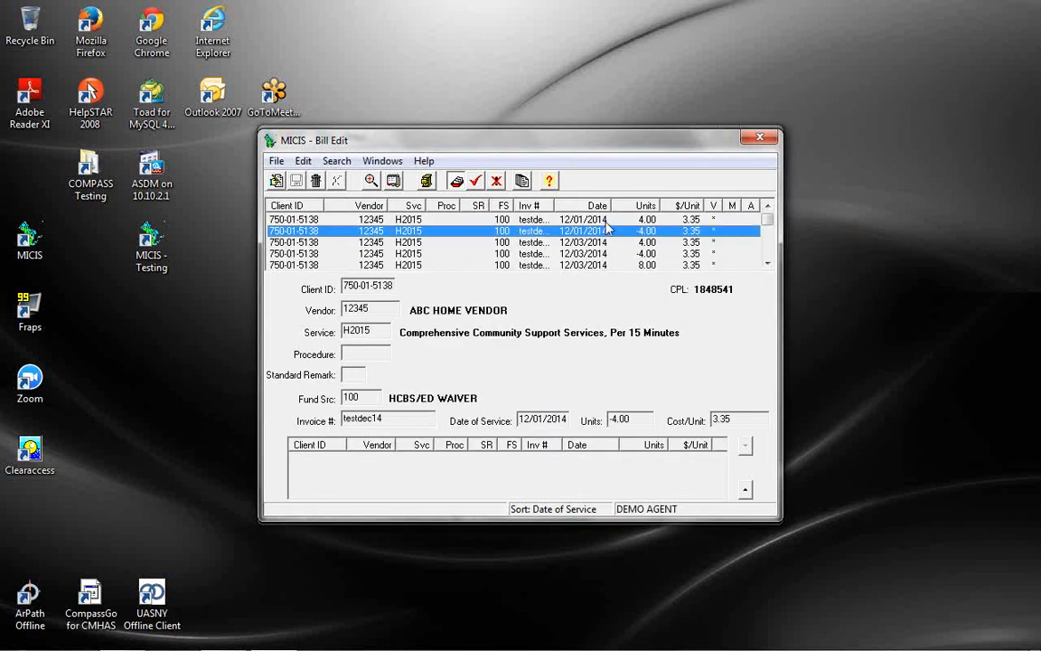
{"action": "left_click", "coordinate": [604, 220]}
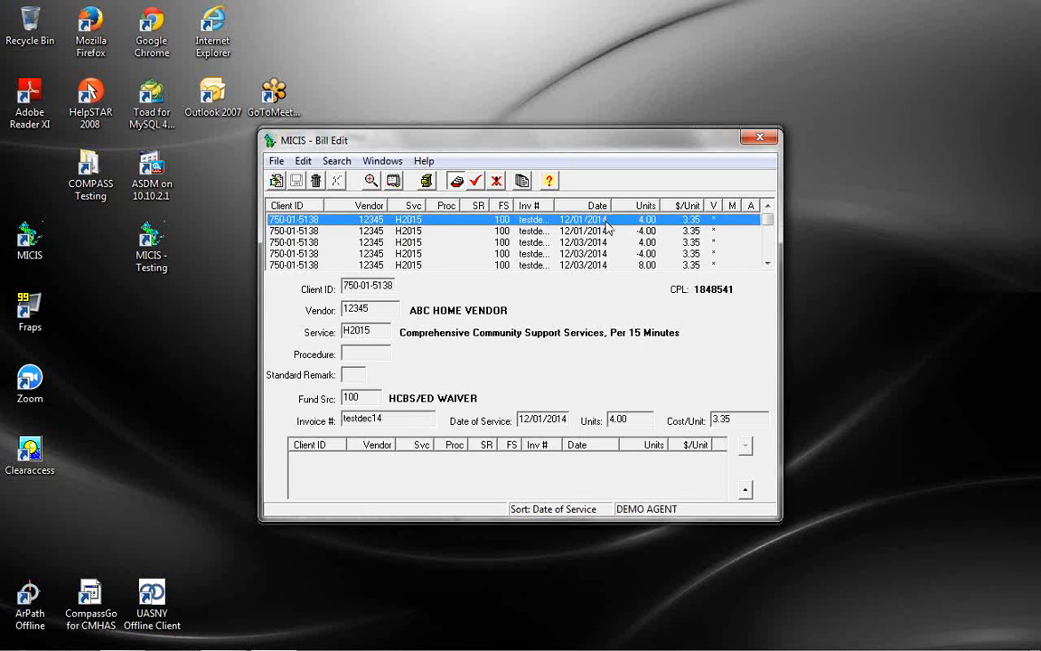
{"action": "left_click", "coordinate": [277, 184]}
{"action": "left_click", "coordinate": [520, 354]}
{"action": "left_click", "coordinate": [561, 243]}
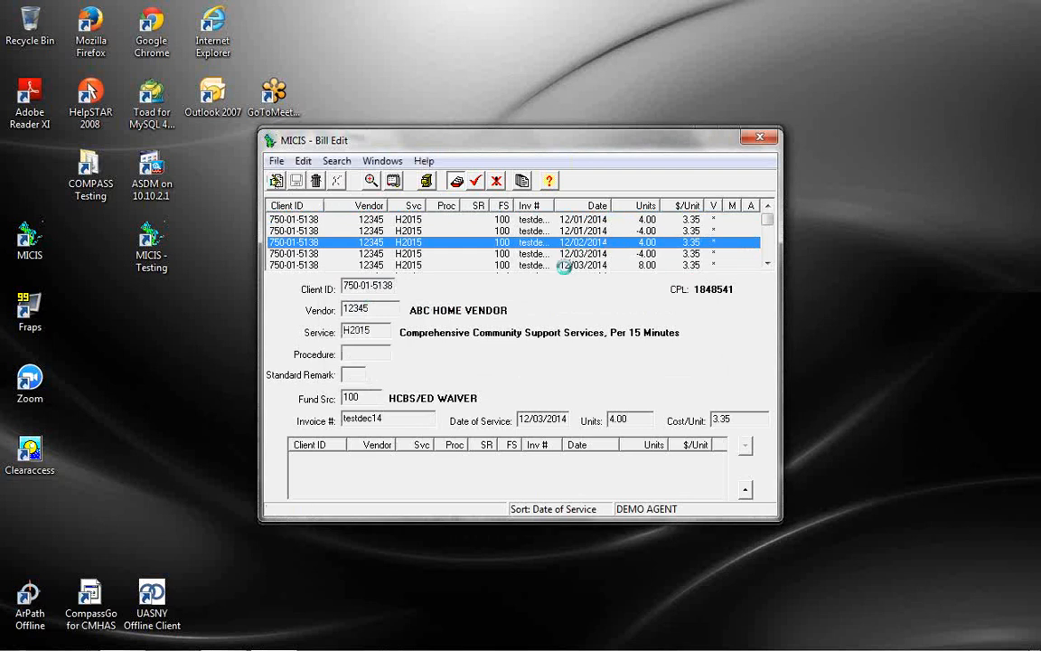
Copy the 12/03/2014 8.00-unit line as a new 12/01/2014 line of 4.00 units at $3.35 and save
{"action": "left_click", "coordinate": [502, 259]}
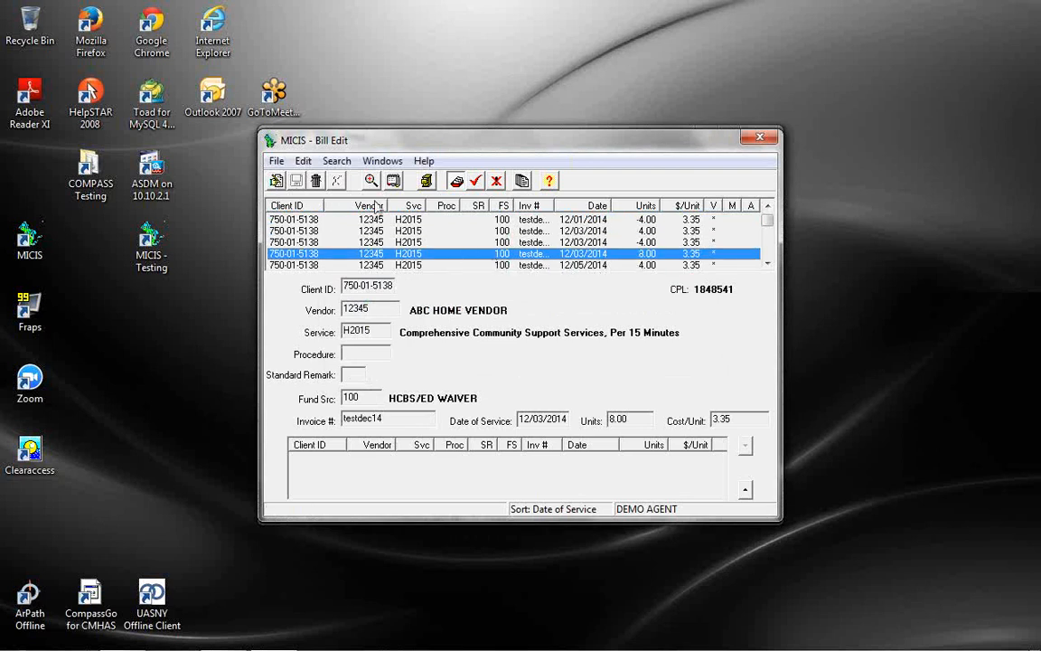
{"action": "left_click", "coordinate": [277, 181]}
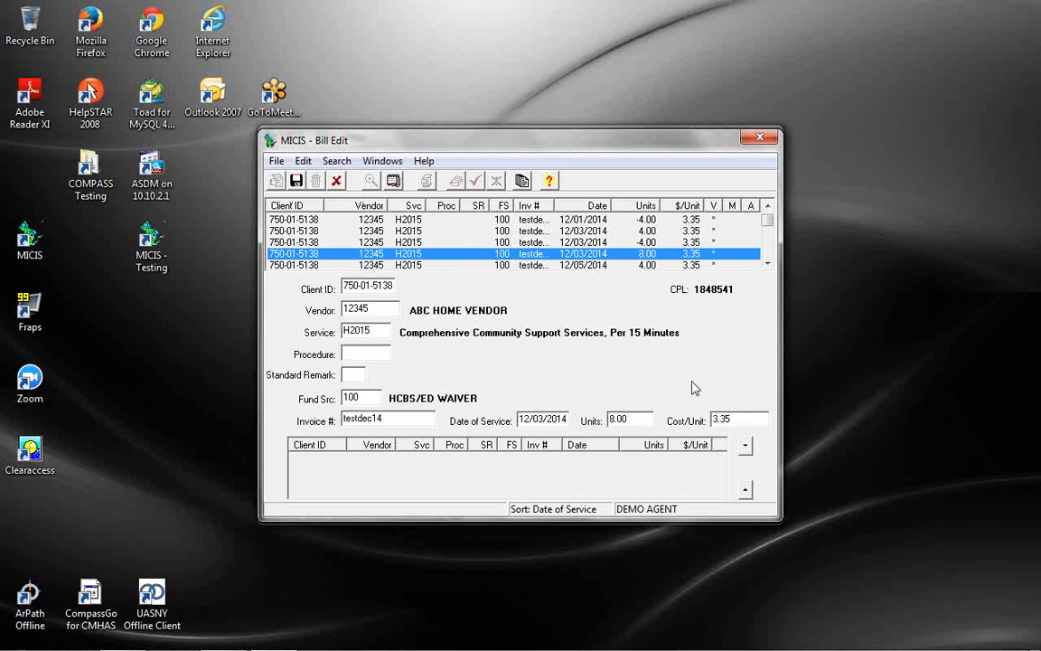
{"action": "left_click", "coordinate": [746, 447]}
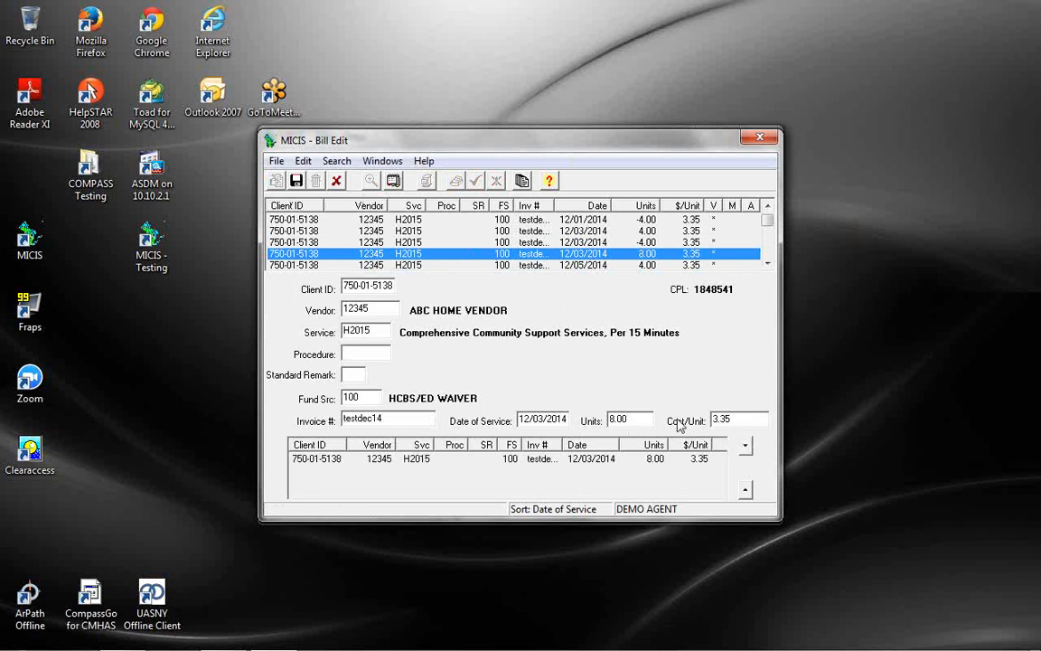
{"action": "left_click", "coordinate": [543, 420]}
{"action": "type", "text": "1"}
{"action": "left_click_drag", "start_coordinate": [646, 420], "coordinate": [533, 419]}
{"action": "type", "text": "4"}
{"action": "left_click", "coordinate": [747, 451]}
{"action": "left_click", "coordinate": [296, 180]}
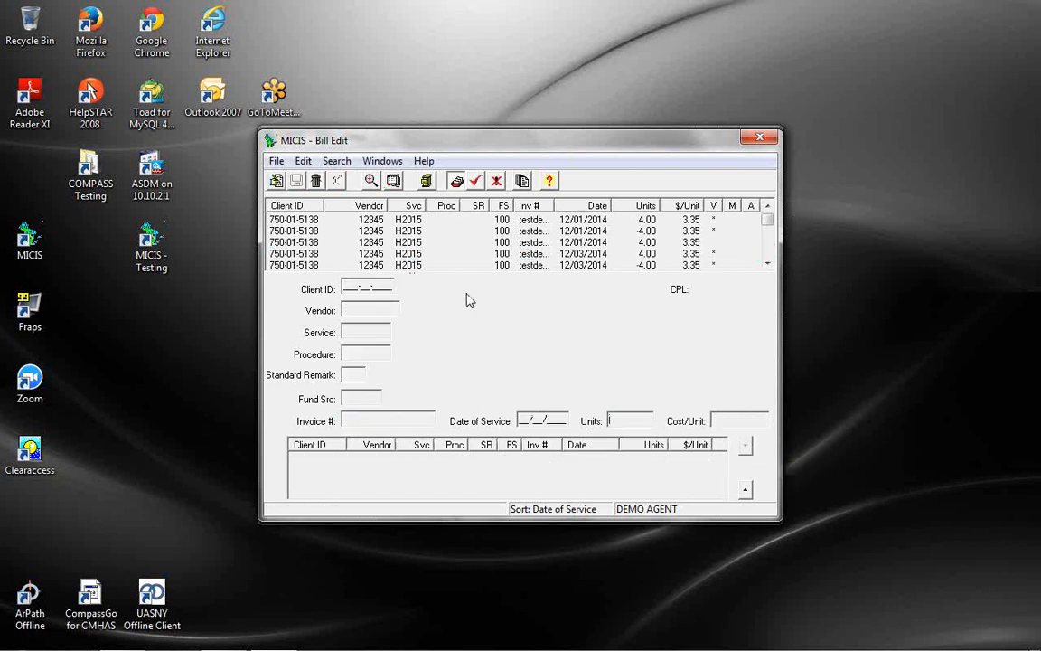
Delete the 12/03/2014 -8.00 H2015 bill line, then select the extra 12/03/2014 8.00 line for deletion
{"action": "double_click", "coordinate": [592, 241]}
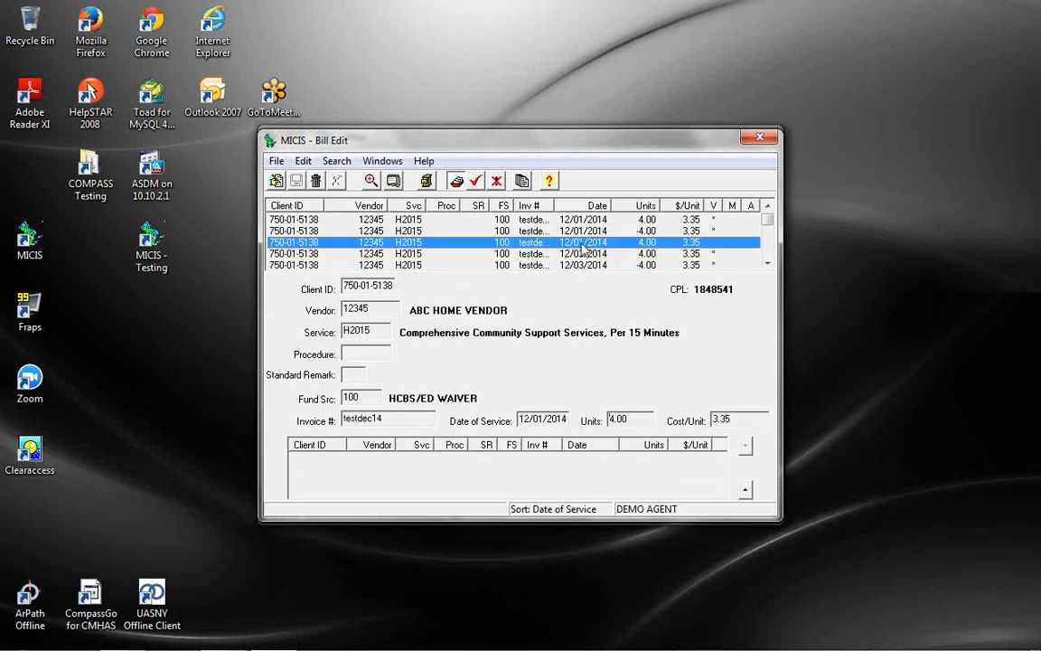
{"action": "scroll", "coordinate": [586, 253], "scroll_direction": "down", "scroll_amount": 1}
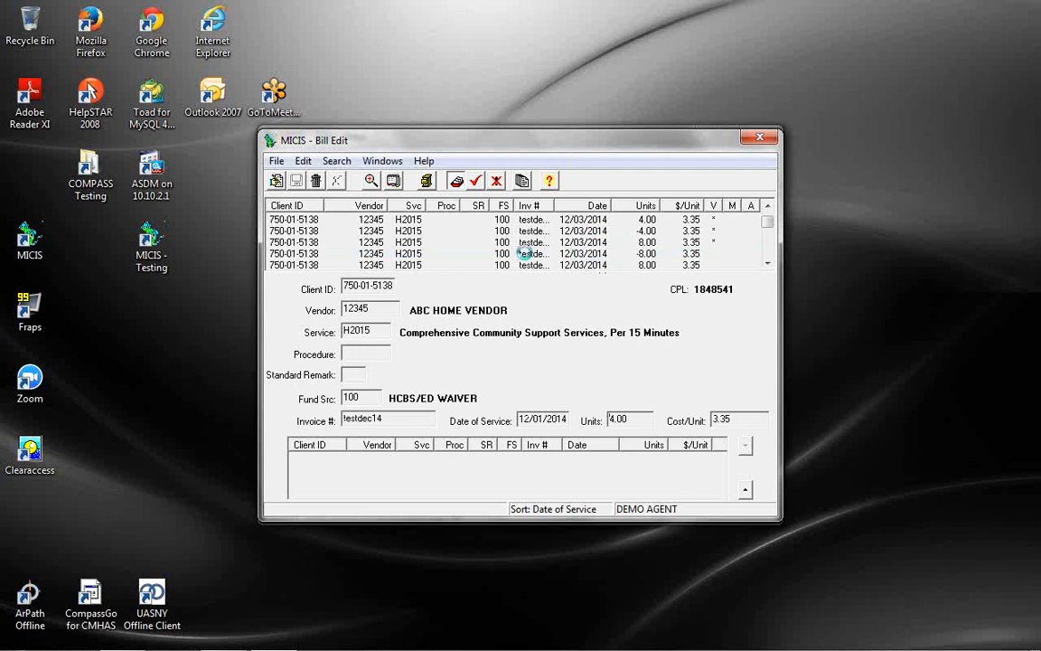
{"action": "left_click", "coordinate": [404, 252]}
{"action": "left_click", "coordinate": [316, 180]}
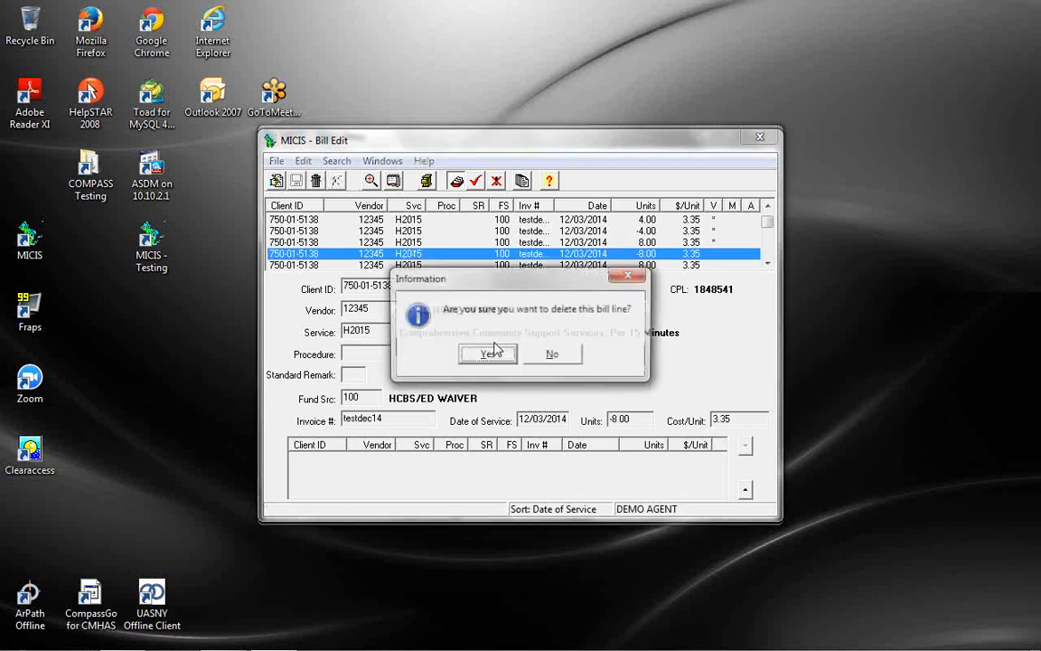
{"action": "left_click", "coordinate": [487, 354]}
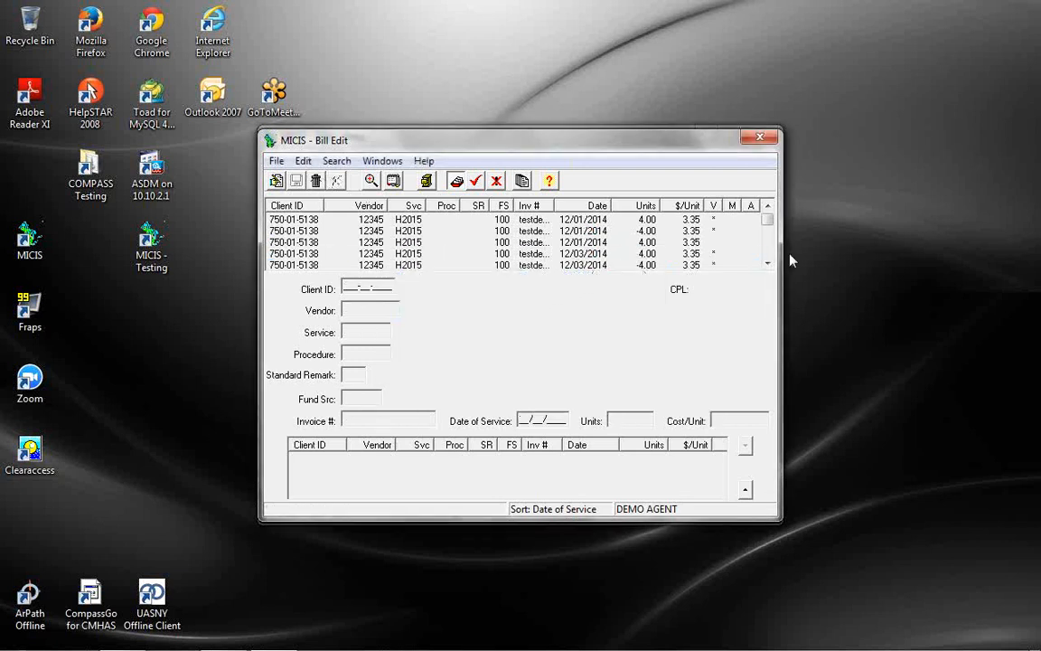
{"action": "left_click", "coordinate": [436, 264]}
{"action": "left_click", "coordinate": [315, 180]}
Confirm removal of the 12/03/2014 8.00 line, select the 12/01/2014 4.00 line, and scroll to January 2015
{"action": "left_click", "coordinate": [484, 355]}
{"action": "left_click", "coordinate": [623, 245]}
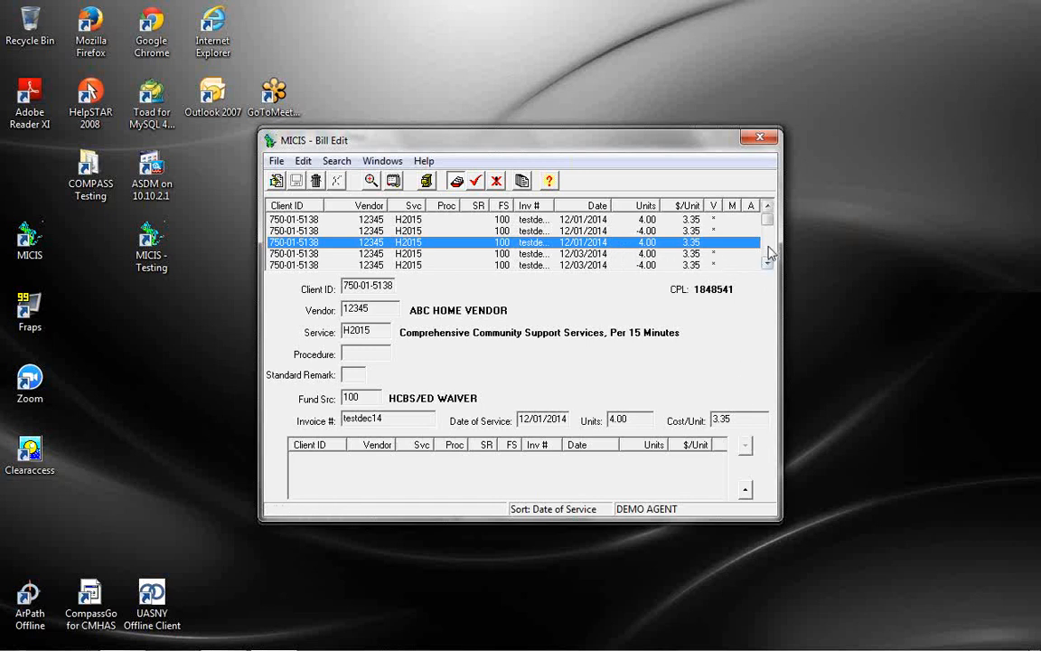
{"action": "scroll", "coordinate": [694, 227], "scroll_direction": "down", "scroll_amount": 3}
{"action": "scroll", "coordinate": [769, 254], "scroll_direction": "down", "scroll_amount": 1}
{"action": "scroll", "coordinate": [770, 254], "scroll_direction": "down", "scroll_amount": 1}
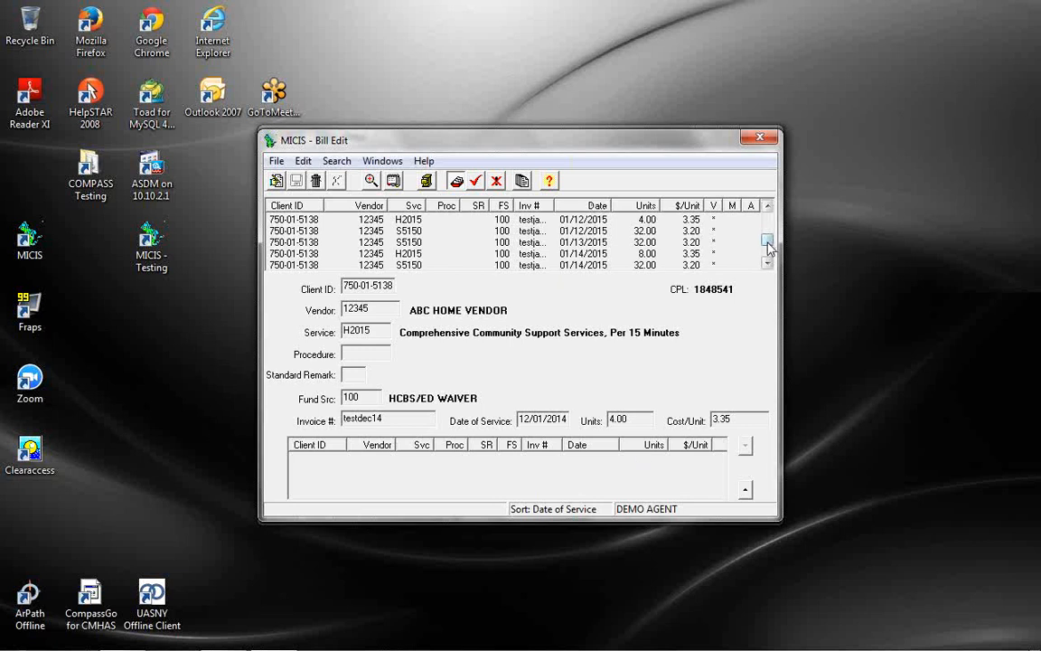
Search bill records for a different client found by last name and load their bills
{"action": "left_click_drag", "start_coordinate": [768, 240], "coordinate": [778, 213]}
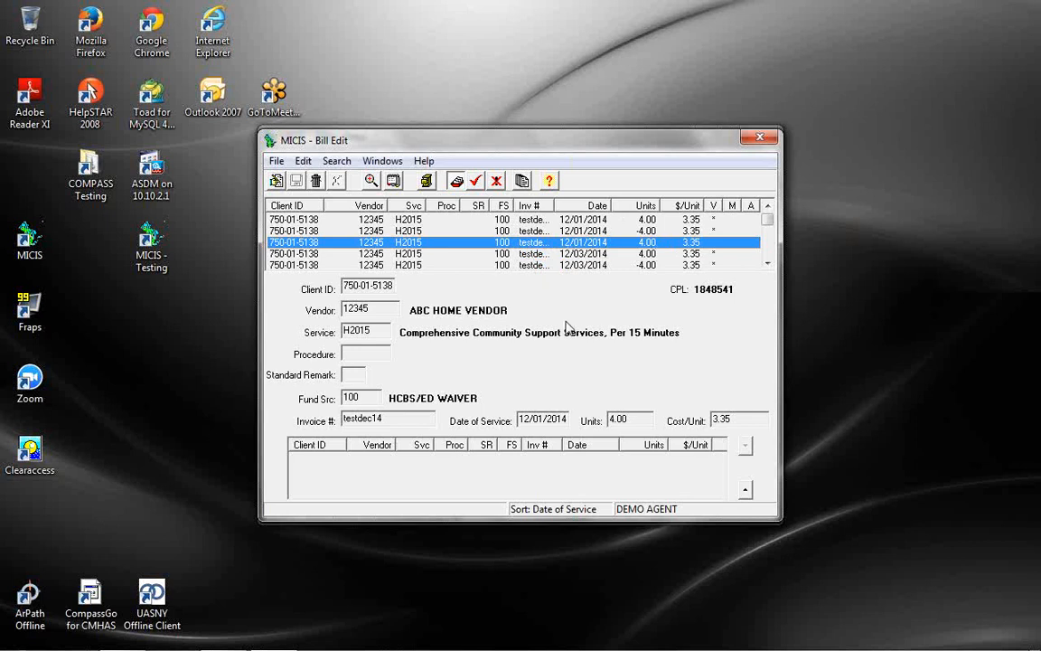
{"action": "mouse_move", "coordinate": [562, 649]}
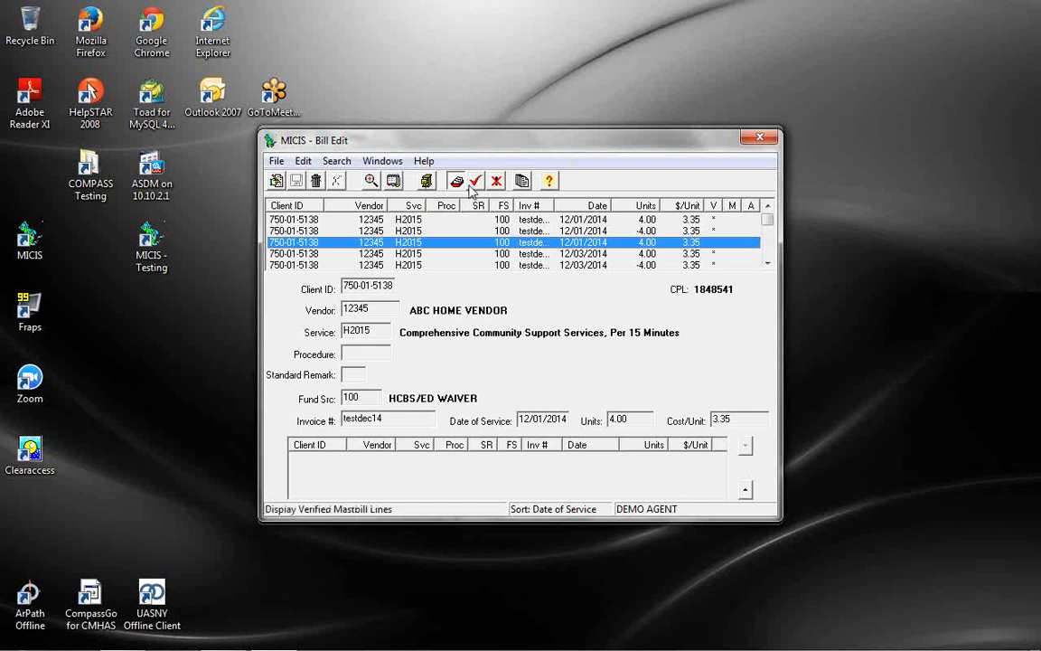
{"action": "left_click", "coordinate": [370, 182]}
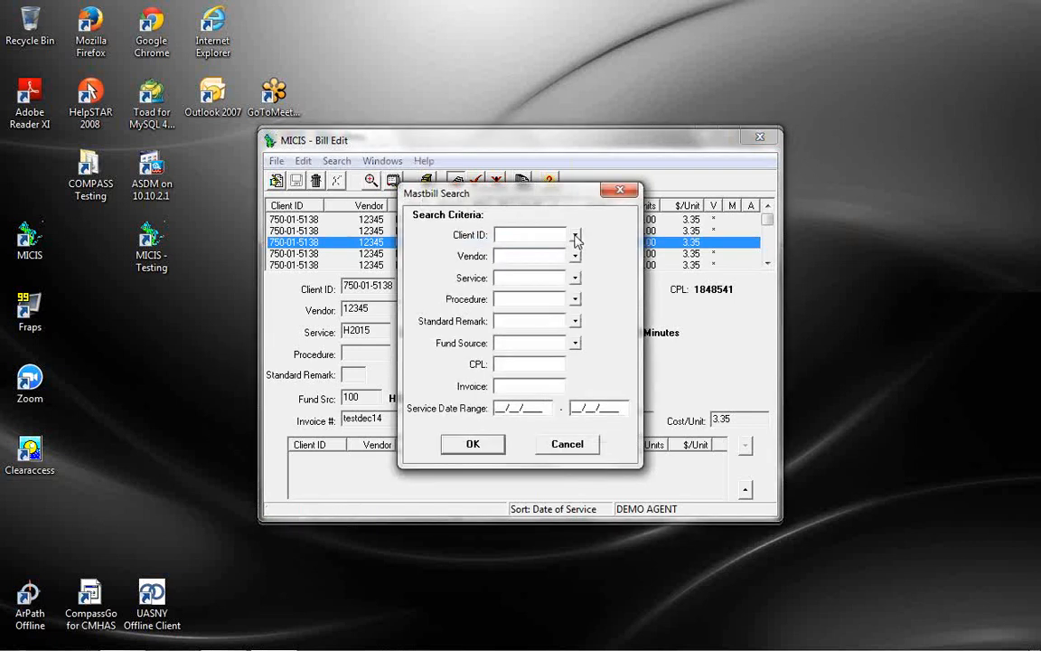
{"action": "left_click", "coordinate": [576, 236]}
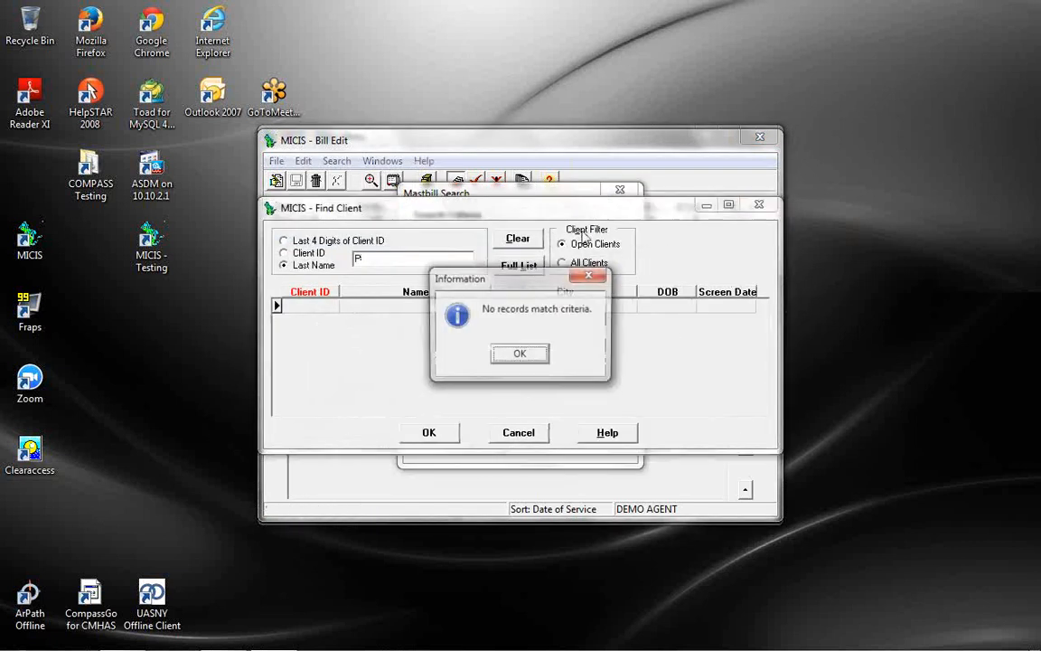
{"action": "key", "text": "Return"}
{"action": "type", "text": "DO"}
{"action": "left_click", "coordinate": [441, 307]}
{"action": "left_click", "coordinate": [431, 432]}
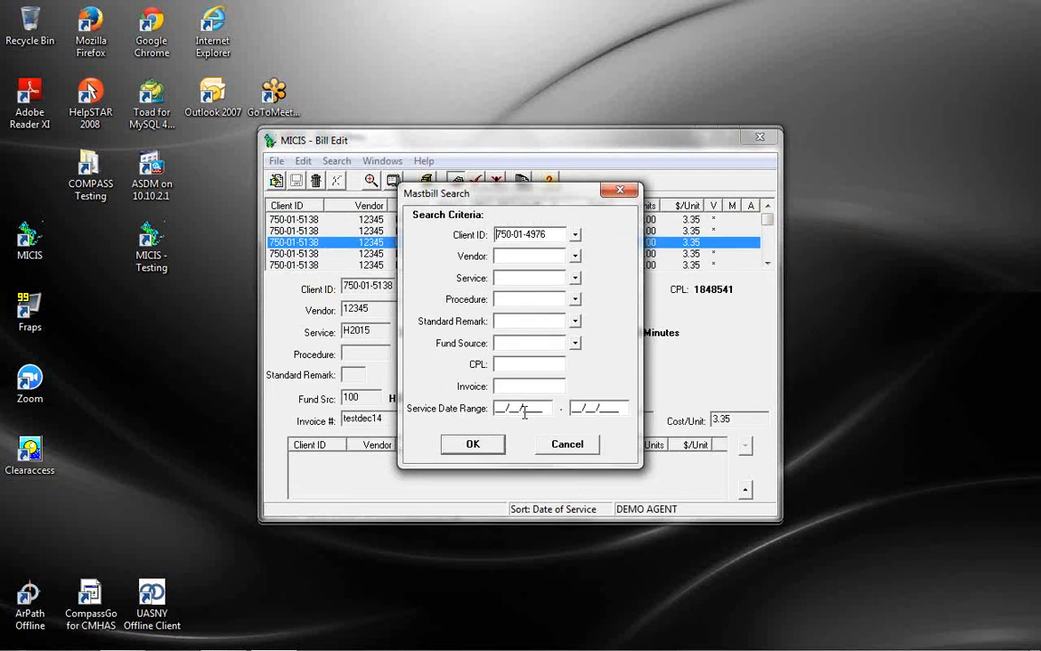
{"action": "key", "text": "Return"}
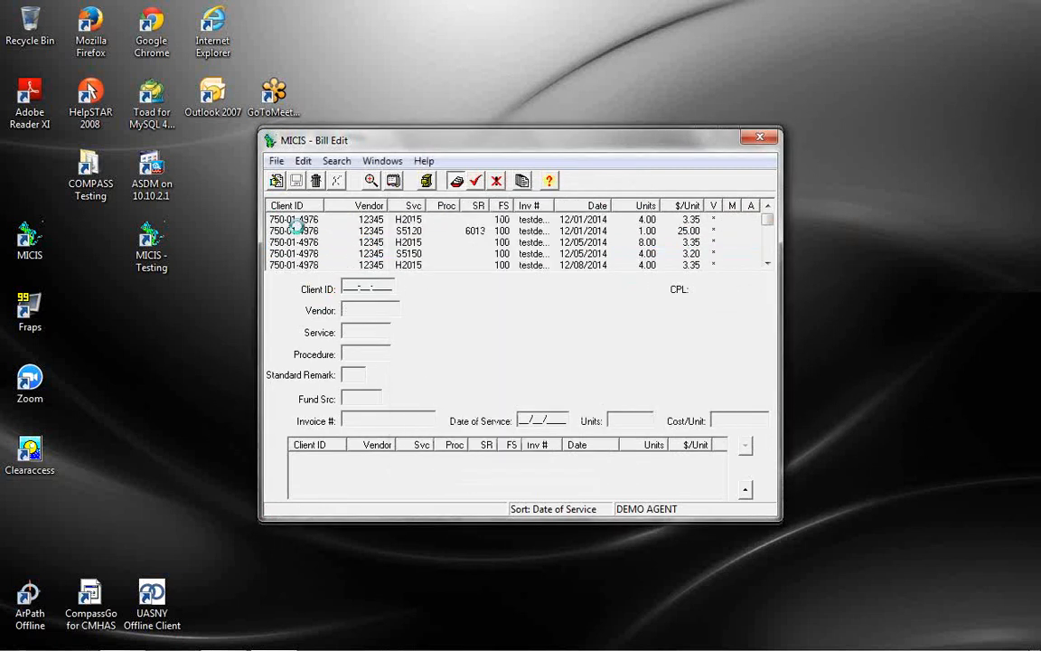
Show details of the 12/01/2014 S5120 Chore Services snow-removal line at 25.00
{"action": "left_click", "coordinate": [296, 230]}
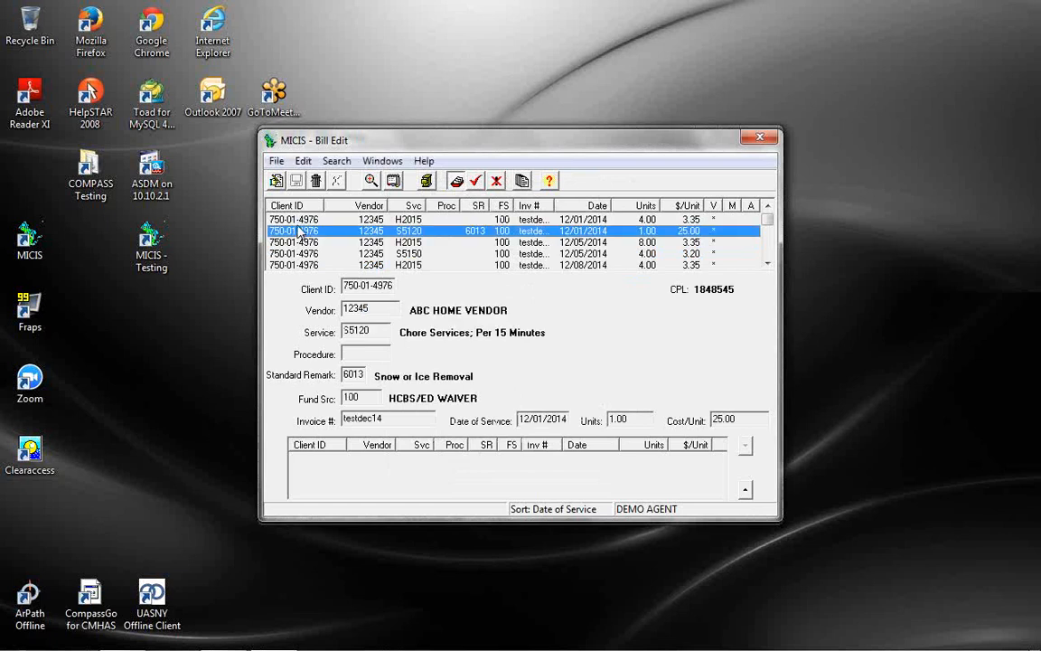
{"action": "scroll", "coordinate": [361, 231], "scroll_direction": "down", "scroll_amount": 5}
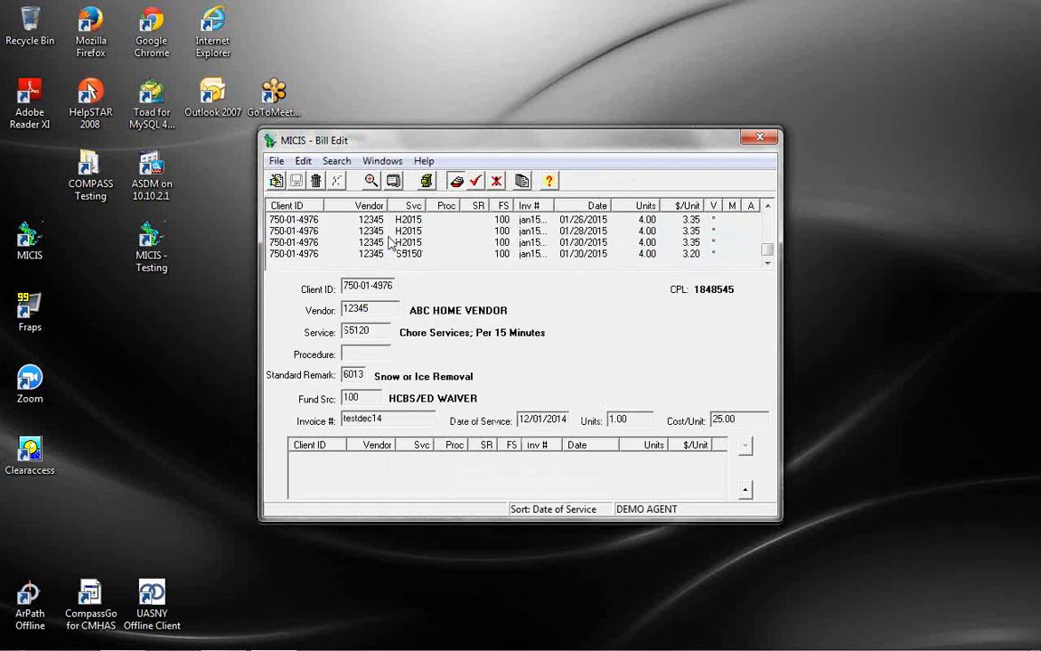
{"action": "scroll", "coordinate": [393, 243], "scroll_direction": "up", "scroll_amount": 5}
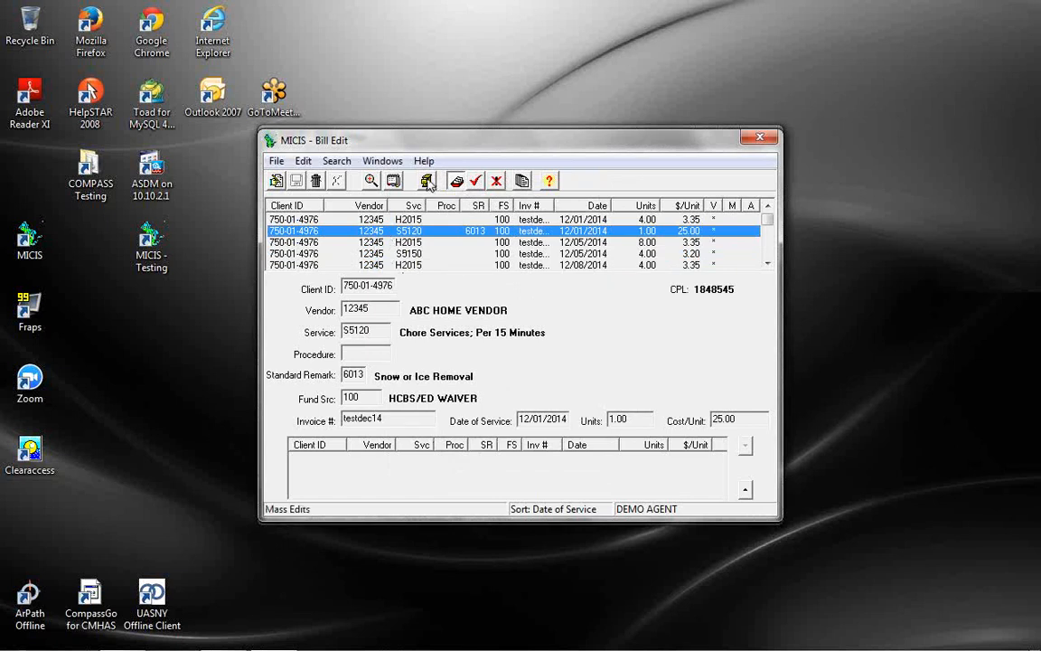
{"action": "left_click", "coordinate": [429, 182]}
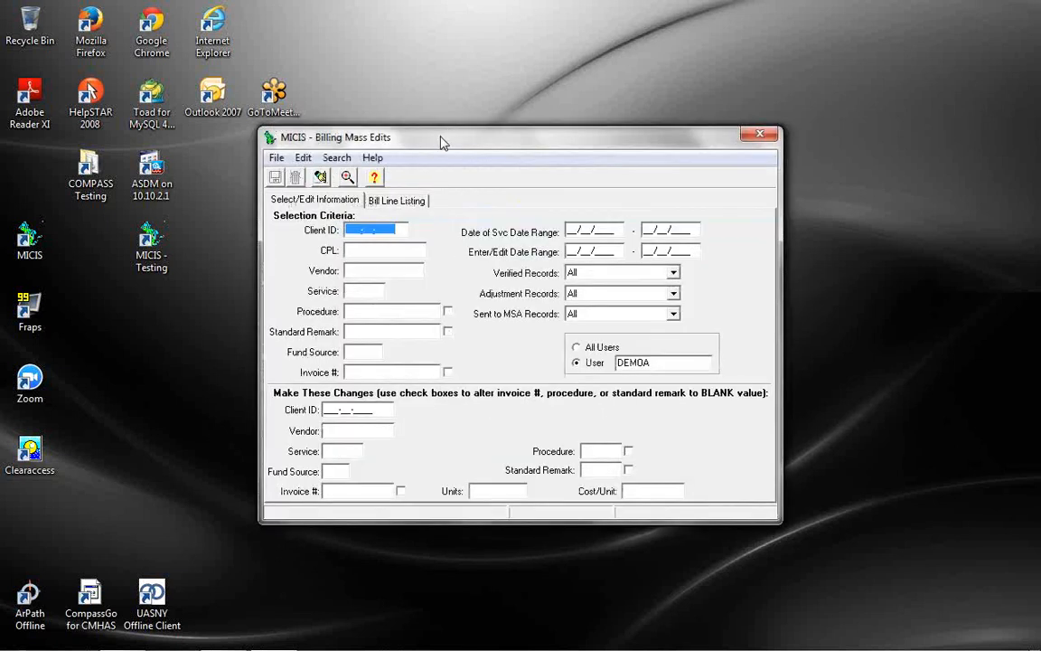
Enter the current client's ID as the Billing Mass Edits selection criterion, keeping Bill Edit visible
{"action": "left_click_drag", "start_coordinate": [442, 147], "coordinate": [349, 136]}
{"action": "left_click_drag", "start_coordinate": [391, 186], "coordinate": [445, 223]}
{"action": "left_click_drag", "start_coordinate": [509, 223], "coordinate": [652, 253]}
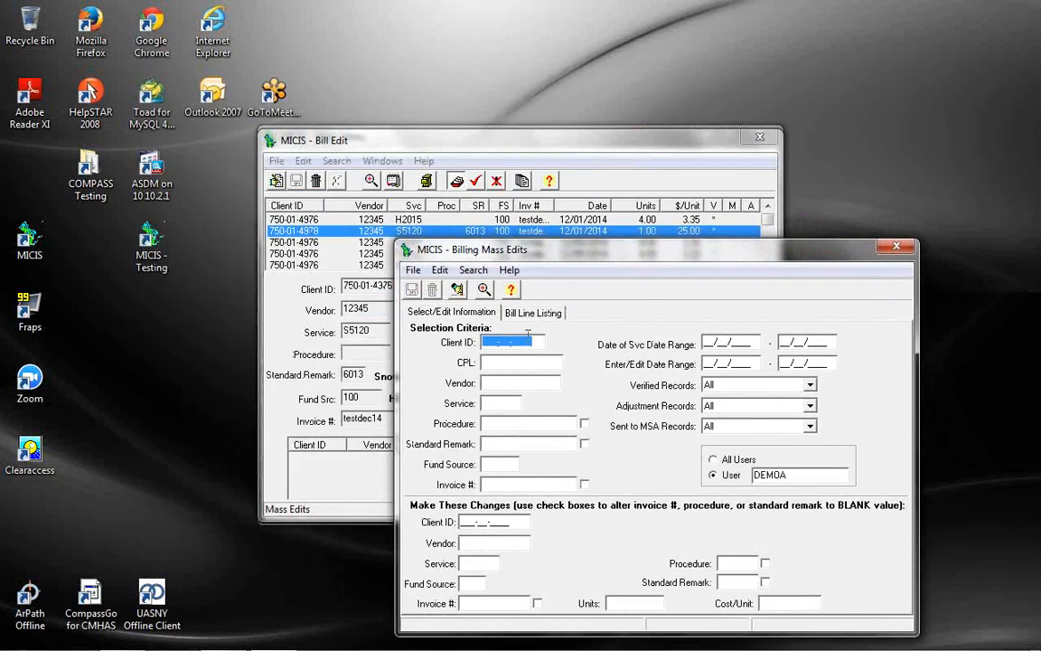
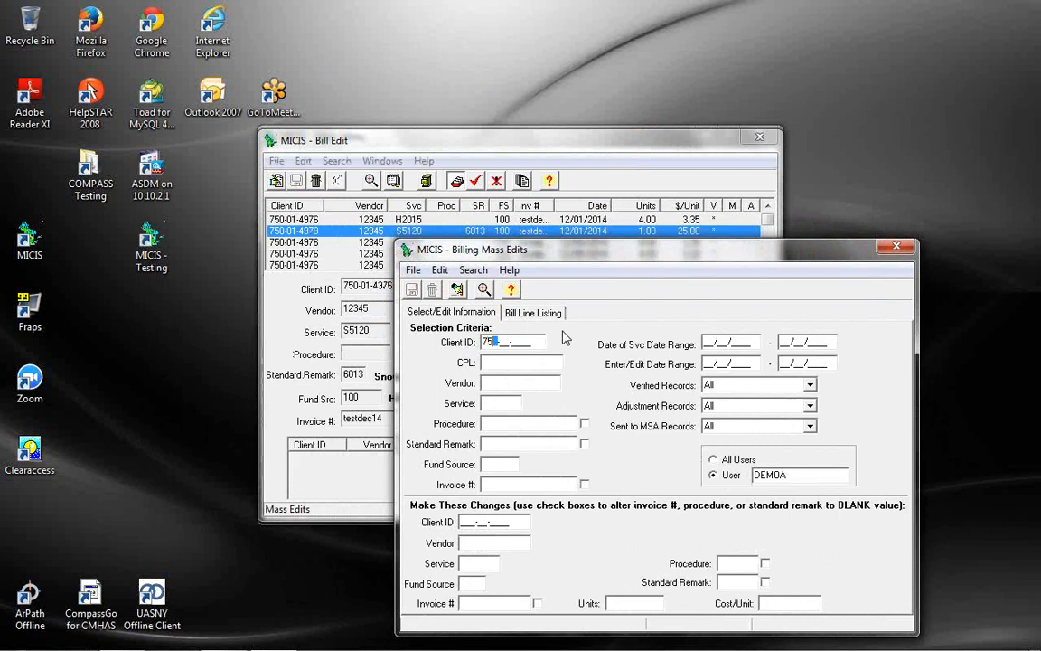
{"action": "key", "text": "Tab"}
{"action": "left_click_drag", "start_coordinate": [488, 249], "coordinate": [501, 222]}
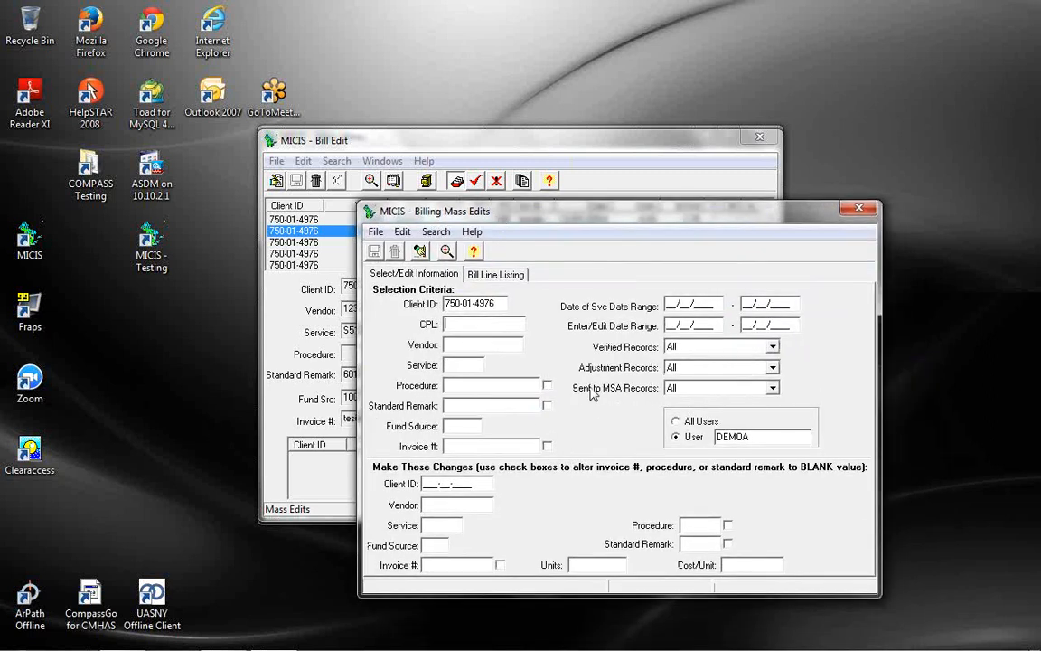
{"action": "left_click_drag", "start_coordinate": [601, 220], "coordinate": [520, 165]}
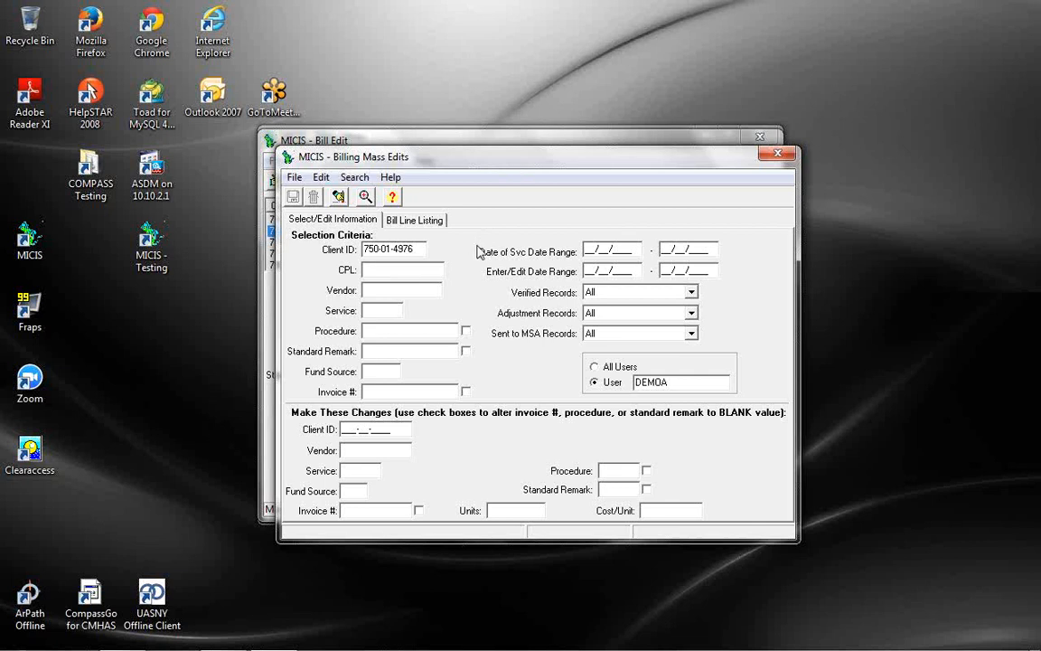
Limit service dates to 01/01/2015 through 01/31/2015 and include bills from all users
{"action": "left_click", "coordinate": [607, 250]}
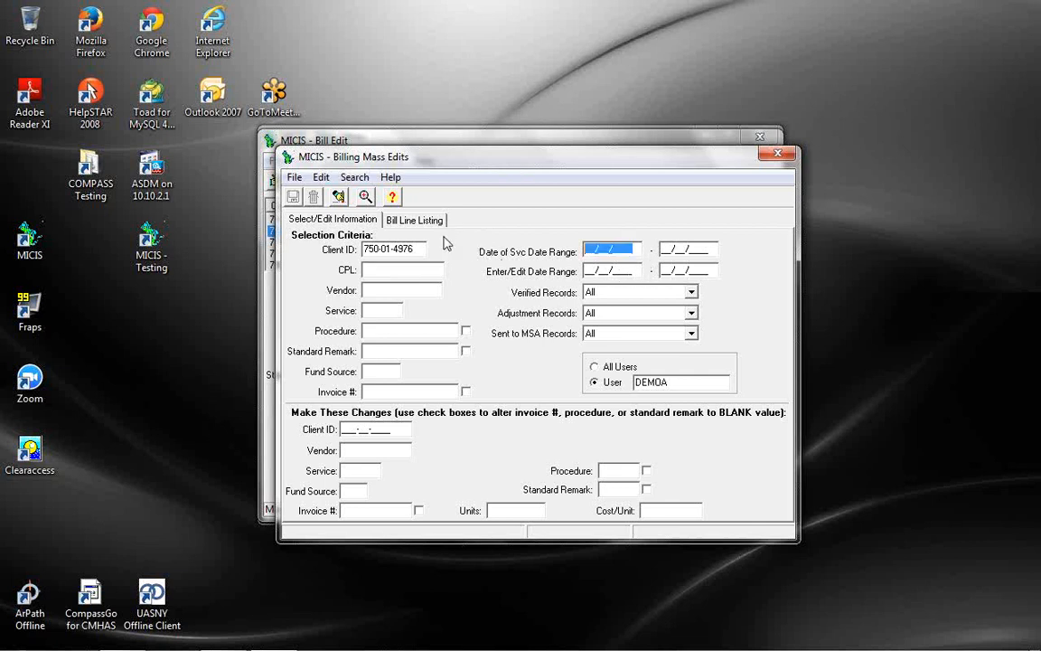
{"action": "type", "text": "0110"}
{"action": "type", "text": "2014"}
{"action": "type", "text": "01312014"}
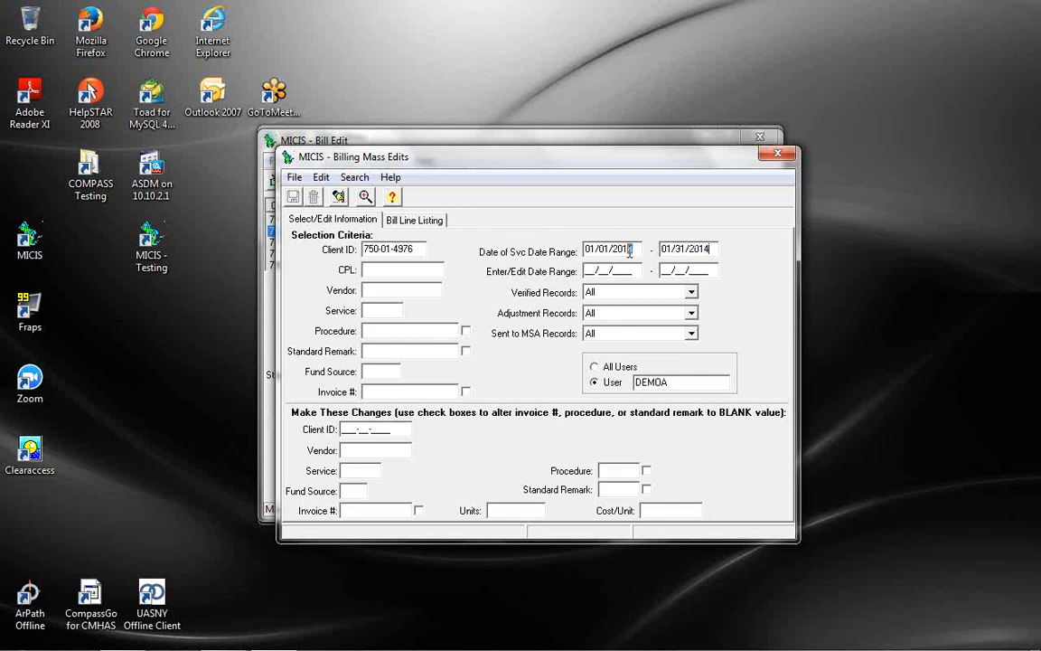
{"action": "type", "text": "5"}
{"action": "left_click", "coordinate": [716, 249]}
{"action": "type", "text": "5"}
{"action": "key", "text": "Tab"}
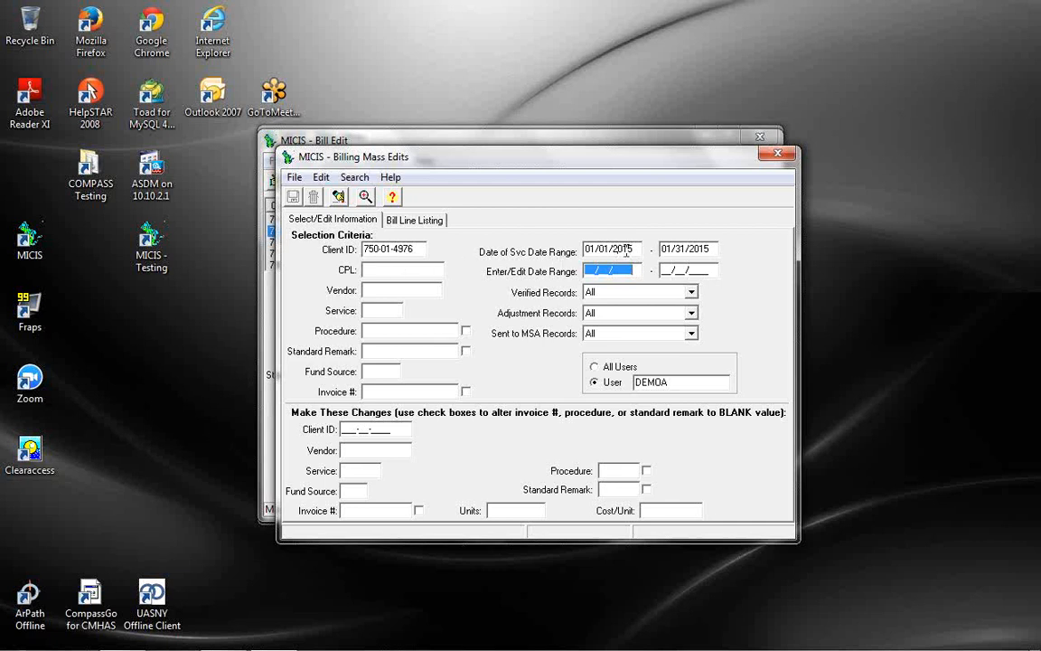
{"action": "left_click", "coordinate": [626, 369]}
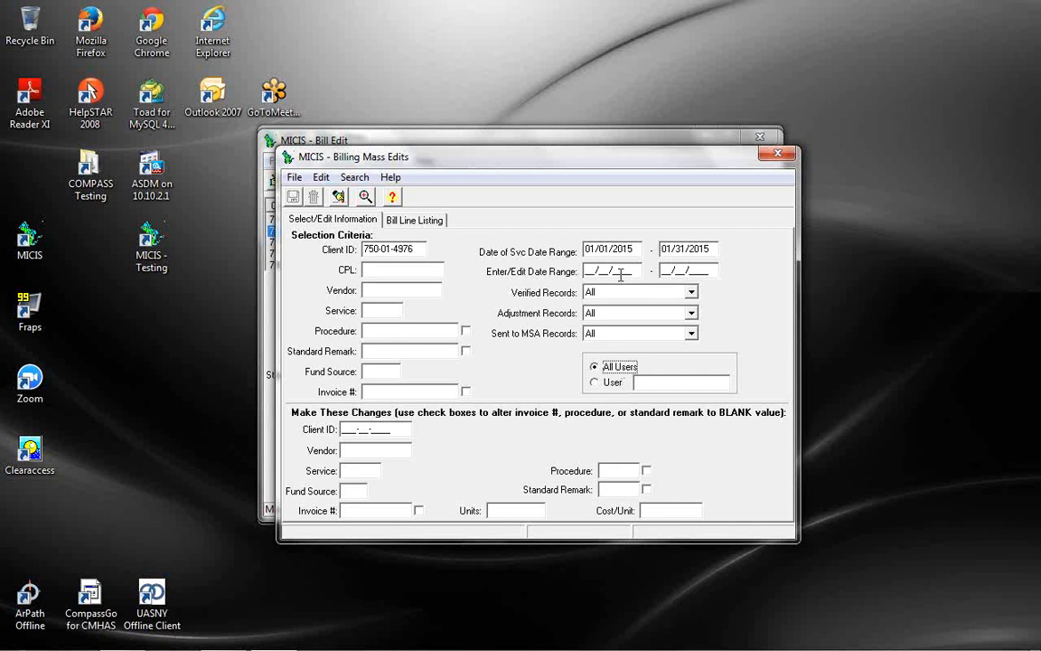
Keep Verified, Adjustment and Sent-to-MSA filters at All, leaving BLANK procedure and invoice unchecked
{"action": "left_click", "coordinate": [691, 293]}
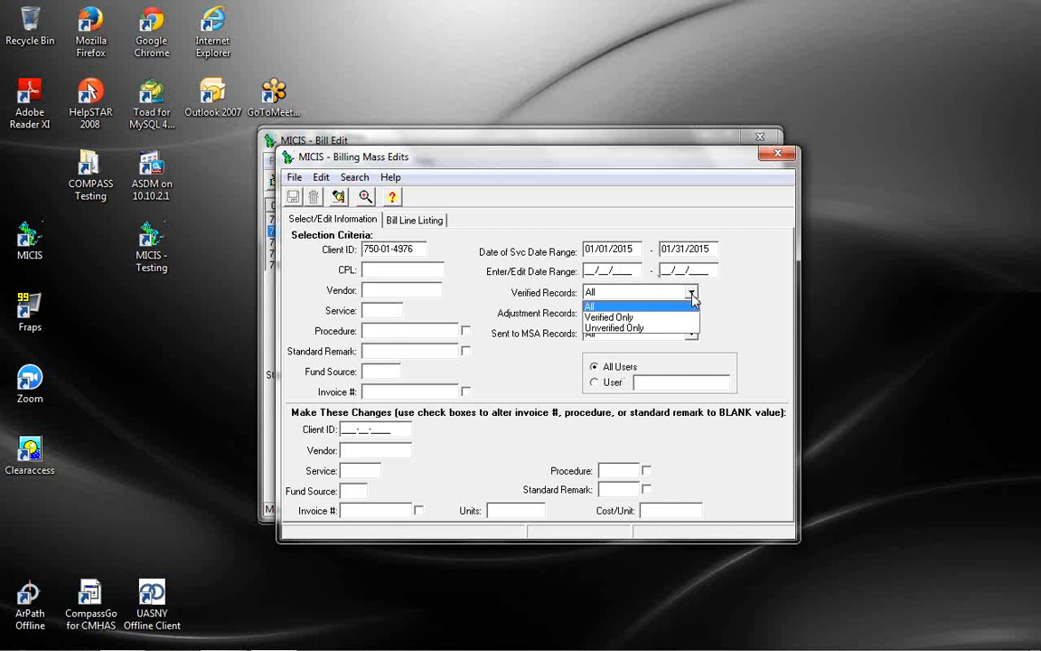
{"action": "left_click", "coordinate": [692, 296]}
{"action": "left_click", "coordinate": [691, 314]}
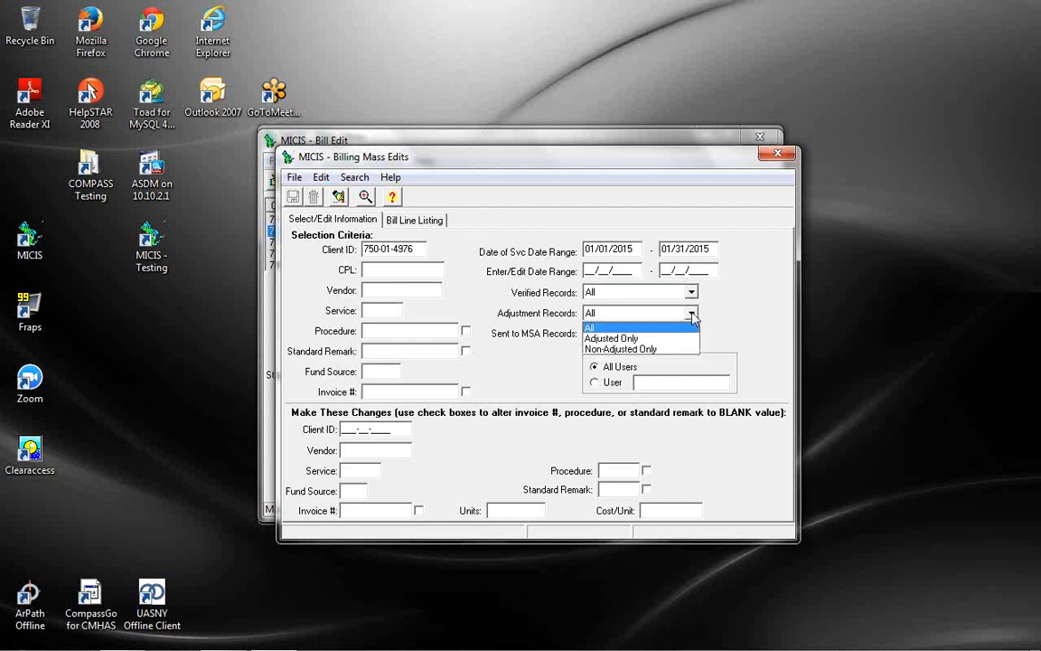
{"action": "left_click", "coordinate": [694, 316]}
{"action": "left_click", "coordinate": [692, 335]}
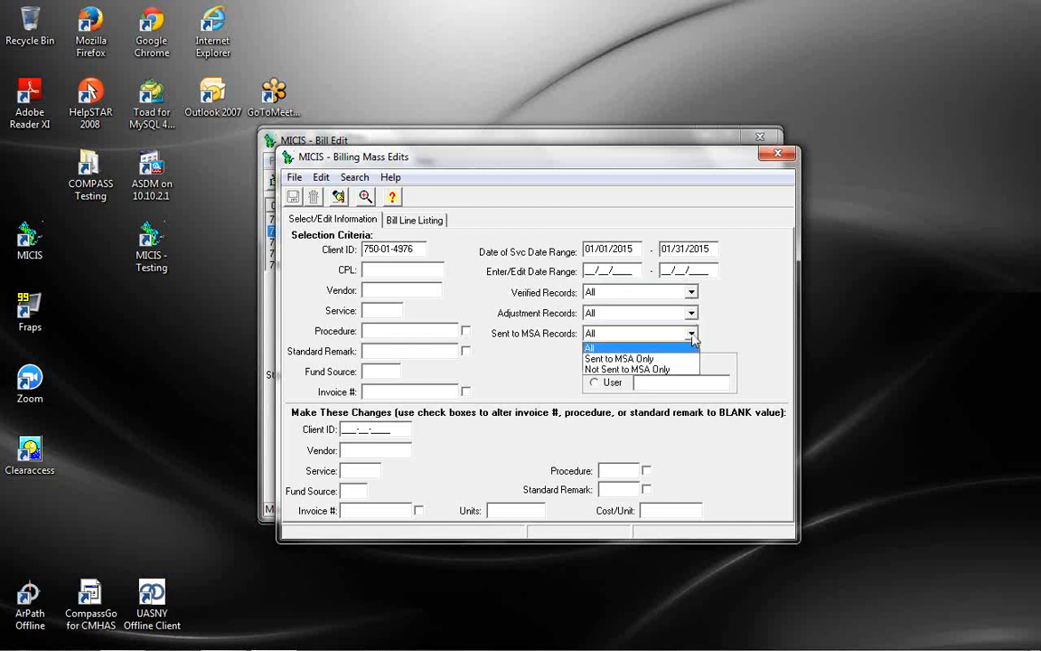
{"action": "left_click", "coordinate": [692, 336]}
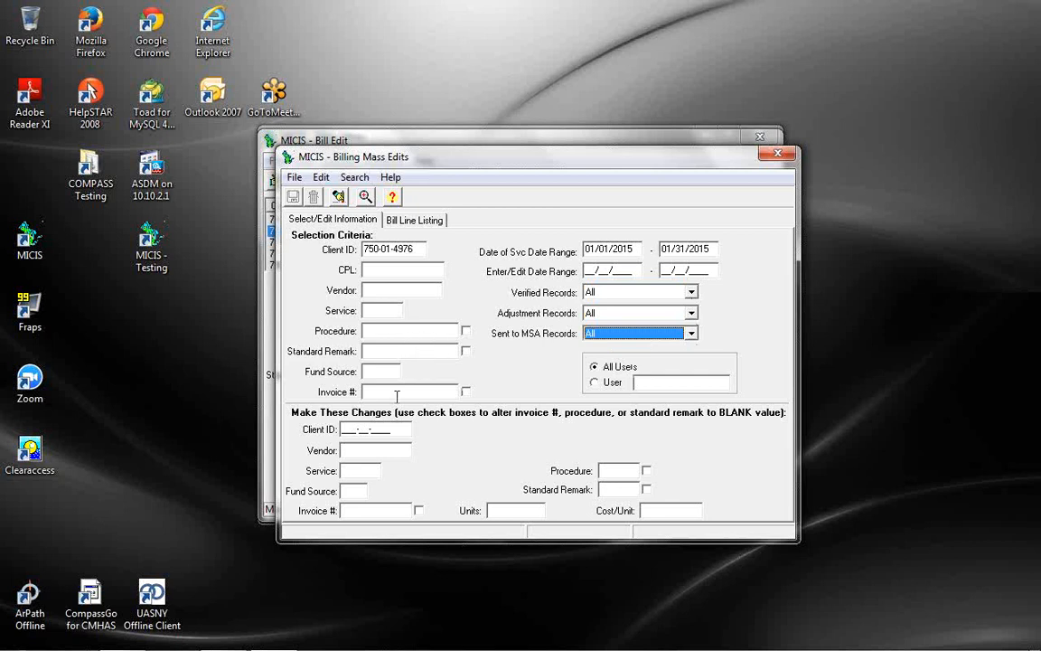
{"action": "left_click", "coordinate": [466, 332]}
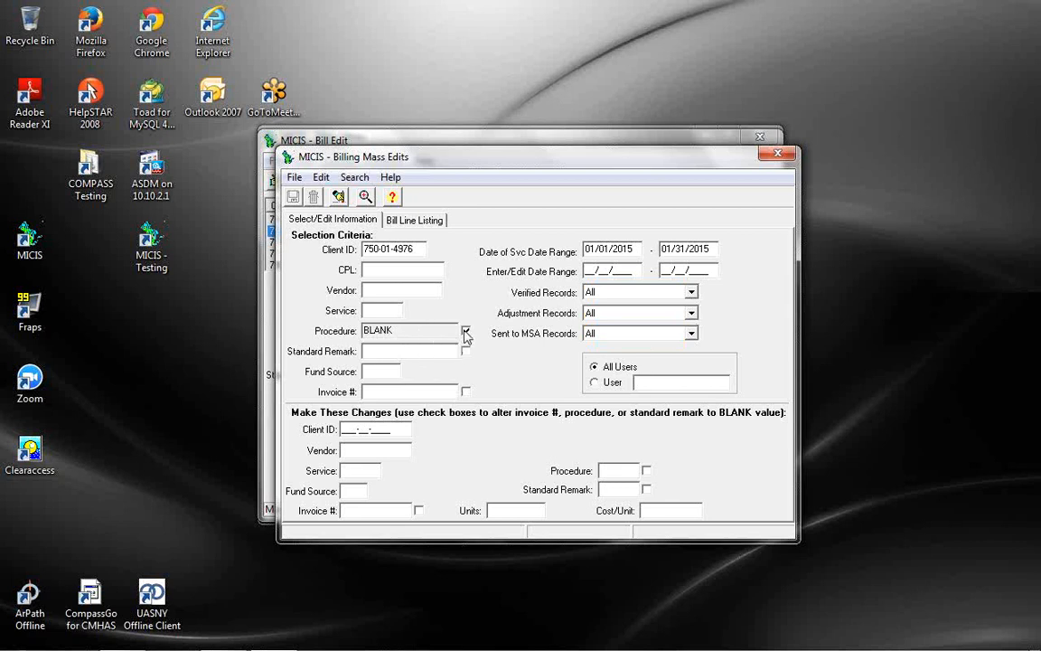
{"action": "left_click", "coordinate": [466, 332]}
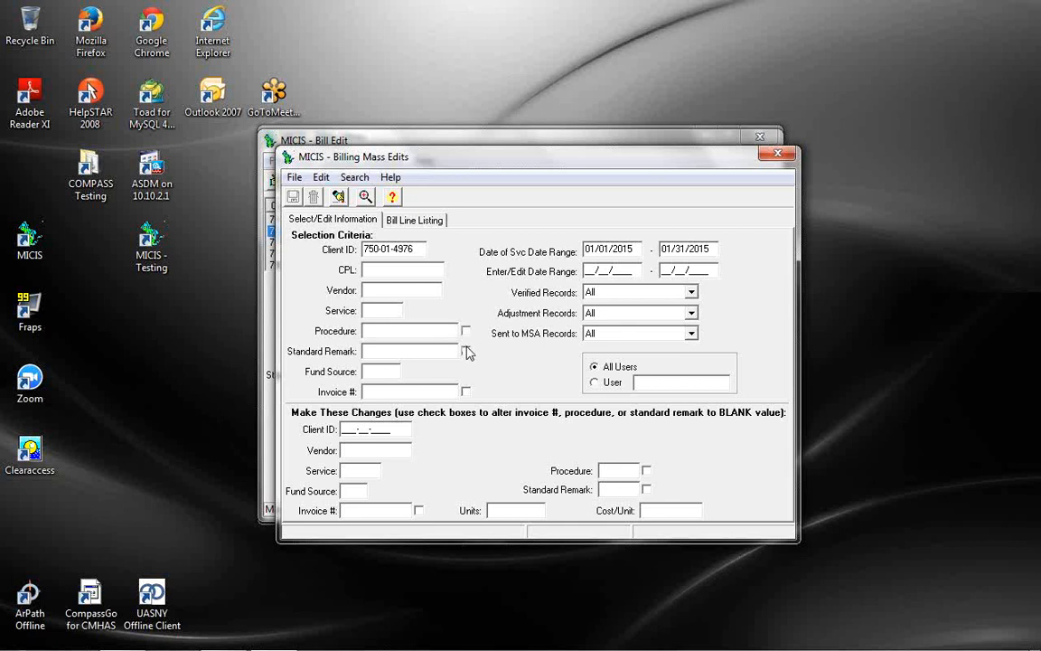
{"action": "left_click", "coordinate": [466, 393]}
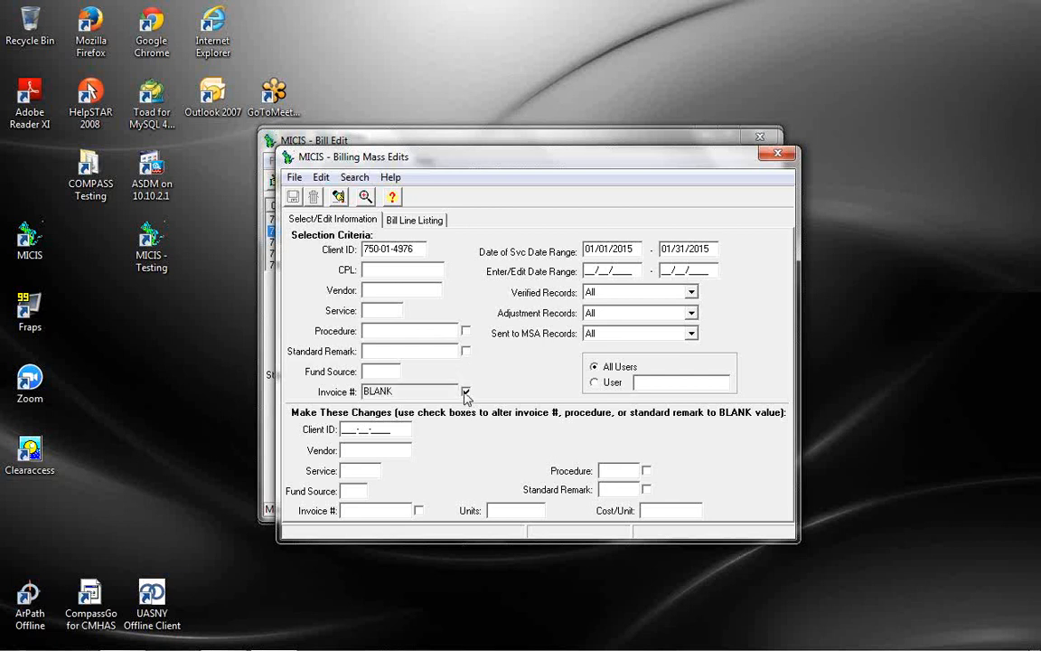
{"action": "left_click", "coordinate": [466, 393]}
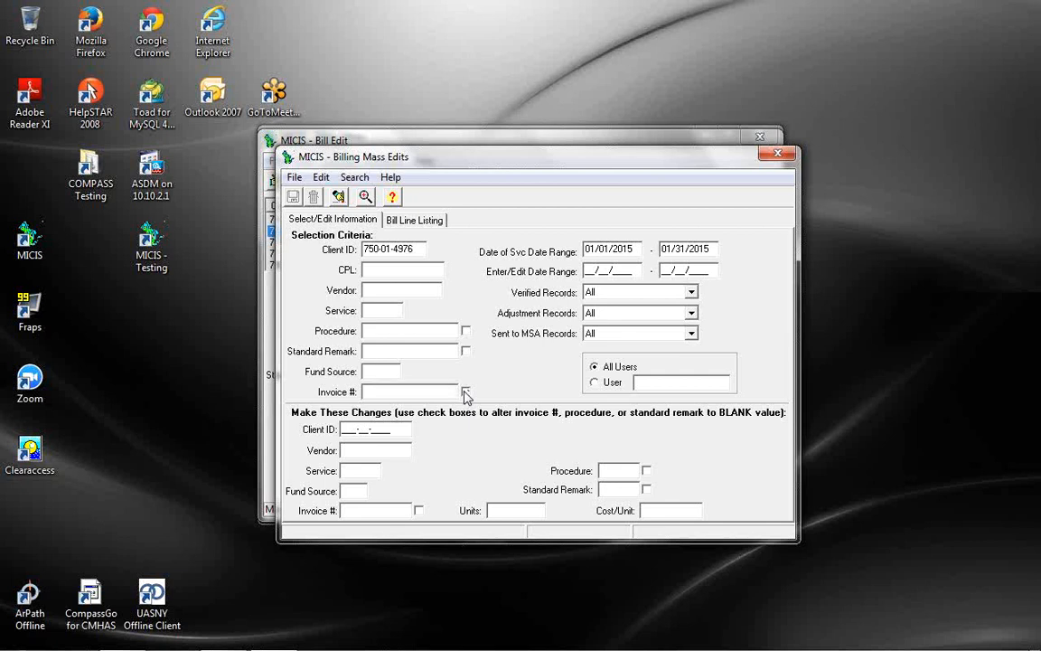
List the matching bill lines, widening the Inv # column to read full invoice numbers
{"action": "left_click", "coordinate": [367, 200]}
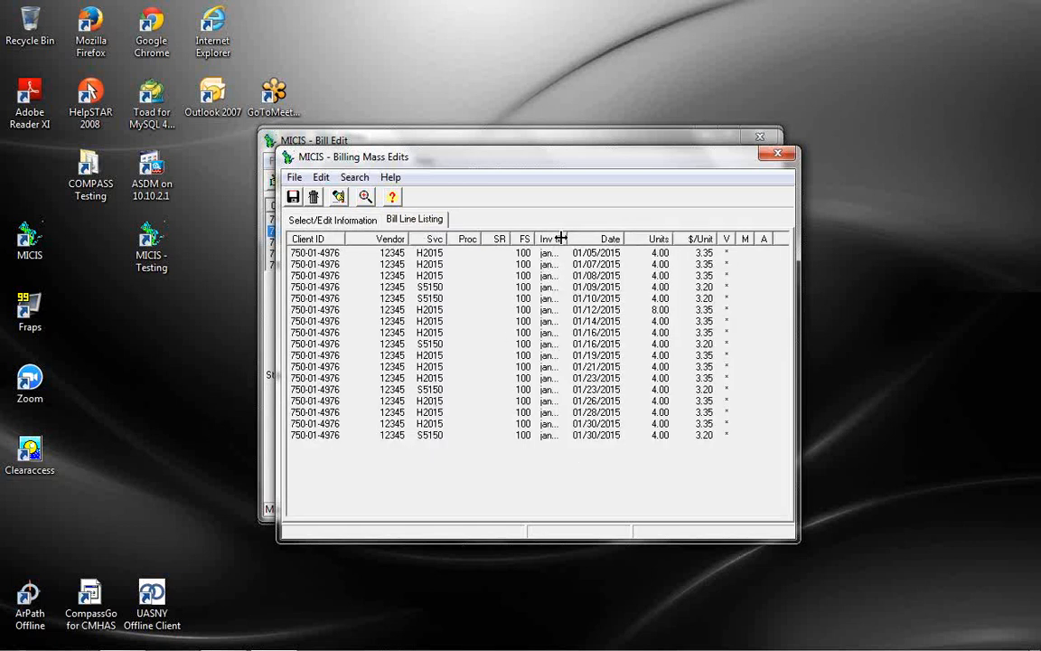
{"action": "left_click_drag", "start_coordinate": [562, 239], "coordinate": [589, 237]}
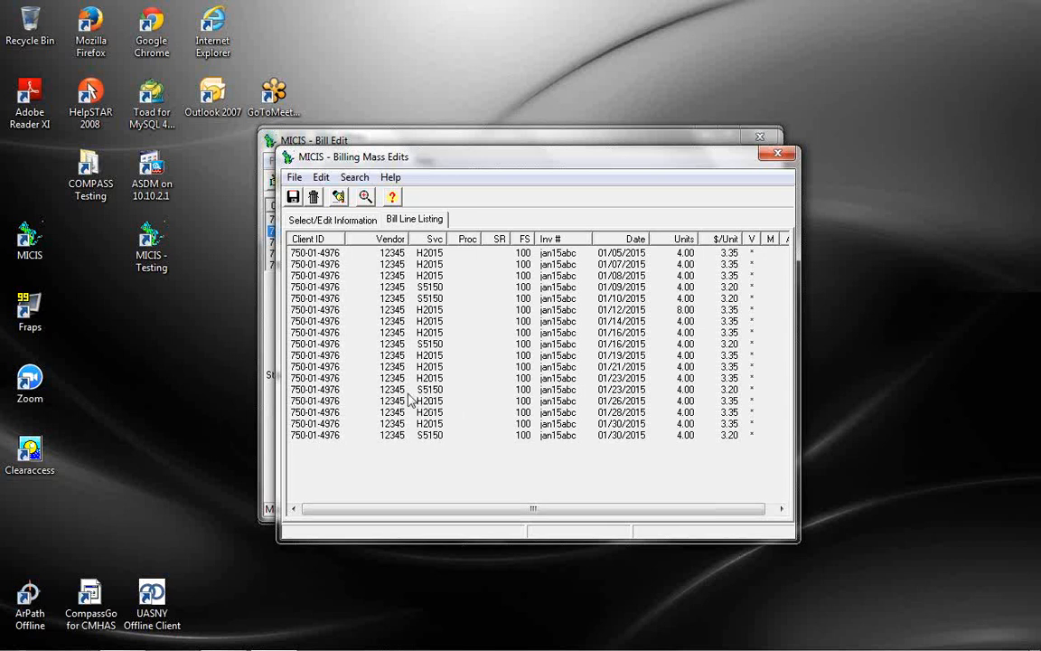
{"action": "left_click", "coordinate": [435, 393]}
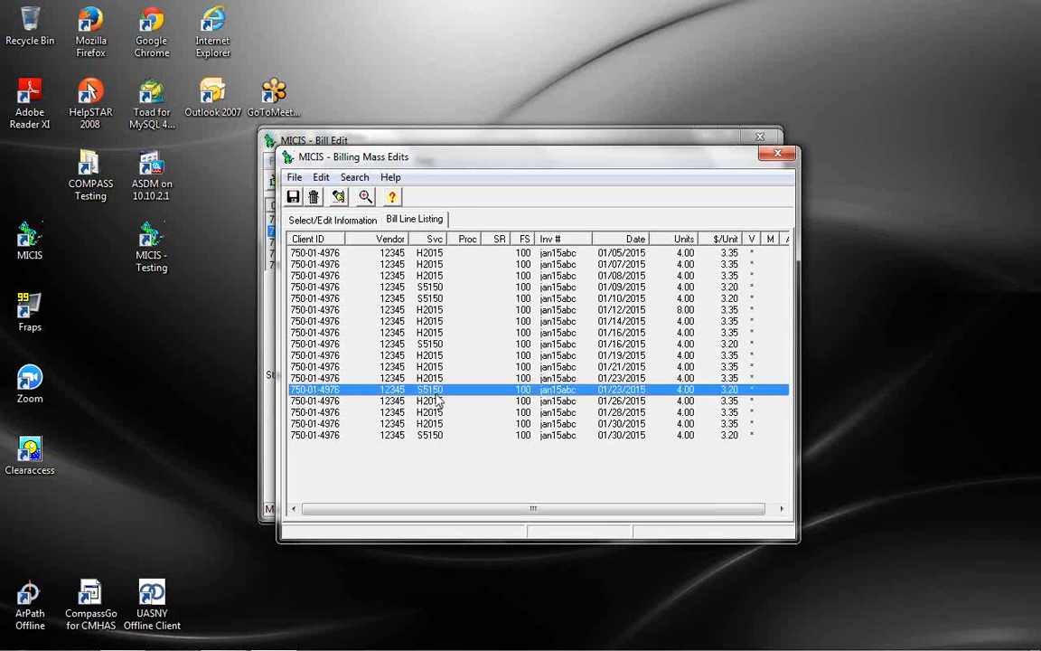
{"action": "left_click", "coordinate": [342, 220]}
Add service S5150 as a criterion, showing five January 2015 lines at 3.20 per unit
{"action": "left_click", "coordinate": [375, 311]}
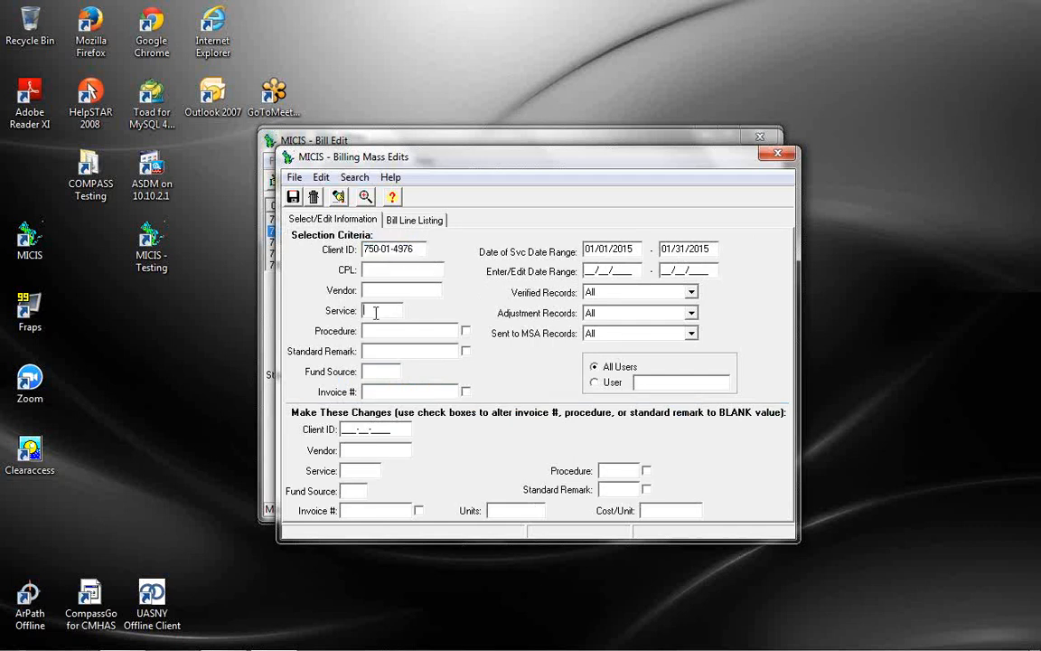
{"action": "type", "text": "S"}
{"action": "left_click", "coordinate": [420, 223]}
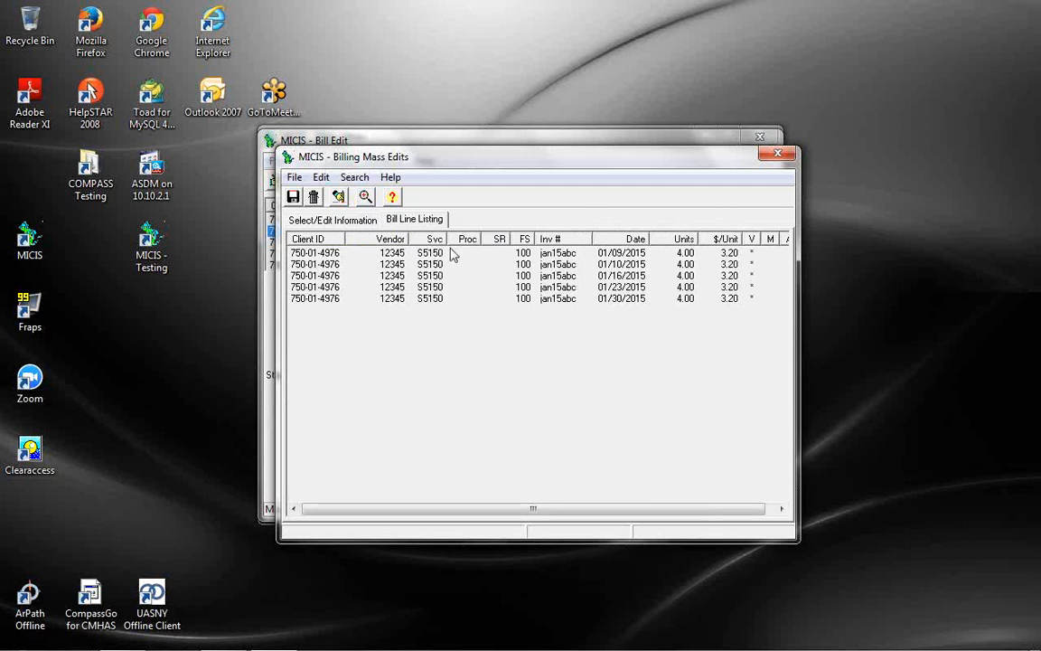
{"action": "left_click", "coordinate": [350, 222]}
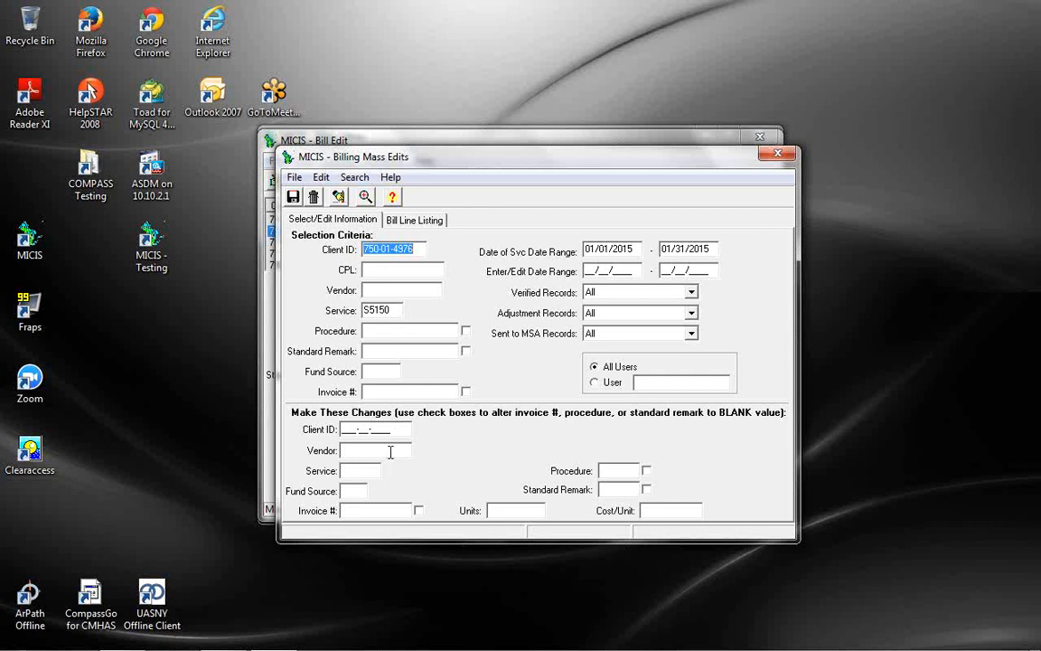
Change the invoice number to 'change' on the selected S5150 lines and save the mass edit
{"action": "left_click", "coordinate": [386, 510]}
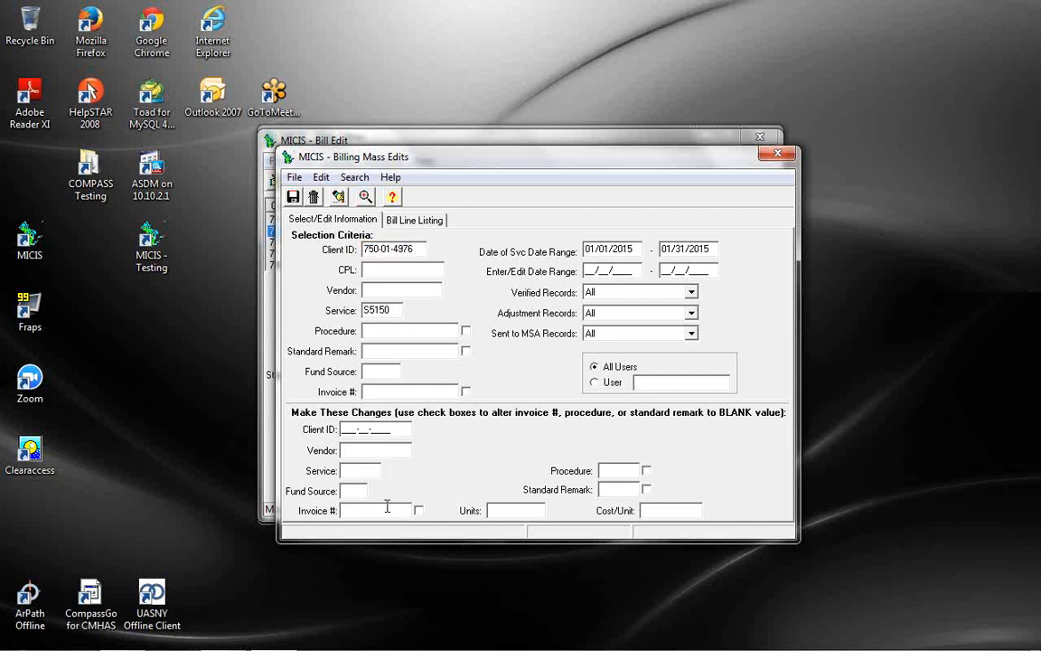
{"action": "type", "text": "change"}
{"action": "left_click", "coordinate": [293, 197]}
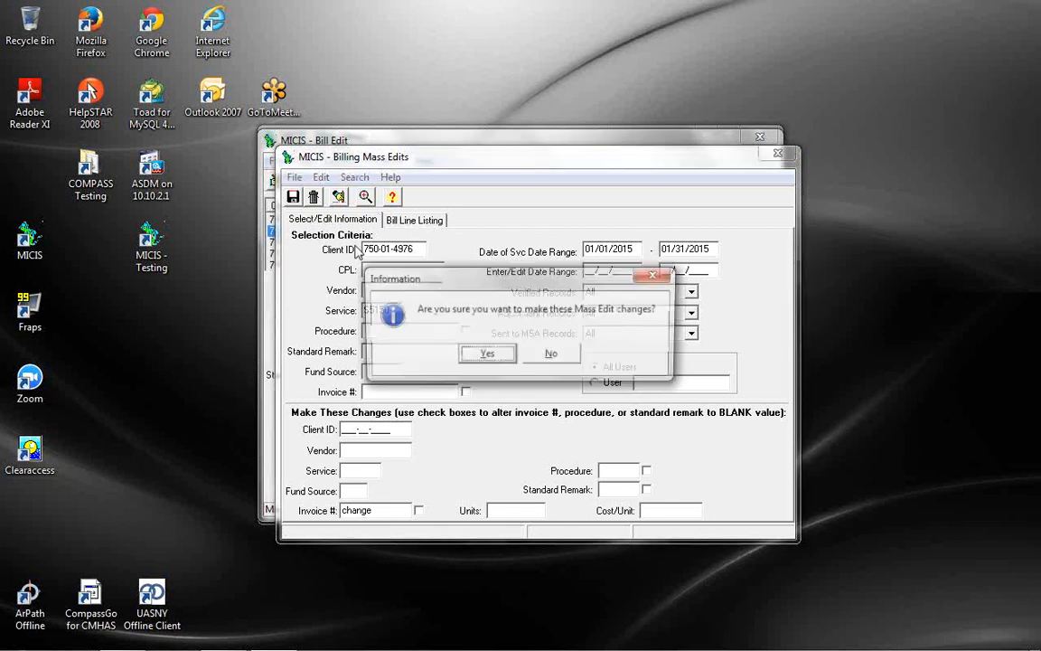
{"action": "left_click", "coordinate": [488, 355]}
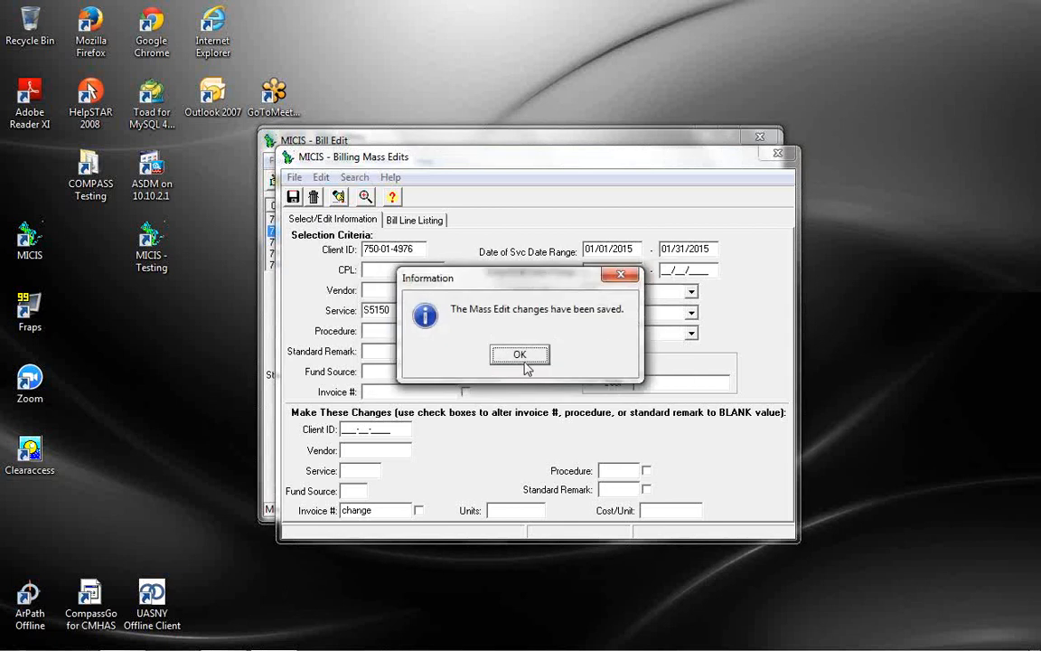
{"action": "left_click", "coordinate": [520, 361]}
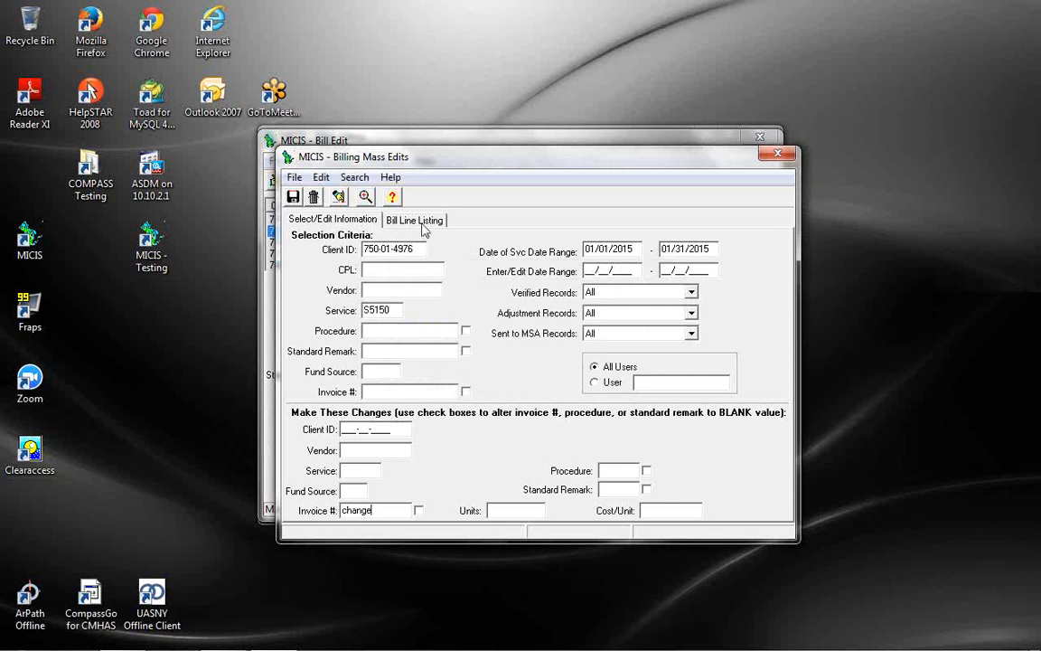
Review the matched bill lines against the selection and edit form
{"action": "left_click", "coordinate": [374, 199]}
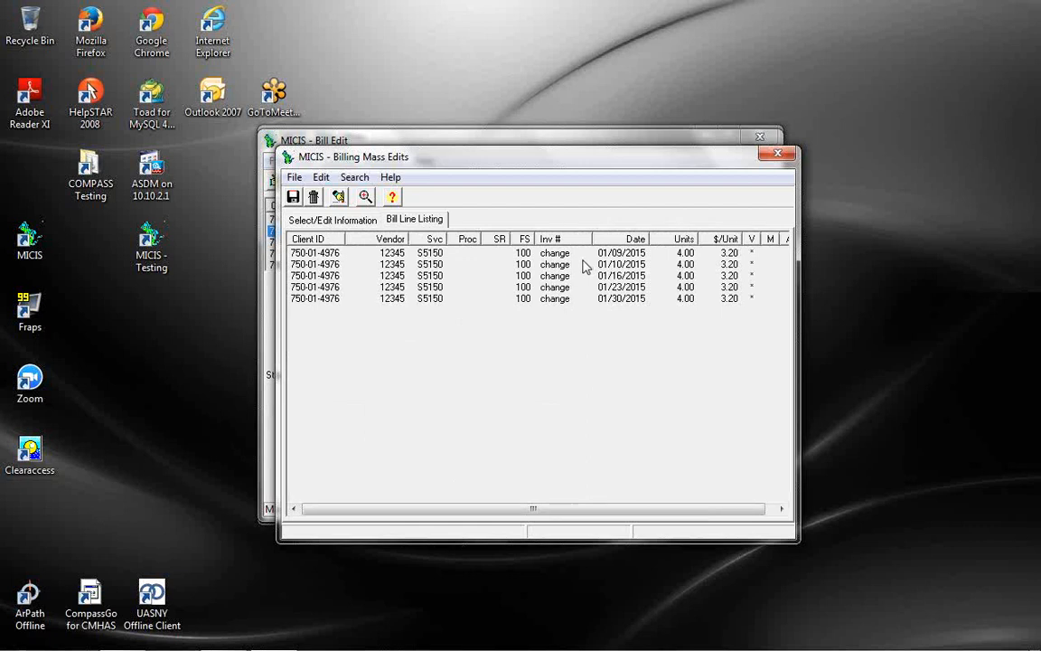
{"action": "left_click", "coordinate": [330, 220]}
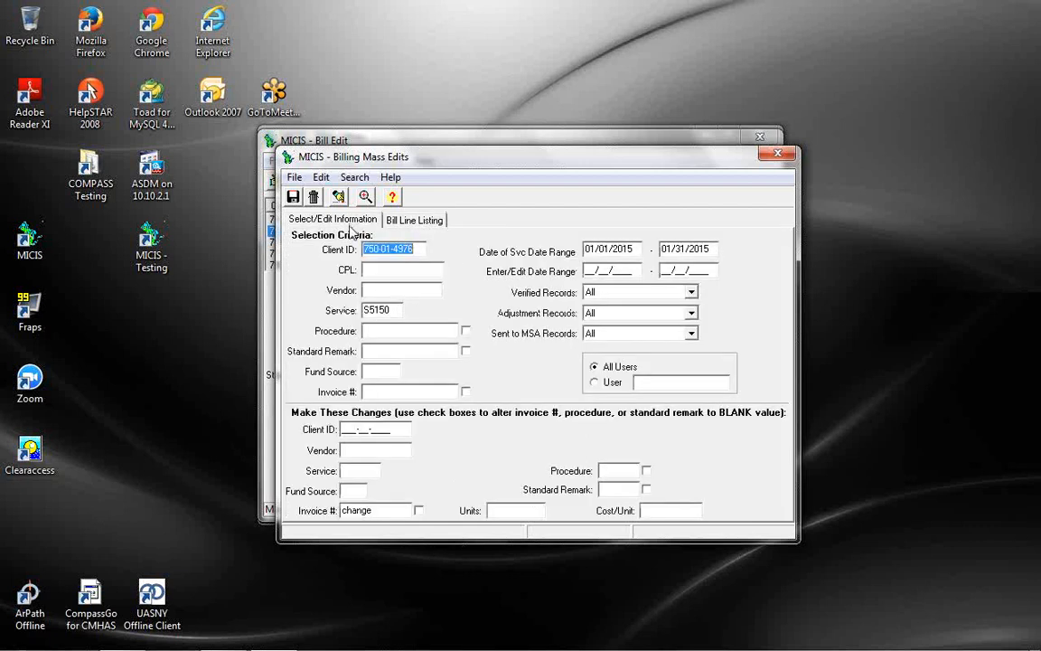
{"action": "left_click", "coordinate": [404, 431]}
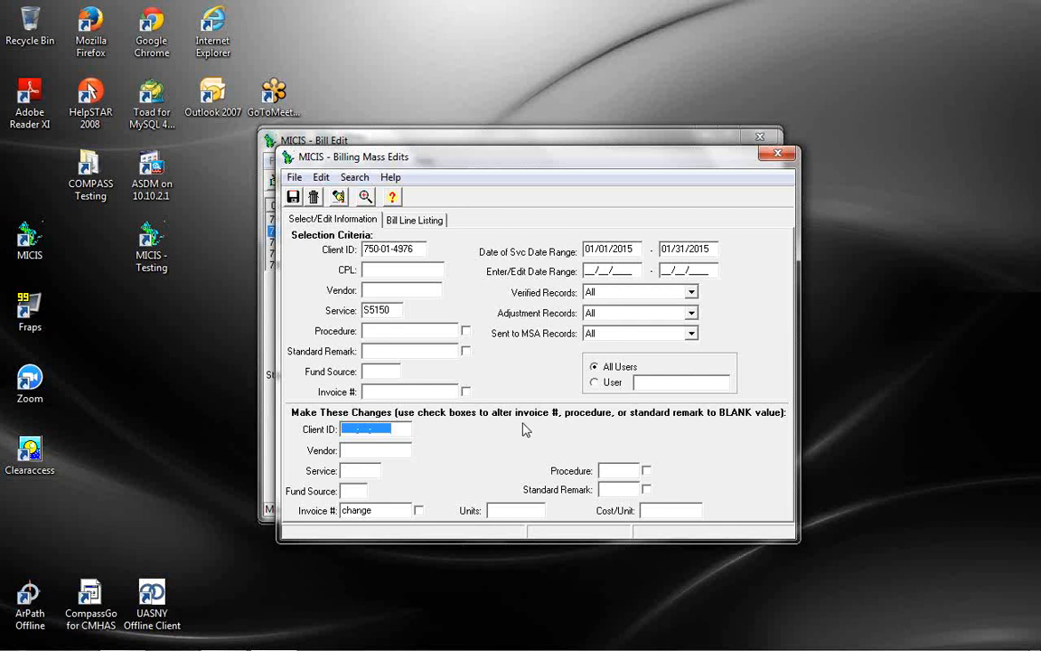
{"action": "left_click", "coordinate": [437, 228]}
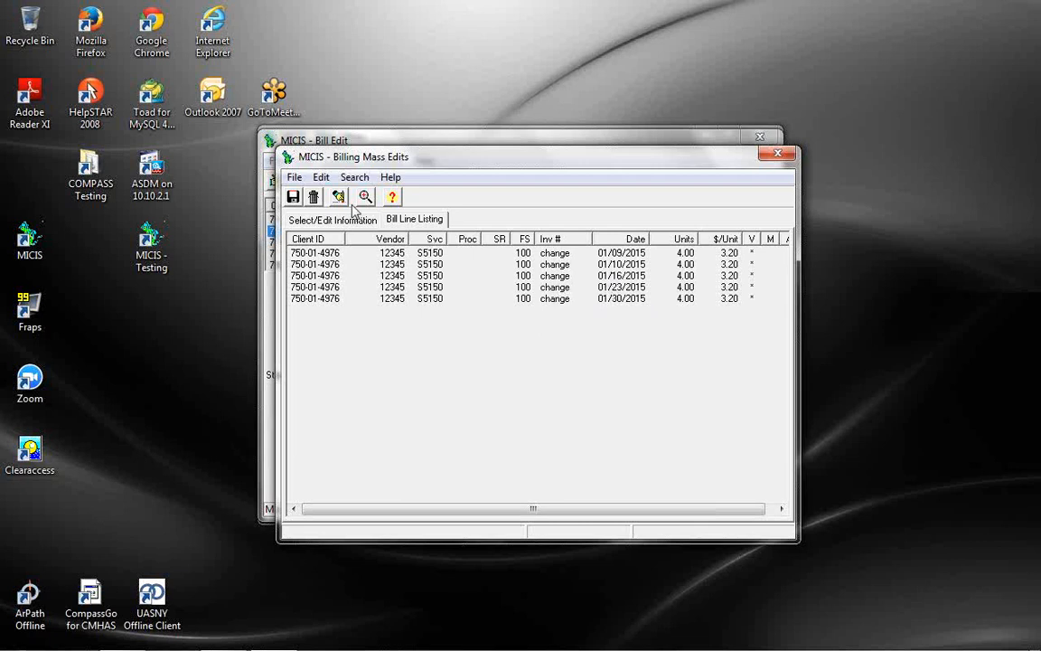
{"action": "left_click", "coordinate": [322, 218]}
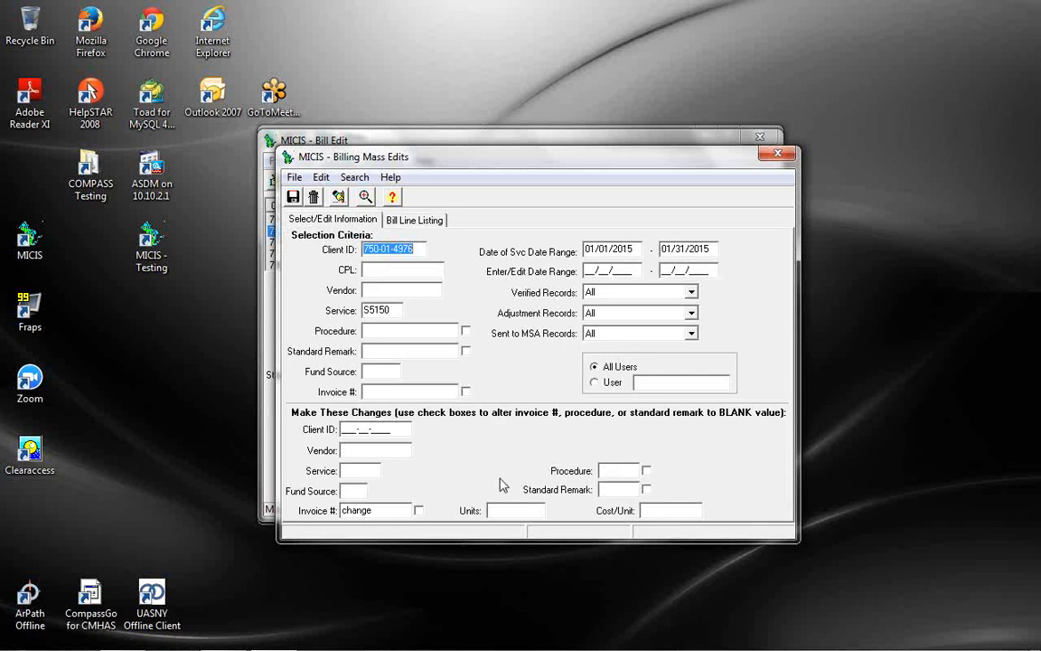
{"action": "left_click", "coordinate": [425, 221]}
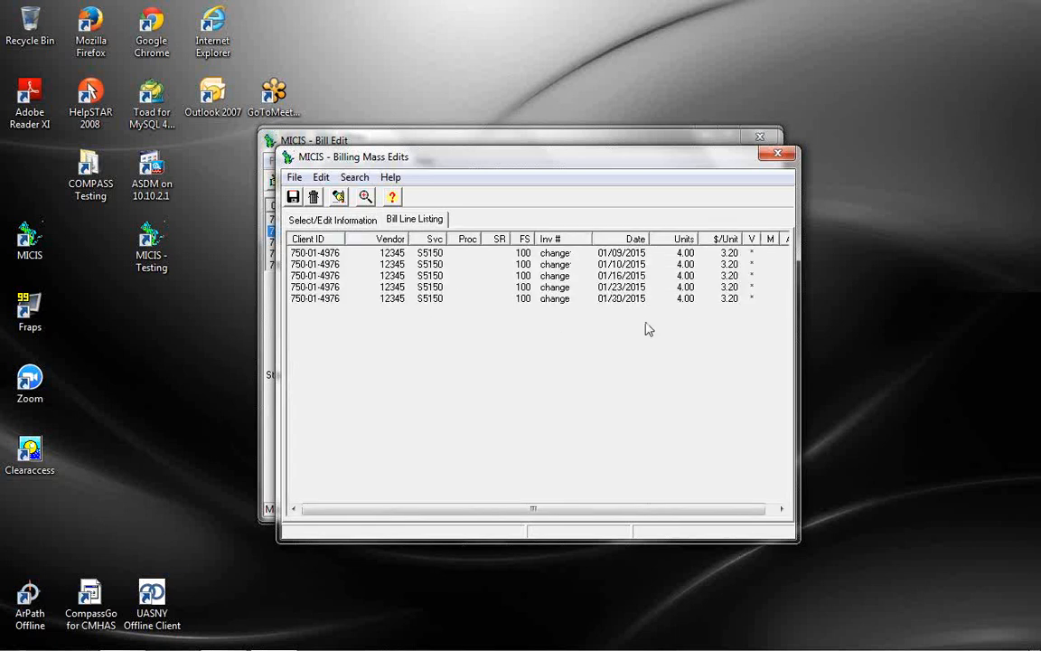
{"action": "left_click", "coordinate": [343, 221]}
Enter 8.00 units and 3.45 cost per unit as the new mass-edit values
{"action": "left_click", "coordinate": [533, 512]}
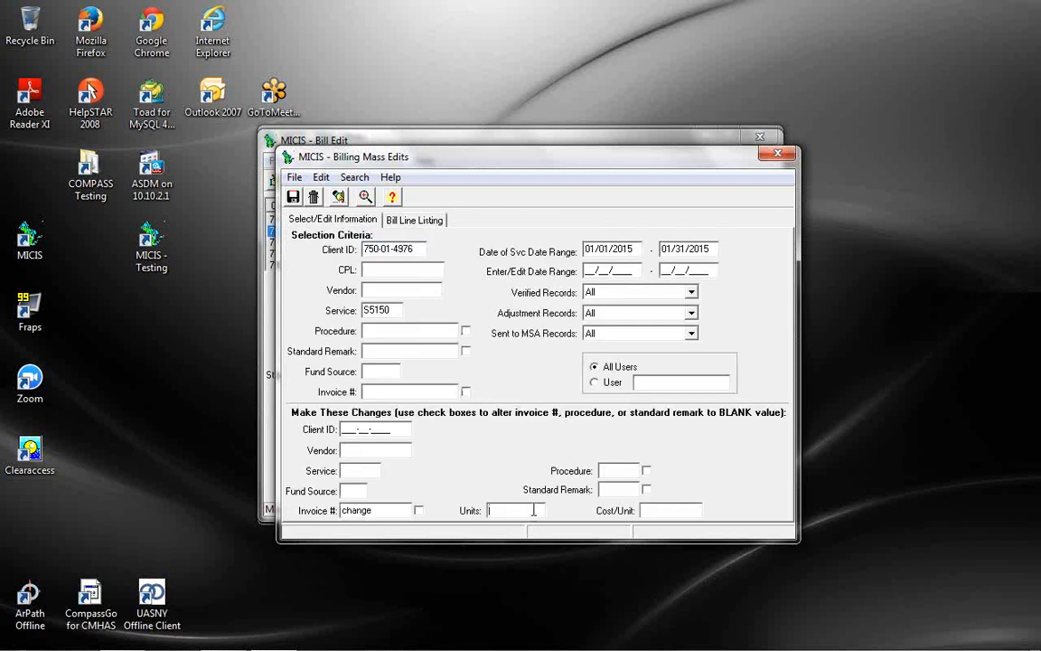
{"action": "type", "text": "8.00"}
{"action": "left_click", "coordinate": [412, 222]}
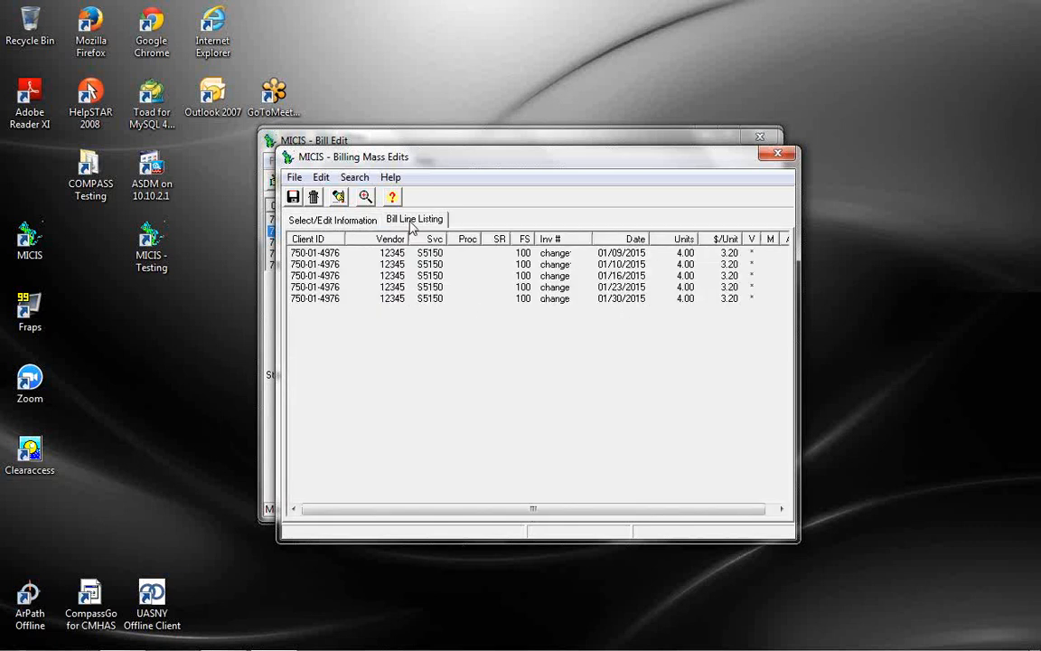
{"action": "left_click", "coordinate": [360, 226]}
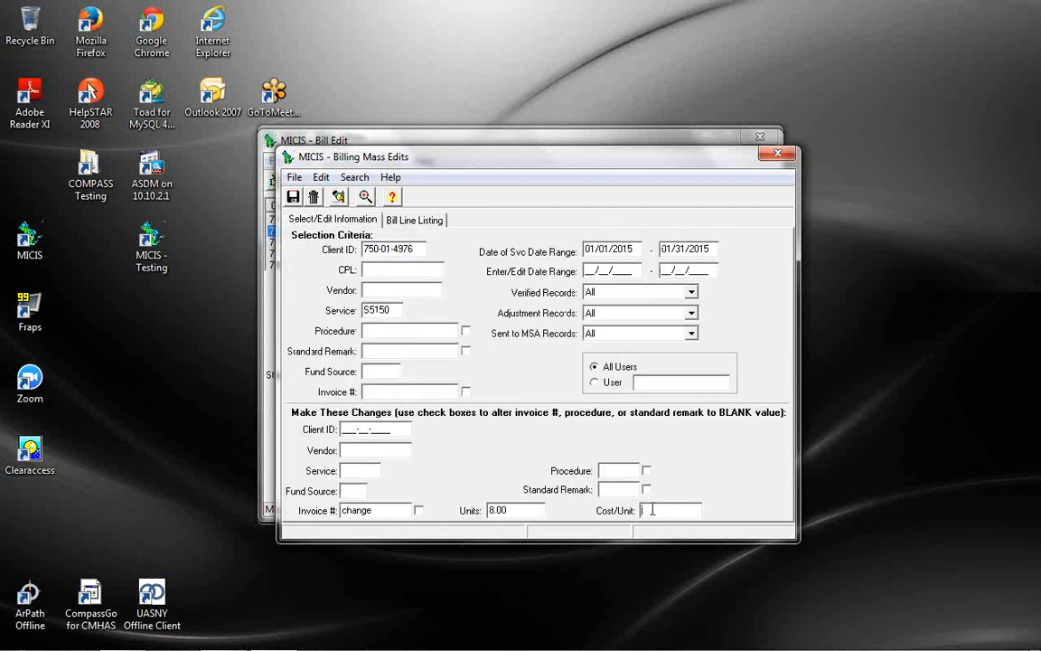
{"action": "type", "text": "3.45"}
{"action": "key", "text": "Tab"}
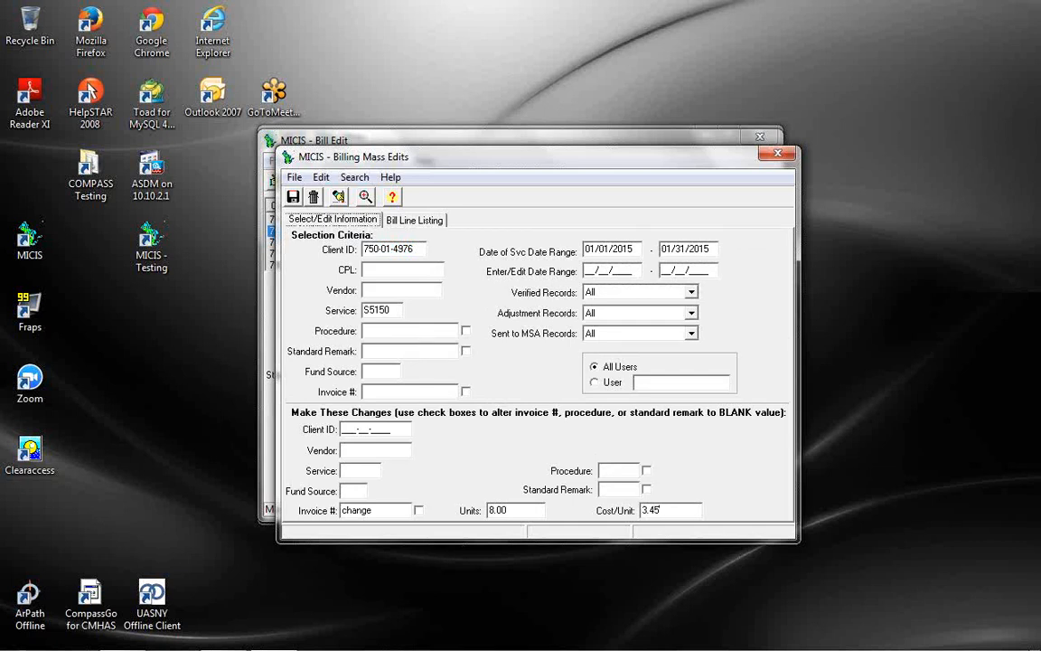
Clear the new invoice number and save the mass edit, confirming Yes
{"action": "left_click", "coordinate": [407, 221]}
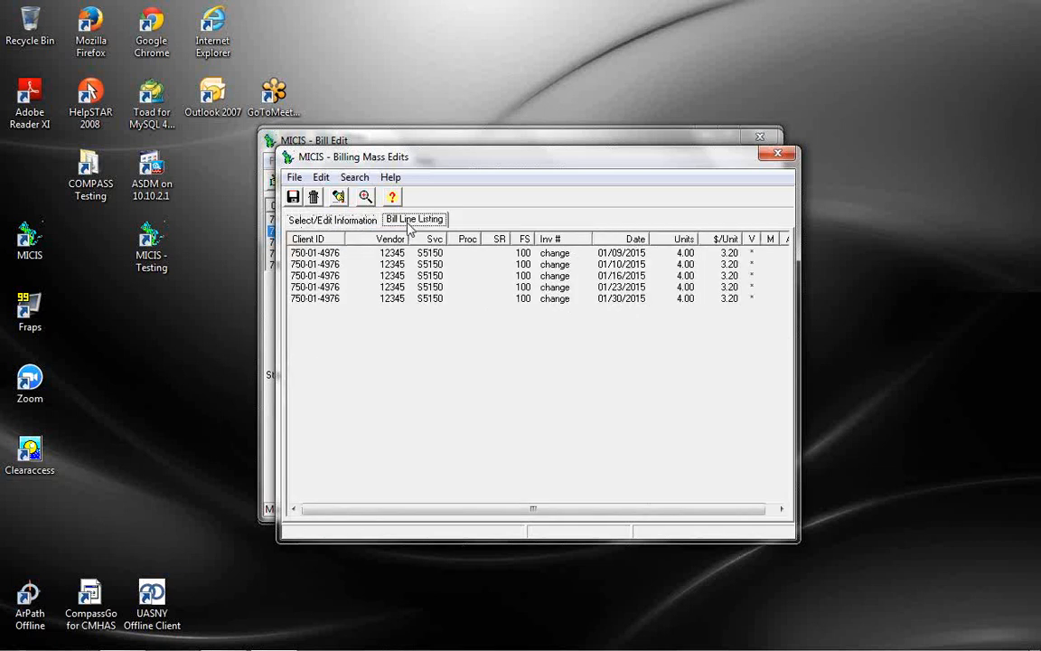
{"action": "left_click", "coordinate": [320, 222]}
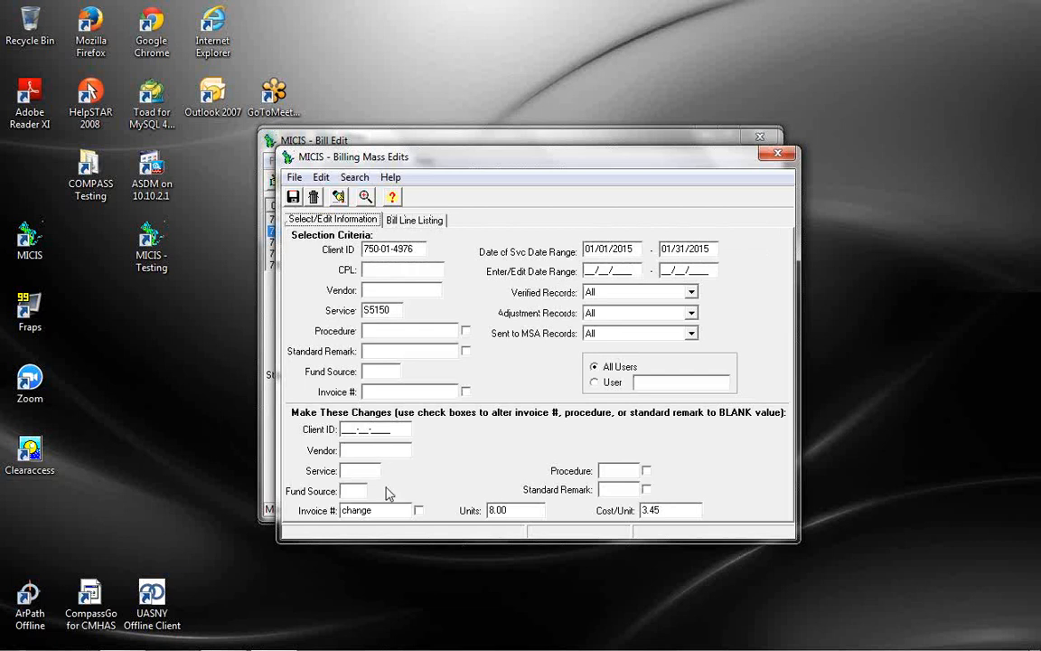
{"action": "key", "text": "Delete"}
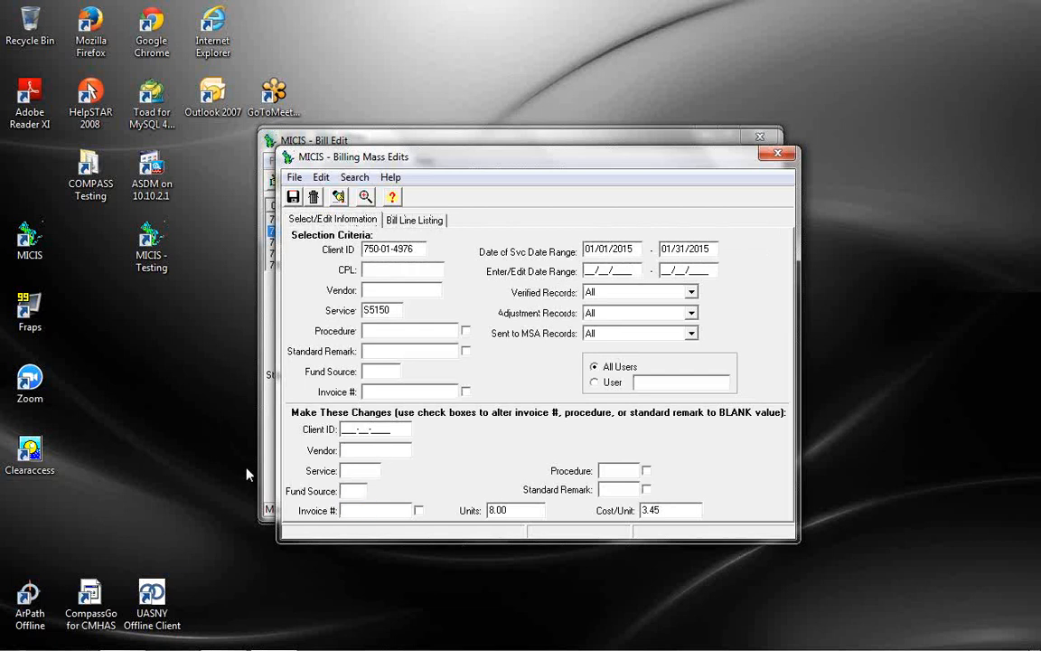
{"action": "left_click", "coordinate": [294, 199]}
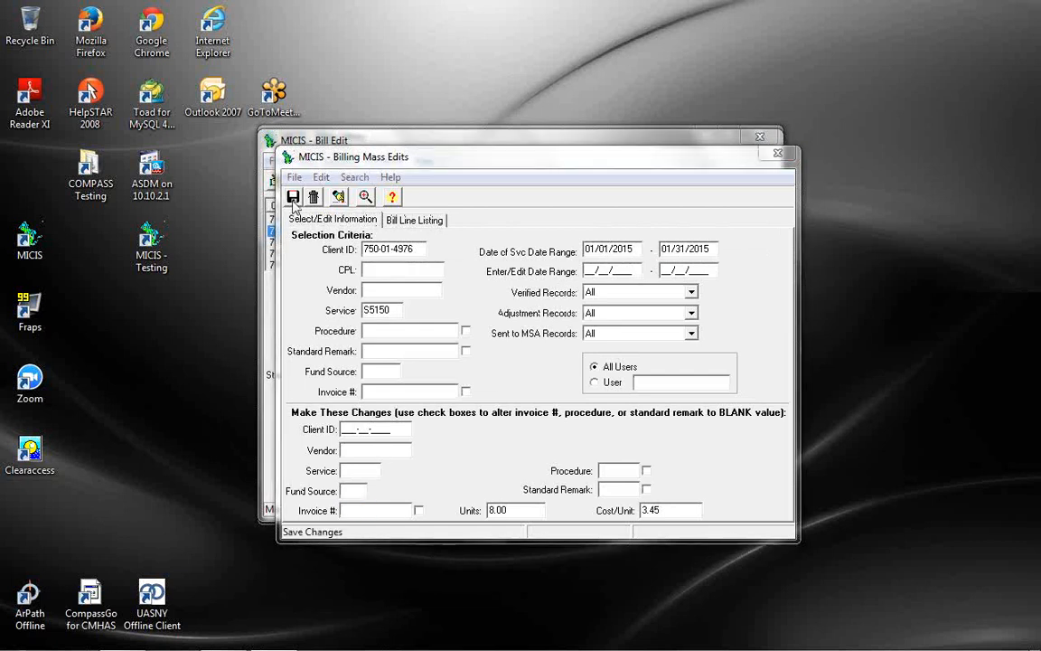
{"action": "left_click", "coordinate": [482, 352]}
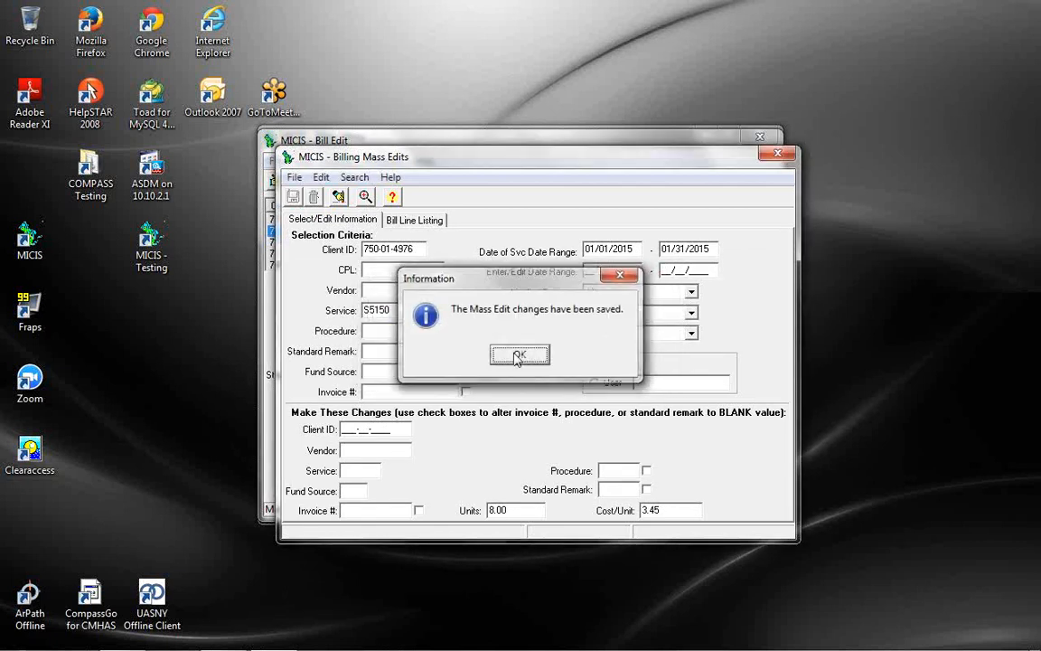
Acknowledge the save and review each January date's reversing line and new 8.00-unit line at 3.45
{"action": "left_click", "coordinate": [518, 355]}
{"action": "left_click", "coordinate": [398, 219]}
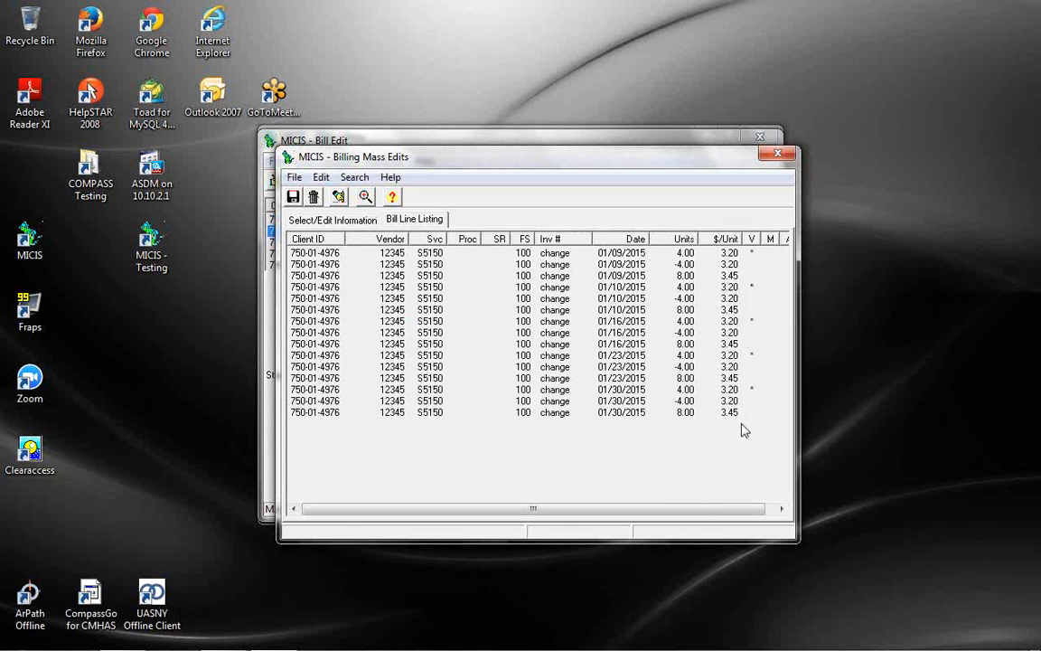
{"action": "left_click", "coordinate": [362, 221]}
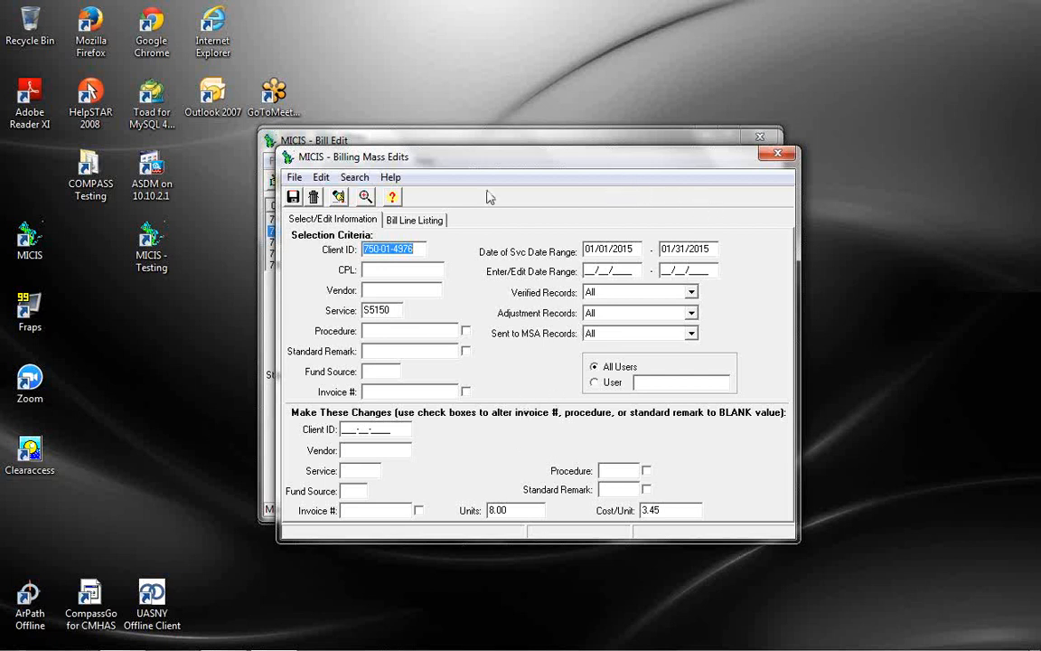
{"action": "left_click", "coordinate": [405, 223]}
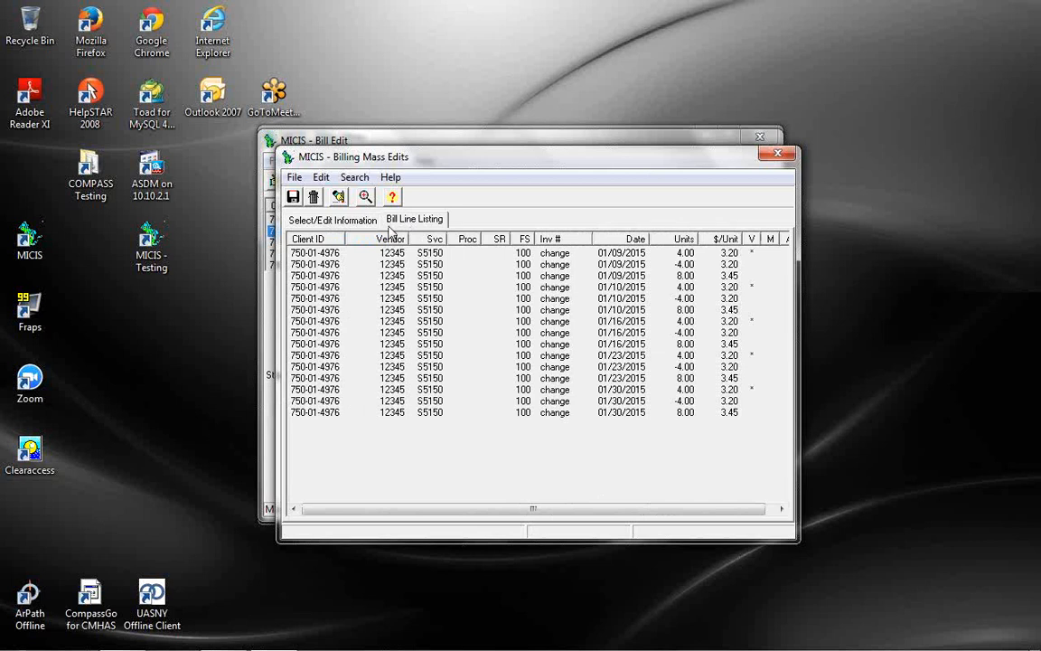
{"action": "left_click", "coordinate": [332, 221]}
Replace the Service criterion S5150 with H2015 and list the client's matching January bills
{"action": "left_click", "coordinate": [388, 223]}
{"action": "left_click", "coordinate": [340, 222]}
{"action": "left_click", "coordinate": [400, 309]}
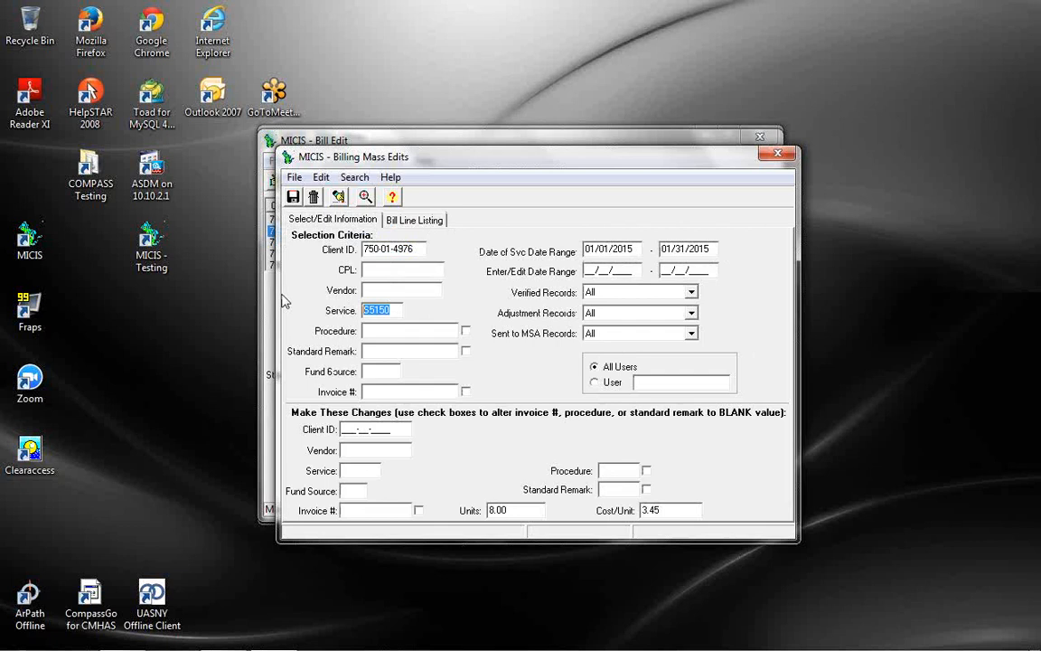
{"action": "type", "text": "H"}
{"action": "left_click", "coordinate": [402, 220]}
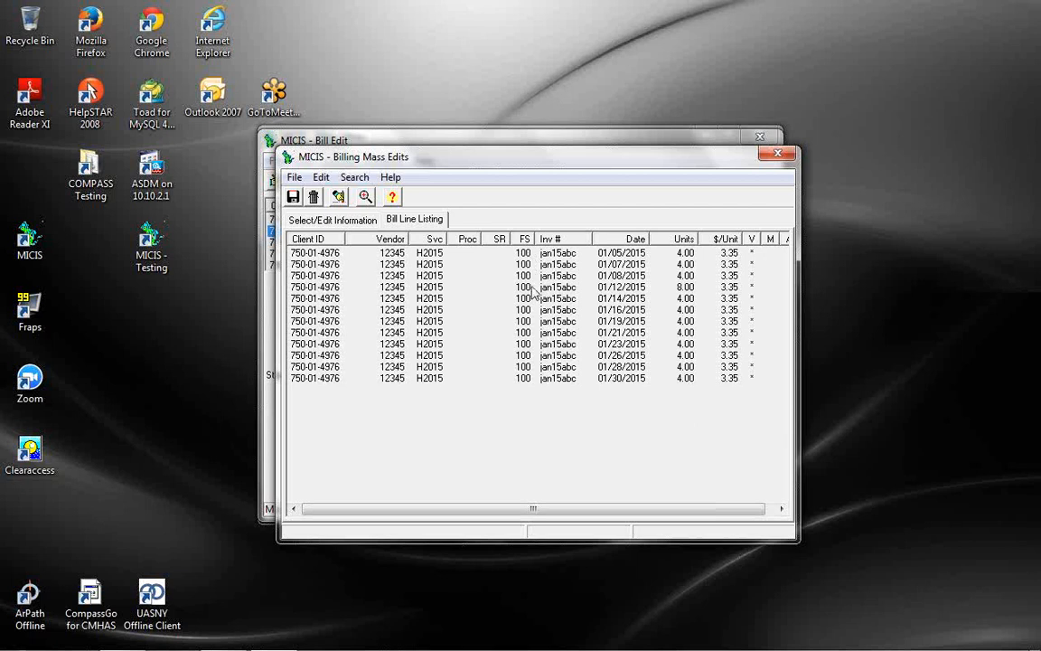
{"action": "left_click", "coordinate": [357, 221]}
Clear the Fund Source value 105 from the selection criteria
{"action": "left_click", "coordinate": [379, 371]}
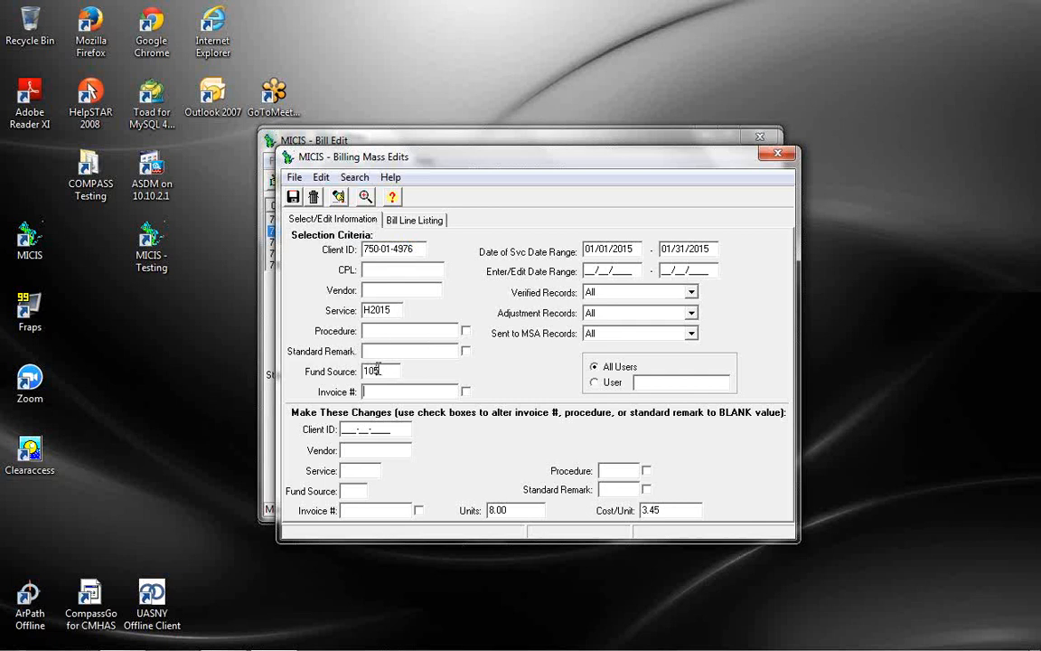
{"action": "double_click", "coordinate": [380, 372]}
{"action": "key", "text": "Delete"}
{"action": "left_click", "coordinate": [358, 491]}
Close Billing Mass Edits and Bill Edit without printing the bill editing report
{"action": "left_click", "coordinate": [777, 153]}
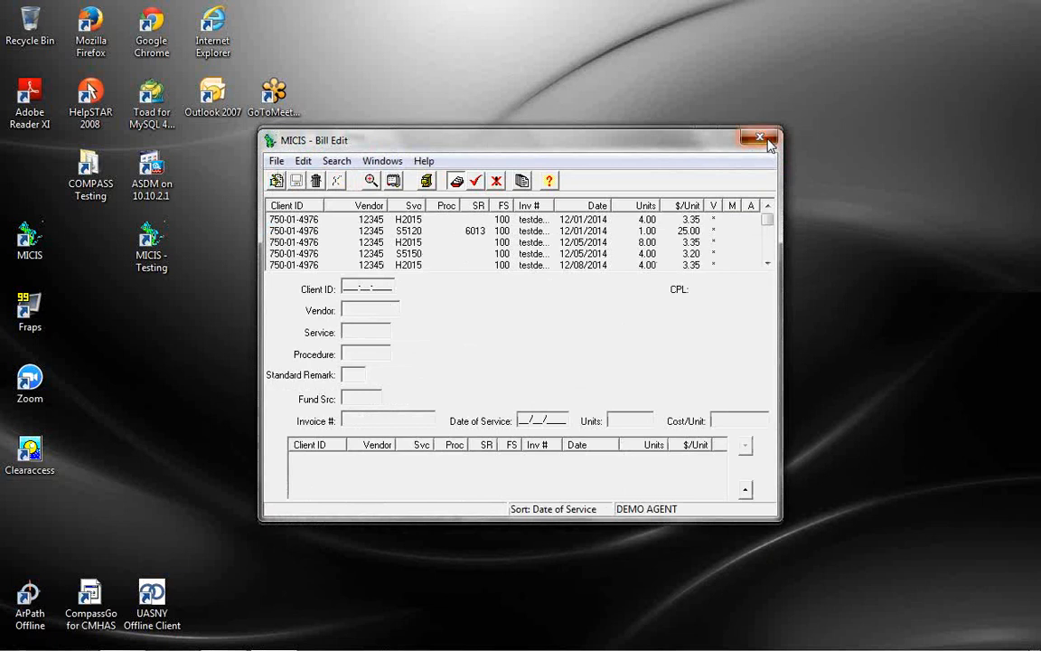
{"action": "left_click", "coordinate": [767, 142]}
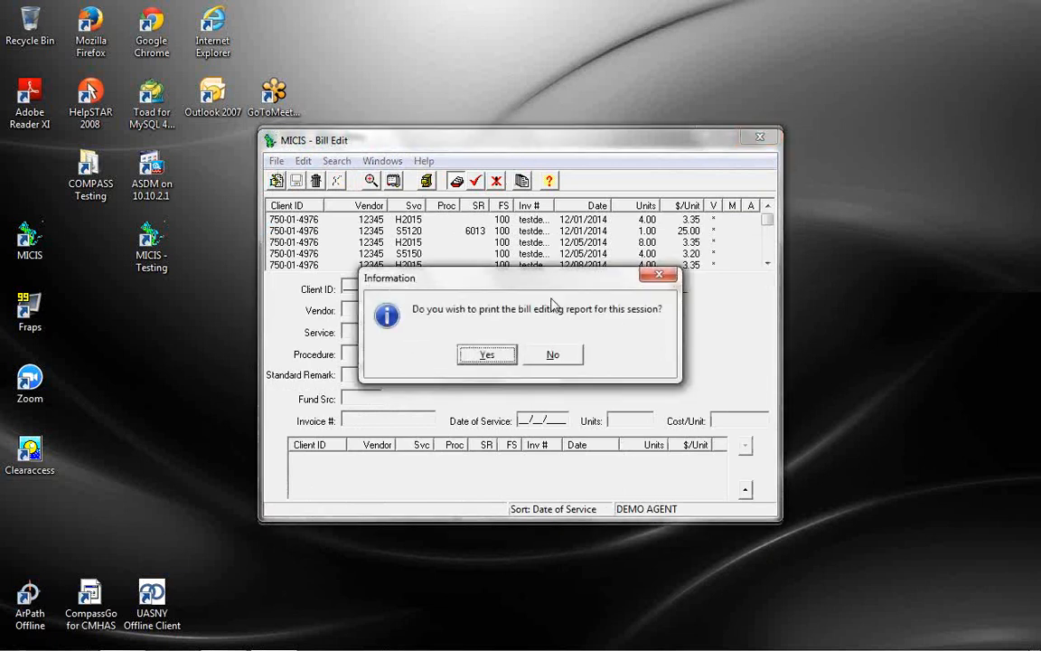
{"action": "left_click", "coordinate": [553, 356]}
Open Care Plans for the client found by name and show their H2015 plan from vendor 12345
{"action": "left_click", "coordinate": [370, 163]}
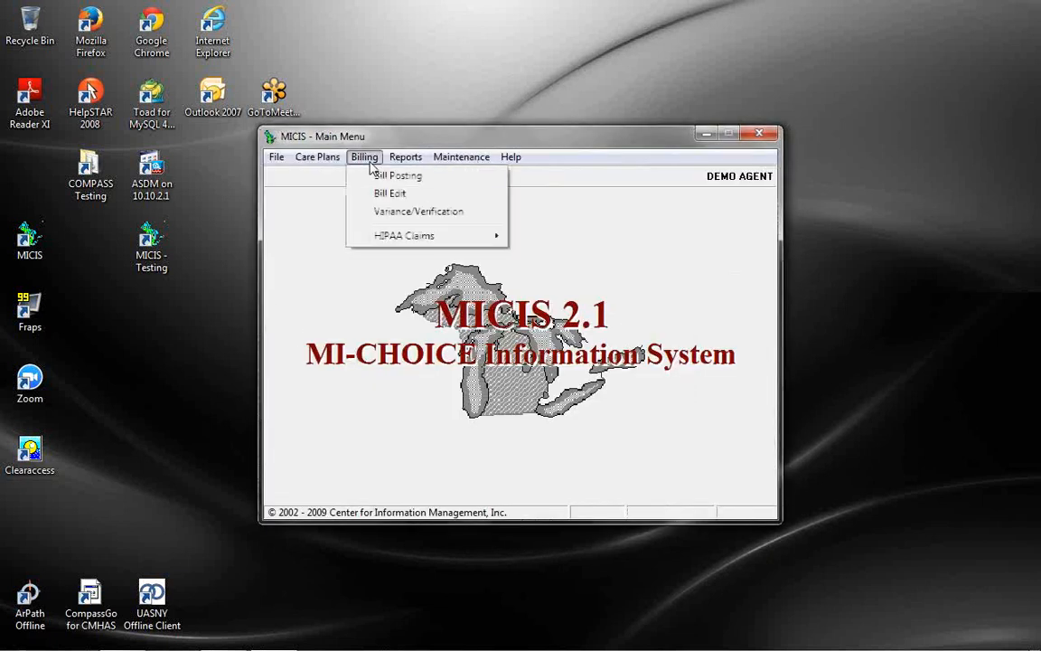
{"action": "left_click", "coordinate": [363, 188]}
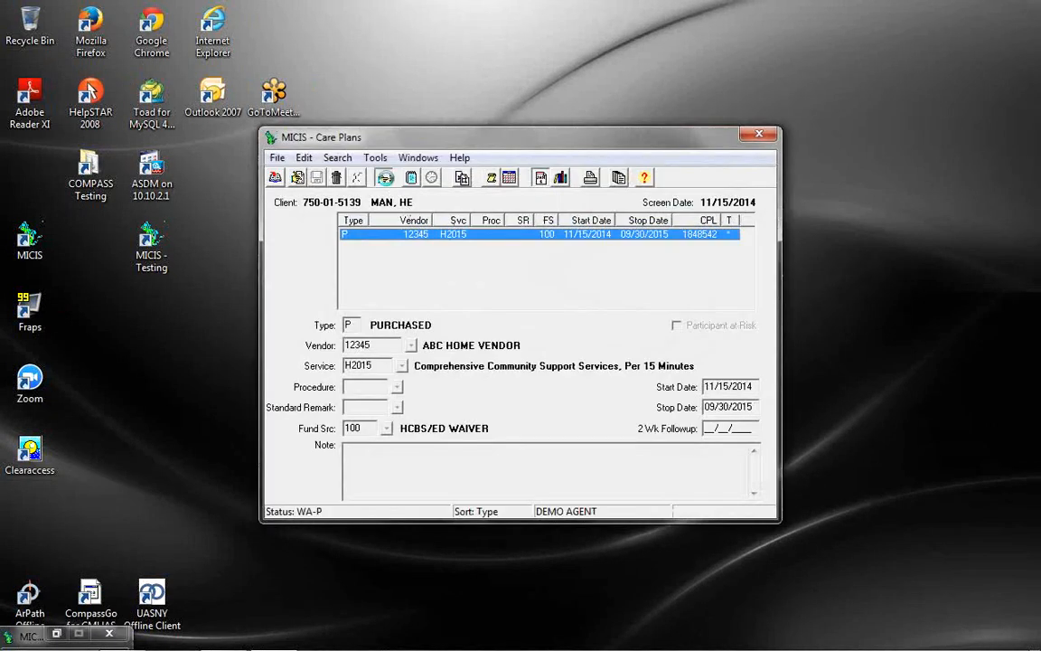
{"action": "left_click", "coordinate": [384, 178]}
{"action": "type", "text": "DOUG"}
{"action": "double_click", "coordinate": [446, 311]}
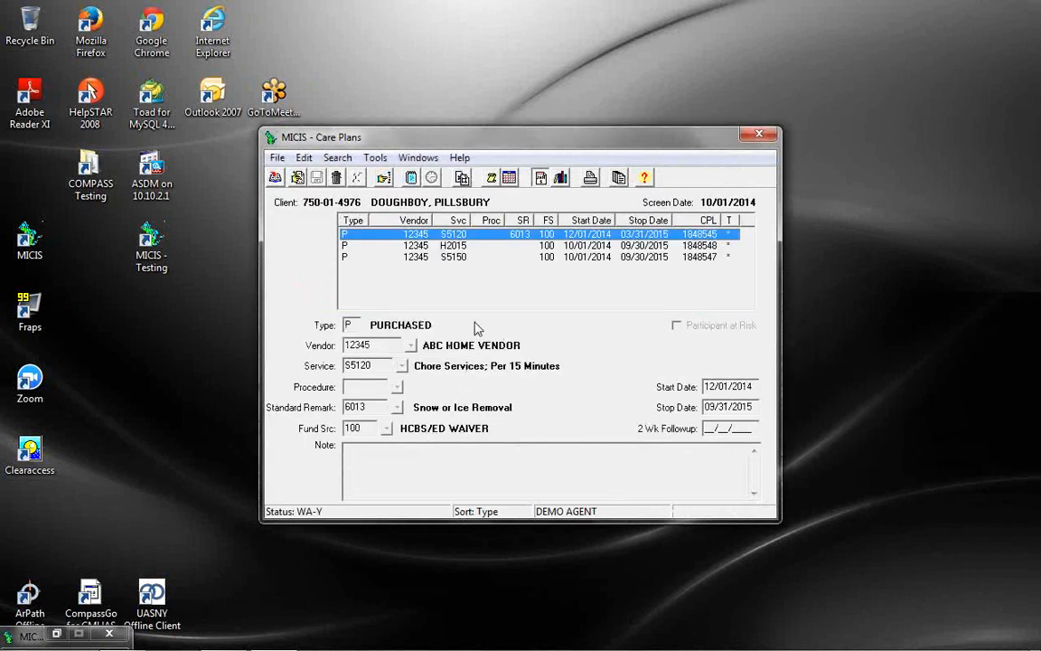
{"action": "left_click", "coordinate": [423, 246]}
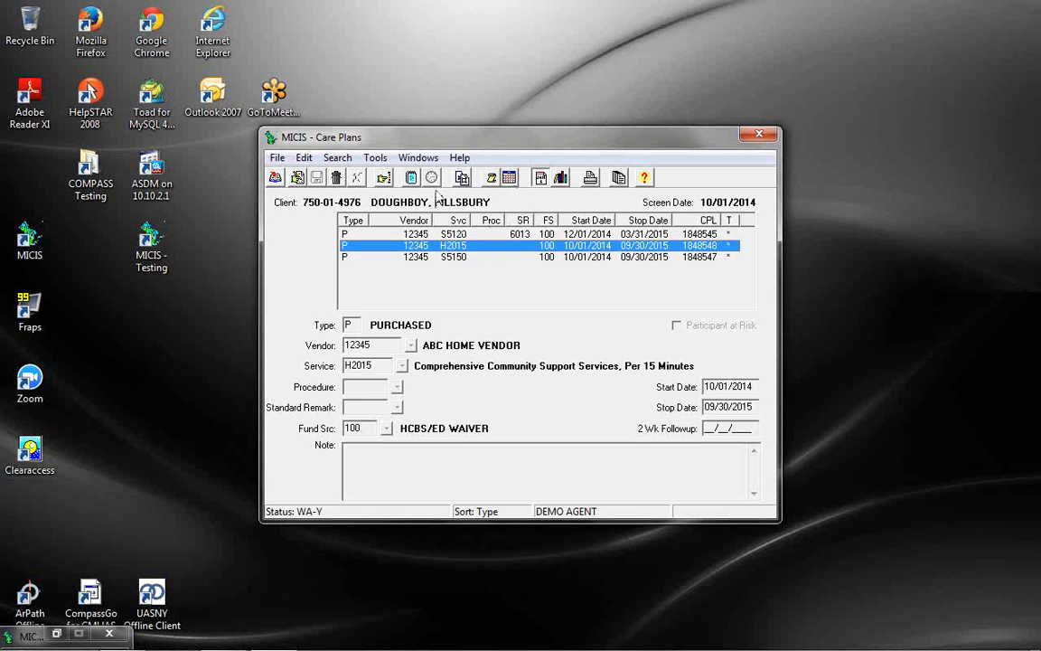
Copy the H2015 care plan to start 01/01/2015, fund source 105, stop 01/10/2015, and save it
{"action": "left_click", "coordinate": [462, 178]}
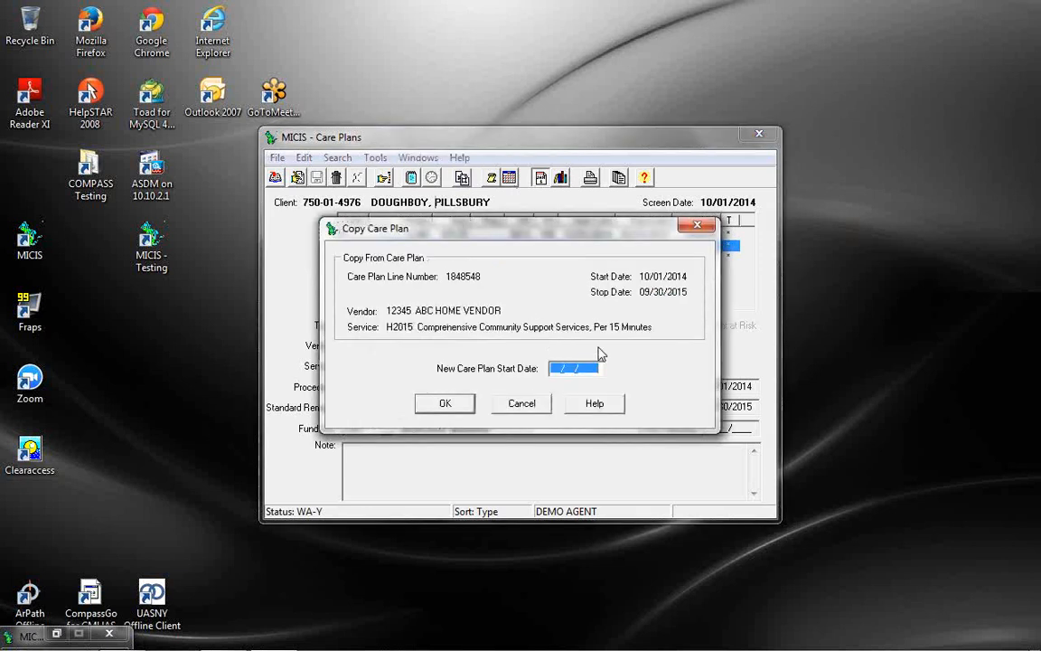
{"action": "type", "text": "01/01/2014"}
{"action": "left_click", "coordinate": [443, 404]}
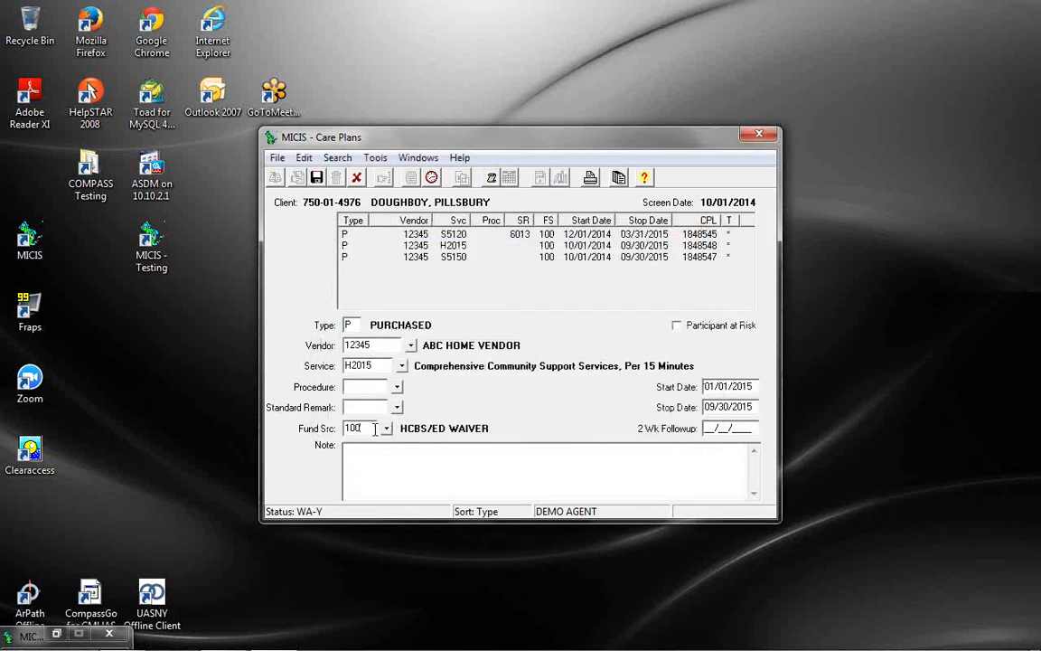
{"action": "key", "text": "Tab"}
{"action": "key", "text": "Tab"}
{"action": "key", "text": "Tab"}
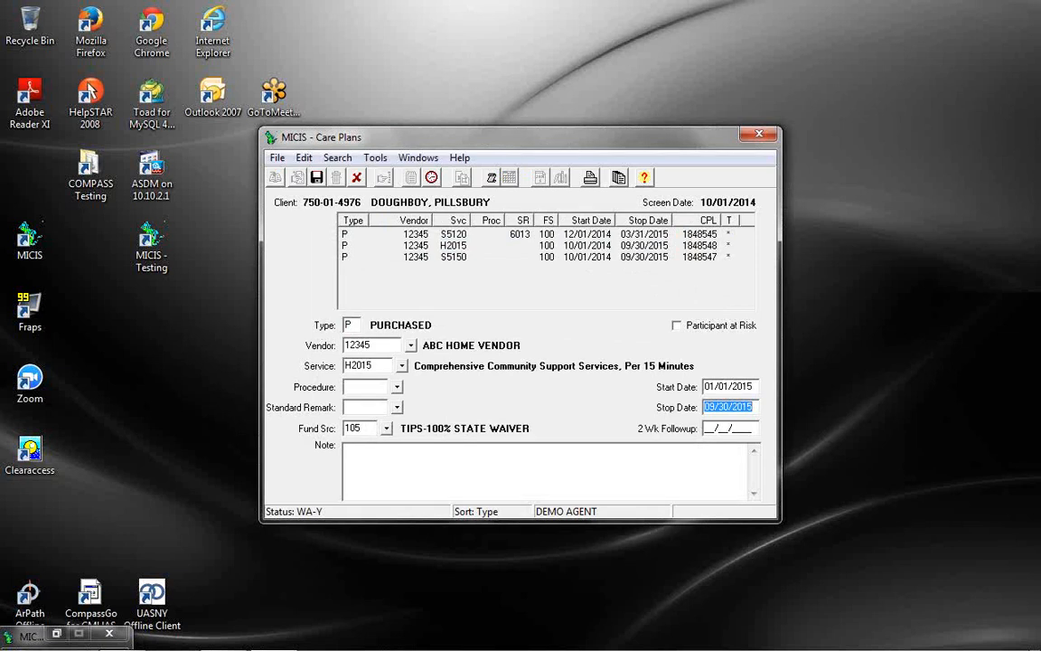
{"action": "type", "text": "01/10/20"}
{"action": "key", "text": "Tab"}
{"action": "left_click", "coordinate": [317, 179]}
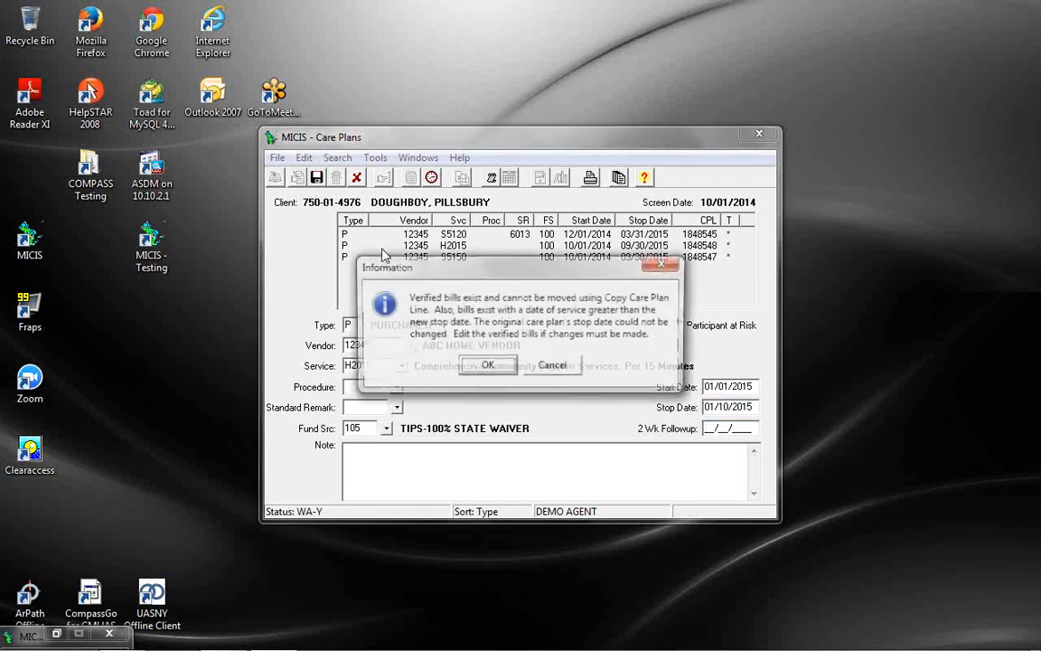
{"action": "left_click", "coordinate": [495, 370]}
{"action": "left_click", "coordinate": [465, 354]}
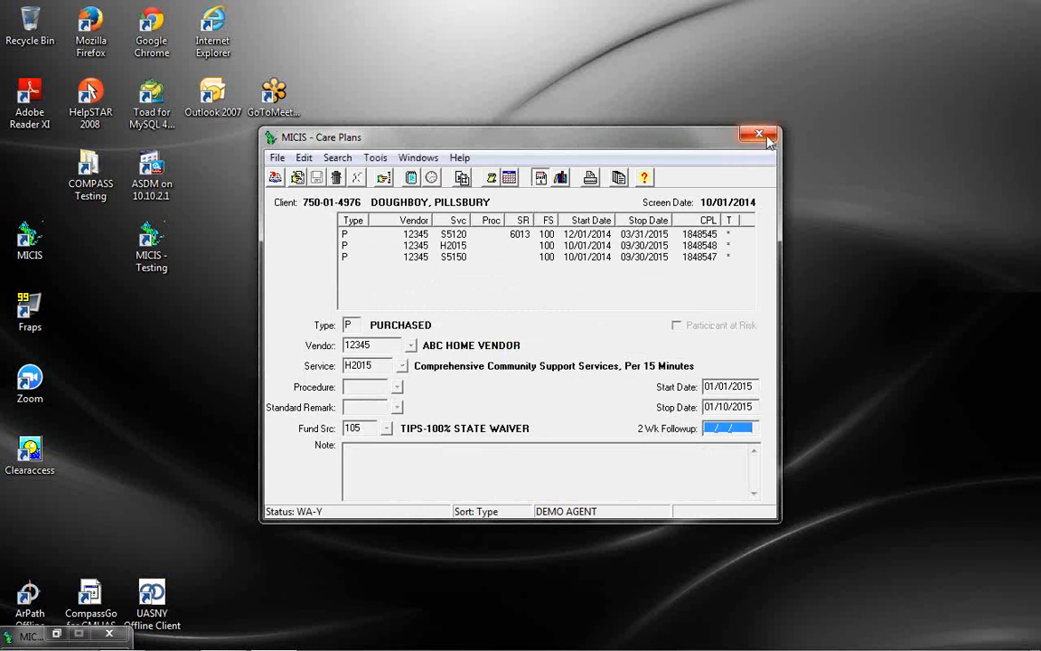
Refresh and select the new 01/01/2015 H2015 plan, then bring up an empty Bill Edit
{"action": "left_click", "coordinate": [560, 178]}
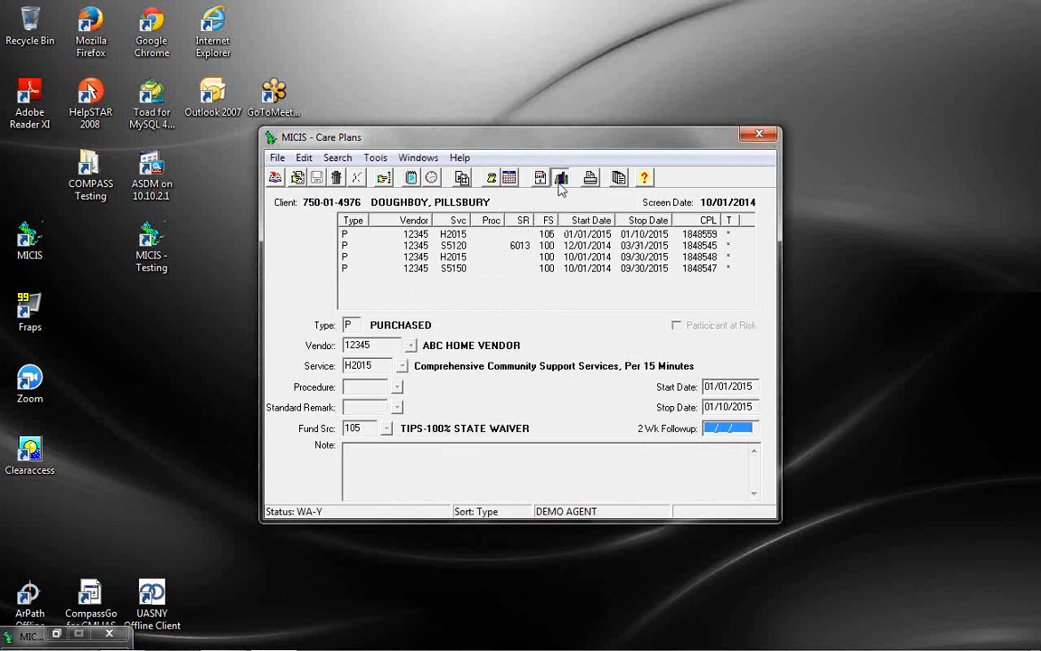
{"action": "left_click", "coordinate": [559, 237]}
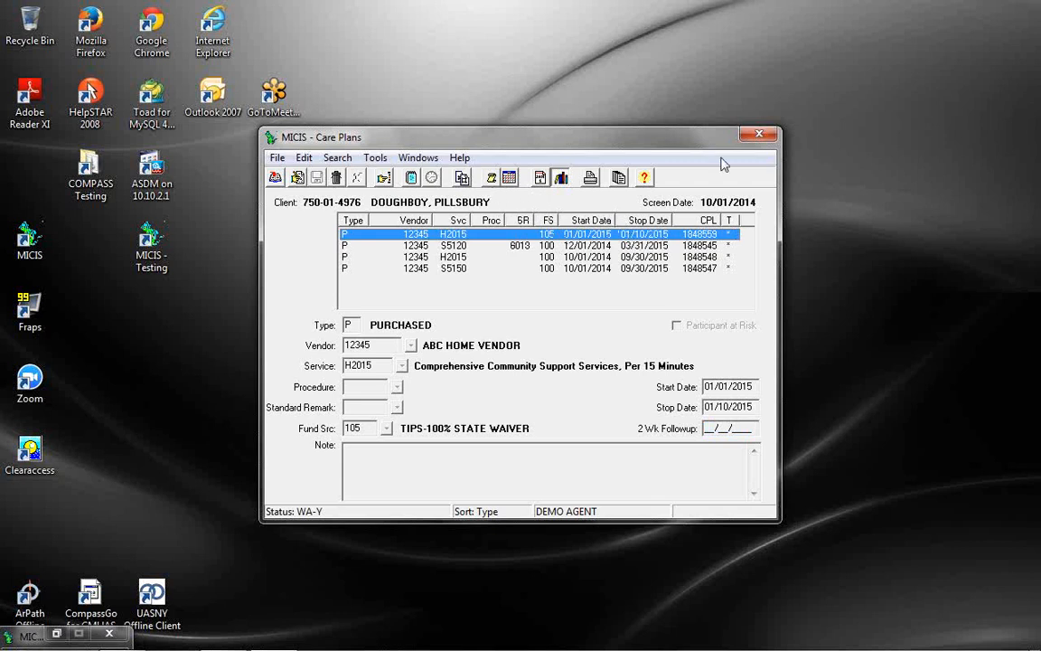
{"action": "left_click", "coordinate": [759, 135]}
{"action": "left_click", "coordinate": [366, 158]}
{"action": "left_click", "coordinate": [384, 196]}
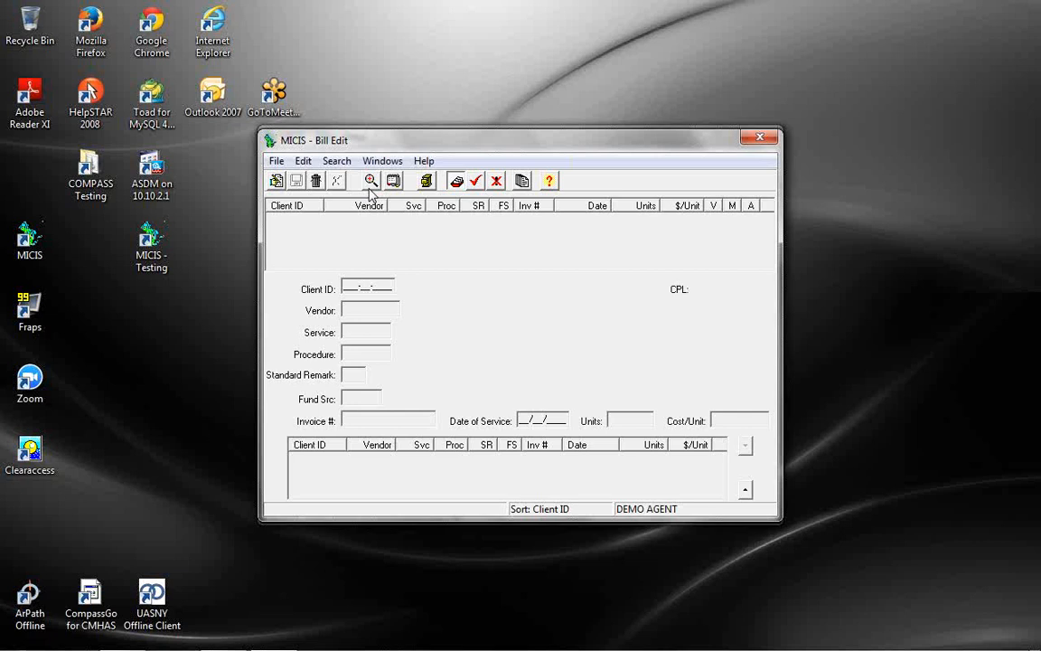
Search for the client by last name and load their bills
{"action": "left_click", "coordinate": [372, 180]}
{"action": "left_click", "coordinate": [574, 235]}
{"action": "type", "text": "DOUG"}
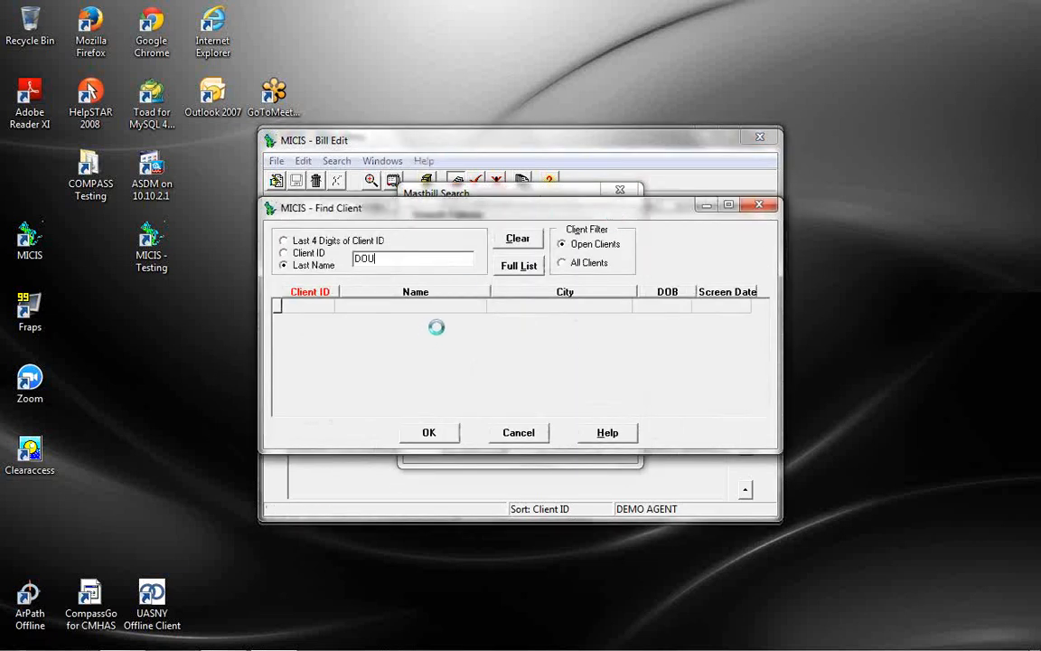
{"action": "double_click", "coordinate": [440, 310]}
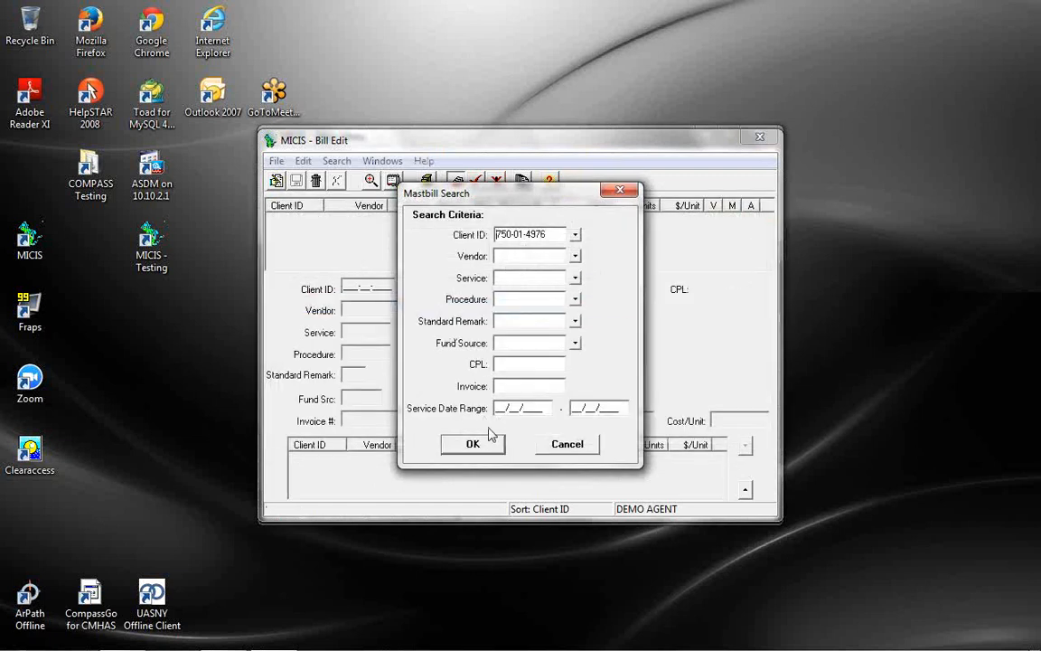
{"action": "left_click", "coordinate": [481, 442]}
Start a mass edit for the client's ID, service H2015, dates 01/01/2015 to 01/10/2015
{"action": "left_click", "coordinate": [431, 179]}
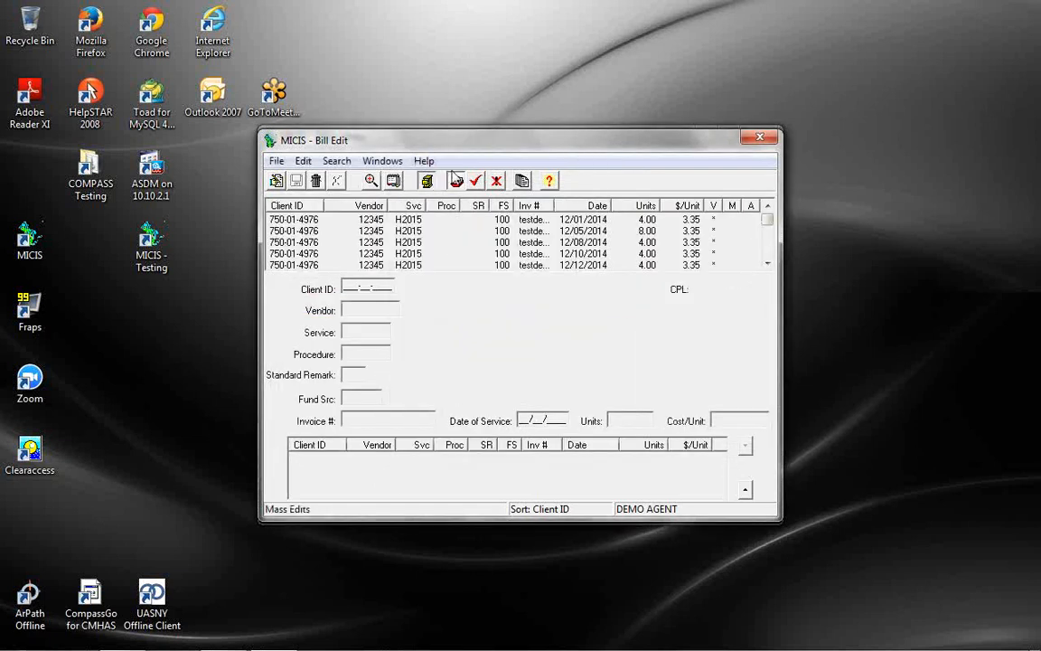
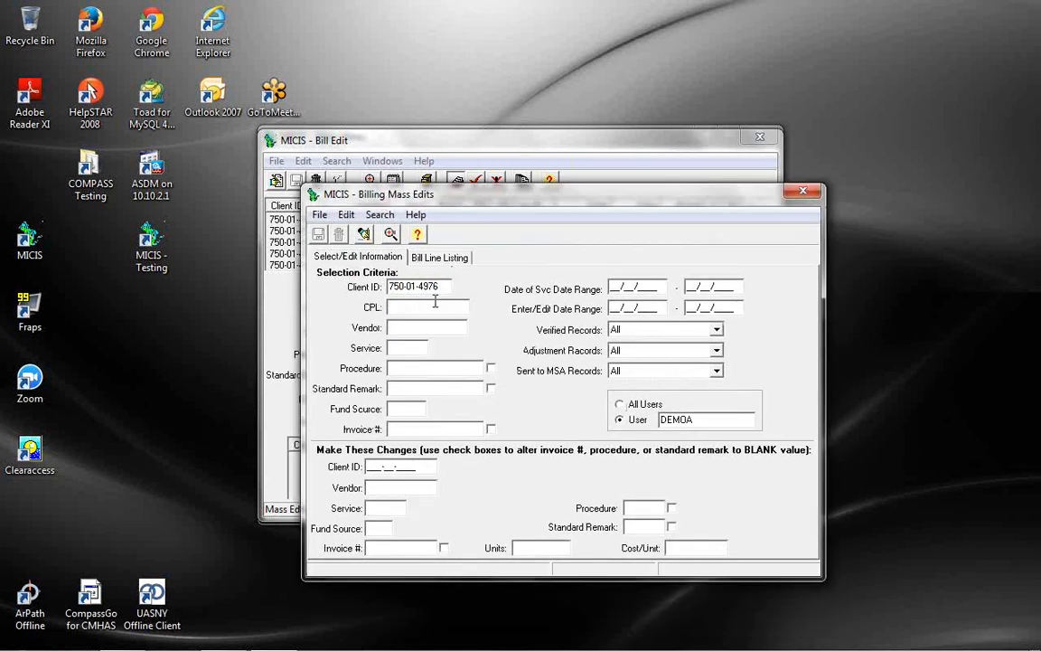
{"action": "left_click", "coordinate": [398, 346]}
{"action": "type", "text": "H201"}
{"action": "left_click", "coordinate": [653, 287]}
{"action": "type", "text": "0101201"}
{"action": "key", "text": "Tab"}
{"action": "type", "text": "0110"}
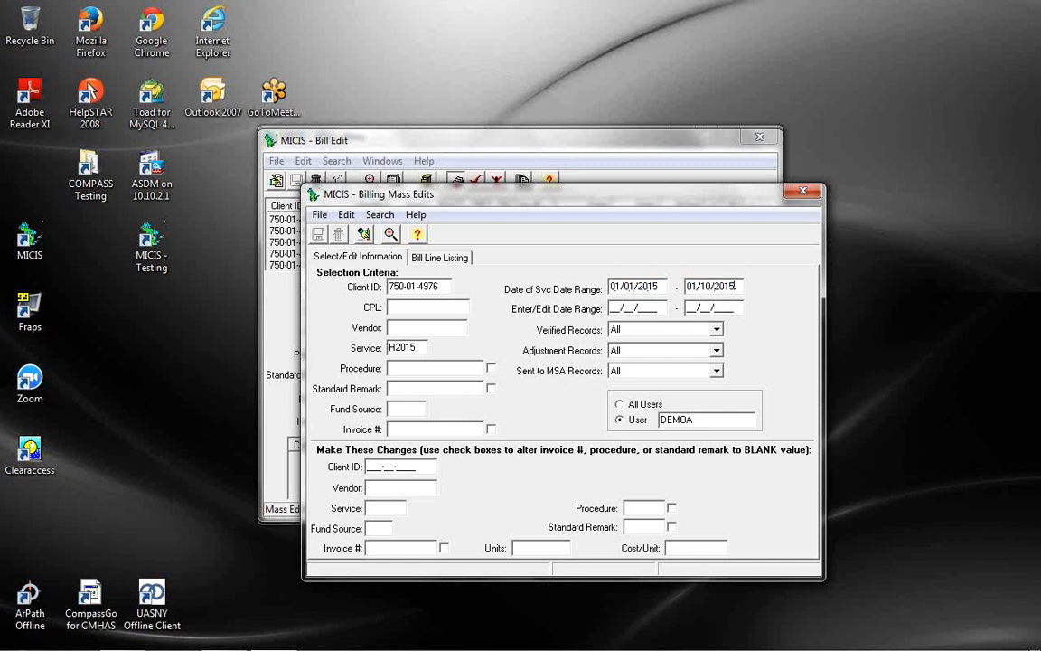
{"action": "key", "text": "Tab"}
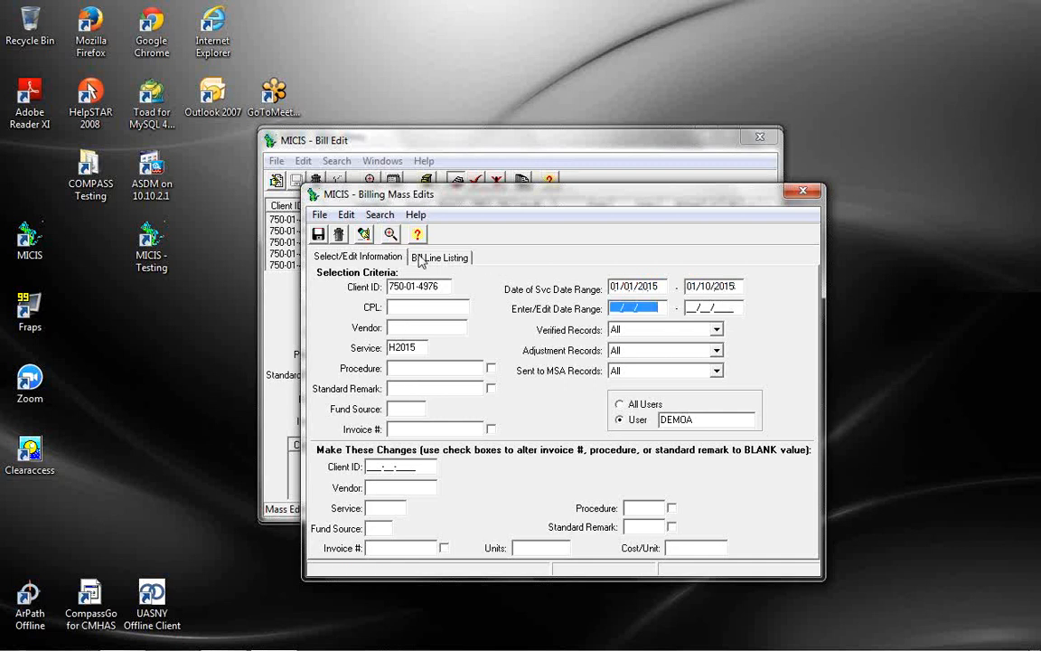
Change the selected bills' fund source to 105 and save the mass edit
{"action": "left_click", "coordinate": [419, 259]}
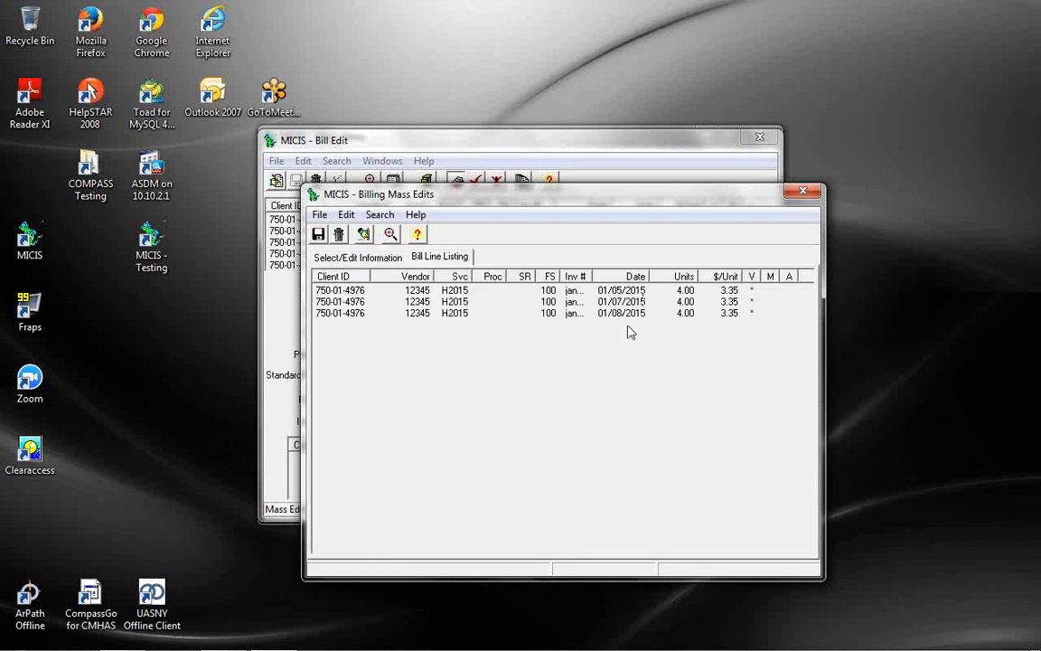
{"action": "left_click", "coordinate": [358, 257]}
{"action": "left_click", "coordinate": [384, 527]}
{"action": "type", "text": "105"}
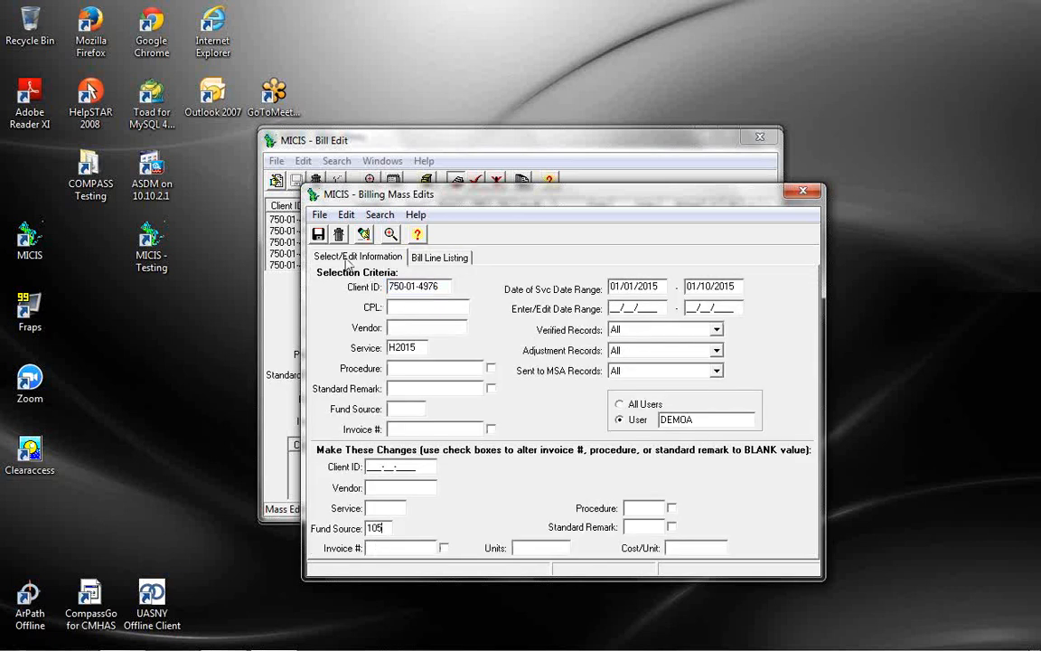
{"action": "left_click", "coordinate": [318, 235]}
{"action": "left_click", "coordinate": [487, 356]}
{"action": "left_click", "coordinate": [523, 354]}
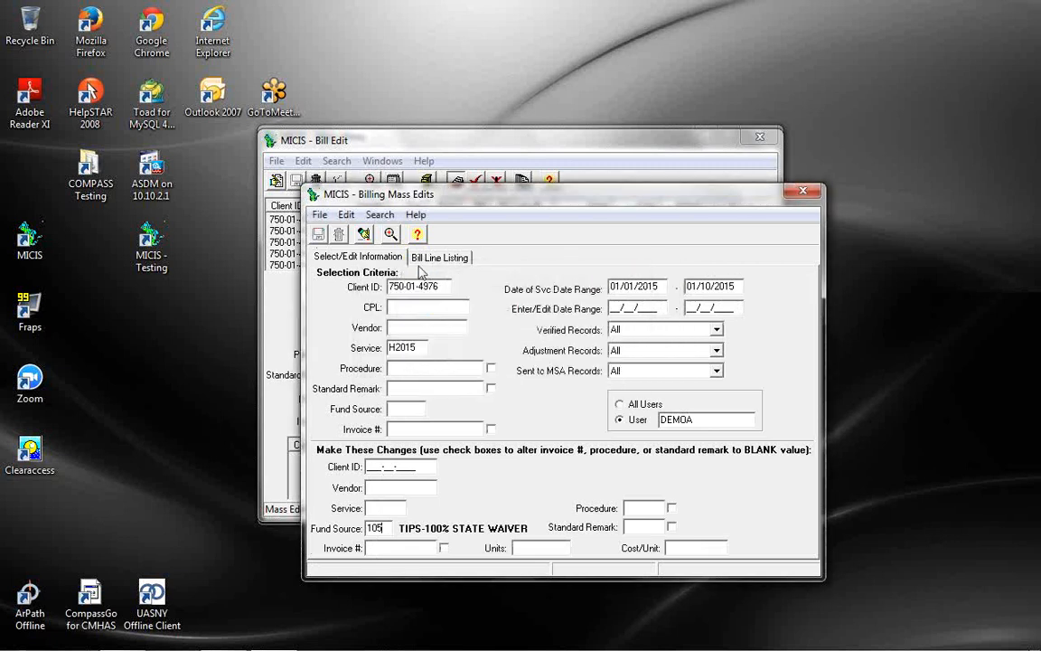
Review the resulting reversal and fund-105 lines in the Bill Line Listing
{"action": "left_click", "coordinate": [389, 236]}
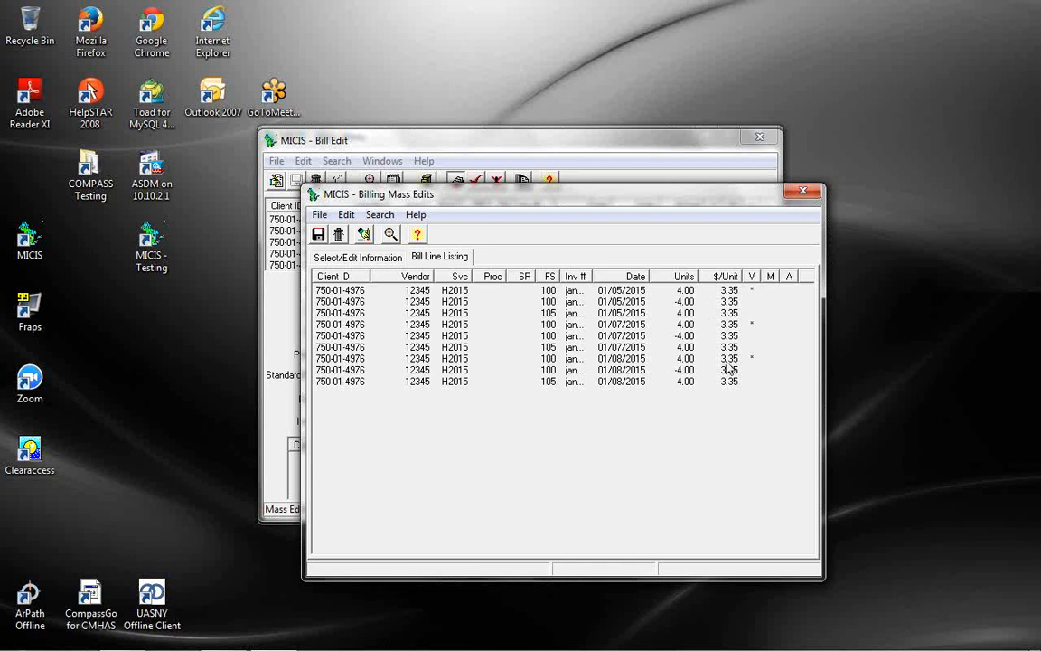
{"action": "left_click", "coordinate": [391, 235]}
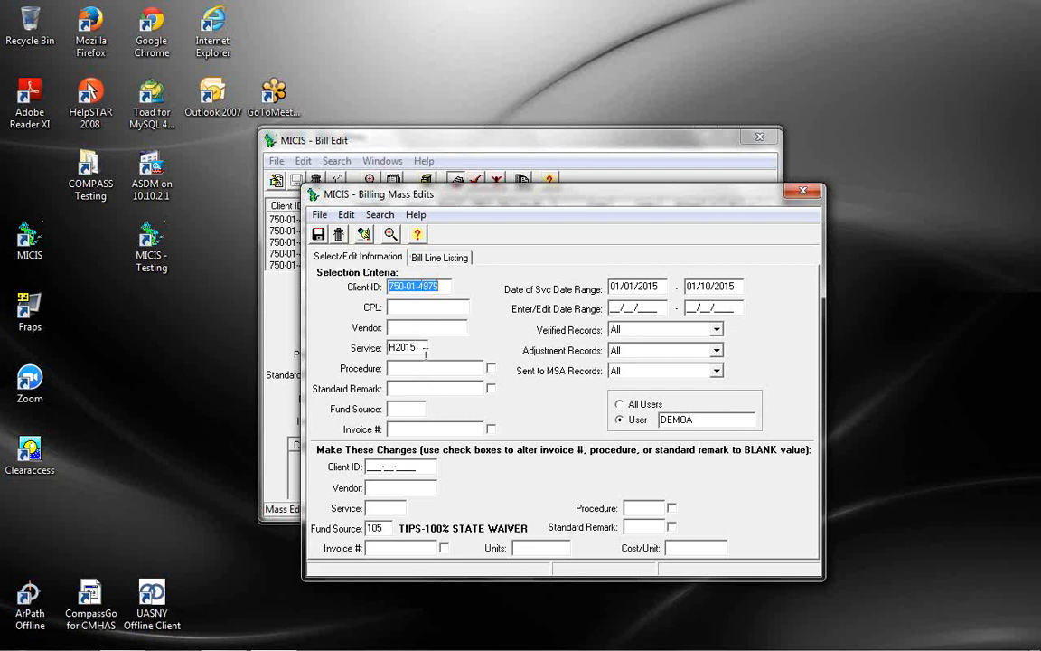
{"action": "left_click", "coordinate": [455, 260]}
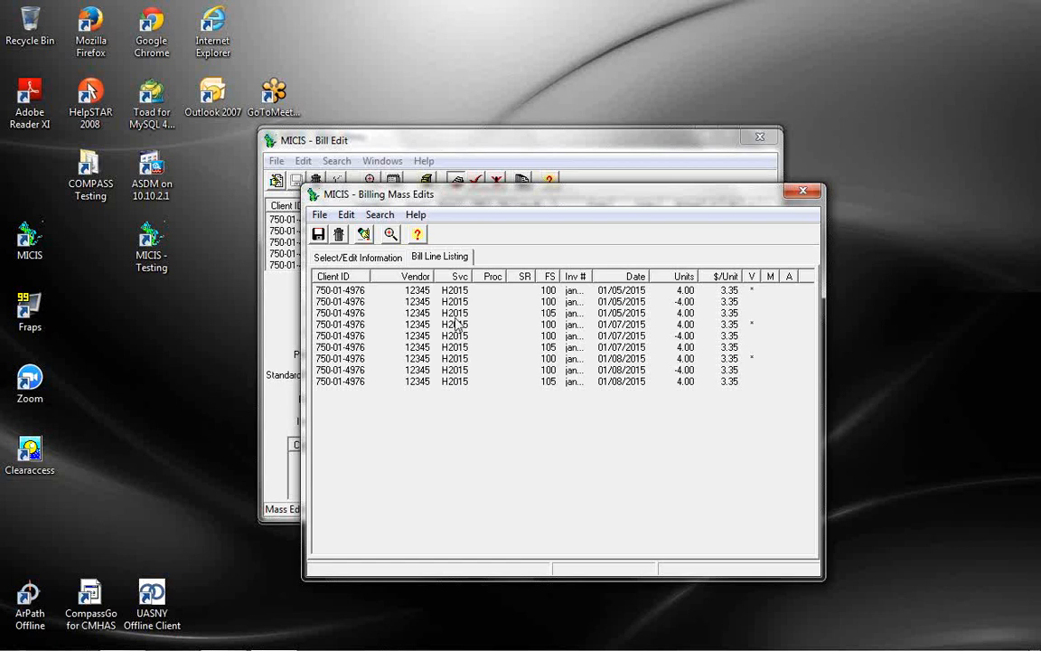
{"action": "left_click", "coordinate": [370, 256]}
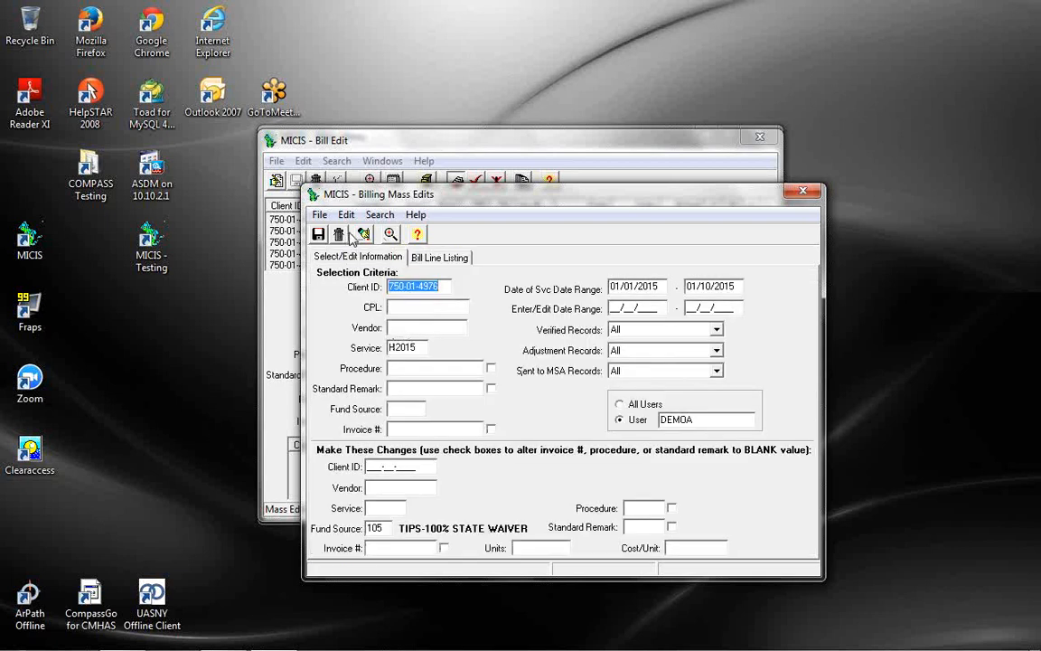
{"action": "left_click", "coordinate": [441, 260]}
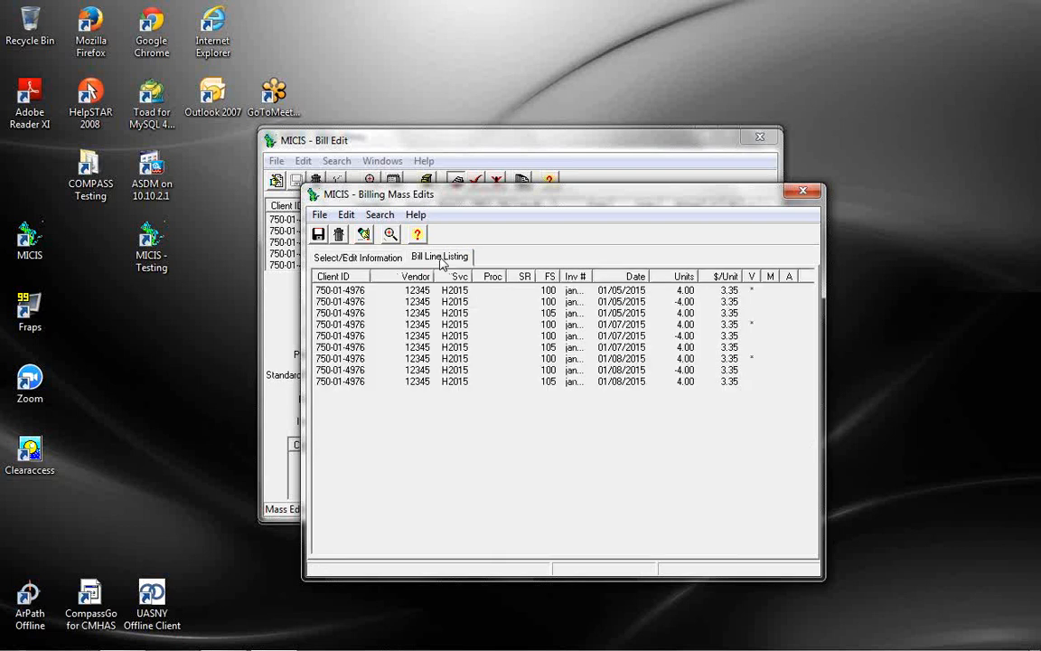
{"action": "left_click", "coordinate": [380, 259]}
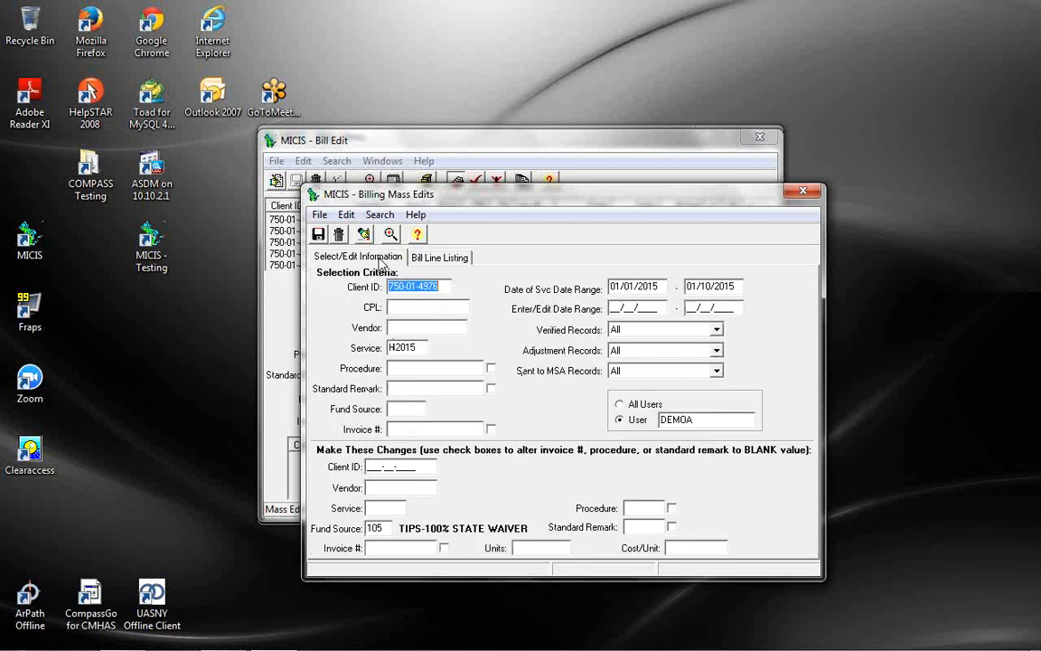
{"action": "left_click", "coordinate": [439, 259]}
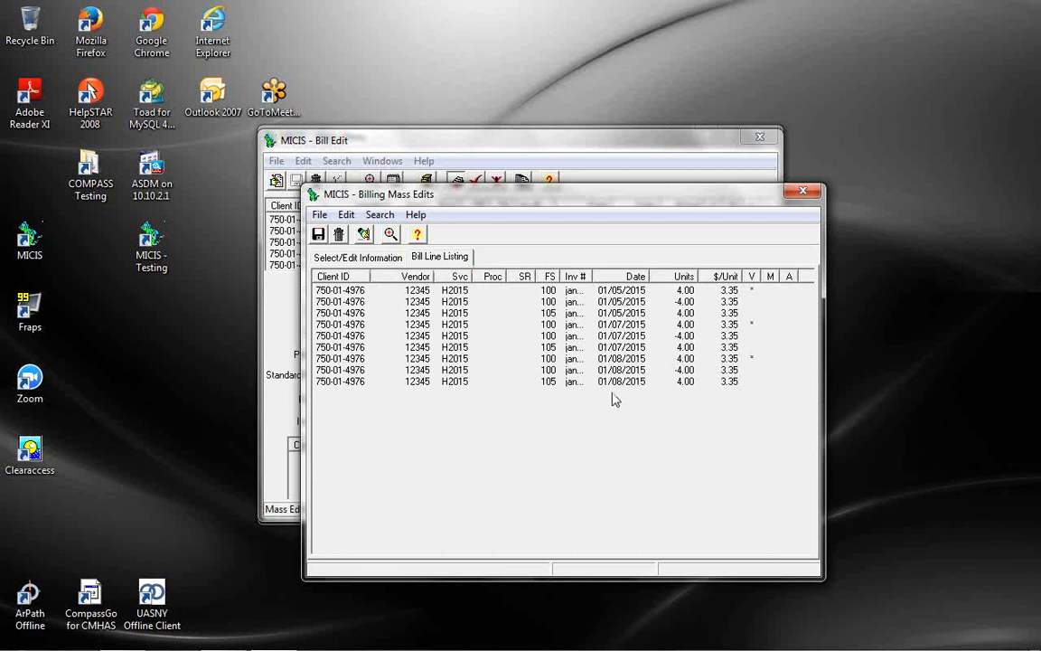
{"action": "left_click", "coordinate": [362, 256]}
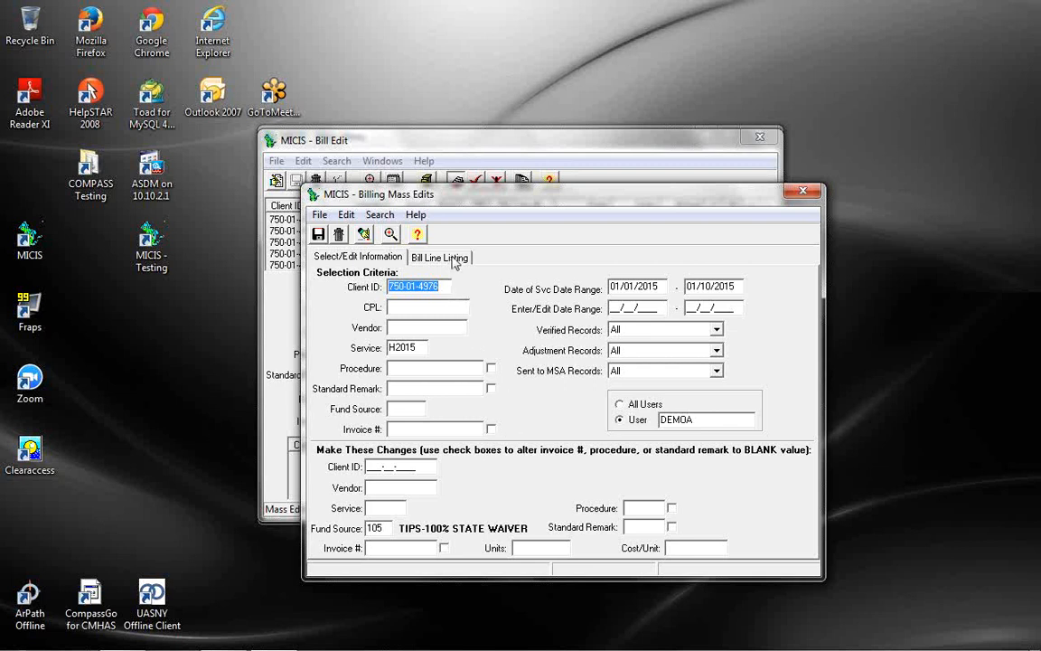
Clear the new fund source value and recheck the matching bill lines
{"action": "left_click", "coordinate": [390, 528]}
{"action": "type", "text": "0"}
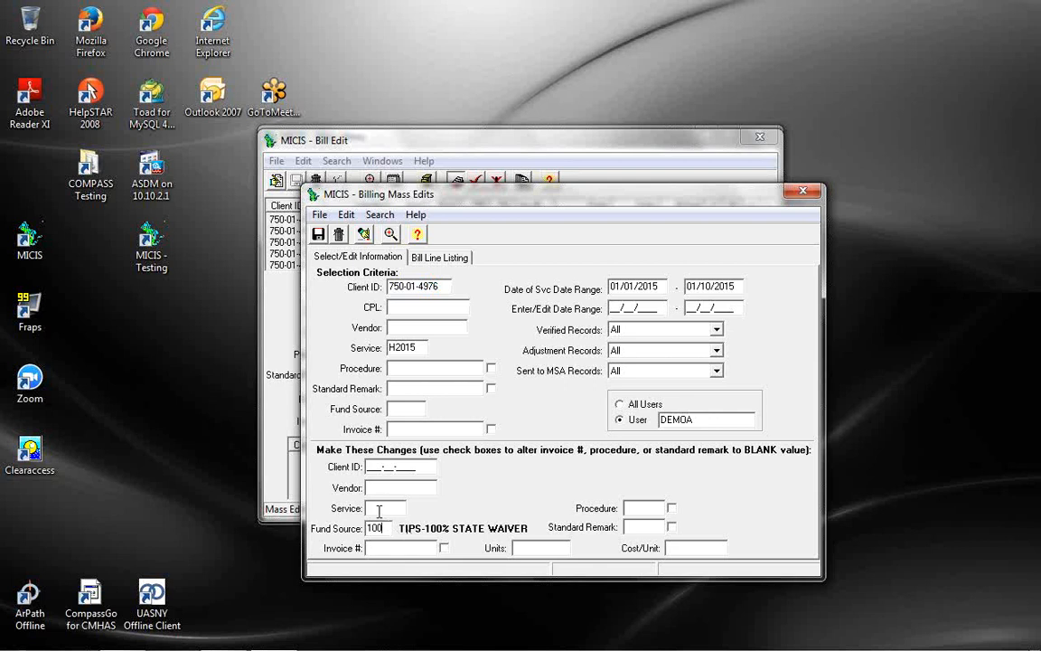
{"action": "key", "text": "BackSpace"}
{"action": "key", "text": "BackSpace"}
{"action": "key", "text": "BackSpace"}
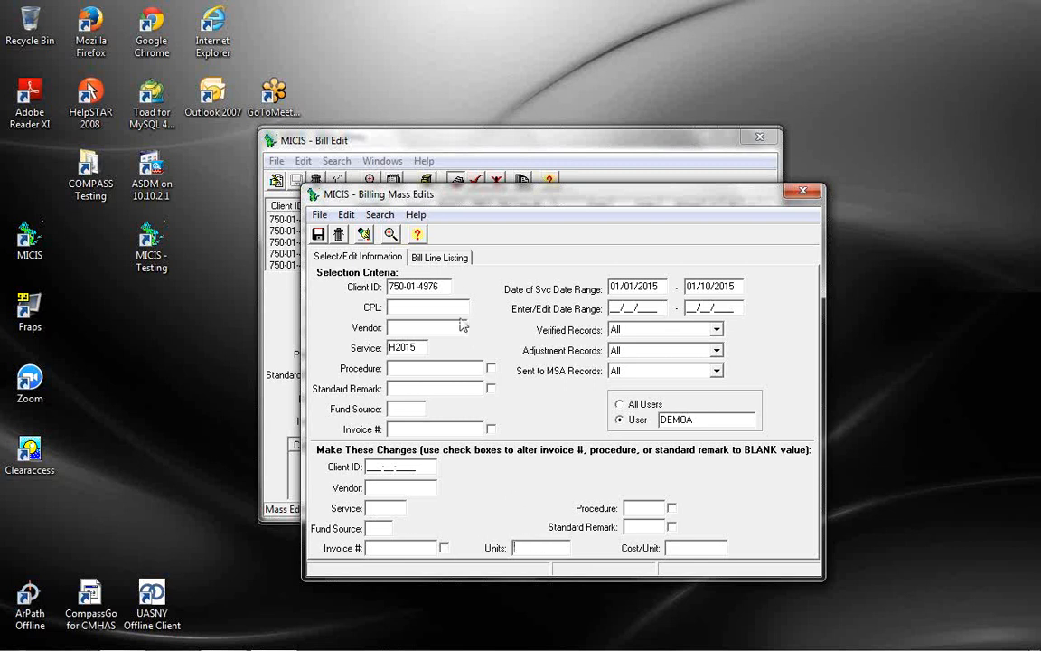
{"action": "left_click", "coordinate": [418, 256]}
{"action": "left_click", "coordinate": [382, 258]}
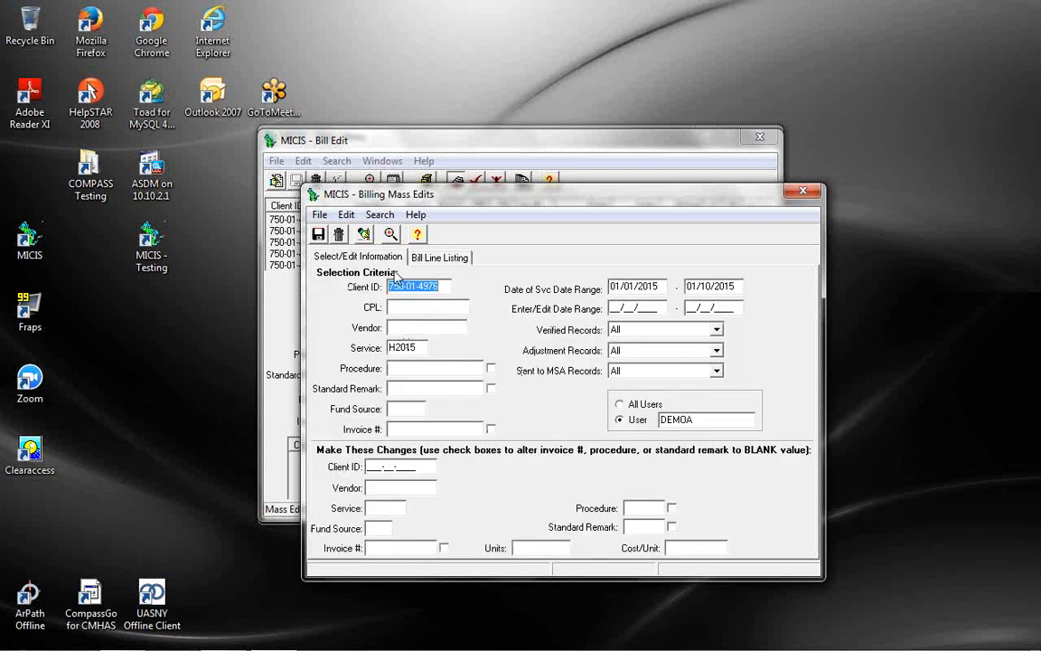
Set the new units to 8.00, save the mass edit, and review the bill lines
{"action": "left_click", "coordinate": [533, 547]}
{"action": "type", "text": "8"}
{"action": "key", "text": "Tab"}
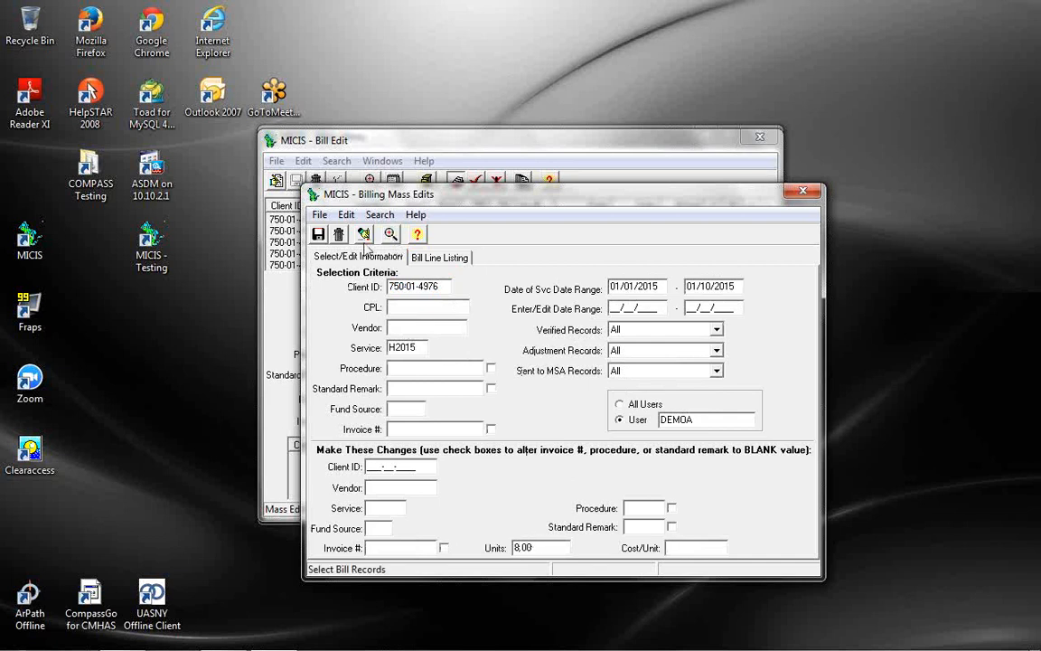
{"action": "left_click", "coordinate": [318, 234]}
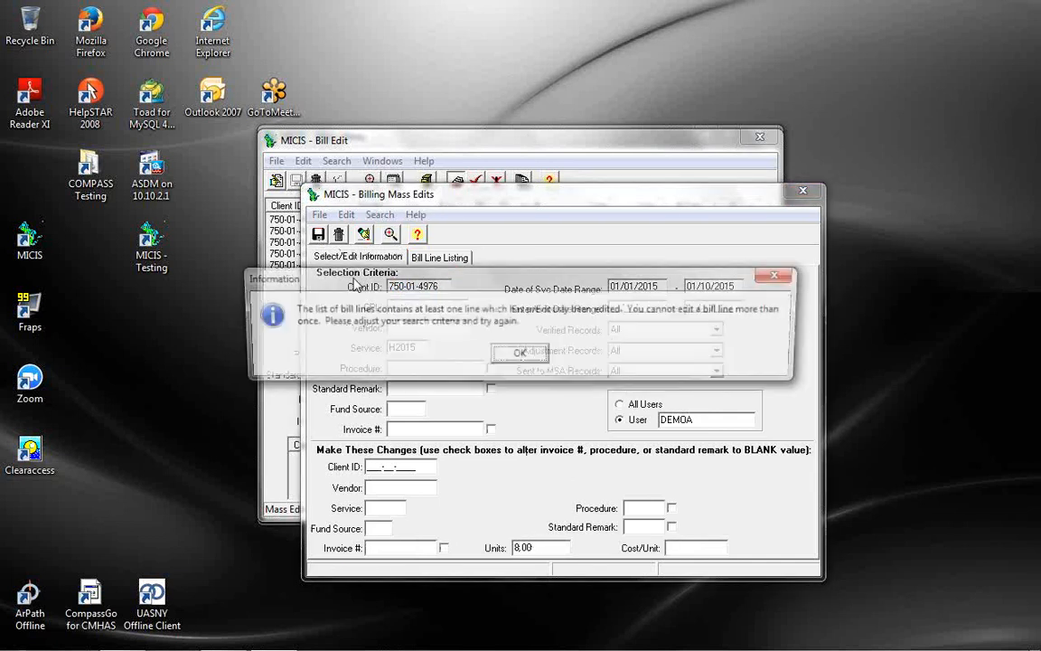
{"action": "left_click", "coordinate": [521, 355]}
{"action": "left_click", "coordinate": [430, 255]}
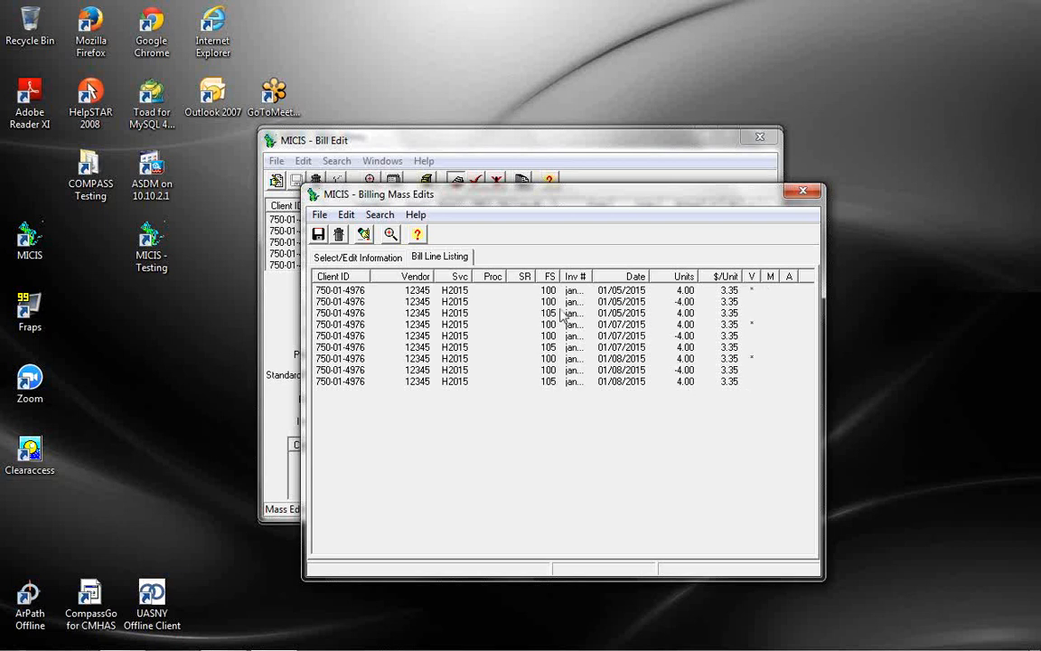
{"action": "left_click_drag", "start_coordinate": [593, 276], "coordinate": [624, 276]}
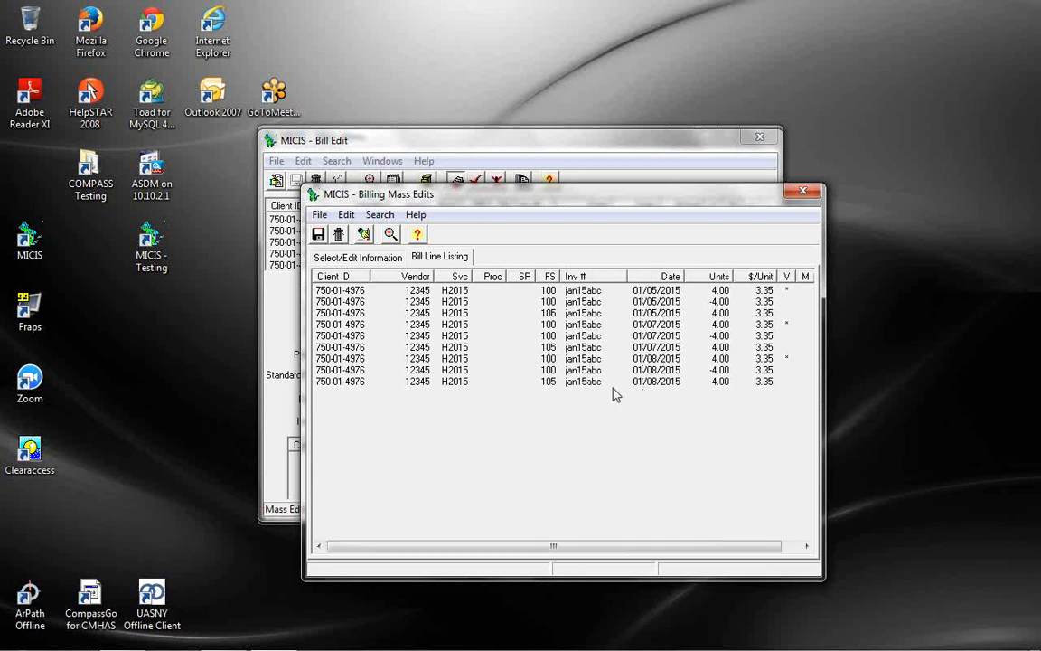
Limit the selection to fund source 105, save the 8.00-unit change, and verify the lines
{"action": "left_click", "coordinate": [390, 258]}
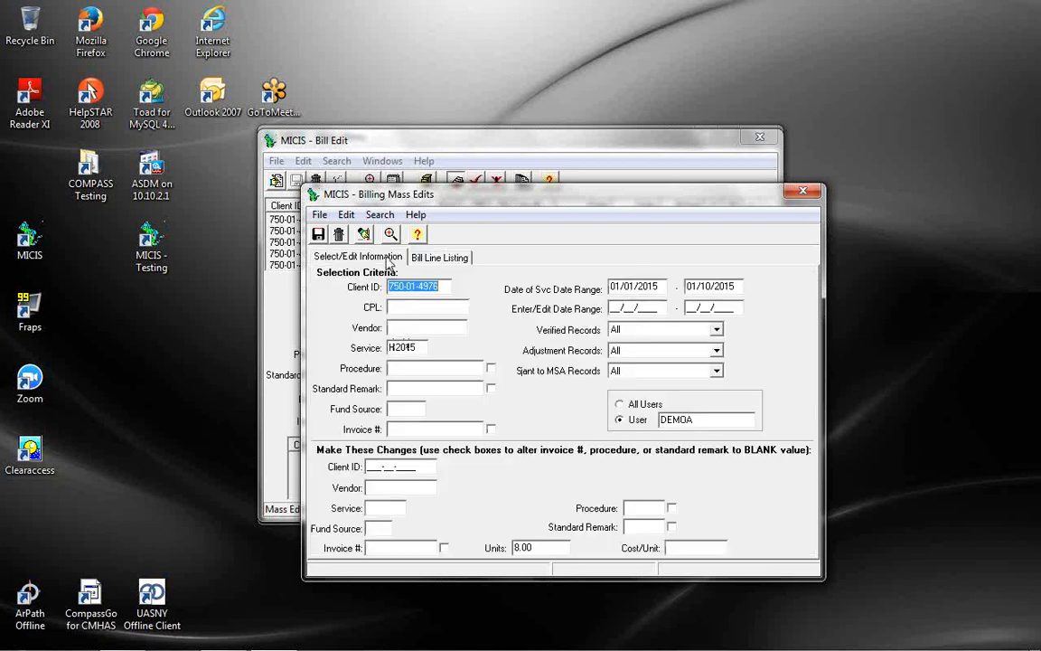
{"action": "left_click", "coordinate": [406, 410]}
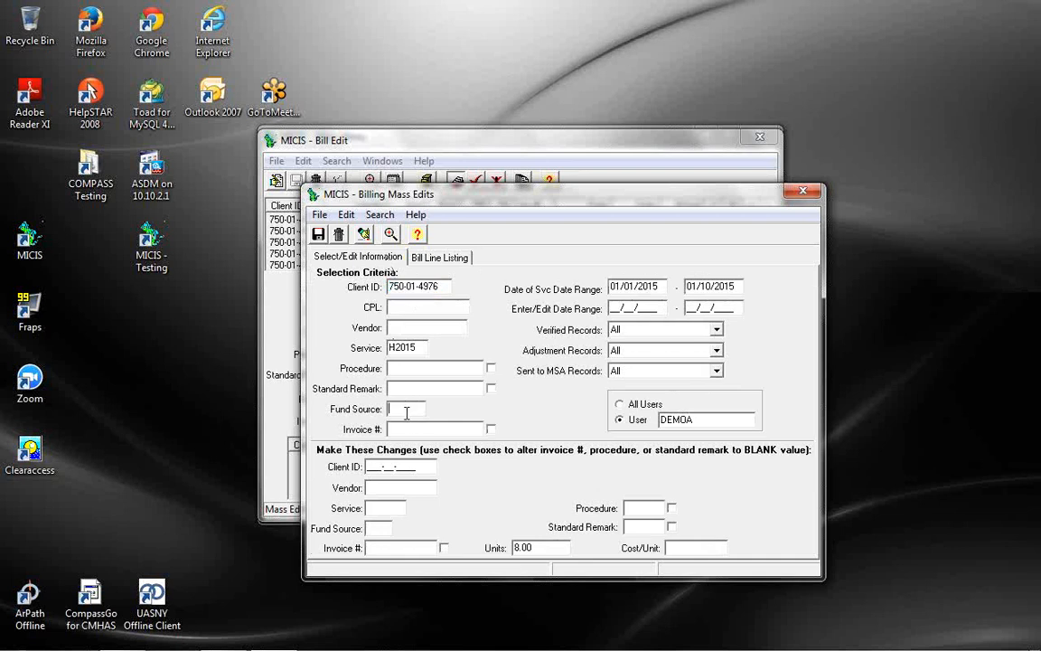
{"action": "type", "text": "105"}
{"action": "left_click", "coordinate": [433, 260]}
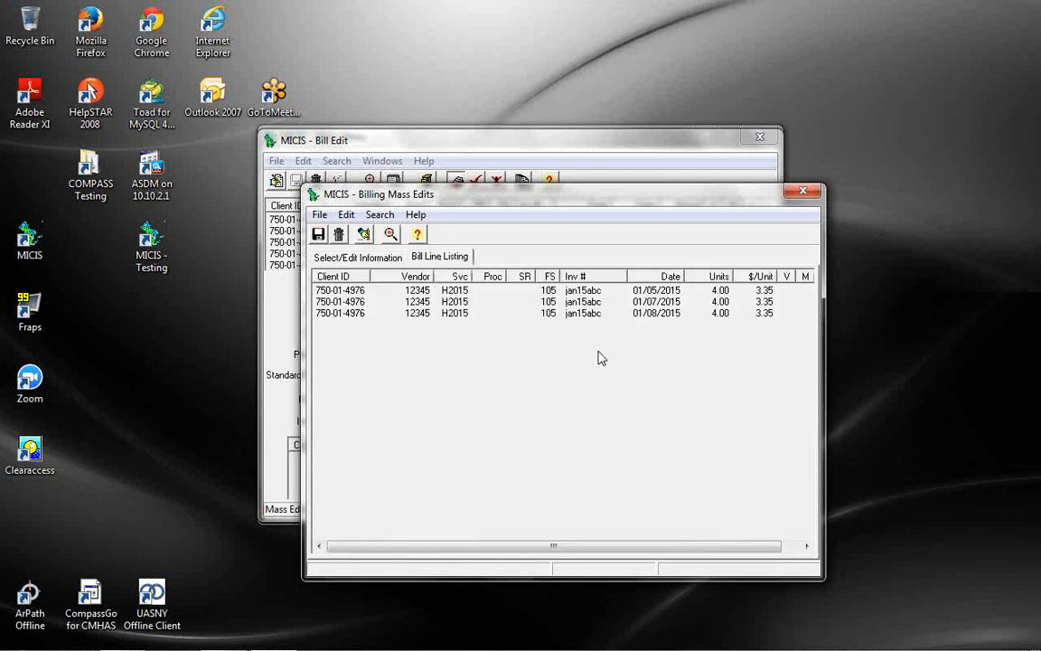
{"action": "left_click", "coordinate": [394, 260]}
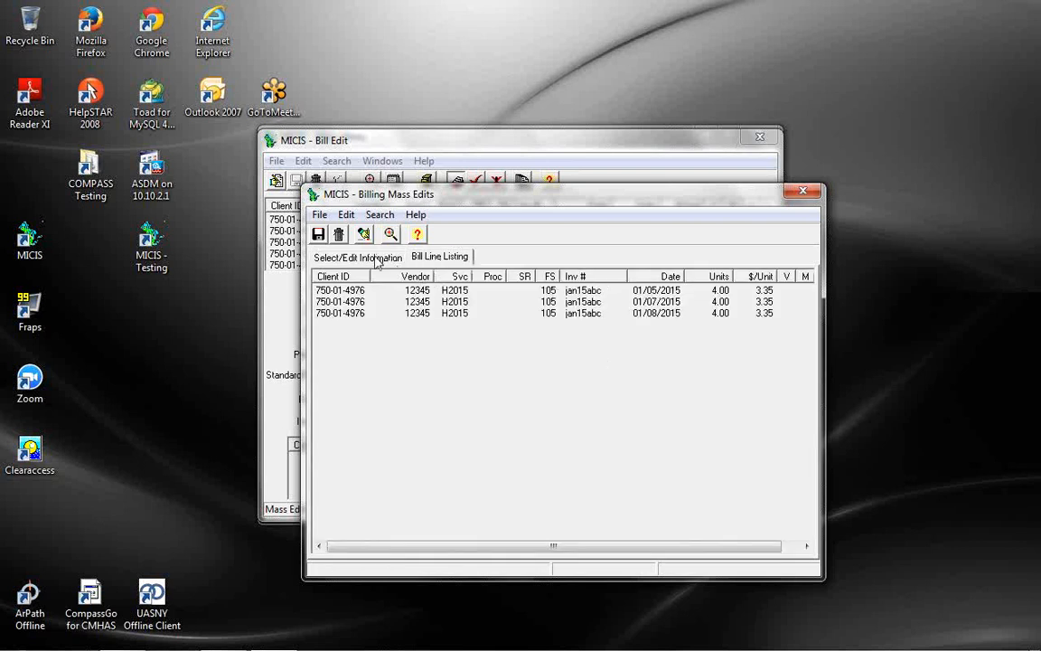
{"action": "left_click", "coordinate": [318, 234]}
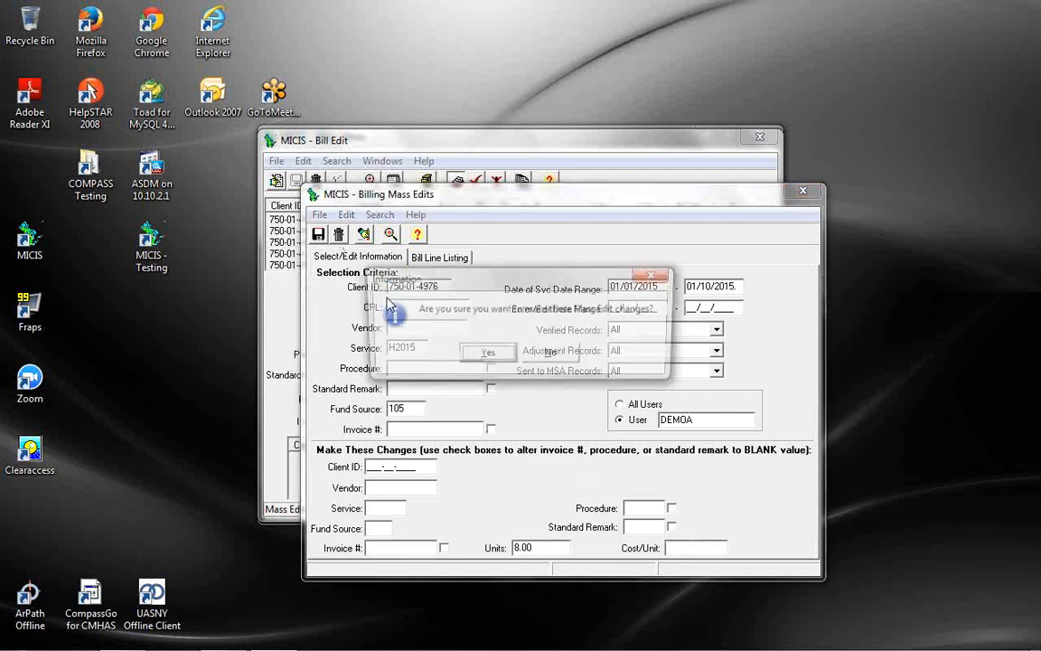
{"action": "left_click", "coordinate": [488, 355]}
{"action": "left_click", "coordinate": [517, 353]}
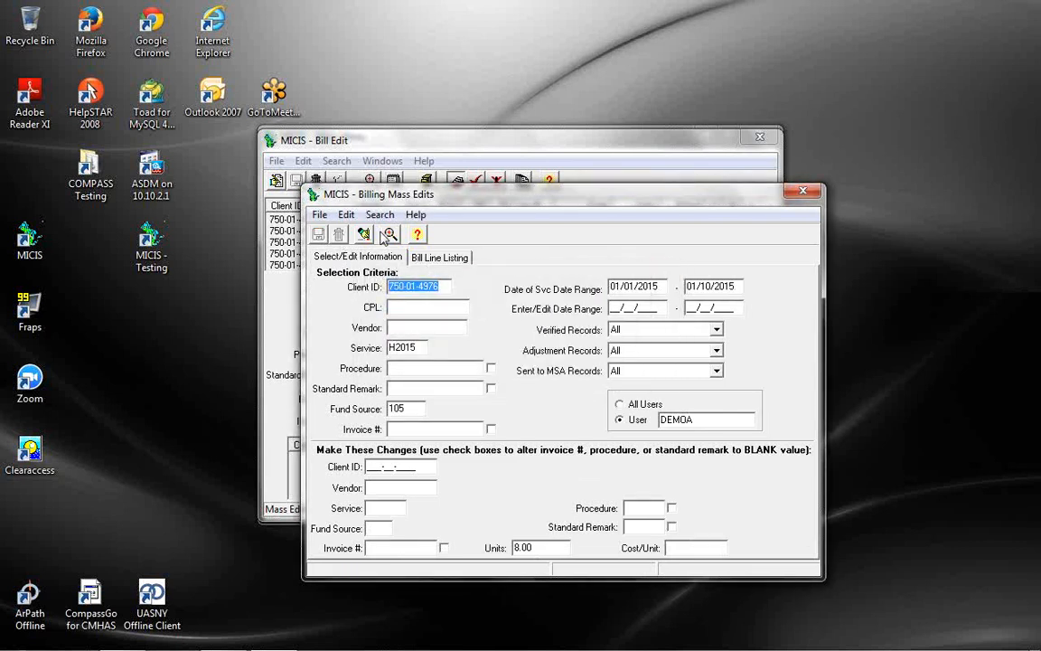
{"action": "left_click", "coordinate": [420, 258]}
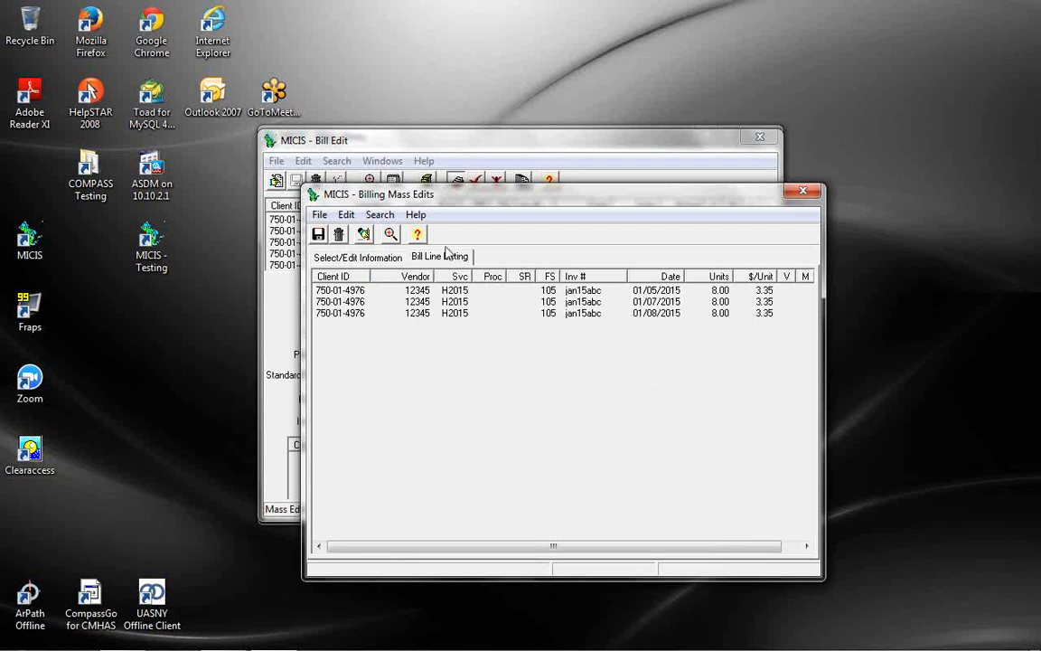
{"action": "left_click", "coordinate": [362, 257]}
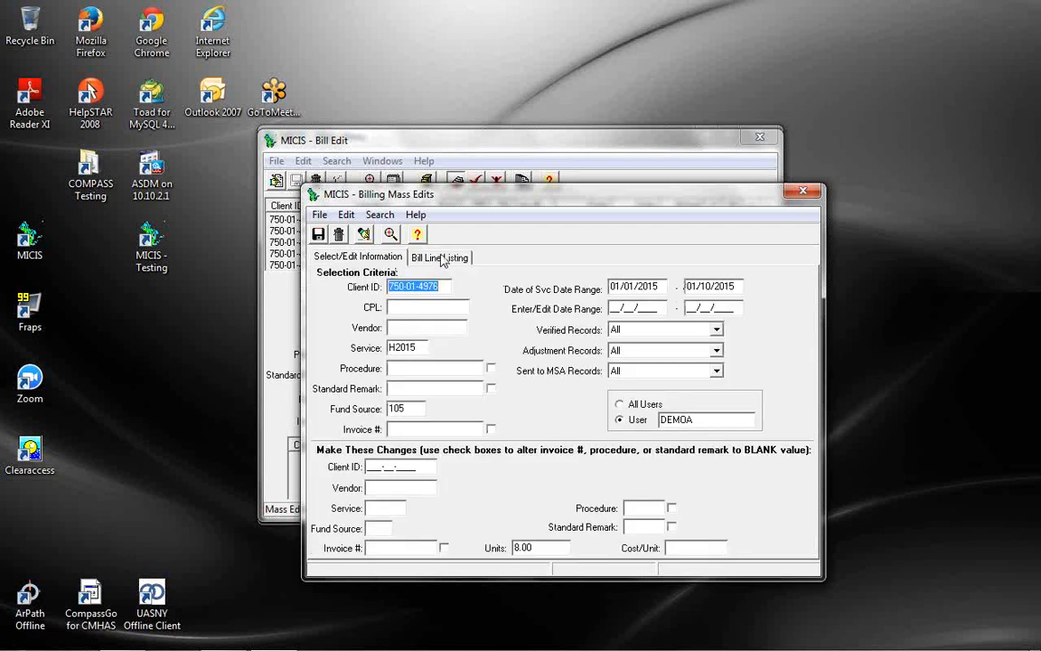
Close Billing Mass Edits and sort the client's bill lines by date of service
{"action": "left_click", "coordinate": [803, 191]}
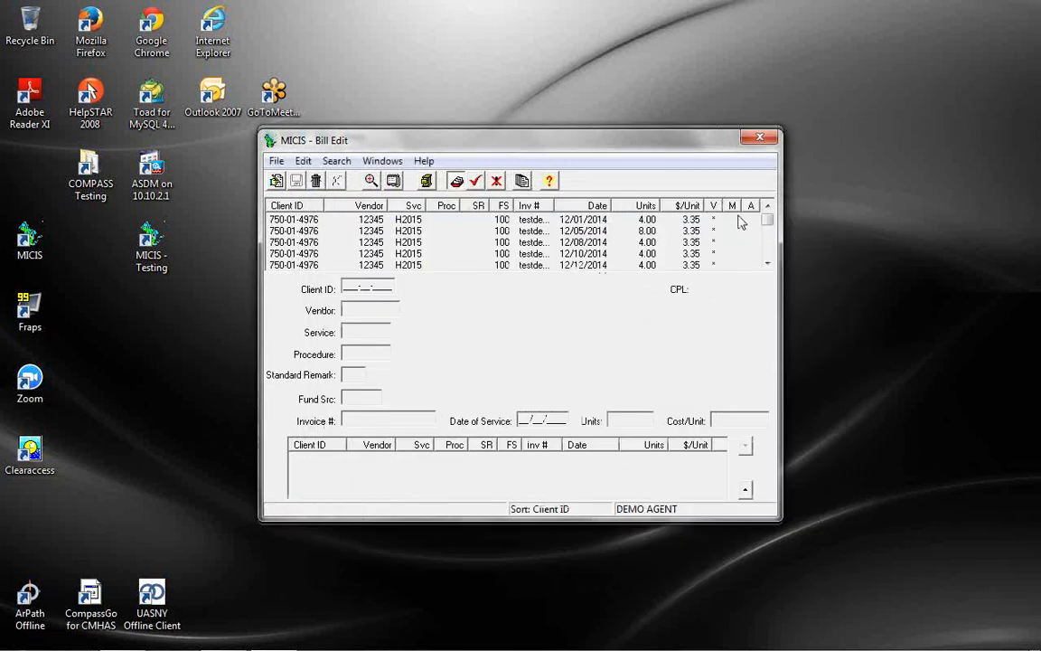
{"action": "left_click", "coordinate": [594, 207]}
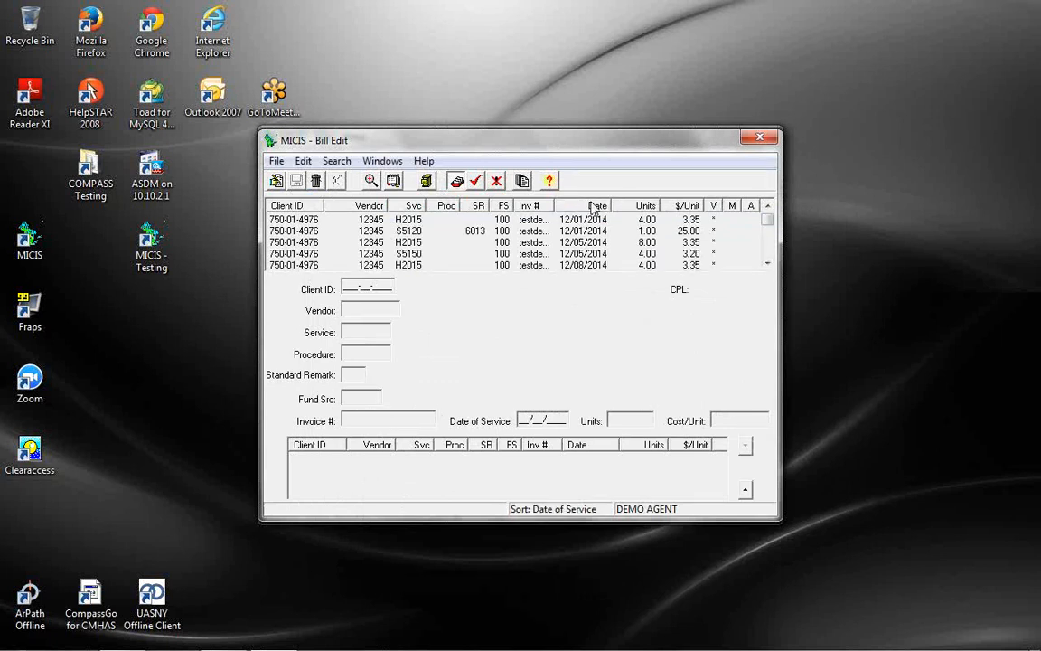
{"action": "scroll", "coordinate": [602, 262], "scroll_direction": "down", "scroll_amount": 5}
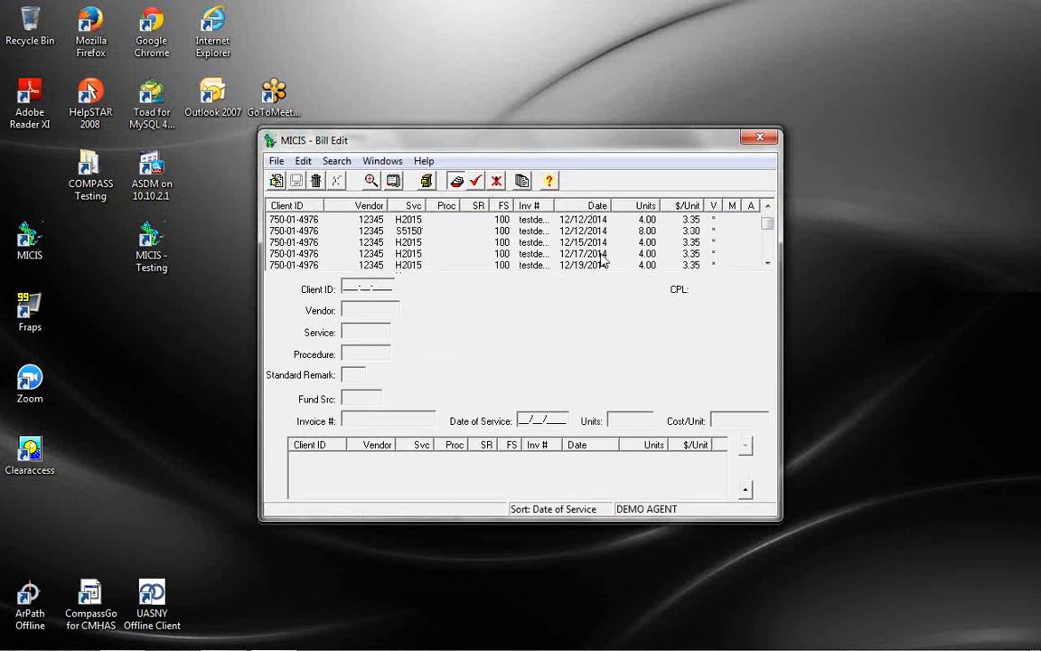
{"action": "scroll", "coordinate": [603, 258], "scroll_direction": "down", "scroll_amount": 3}
{"action": "scroll", "coordinate": [597, 249], "scroll_direction": "up", "scroll_amount": 3}
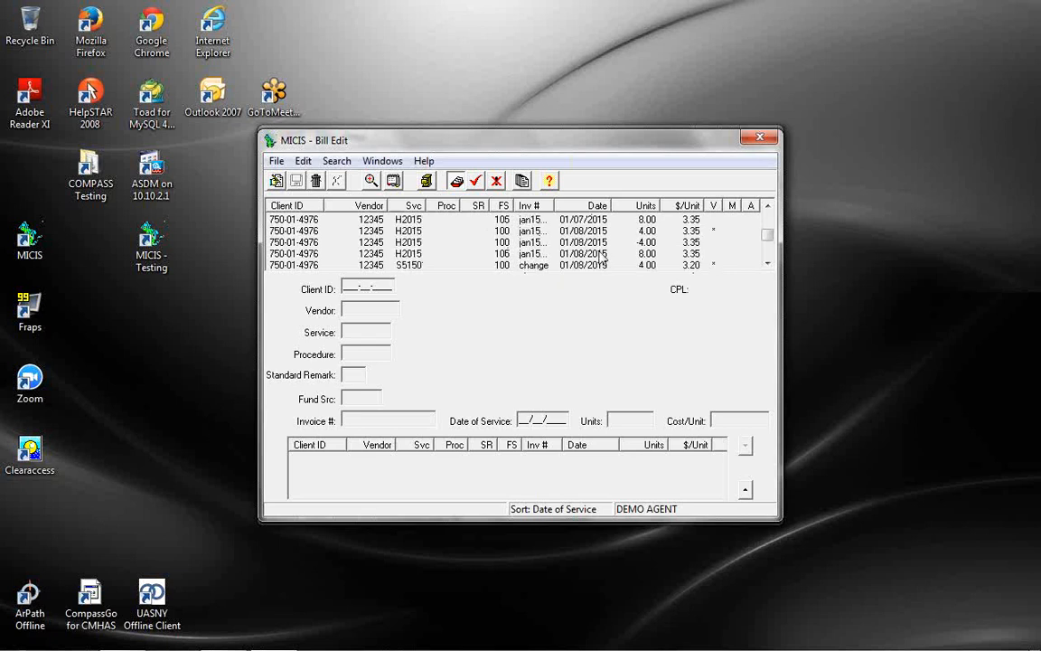
Inspect the January 4.00, -4.00 and 8.00-unit H2015 bills and the S5150 bills at 3.45
{"action": "left_click", "coordinate": [588, 232]}
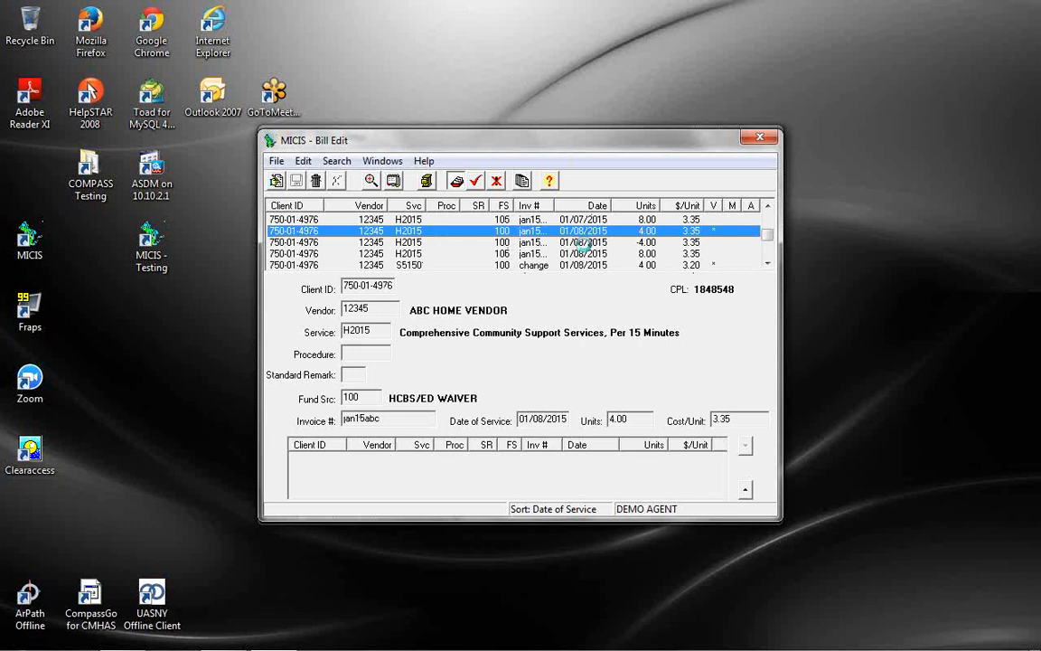
{"action": "left_click", "coordinate": [584, 242]}
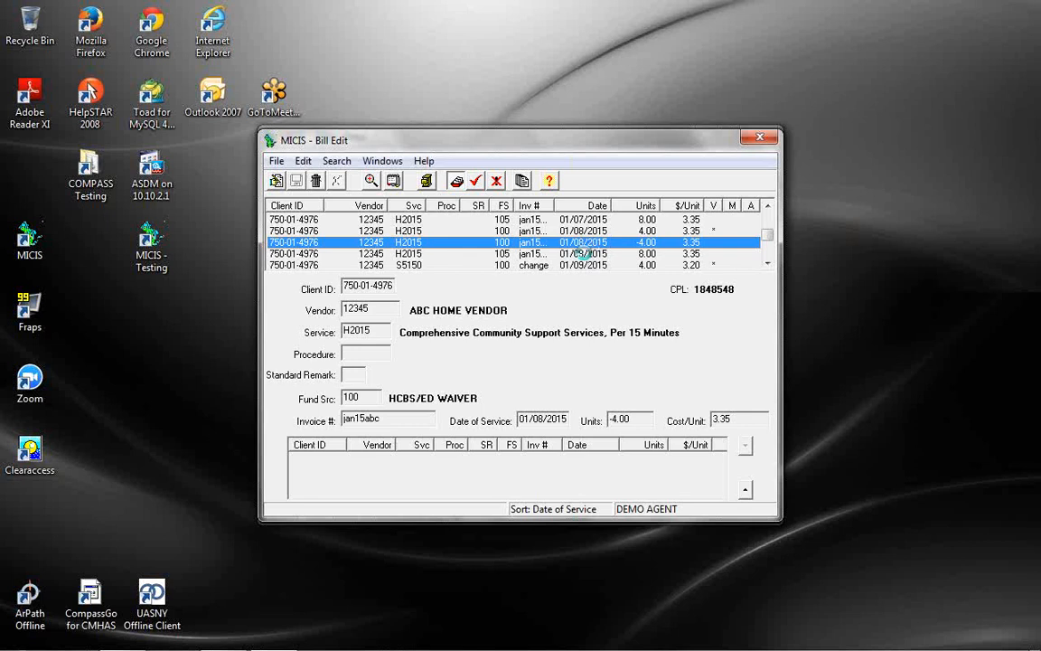
{"action": "left_click", "coordinate": [584, 254]}
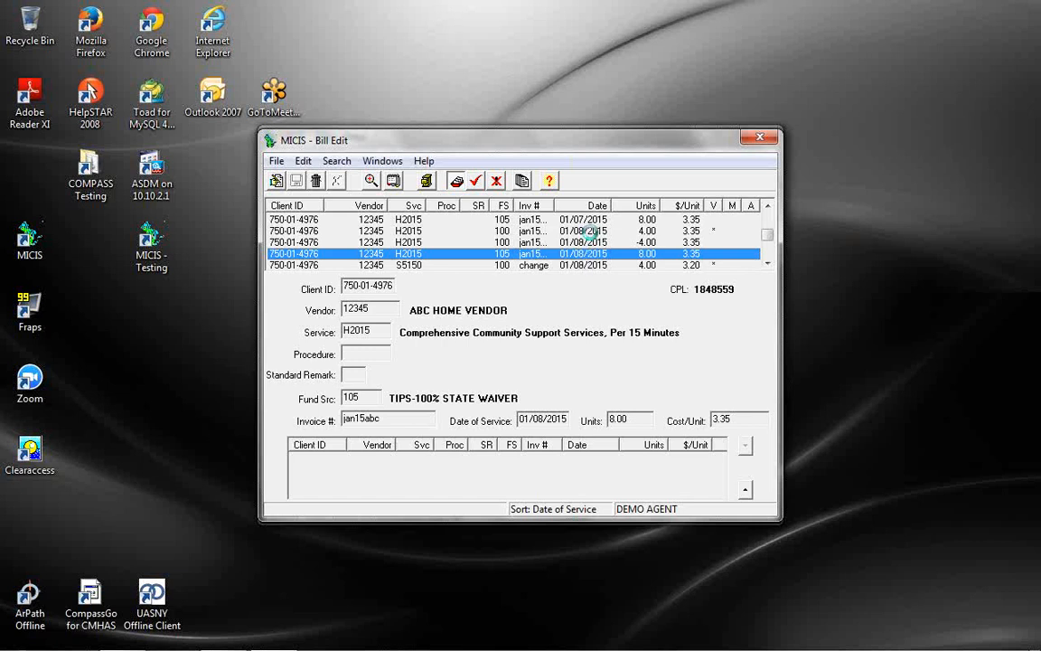
{"action": "left_click", "coordinate": [592, 233]}
{"action": "scroll", "coordinate": [553, 254], "scroll_direction": "down", "scroll_amount": 1}
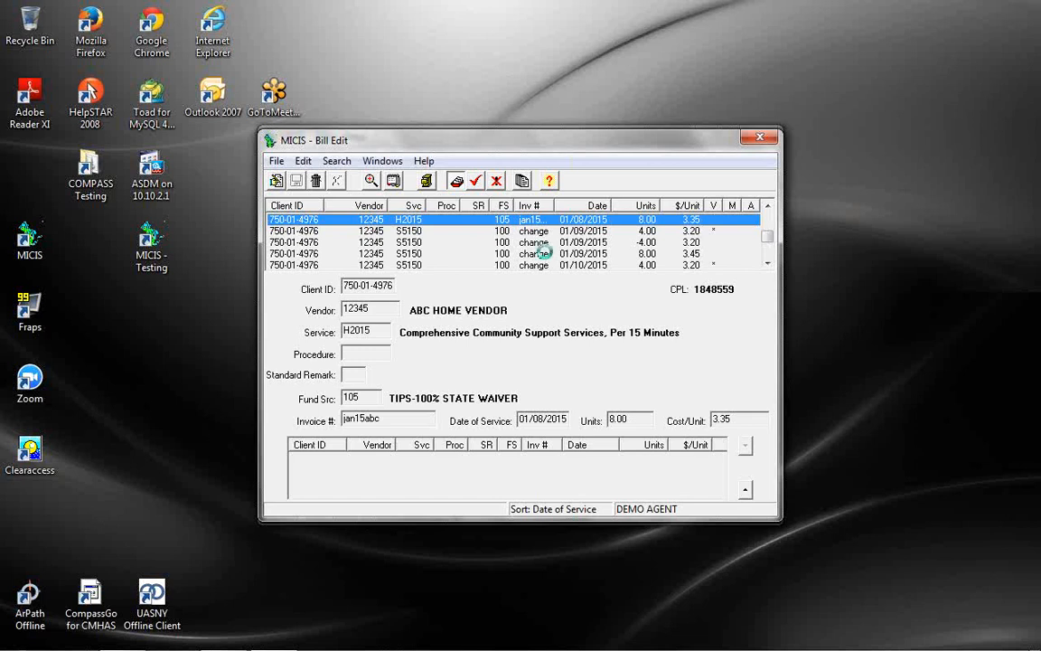
{"action": "left_click", "coordinate": [545, 254]}
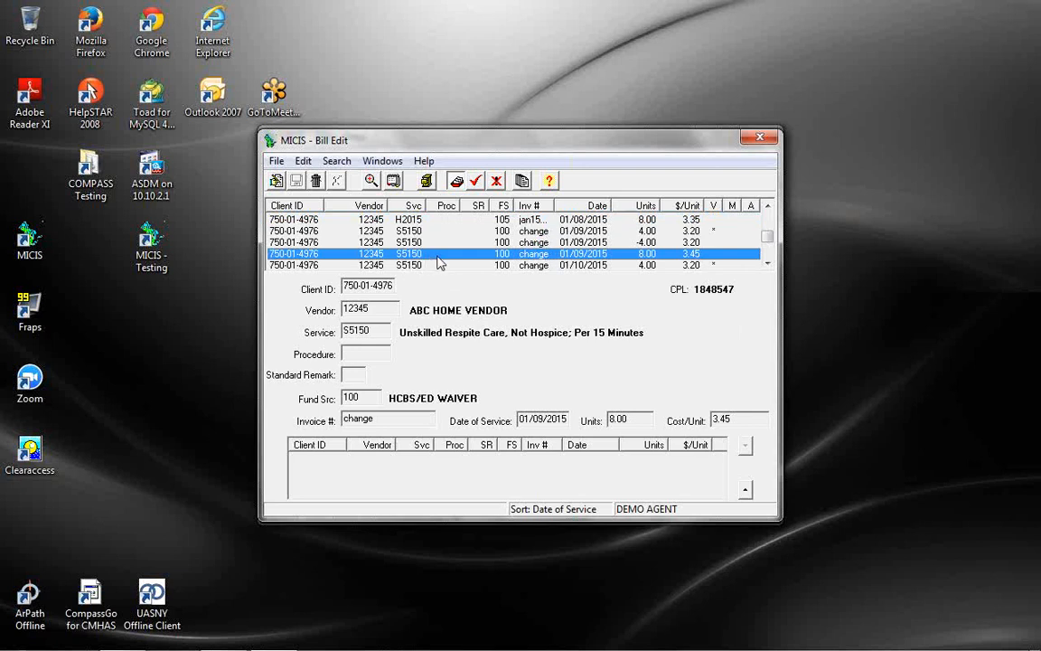
{"action": "left_click", "coordinate": [575, 235]}
{"action": "left_click", "coordinate": [565, 254]}
Close bill editing without printing its report and choose the Bill Posting/Editing/Voucher/Non Service report
{"action": "left_click", "coordinate": [757, 141]}
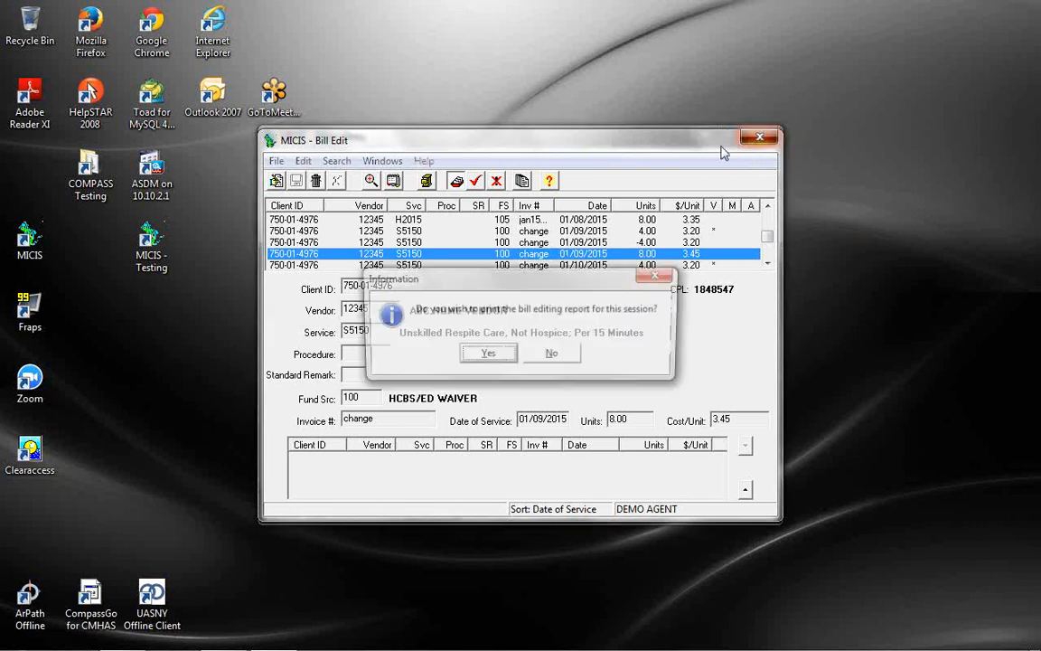
{"action": "left_click", "coordinate": [567, 356]}
{"action": "left_click", "coordinate": [406, 157]}
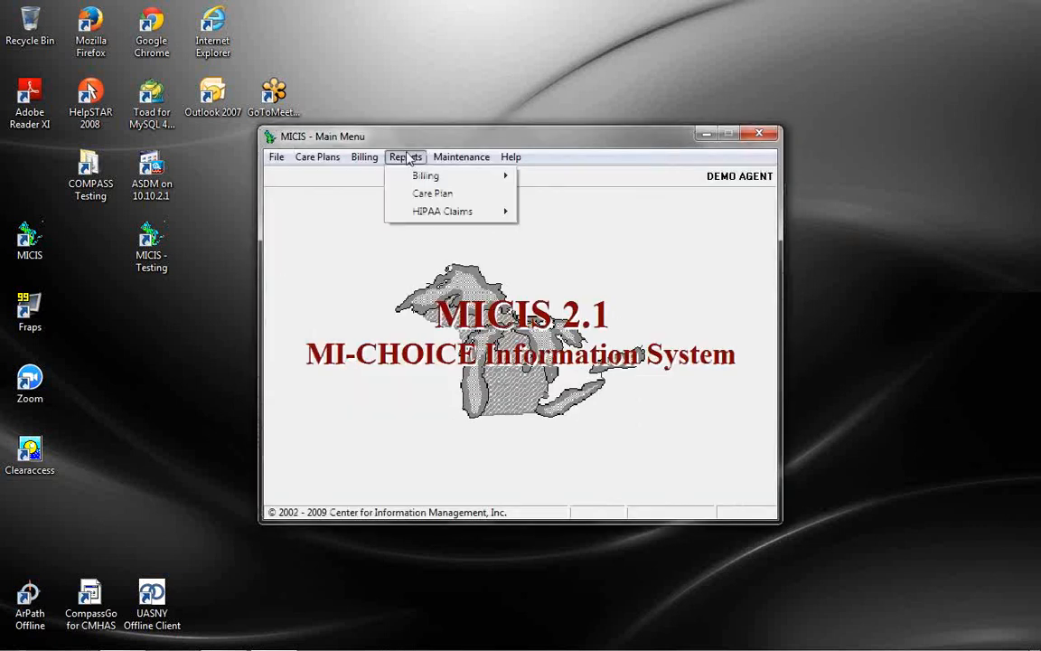
{"action": "mouse_move", "coordinate": [425, 177]}
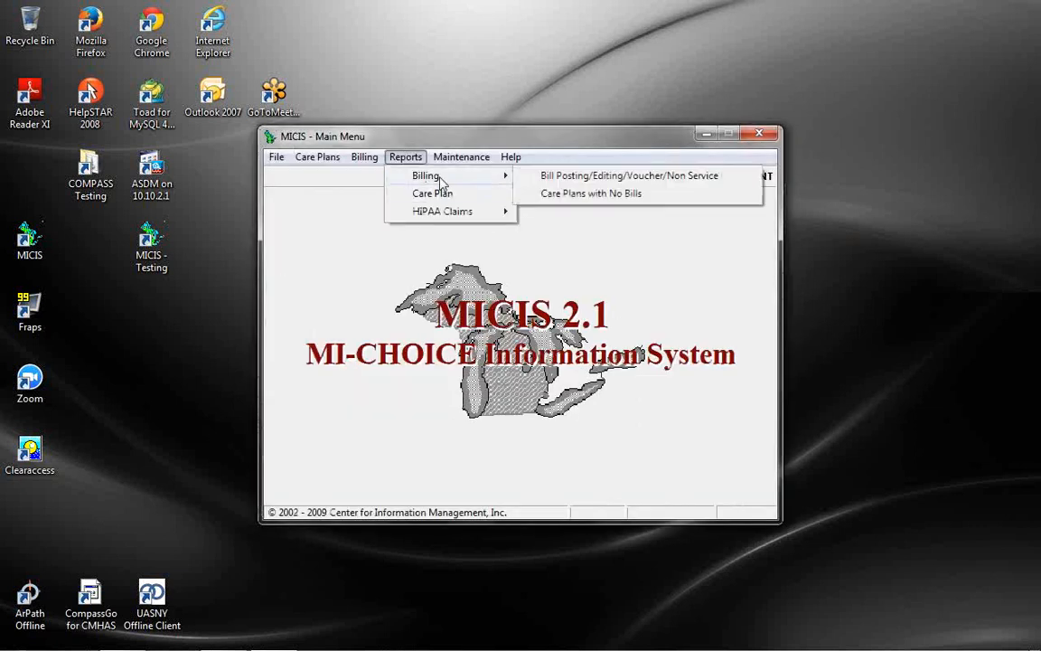
{"action": "left_click", "coordinate": [617, 177]}
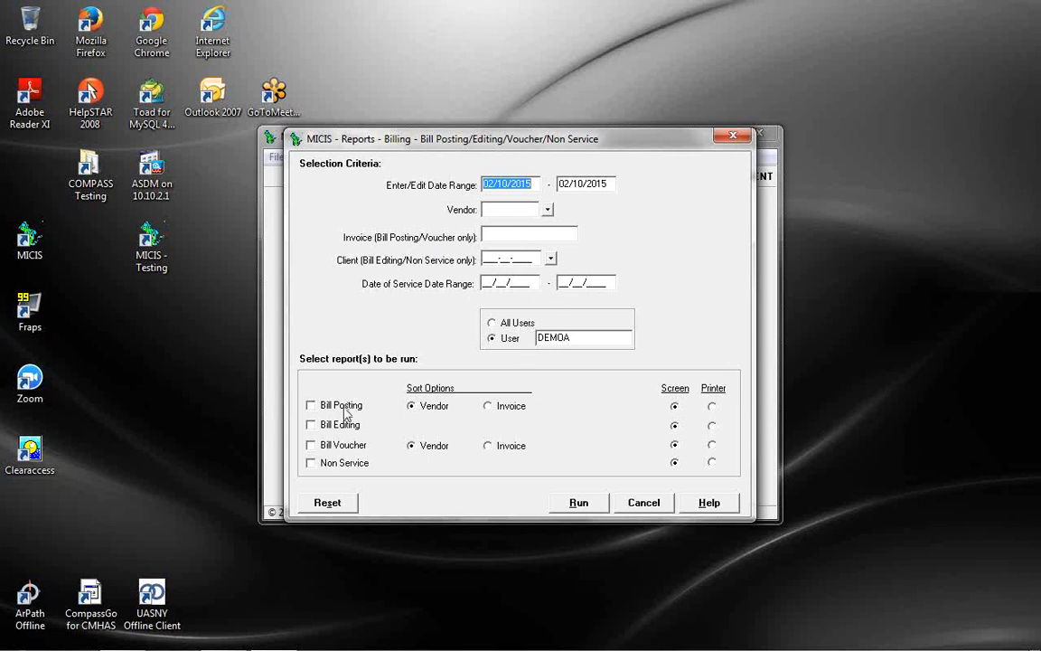
Tick Bill Posting, Bill Editing, Bill Voucher and Non Service and run them on screen
{"action": "left_click", "coordinate": [311, 405]}
{"action": "left_click", "coordinate": [312, 425]}
{"action": "left_click", "coordinate": [344, 464]}
{"action": "left_click", "coordinate": [311, 445]}
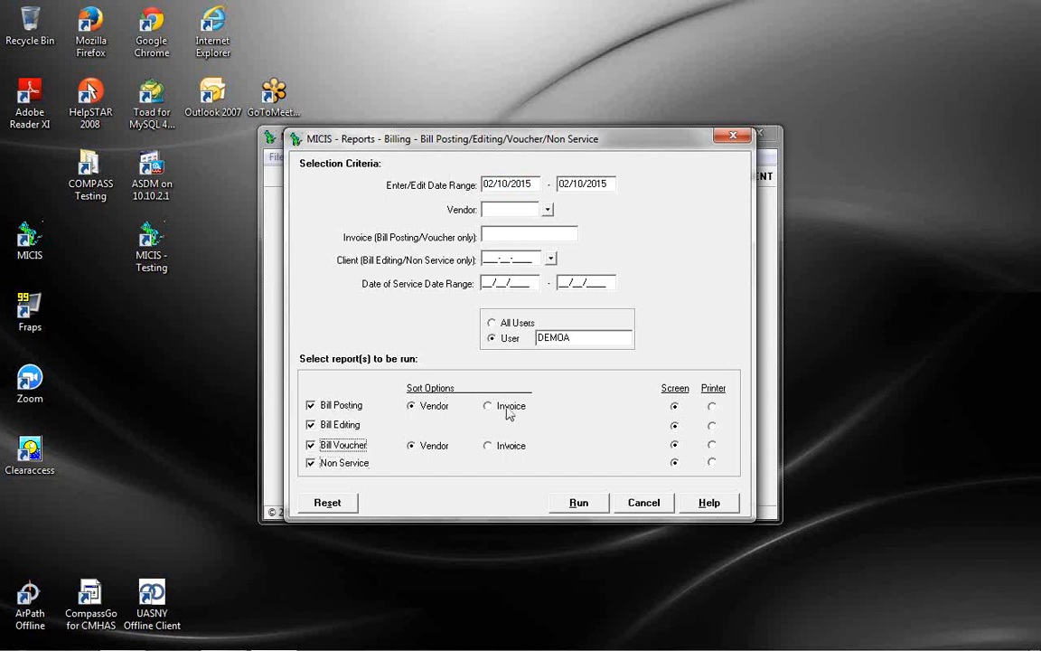
{"action": "left_click", "coordinate": [577, 507]}
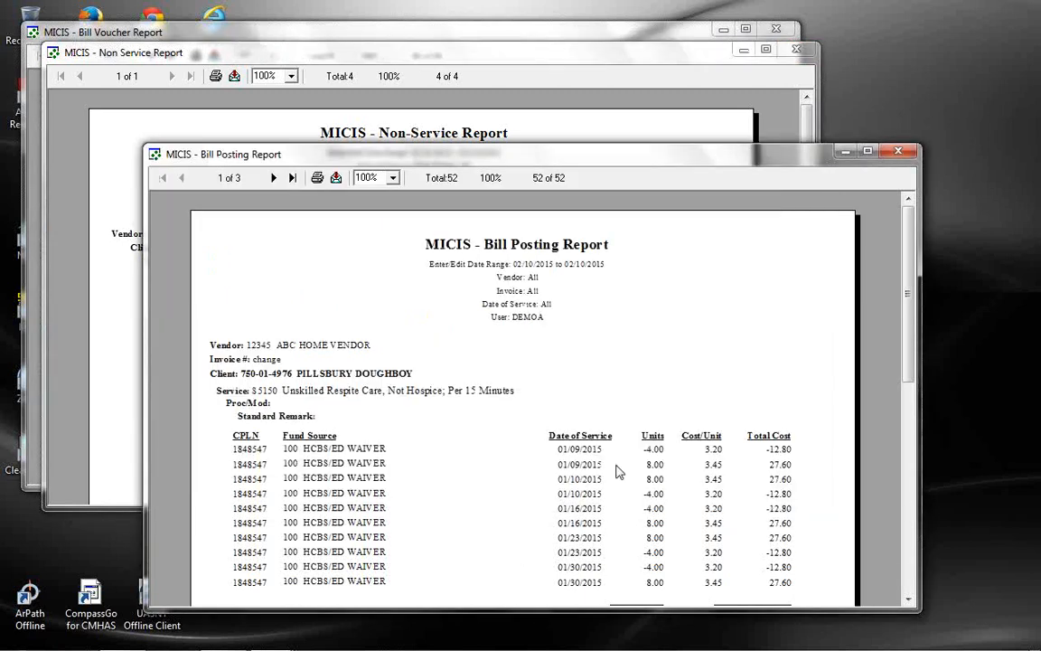
Maximize the Bill Posting Report, read through pages 1 and 2, then close it
{"action": "double_click", "coordinate": [741, 156]}
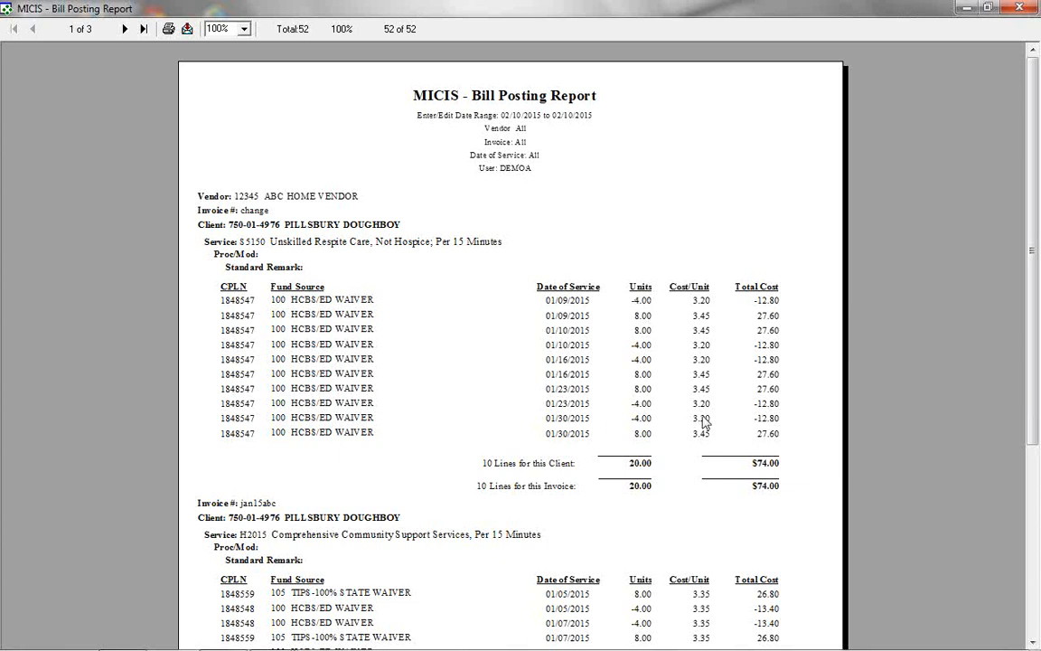
{"action": "left_click", "coordinate": [1036, 575]}
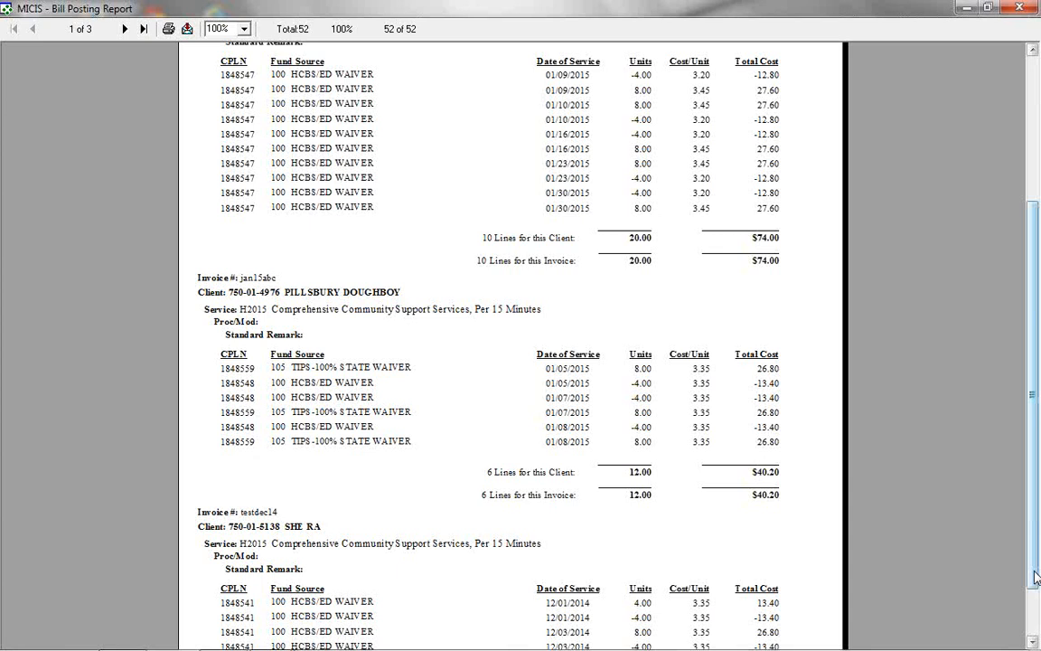
{"action": "scroll", "coordinate": [1036, 470], "scroll_direction": "down", "scroll_amount": 3}
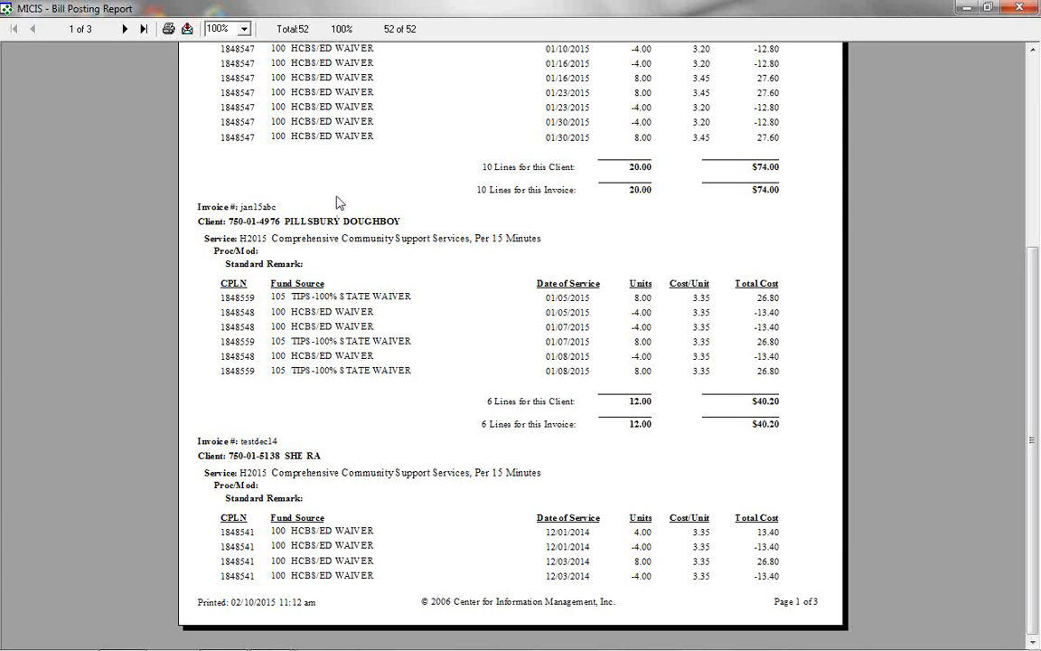
{"action": "left_click", "coordinate": [124, 28]}
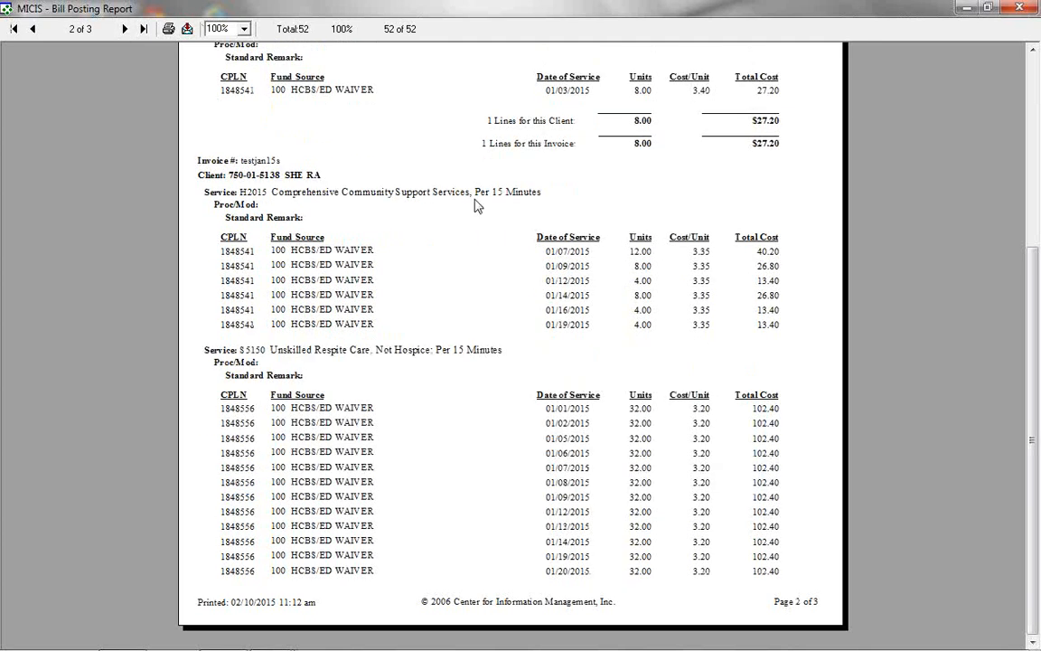
{"action": "left_click_drag", "start_coordinate": [1024, 332], "coordinate": [1025, 185]}
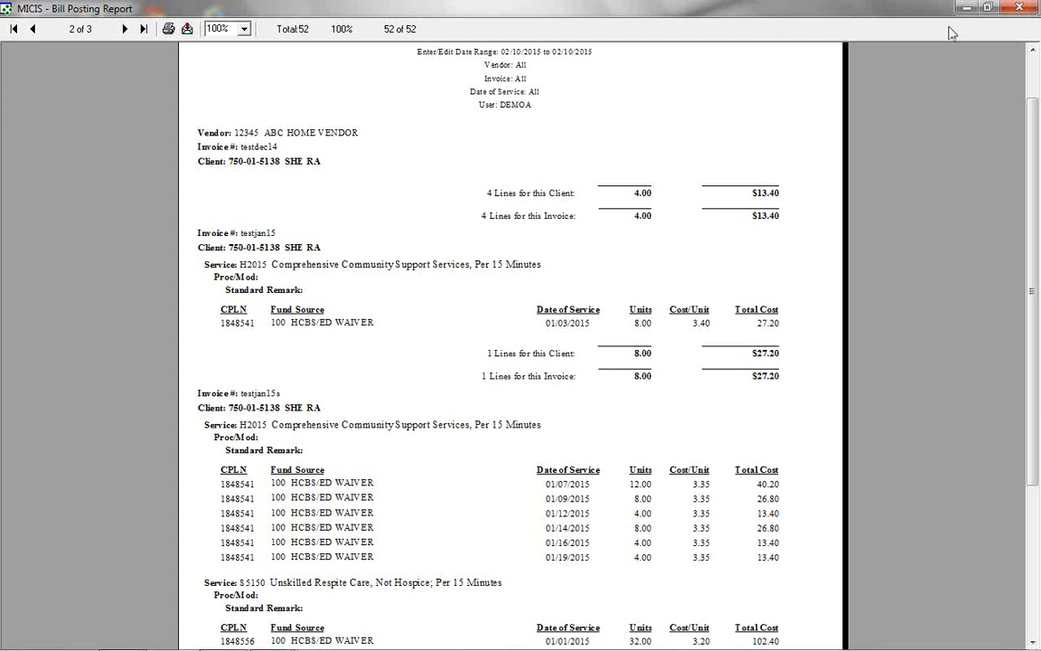
{"action": "left_click", "coordinate": [1016, 8]}
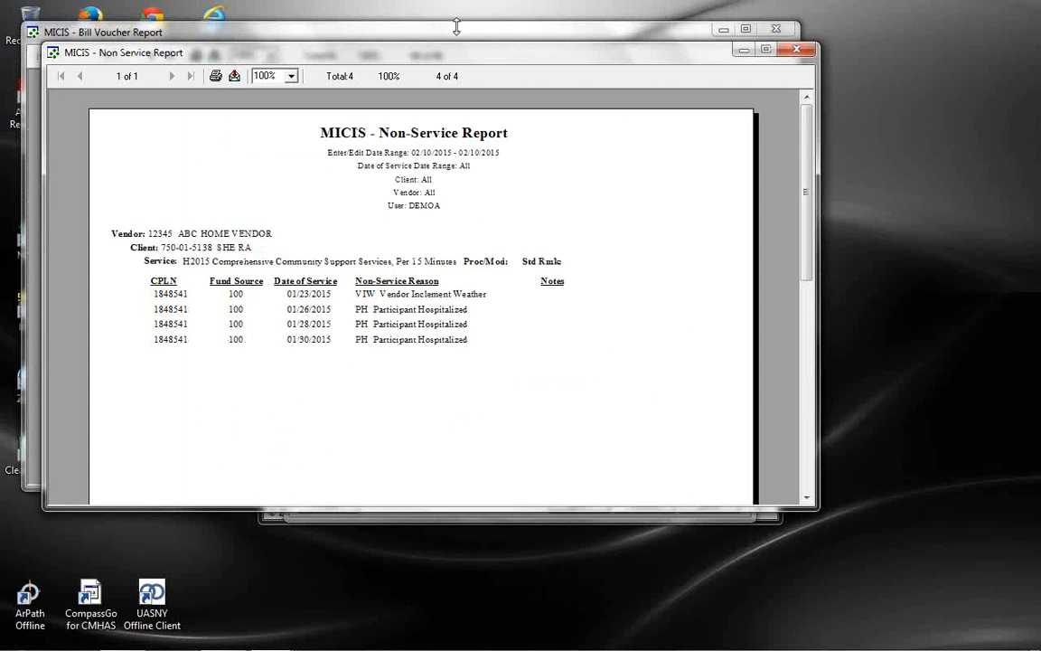
Maximize the Bill Voucher Report, check its last page, and close it
{"action": "left_click", "coordinate": [492, 37]}
{"action": "double_click", "coordinate": [662, 38]}
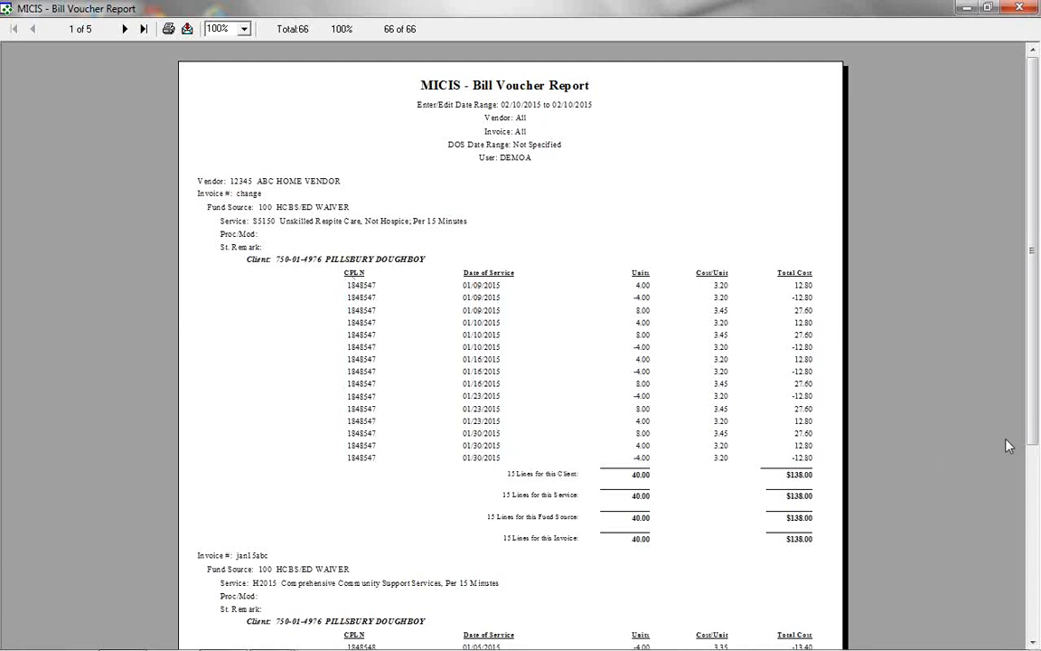
{"action": "scroll", "coordinate": [723, 343], "scroll_direction": "down", "scroll_amount": 5}
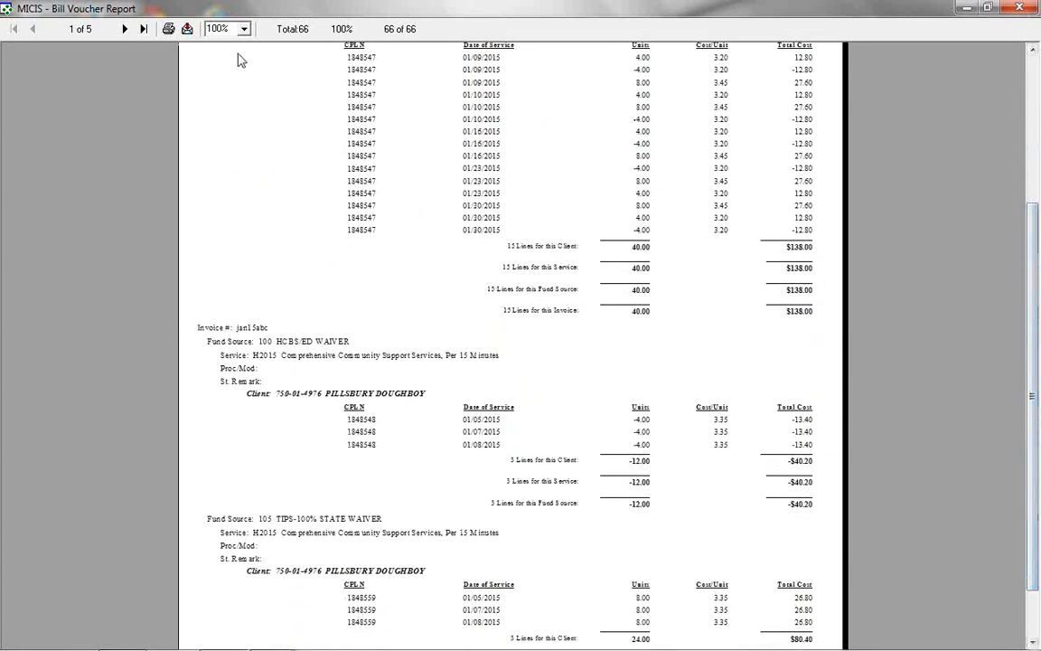
{"action": "left_click", "coordinate": [136, 30]}
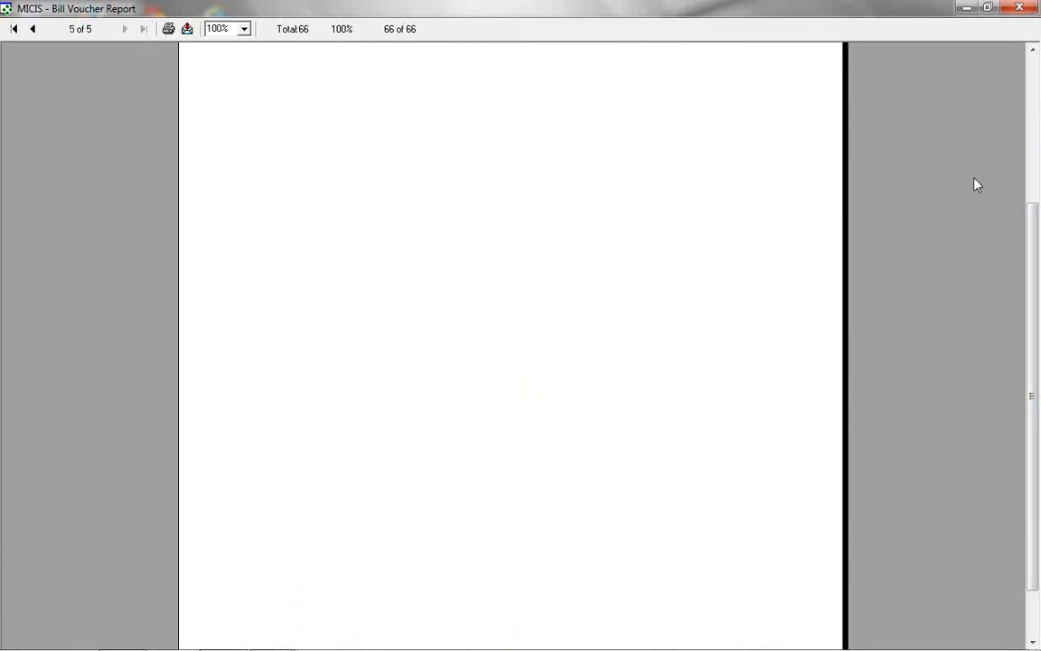
{"action": "scroll", "coordinate": [976, 186], "scroll_direction": "up", "scroll_amount": 10}
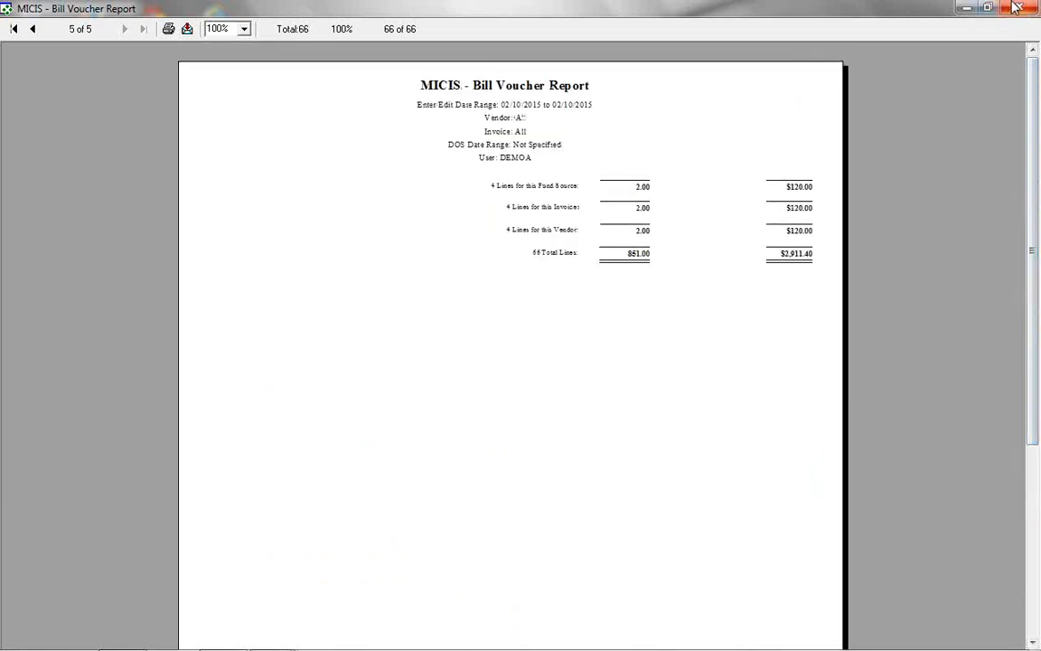
{"action": "left_click", "coordinate": [1014, 7]}
Maximize and close the Bill Editing Report, then close the Non-Service Report and report settings
{"action": "left_click", "coordinate": [414, 37]}
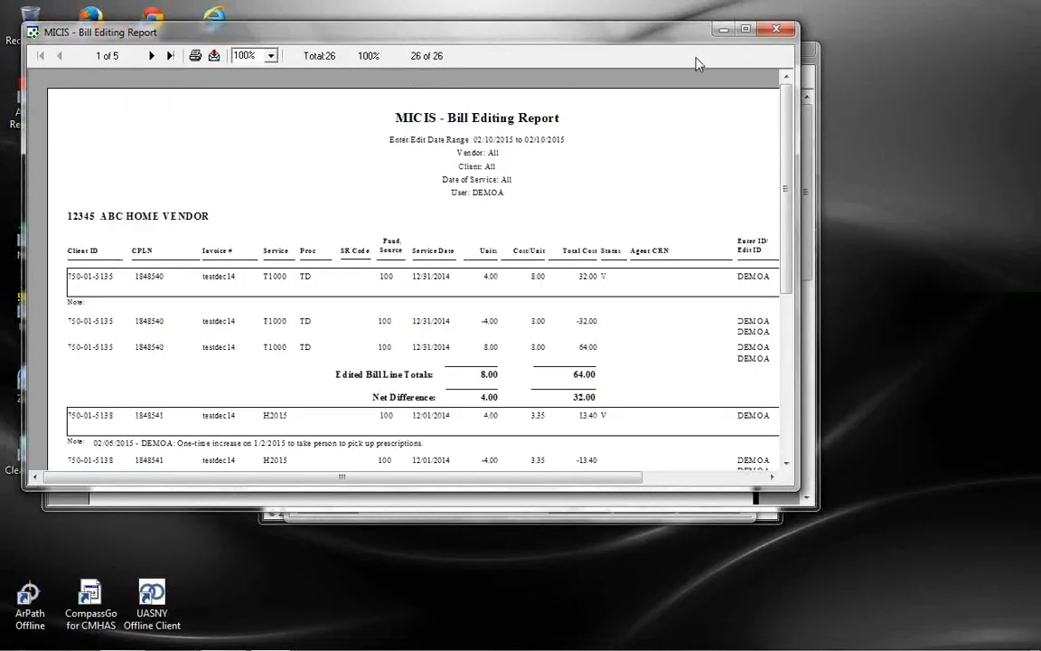
{"action": "double_click", "coordinate": [669, 32]}
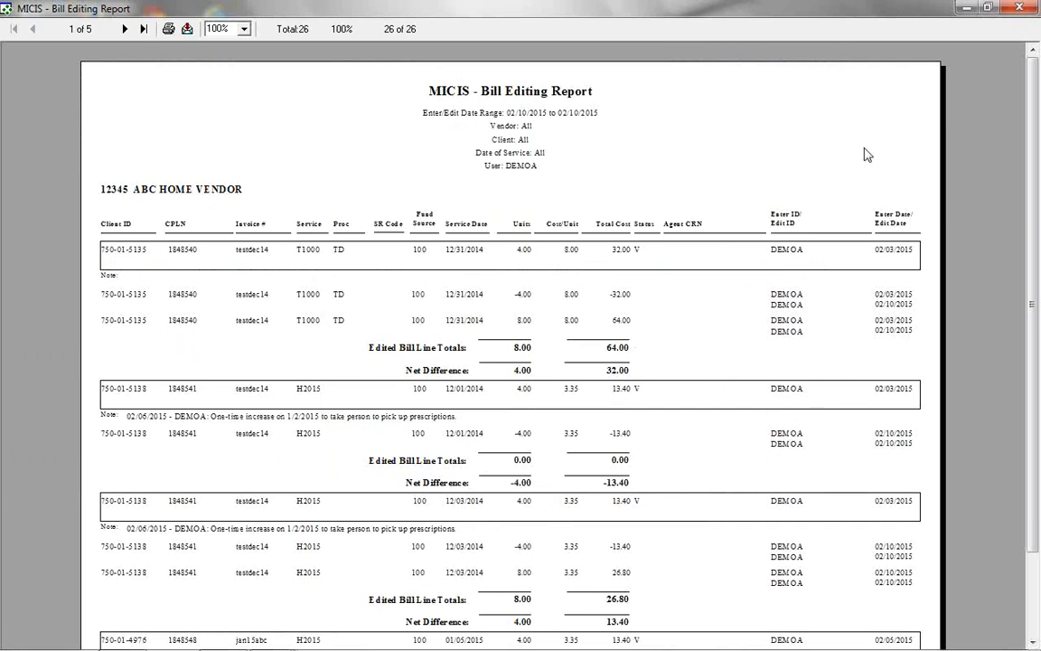
{"action": "left_click", "coordinate": [1007, 7]}
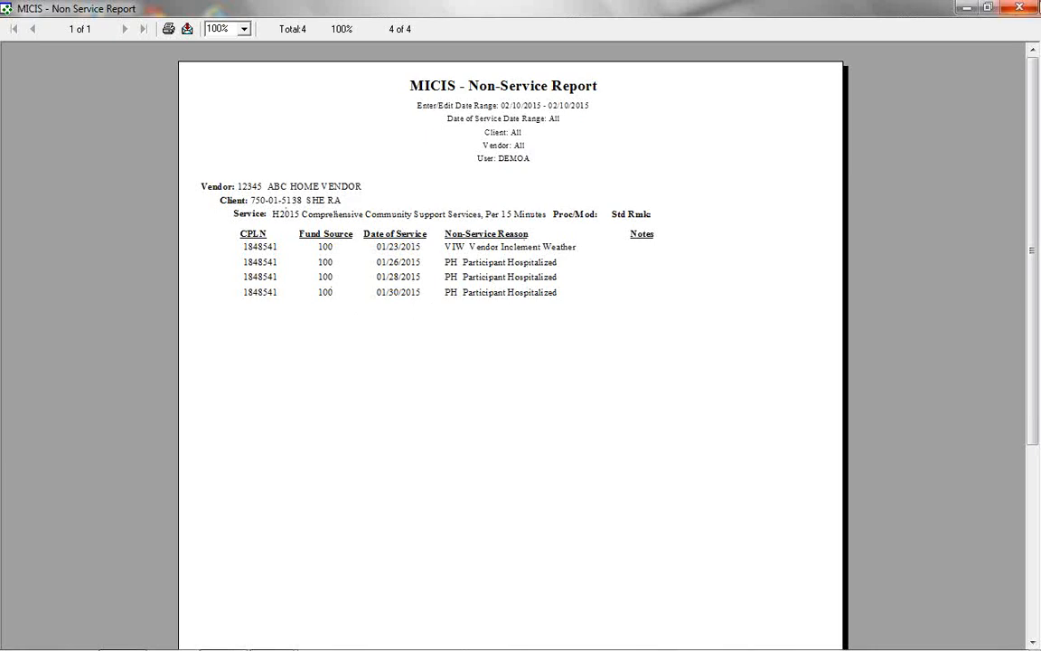
{"action": "left_click", "coordinate": [1020, 7]}
{"action": "left_click", "coordinate": [642, 503]}
Start a Care Plans with No Bills report for 12/01/2014 through 12/31/2014
{"action": "left_click", "coordinate": [406, 159]}
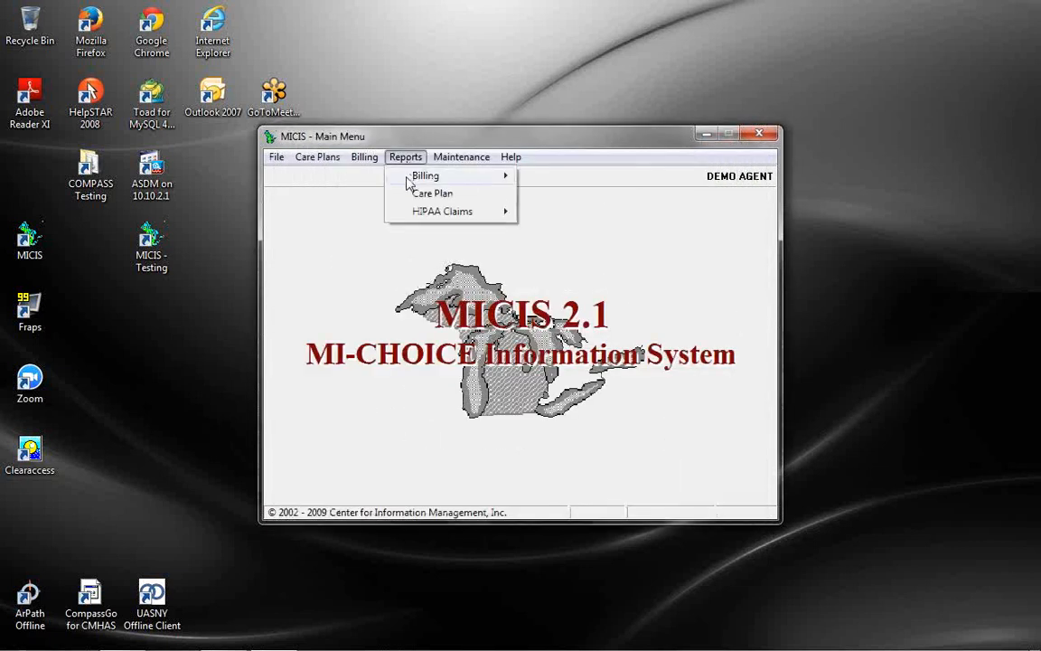
{"action": "mouse_move", "coordinate": [425, 176]}
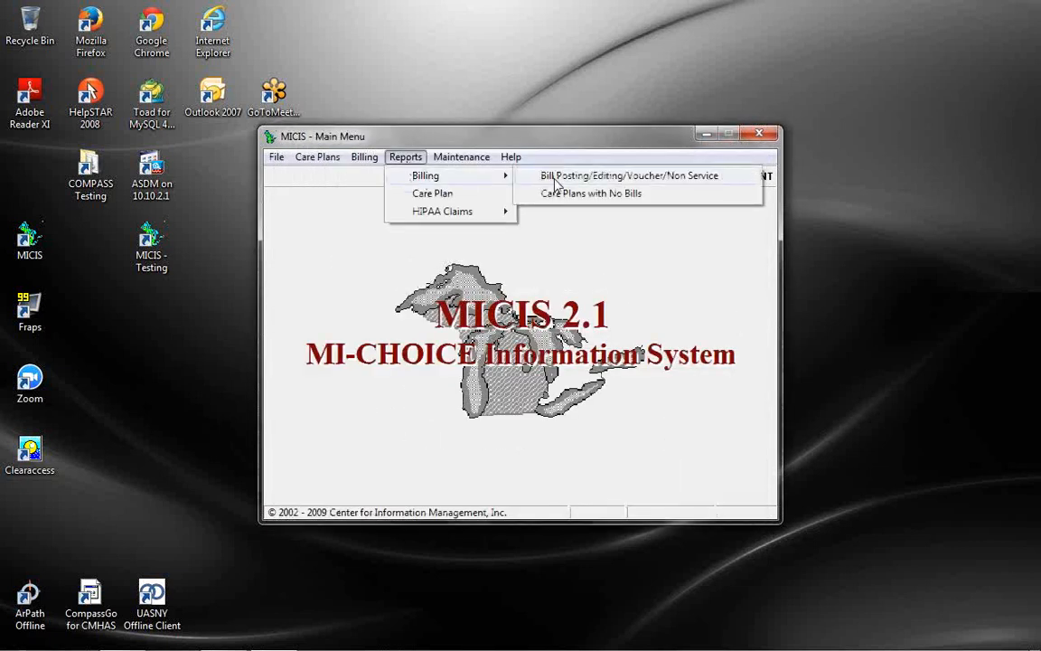
{"action": "left_click", "coordinate": [560, 195]}
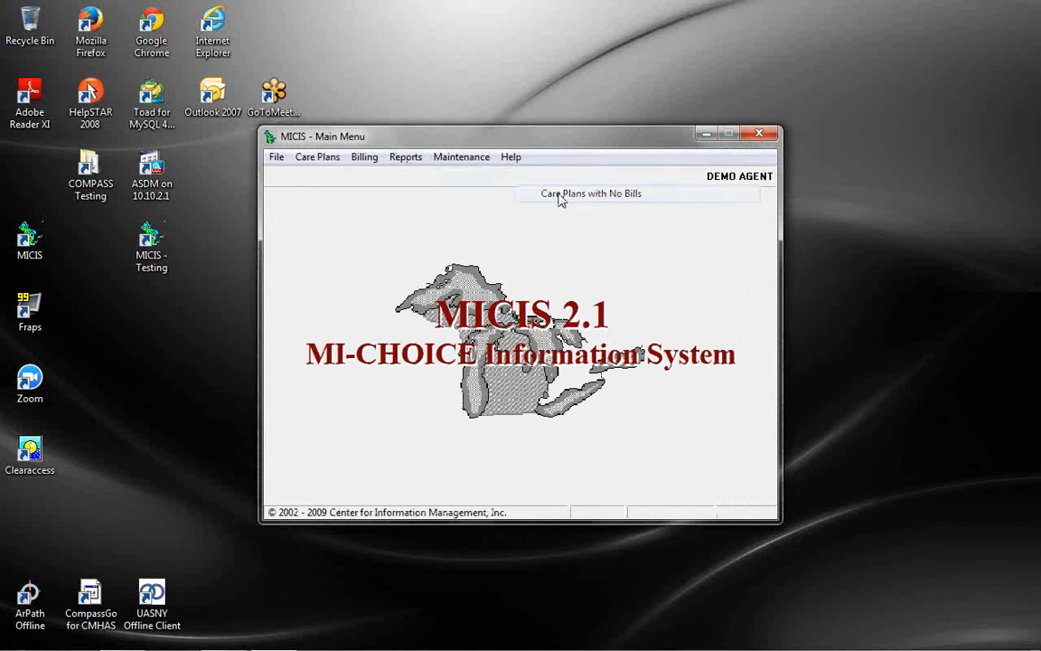
{"action": "left_click", "coordinate": [455, 316]}
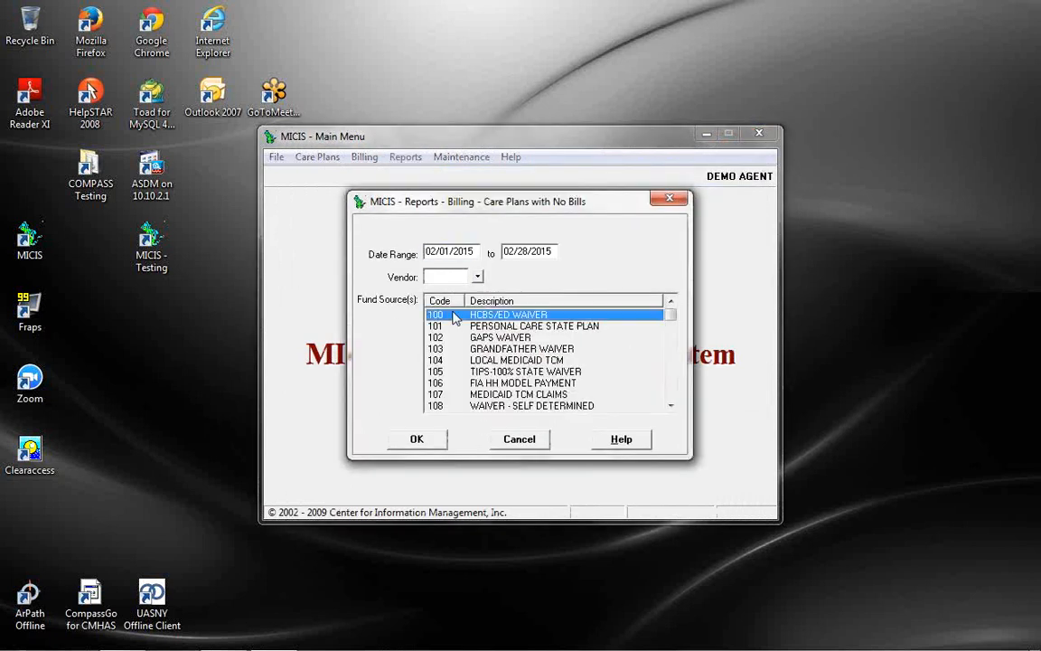
{"action": "left_click", "coordinate": [437, 255]}
{"action": "type", "text": "0"}
{"action": "key", "text": "BackSpace"}
{"action": "key", "text": "BackSpace"}
{"action": "key", "text": "BackSpace"}
{"action": "key", "text": "BackSpace"}
{"action": "type", "text": "1201201"}
{"action": "key", "text": "Tab"}
{"action": "type", "text": "123102"}
Select fund sources 100–103, 105 and 107 and run the report
{"action": "left_click", "coordinate": [506, 349], "text": "shift"}
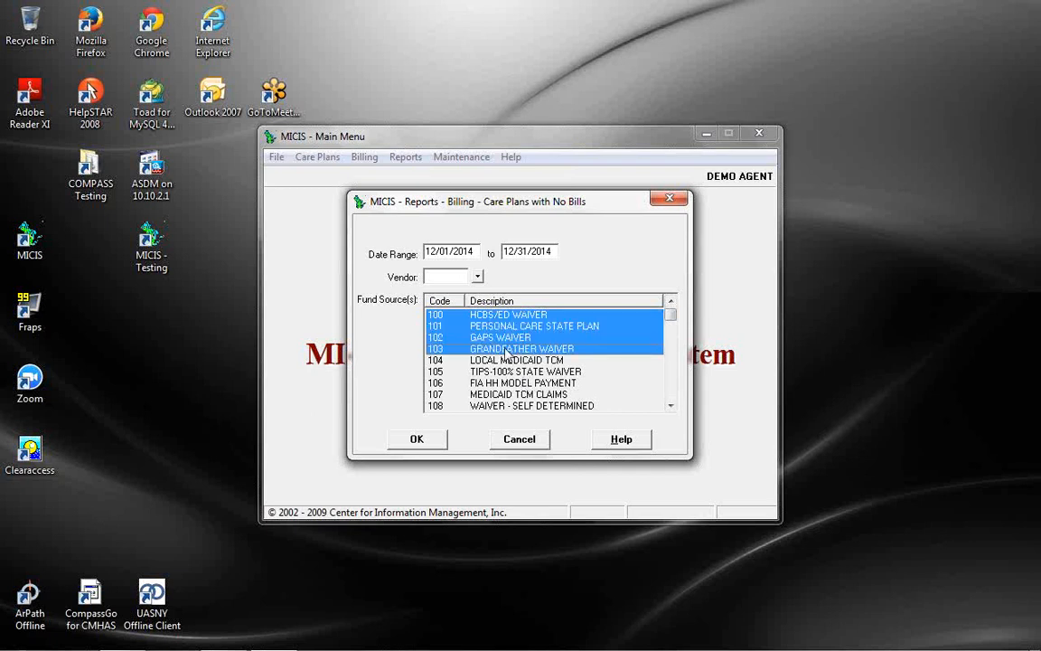
{"action": "left_click", "coordinate": [511, 394], "text": "ctrl"}
{"action": "left_click", "coordinate": [518, 372], "text": "ctrl"}
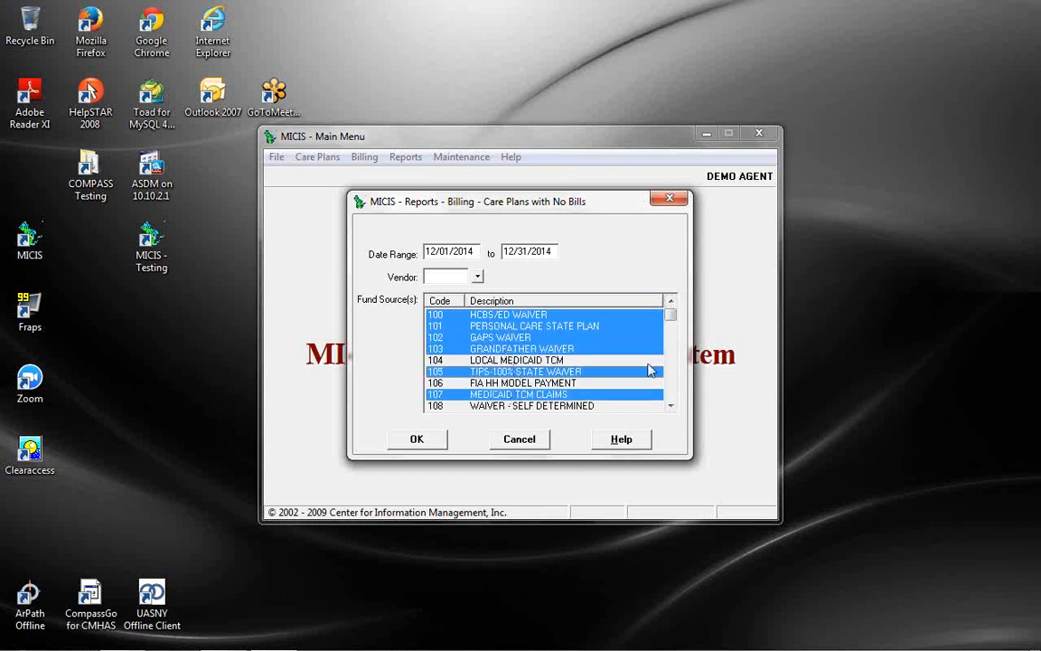
{"action": "left_click", "coordinate": [441, 446]}
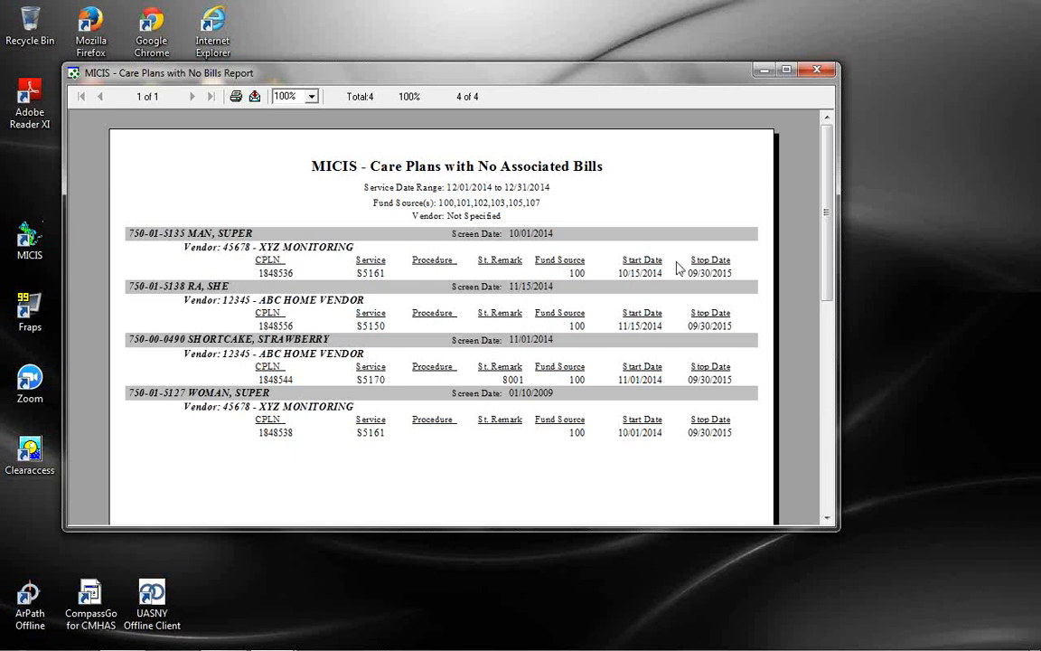
Close the Care Plans with No Bills preview and its settings dialog, dismissing the Reports menu
{"action": "left_click", "coordinate": [821, 70]}
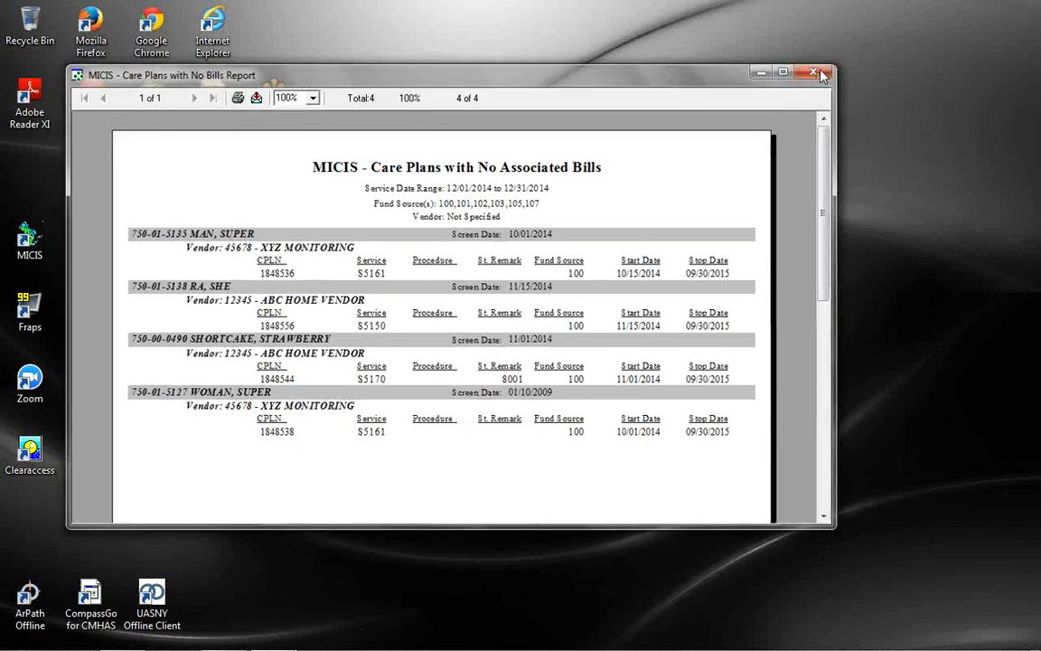
{"action": "left_click", "coordinate": [531, 439]}
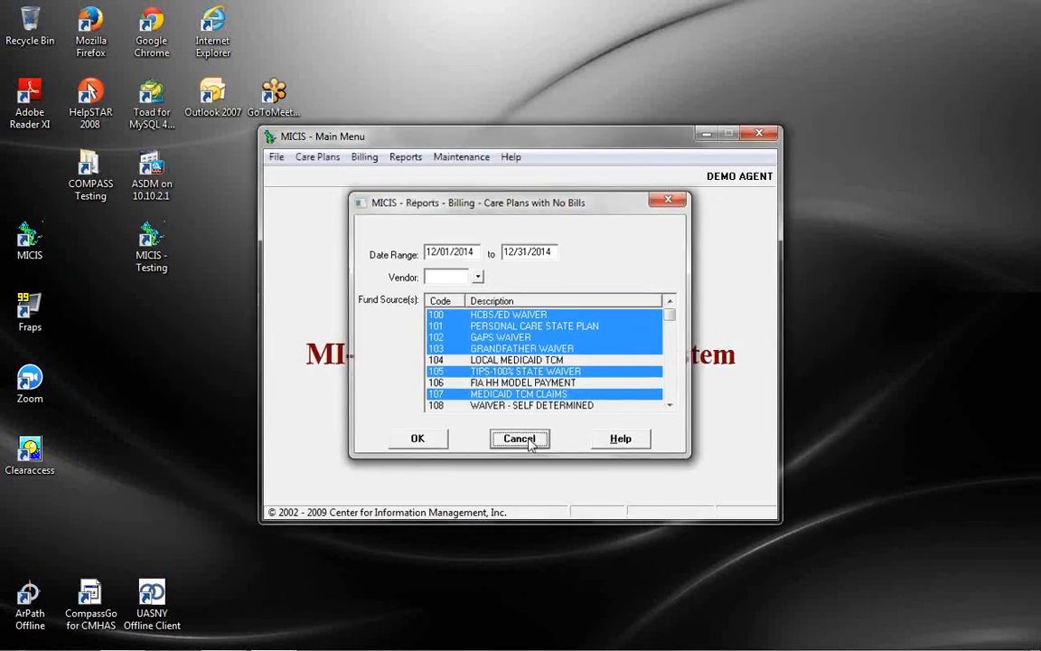
{"action": "left_click", "coordinate": [408, 159]}
{"action": "mouse_move", "coordinate": [452, 176]}
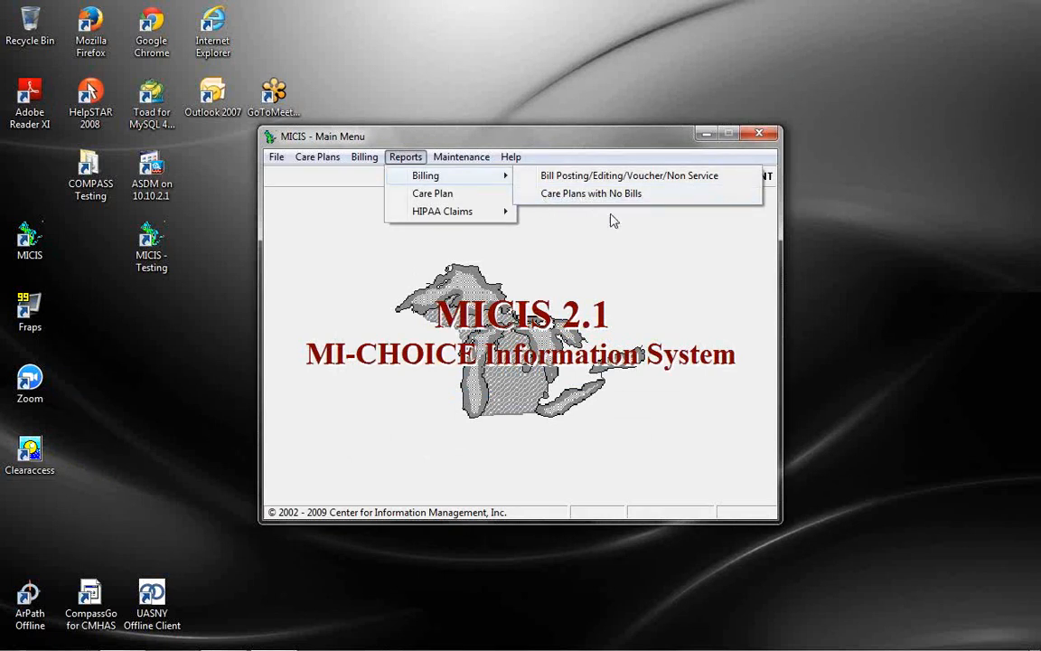
{"action": "left_click", "coordinate": [674, 308]}
{"action": "mouse_move", "coordinate": [206, 646]}
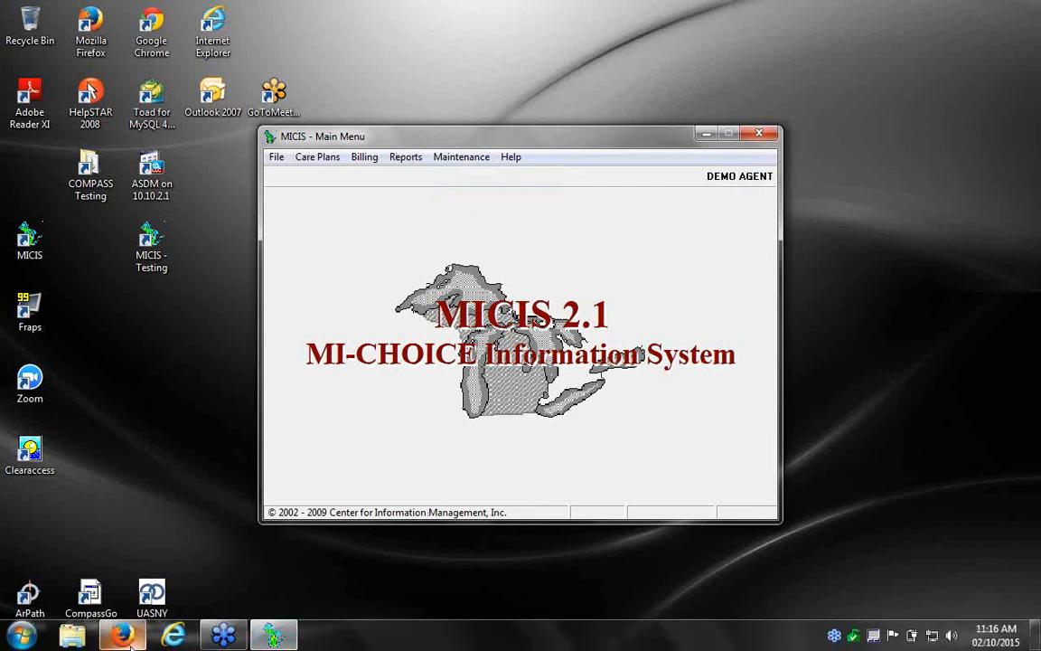
Return to the COMPASS browser window and close the expired Reports Portal tab
{"action": "left_click", "coordinate": [125, 637]}
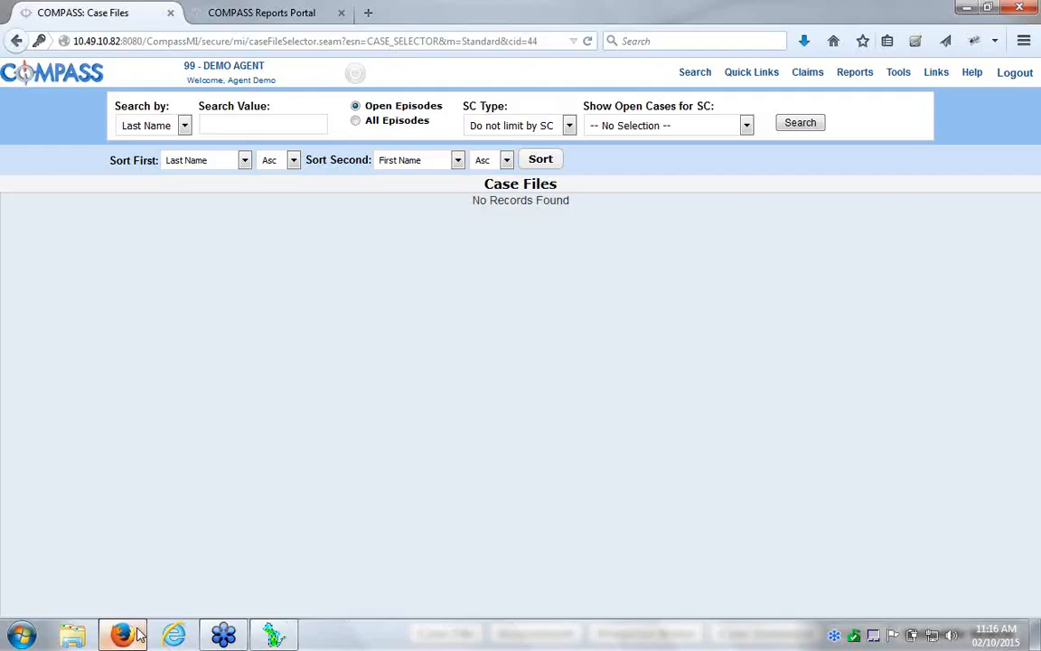
{"action": "mouse_move", "coordinate": [858, 82]}
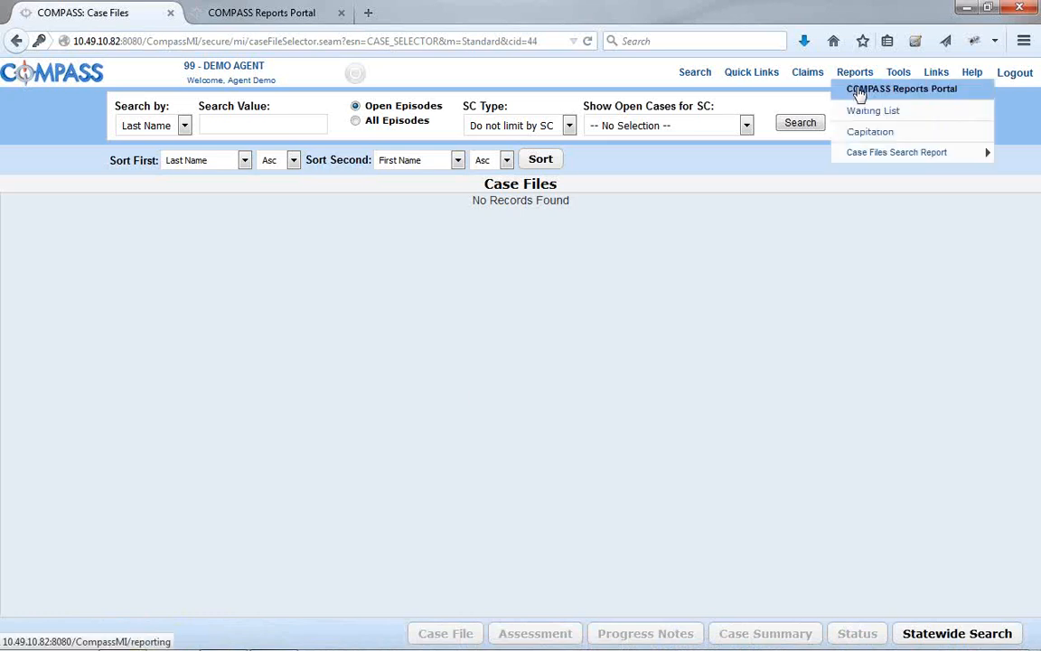
{"action": "left_click", "coordinate": [246, 13]}
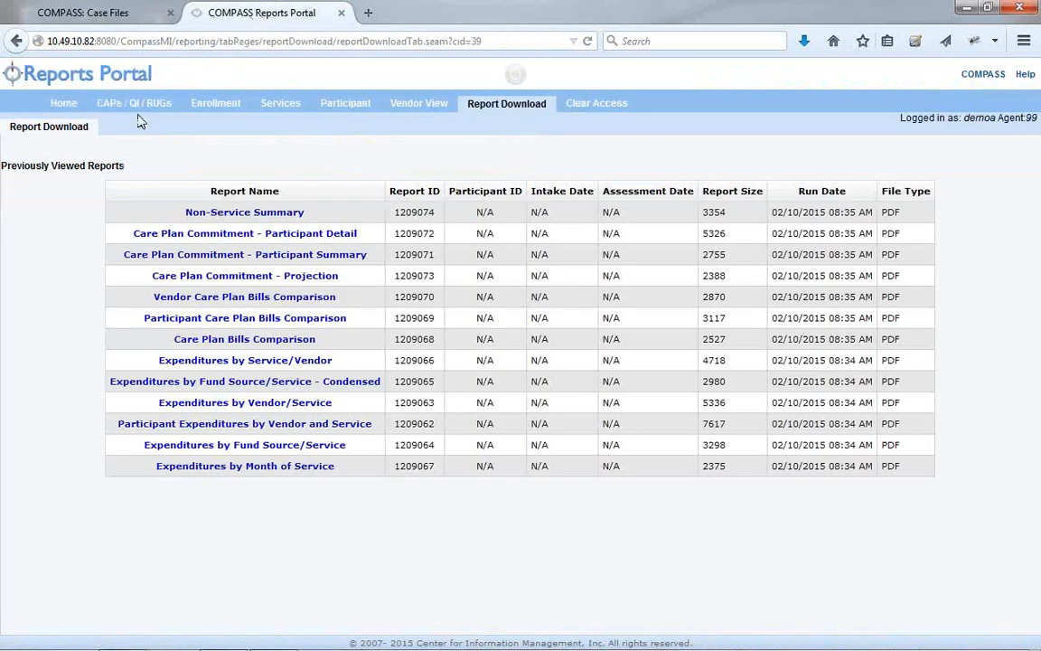
{"action": "left_click", "coordinate": [276, 109]}
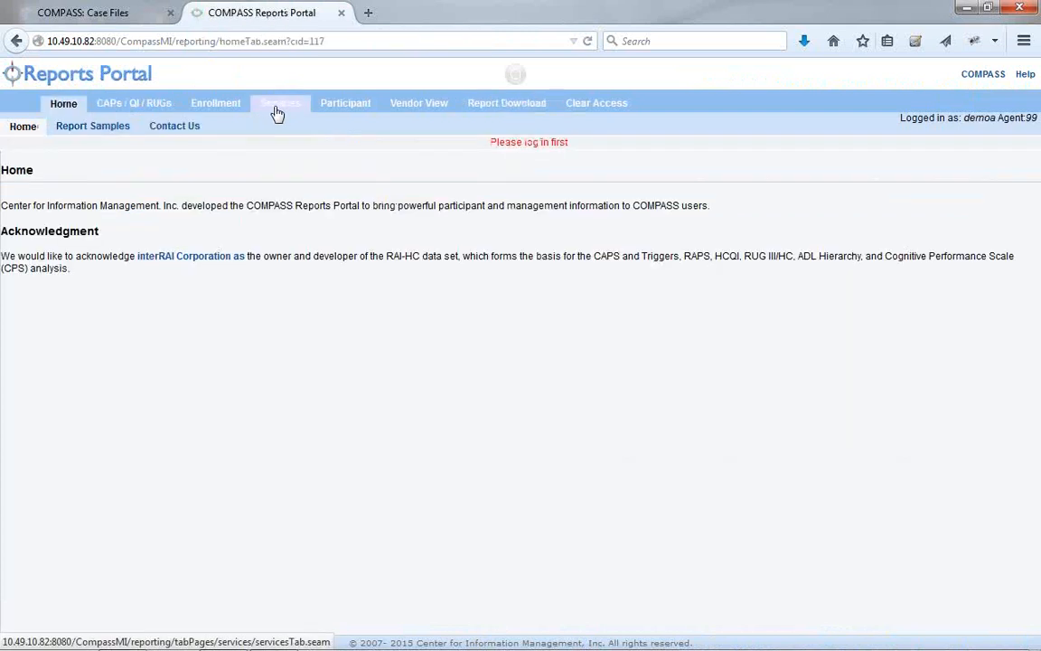
{"action": "left_click", "coordinate": [341, 12]}
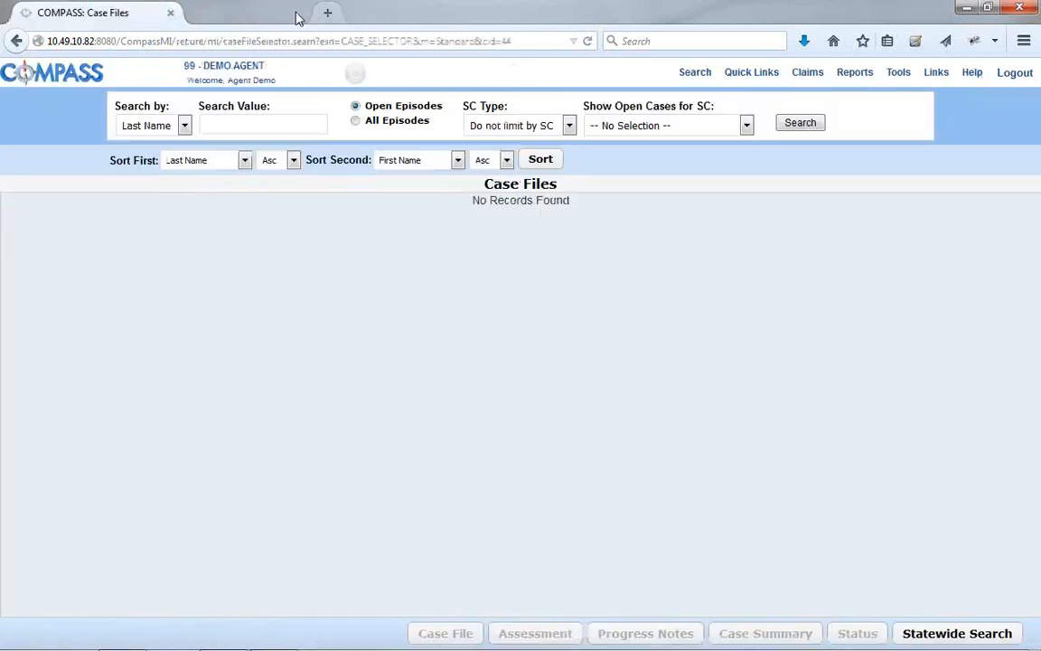
Log out, sign back into COMPASS with the demo account, and reopen the Reports Portal Services section
{"action": "left_click", "coordinate": [1001, 76]}
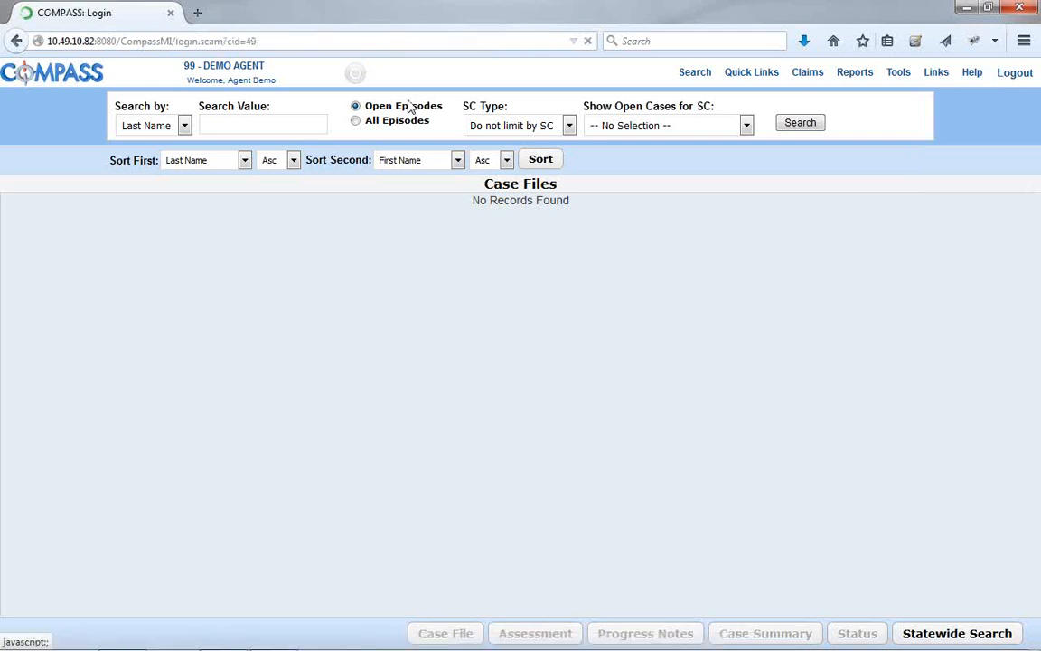
{"action": "left_click", "coordinate": [572, 166]}
{"action": "type", "text": "demoa"}
{"action": "key", "text": "Tab"}
{"action": "type", "text": "d"}
{"action": "type", "text": "•••••••••"}
{"action": "key", "text": "Return"}
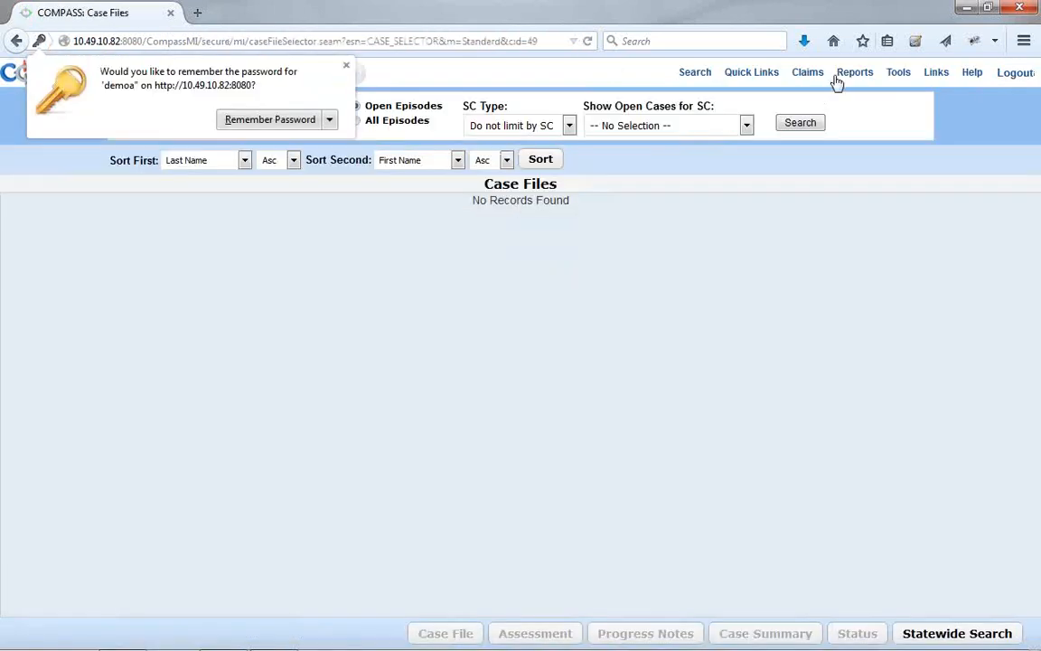
{"action": "left_click", "coordinate": [851, 86]}
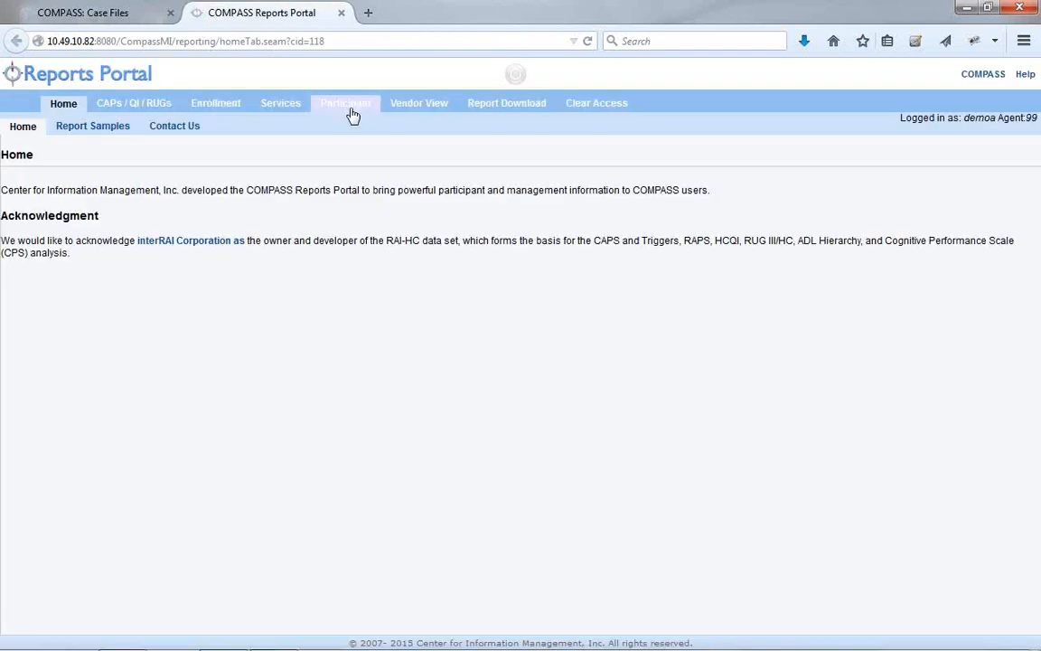
{"action": "left_click", "coordinate": [286, 108]}
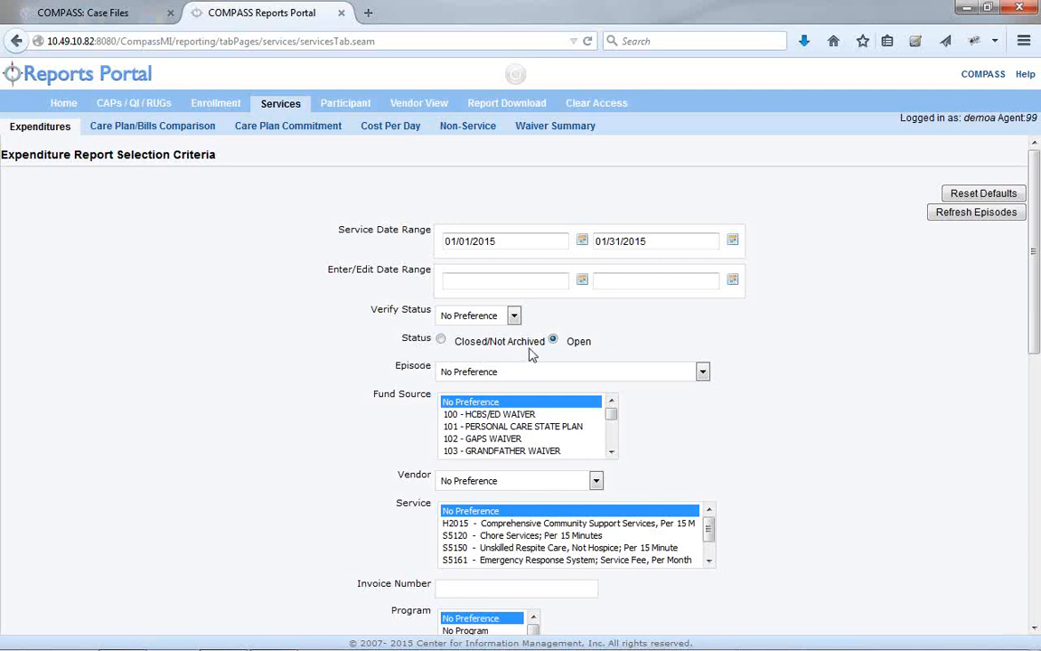
Check the Episode list, leave it at No Preference, and scroll through the Expenditure criteria
{"action": "left_click", "coordinate": [468, 373]}
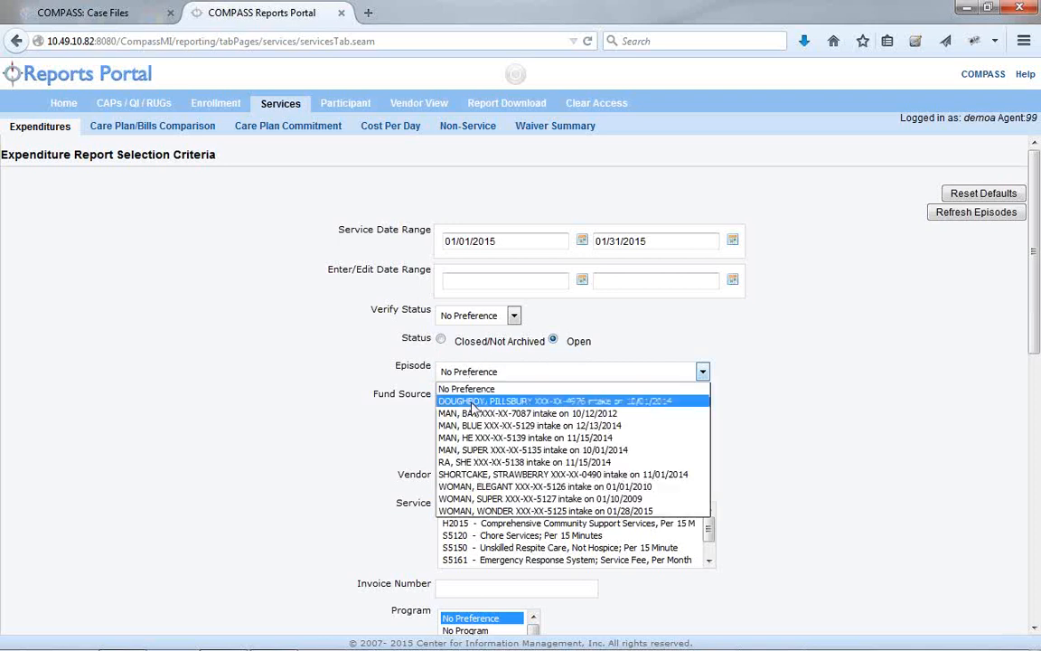
{"action": "left_click", "coordinate": [363, 392]}
{"action": "scroll", "coordinate": [416, 402], "scroll_direction": "down", "scroll_amount": 2}
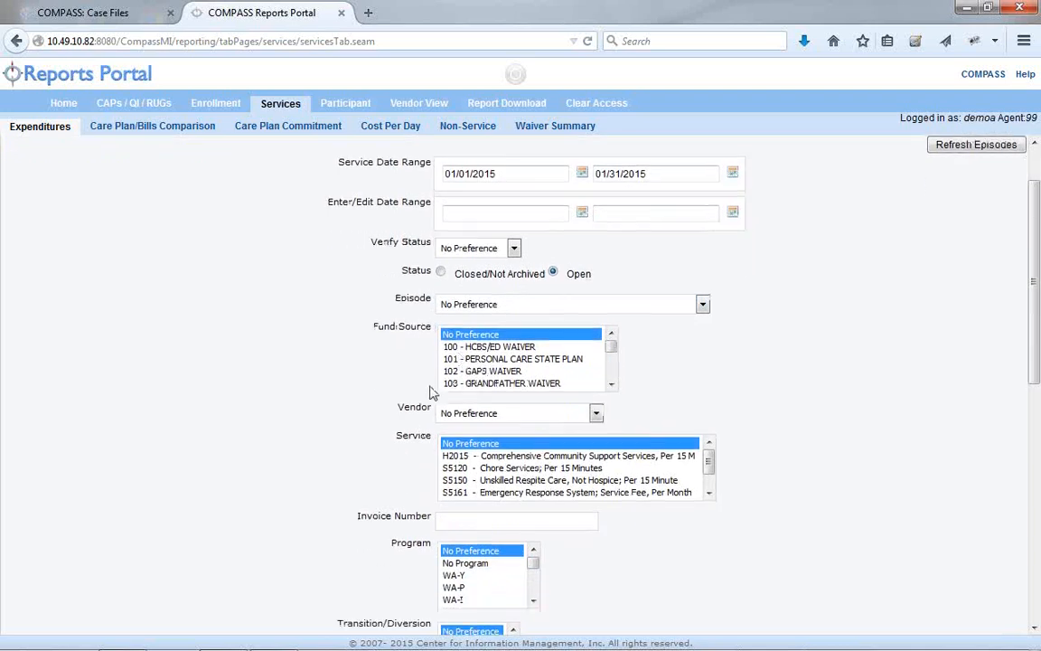
{"action": "scroll", "coordinate": [414, 399], "scroll_direction": "down", "scroll_amount": 1}
{"action": "scroll", "coordinate": [413, 398], "scroll_direction": "down", "scroll_amount": 2}
{"action": "scroll", "coordinate": [407, 385], "scroll_direction": "down", "scroll_amount": 1}
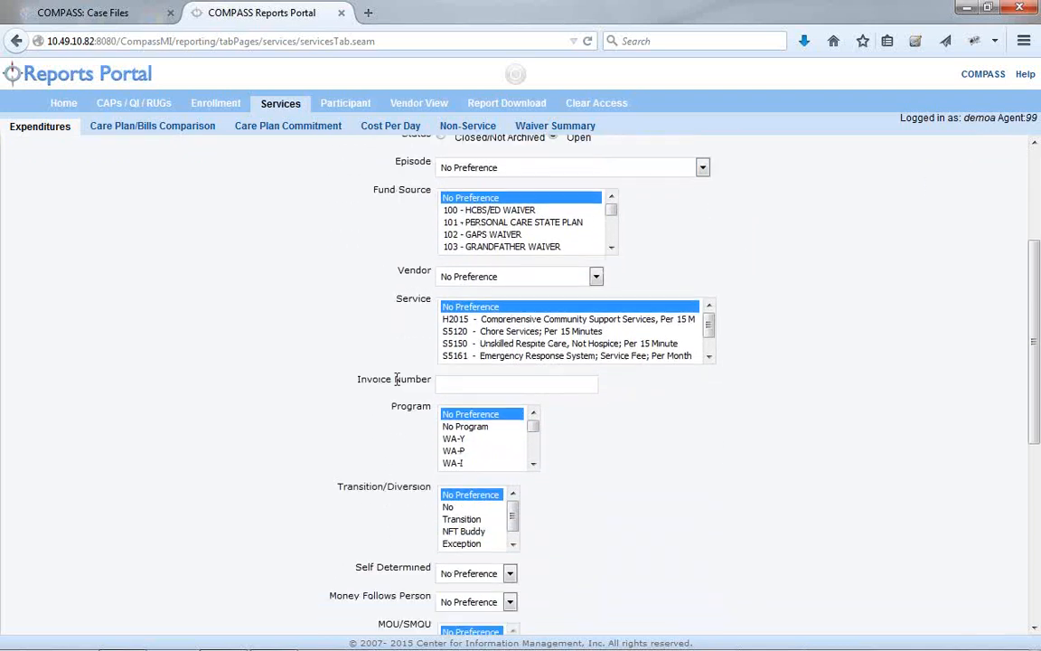
{"action": "scroll", "coordinate": [395, 379], "scroll_direction": "down", "scroll_amount": 2}
{"action": "scroll", "coordinate": [408, 438], "scroll_direction": "down", "scroll_amount": 2}
{"action": "scroll", "coordinate": [407, 436], "scroll_direction": "down", "scroll_amount": 1}
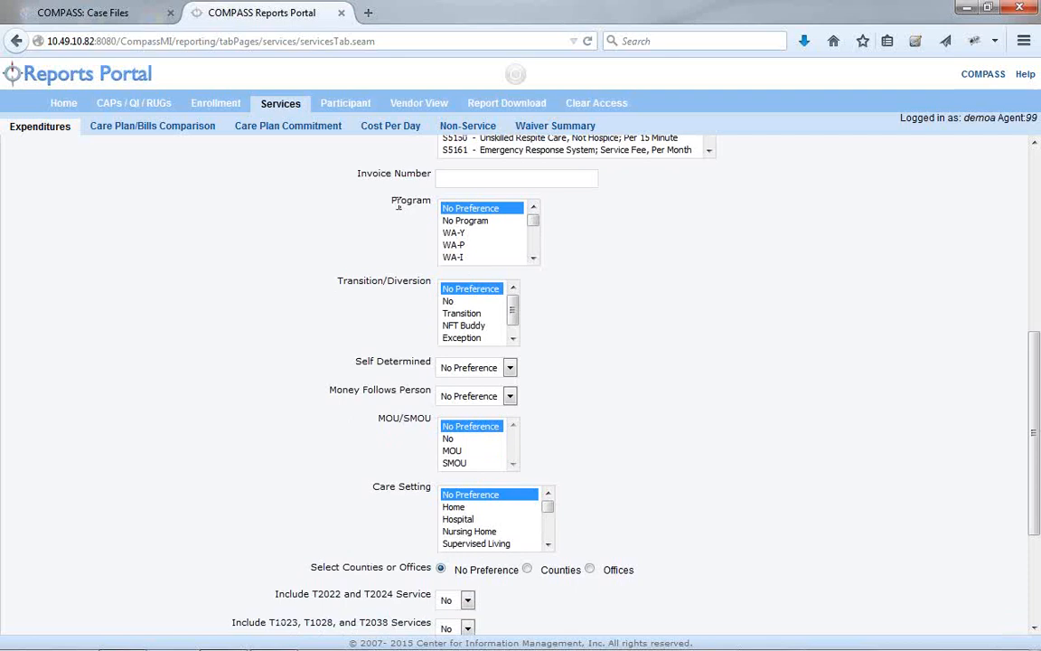
{"action": "scroll", "coordinate": [383, 371], "scroll_direction": "up", "scroll_amount": 4}
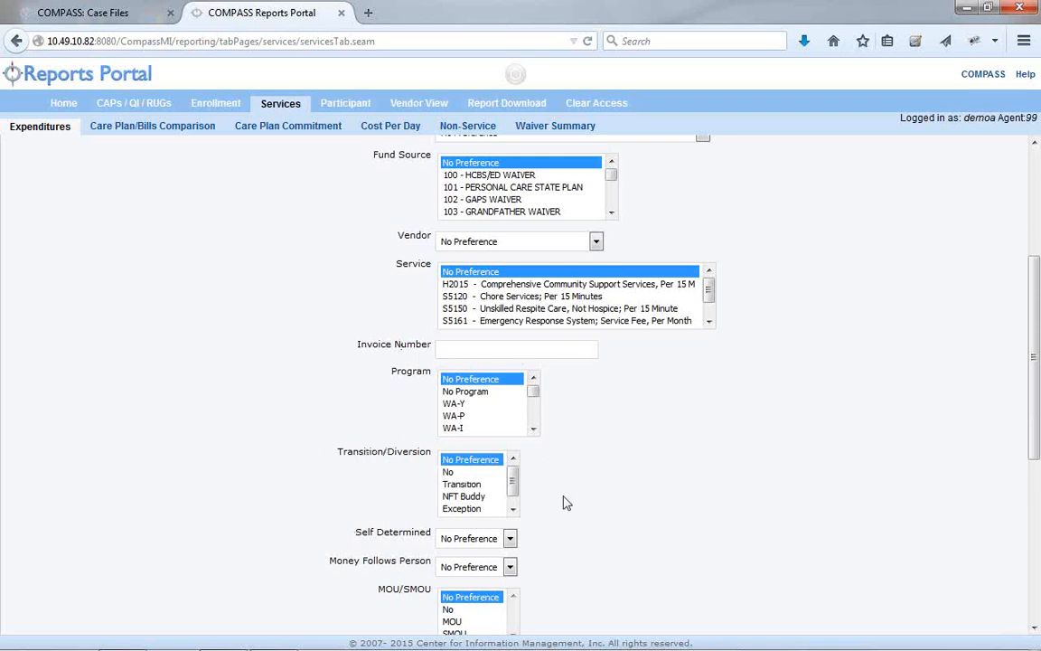
{"action": "scroll", "coordinate": [366, 520], "scroll_direction": "down", "scroll_amount": 2}
{"action": "scroll", "coordinate": [366, 523], "scroll_direction": "down", "scroll_amount": 3}
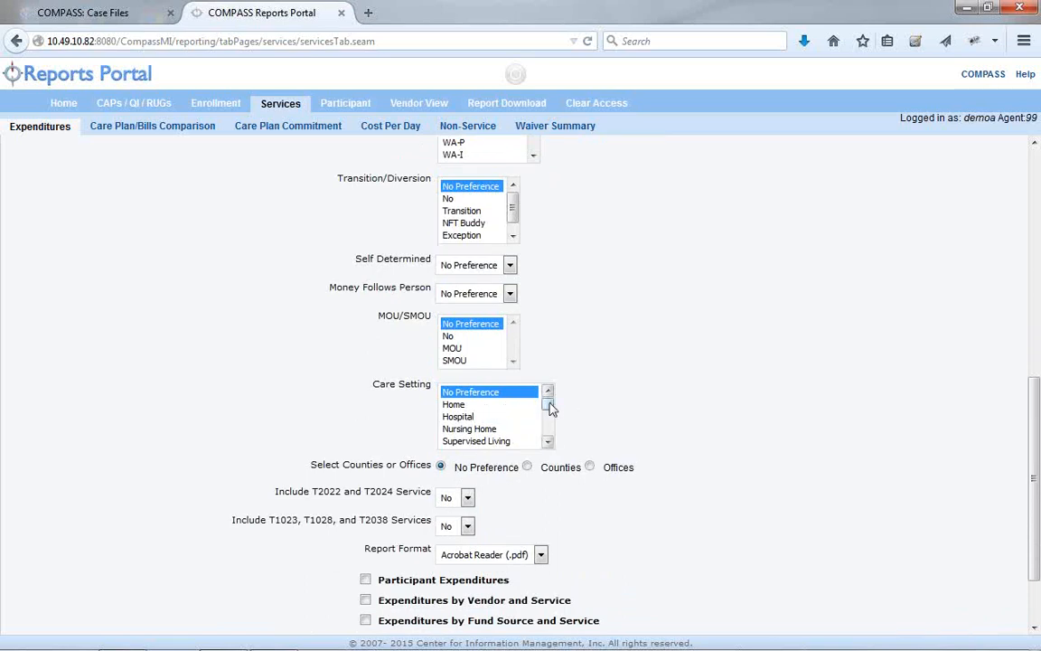
{"action": "left_click_drag", "start_coordinate": [551, 407], "coordinate": [549, 415]}
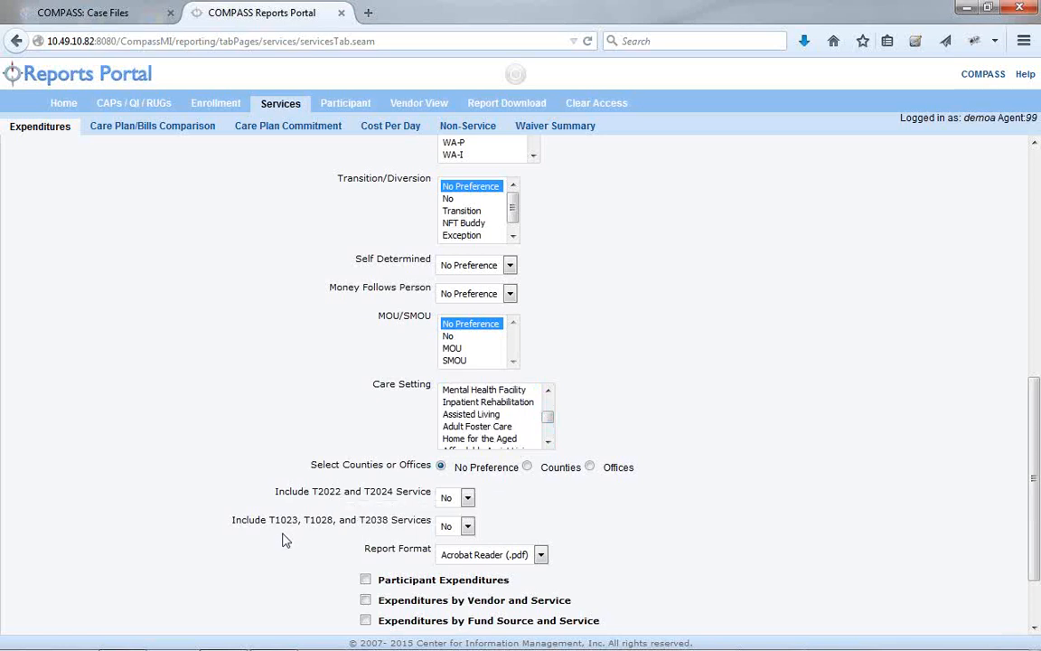
{"action": "scroll", "coordinate": [286, 540], "scroll_direction": "down", "scroll_amount": 1}
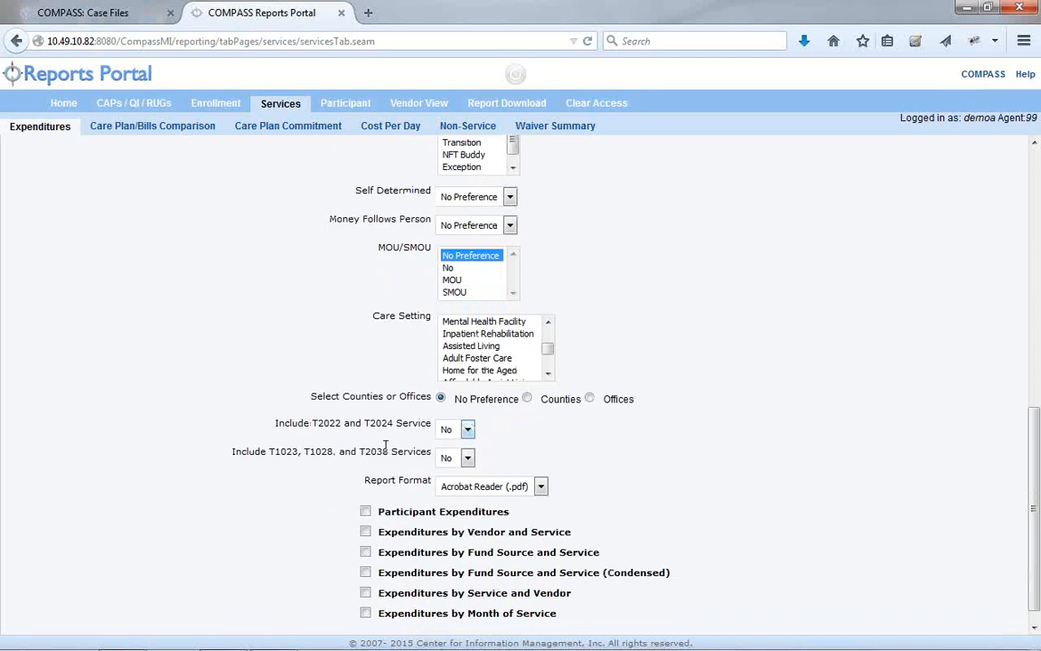
{"action": "left_click", "coordinate": [505, 487]}
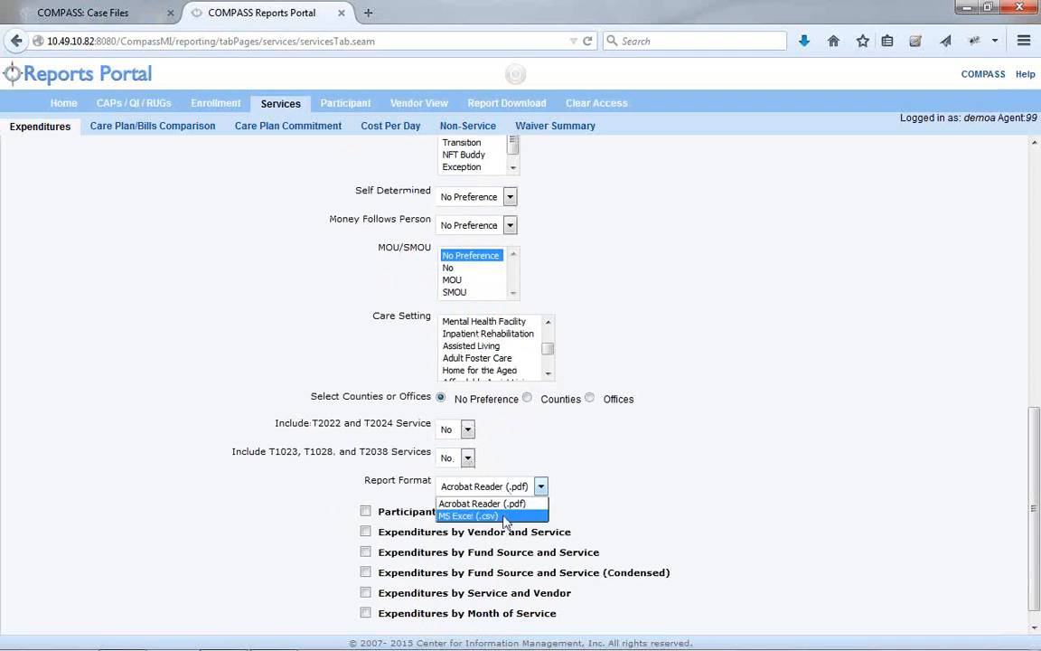
{"action": "left_click", "coordinate": [593, 473]}
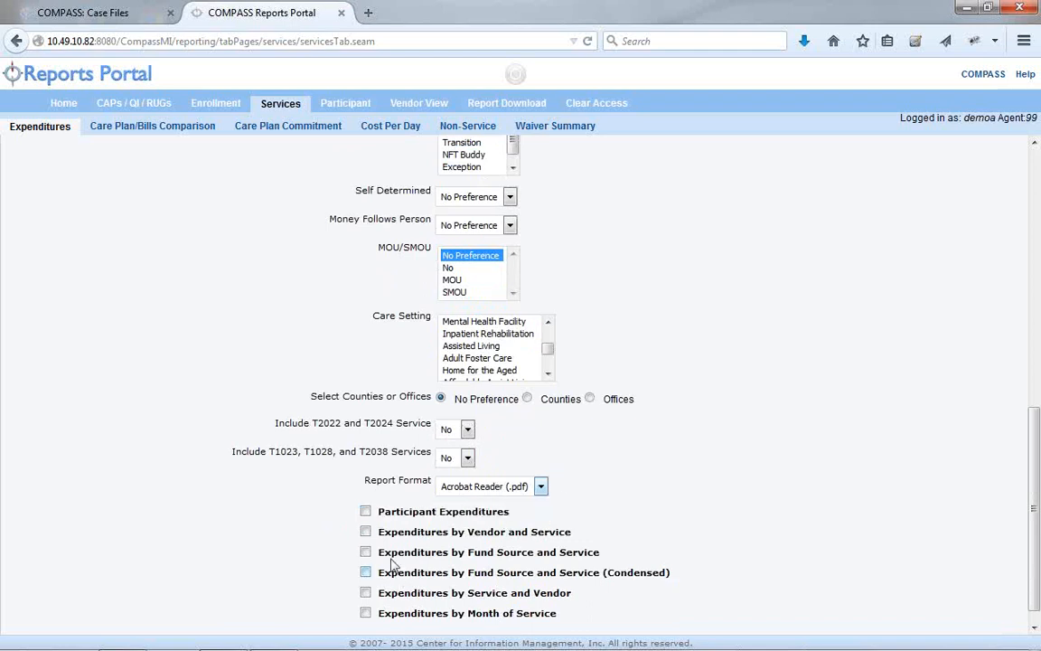
{"action": "scroll", "coordinate": [355, 604], "scroll_direction": "down", "scroll_amount": 1}
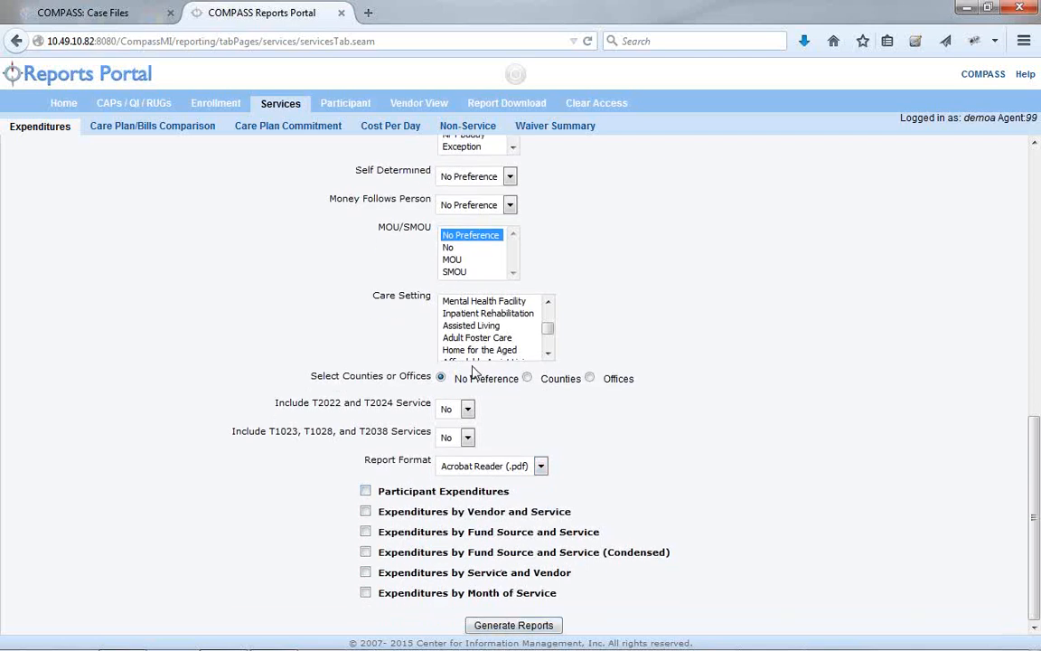
From Report Download, open Participant Expenditures by Vendor and Service as a PDF in Adobe Reader
{"action": "left_click", "coordinate": [494, 104]}
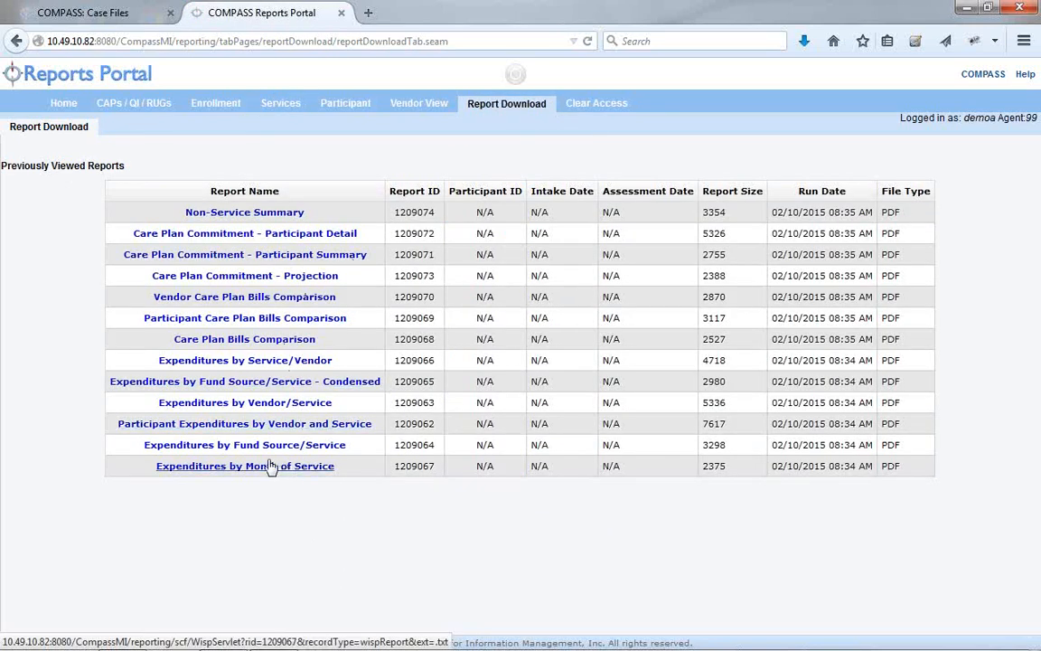
{"action": "left_click", "coordinate": [181, 424]}
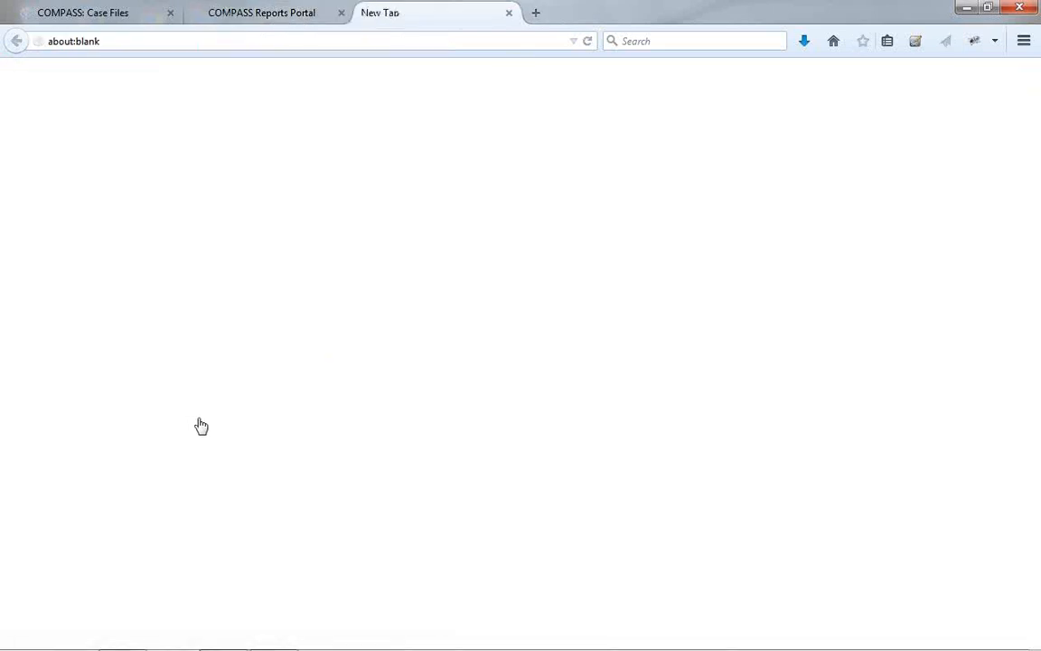
{"action": "left_click", "coordinate": [747, 501]}
{"action": "left_click", "coordinate": [926, 603]}
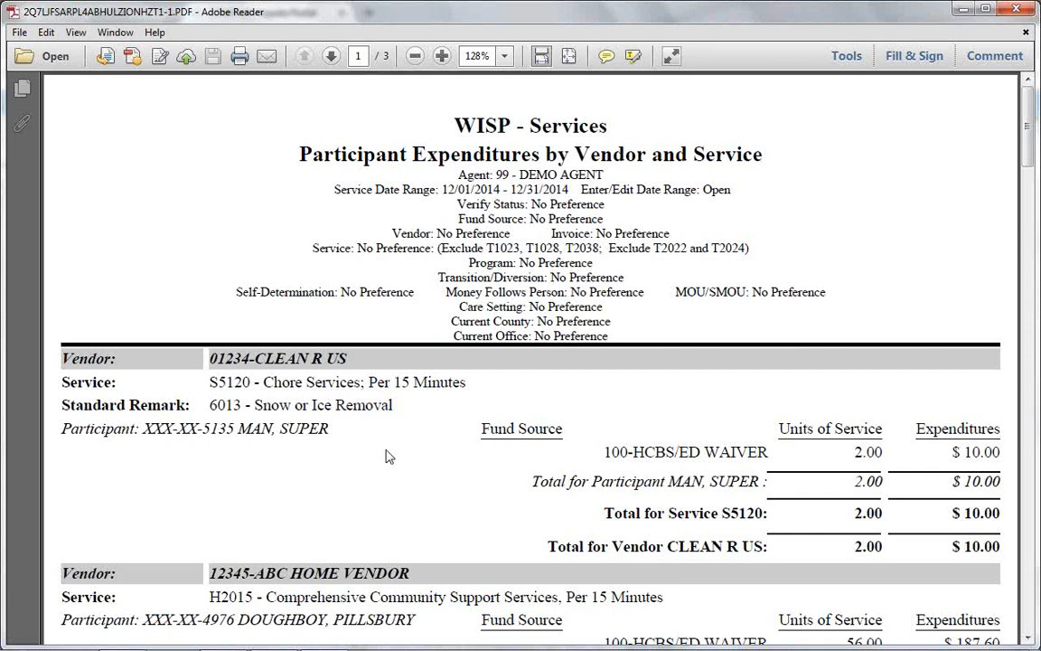
Scroll the three-page PDF down to the $2,449.30 Grand Total, then minimize Adobe Reader
{"action": "scroll", "coordinate": [375, 482], "scroll_direction": "down", "scroll_amount": 5}
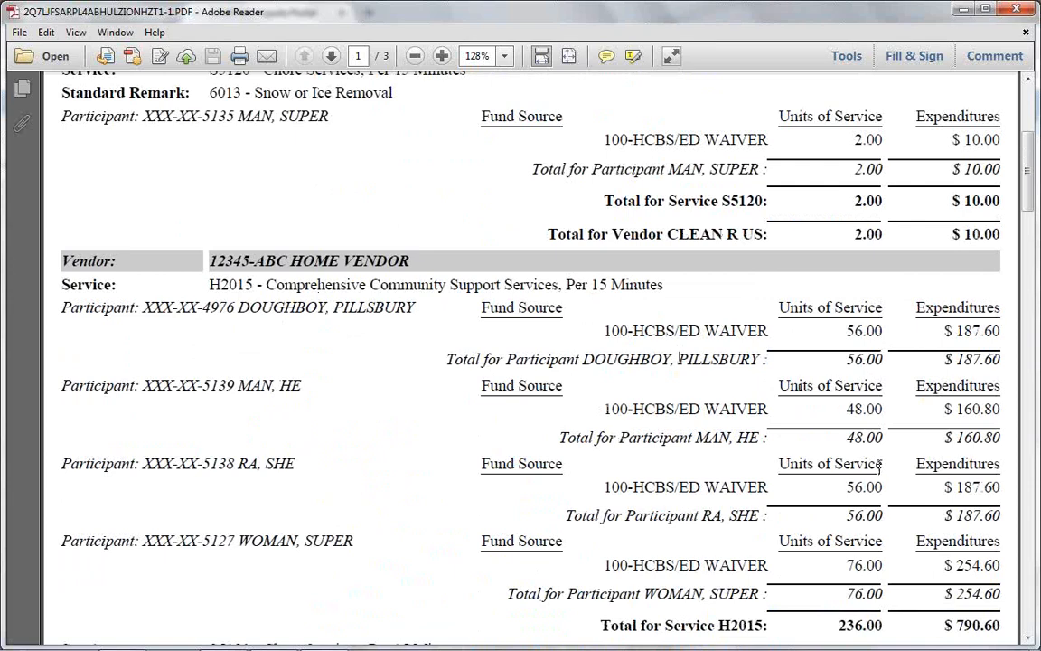
{"action": "scroll", "coordinate": [842, 508], "scroll_direction": "down", "scroll_amount": 15}
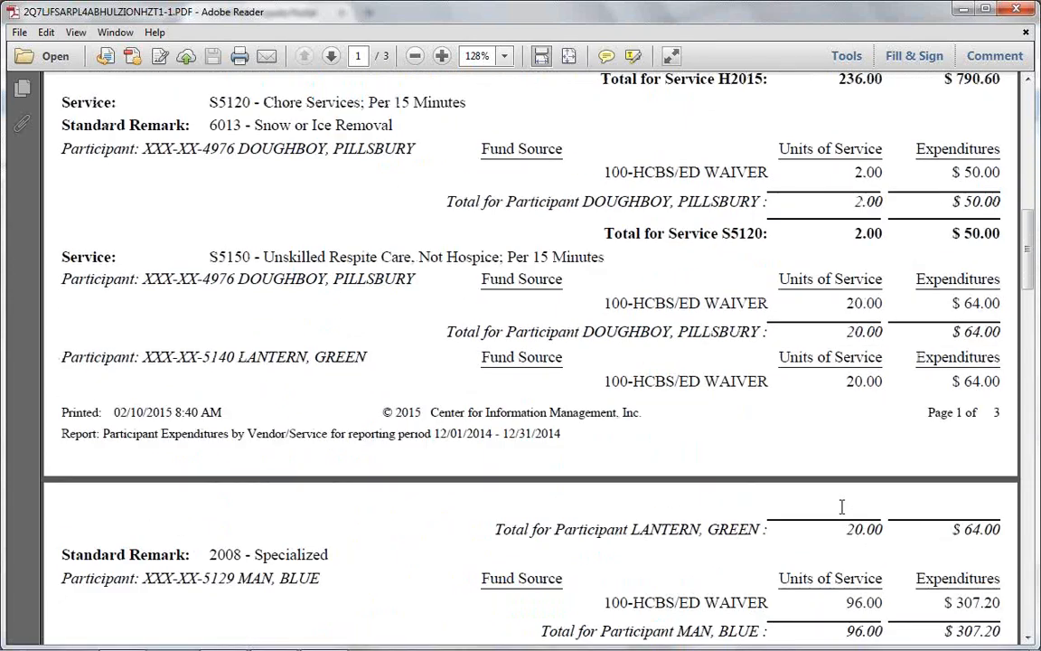
{"action": "scroll", "coordinate": [840, 509], "scroll_direction": "down", "scroll_amount": 12}
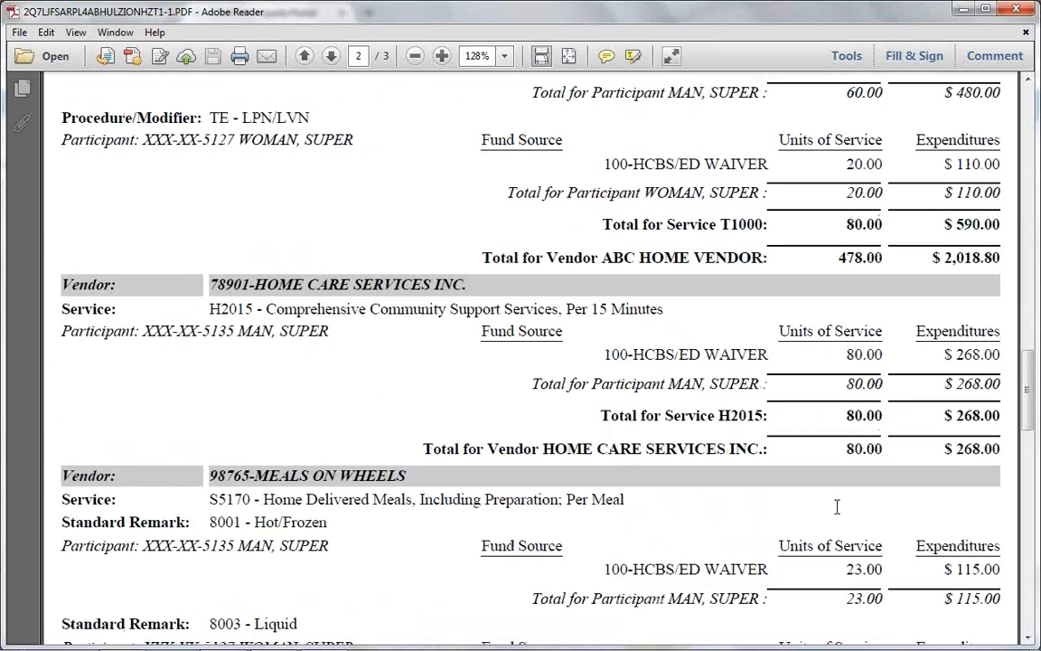
{"action": "scroll", "coordinate": [832, 495], "scroll_direction": "down", "scroll_amount": 7}
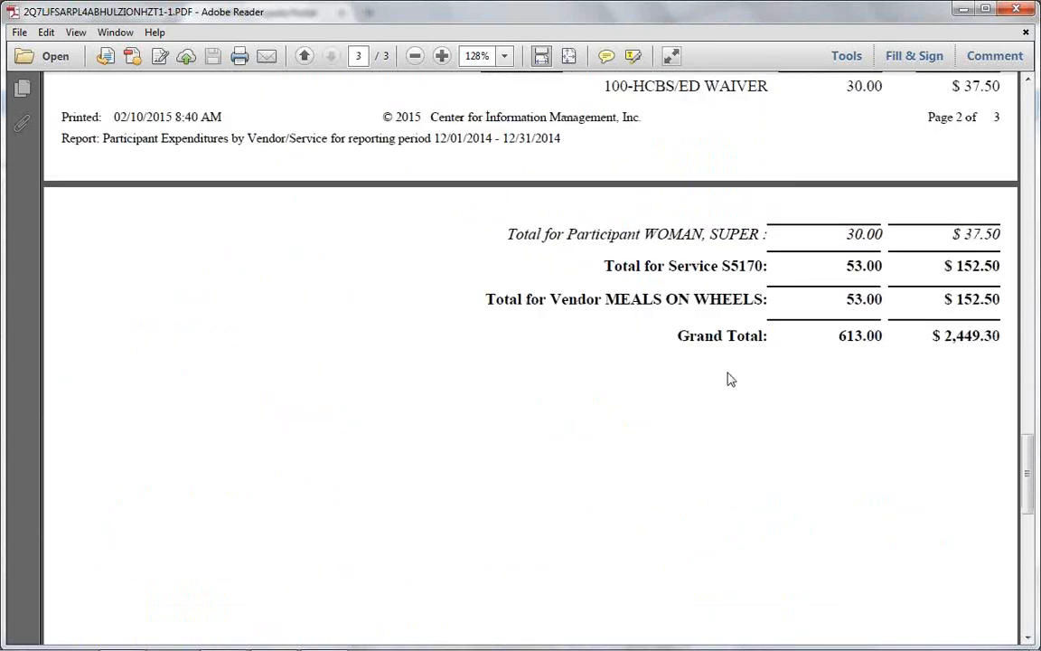
{"action": "scroll", "coordinate": [725, 372], "scroll_direction": "up", "scroll_amount": 9}
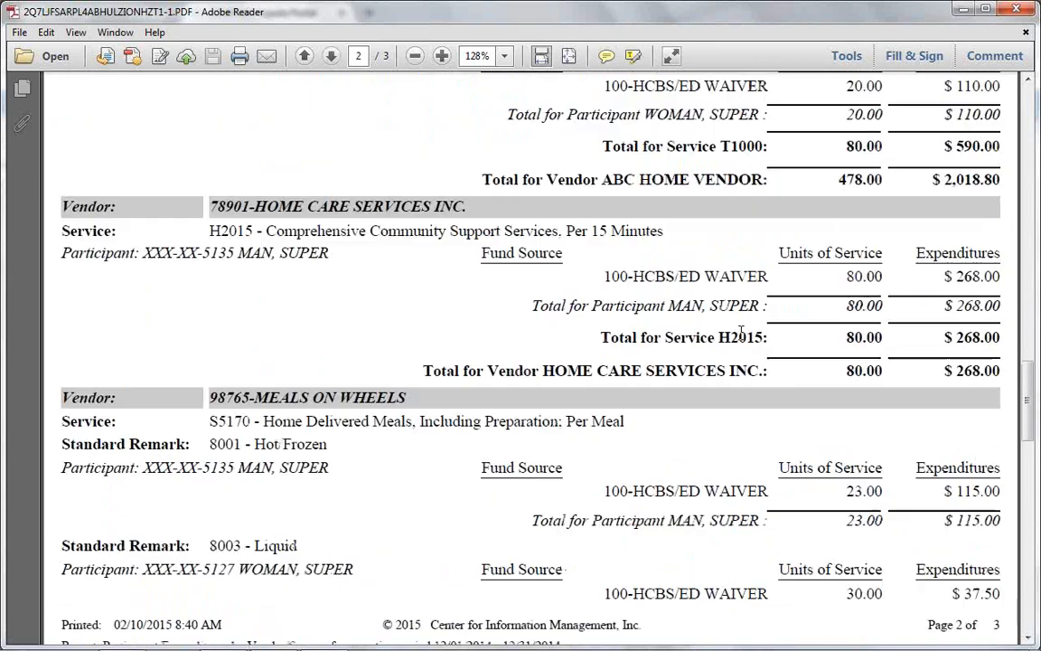
{"action": "left_click", "coordinate": [960, 12]}
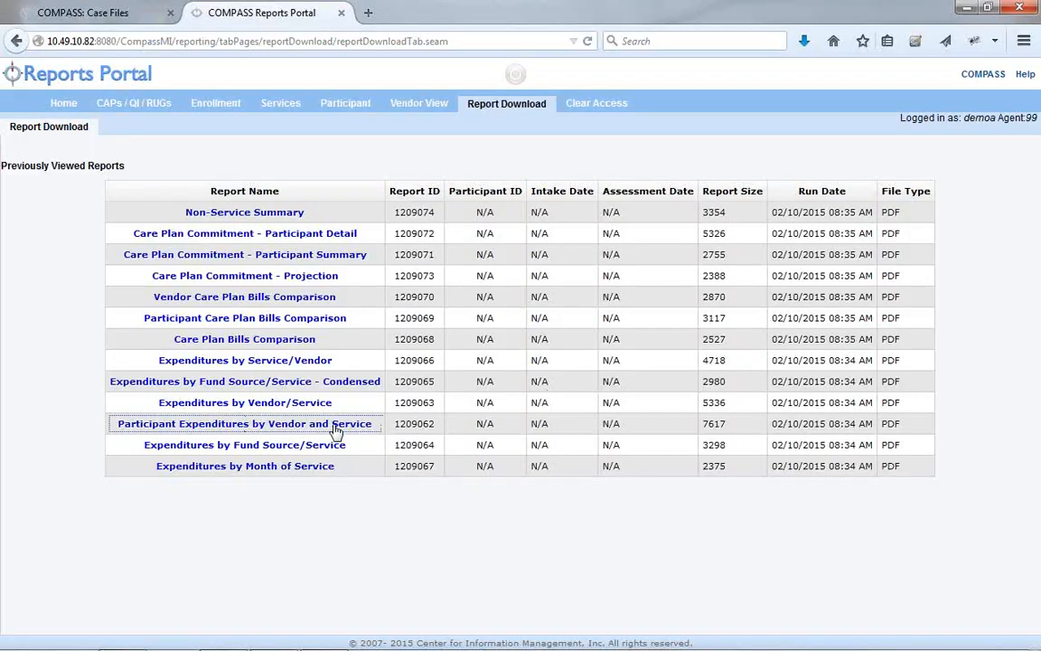
Open the Expenditures by Vendor/Service report as a PDF in Adobe Reader
{"action": "left_click", "coordinate": [261, 404]}
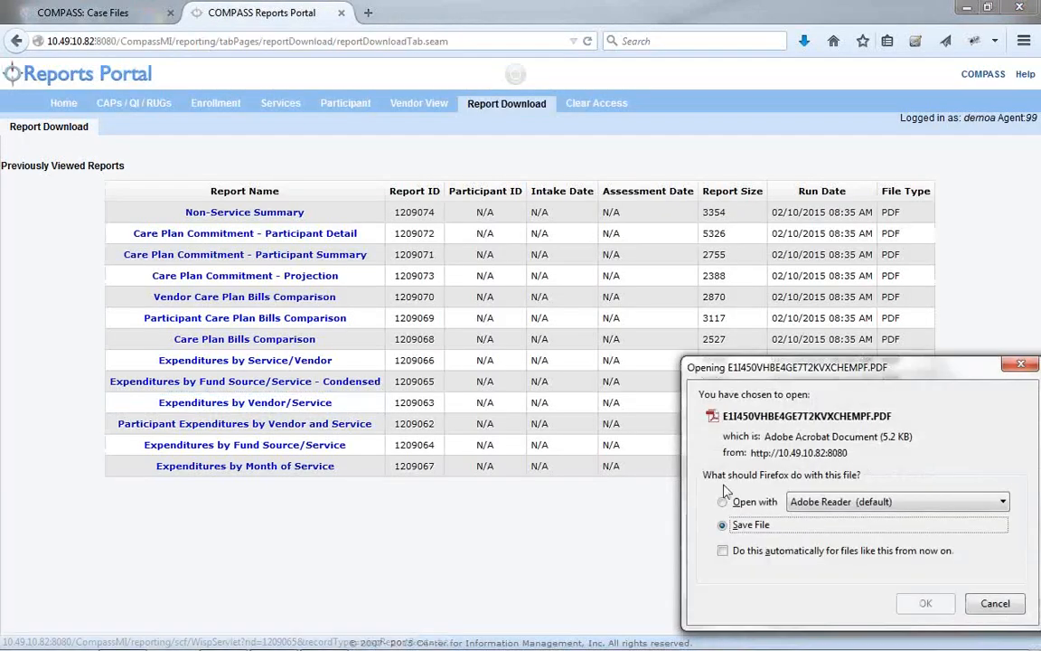
{"action": "left_click", "coordinate": [925, 604]}
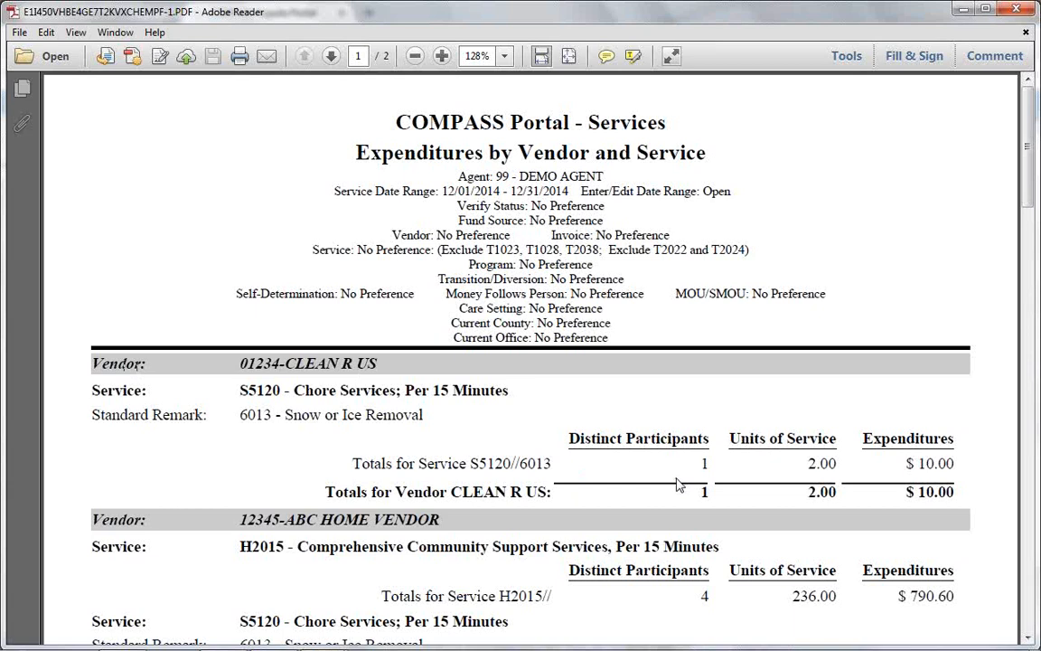
{"action": "scroll", "coordinate": [680, 485], "scroll_direction": "down", "scroll_amount": 8}
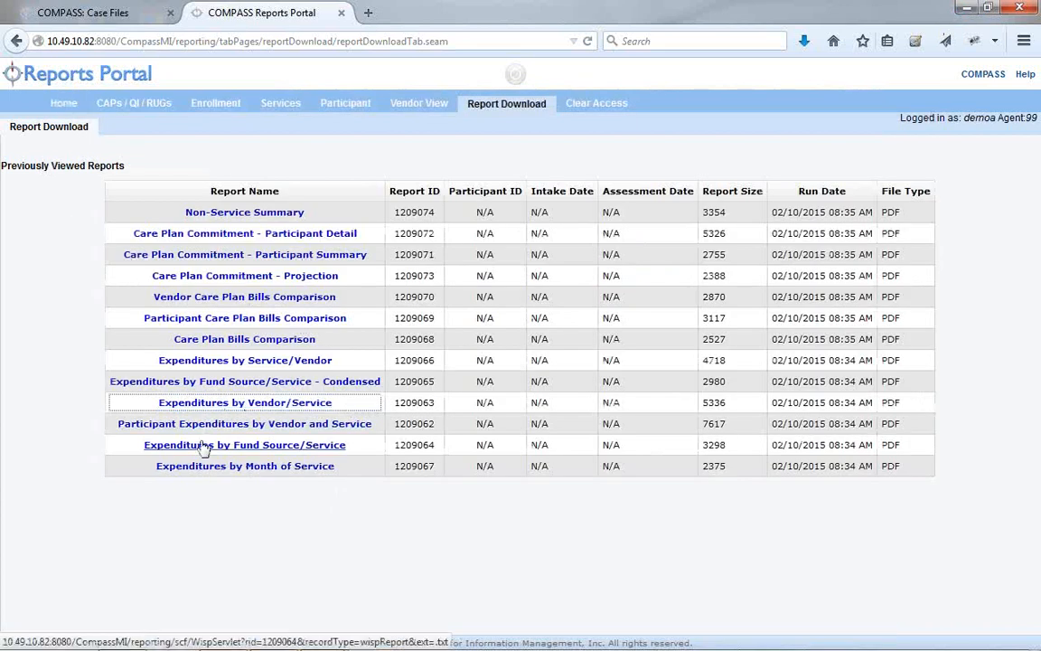
Open the Expenditures by Service/Vendor report in Adobe Reader, then minimize Reader
{"action": "left_click", "coordinate": [244, 362]}
{"action": "left_click", "coordinate": [723, 503]}
{"action": "key", "text": "Return"}
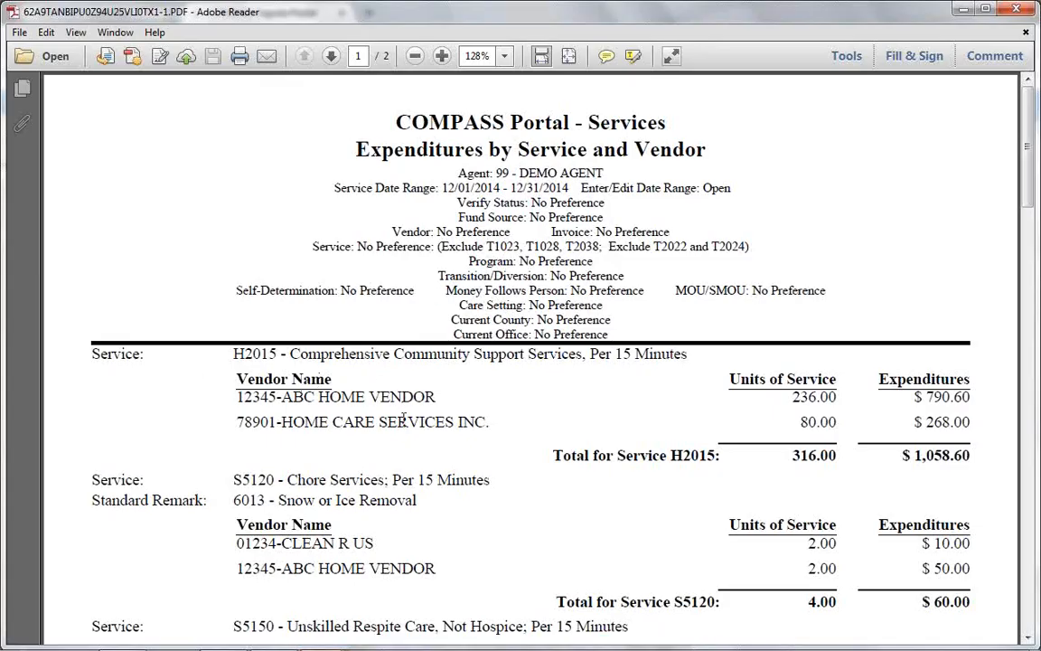
{"action": "left_click", "coordinate": [964, 10]}
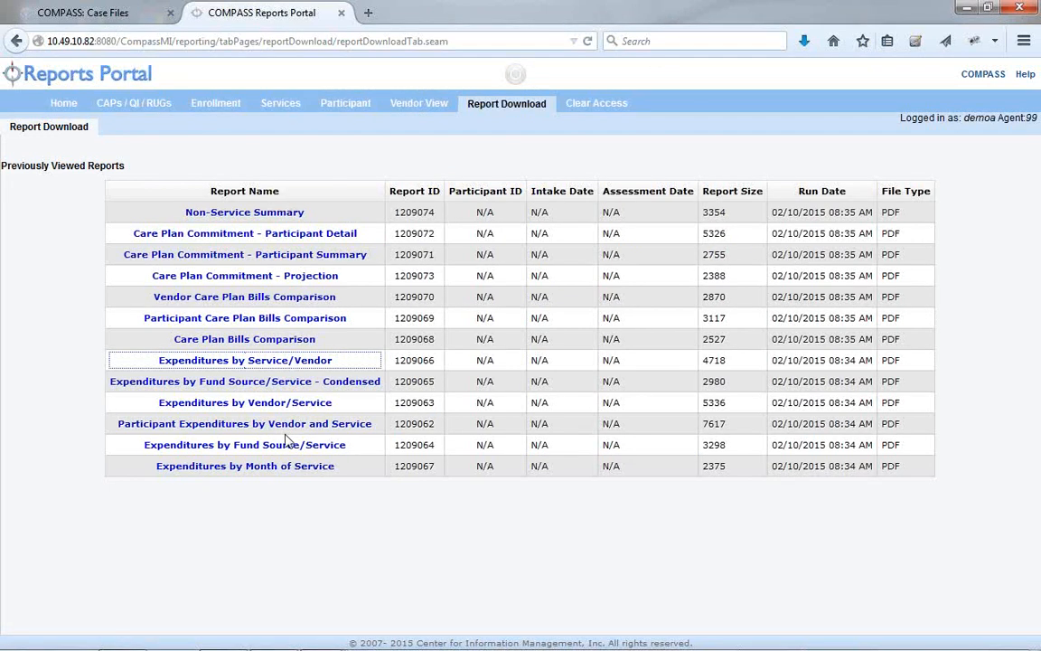
Open the Expenditures by Fund Source and Service PDF, scroll through it, and minimize Reader
{"action": "left_click", "coordinate": [287, 445]}
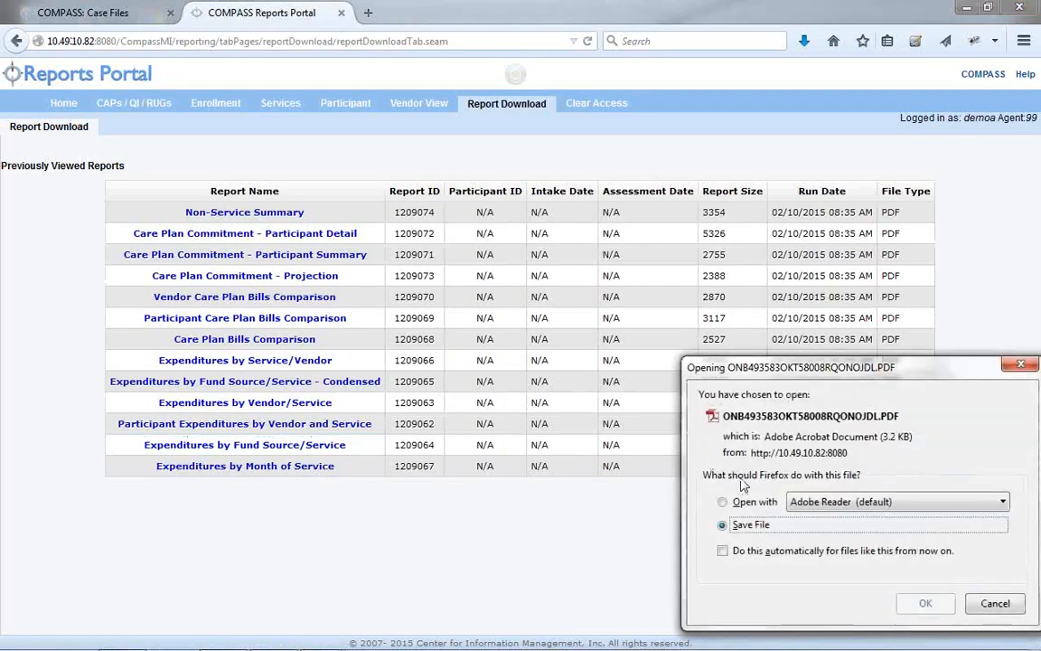
{"action": "left_click", "coordinate": [925, 603]}
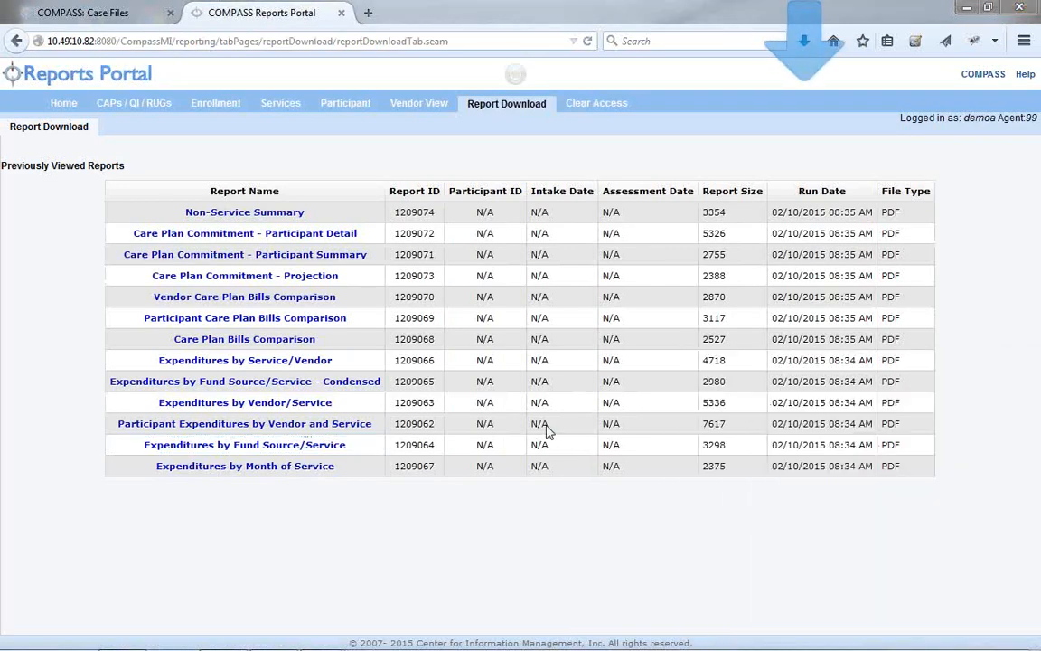
{"action": "right_click", "coordinate": [421, 430]}
{"action": "left_click", "coordinate": [325, 394]}
{"action": "scroll", "coordinate": [361, 445], "scroll_direction": "down", "scroll_amount": 1}
{"action": "scroll", "coordinate": [361, 445], "scroll_direction": "down", "scroll_amount": 1}
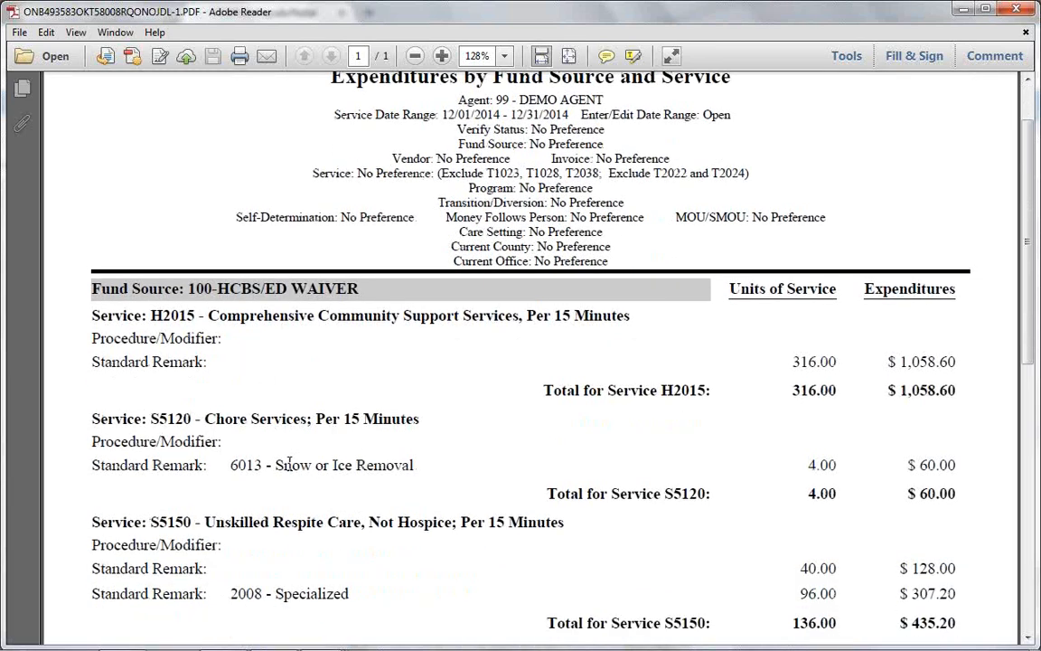
{"action": "scroll", "coordinate": [343, 475], "scroll_direction": "down", "scroll_amount": 3}
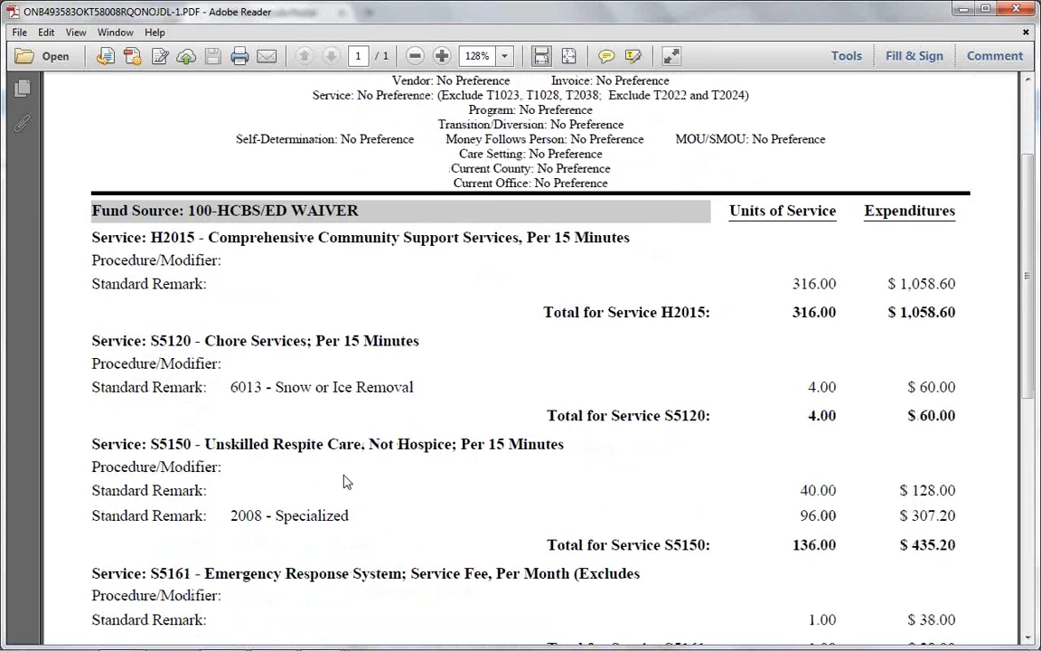
{"action": "scroll", "coordinate": [319, 477], "scroll_direction": "down", "scroll_amount": 12}
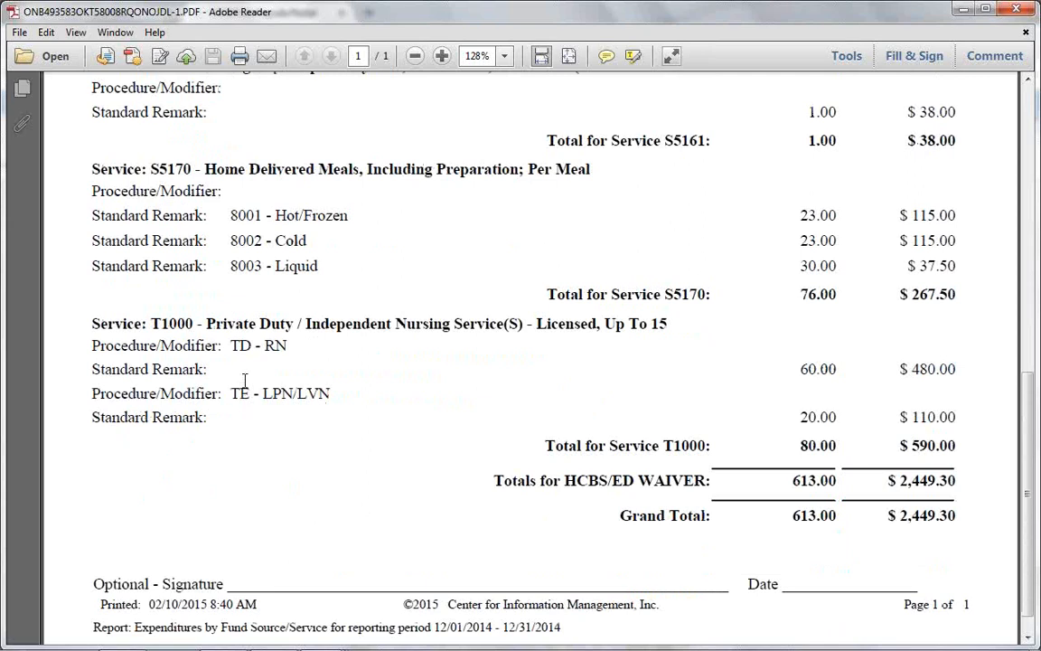
{"action": "scroll", "coordinate": [244, 380], "scroll_direction": "up", "scroll_amount": 20}
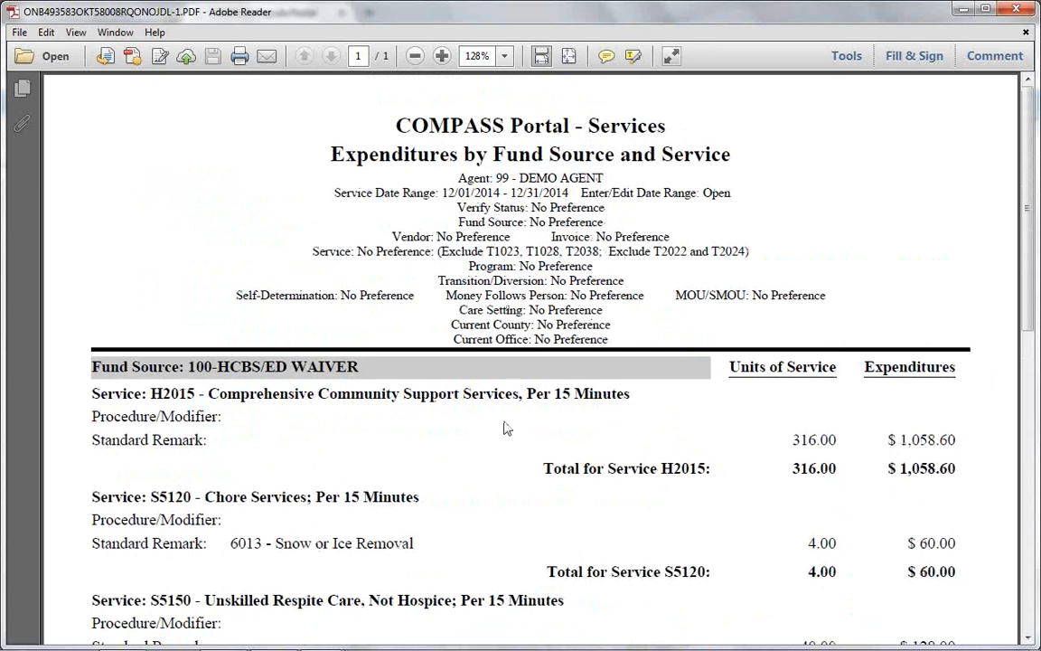
{"action": "left_click_drag", "start_coordinate": [94, 366], "coordinate": [387, 354]}
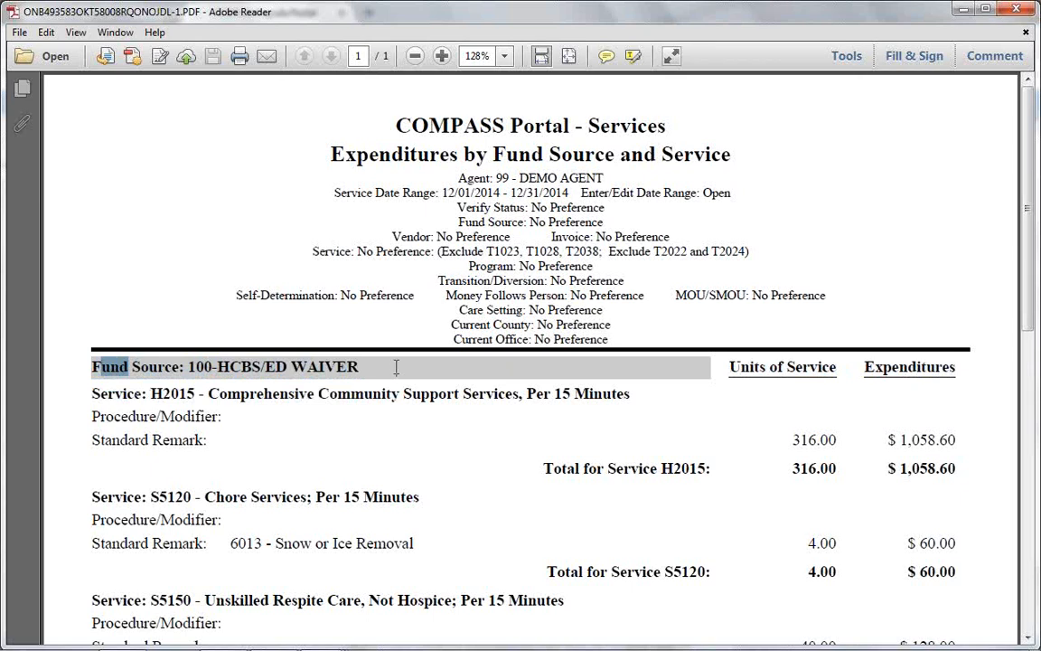
{"action": "scroll", "coordinate": [396, 367], "scroll_direction": "down", "scroll_amount": 10}
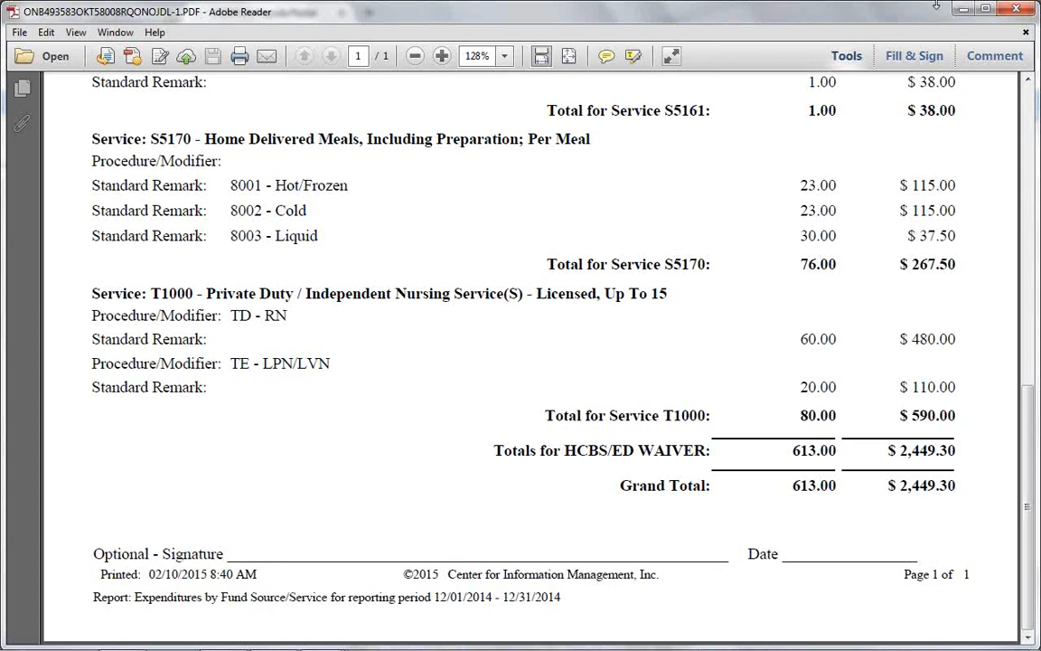
{"action": "left_click", "coordinate": [967, 10]}
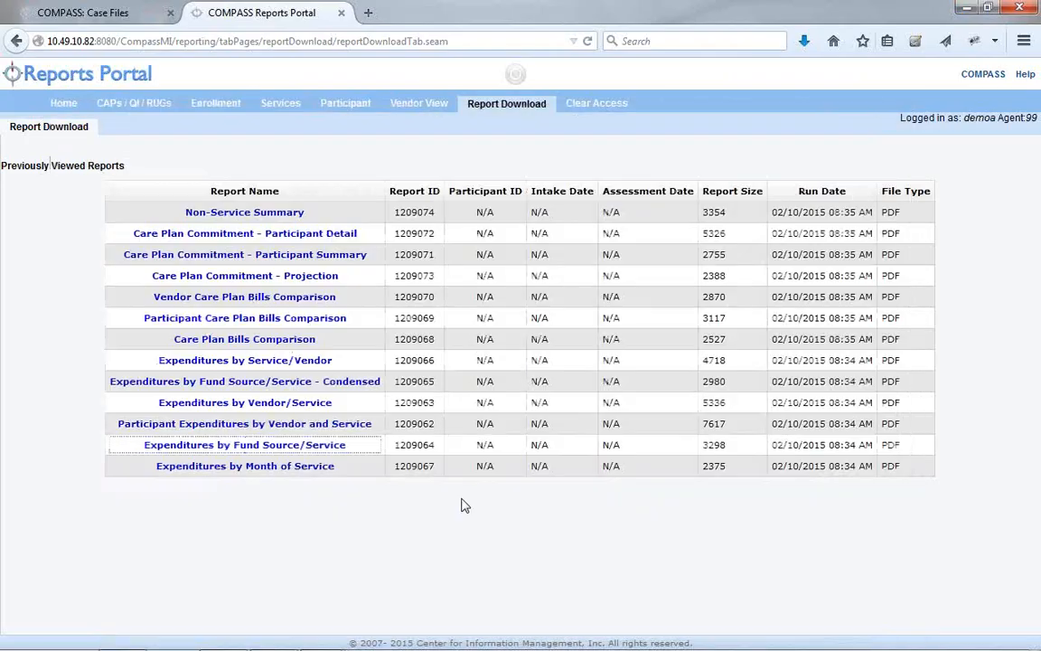
Open the Condensed Fund Source and Service report, check its $2,449.30 total, and minimize Reader
{"action": "left_click", "coordinate": [334, 383]}
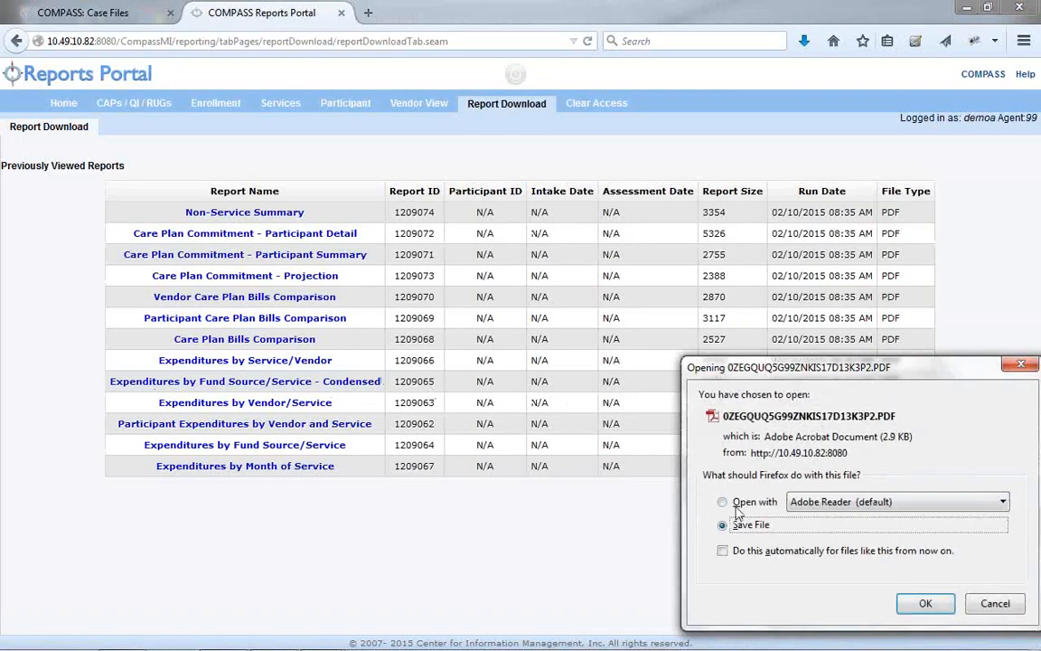
{"action": "left_click", "coordinate": [924, 604]}
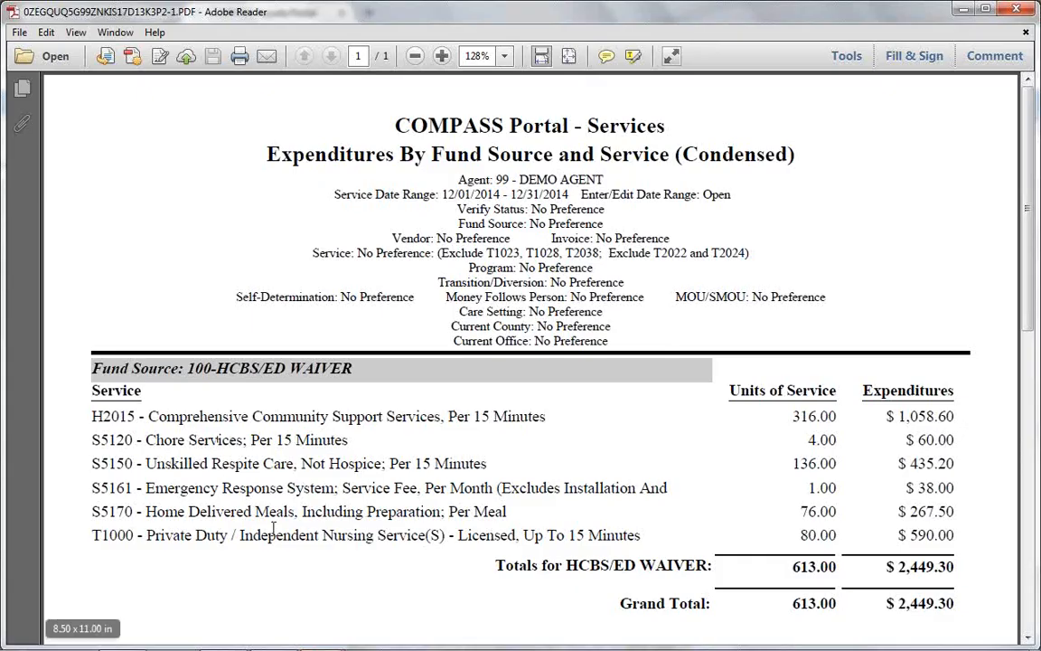
{"action": "scroll", "coordinate": [291, 546], "scroll_direction": "down", "scroll_amount": 5}
{"action": "scroll", "coordinate": [293, 542], "scroll_direction": "down", "scroll_amount": 2}
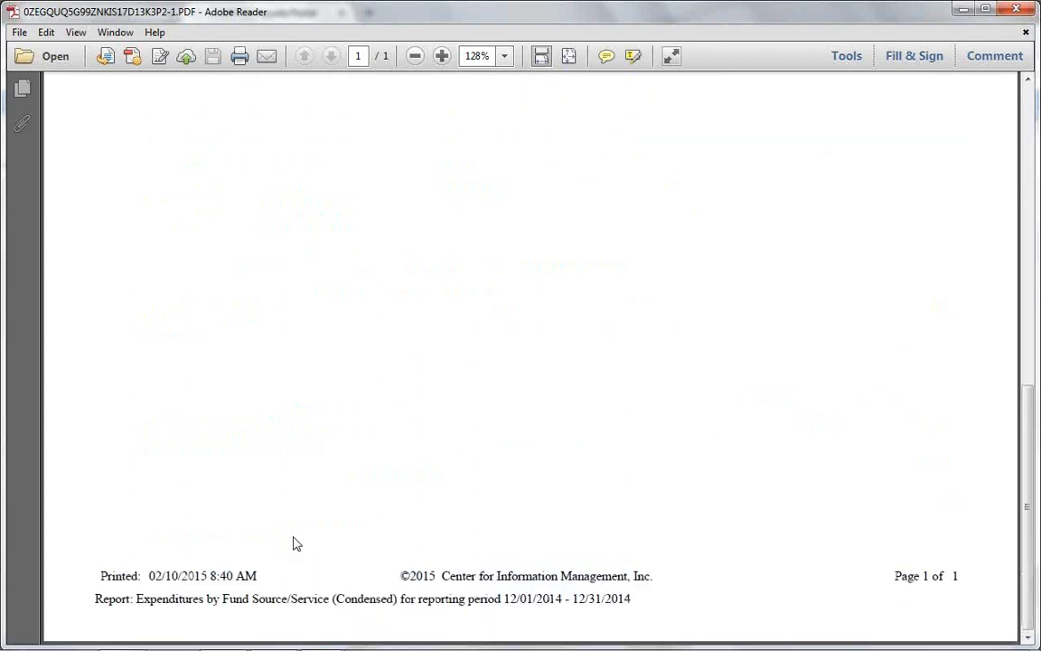
{"action": "scroll", "coordinate": [292, 533], "scroll_direction": "up", "scroll_amount": 7}
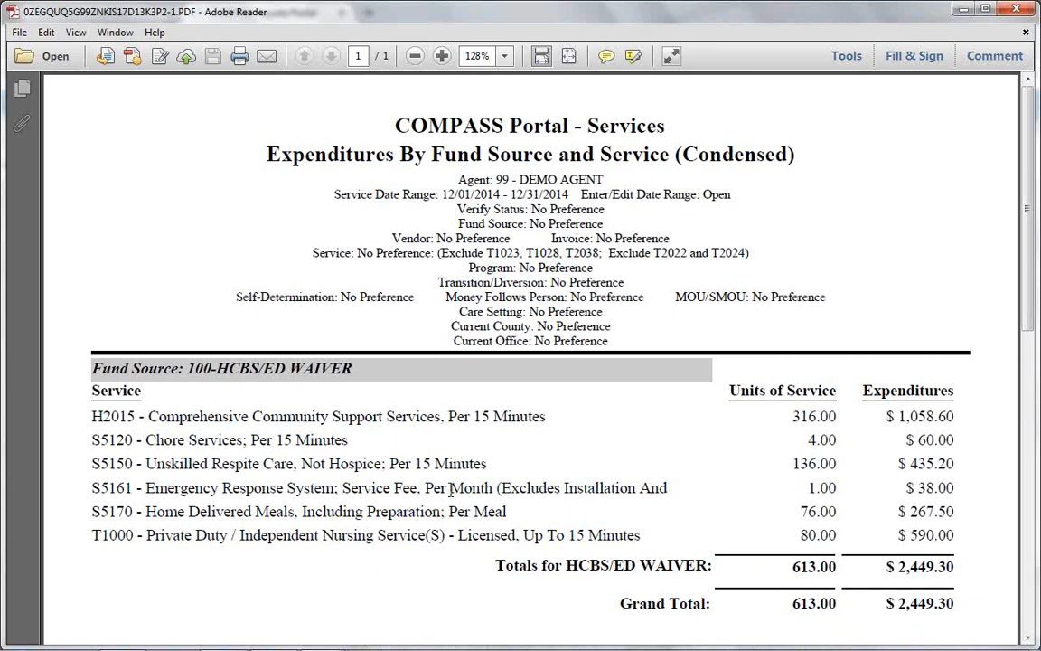
{"action": "left_click", "coordinate": [964, 9]}
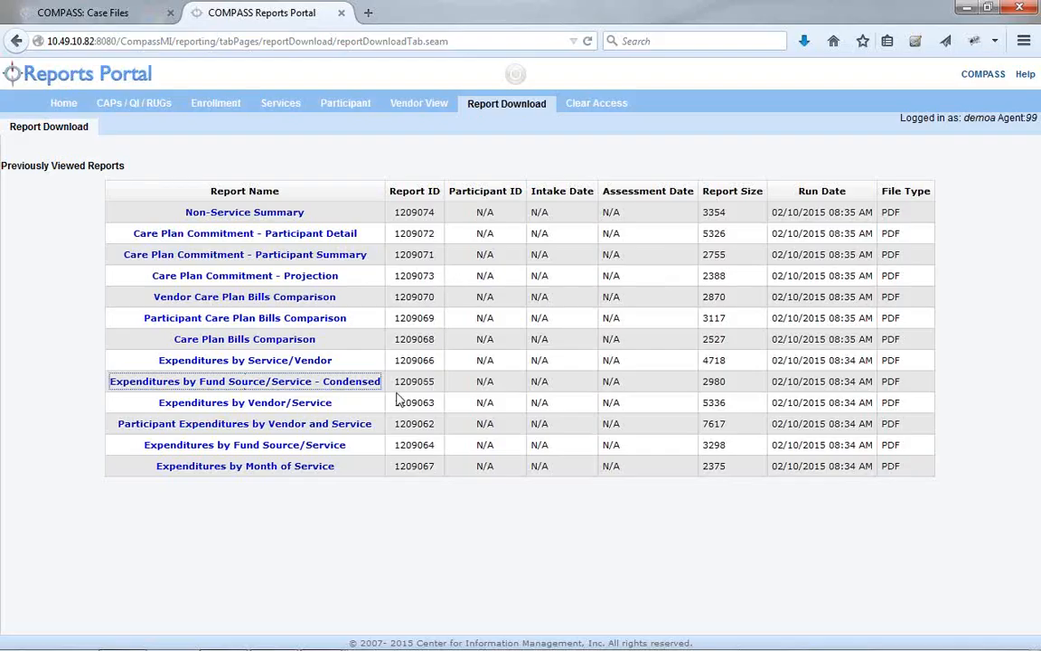
View the December 2014 Expenditures by Month of Service PDF, then minimize Reader
{"action": "left_click", "coordinate": [323, 468]}
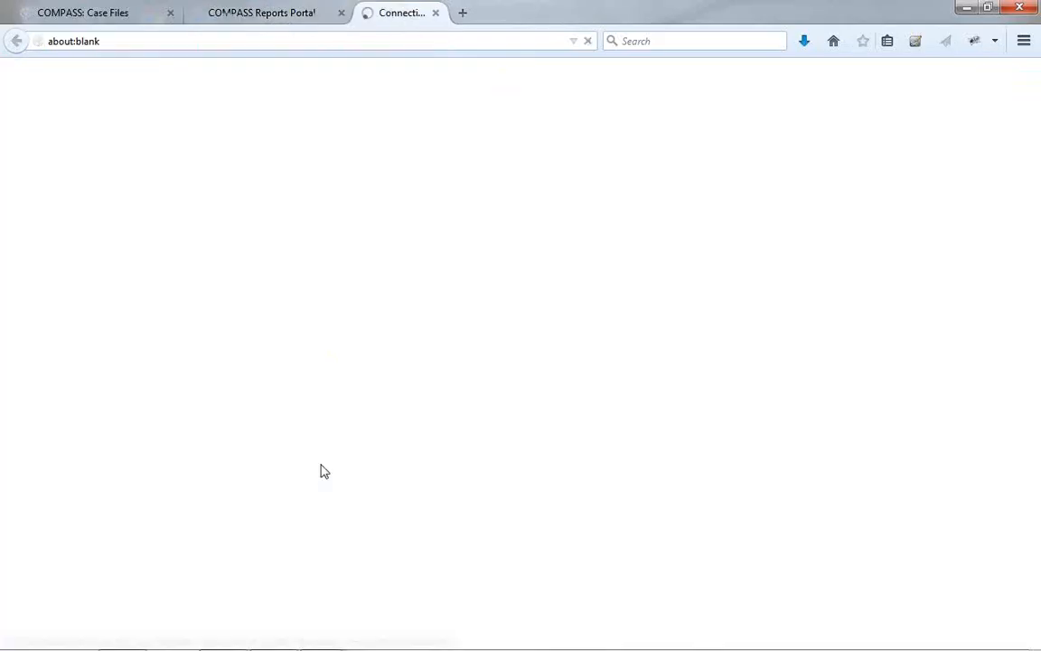
{"action": "left_click", "coordinate": [722, 502]}
{"action": "left_click", "coordinate": [925, 603]}
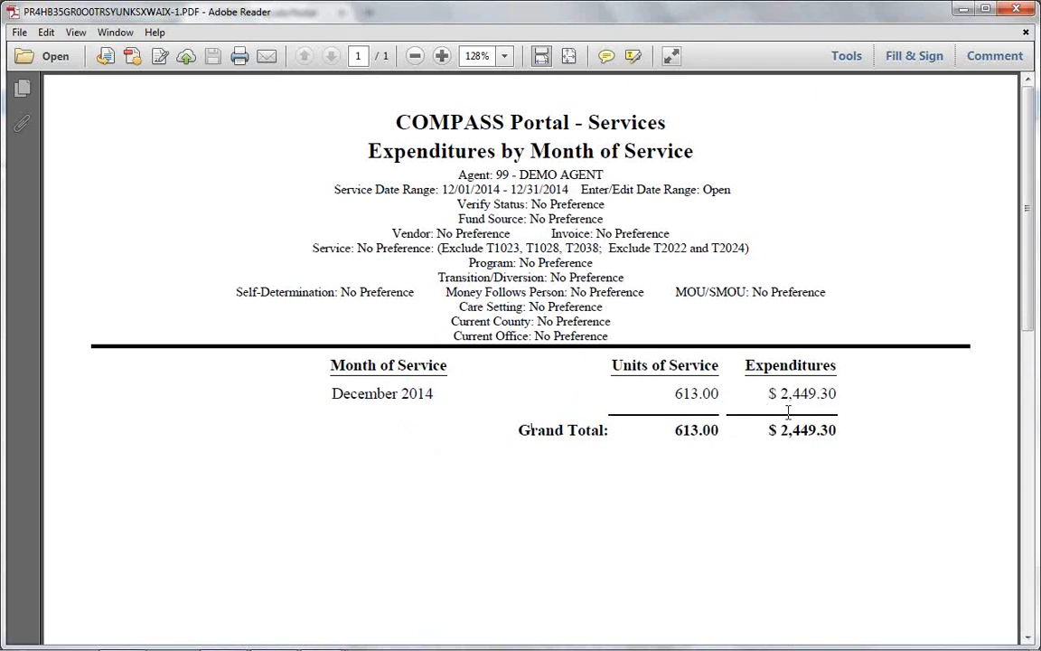
{"action": "left_click", "coordinate": [963, 9]}
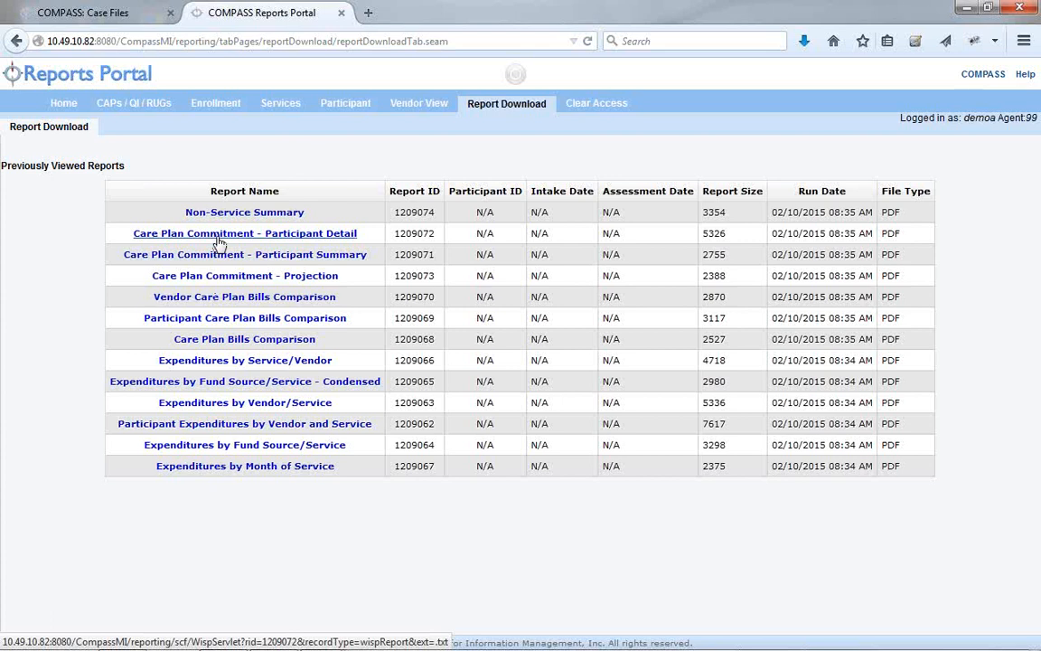
View the Care Plan Commitment Projection PDF: 1,495.00 units, $5,550.30, 8 participants
{"action": "left_click", "coordinate": [222, 276]}
{"action": "left_click", "coordinate": [729, 500]}
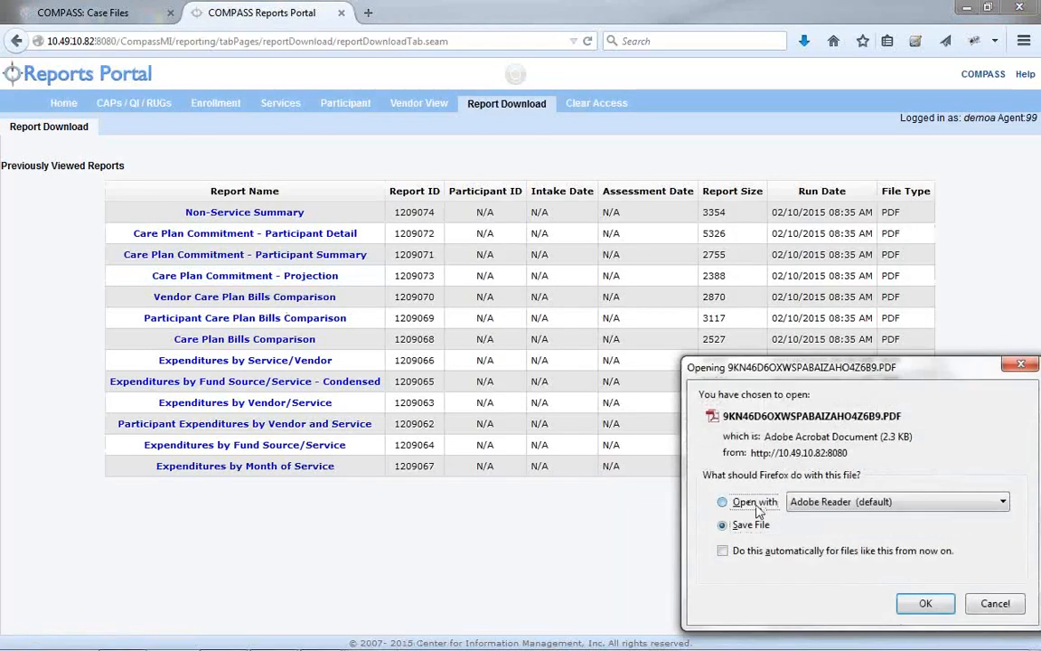
{"action": "left_click", "coordinate": [923, 597]}
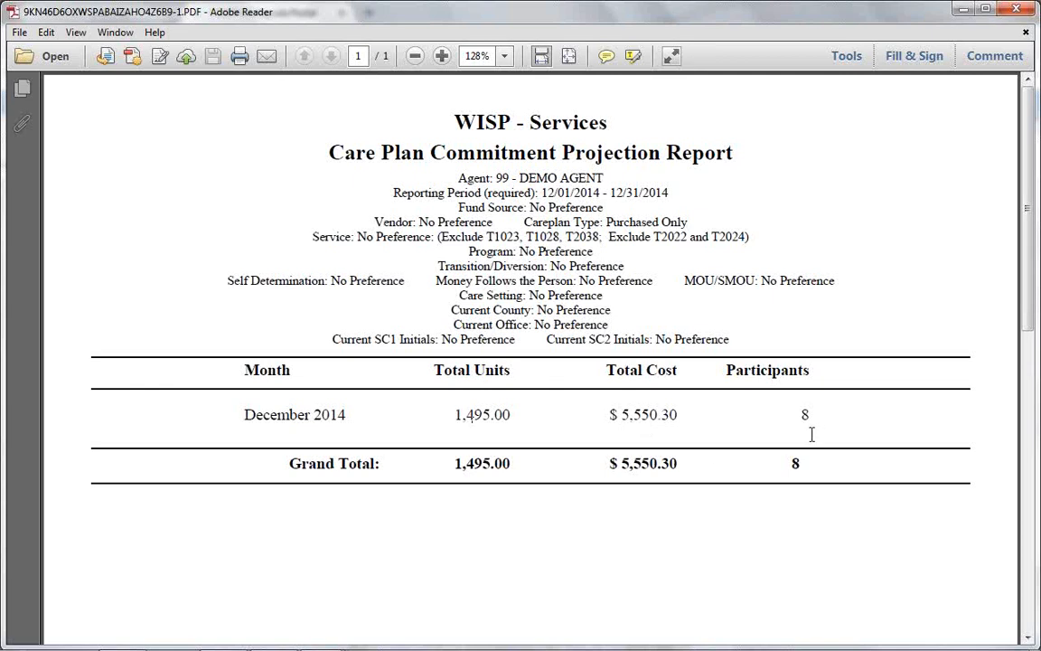
{"action": "left_click", "coordinate": [965, 9]}
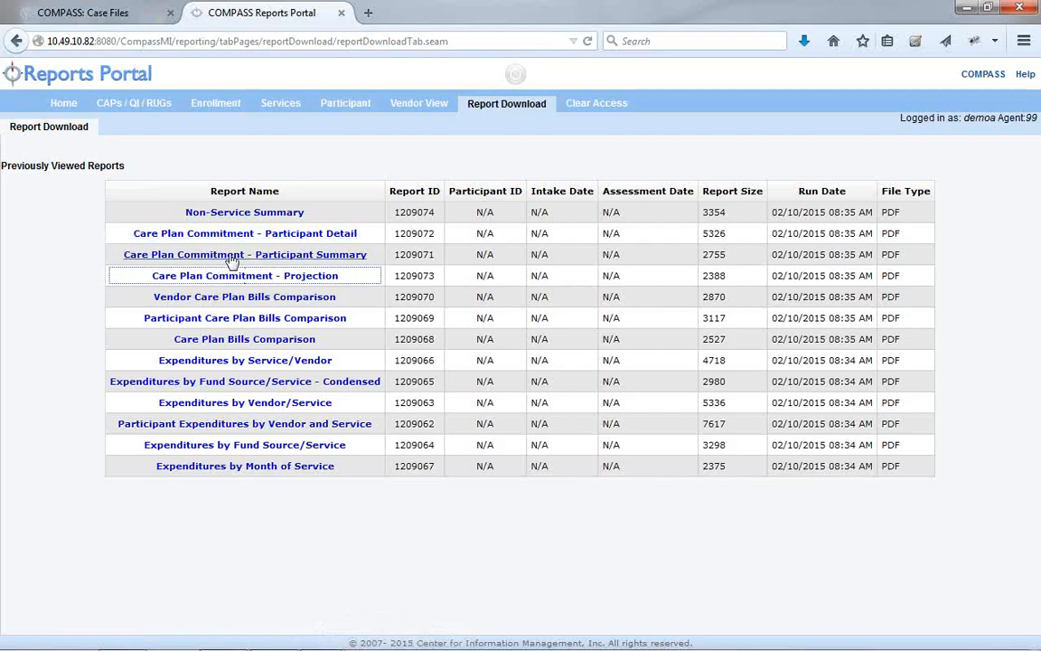
View the Care Plan Commitment Participant Summary PDF, then minimize Reader
{"action": "left_click", "coordinate": [210, 235]}
{"action": "left_click", "coordinate": [729, 500]}
{"action": "left_click", "coordinate": [923, 598]}
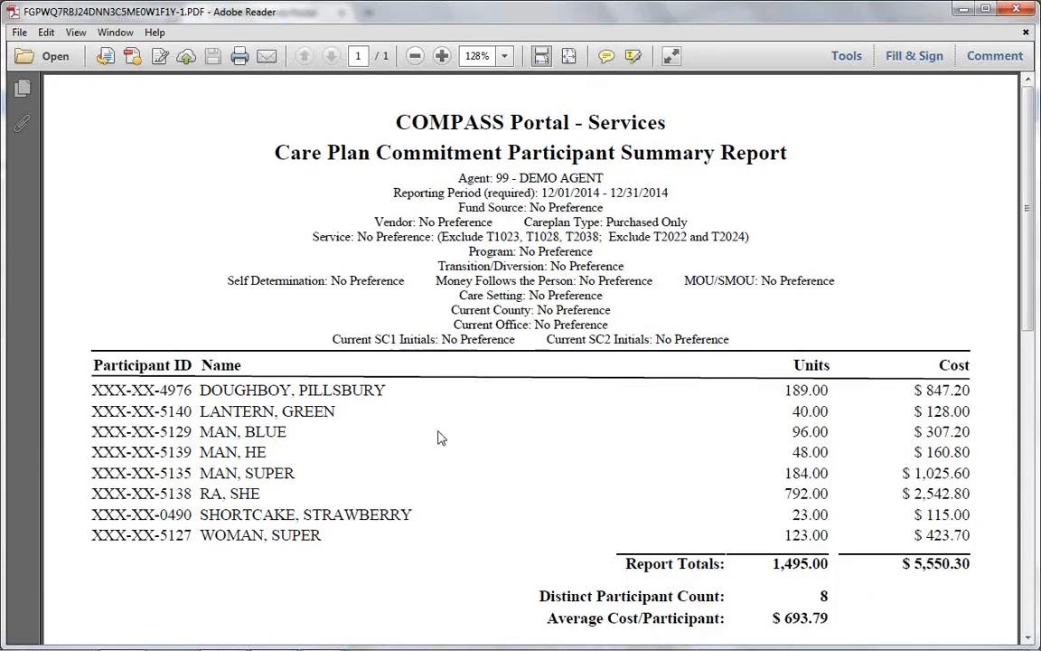
{"action": "left_click", "coordinate": [964, 9]}
Scroll both pages of the Participant Detail PDF, averaging $693.79 per participant, then minimize Reader
{"action": "left_click", "coordinate": [295, 237]}
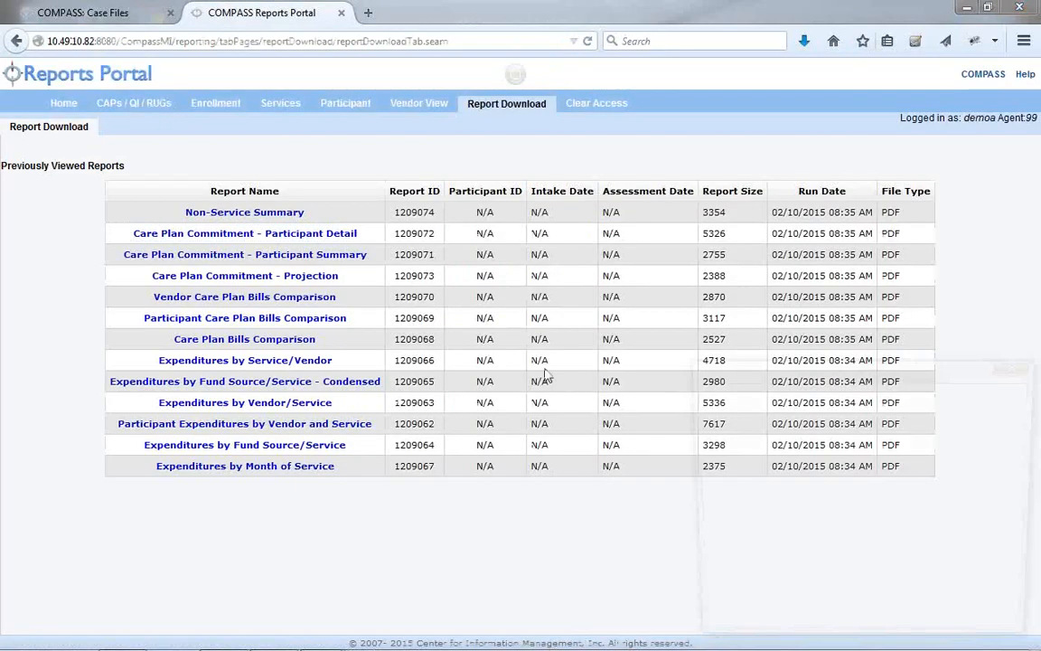
{"action": "left_click", "coordinate": [660, 452]}
{"action": "left_click", "coordinate": [833, 545]}
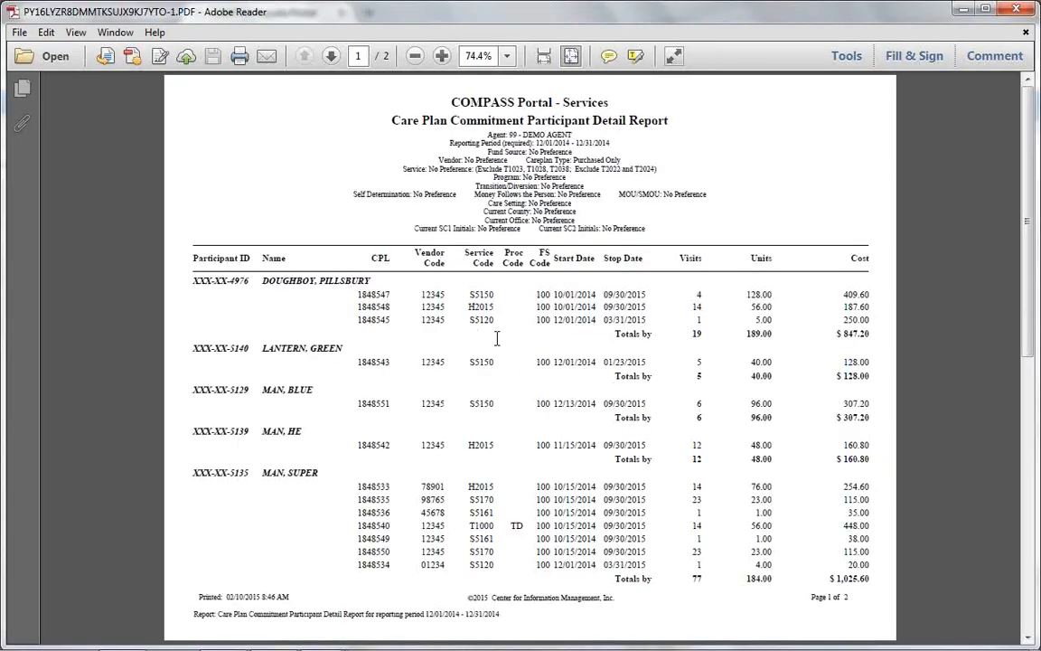
{"action": "scroll", "coordinate": [496, 343], "scroll_direction": "down", "scroll_amount": 10}
{"action": "scroll", "coordinate": [496, 352], "scroll_direction": "up", "scroll_amount": 10}
{"action": "scroll", "coordinate": [493, 344], "scroll_direction": "down", "scroll_amount": 10}
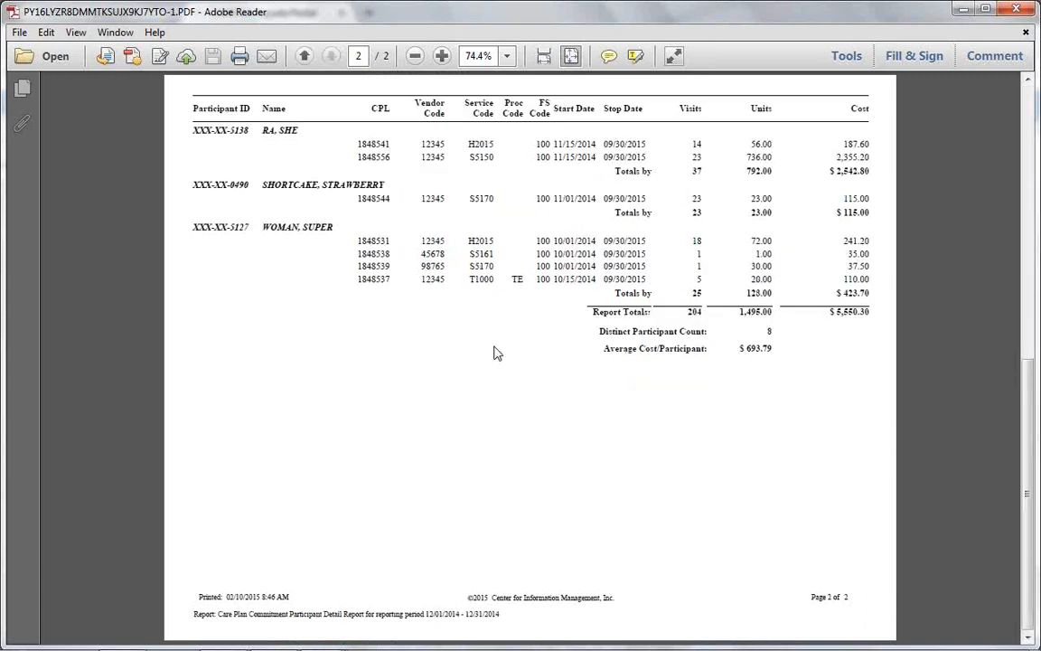
{"action": "scroll", "coordinate": [496, 346], "scroll_direction": "up", "scroll_amount": 10}
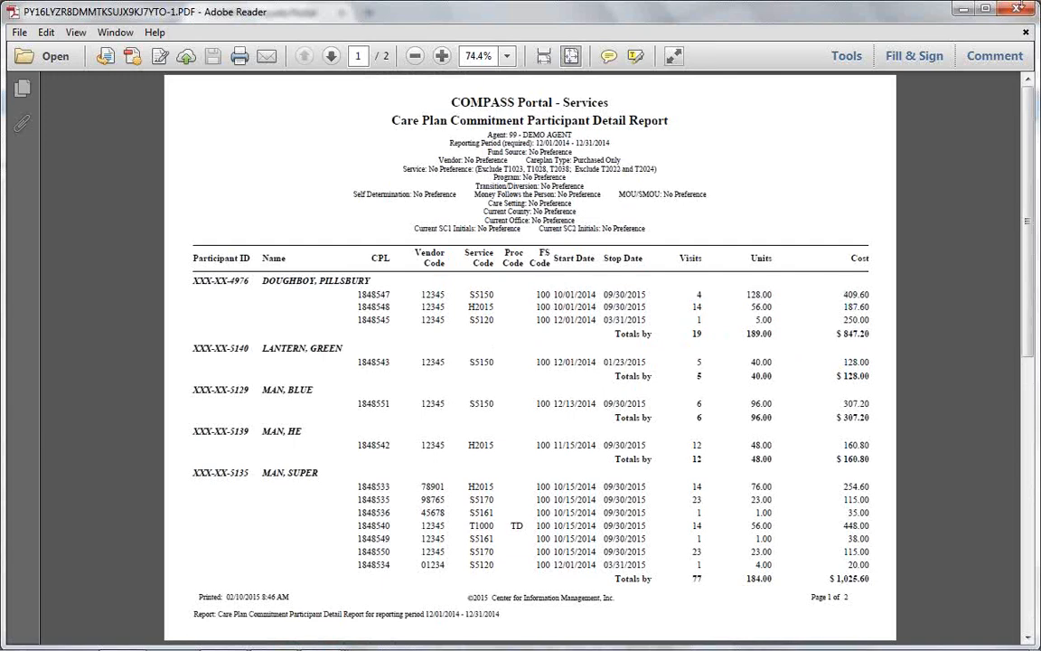
{"action": "left_click", "coordinate": [963, 8]}
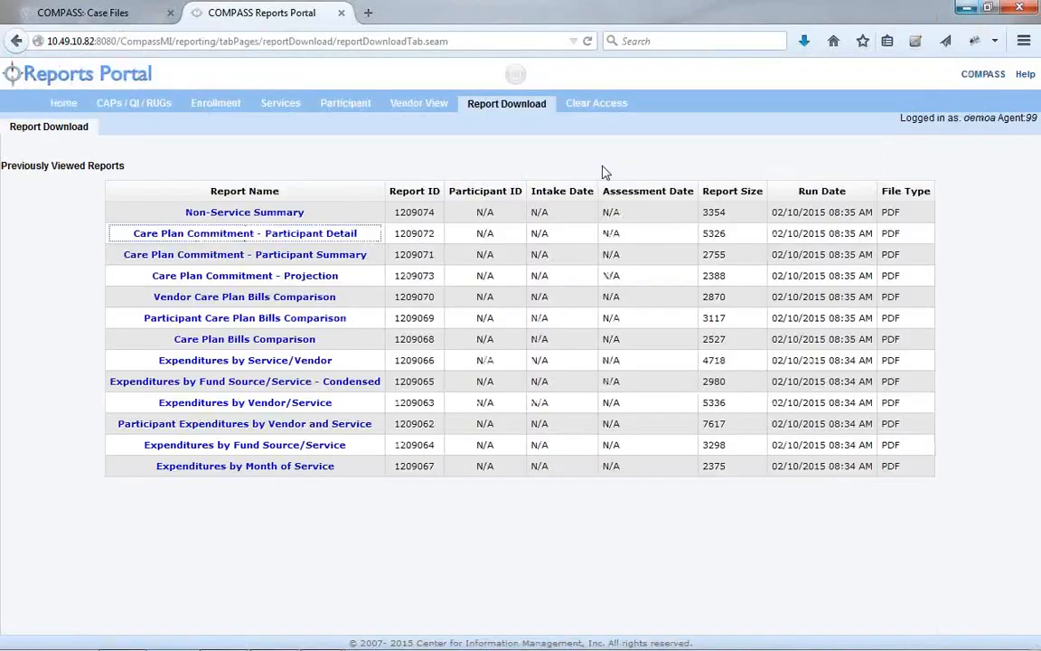
Open the Care Plan/Bills Comparison report in Adobe Reader, then close it
{"action": "left_click", "coordinate": [219, 345]}
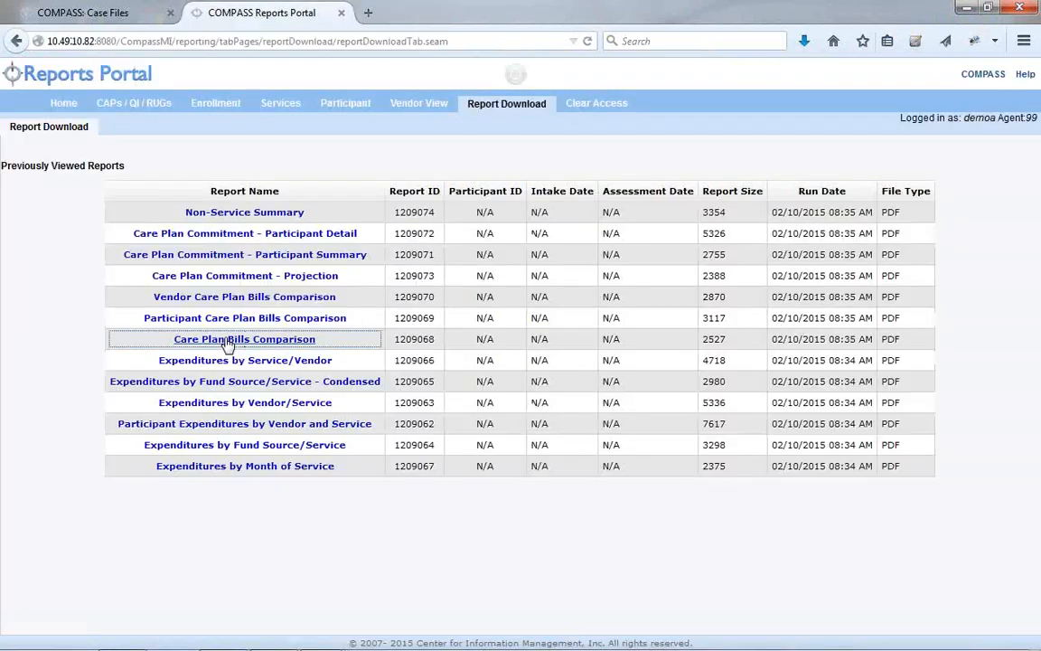
{"action": "left_click", "coordinate": [723, 503]}
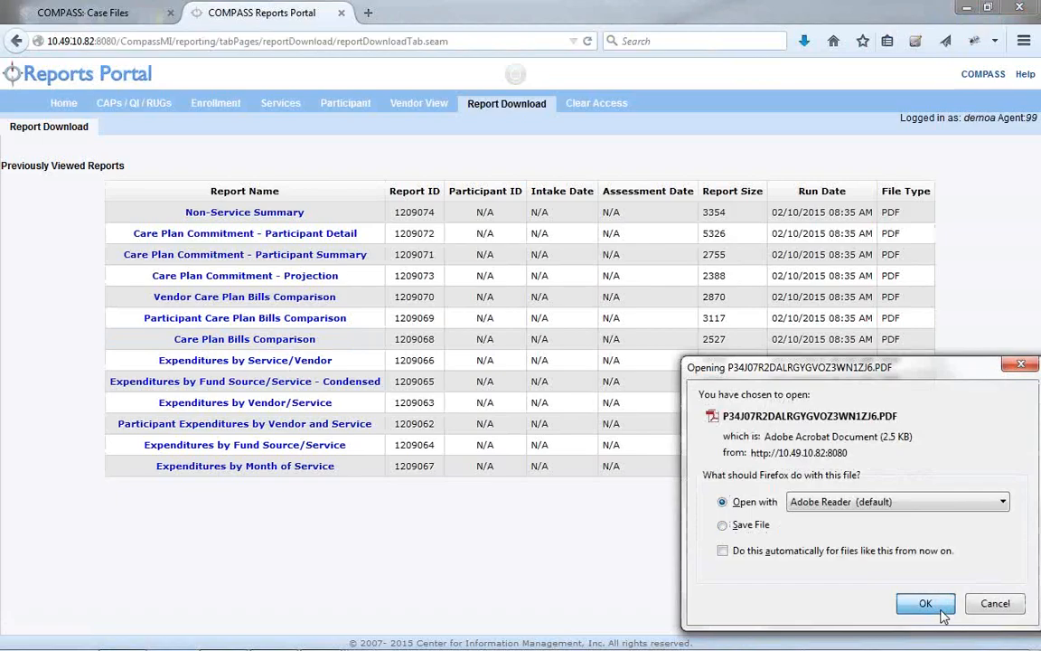
{"action": "left_click", "coordinate": [926, 604]}
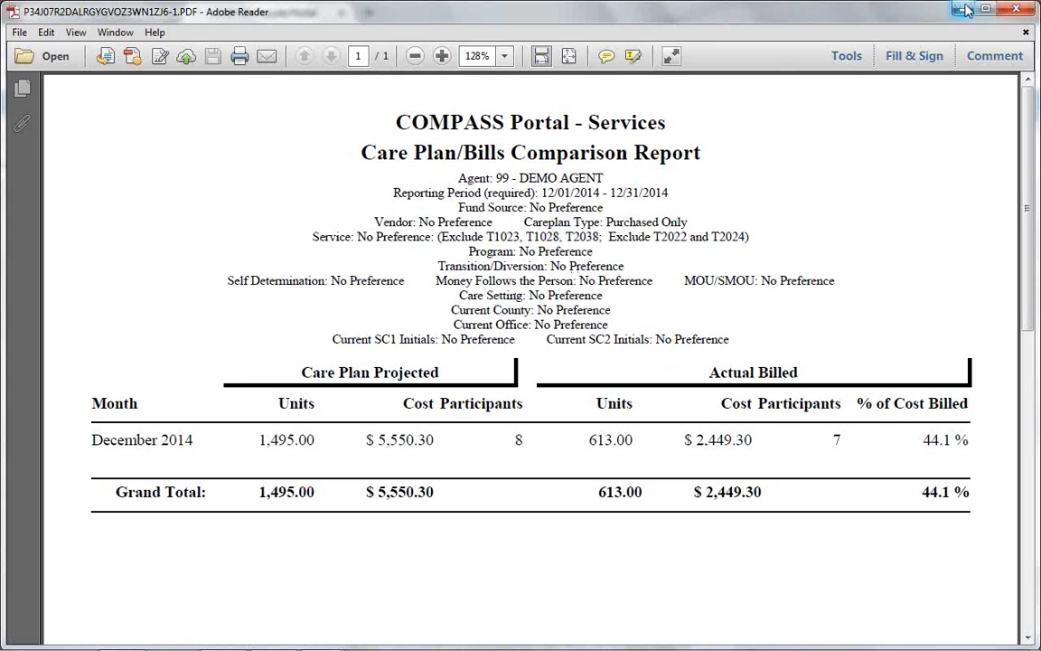
{"action": "left_click", "coordinate": [1013, 9]}
View the Participant Care Plan/Bills Comparison PDF, then minimize Reader
{"action": "left_click", "coordinate": [283, 323]}
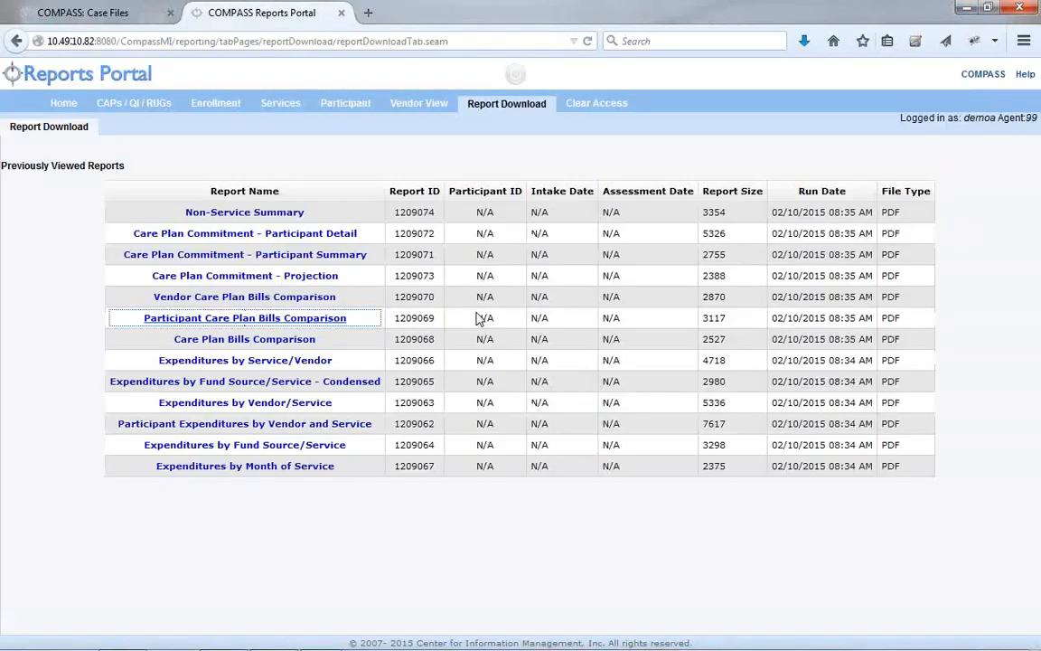
{"action": "left_click", "coordinate": [722, 501]}
{"action": "left_click", "coordinate": [925, 604]}
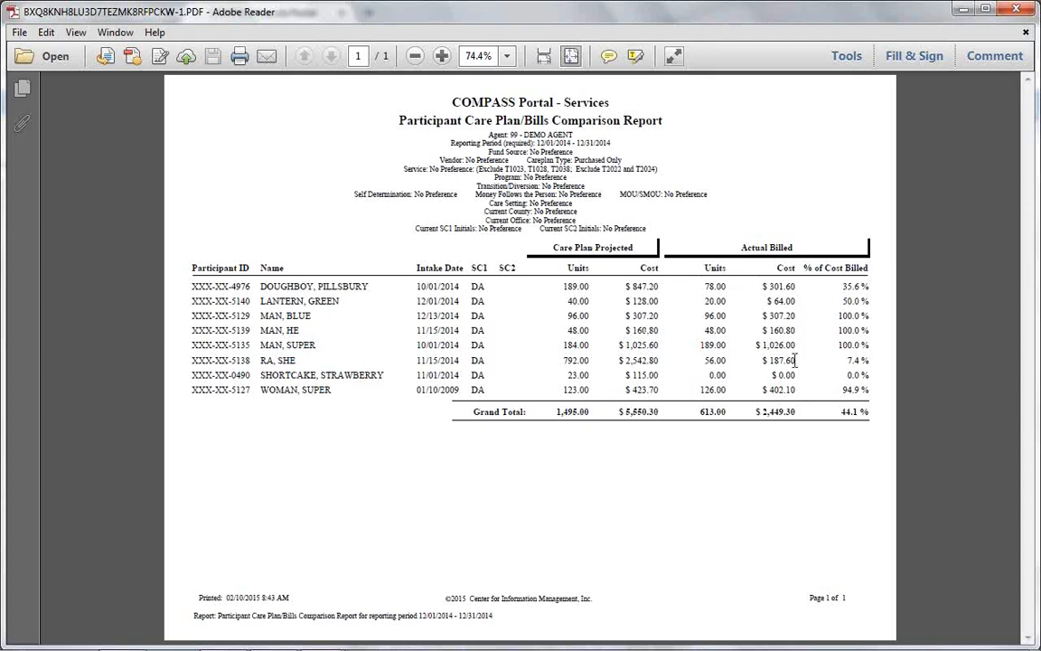
{"action": "left_click", "coordinate": [963, 9]}
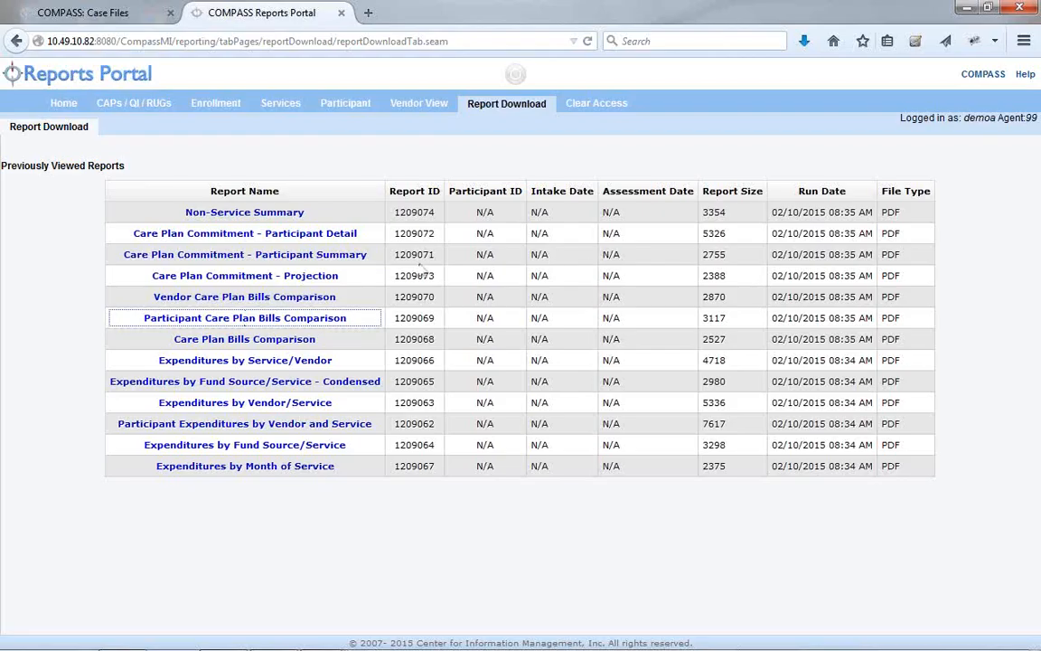
View the Vendor Care Plan/Bills Comparison PDF: $5,550.30 projected versus $2,449.30 billed (44.1%)
{"action": "left_click", "coordinate": [293, 301]}
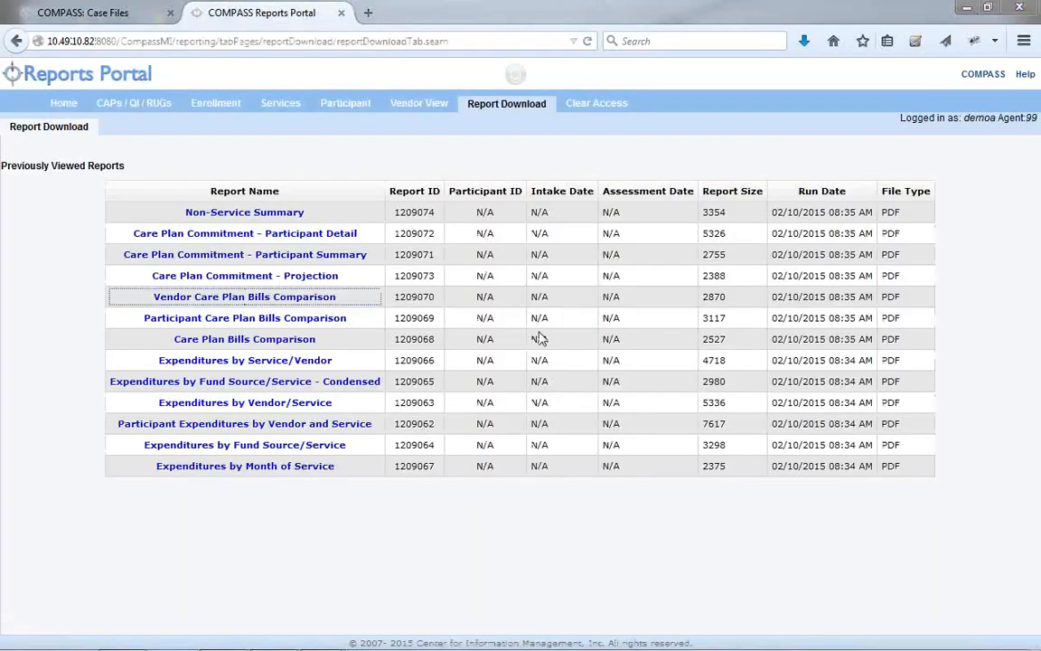
{"action": "left_click", "coordinate": [905, 609]}
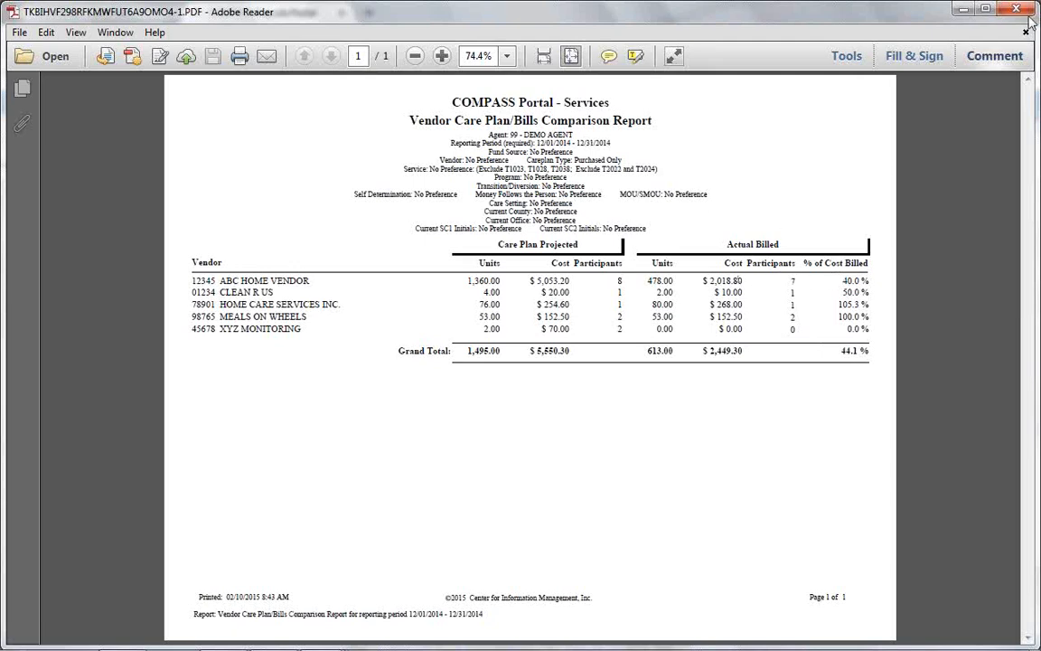
{"action": "left_click", "coordinate": [960, 9]}
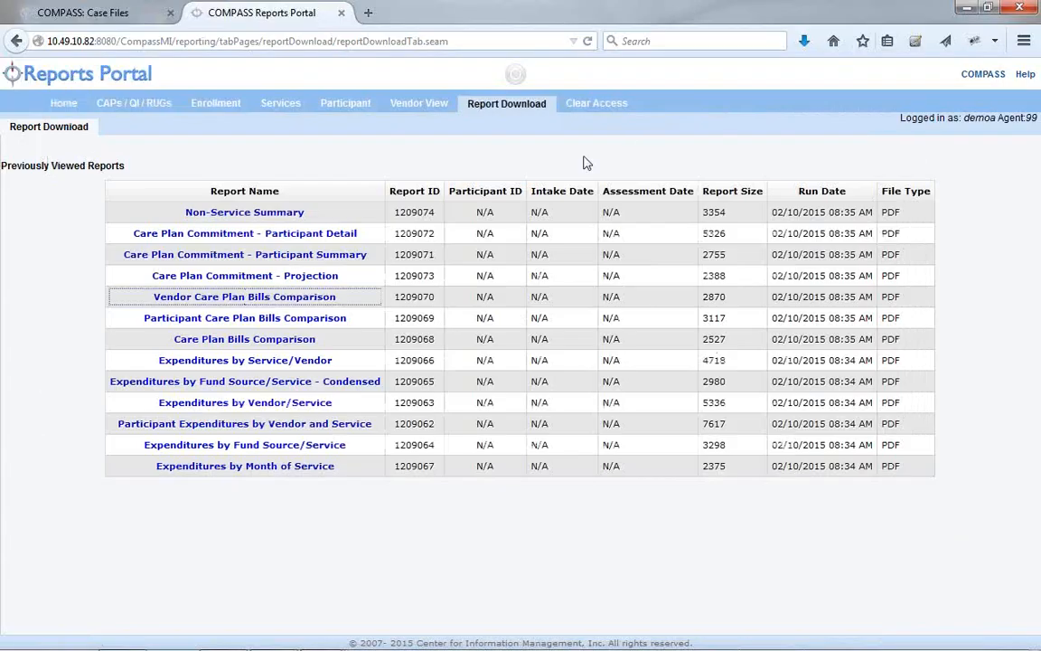
{"action": "left_click", "coordinate": [271, 213]}
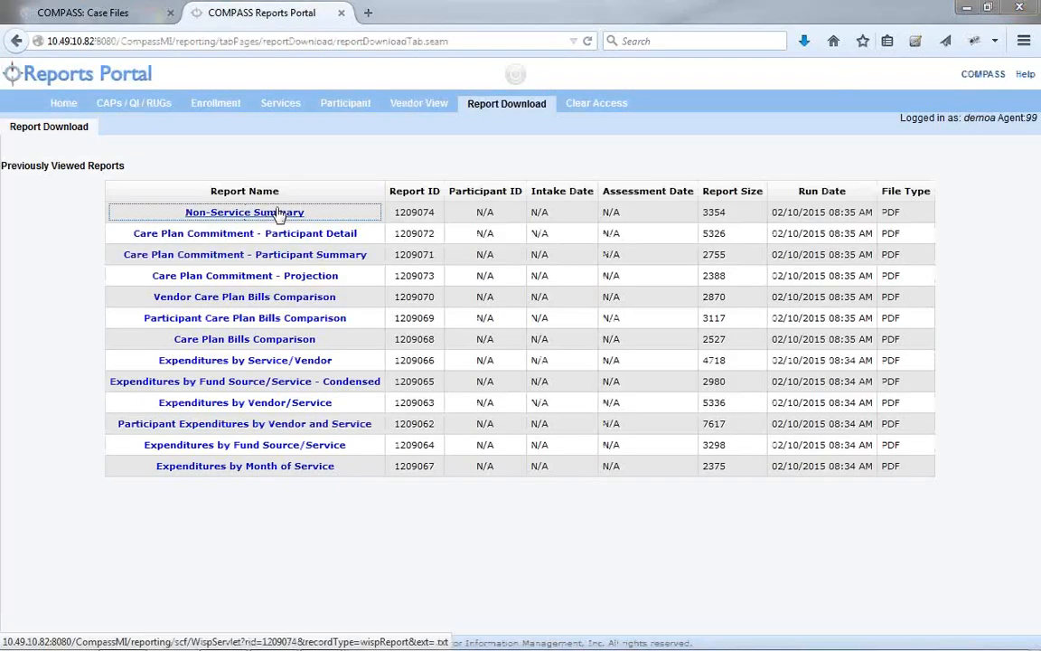
Open the Non-Service Summary PDF showing 206 scheduled visits and one event, then minimize Reader
{"action": "left_click", "coordinate": [752, 501]}
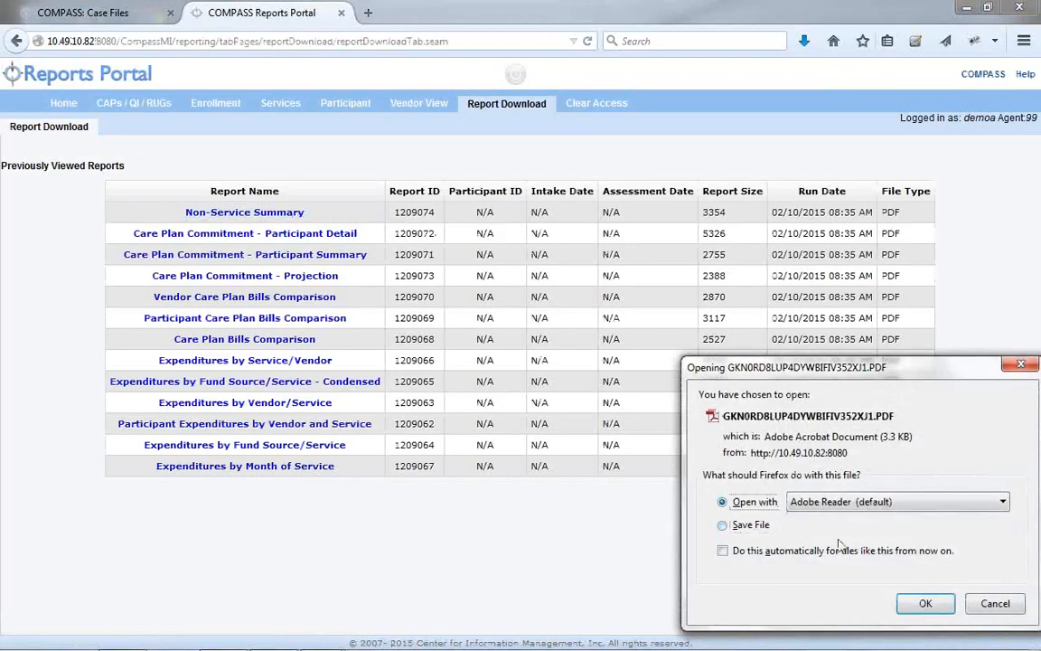
{"action": "left_click", "coordinate": [926, 603]}
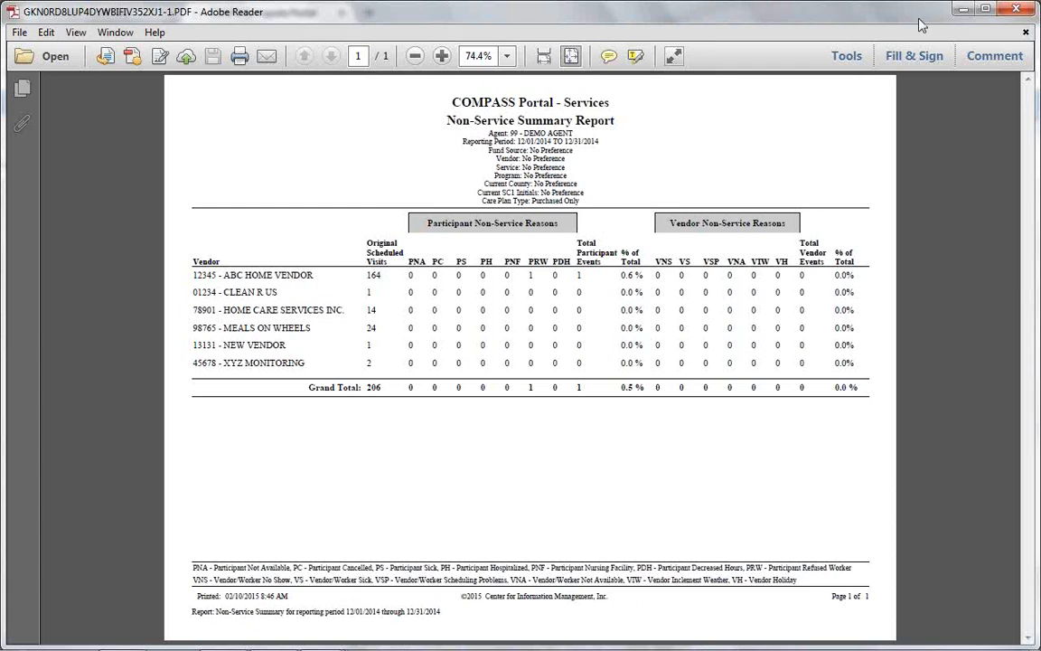
{"action": "left_click", "coordinate": [962, 10]}
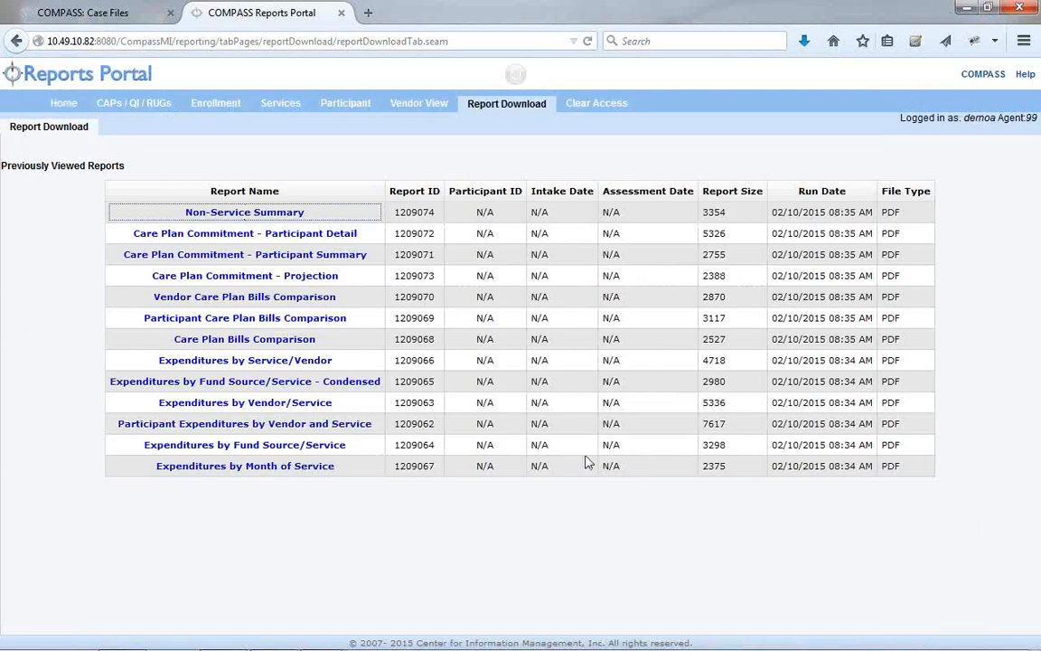
{"action": "left_click", "coordinate": [510, 553]}
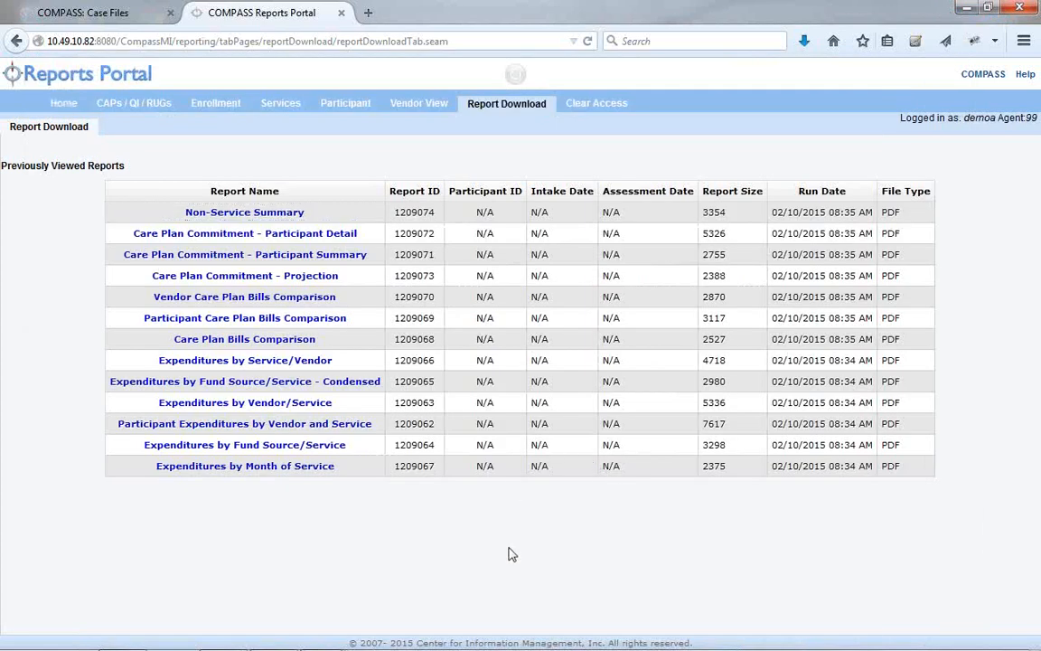